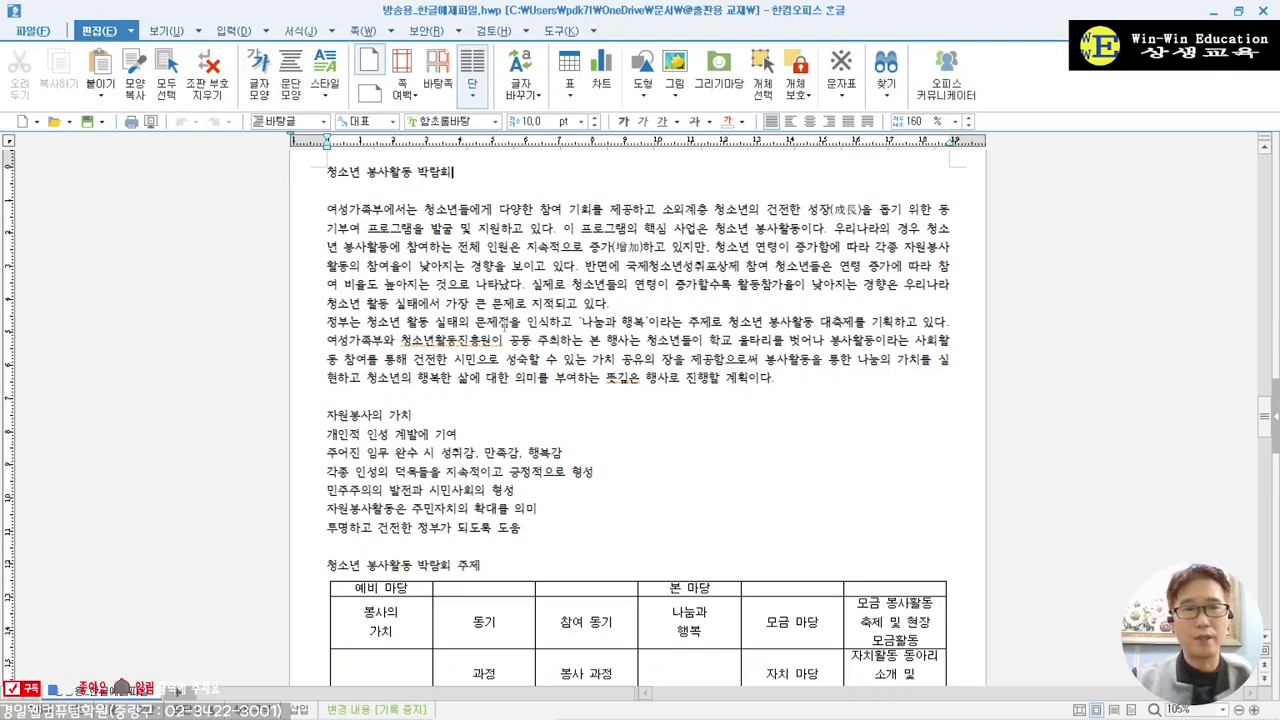
- Examine the unformatted 청소년 봉사활동 박람회 text and compare it with the annotated sample page 연습문제 1
{"action": "scroll", "coordinate": [537, 374], "scroll_direction": "down", "scroll_amount": 7}
{"action": "scroll", "coordinate": [537, 374], "scroll_direction": "down", "scroll_amount": 2}
{"action": "scroll", "coordinate": [537, 374], "scroll_direction": "up", "scroll_amount": 5}
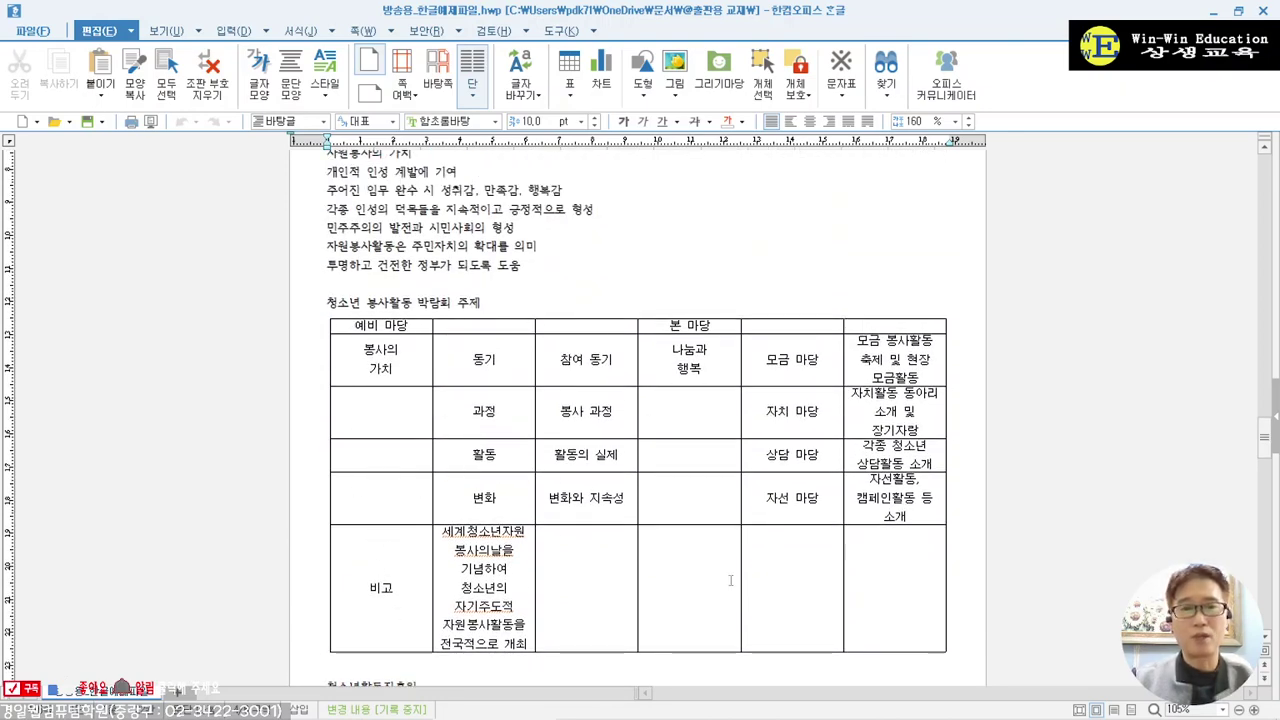
{"action": "scroll", "coordinate": [660, 393], "scroll_direction": "up", "scroll_amount": 5}
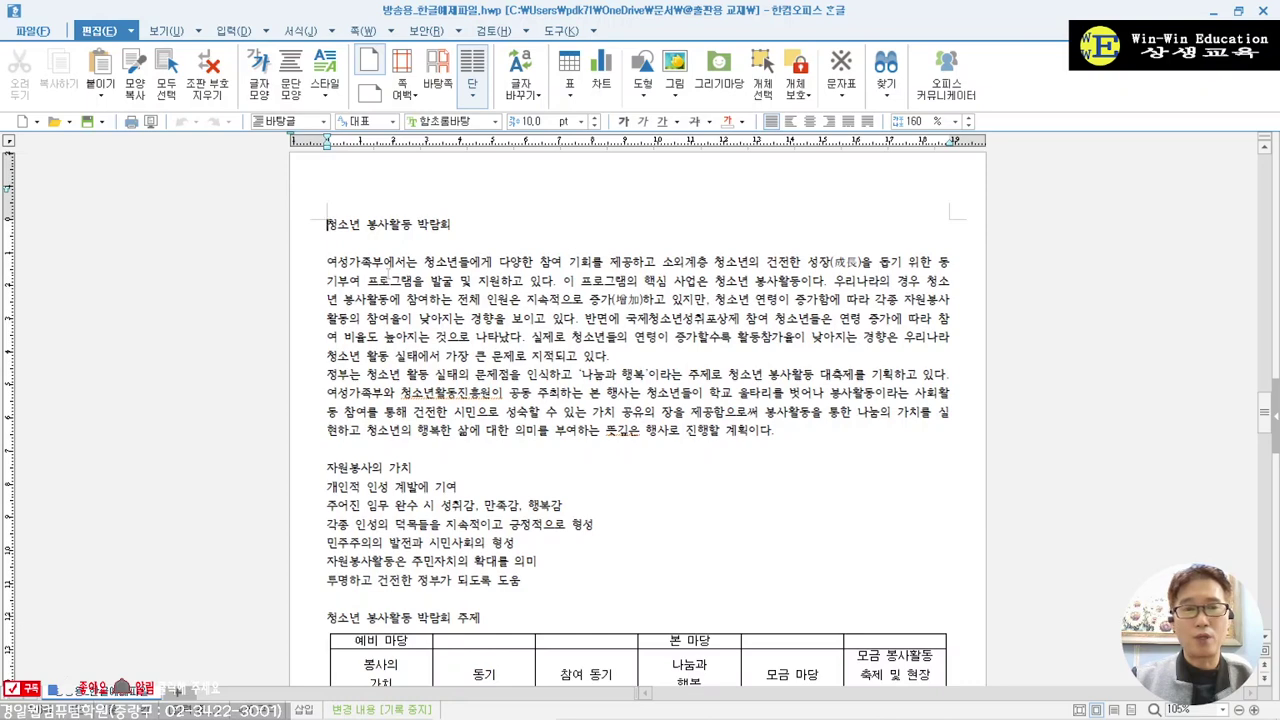
{"action": "scroll", "coordinate": [605, 500], "scroll_direction": "down", "scroll_amount": 3}
{"action": "scroll", "coordinate": [588, 464], "scroll_direction": "down", "scroll_amount": 10}
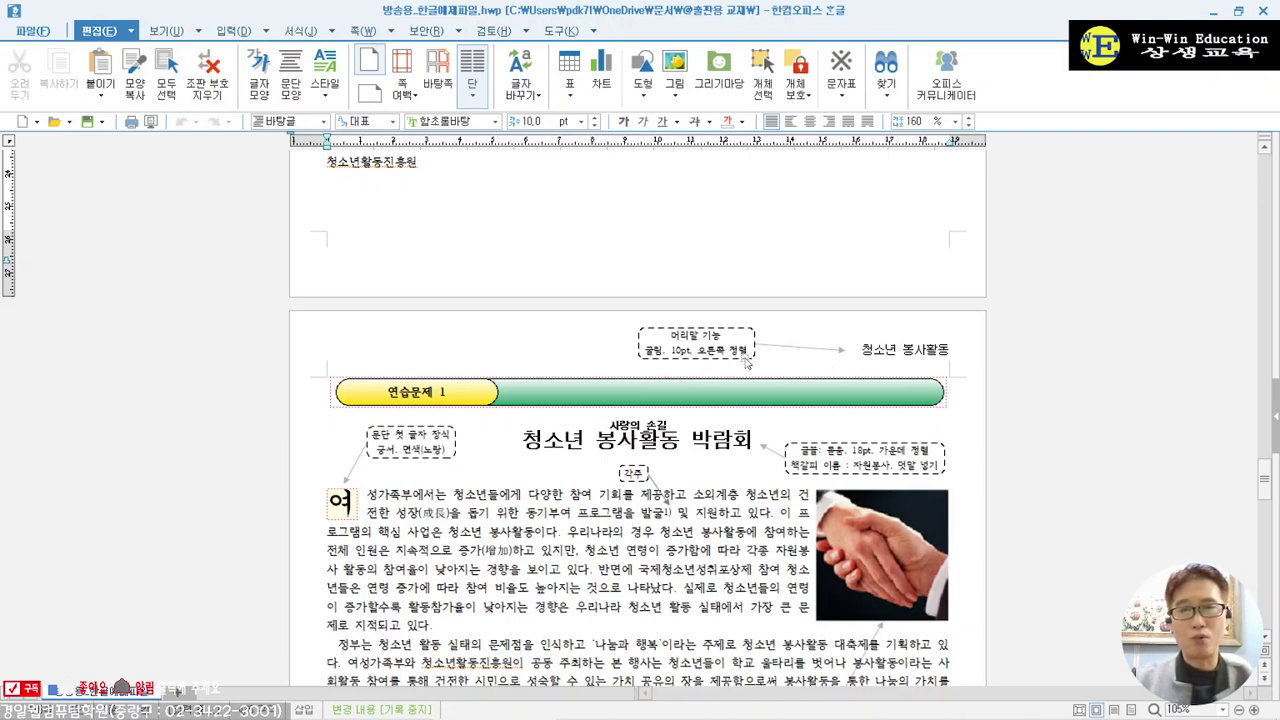
{"action": "scroll", "coordinate": [723, 400], "scroll_direction": "up", "scroll_amount": 1}
{"action": "scroll", "coordinate": [723, 400], "scroll_direction": "down", "scroll_amount": 15}
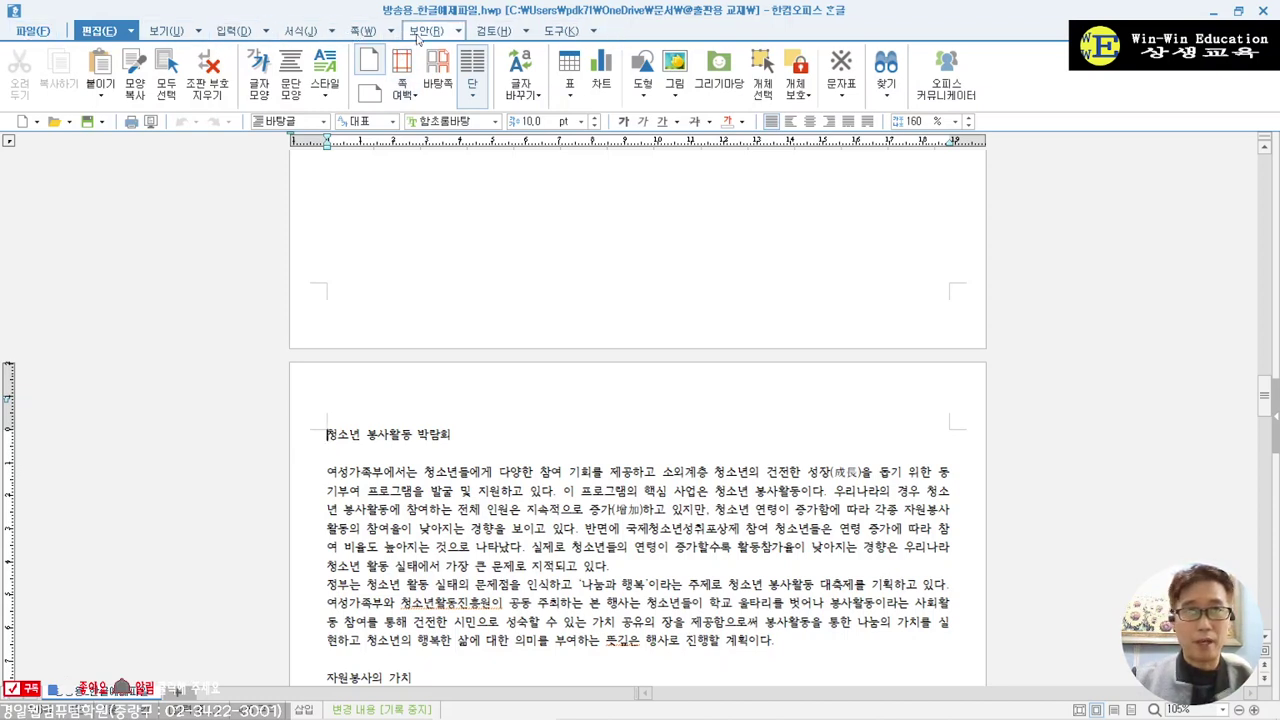
- Create a header (머리말) for both pages (양 쪽) with no preset layout
{"action": "left_click", "coordinate": [360, 31]}
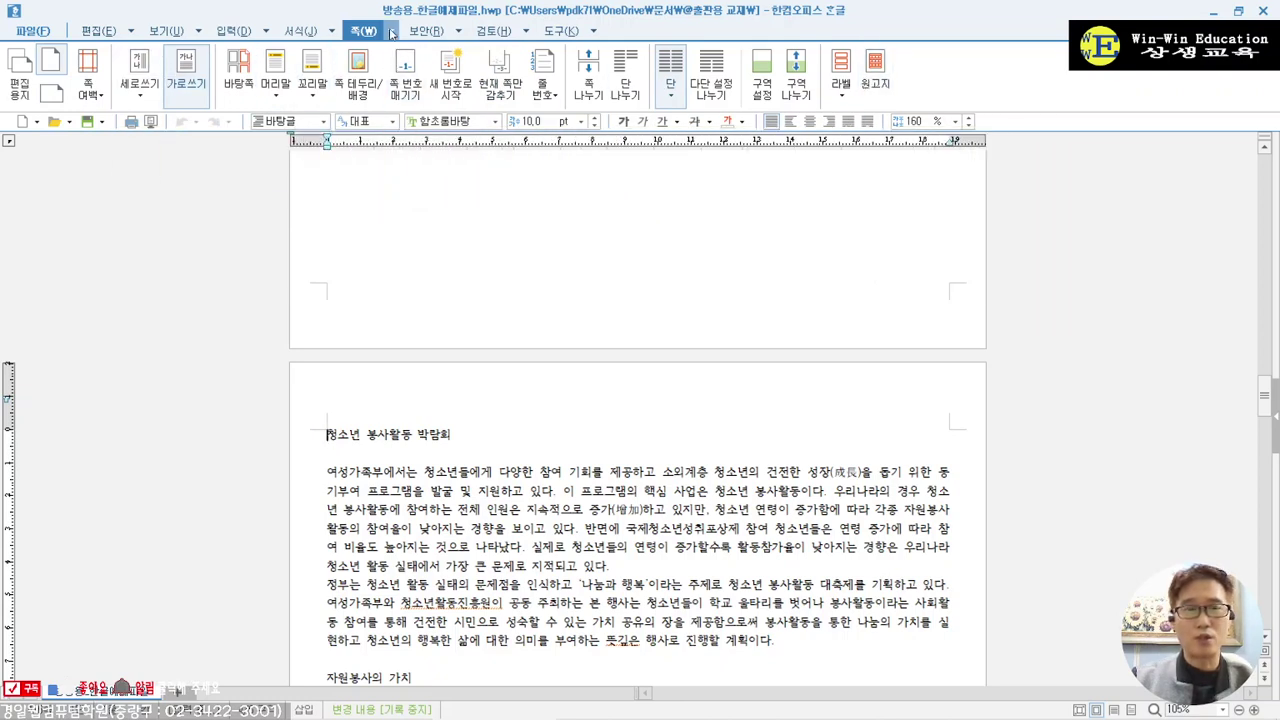
{"action": "left_click", "coordinate": [391, 32]}
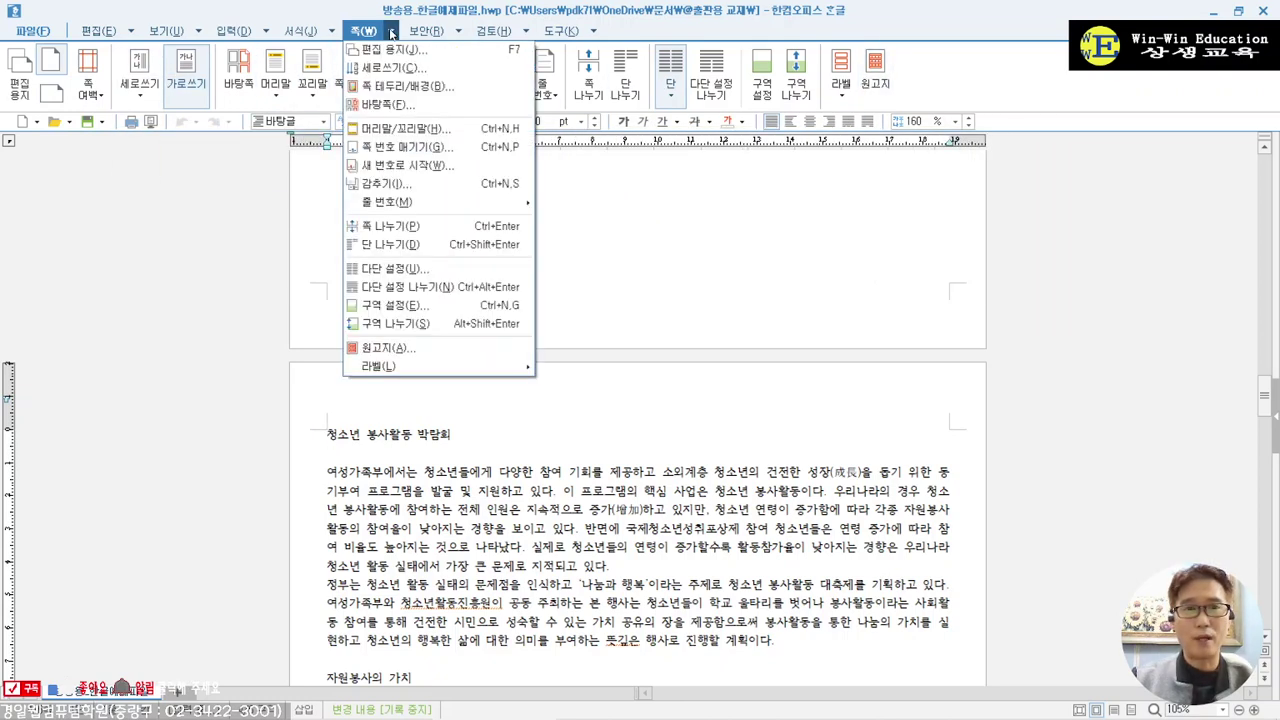
{"action": "left_click", "coordinate": [503, 138]}
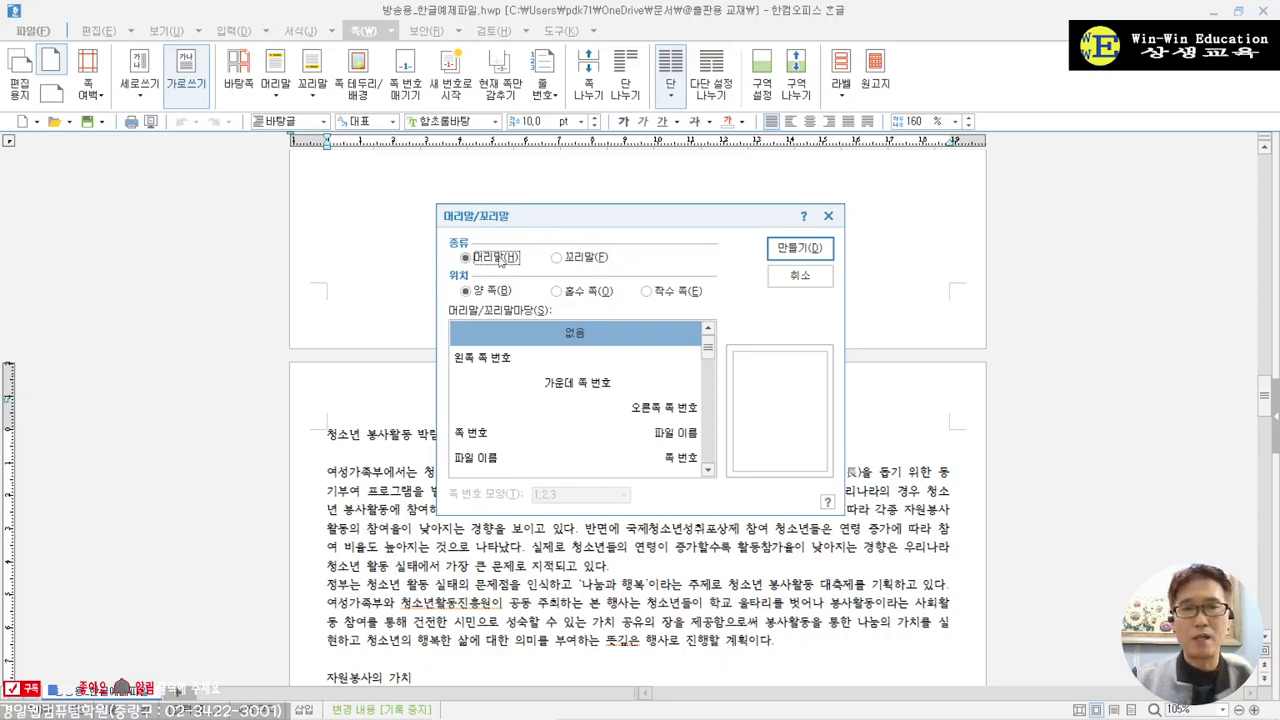
{"action": "left_click", "coordinate": [814, 252]}
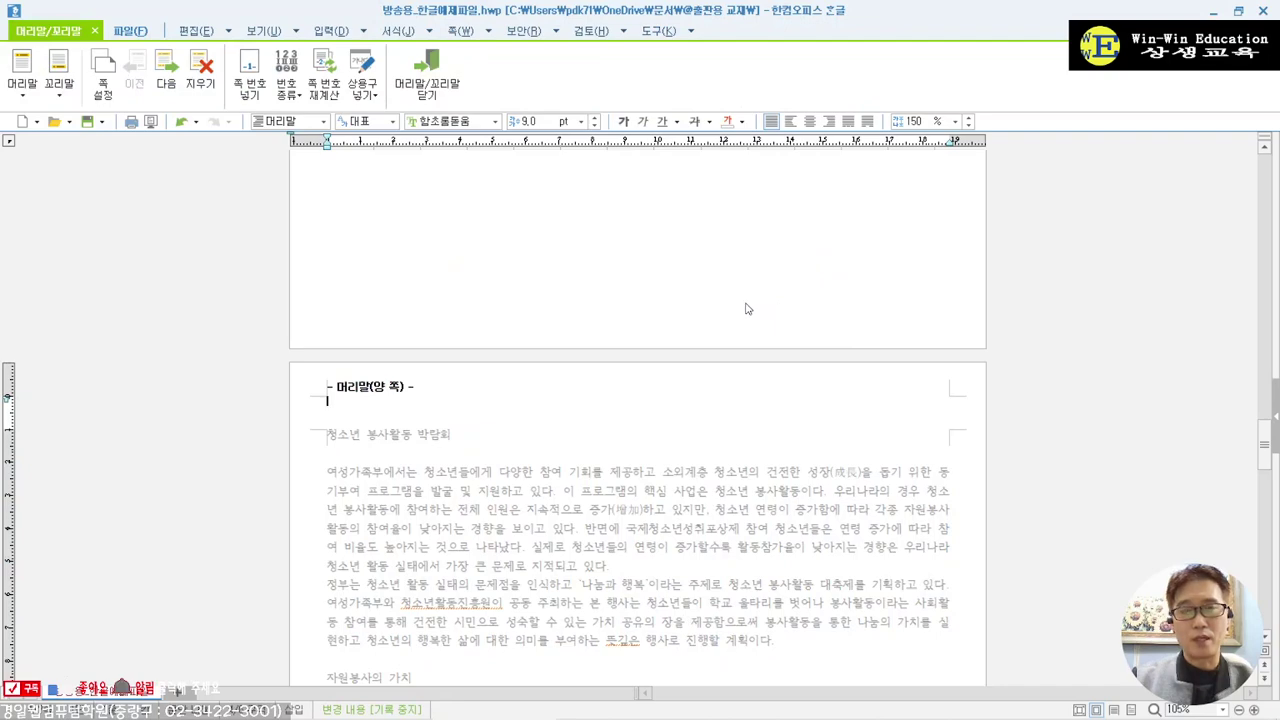
- Format the header line in 굴림, 10 pt, right-aligned, following the sample page's annotation
{"action": "scroll", "coordinate": [745, 303], "scroll_direction": "down", "scroll_amount": 15}
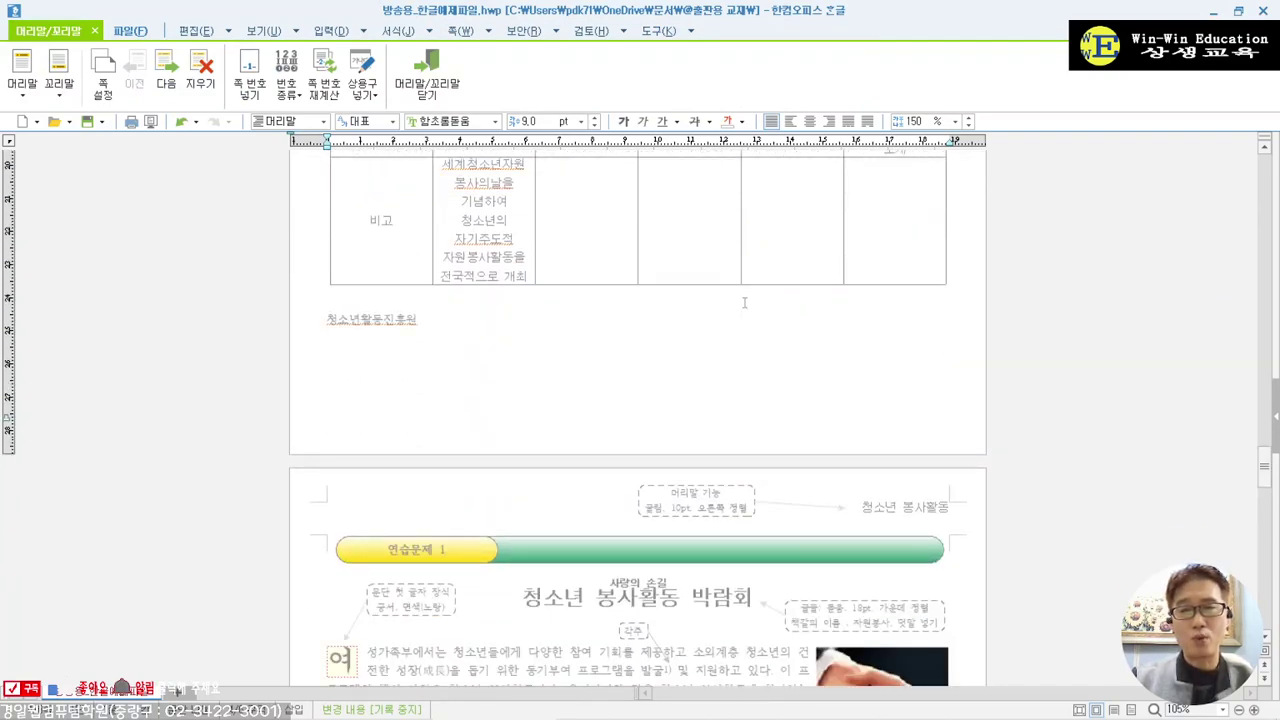
{"action": "scroll", "coordinate": [745, 303], "scroll_direction": "up", "scroll_amount": 10}
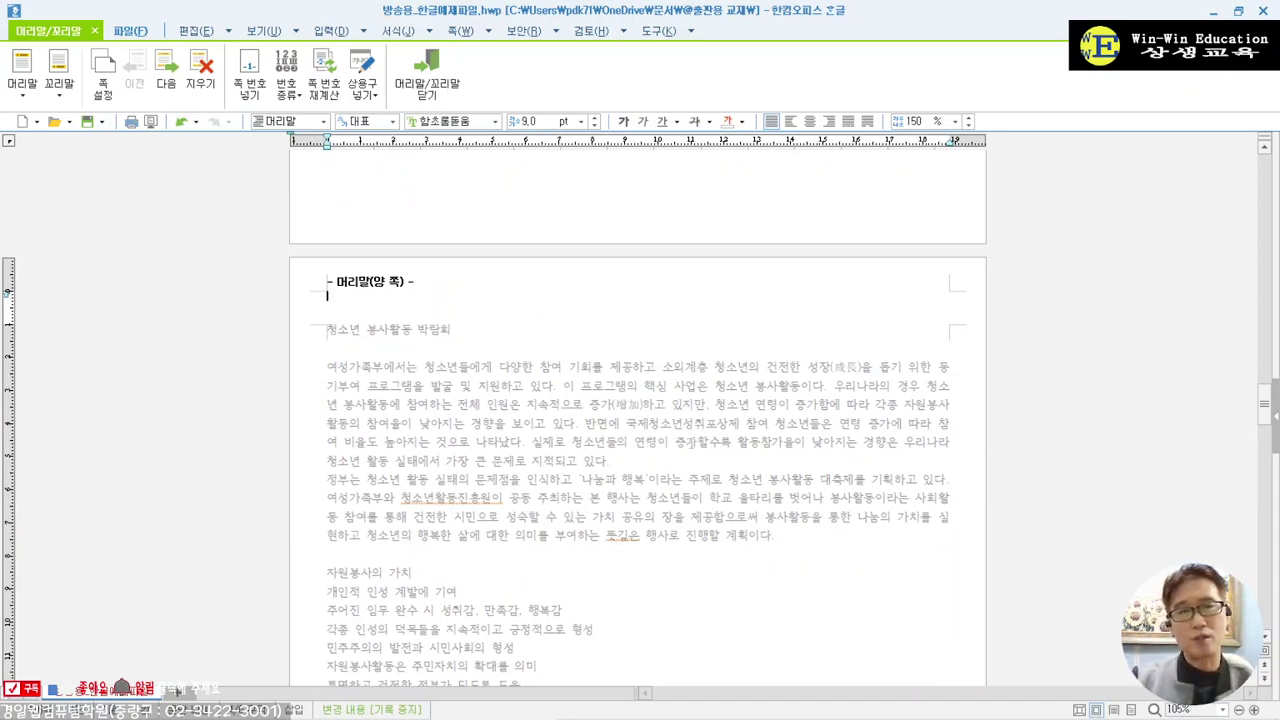
{"action": "scroll", "coordinate": [628, 450], "scroll_direction": "down", "scroll_amount": 10}
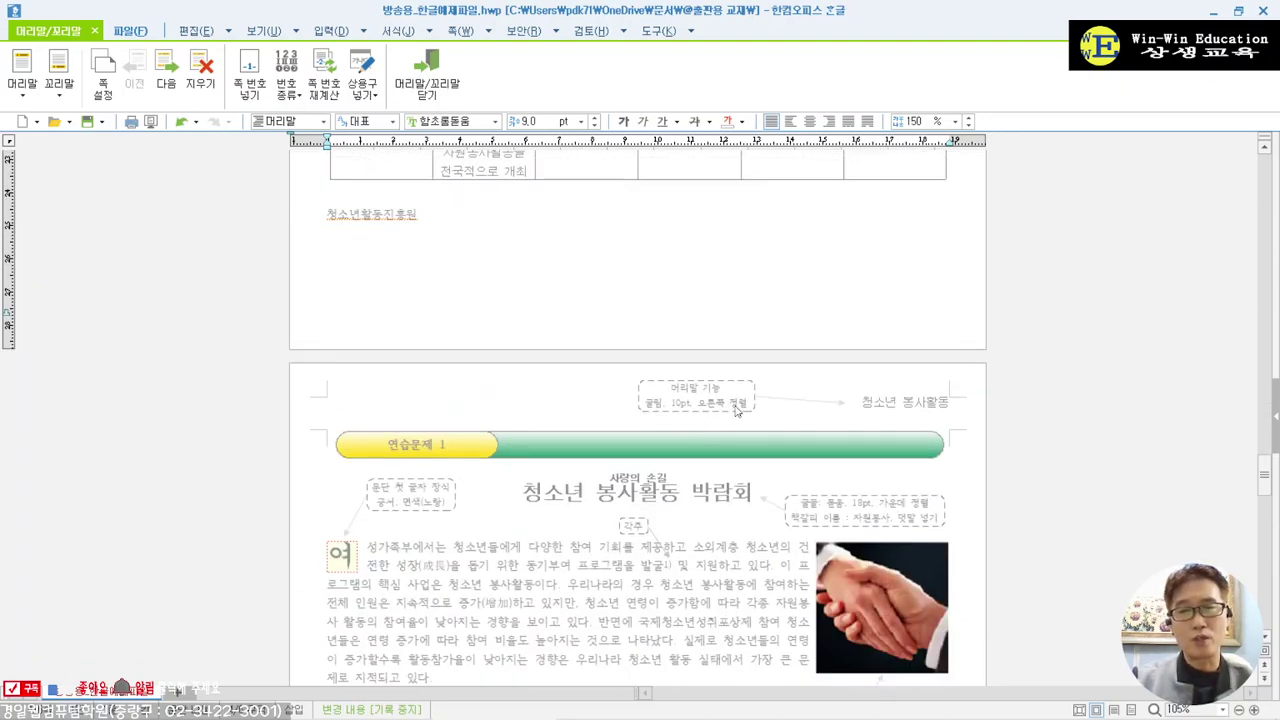
{"action": "scroll", "coordinate": [645, 488], "scroll_direction": "up", "scroll_amount": 10}
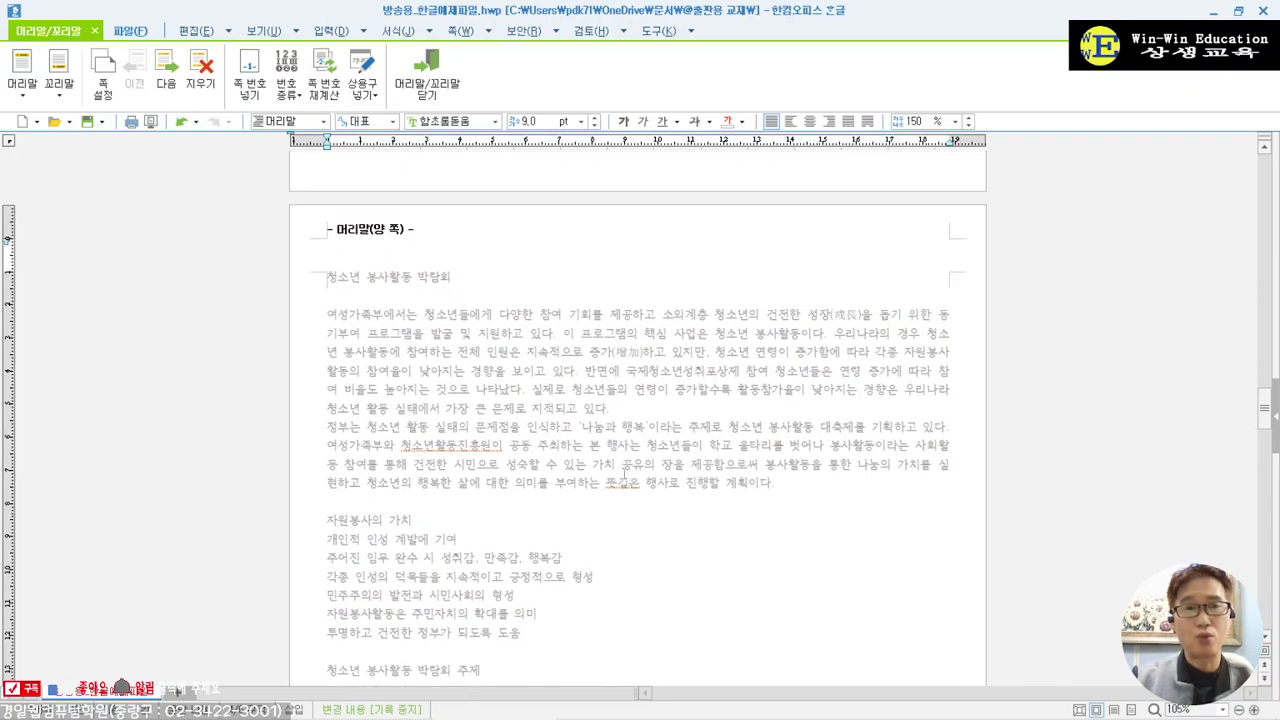
{"action": "left_click", "coordinate": [450, 121]}
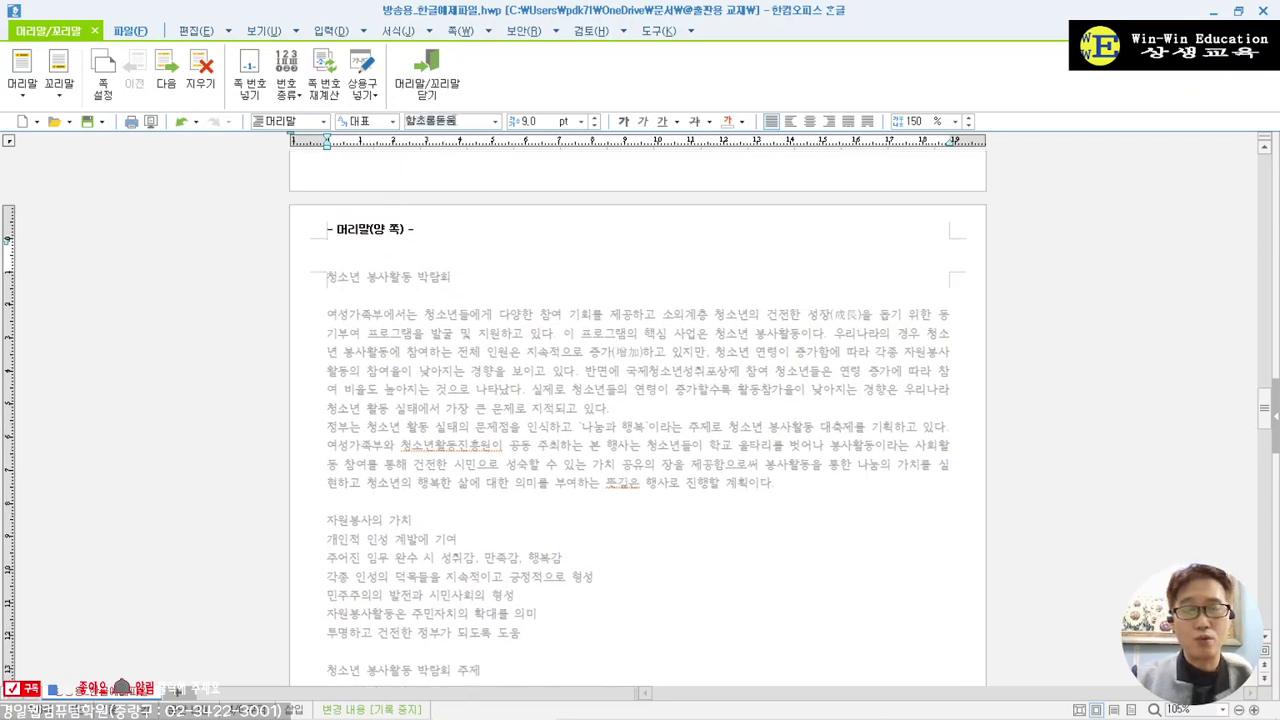
{"action": "type", "text": "ㄱ"}
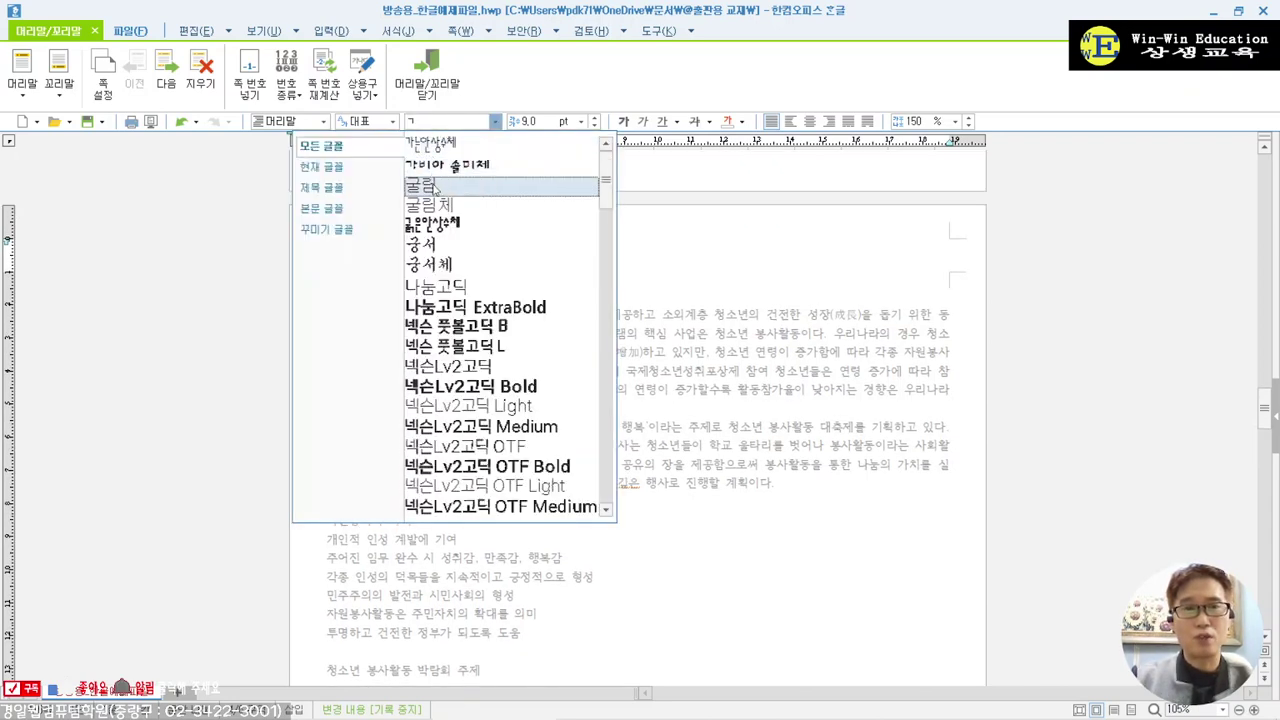
{"action": "left_click", "coordinate": [436, 188]}
{"action": "left_click", "coordinate": [596, 117]}
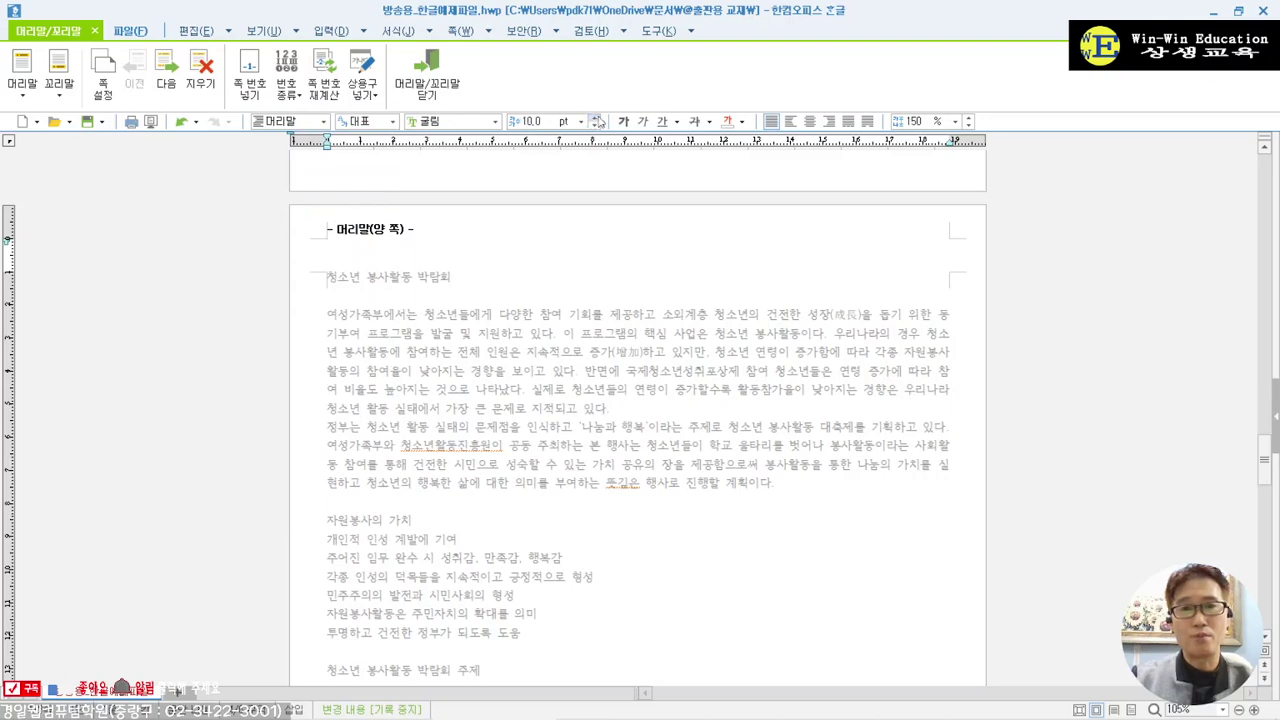
{"action": "left_click", "coordinate": [829, 121]}
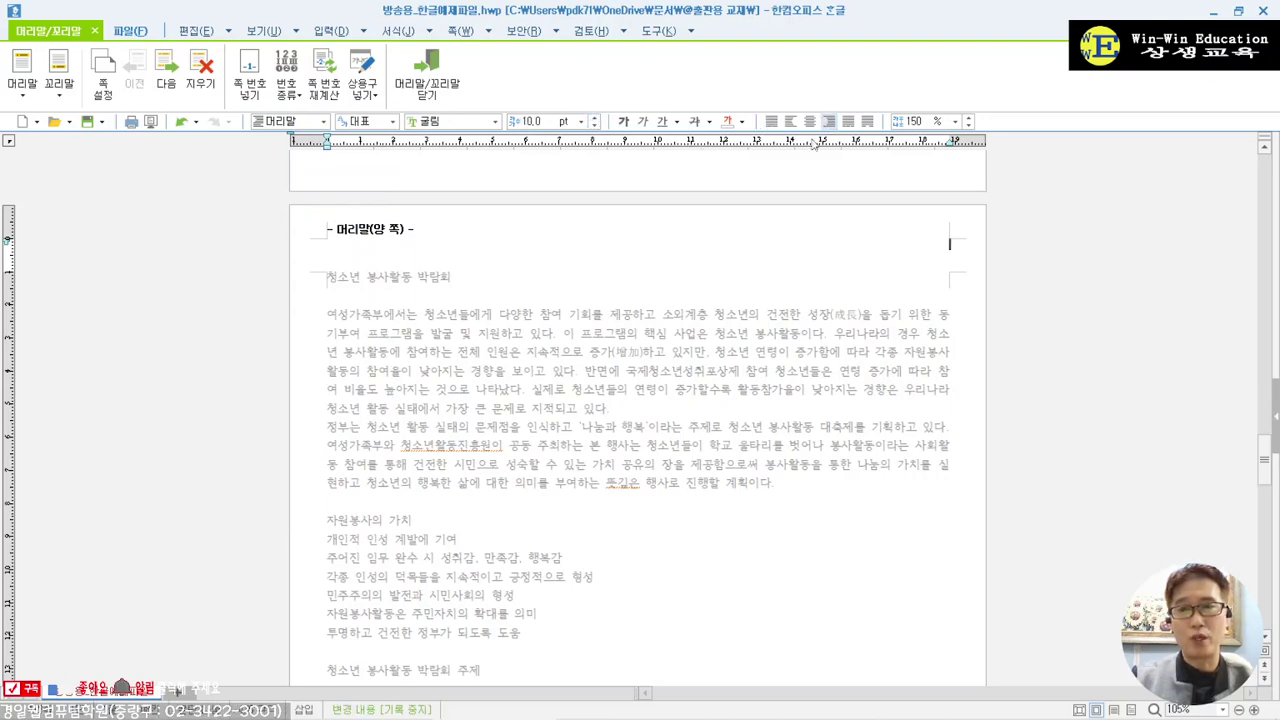
- Enter 청소년 봉사활동 as the header text and finish editing the header
{"action": "scroll", "coordinate": [609, 367], "scroll_direction": "down", "scroll_amount": 12}
{"action": "scroll", "coordinate": [268, 325], "scroll_direction": "up", "scroll_amount": 15}
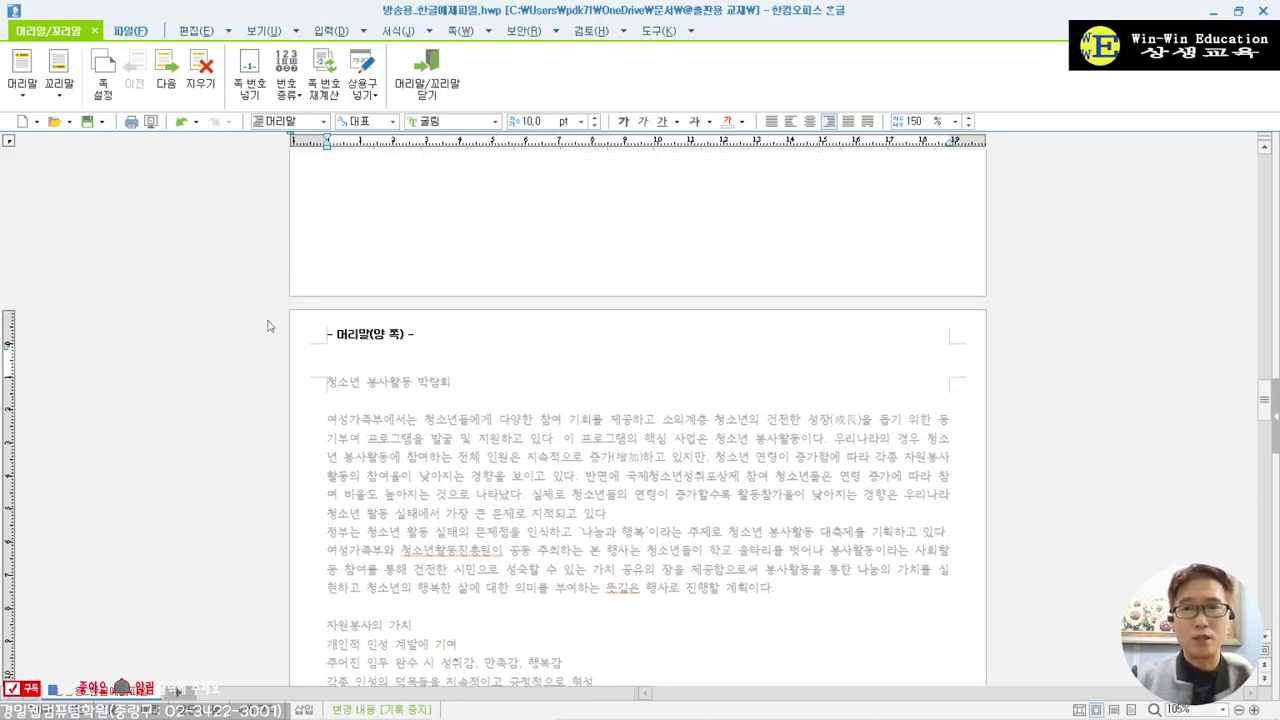
{"action": "type", "text": "청소"}
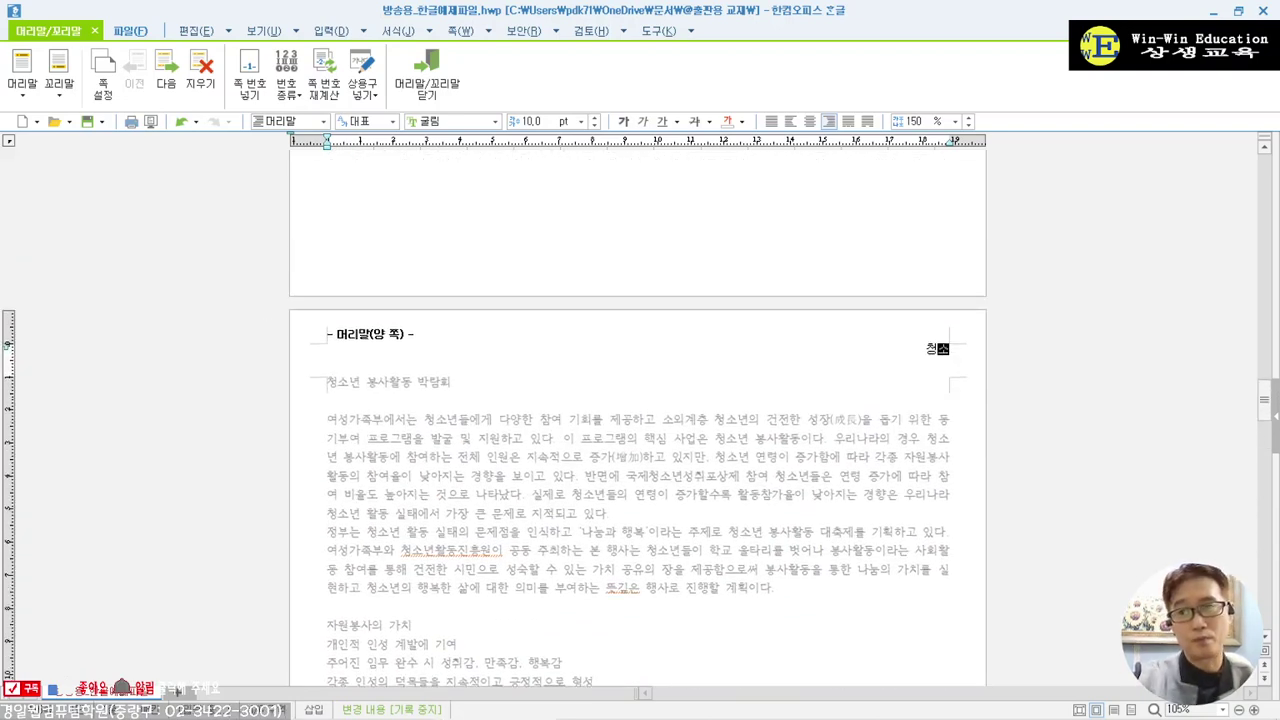
{"action": "type", "text": "년 봉사"}
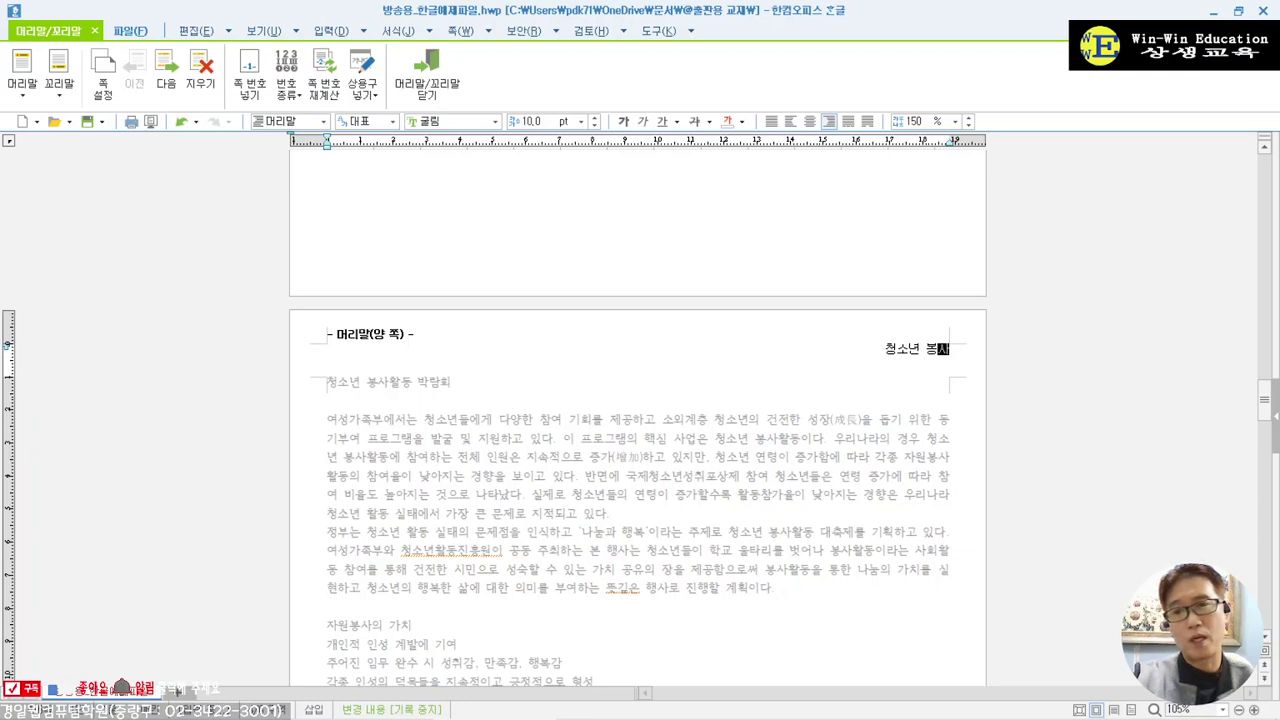
{"action": "type", "text": "활동"}
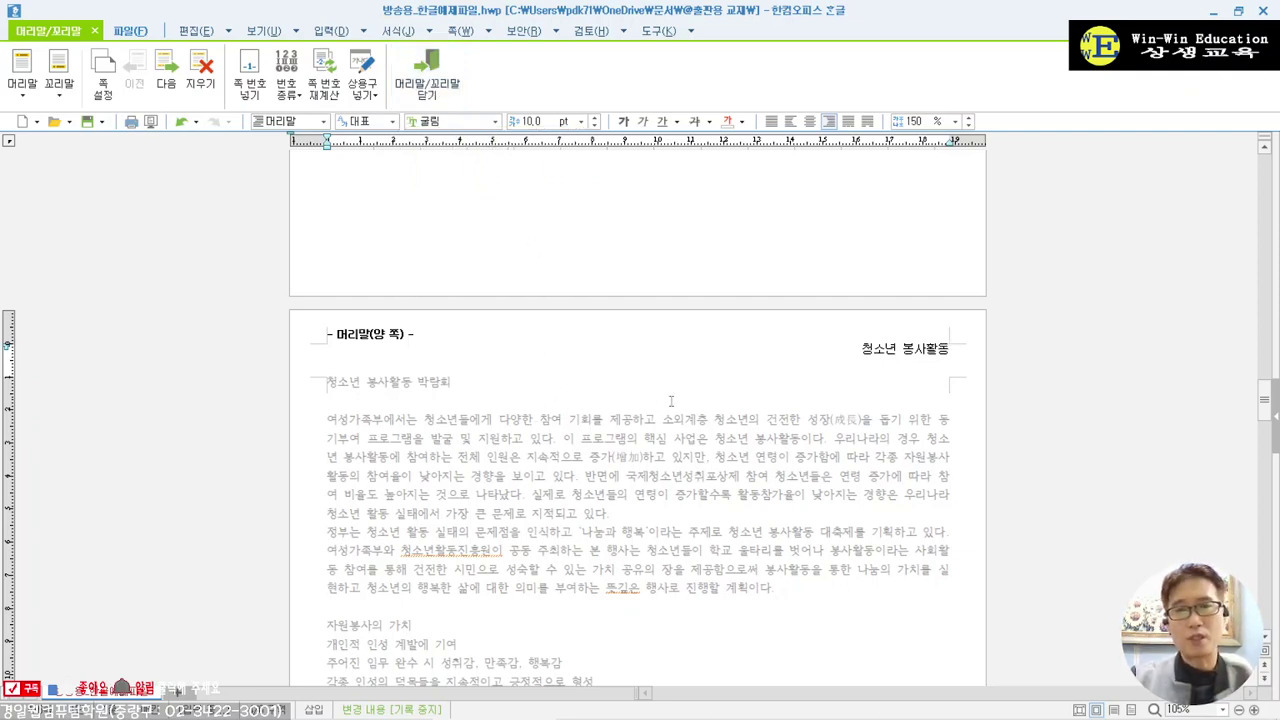
{"action": "left_click", "coordinate": [435, 78]}
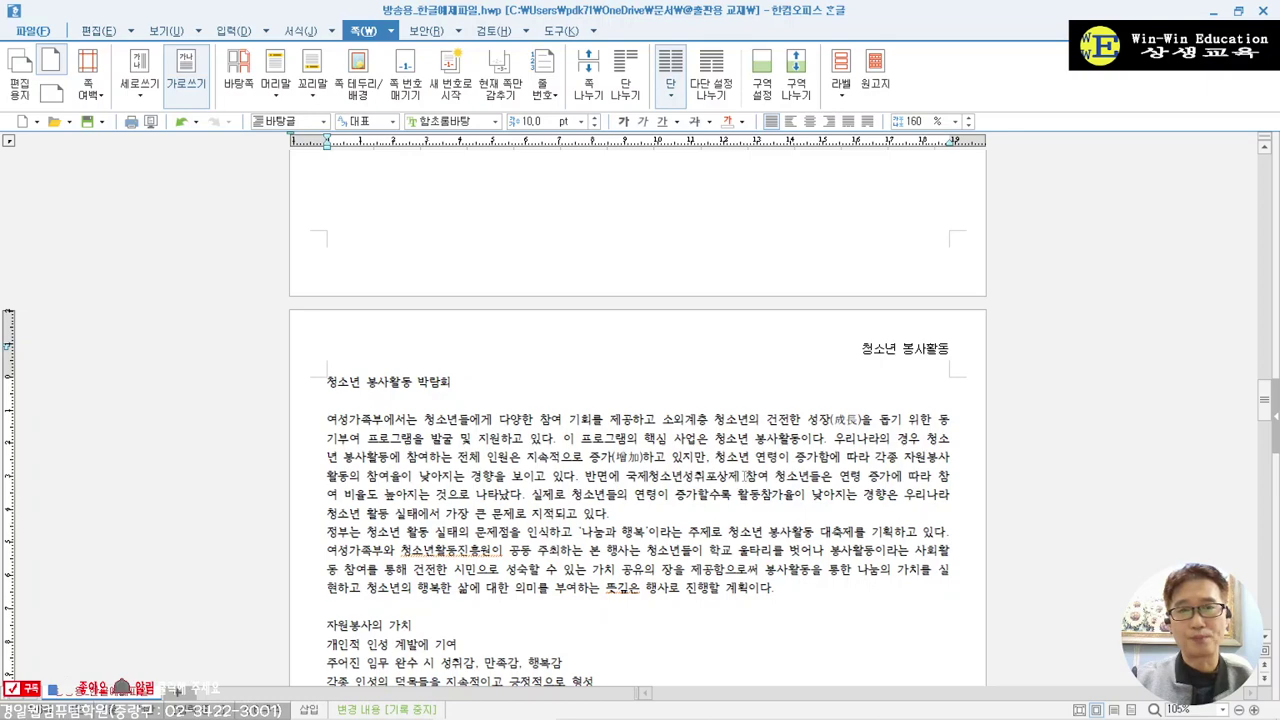
- Check the sample title's formatting notes and set the font of the title 청소년 봉사활동 박람회 to 돋움
{"action": "scroll", "coordinate": [748, 476], "scroll_direction": "down", "scroll_amount": 15}
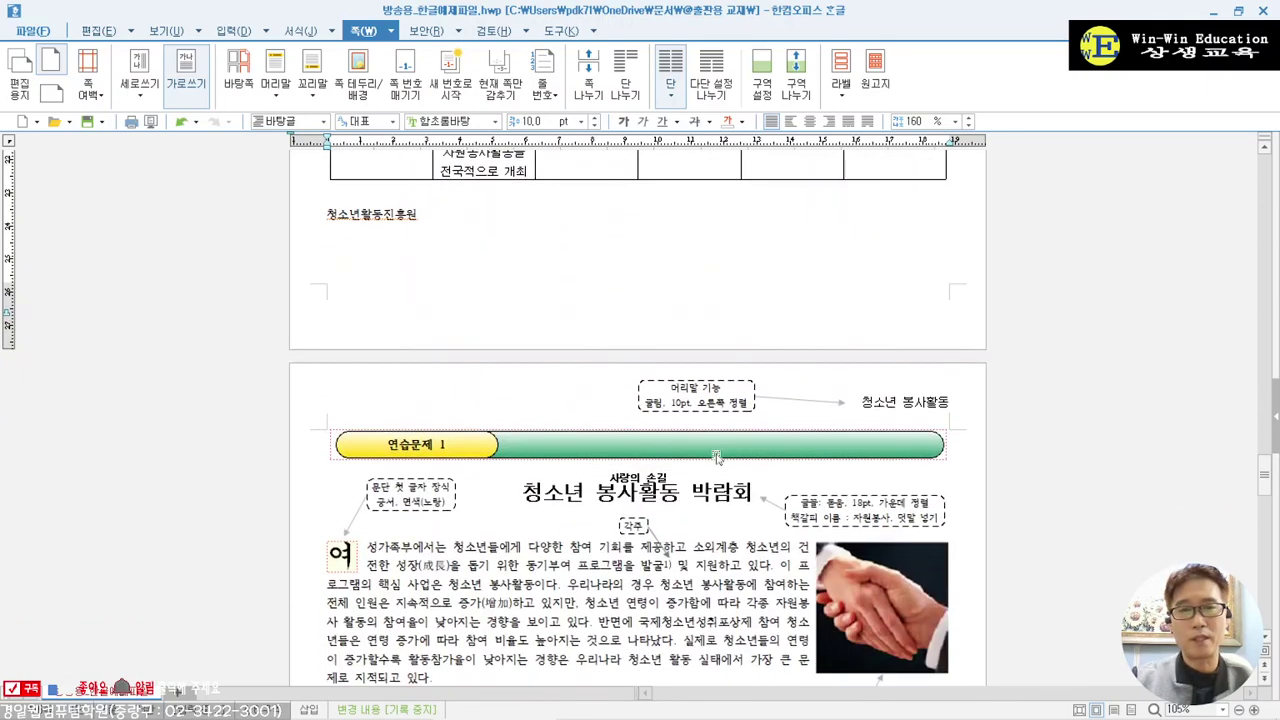
{"action": "triple_click", "coordinate": [631, 493]}
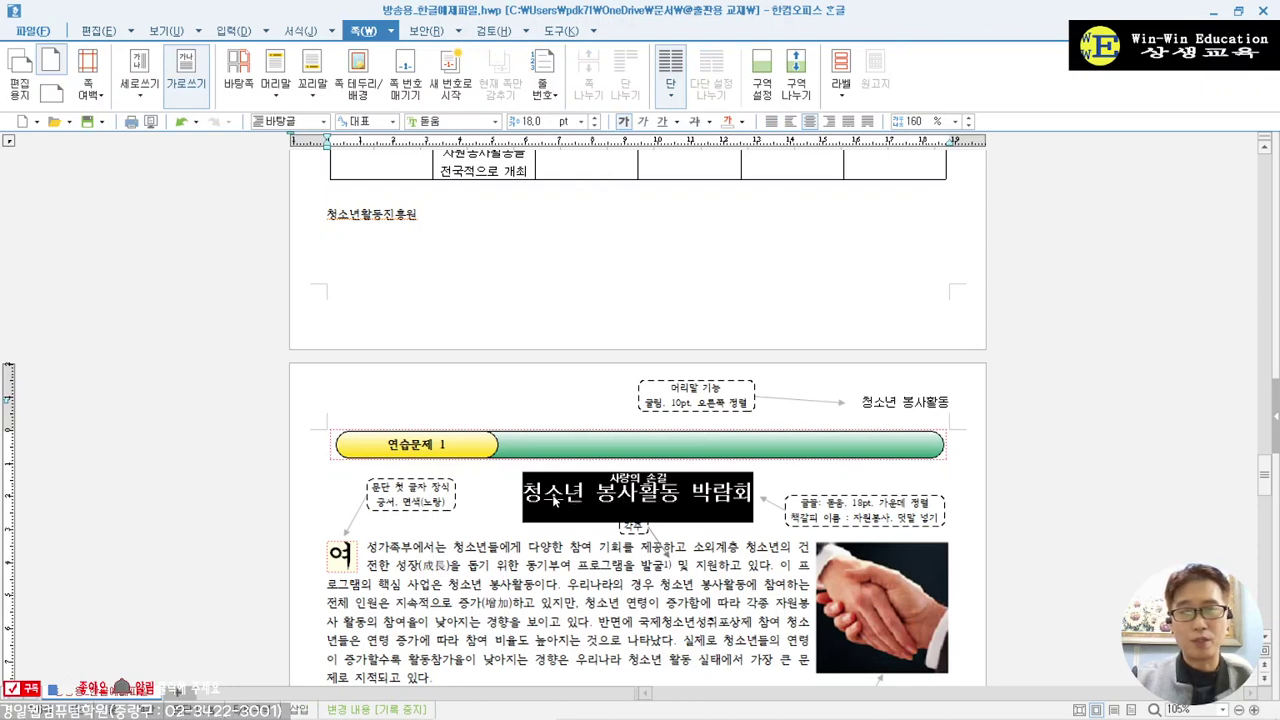
{"action": "left_click", "coordinate": [838, 506]}
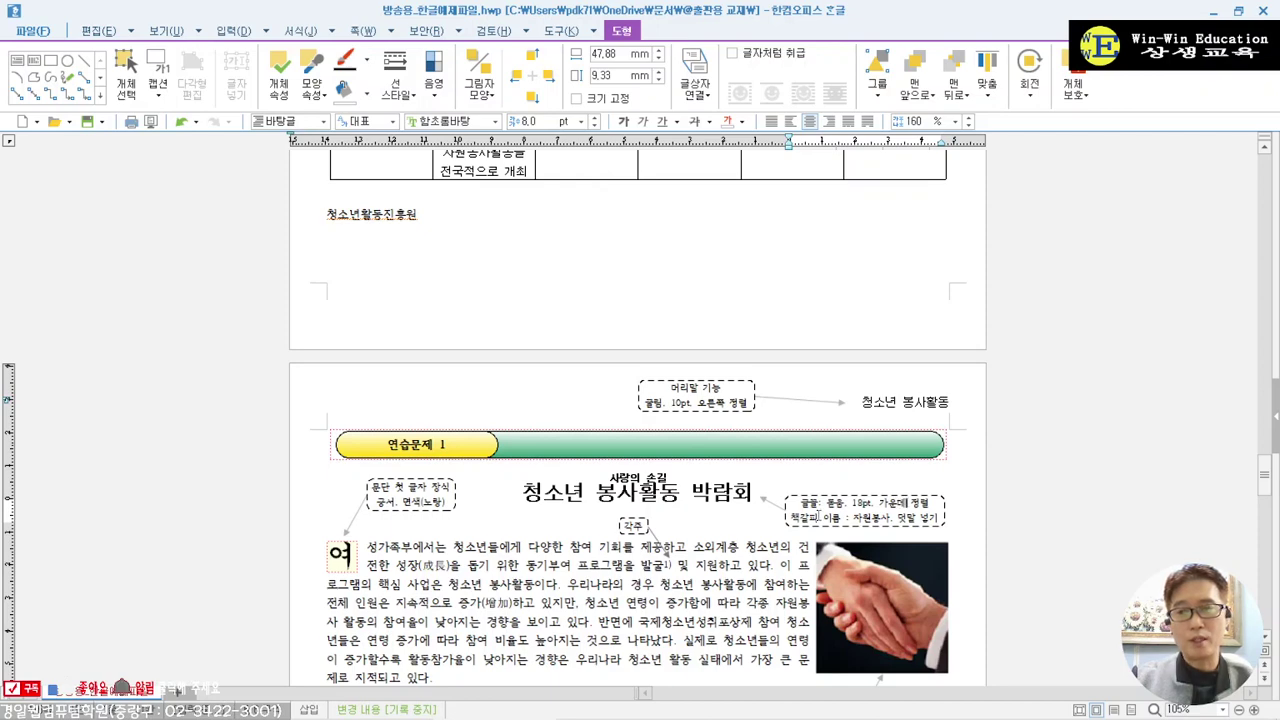
{"action": "scroll", "coordinate": [560, 390], "scroll_direction": "up", "scroll_amount": 15}
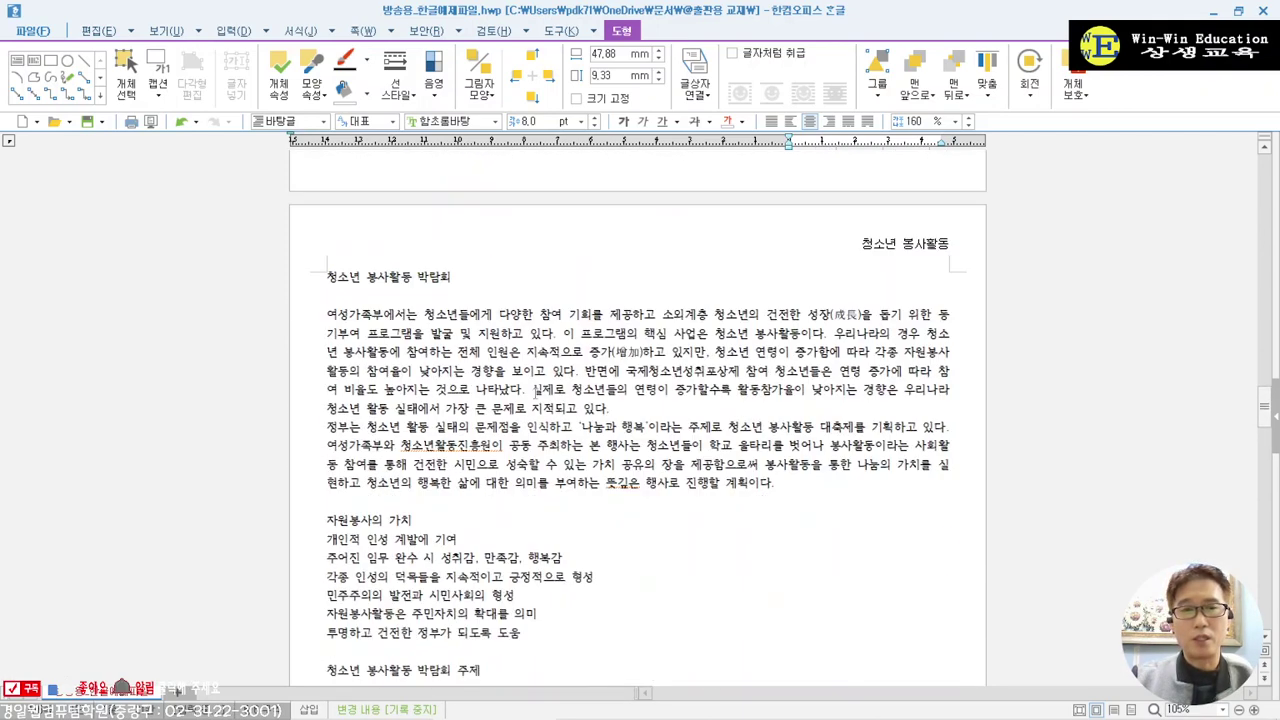
{"action": "triple_click", "coordinate": [515, 276]}
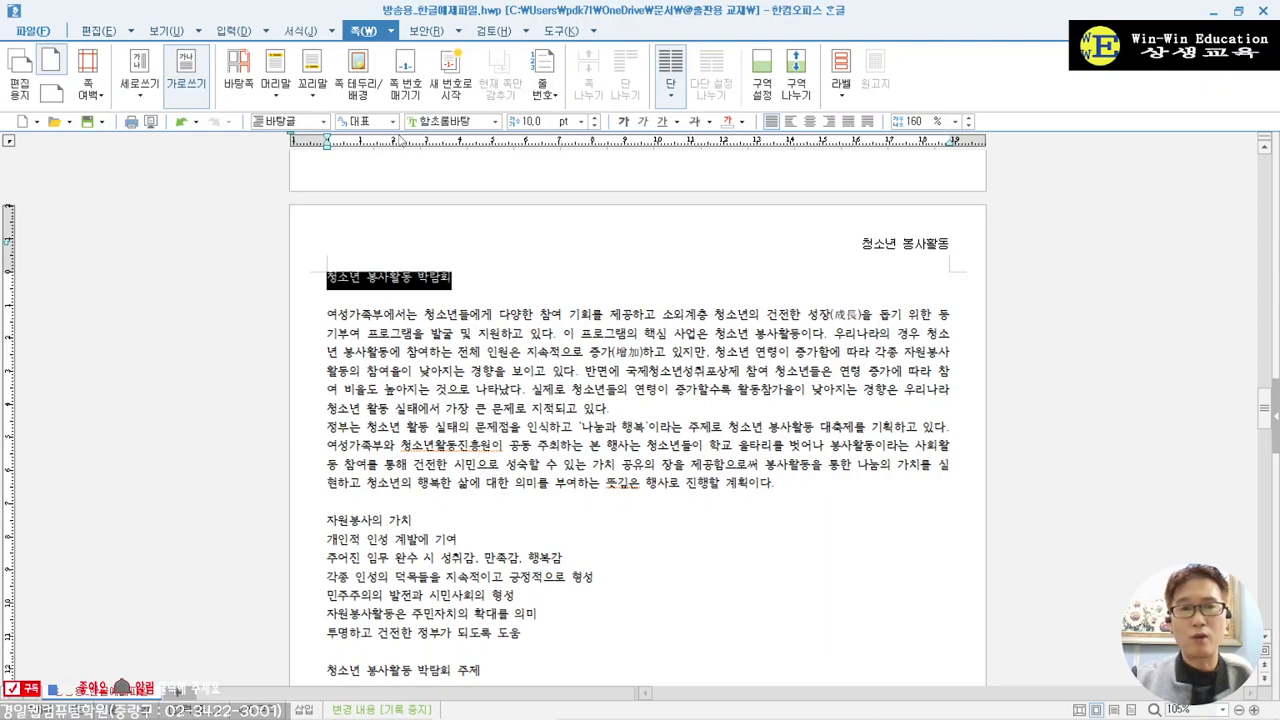
{"action": "left_click", "coordinate": [456, 120]}
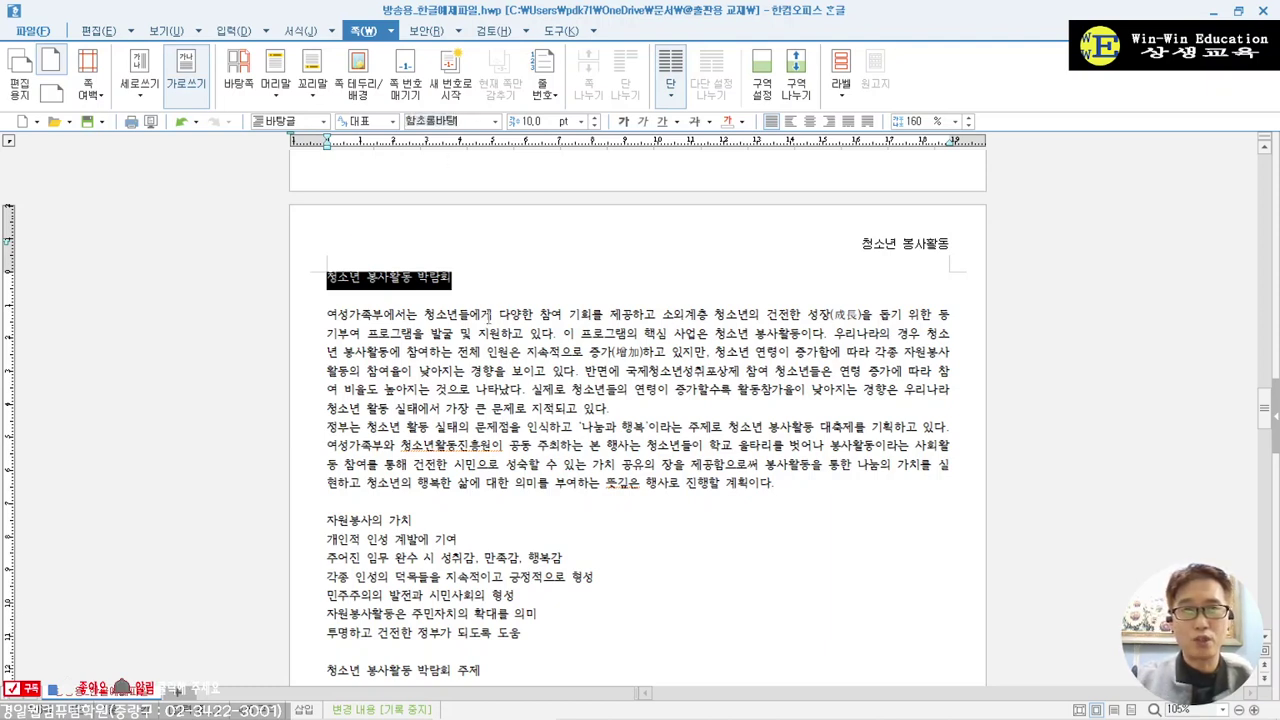
{"action": "left_click", "coordinate": [479, 277]}
{"action": "left_click_drag", "start_coordinate": [502, 276], "coordinate": [174, 259]}
{"action": "left_click", "coordinate": [479, 121]}
{"action": "type", "text": "ㄷ"}
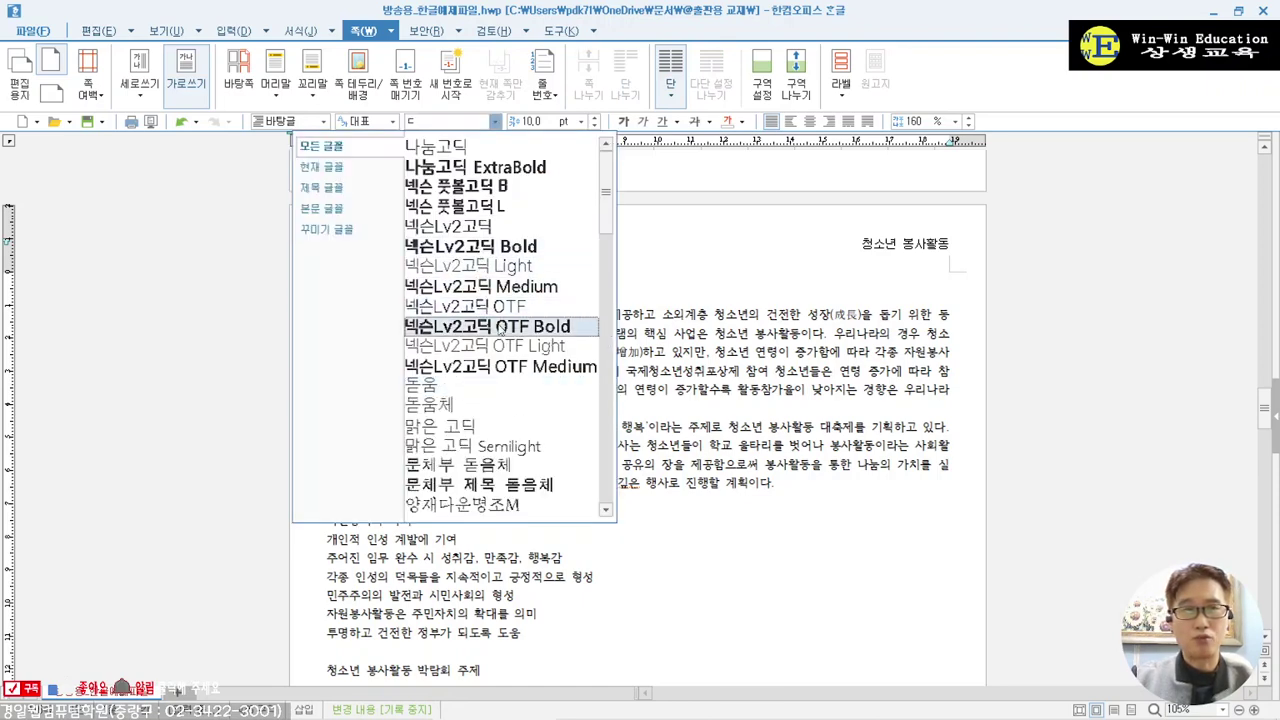
{"action": "left_click", "coordinate": [522, 388]}
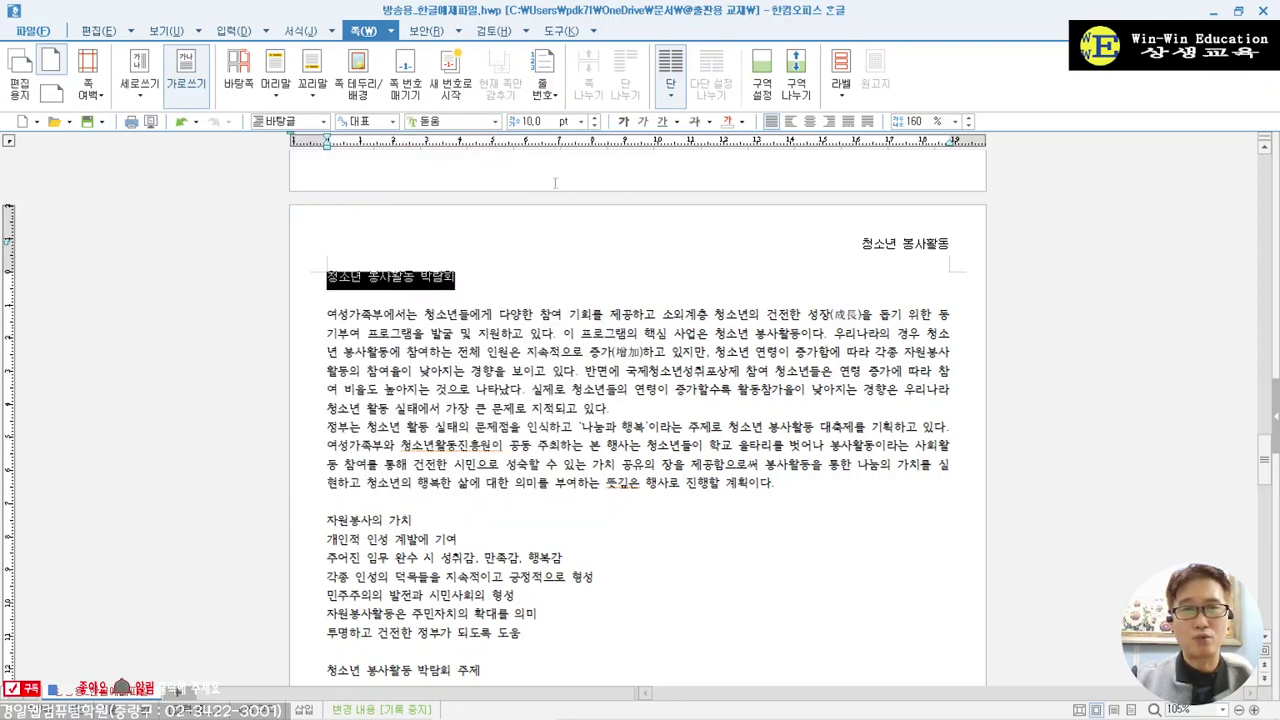
- Set the selected title's size to 18 pt and centre it
{"action": "left_click", "coordinate": [530, 121]}
{"action": "type", "text": "1"}
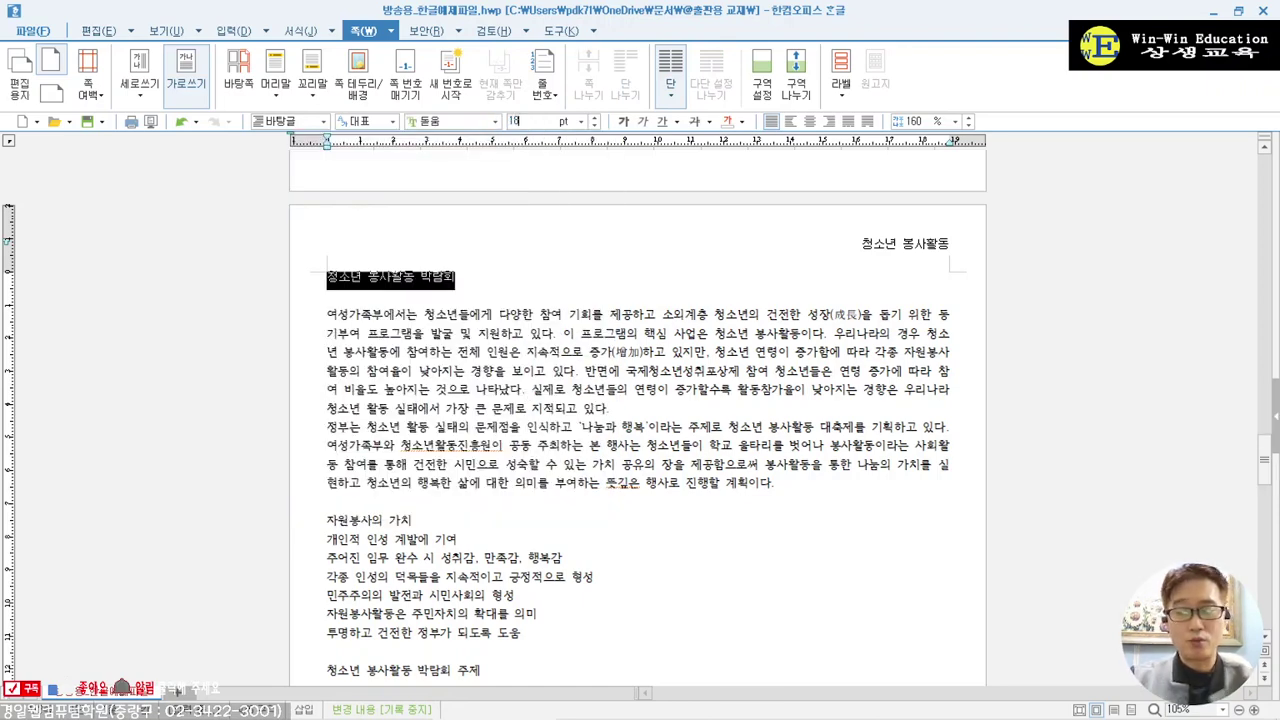
{"action": "type", "text": "8"}
{"action": "key", "text": "Return"}
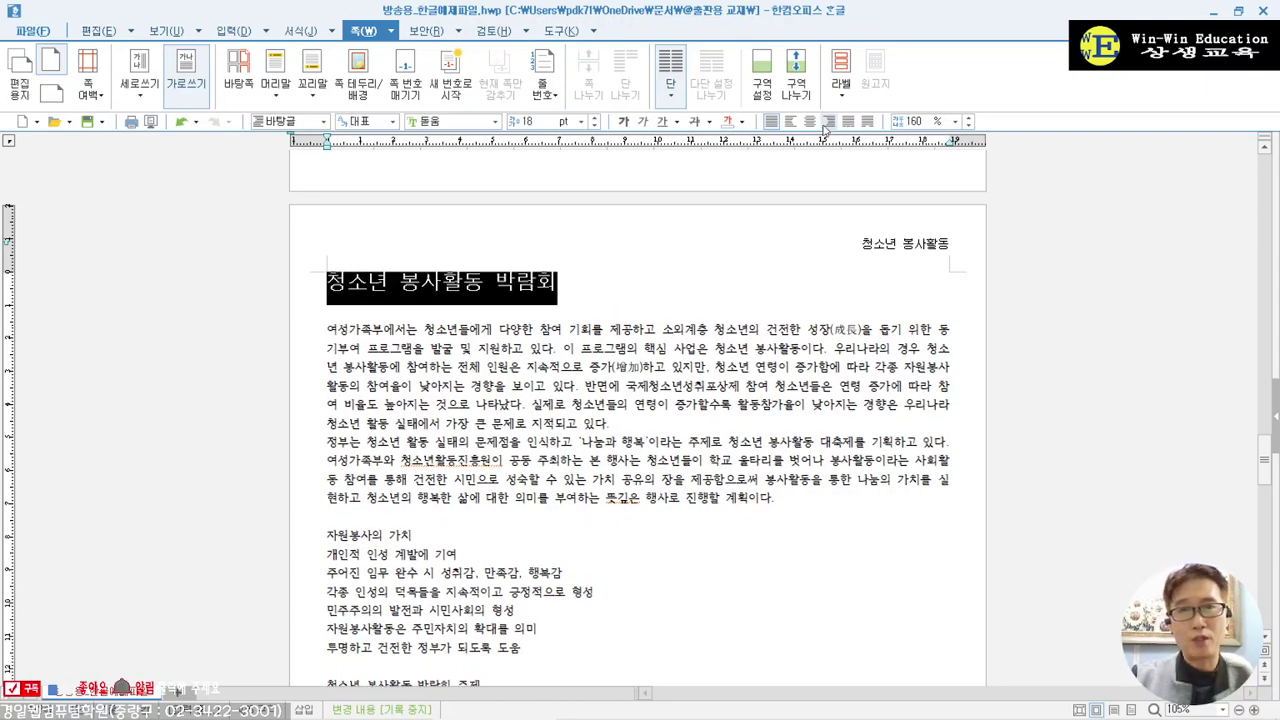
{"action": "left_click", "coordinate": [810, 121]}
- Check the sample's bookmark note and insert a bookmark named 자원봉사 at the start of the title 청소년 봉사활동 박람회
{"action": "scroll", "coordinate": [615, 363], "scroll_direction": "down", "scroll_amount": 10}
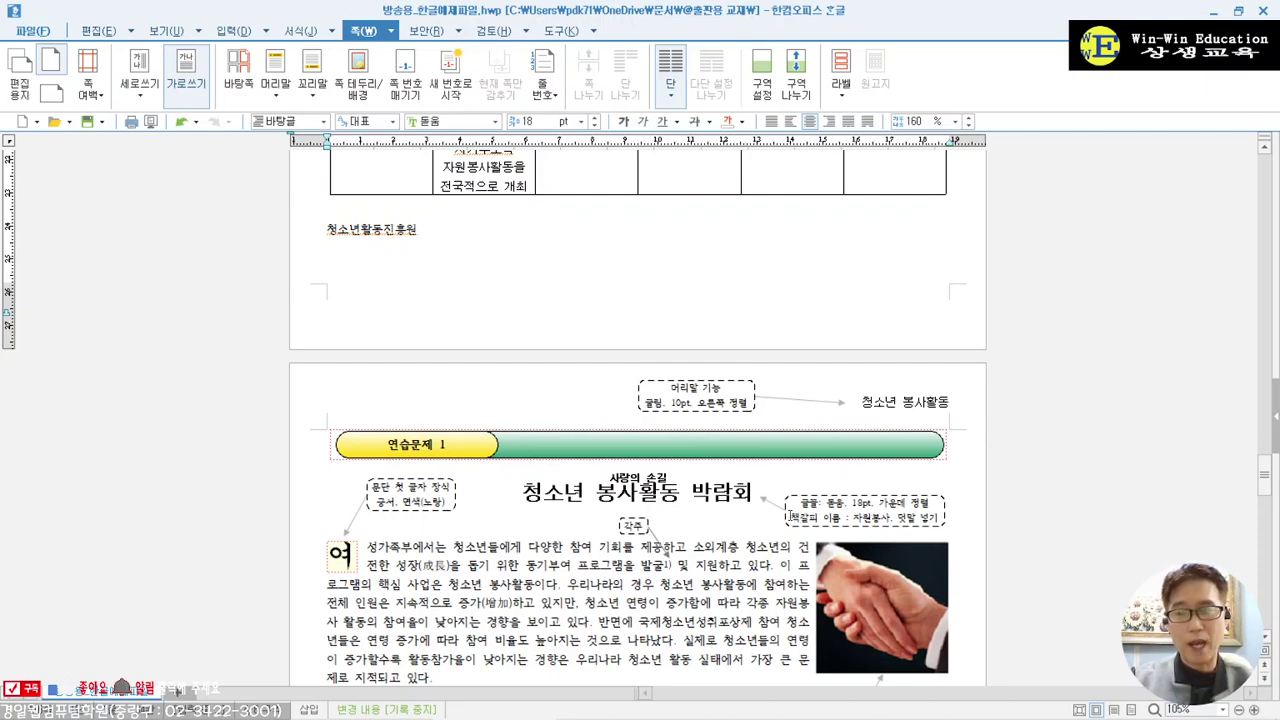
{"action": "scroll", "coordinate": [645, 512], "scroll_direction": "up", "scroll_amount": 10}
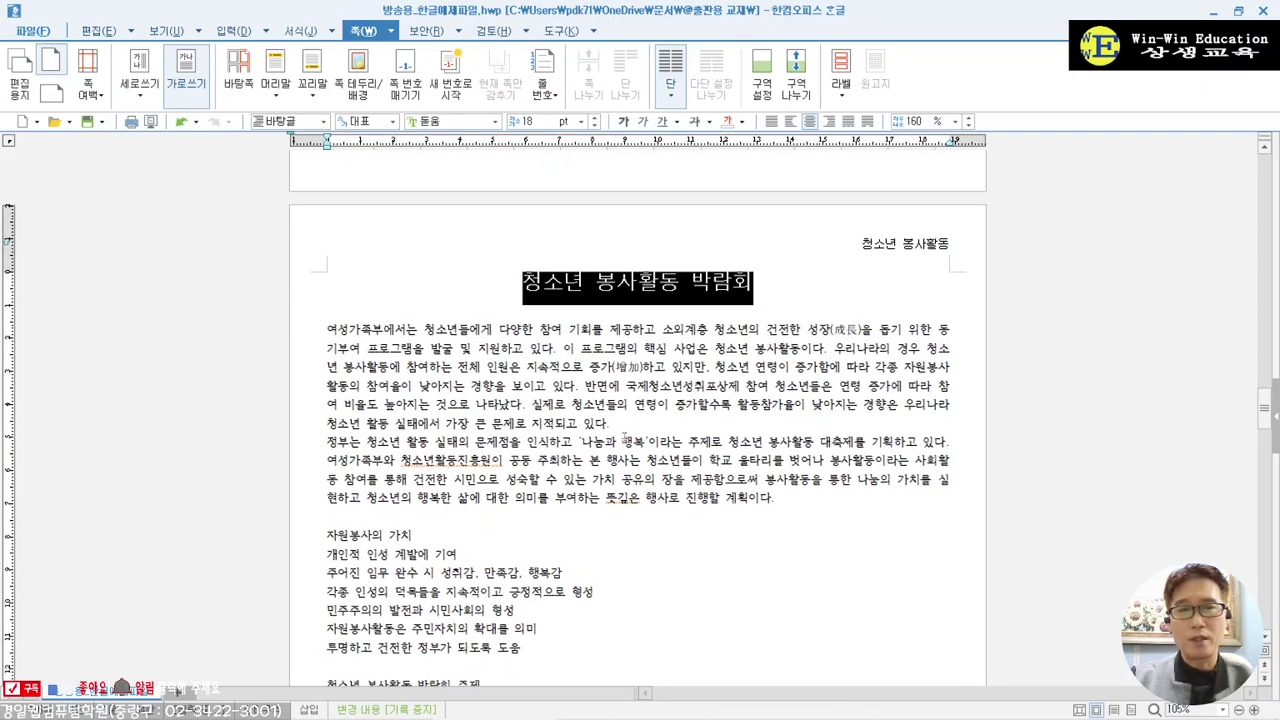
{"action": "left_click", "coordinate": [525, 285]}
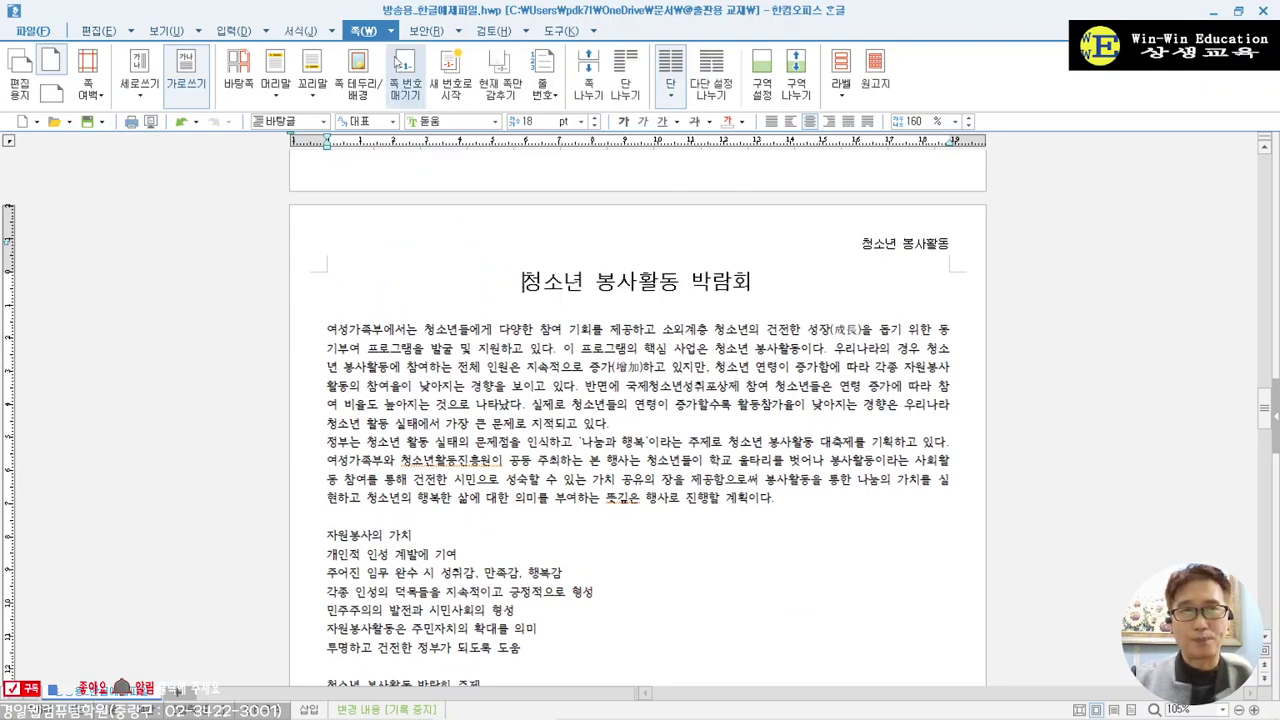
{"action": "left_click", "coordinate": [268, 31]}
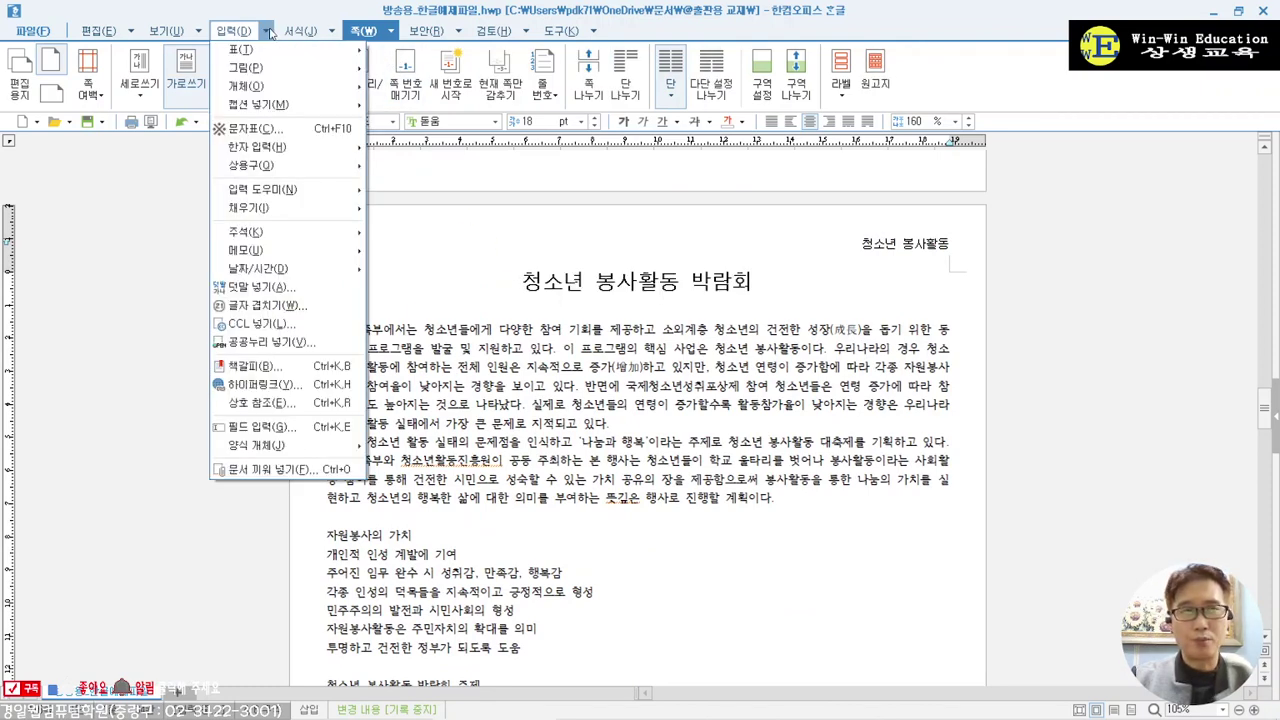
{"action": "left_click", "coordinate": [283, 372]}
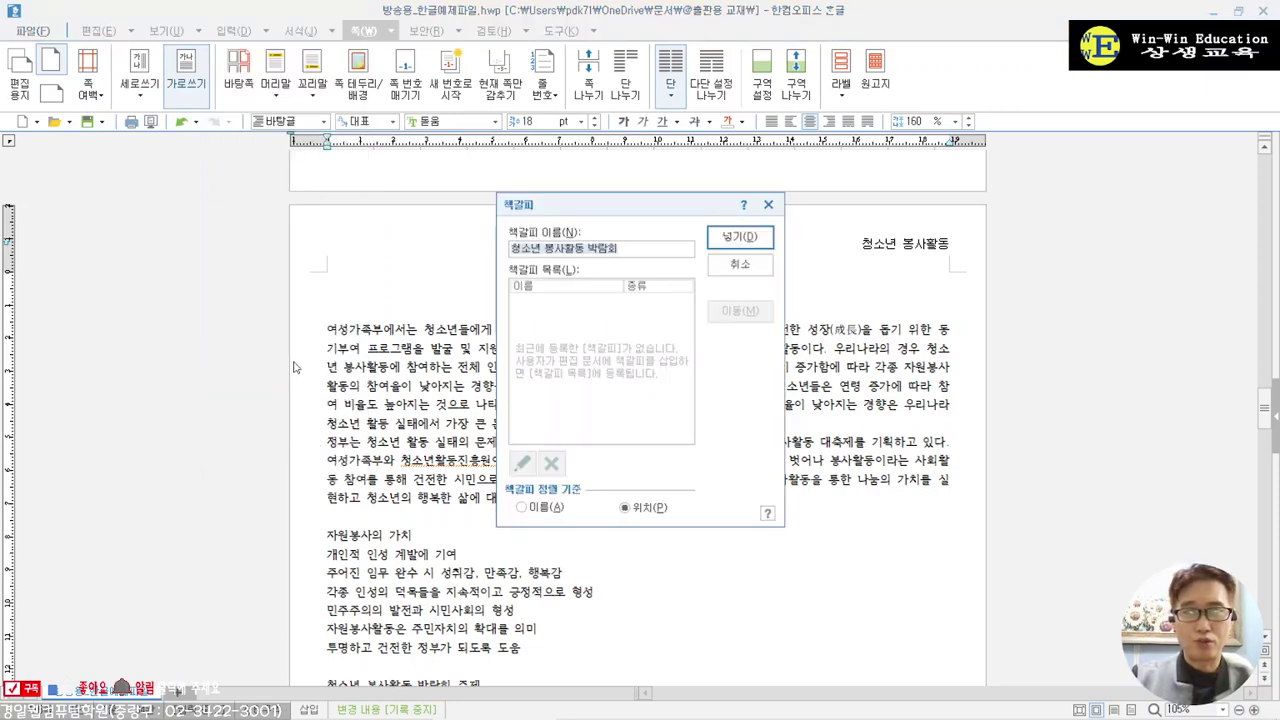
{"action": "type", "text": "자원"}
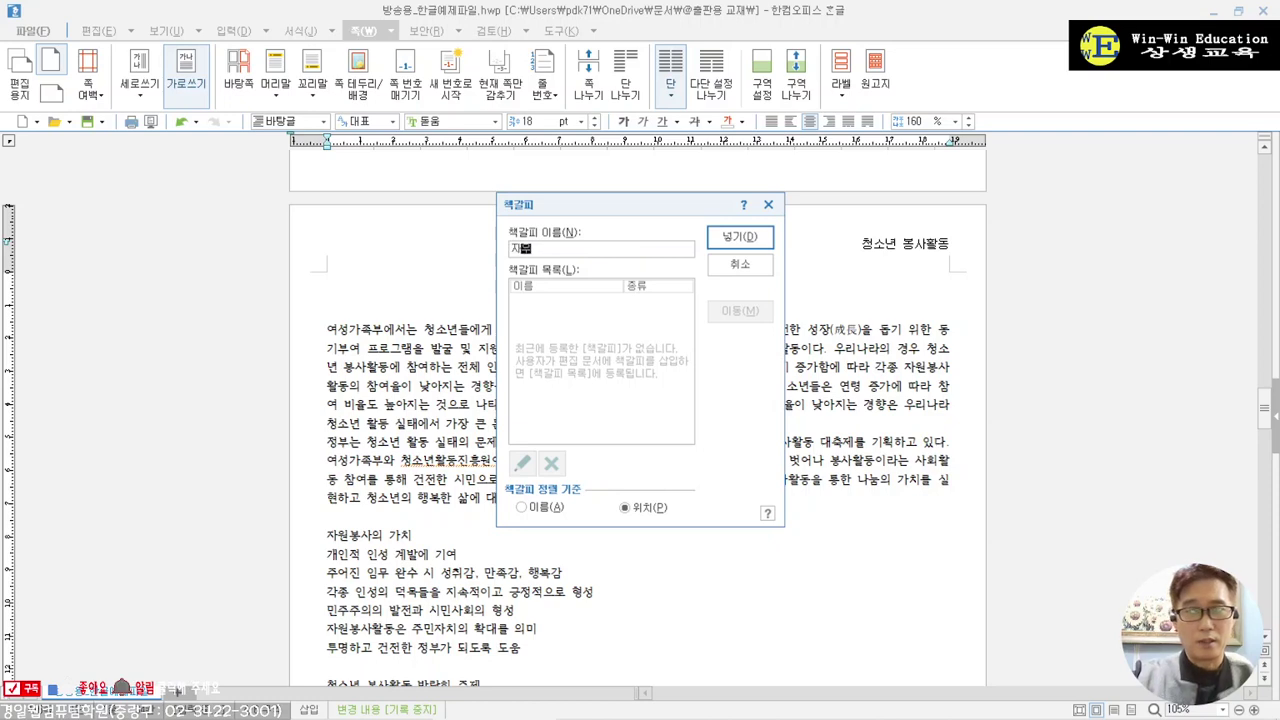
{"action": "type", "text": "봉사"}
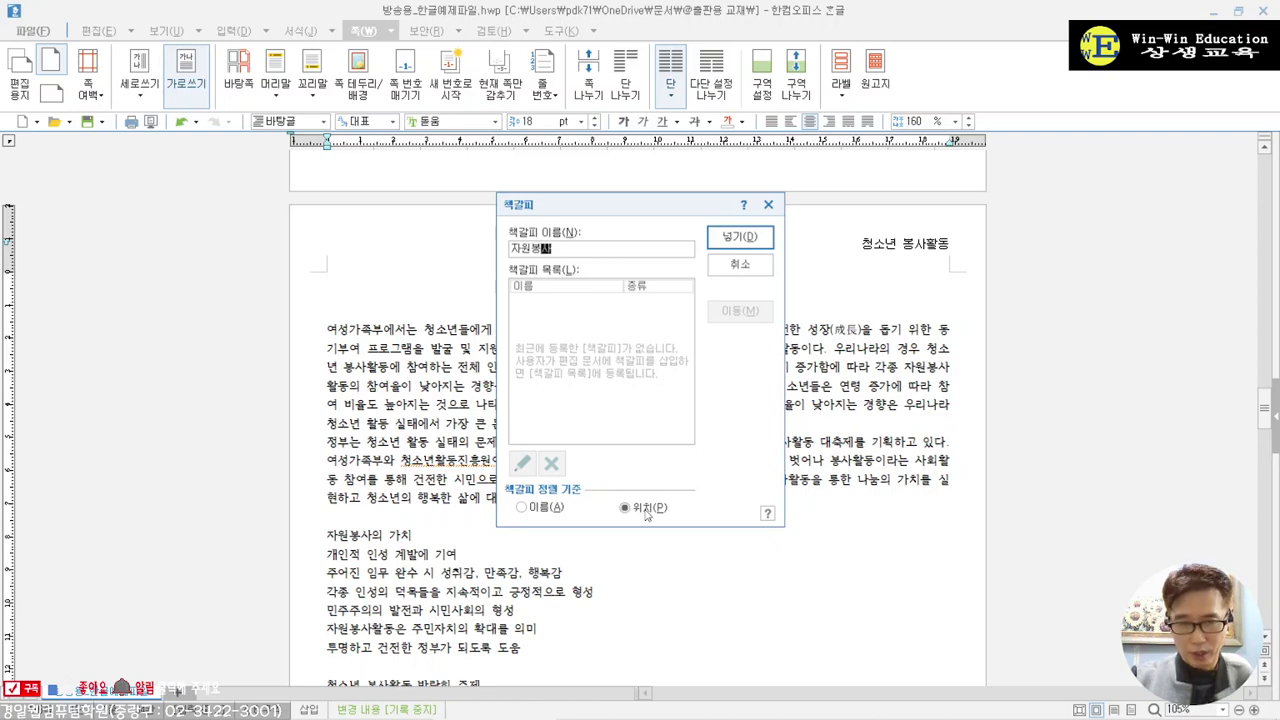
{"action": "left_click", "coordinate": [738, 236]}
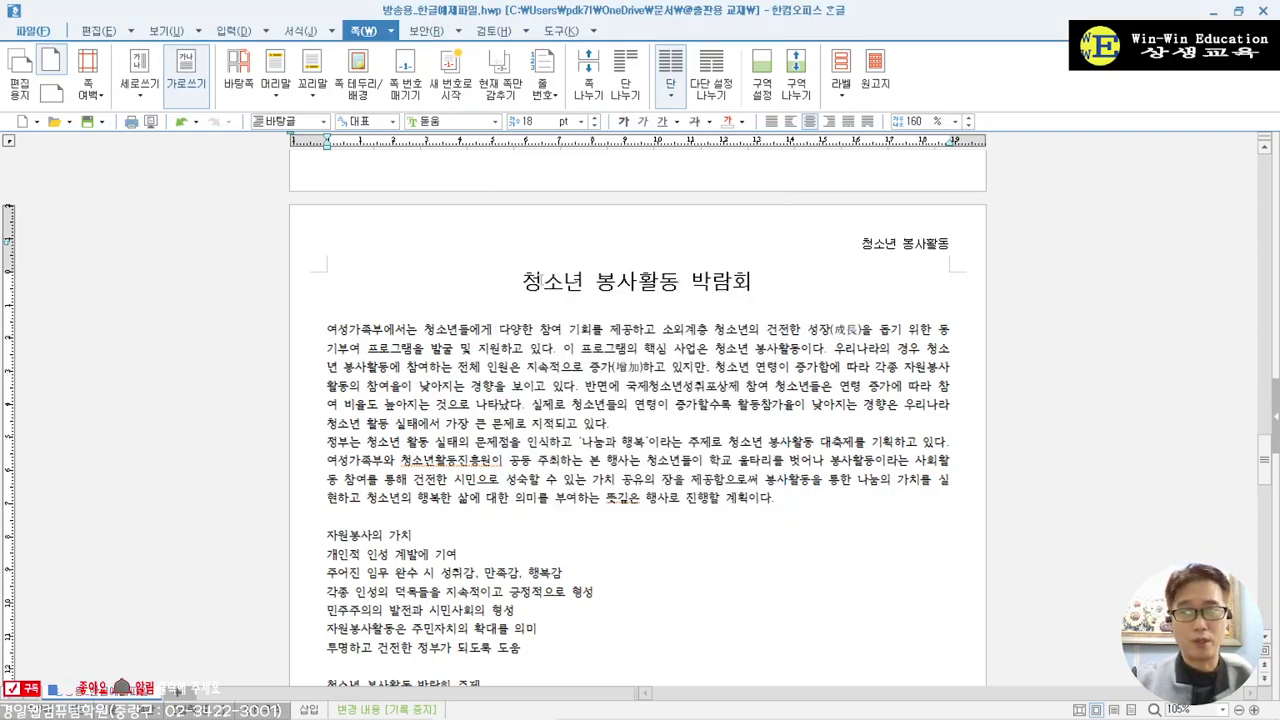
- Add the ruby text (덧말) 사랑의 손길 above the title 청소년 봉사활동 박람회, as in the sample
{"action": "left_click_drag", "start_coordinate": [524, 282], "coordinate": [787, 277]}
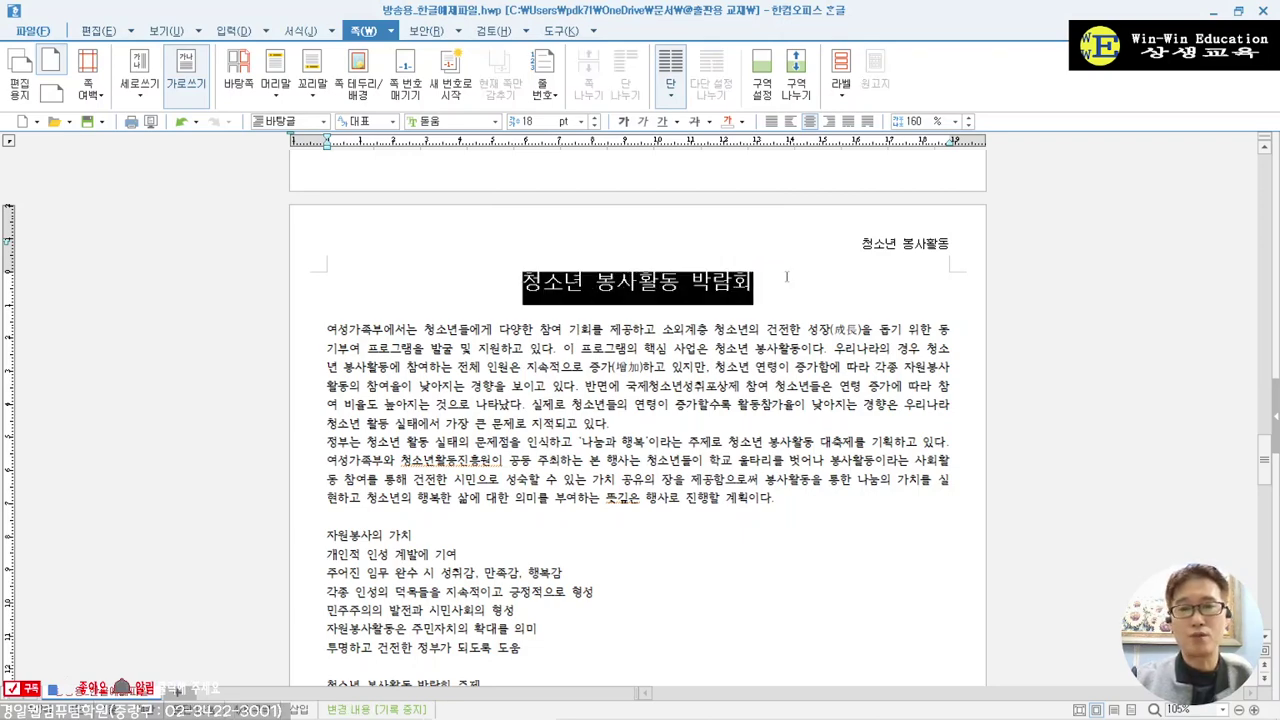
{"action": "scroll", "coordinate": [751, 317], "scroll_direction": "down", "scroll_amount": 12}
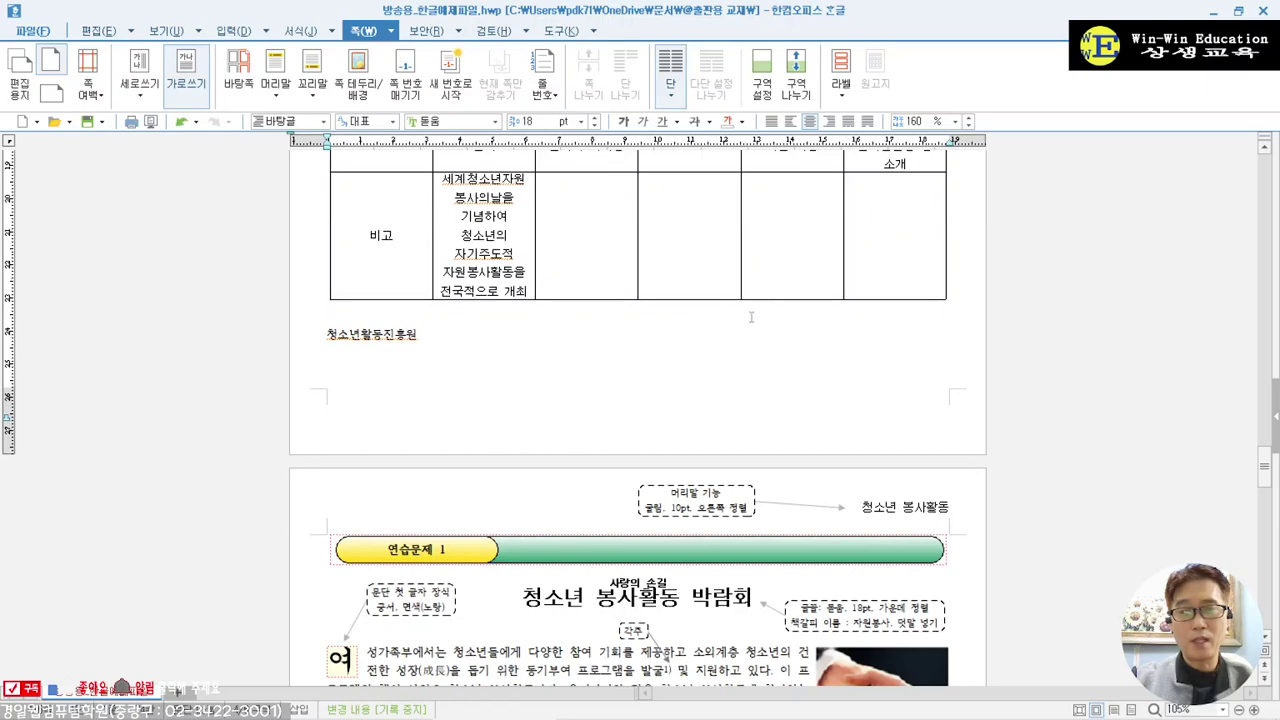
{"action": "scroll", "coordinate": [751, 317], "scroll_direction": "up", "scroll_amount": 10}
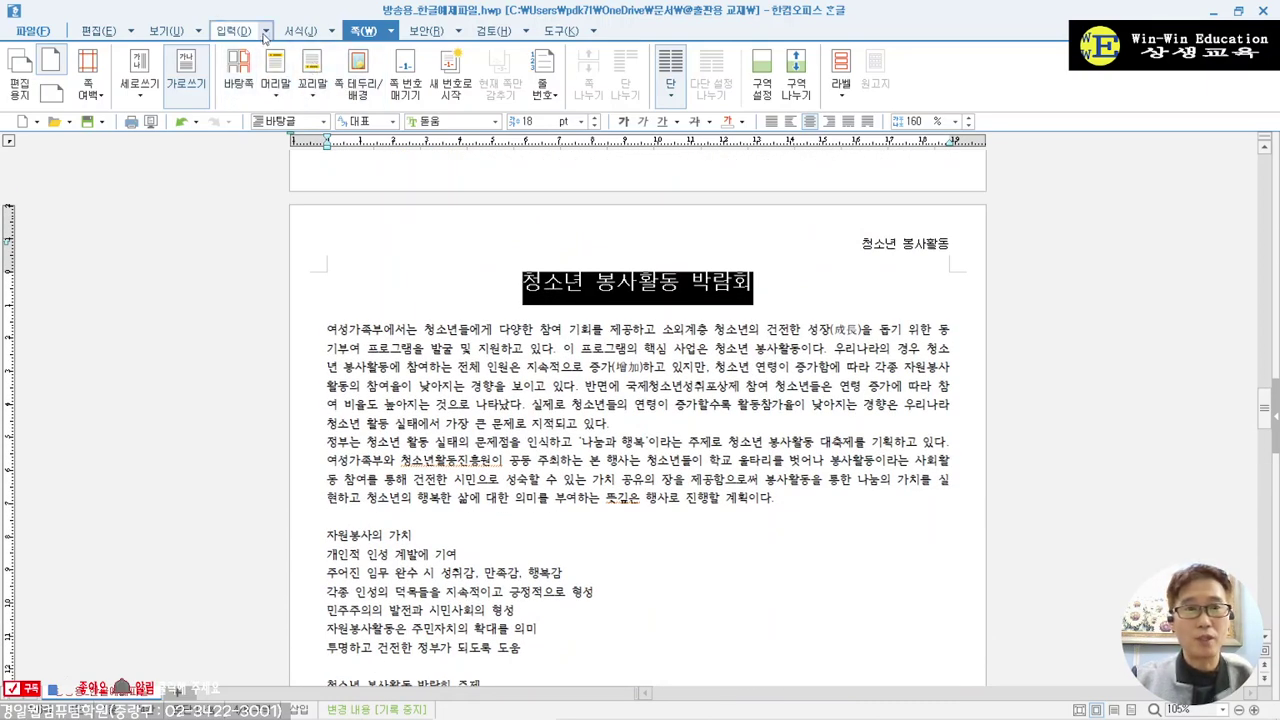
{"action": "left_click", "coordinate": [233, 30]}
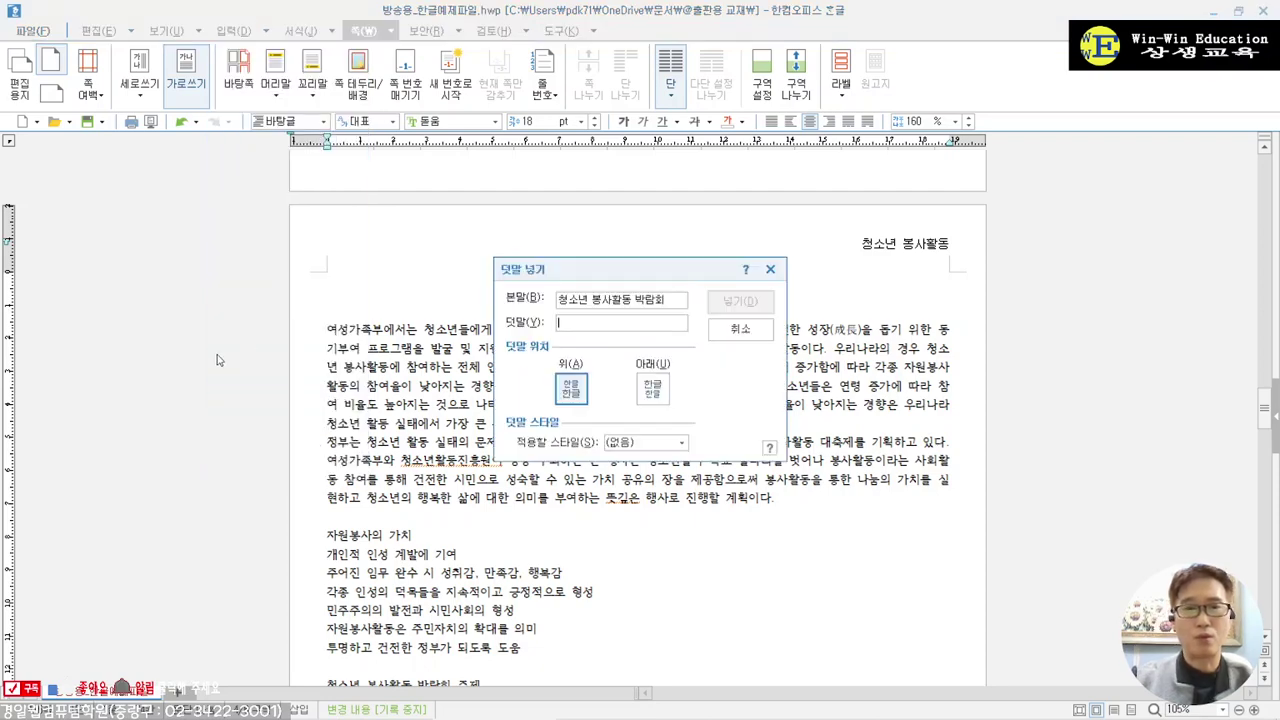
{"action": "type", "text": "사랑"}
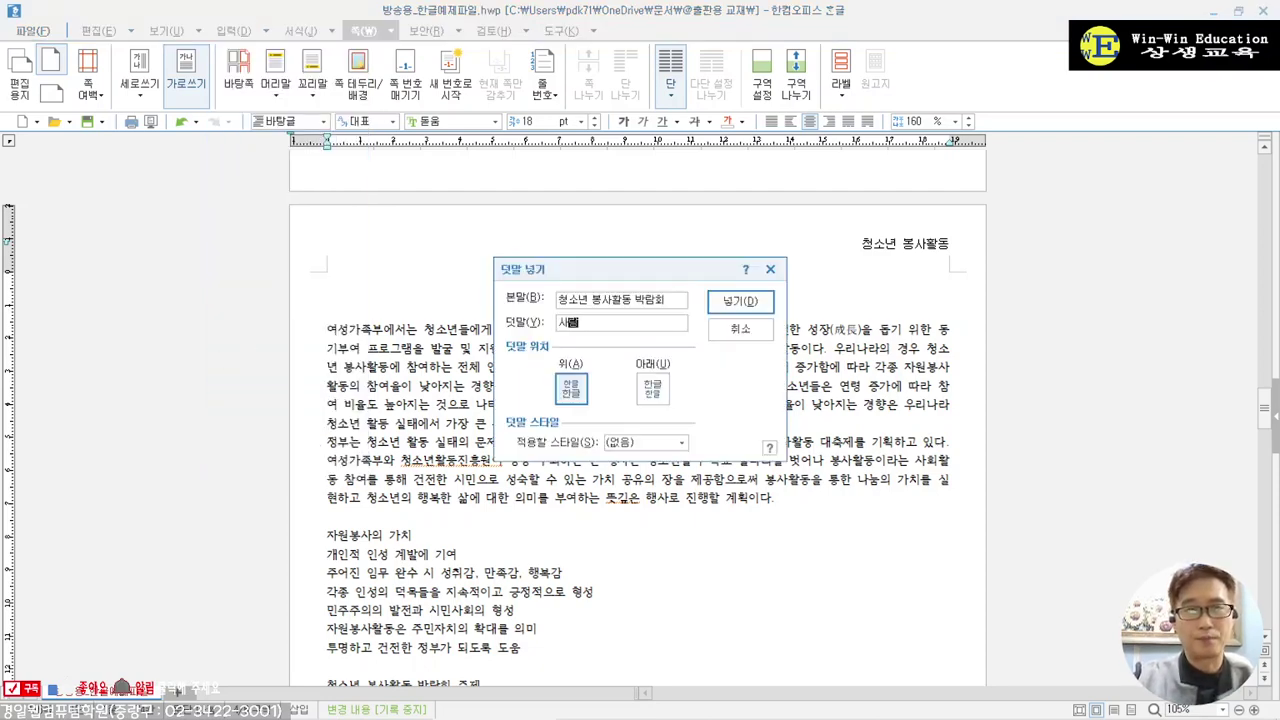
{"action": "type", "text": "의 축길"}
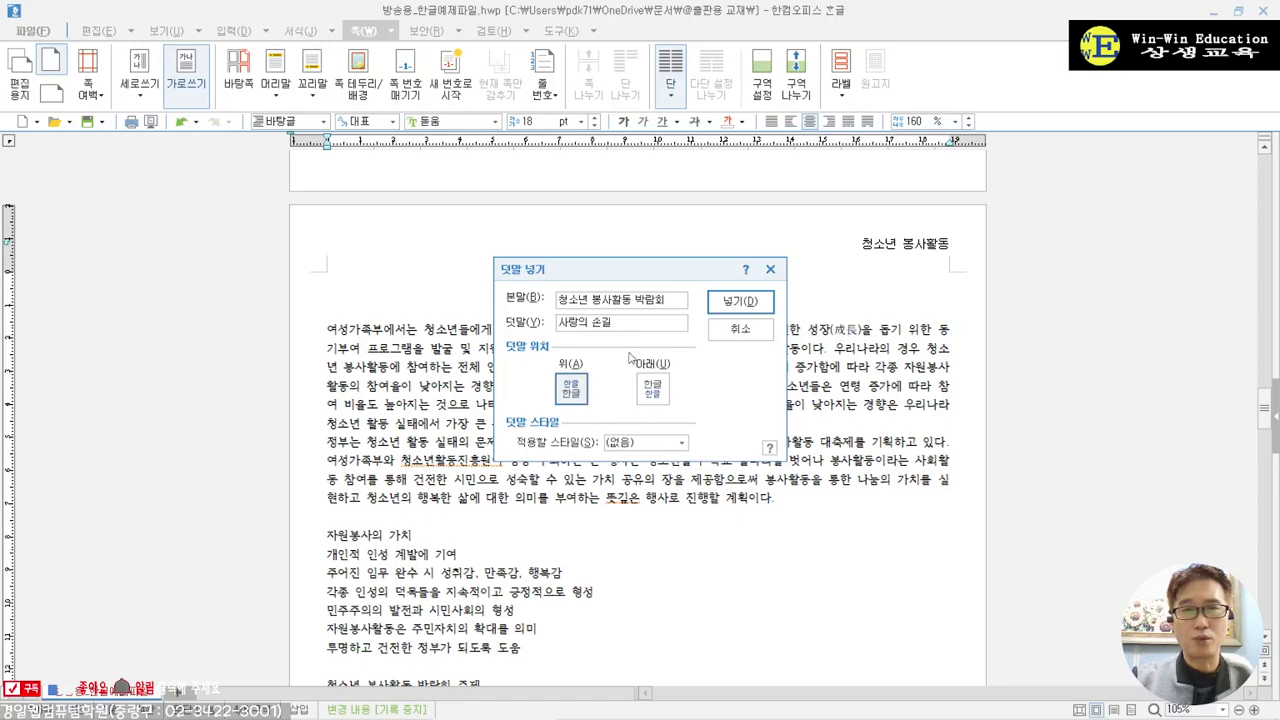
{"action": "key", "text": "Return"}
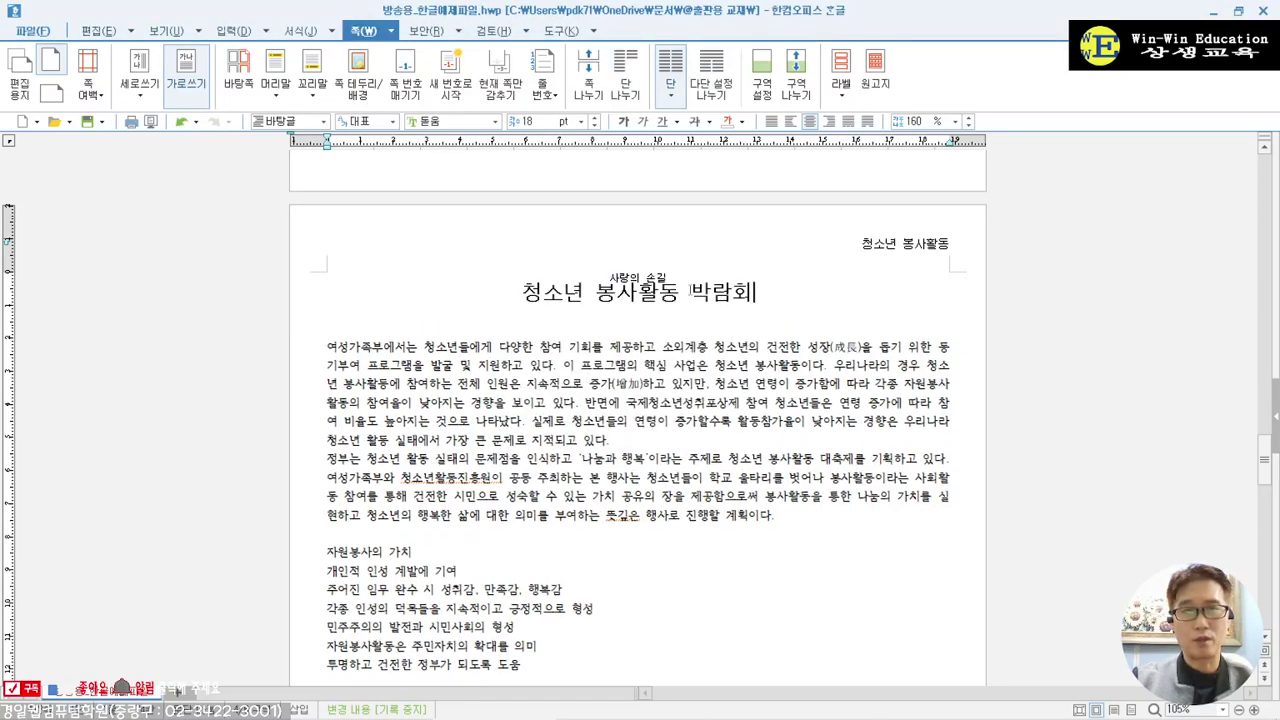
{"action": "left_click", "coordinate": [560, 317]}
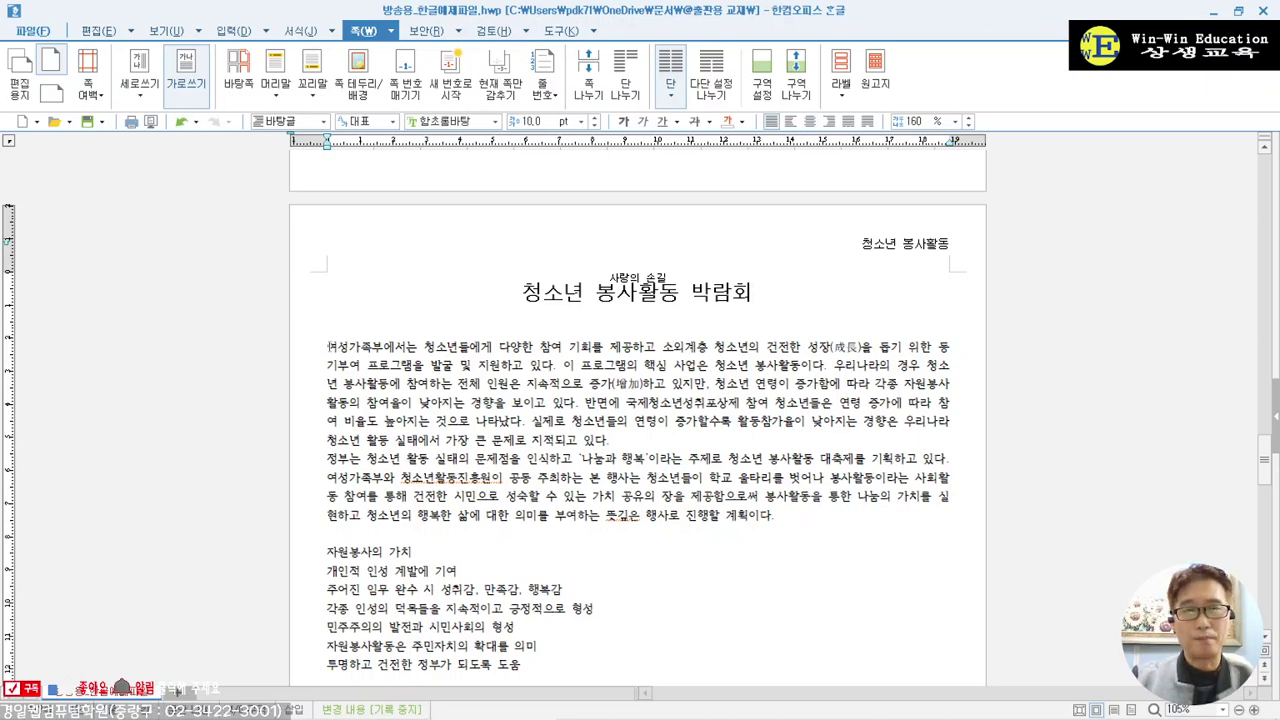
- Examine the annotated sample page's remaining formatting notes and compare them with the unformatted text
{"action": "scroll", "coordinate": [498, 346], "scroll_direction": "down", "scroll_amount": 1}
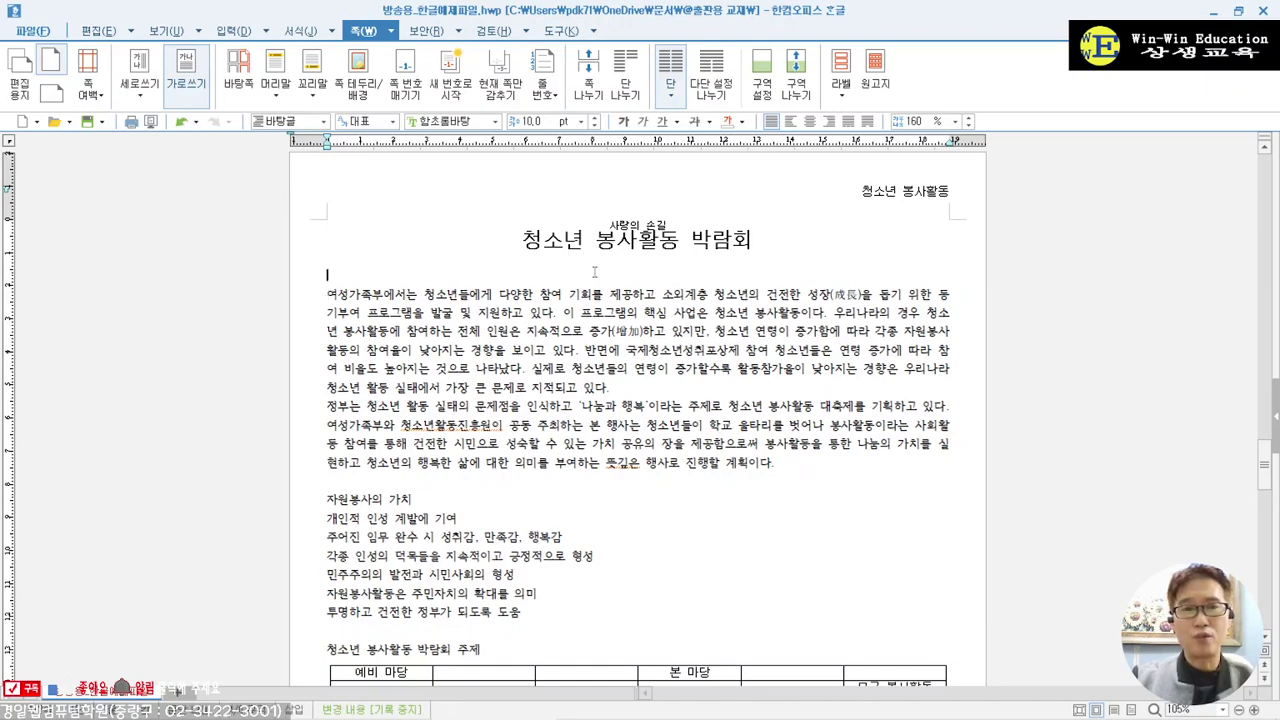
{"action": "scroll", "coordinate": [594, 271], "scroll_direction": "down", "scroll_amount": 20}
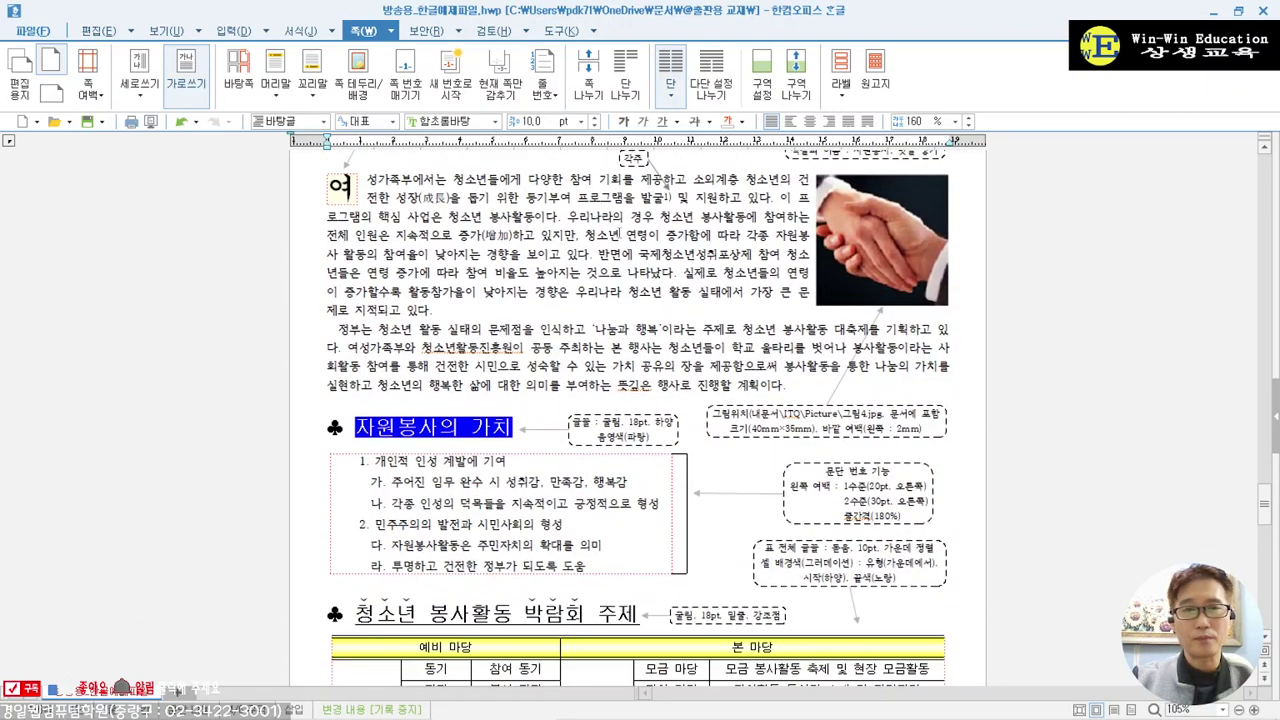
{"action": "scroll", "coordinate": [638, 250], "scroll_direction": "up", "scroll_amount": 1}
{"action": "left_click", "coordinate": [685, 255]}
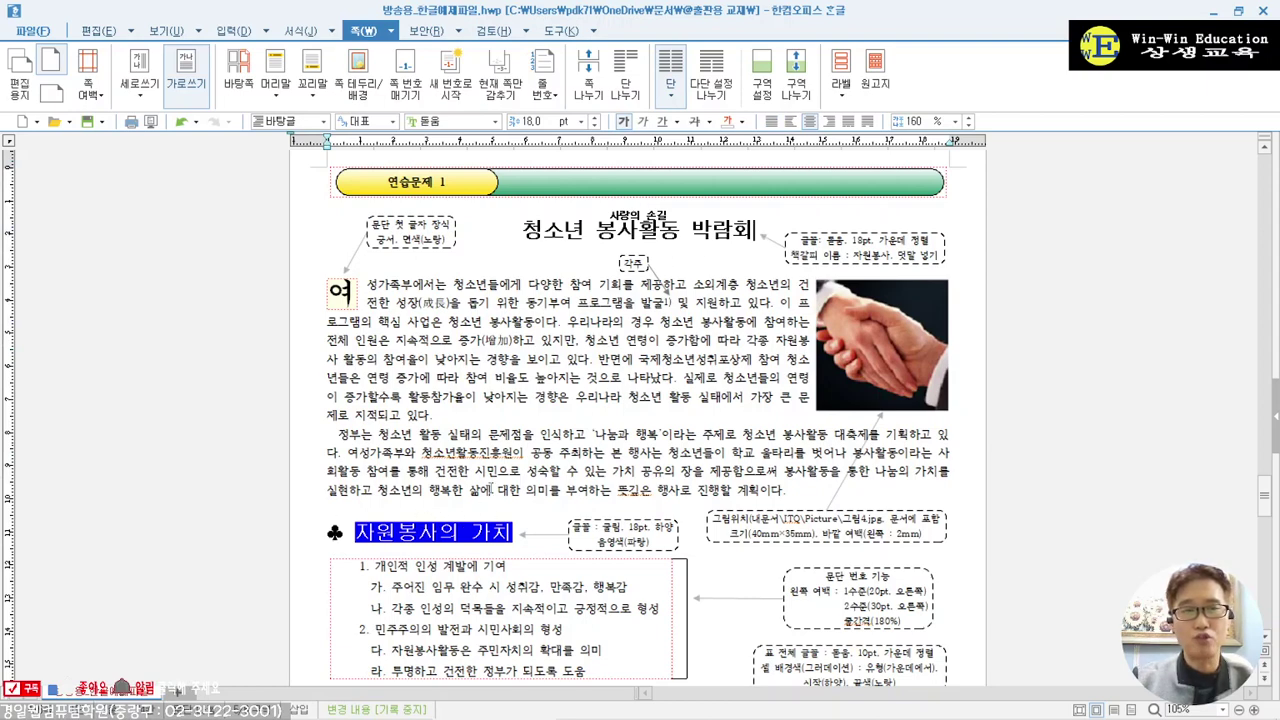
{"action": "scroll", "coordinate": [440, 513], "scroll_direction": "down", "scroll_amount": 5}
{"action": "scroll", "coordinate": [505, 460], "scroll_direction": "up", "scroll_amount": 8}
{"action": "scroll", "coordinate": [510, 440], "scroll_direction": "down", "scroll_amount": 20}
{"action": "scroll", "coordinate": [330, 360], "scroll_direction": "up", "scroll_amount": 10}
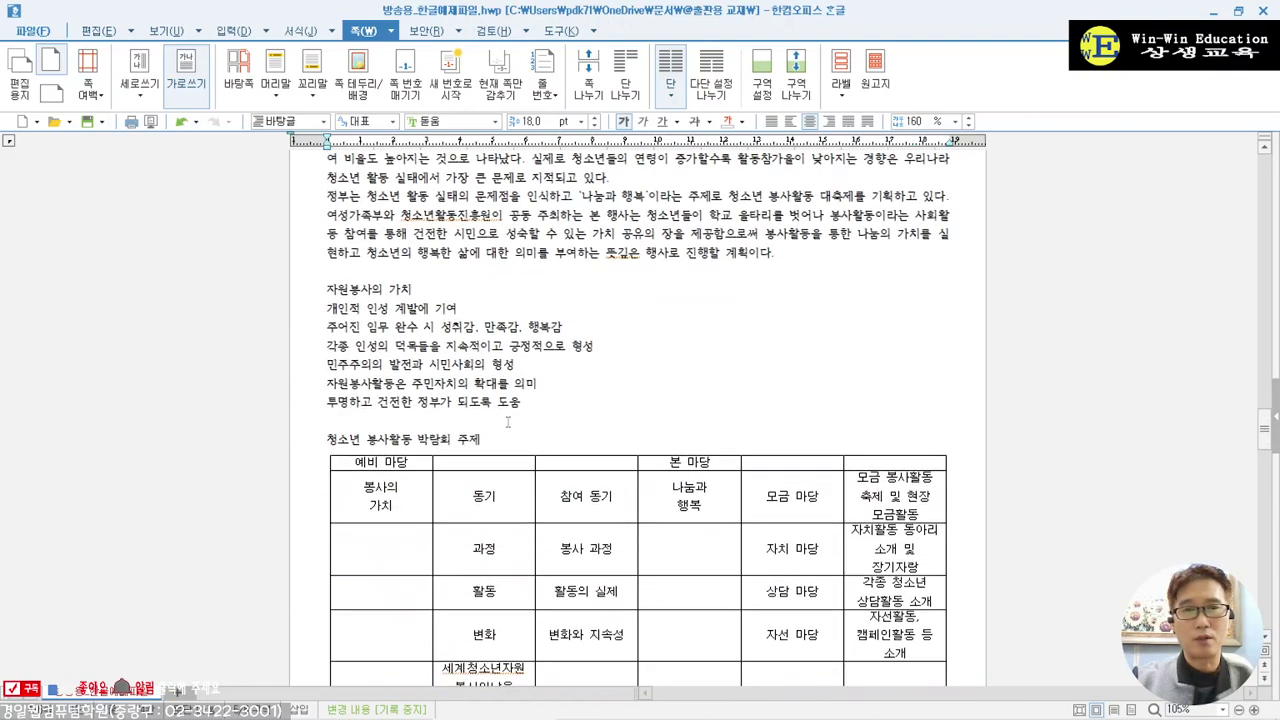
- Check the sample's first-letter note and open the 문단 첫 글자 장식 settings for the paragraph beginning 여성가족부에서는
{"action": "left_click", "coordinate": [308, 352]}
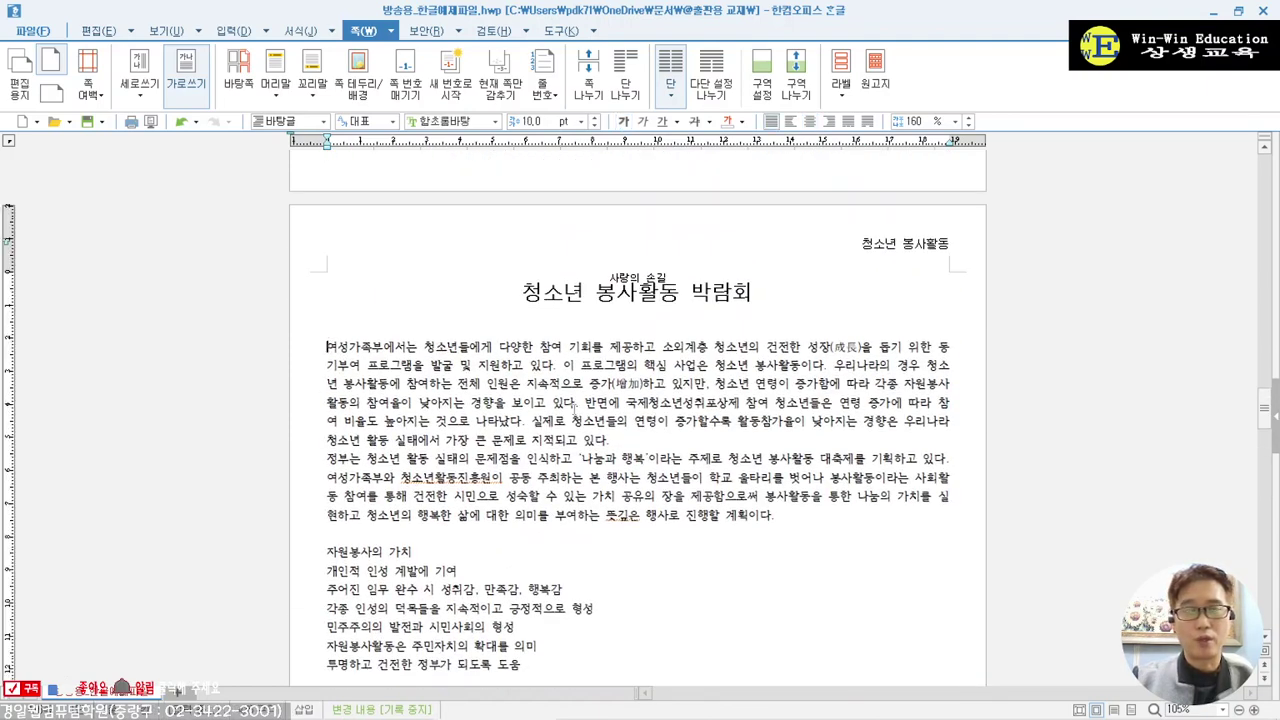
{"action": "scroll", "coordinate": [503, 398], "scroll_direction": "down", "scroll_amount": 15}
{"action": "scroll", "coordinate": [503, 397], "scroll_direction": "down", "scroll_amount": 5}
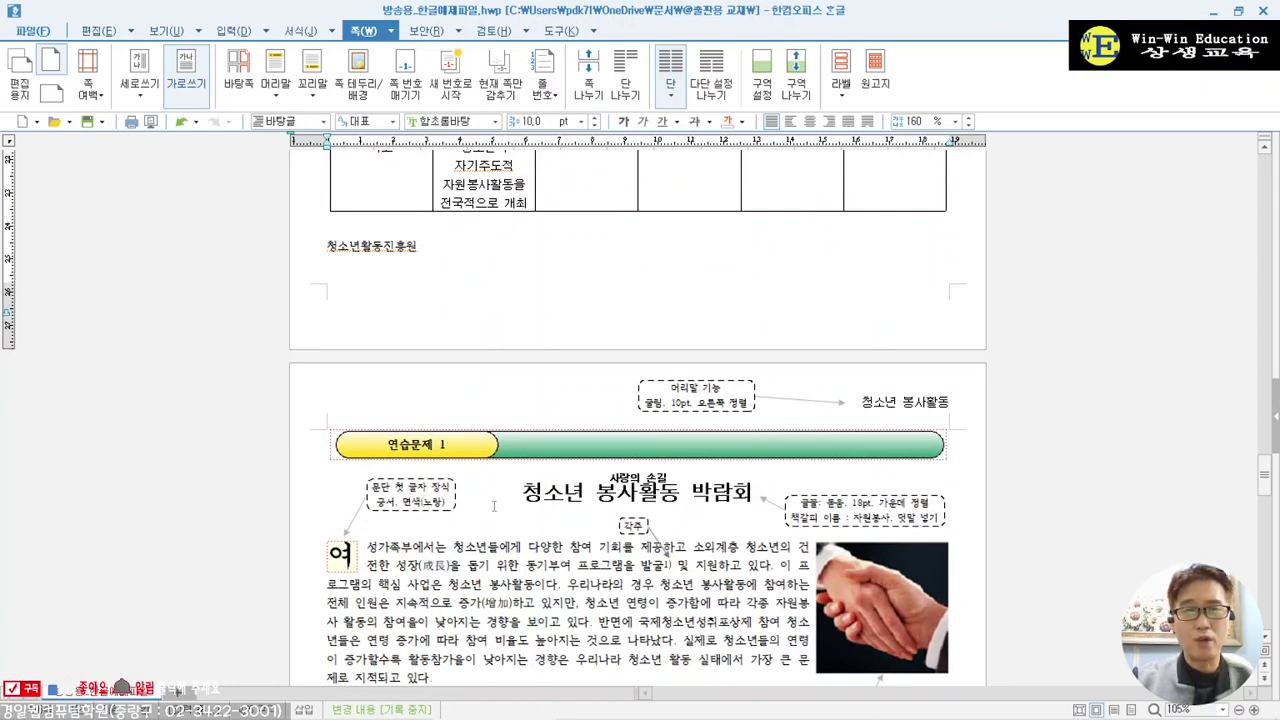
{"action": "scroll", "coordinate": [493, 507], "scroll_direction": "up", "scroll_amount": 13}
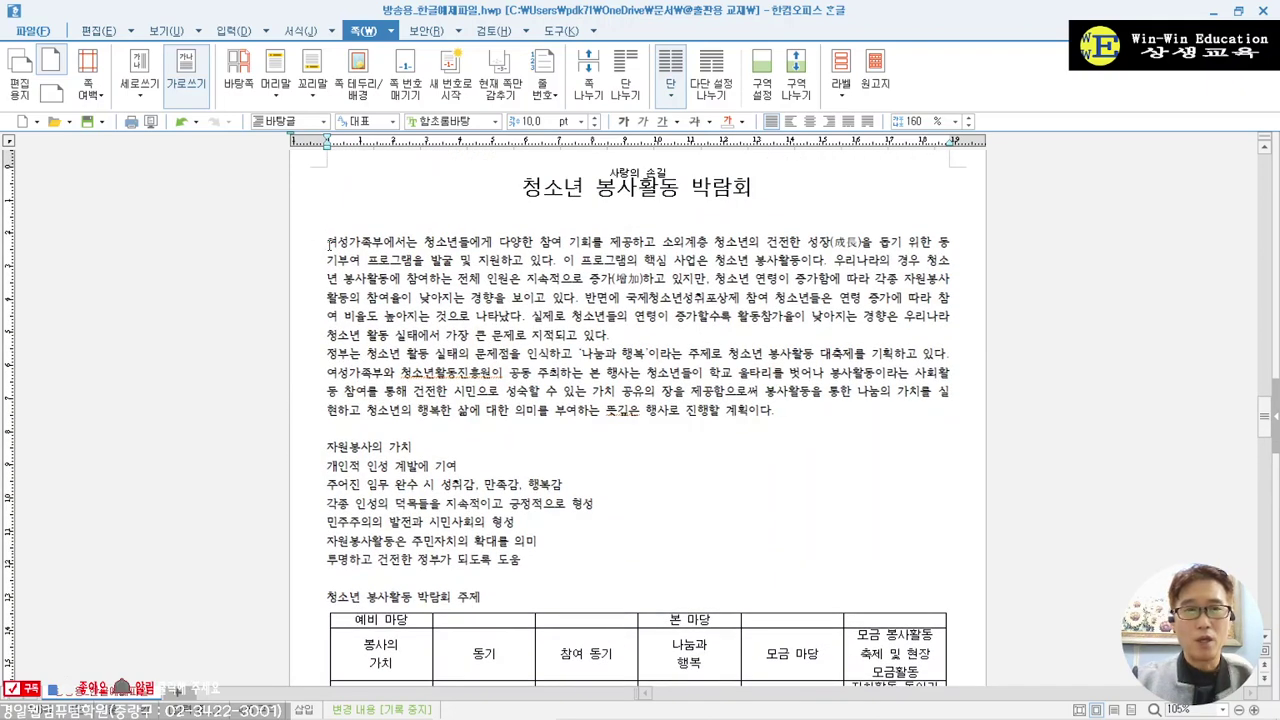
{"action": "left_click_drag", "start_coordinate": [329, 244], "coordinate": [338, 246]}
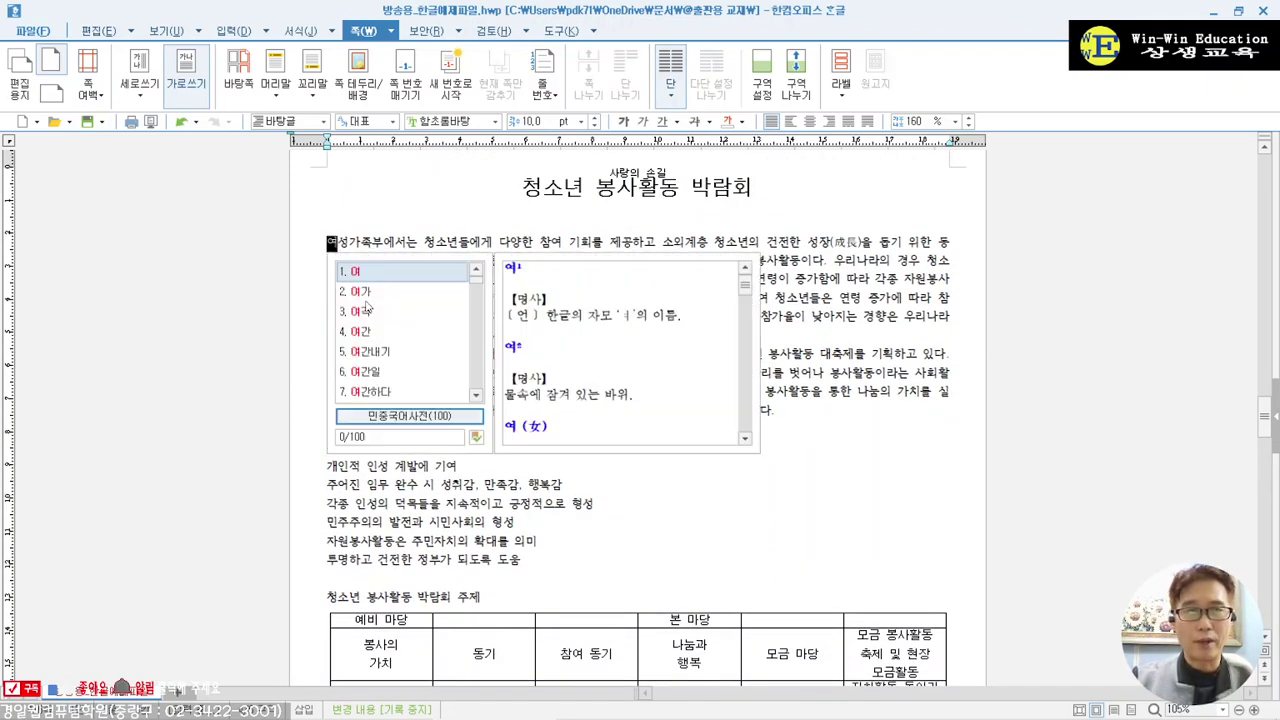
{"action": "left_click", "coordinate": [330, 244]}
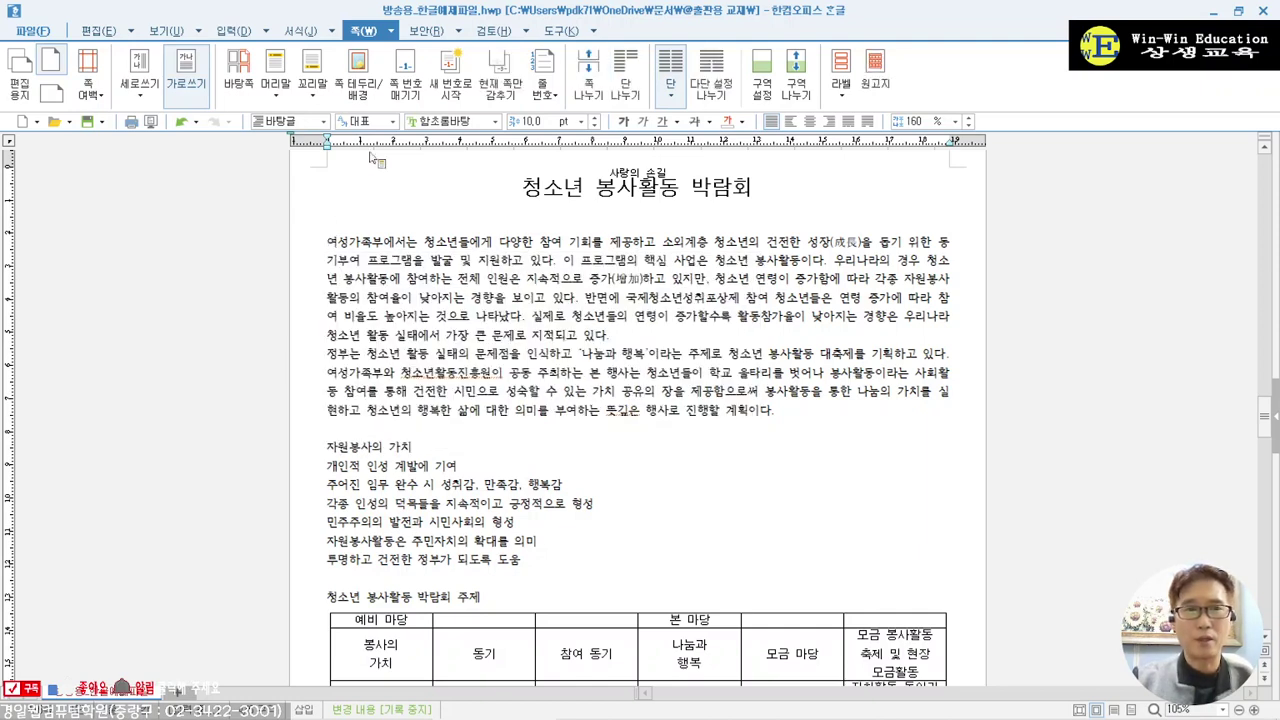
{"action": "left_click", "coordinate": [333, 32]}
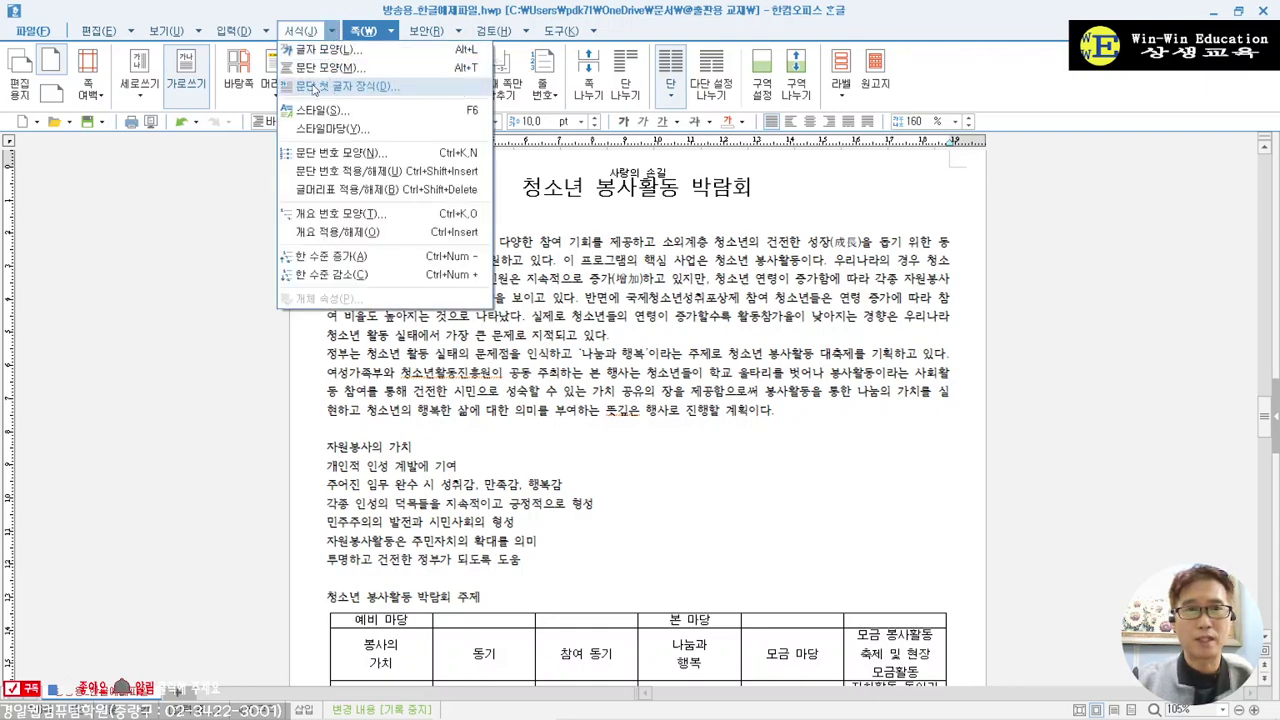
{"action": "left_click", "coordinate": [314, 89]}
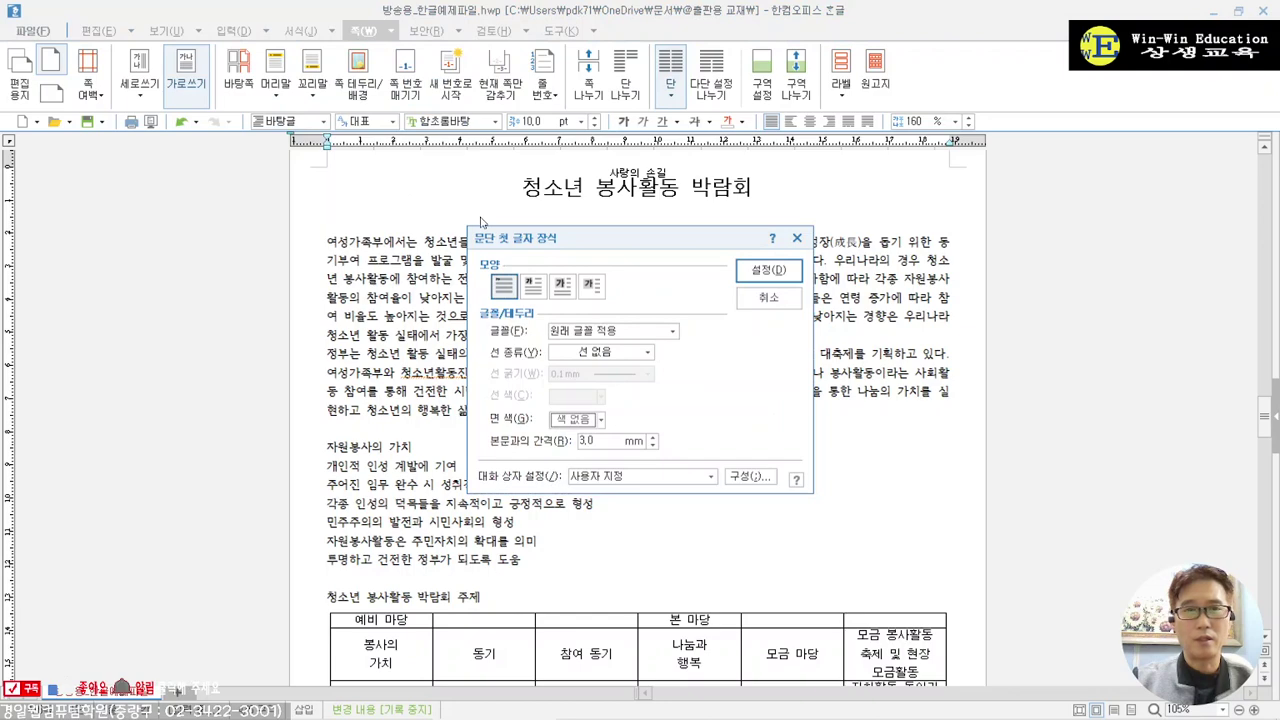
- Compare with the sample's decorated first letter, then set the decoration to the two-line shape and the 궁서 font
{"action": "scroll", "coordinate": [396, 272], "scroll_direction": "down", "scroll_amount": 15}
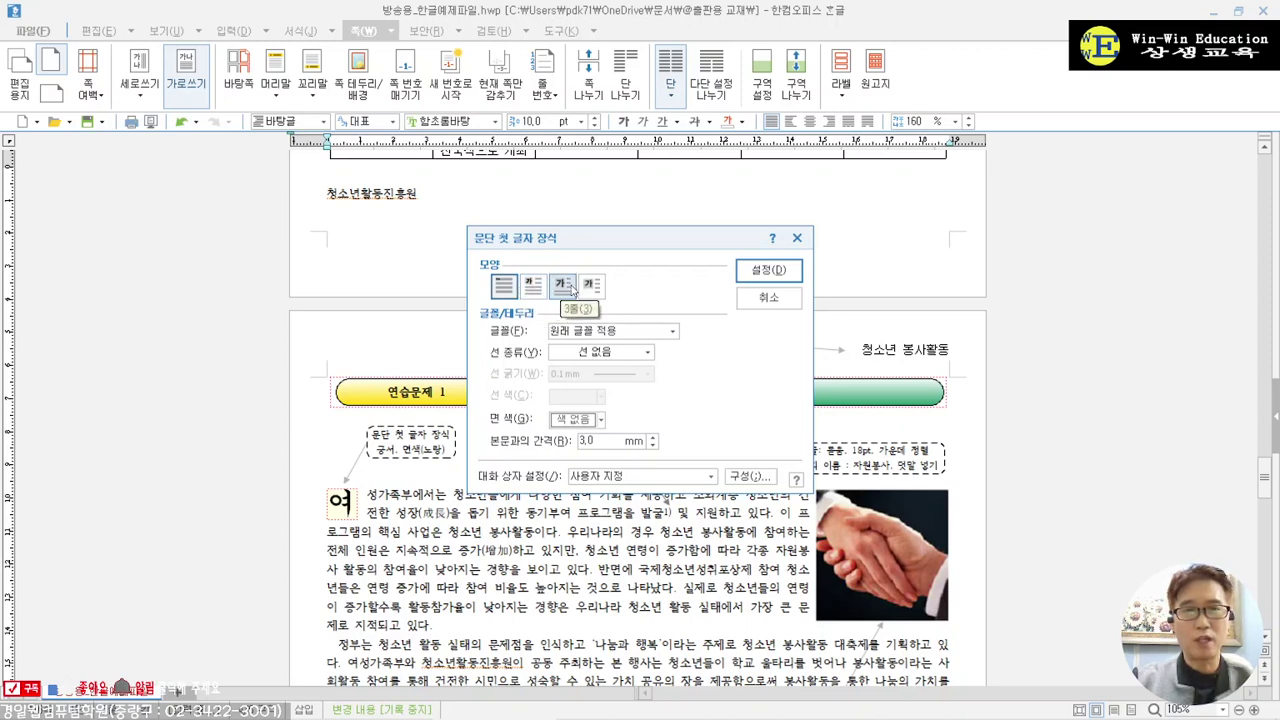
{"action": "scroll", "coordinate": [405, 302], "scroll_direction": "up", "scroll_amount": 10}
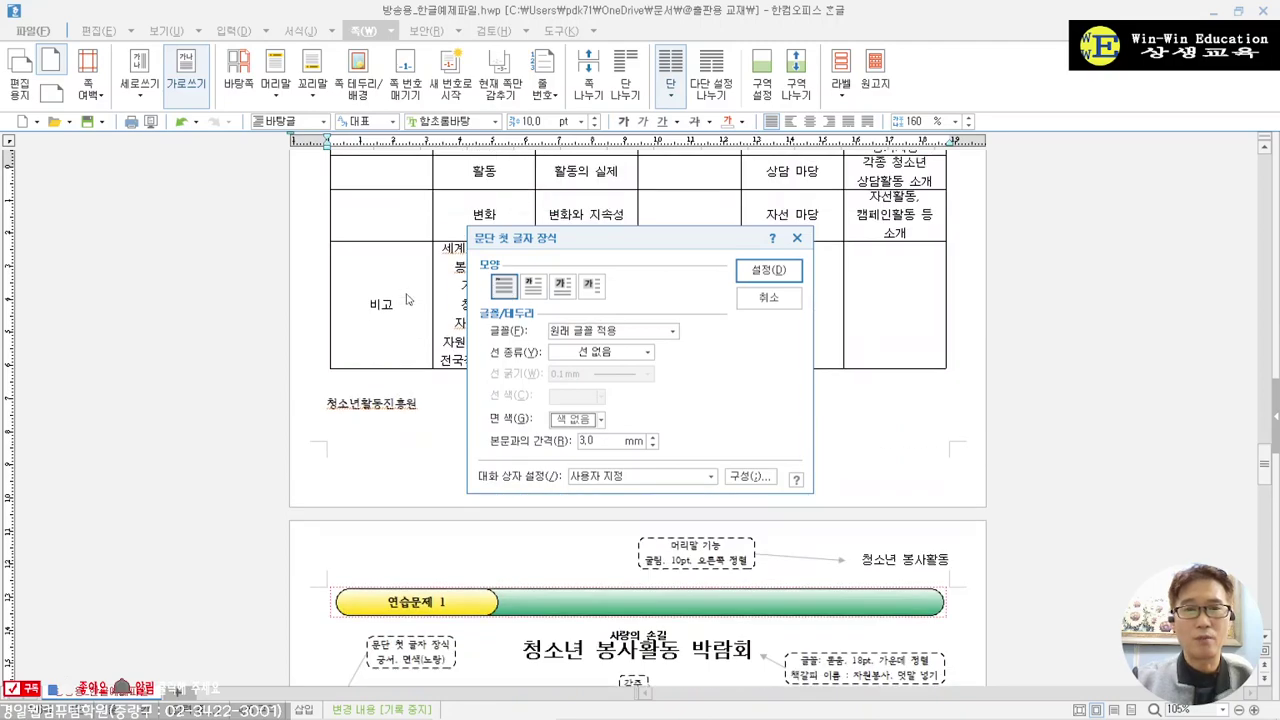
{"action": "left_click", "coordinate": [538, 292]}
{"action": "scroll", "coordinate": [393, 452], "scroll_direction": "down", "scroll_amount": 10}
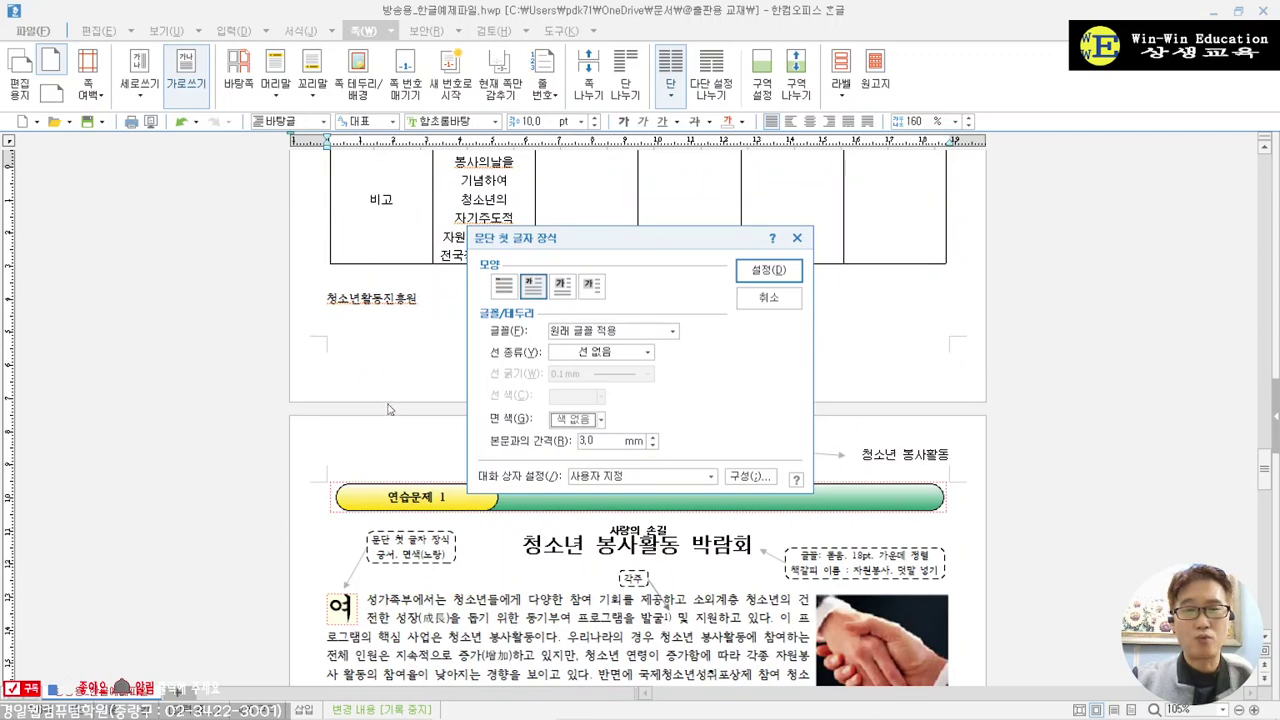
{"action": "left_click", "coordinate": [633, 337]}
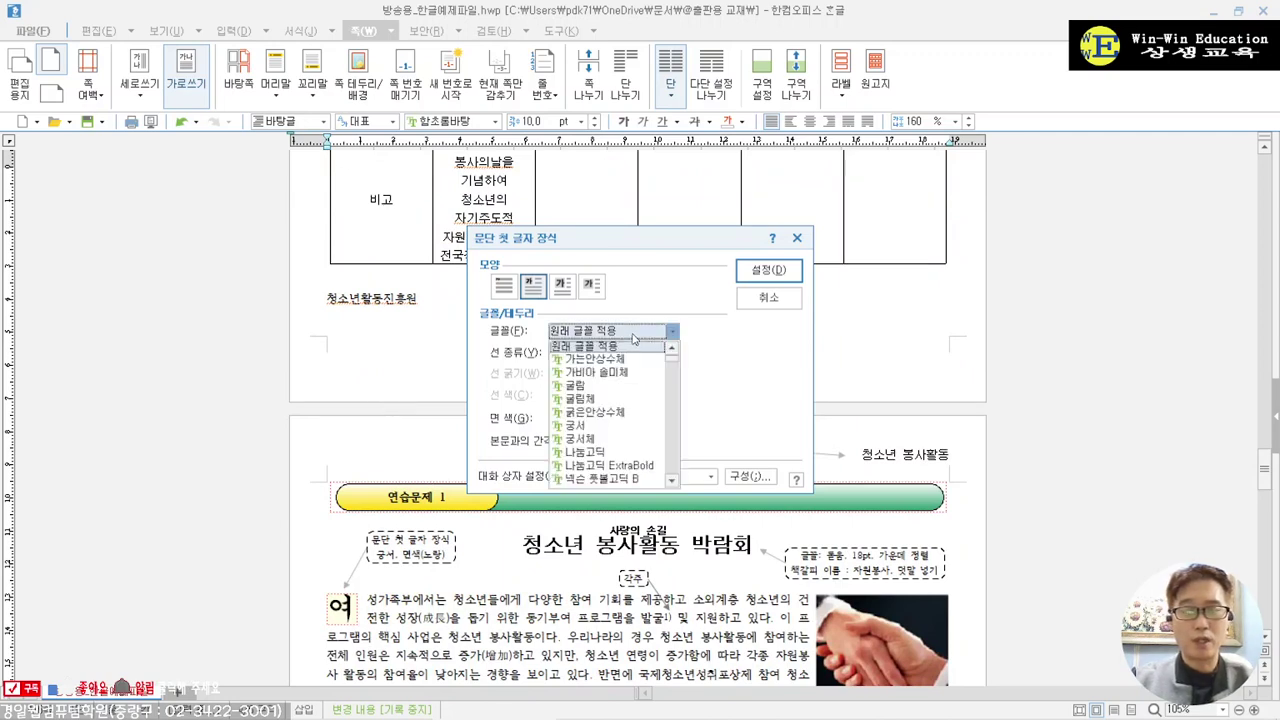
{"action": "key", "text": "Down"}
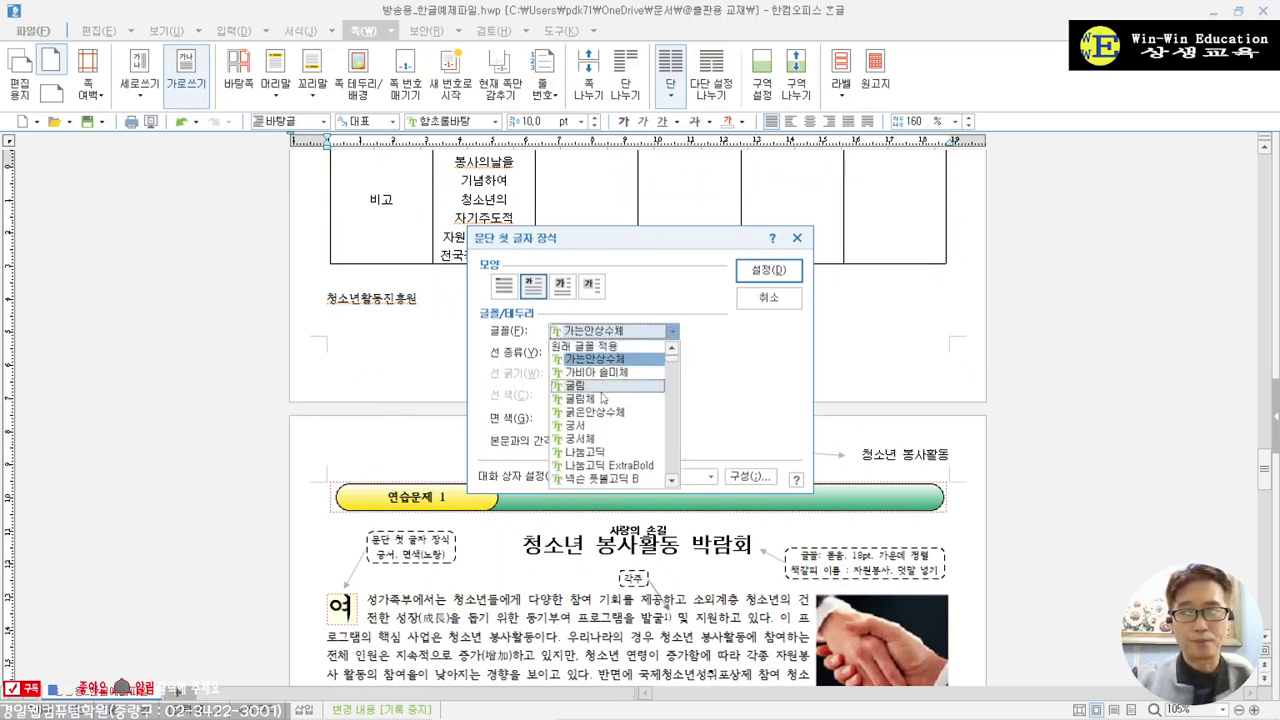
{"action": "left_click", "coordinate": [604, 426]}
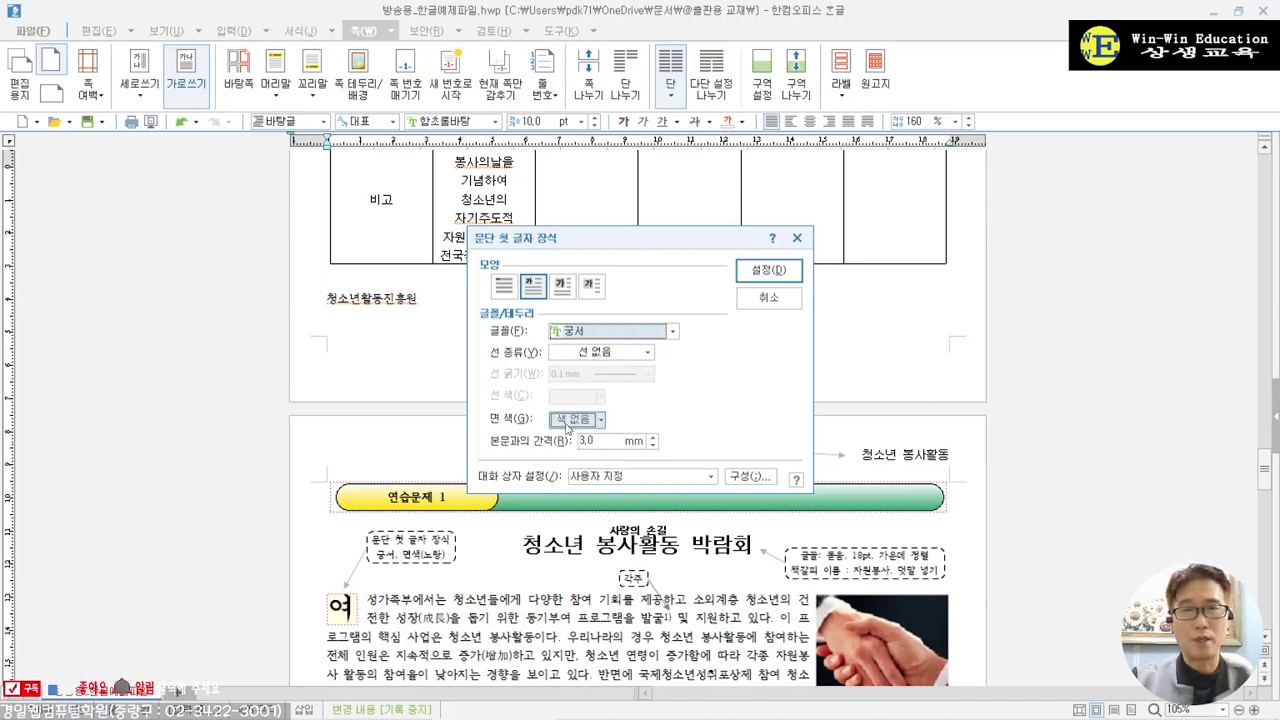
- Set the first-letter decoration's fill colour to yellow from the office colour theme and apply it to the opening paragraph
{"action": "left_click", "coordinate": [566, 424]}
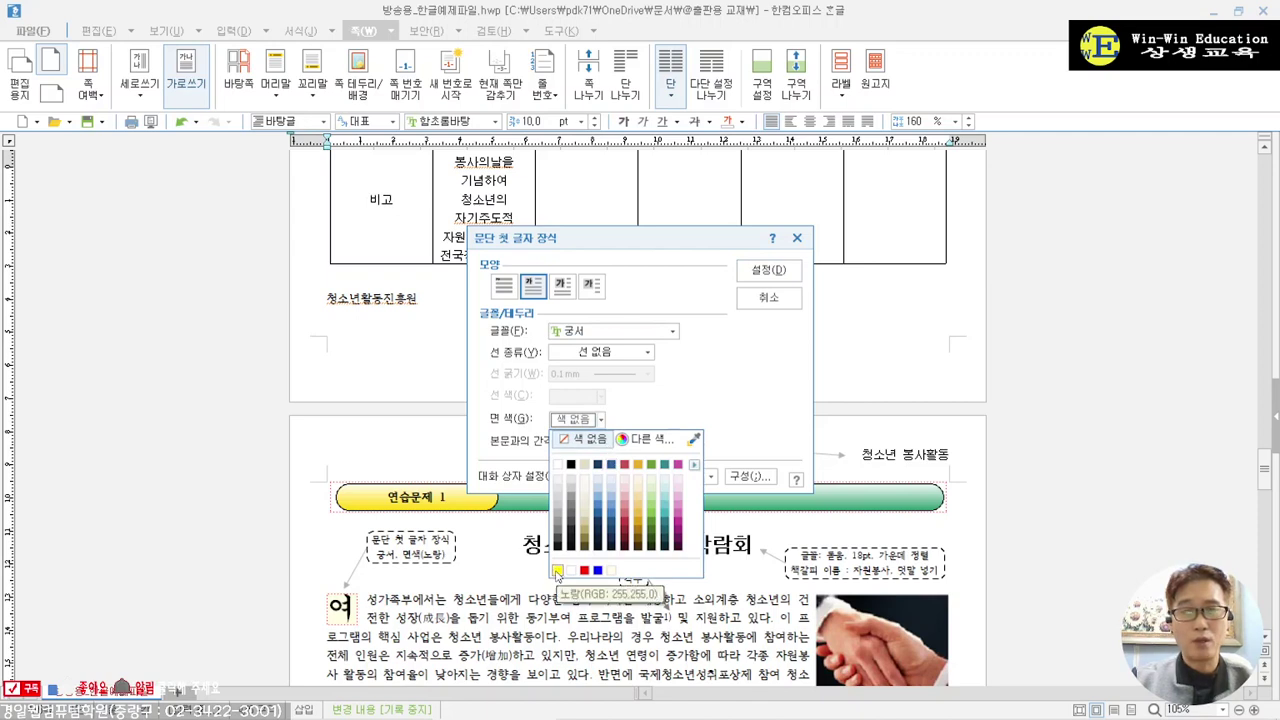
{"action": "left_click", "coordinate": [694, 465]}
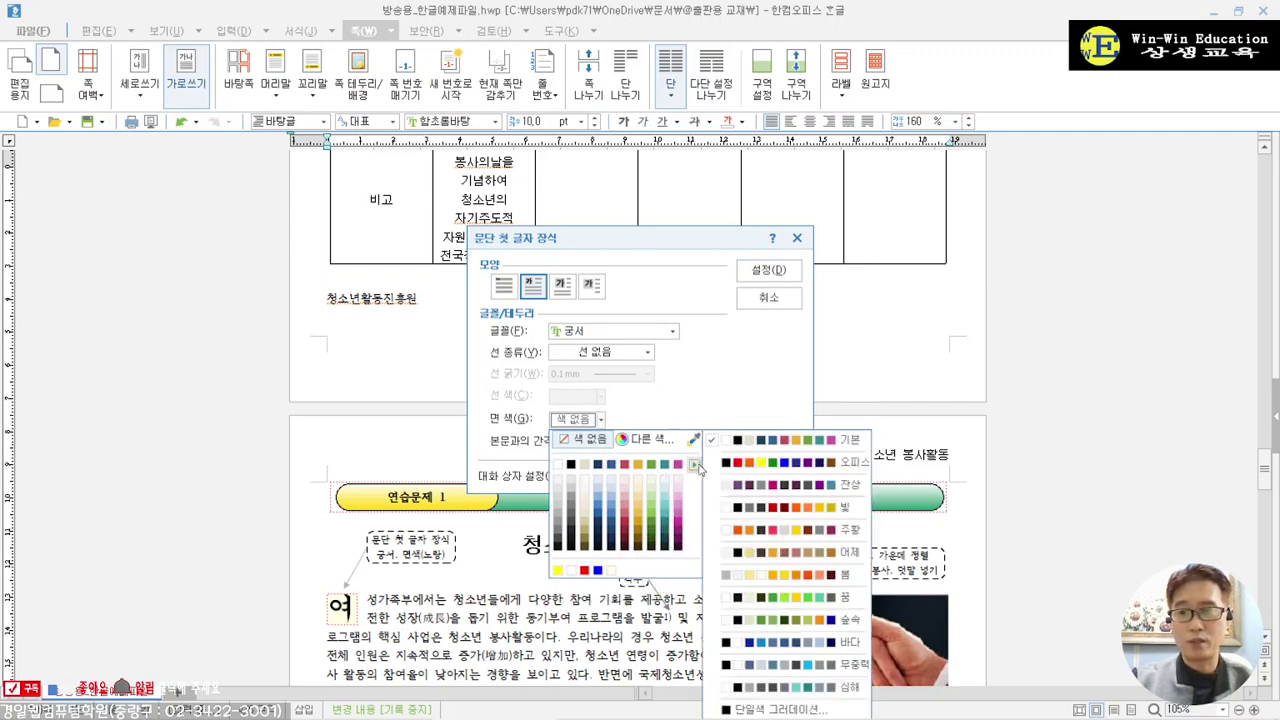
{"action": "left_click", "coordinate": [750, 465]}
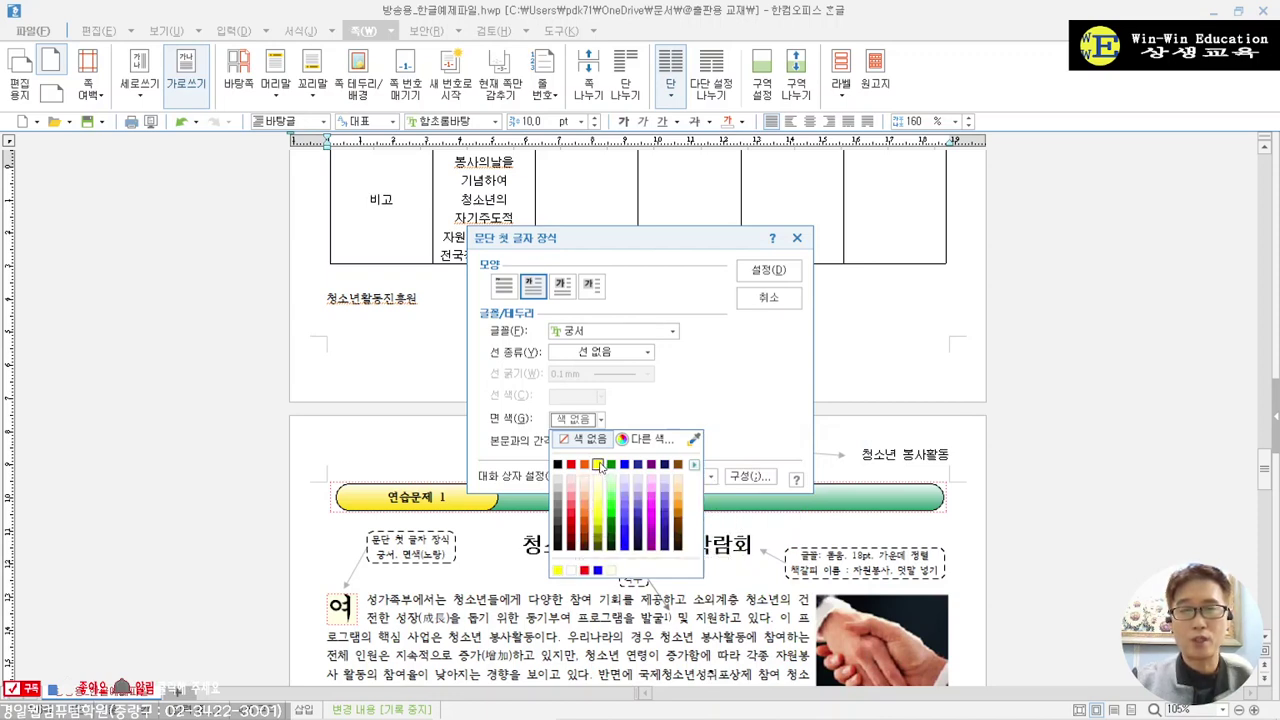
{"action": "left_click", "coordinate": [598, 465]}
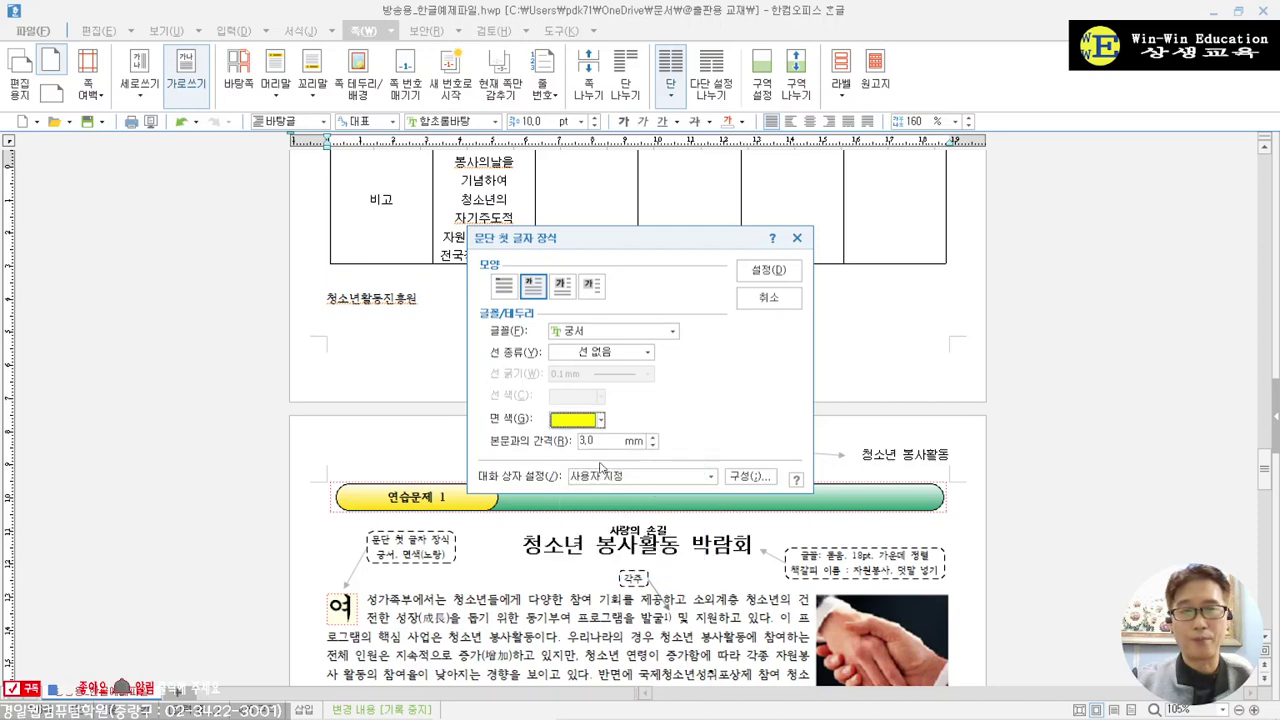
{"action": "left_click", "coordinate": [770, 273]}
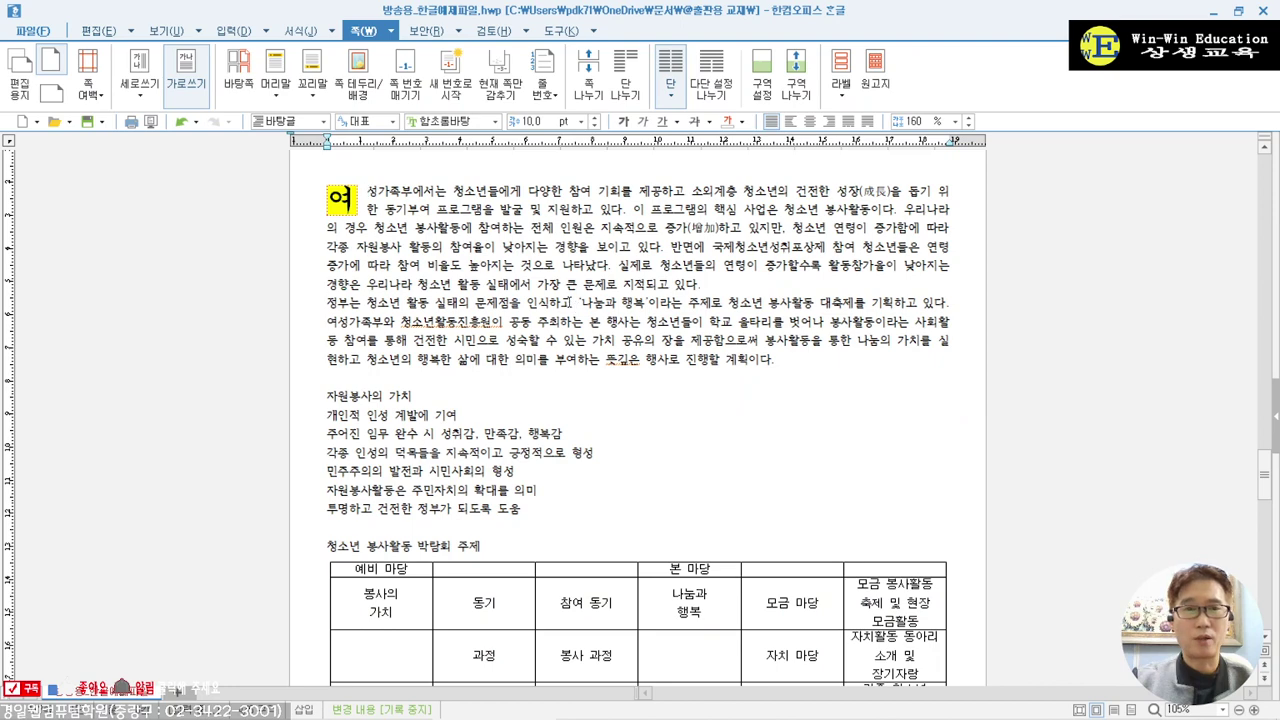
{"action": "scroll", "coordinate": [569, 300], "scroll_direction": "up", "scroll_amount": 1}
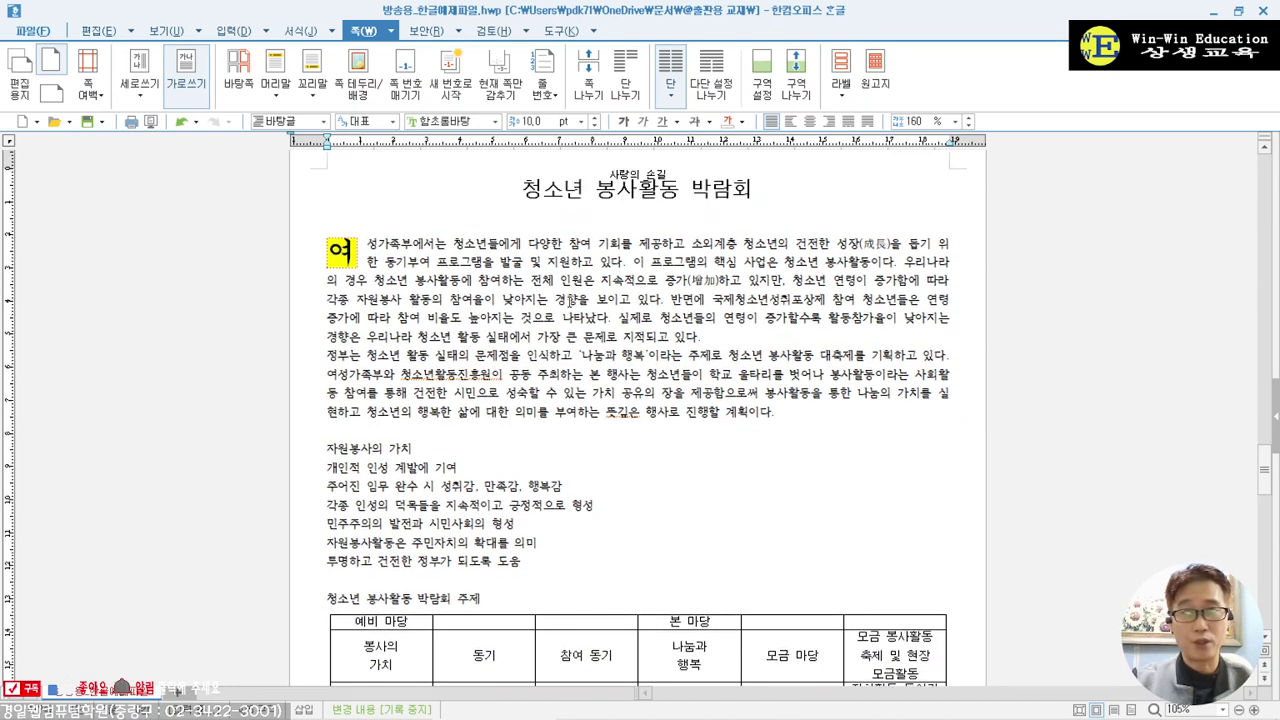
- Examine the sample's 발굴 footnote reference and the Hanja beside 성장, and compare them with the practice page's first paragraph
{"action": "scroll", "coordinate": [571, 300], "scroll_direction": "down", "scroll_amount": 15}
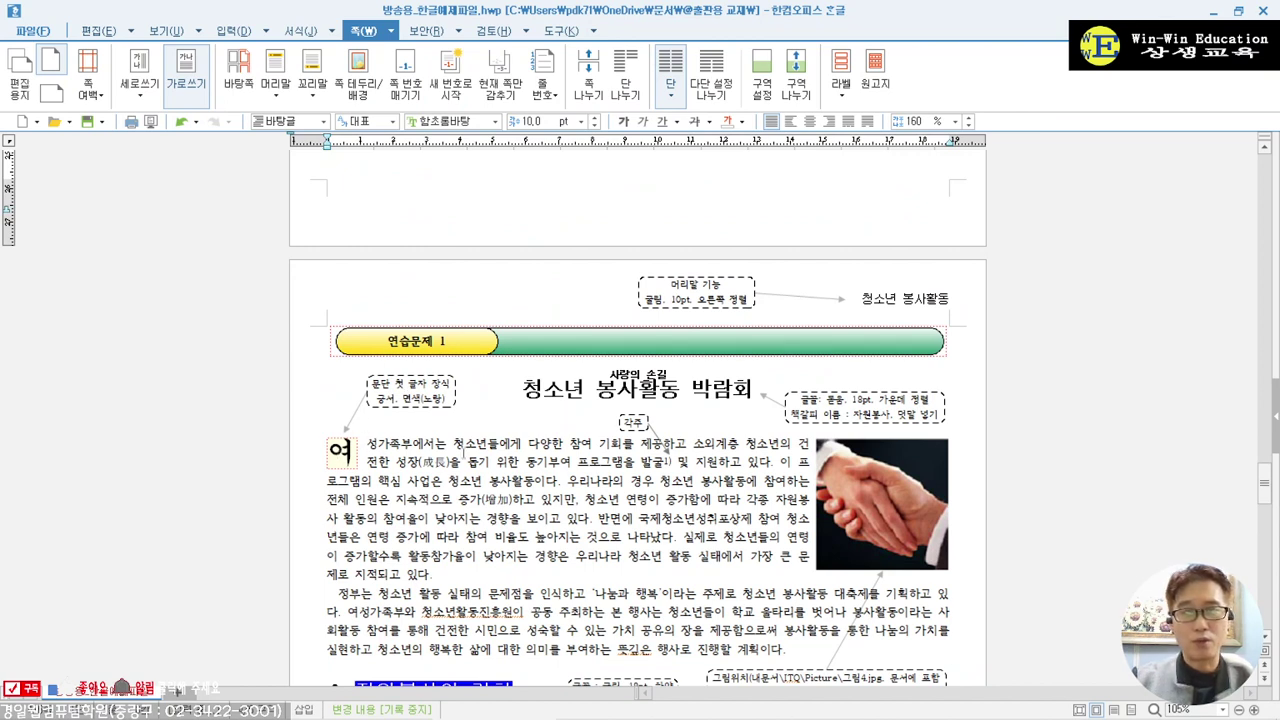
{"action": "left_click_drag", "start_coordinate": [642, 462], "coordinate": [672, 460]}
{"action": "key", "text": "F9"}
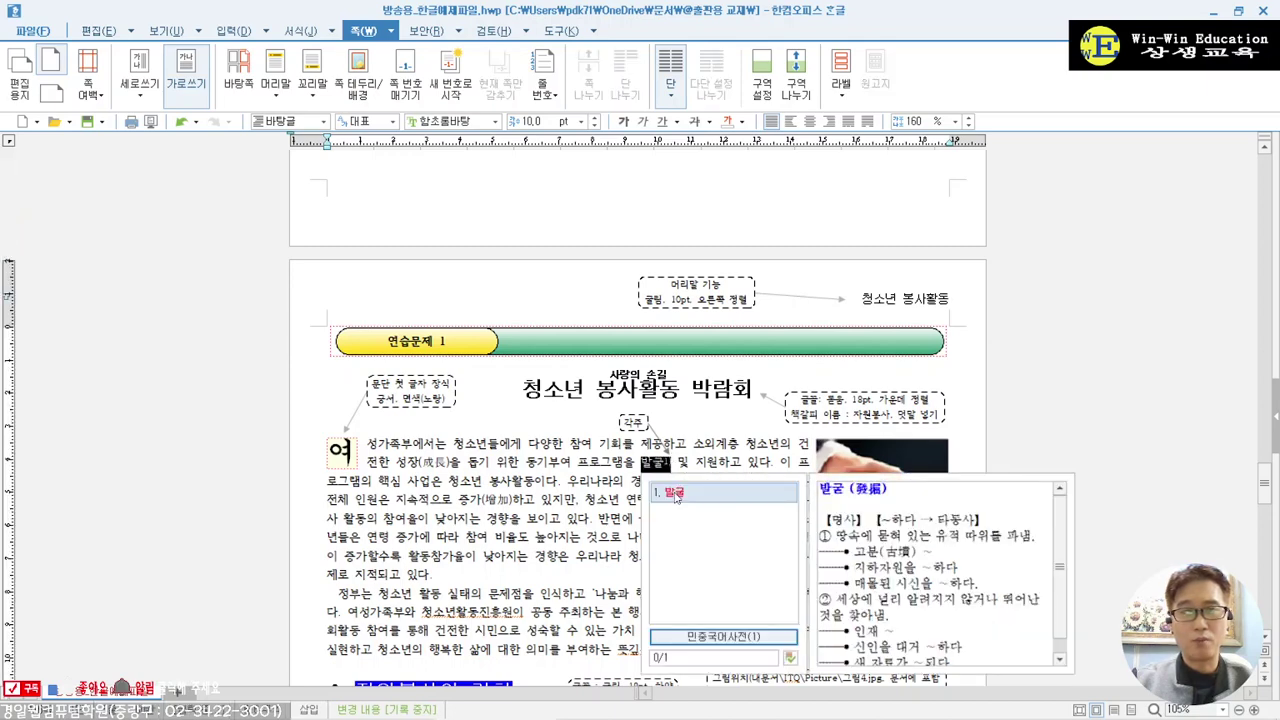
{"action": "key", "text": "Escape"}
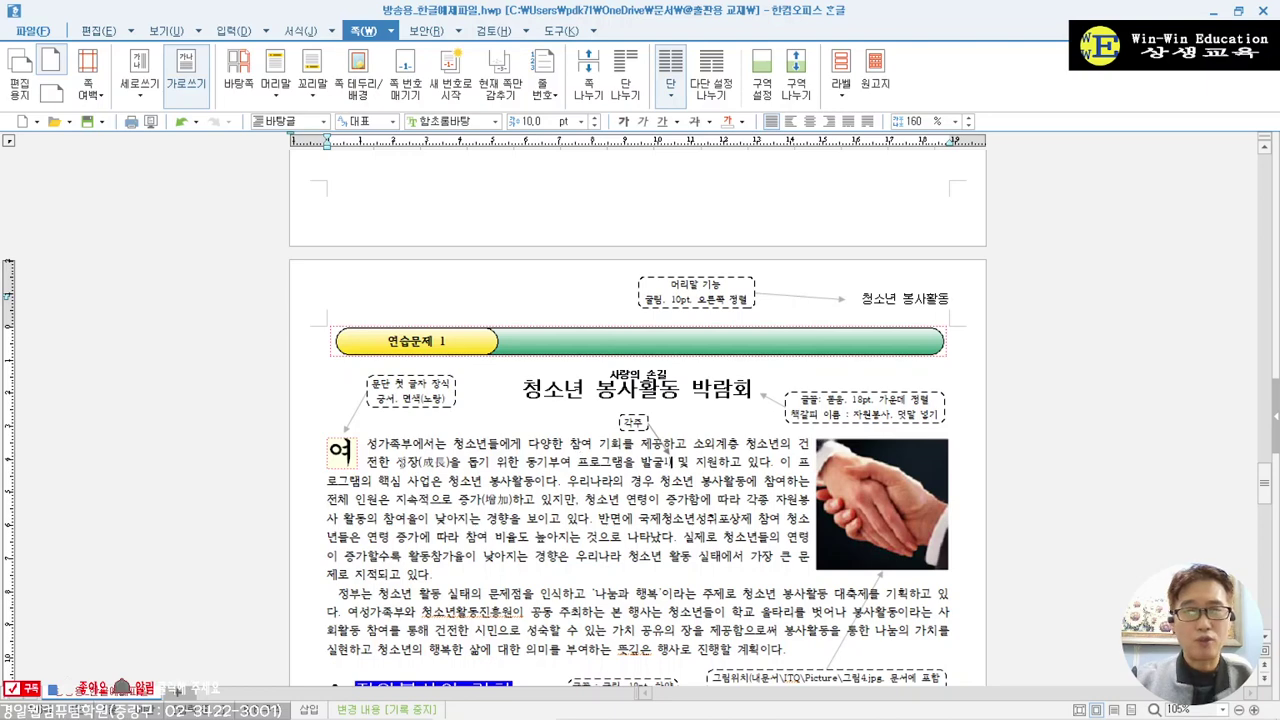
{"action": "left_click_drag", "start_coordinate": [397, 463], "coordinate": [448, 463]}
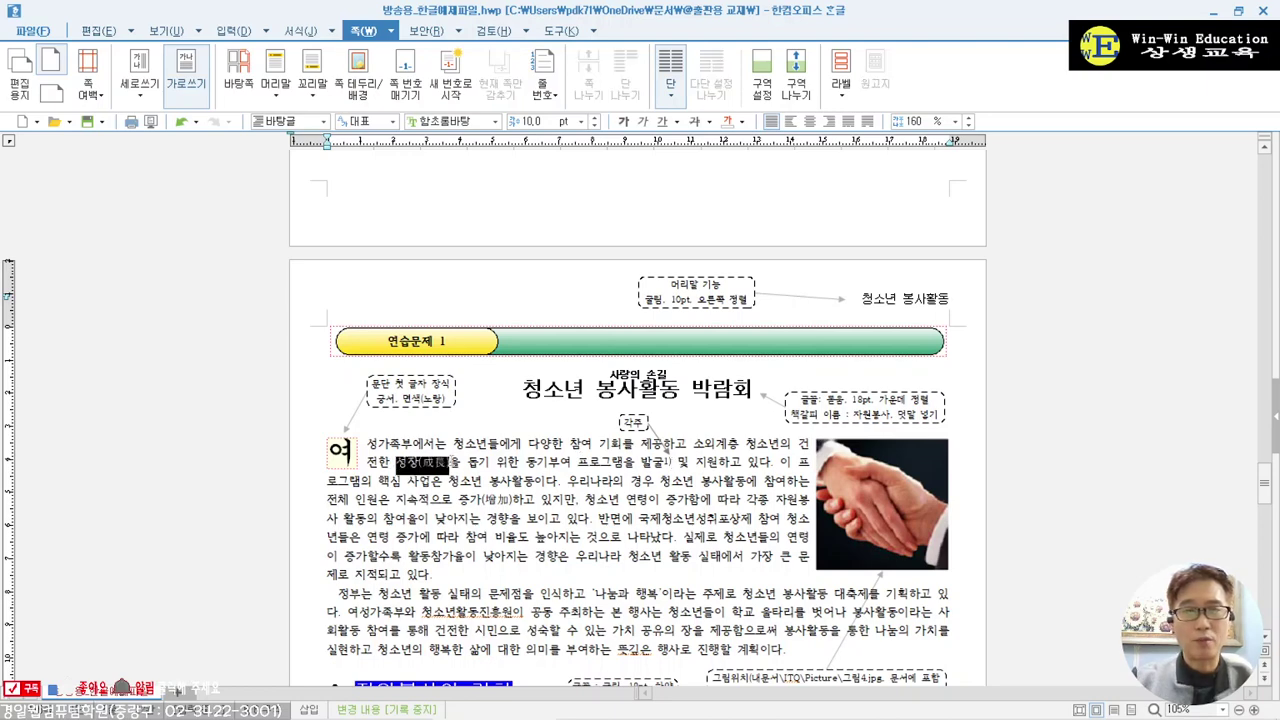
{"action": "left_click", "coordinate": [470, 496]}
{"action": "scroll", "coordinate": [467, 459], "scroll_direction": "up", "scroll_amount": 15}
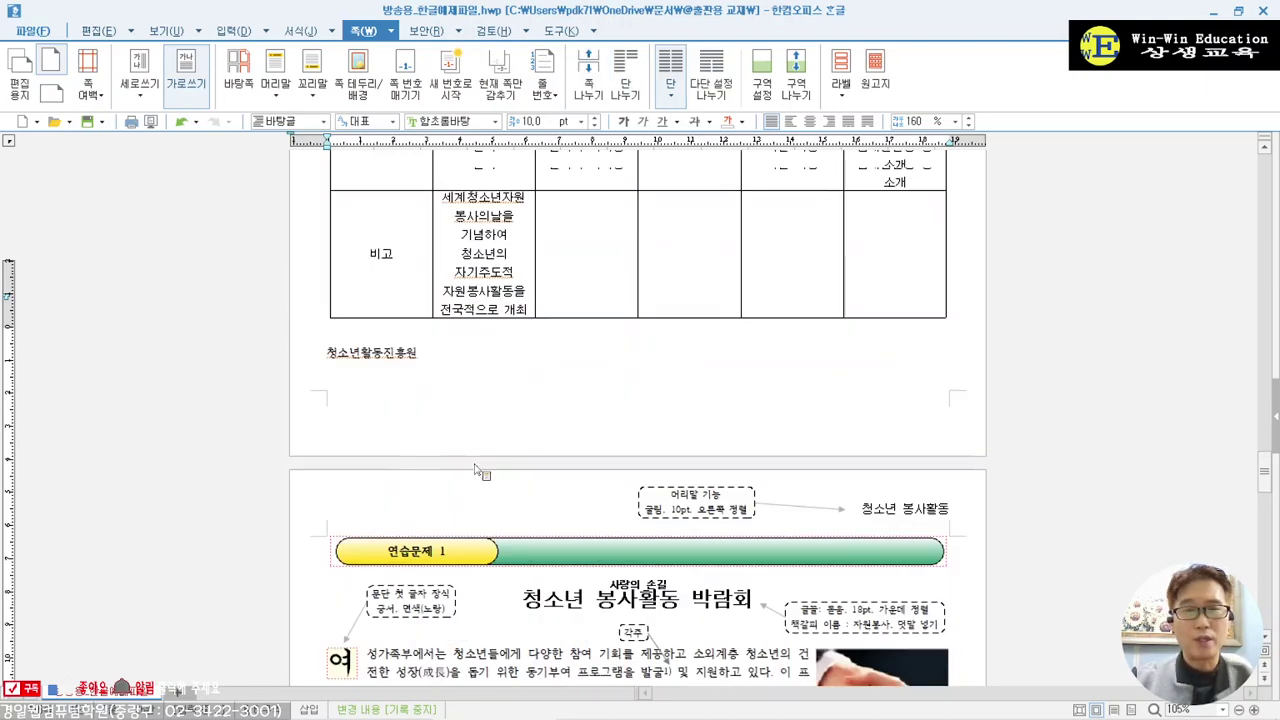
{"action": "scroll", "coordinate": [467, 459], "scroll_direction": "down", "scroll_amount": 3}
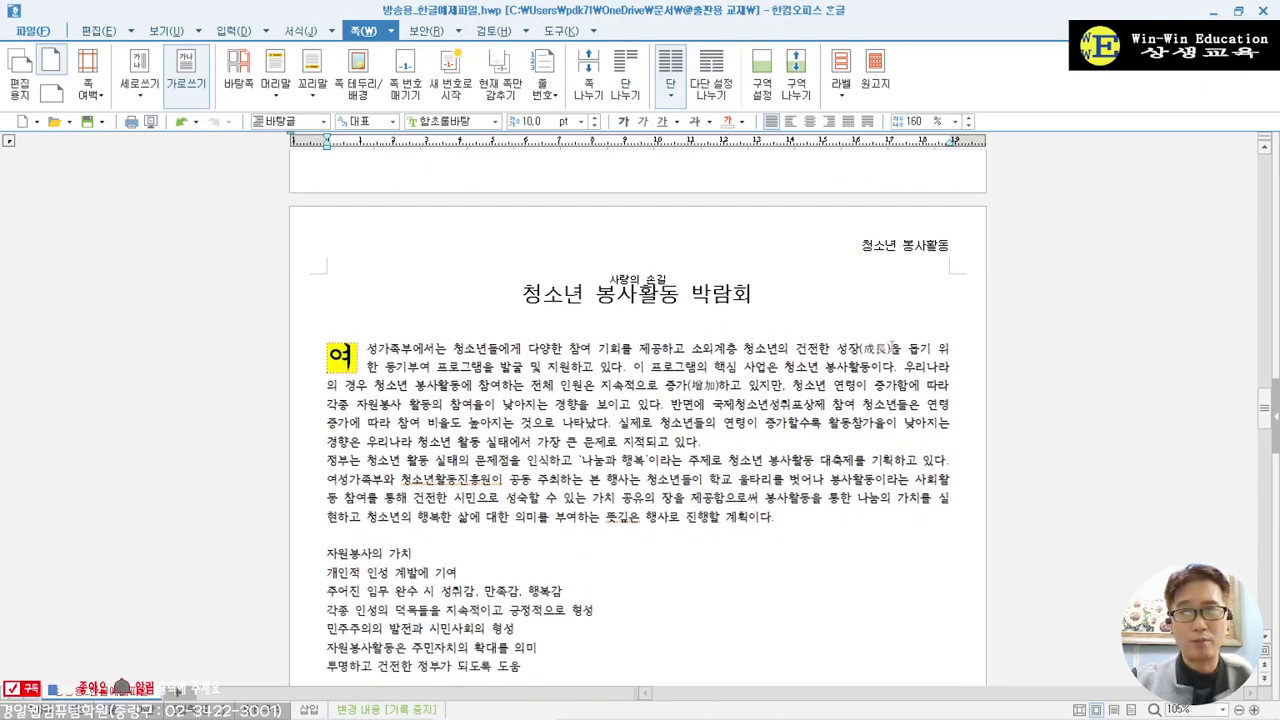
- Delete the parenthesised Hanja (成長) after 성장 in the first paragraph
{"action": "left_click", "coordinate": [890, 348]}
{"action": "key", "text": "BackSpace"}
{"action": "key", "text": "BackSpace"}
{"action": "key", "text": "BackSpace"}
{"action": "key", "text": "BackSpace"}
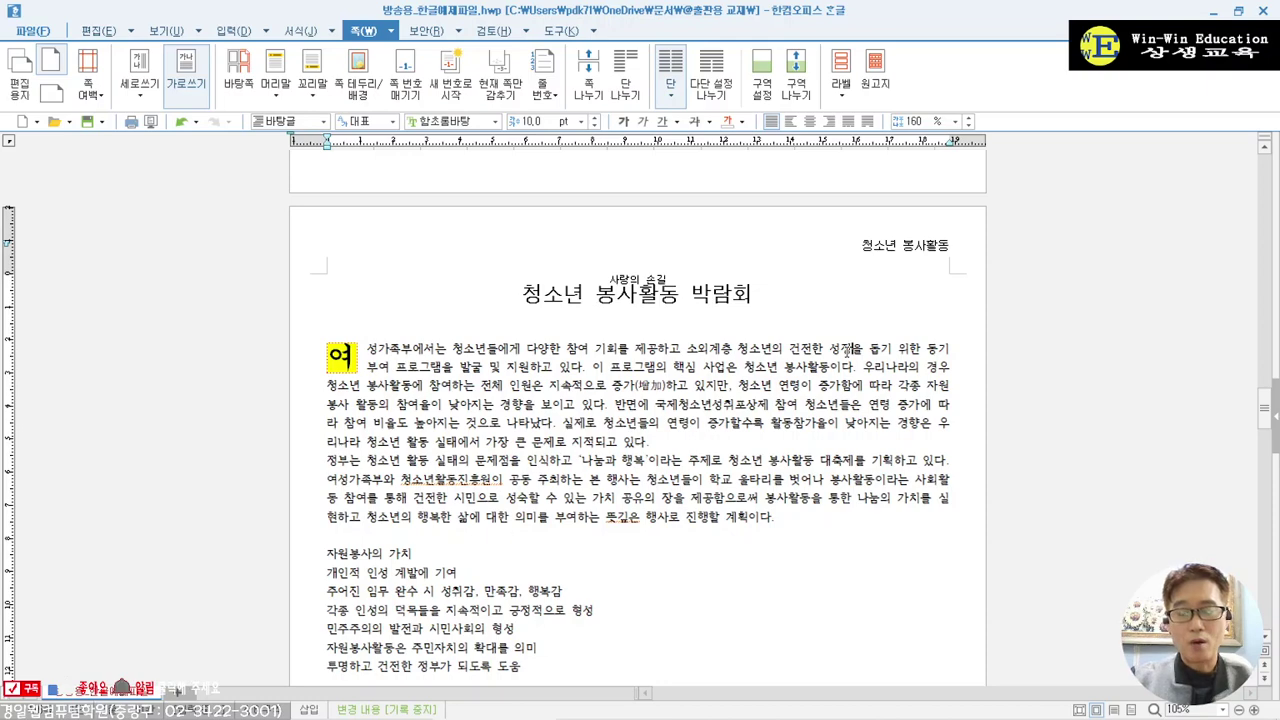
- Convert 성장 in the first paragraph to Hanja, browse the candidates, and insert 城將 in the 한글(漢字) format
{"action": "left_click", "coordinate": [848, 350]}
{"action": "key", "text": "F9"}
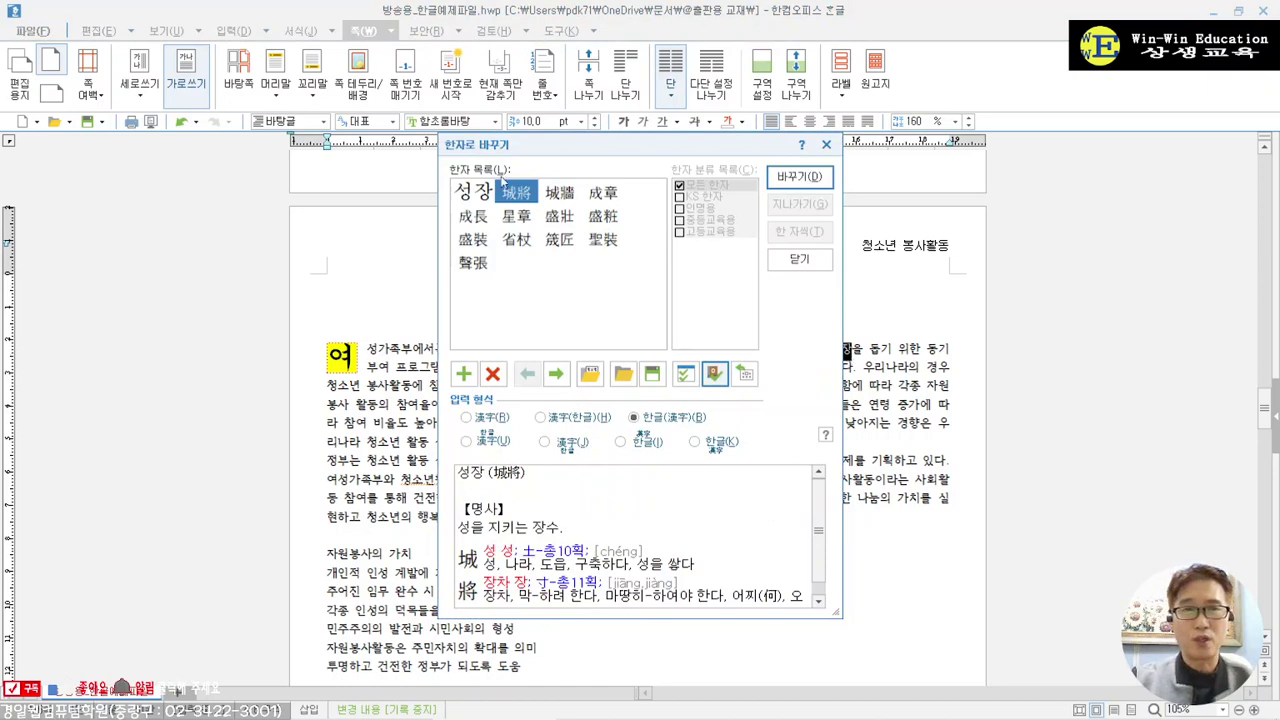
{"action": "mouse_move", "coordinate": [534, 195]}
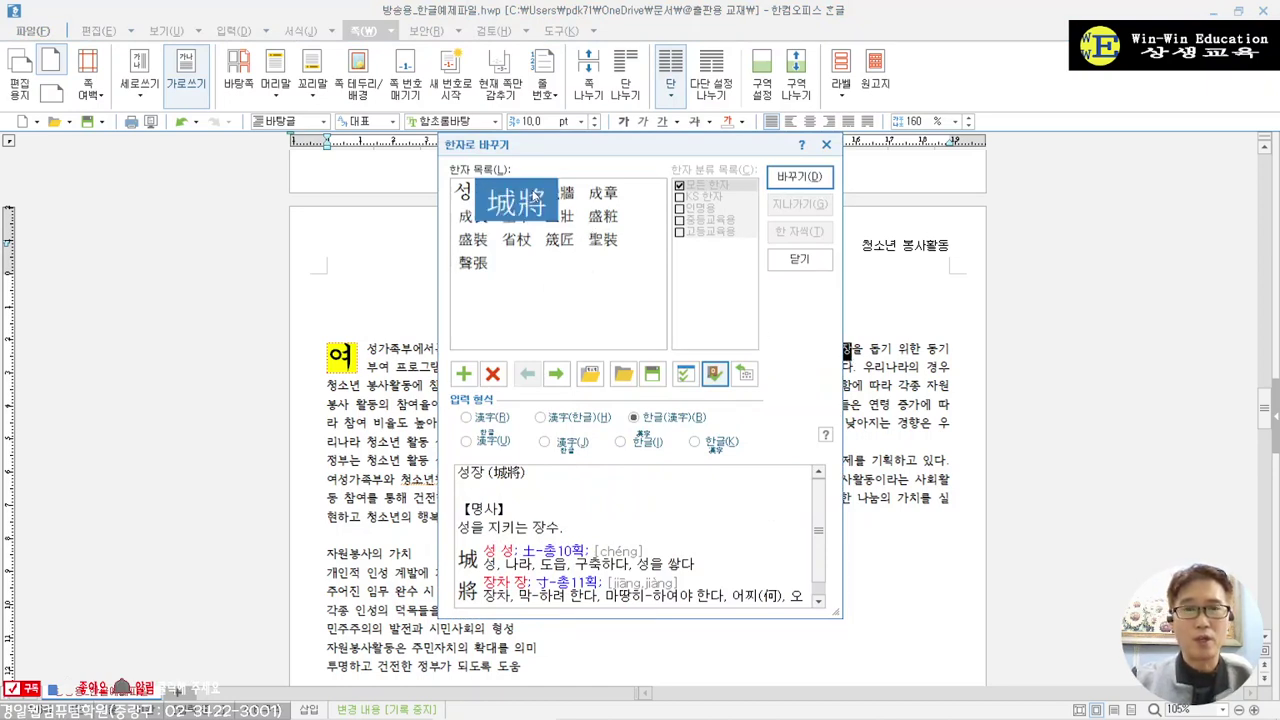
{"action": "left_click", "coordinate": [604, 196]}
{"action": "left_click", "coordinate": [488, 215]}
{"action": "key", "text": "Right"}
{"action": "key", "text": "Right"}
{"action": "key", "text": "Right"}
{"action": "key", "text": "Down"}
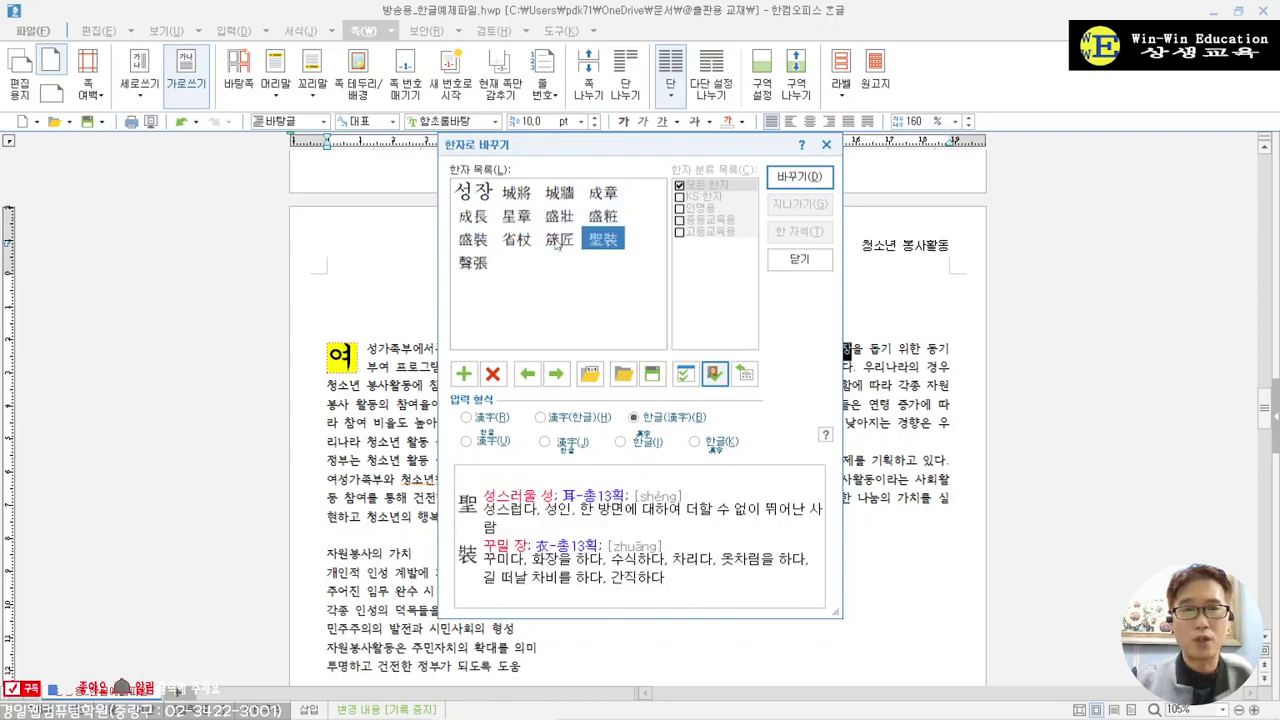
{"action": "key", "text": "Left"}
{"action": "key", "text": "Left"}
{"action": "key", "text": "Left"}
{"action": "key", "text": "Down"}
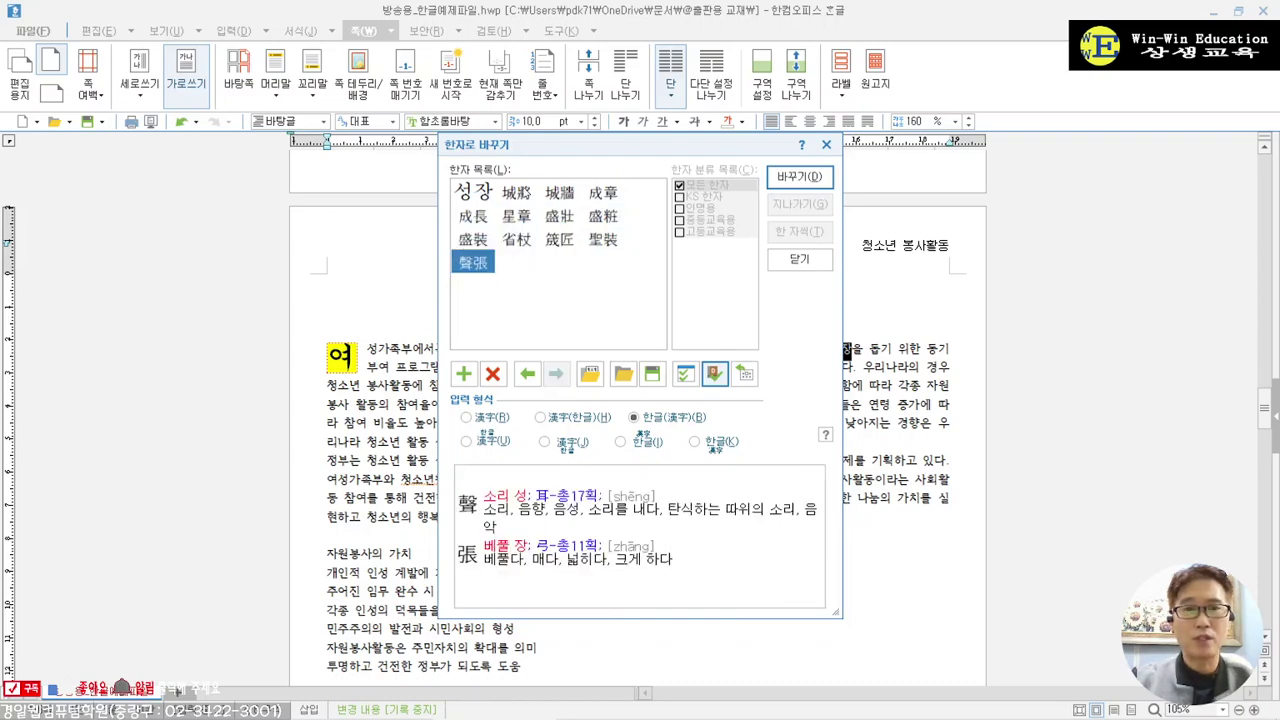
{"action": "left_click", "coordinate": [518, 195]}
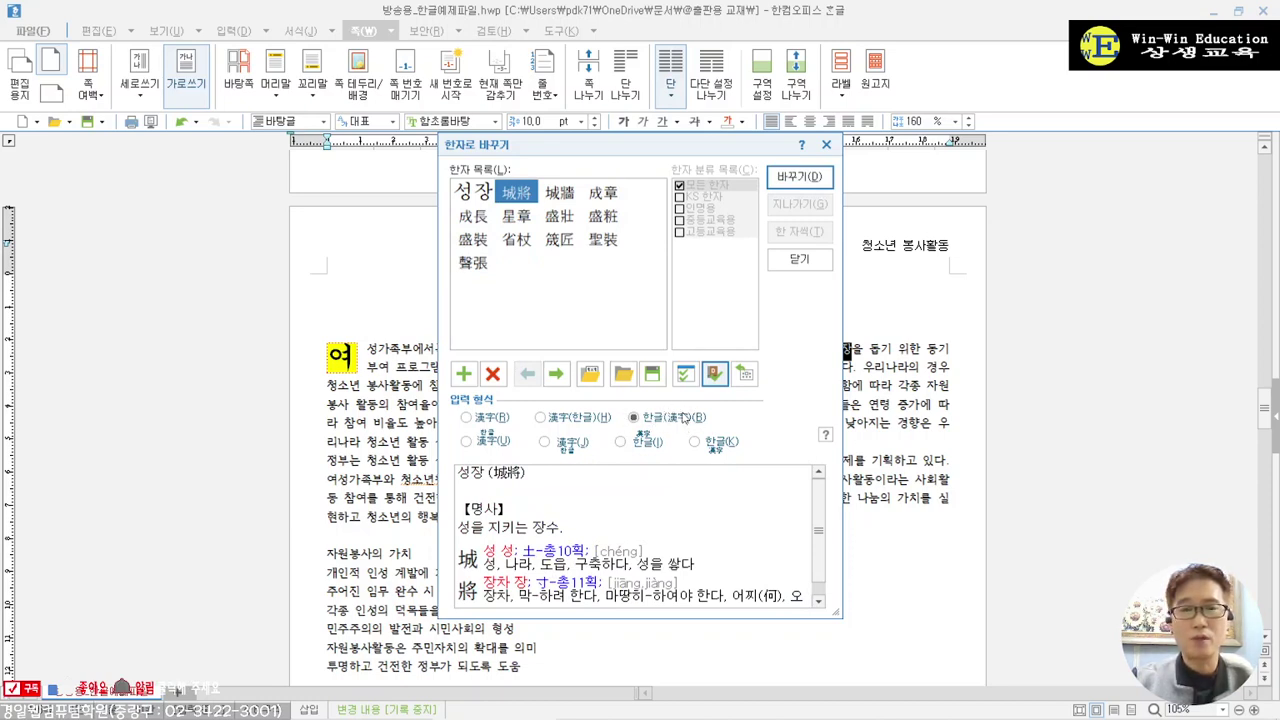
{"action": "left_click", "coordinate": [799, 176]}
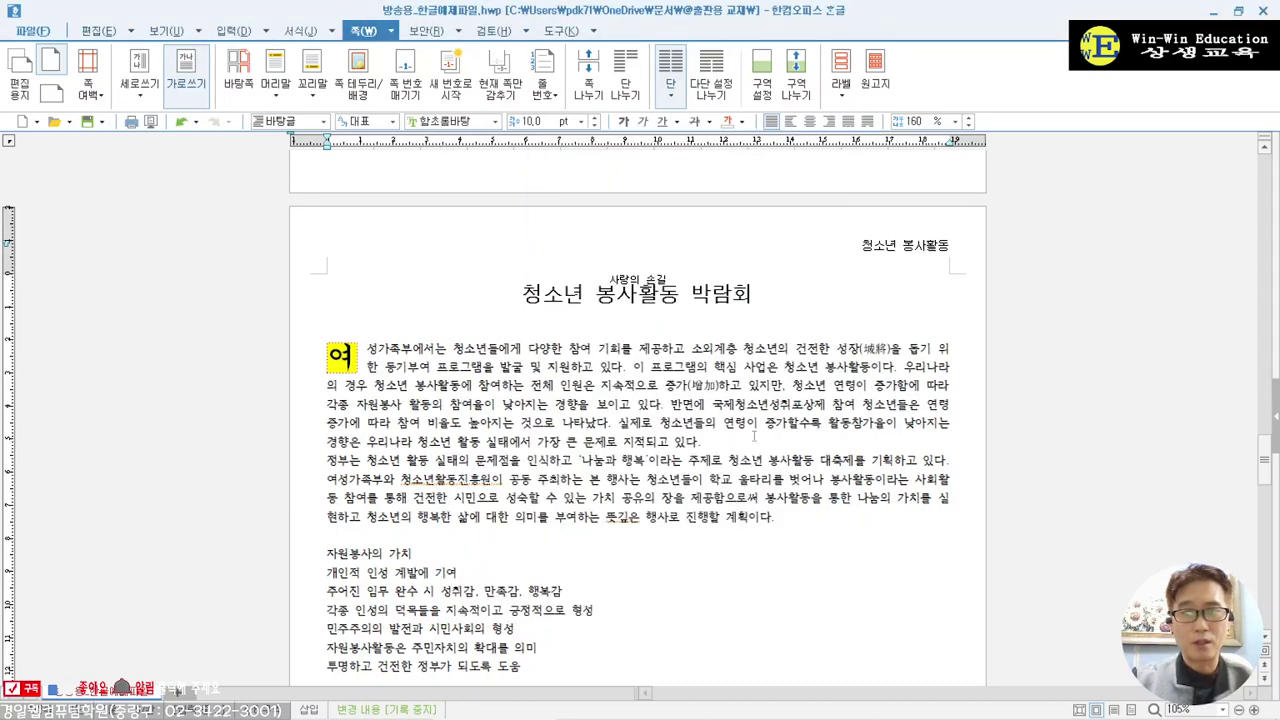
- Check the sample's 각주 note, insert a footnote in the practice text, and place the cursor in its text area
{"action": "scroll", "coordinate": [566, 469], "scroll_direction": "down", "scroll_amount": 15}
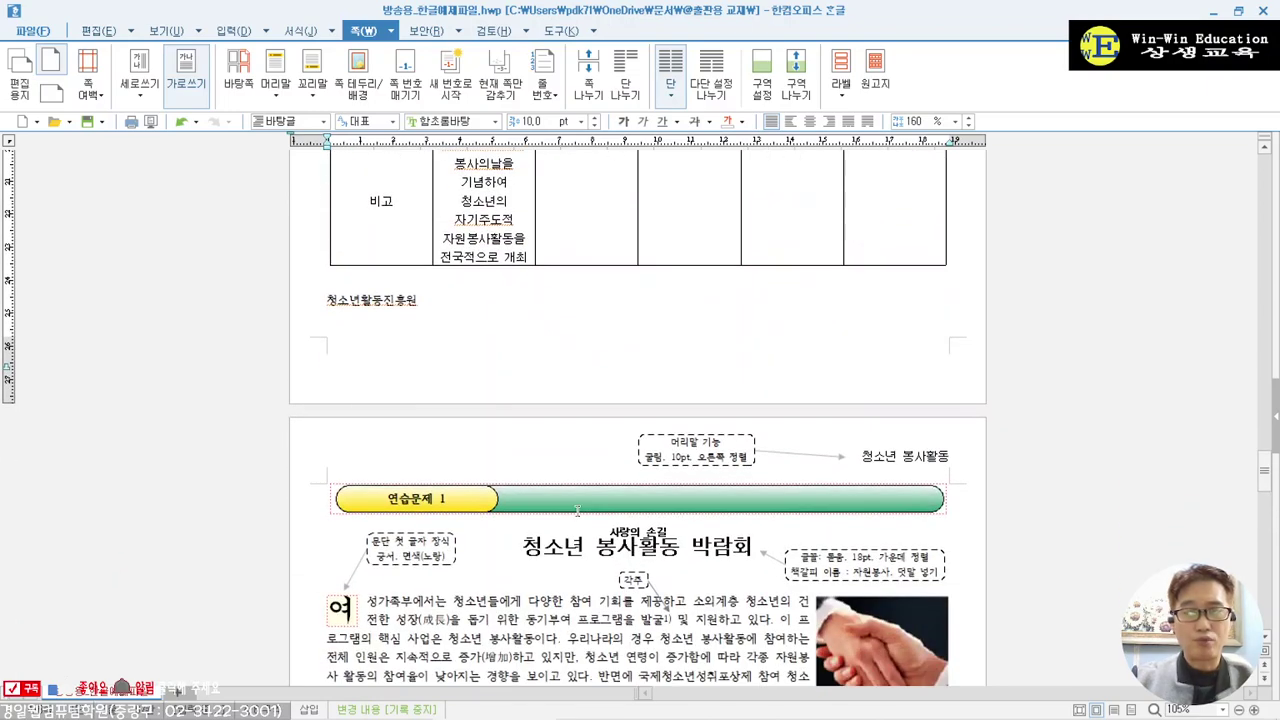
{"action": "scroll", "coordinate": [577, 511], "scroll_direction": "up", "scroll_amount": 10}
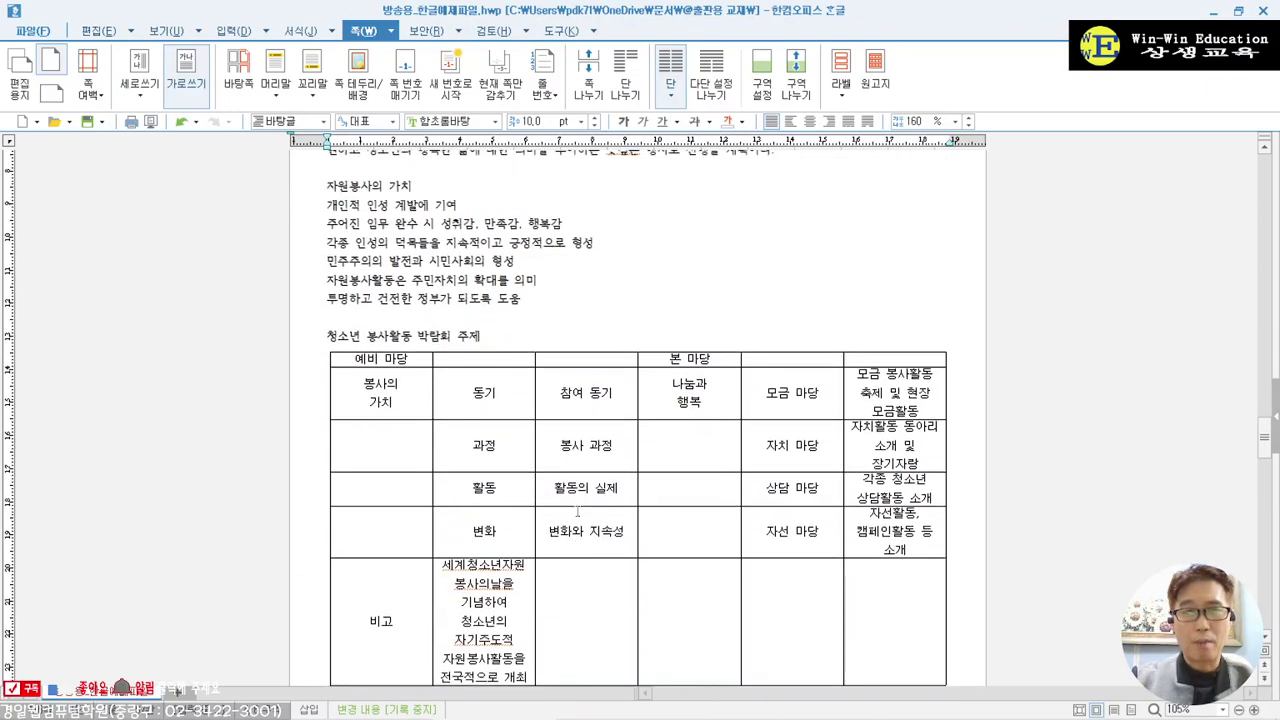
{"action": "scroll", "coordinate": [577, 511], "scroll_direction": "down", "scroll_amount": 11}
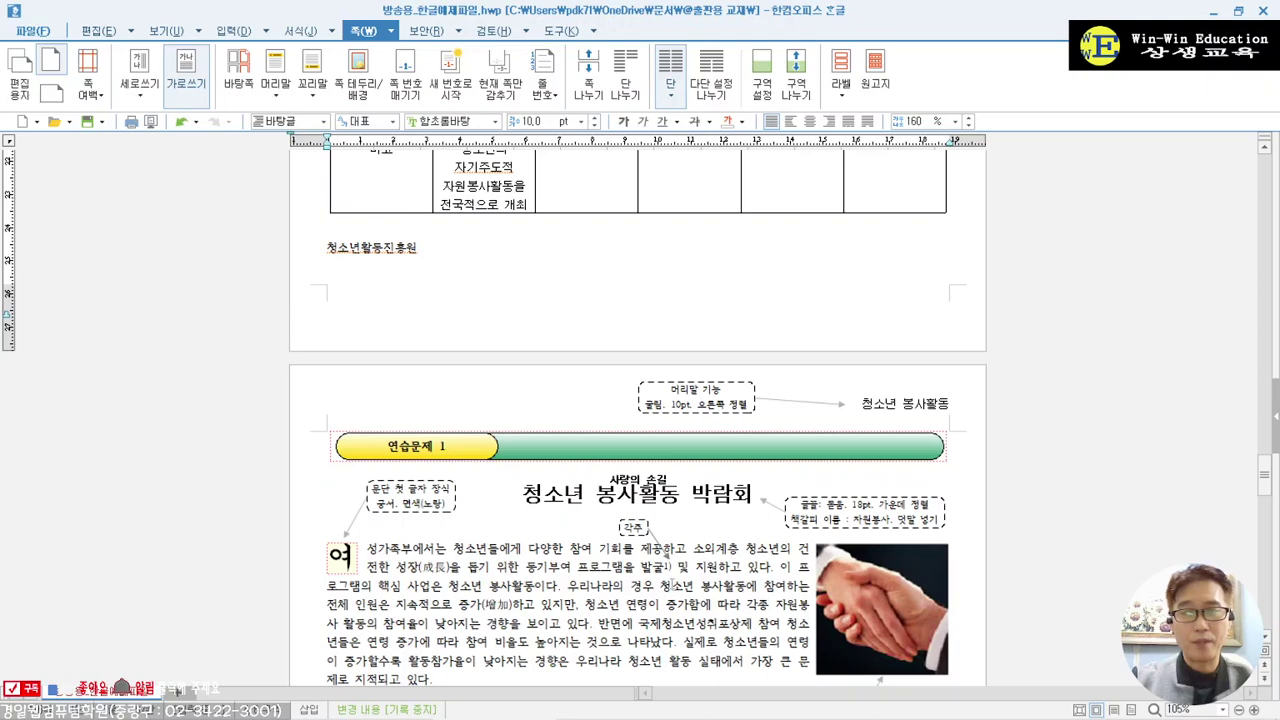
{"action": "scroll", "coordinate": [637, 418], "scroll_direction": "up", "scroll_amount": 10}
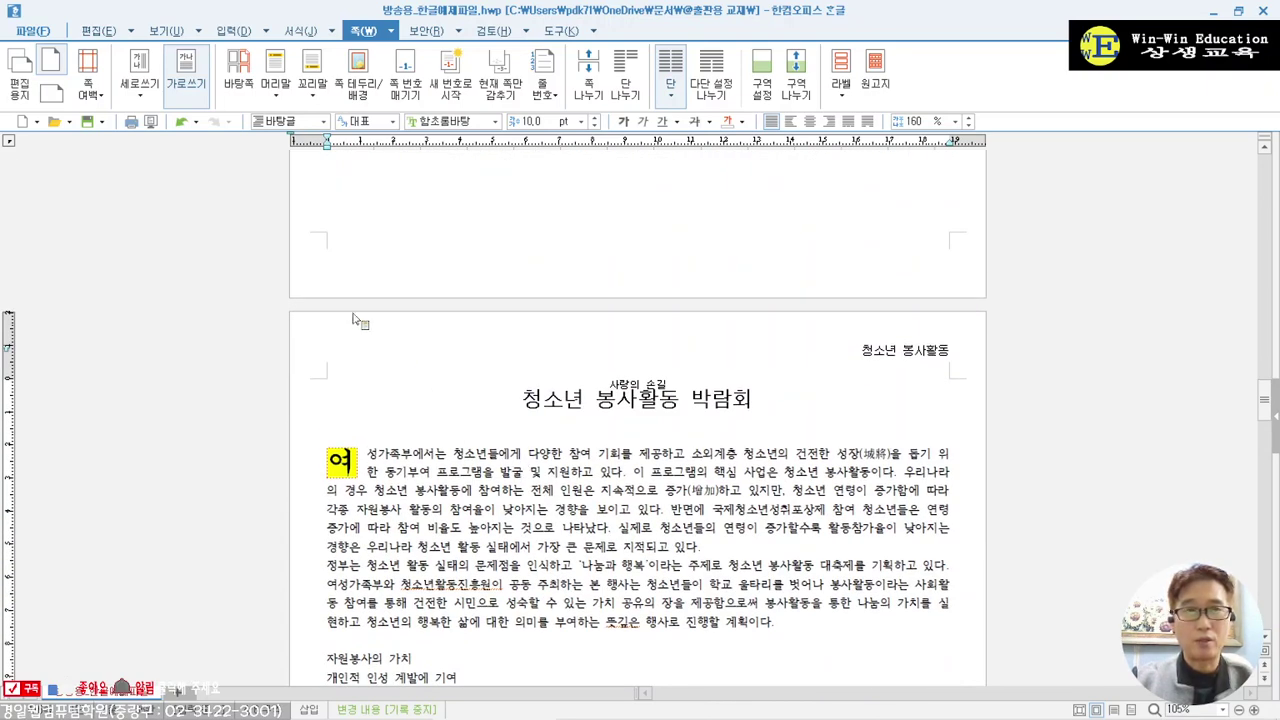
{"action": "left_click", "coordinate": [266, 32]}
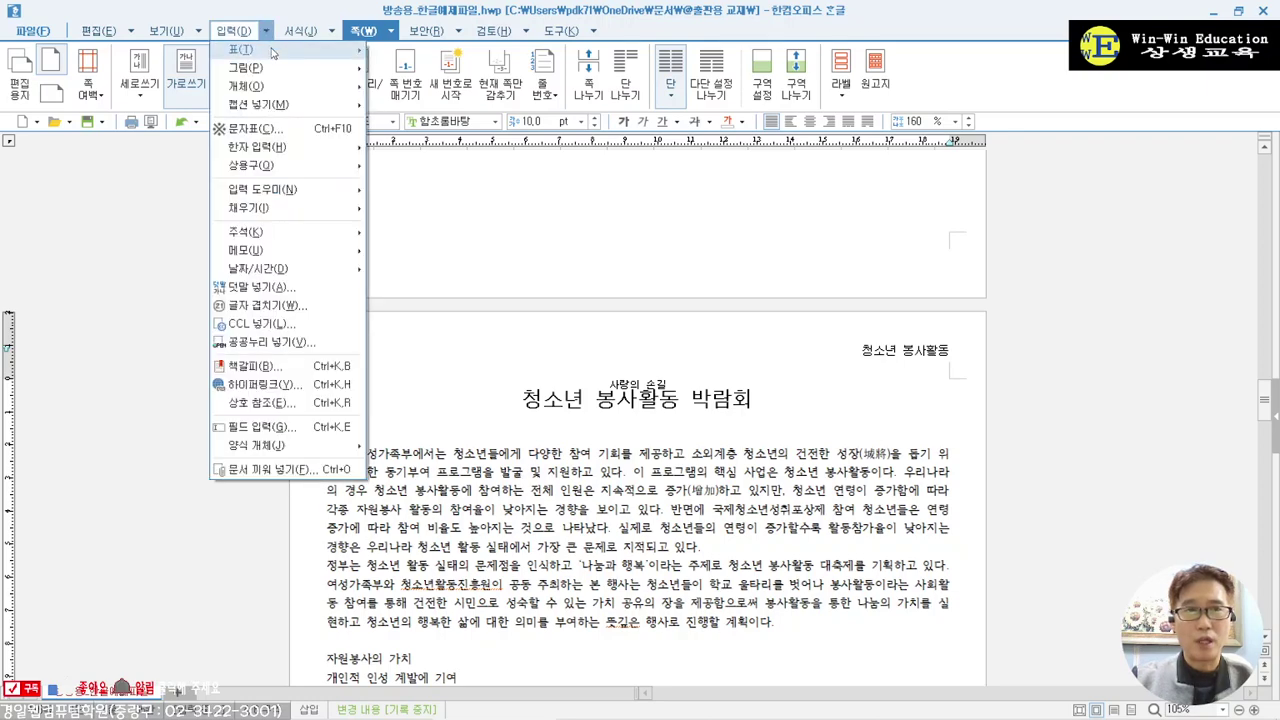
{"action": "mouse_move", "coordinate": [305, 237]}
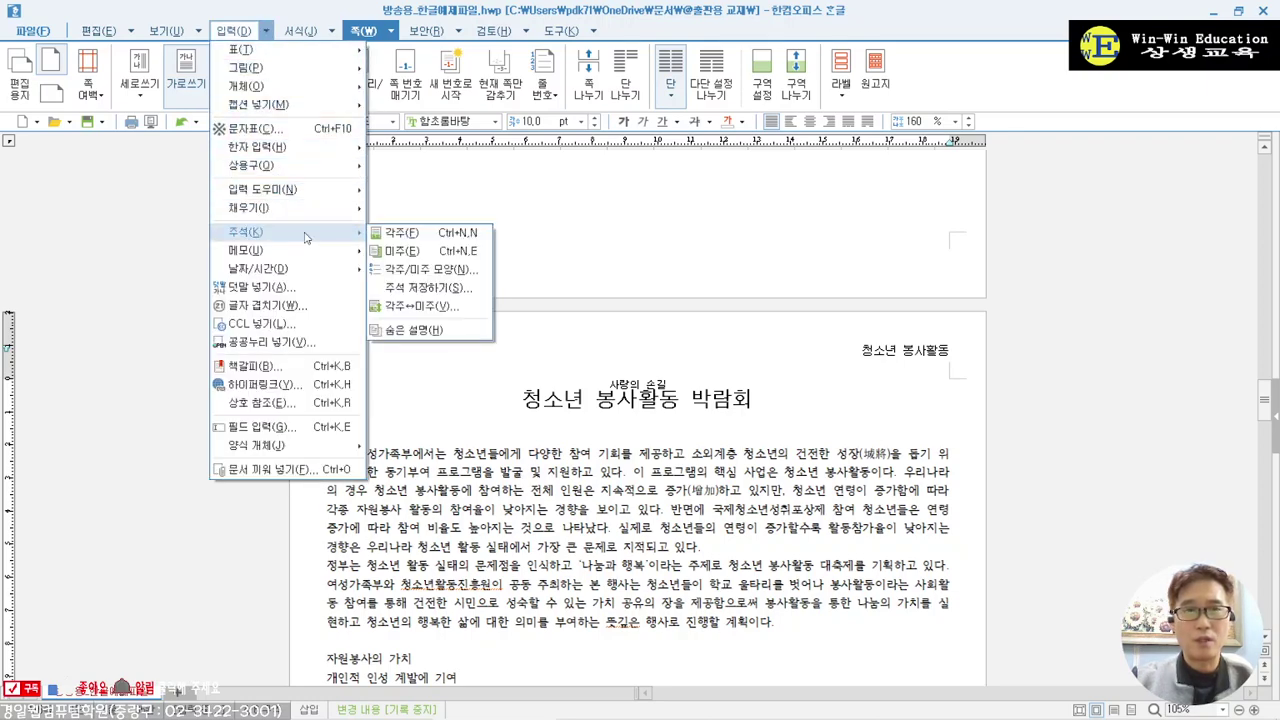
{"action": "left_click", "coordinate": [432, 236]}
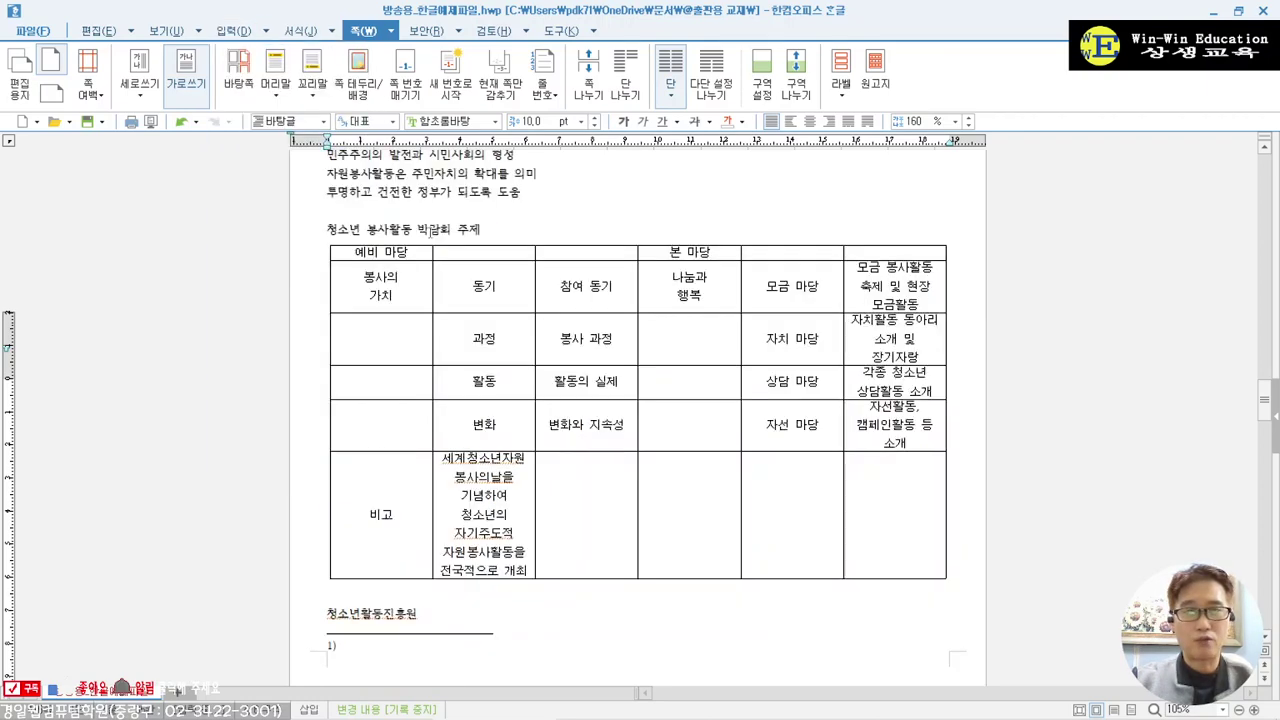
{"action": "left_click_drag", "start_coordinate": [363, 648], "coordinate": [311, 647]}
{"action": "left_click", "coordinate": [345, 647]}
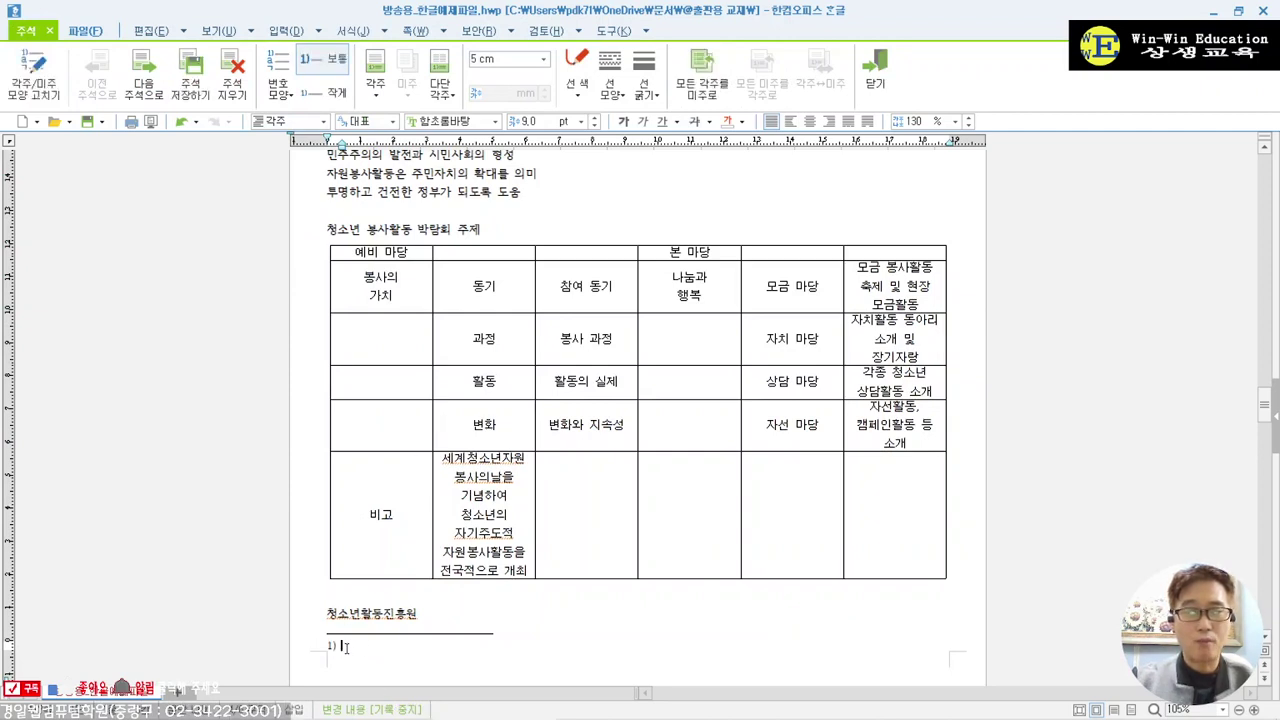
- Examine the footnote at the end of the sample page and select its text 세상에 널리 알려지지 않거나 뛰어난 것을 찾아 밝혀냄
{"action": "scroll", "coordinate": [345, 647], "scroll_direction": "down", "scroll_amount": 10}
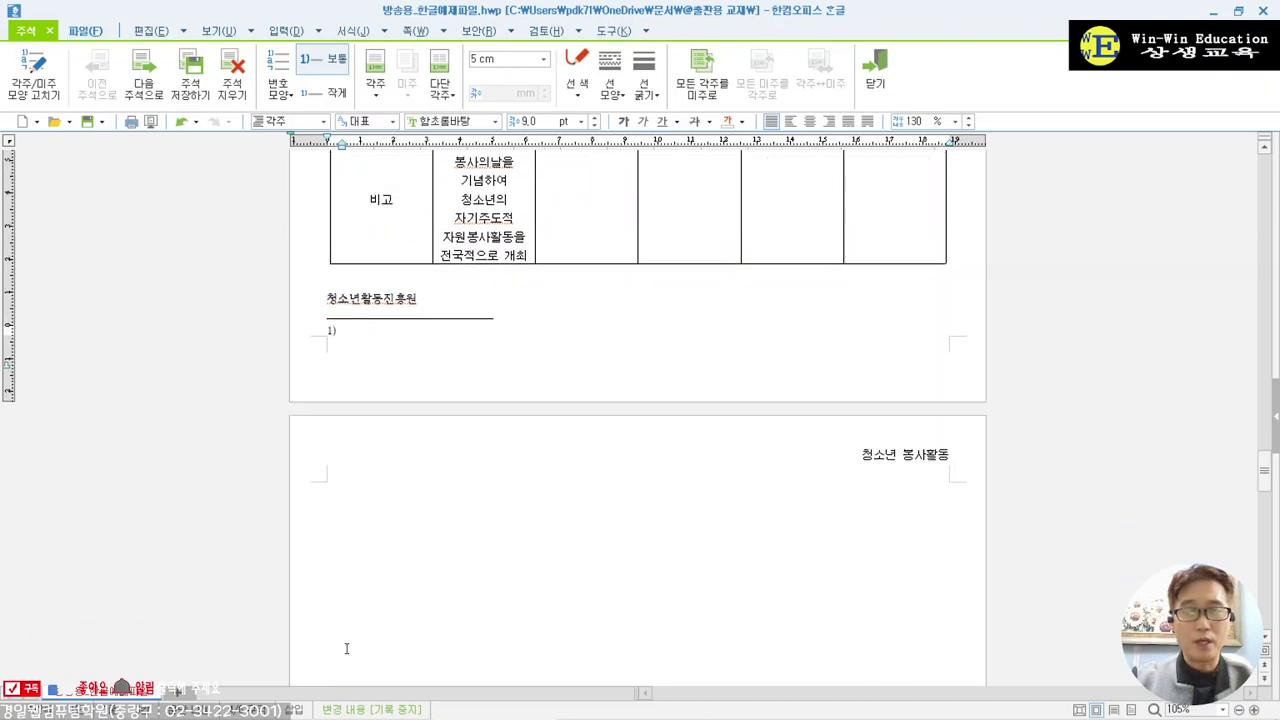
{"action": "scroll", "coordinate": [347, 647], "scroll_direction": "down", "scroll_amount": 8}
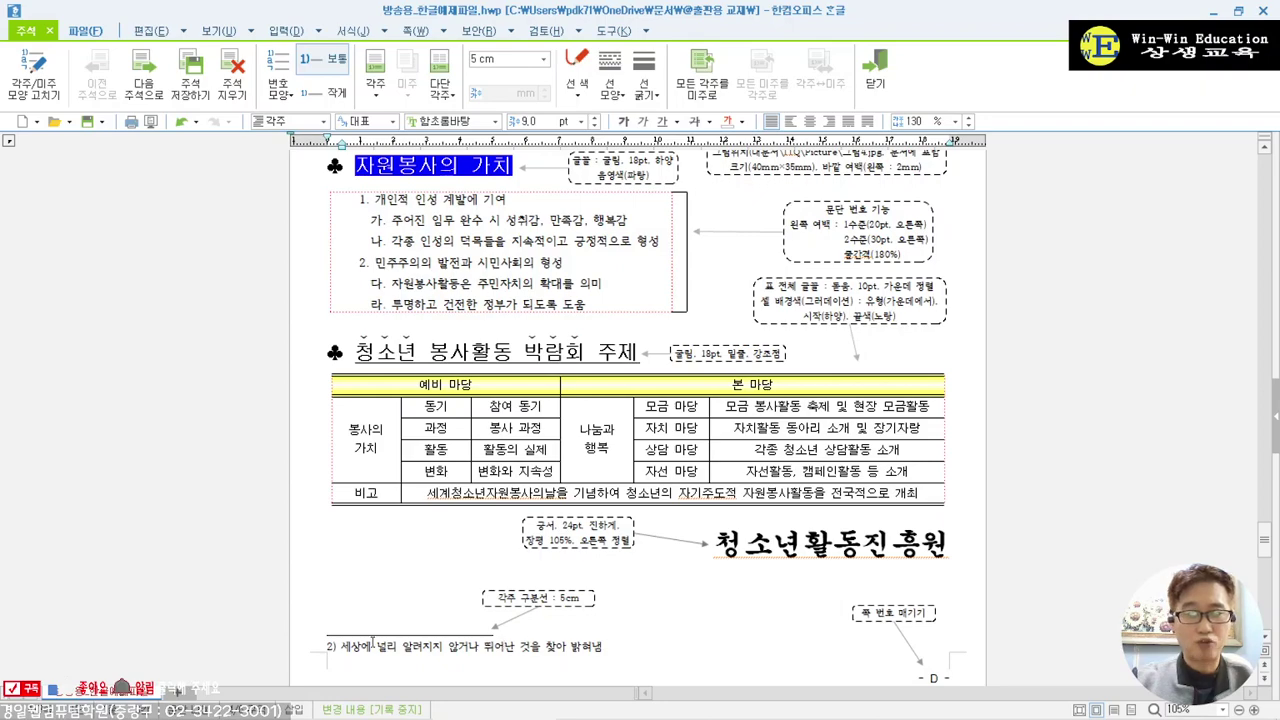
{"action": "scroll", "coordinate": [423, 600], "scroll_direction": "up", "scroll_amount": 8}
{"action": "scroll", "coordinate": [423, 592], "scroll_direction": "down", "scroll_amount": 8}
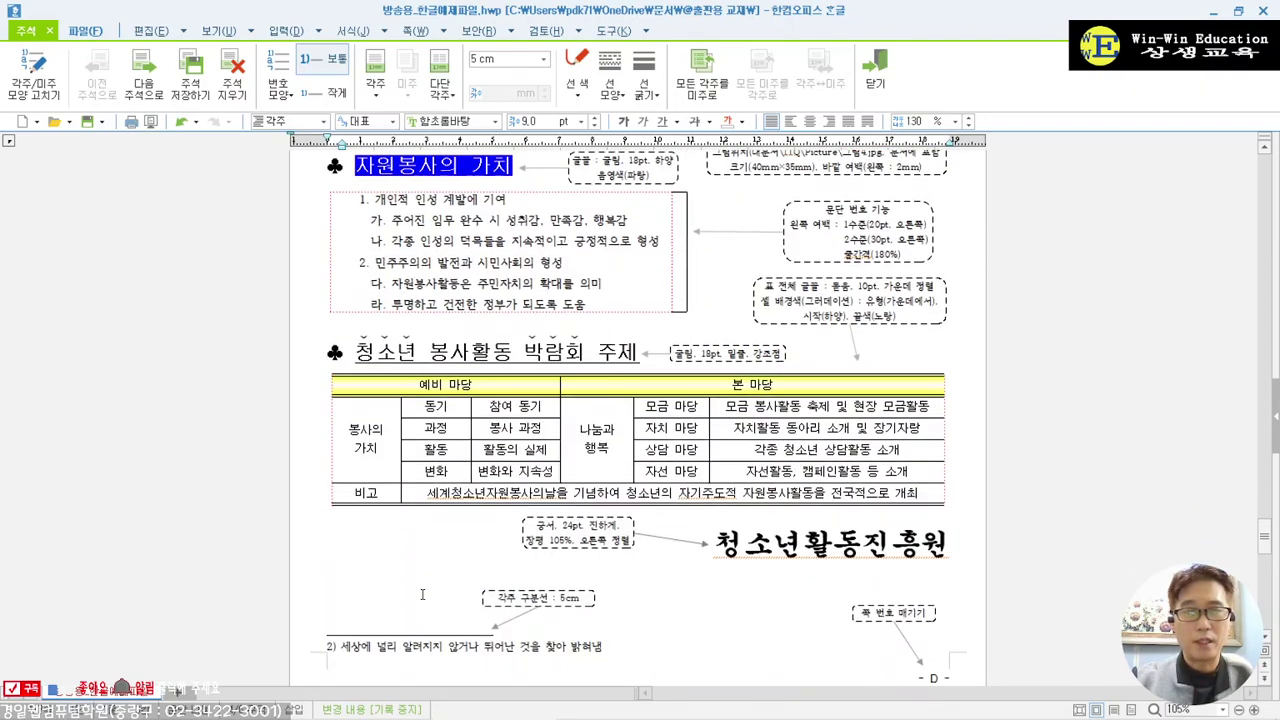
{"action": "left_click_drag", "start_coordinate": [619, 649], "coordinate": [343, 648]}
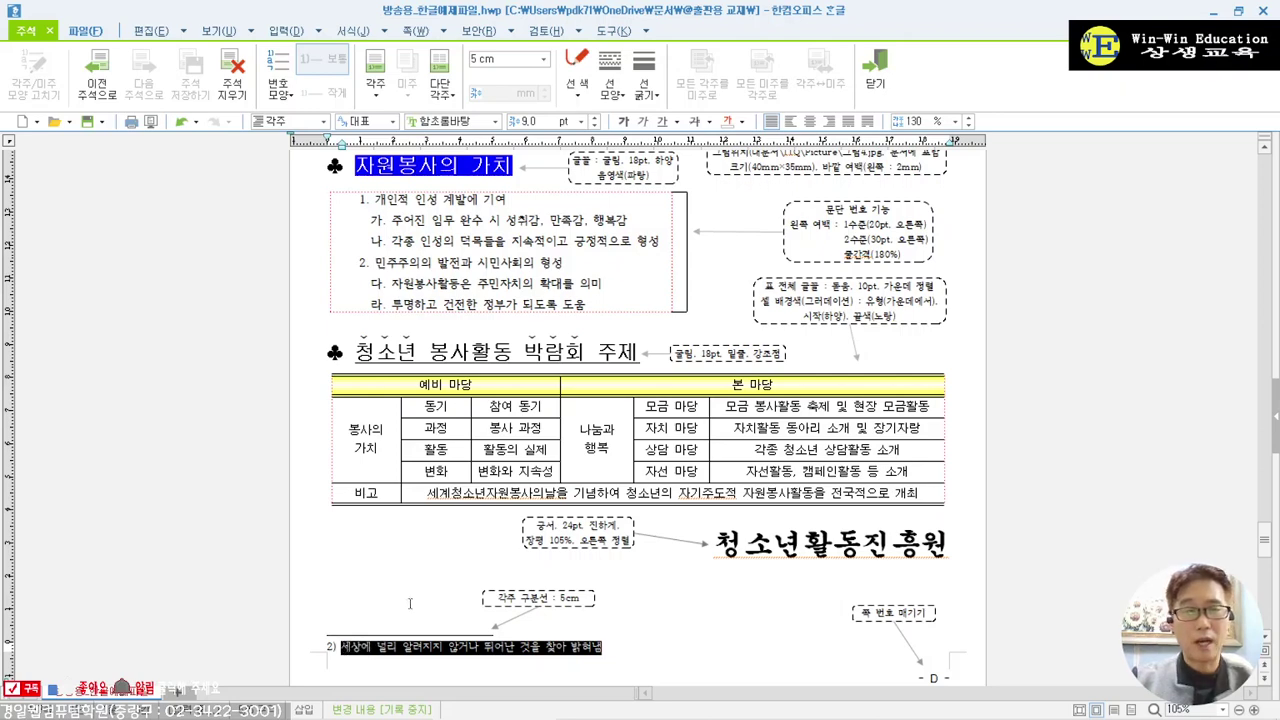
- Try the ①,②,③ number format on the sample page's footnote and restore the 1,2,3 format
{"action": "scroll", "coordinate": [409, 603], "scroll_direction": "up", "scroll_amount": 12}
{"action": "scroll", "coordinate": [403, 603], "scroll_direction": "up", "scroll_amount": 6}
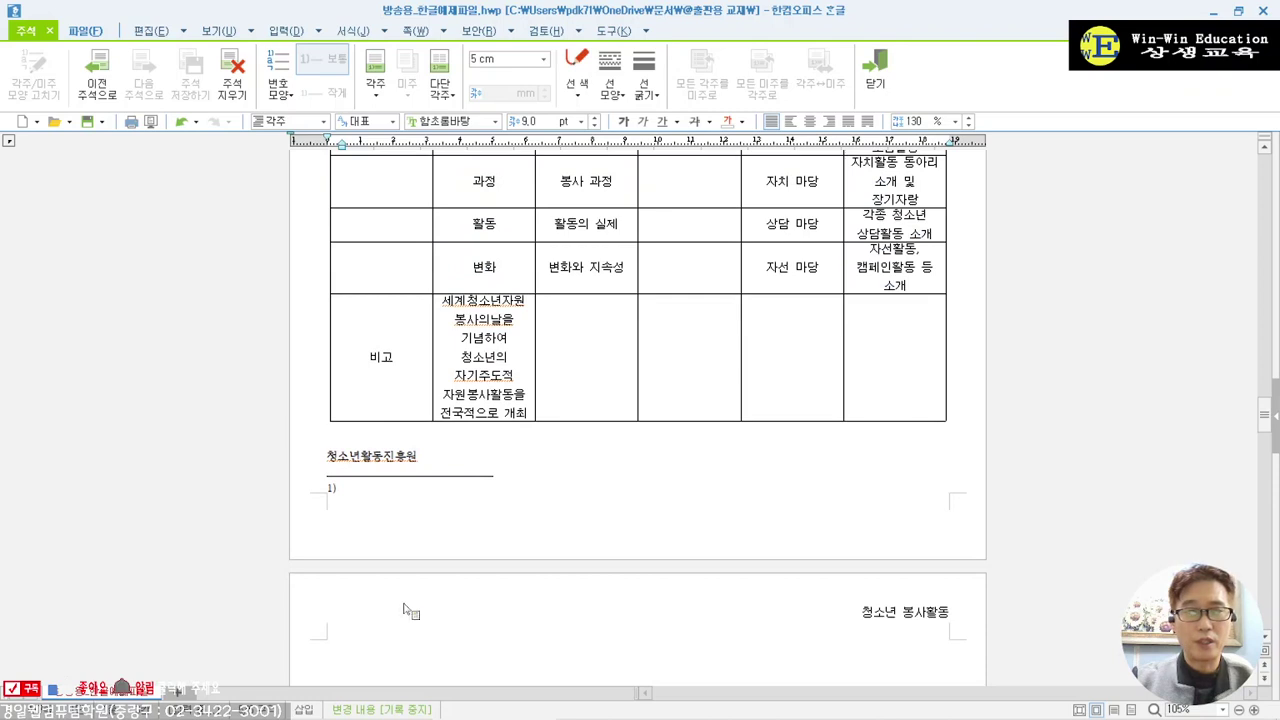
{"action": "scroll", "coordinate": [363, 384], "scroll_direction": "up", "scroll_amount": 3}
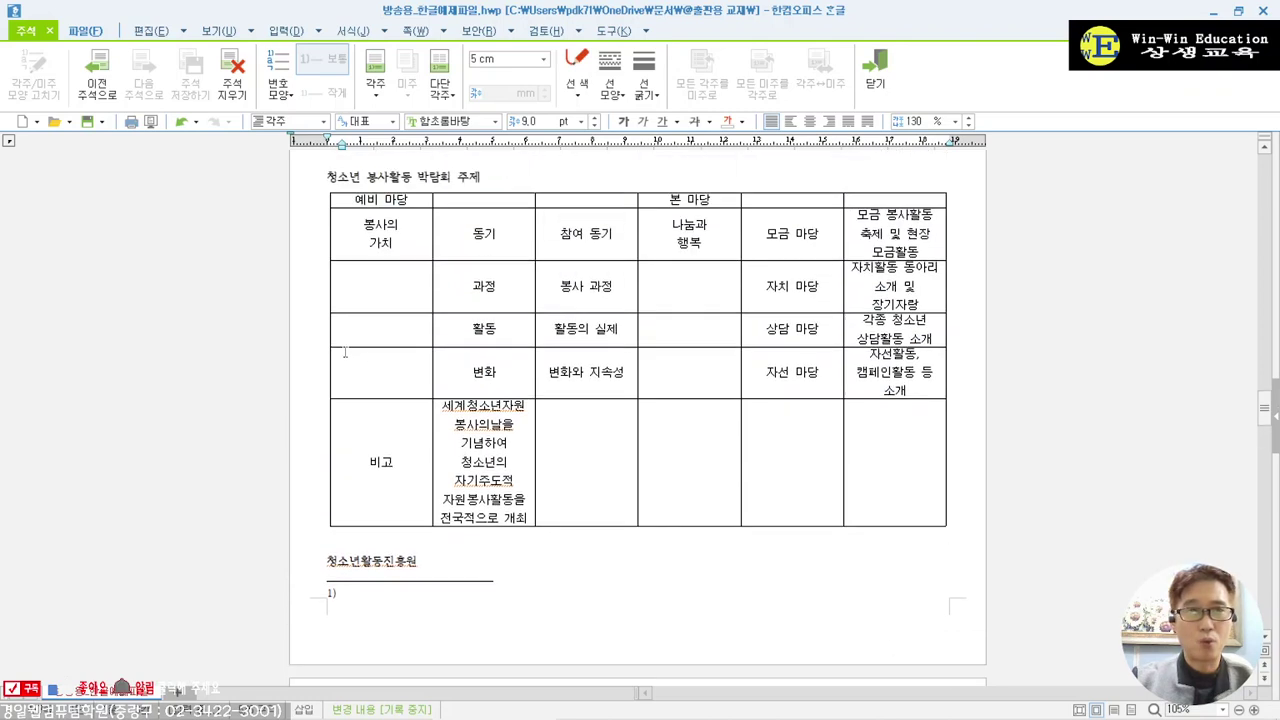
{"action": "left_click", "coordinate": [283, 94]}
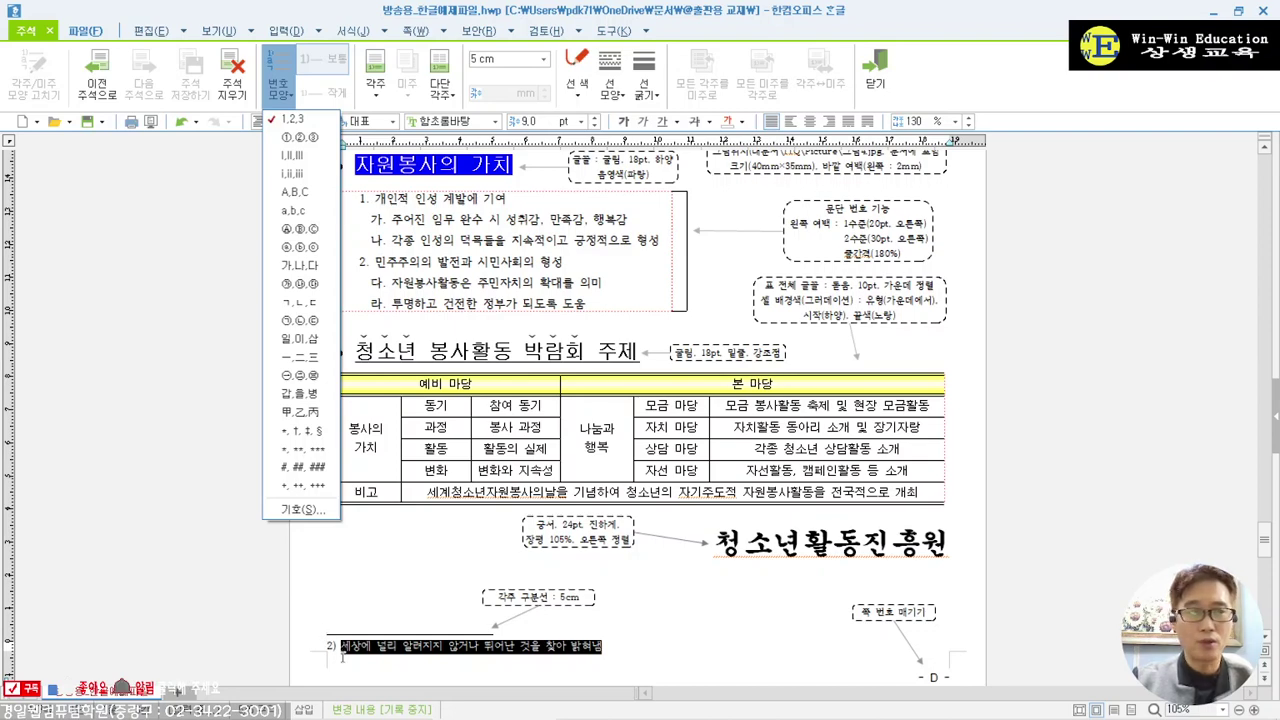
{"action": "left_click", "coordinate": [302, 509]}
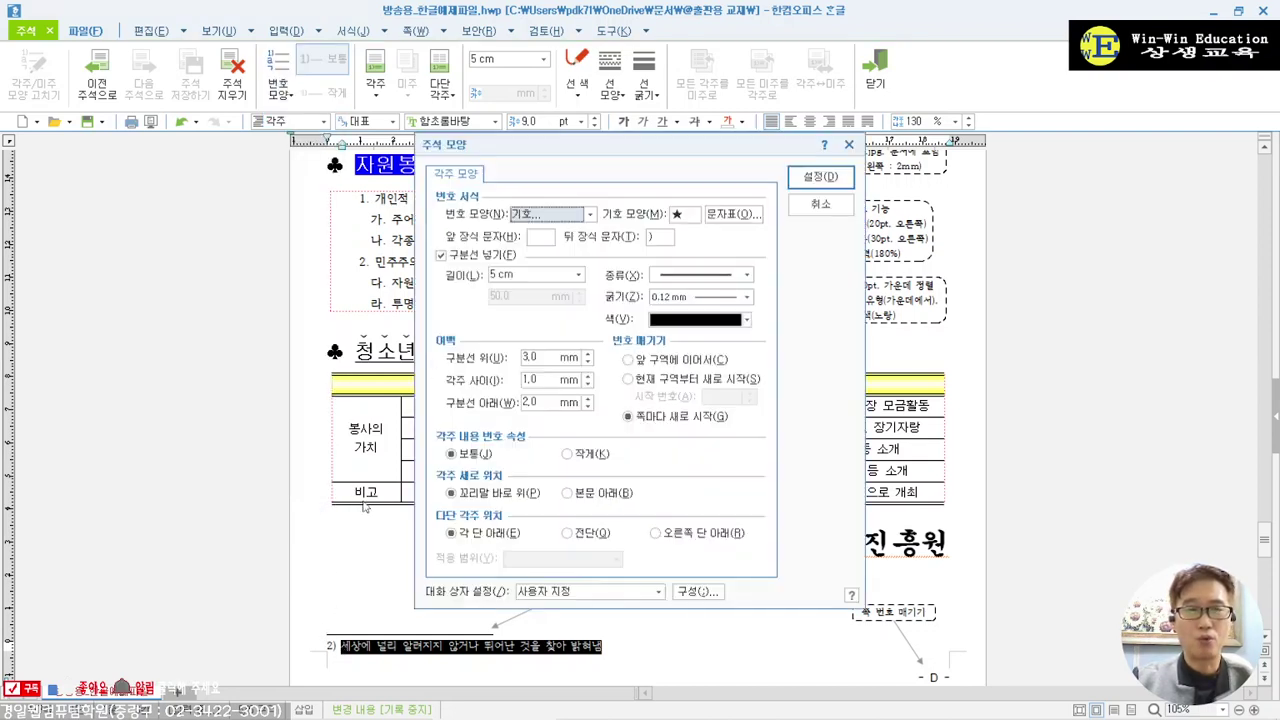
{"action": "left_click", "coordinate": [565, 214]}
{"action": "left_click", "coordinate": [555, 252]}
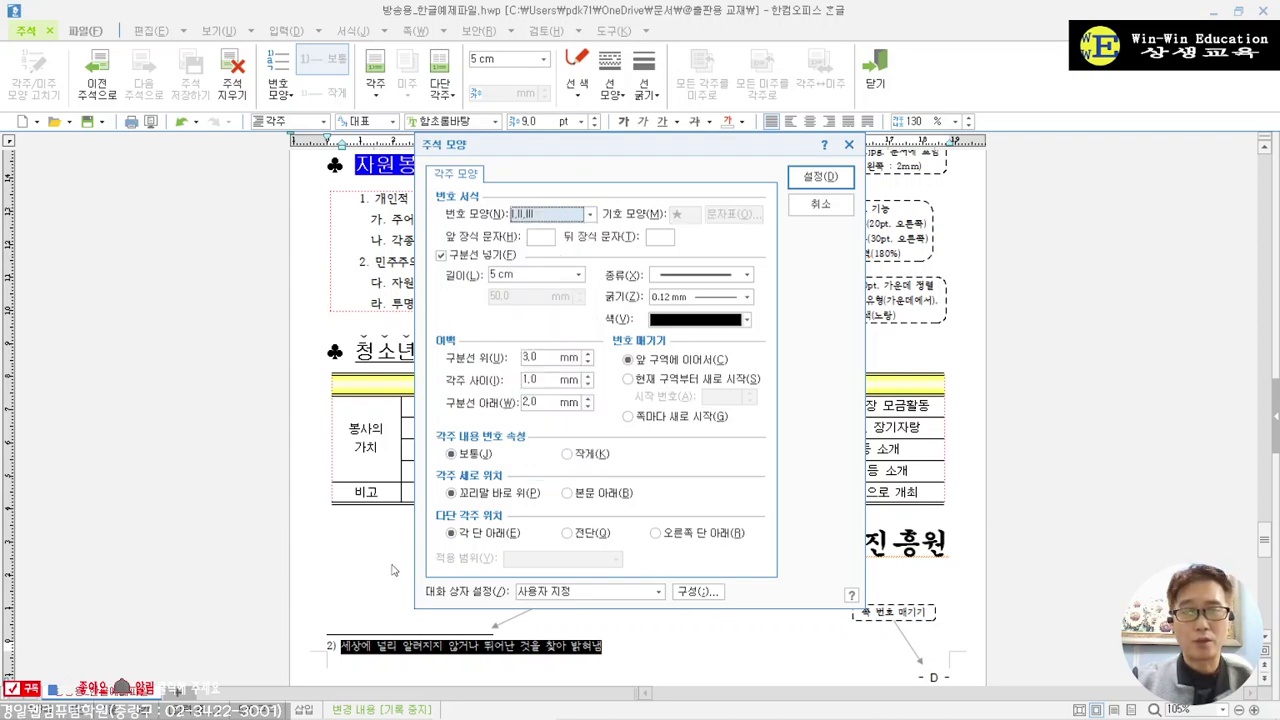
{"action": "left_click", "coordinate": [575, 214]}
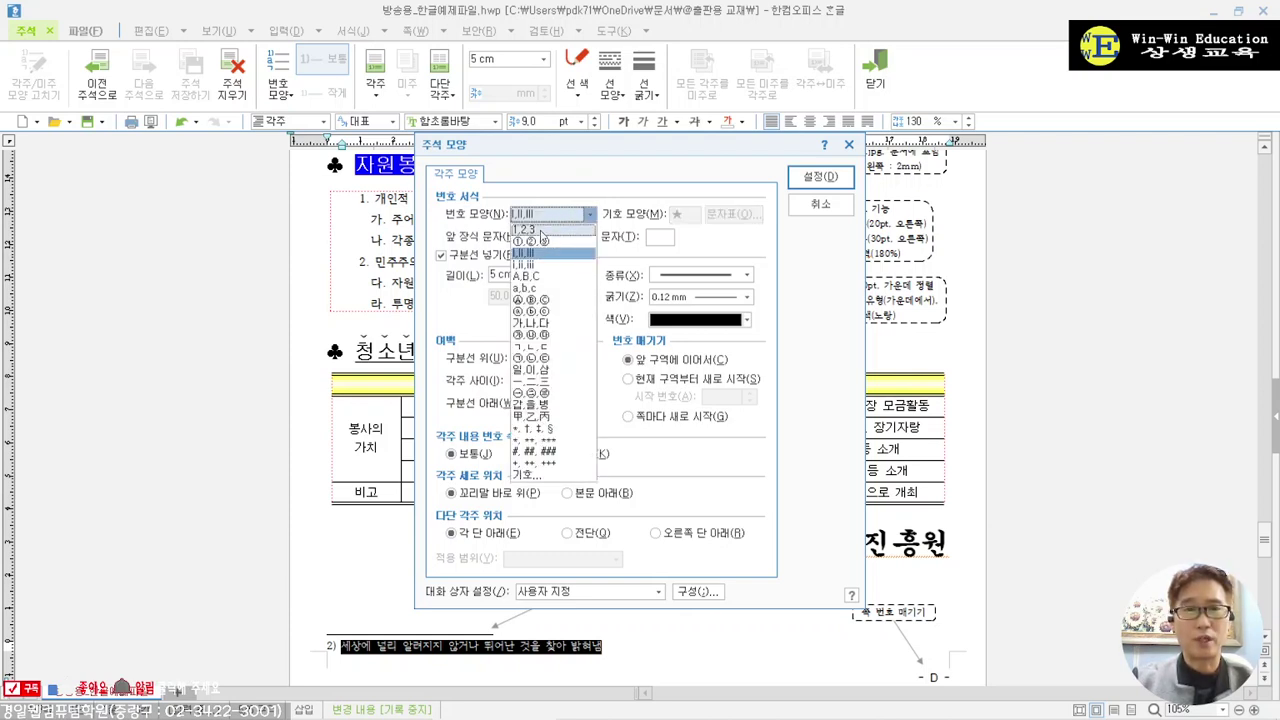
{"action": "left_click", "coordinate": [560, 238]}
{"action": "left_click", "coordinate": [820, 177]}
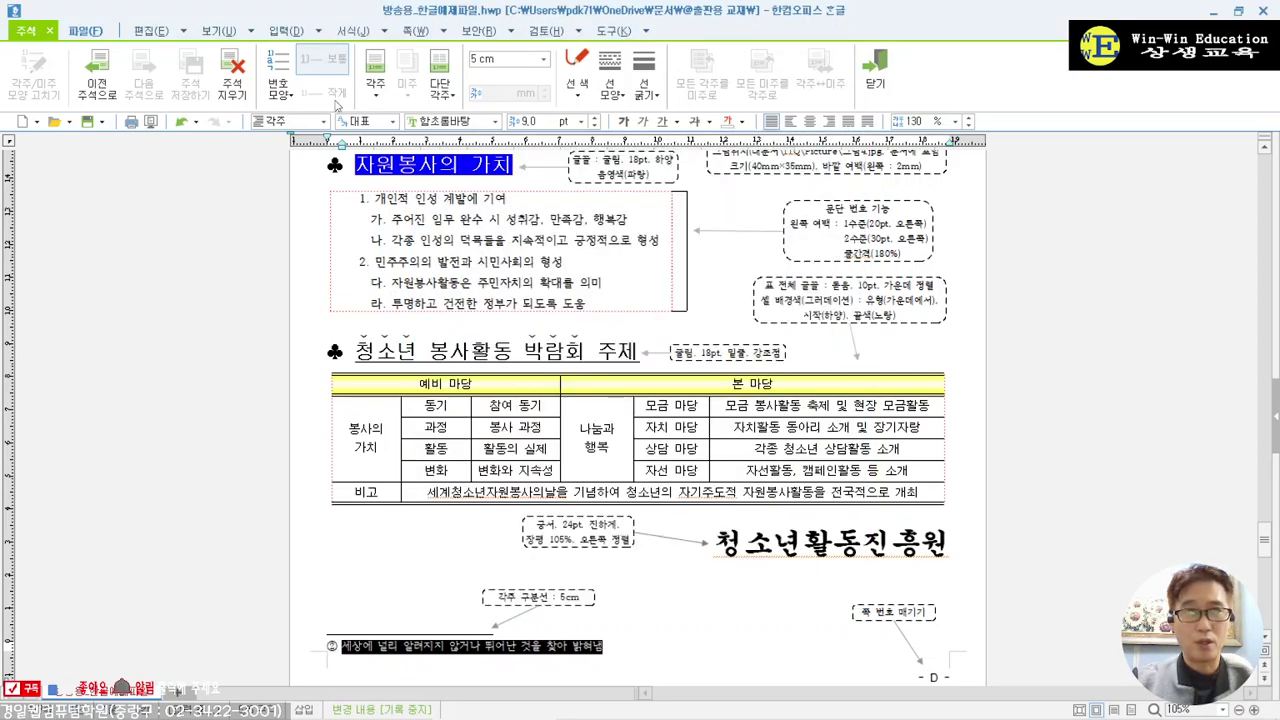
{"action": "left_click", "coordinate": [280, 88]}
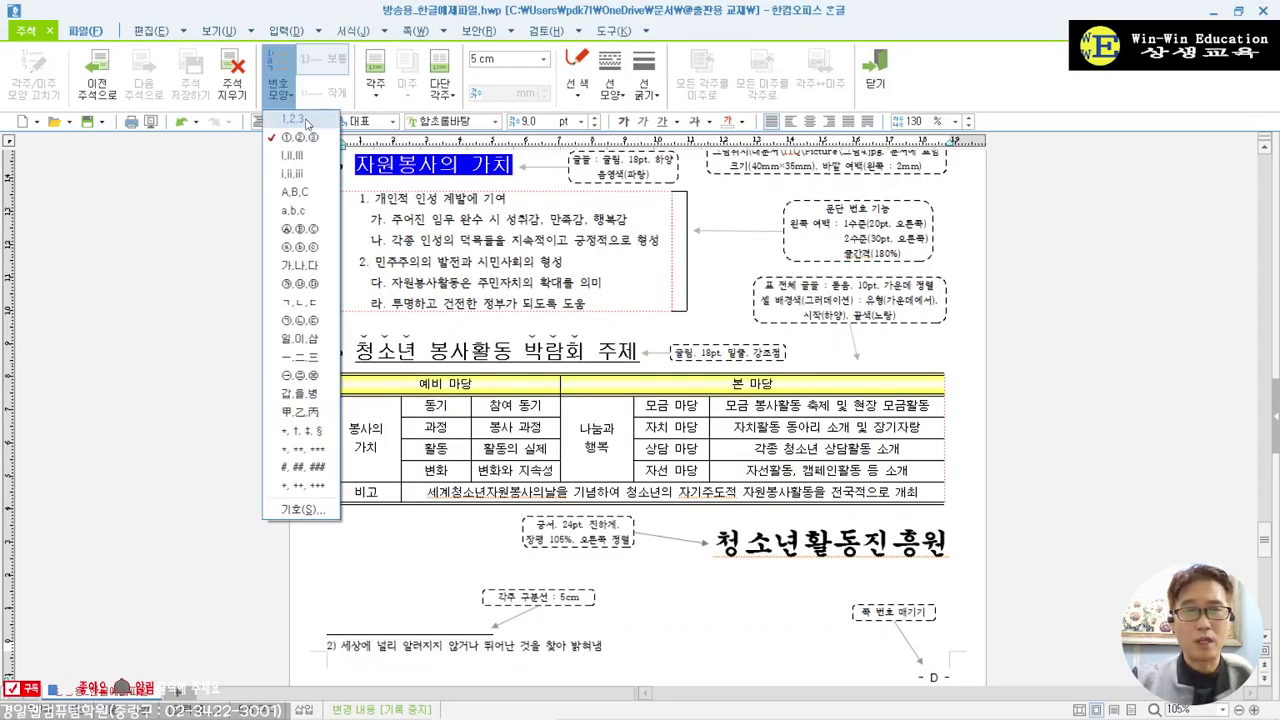
{"action": "left_click", "coordinate": [307, 122]}
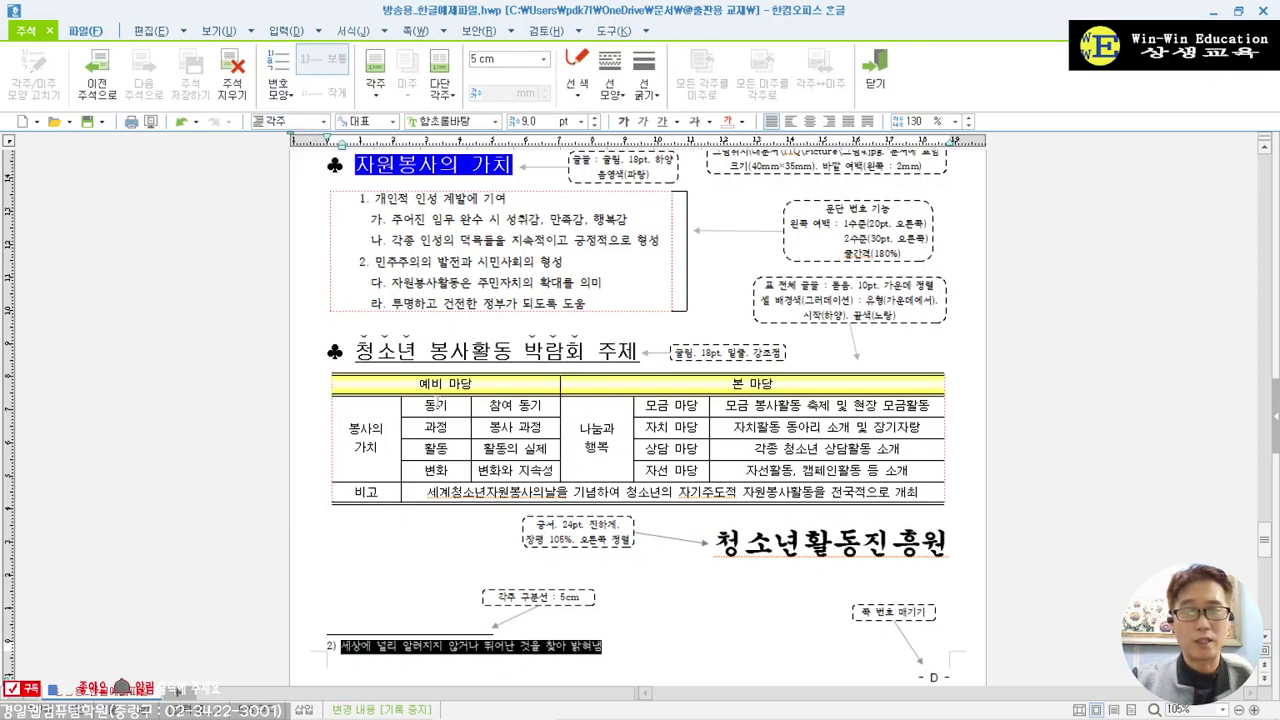
- Set the number format of the practice page's empty footnote to 1,2,3 in the 주석 모양 settings
{"action": "scroll", "coordinate": [436, 384], "scroll_direction": "up", "scroll_amount": 10}
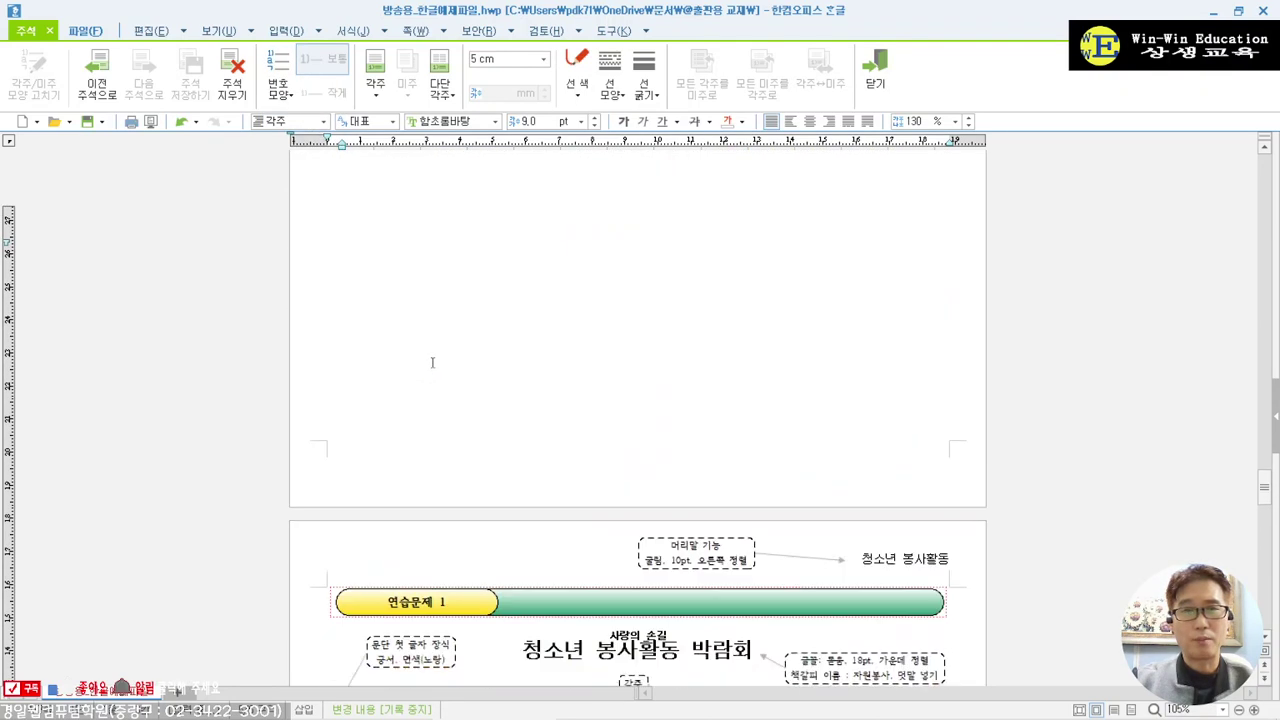
{"action": "scroll", "coordinate": [436, 361], "scroll_direction": "up", "scroll_amount": 6}
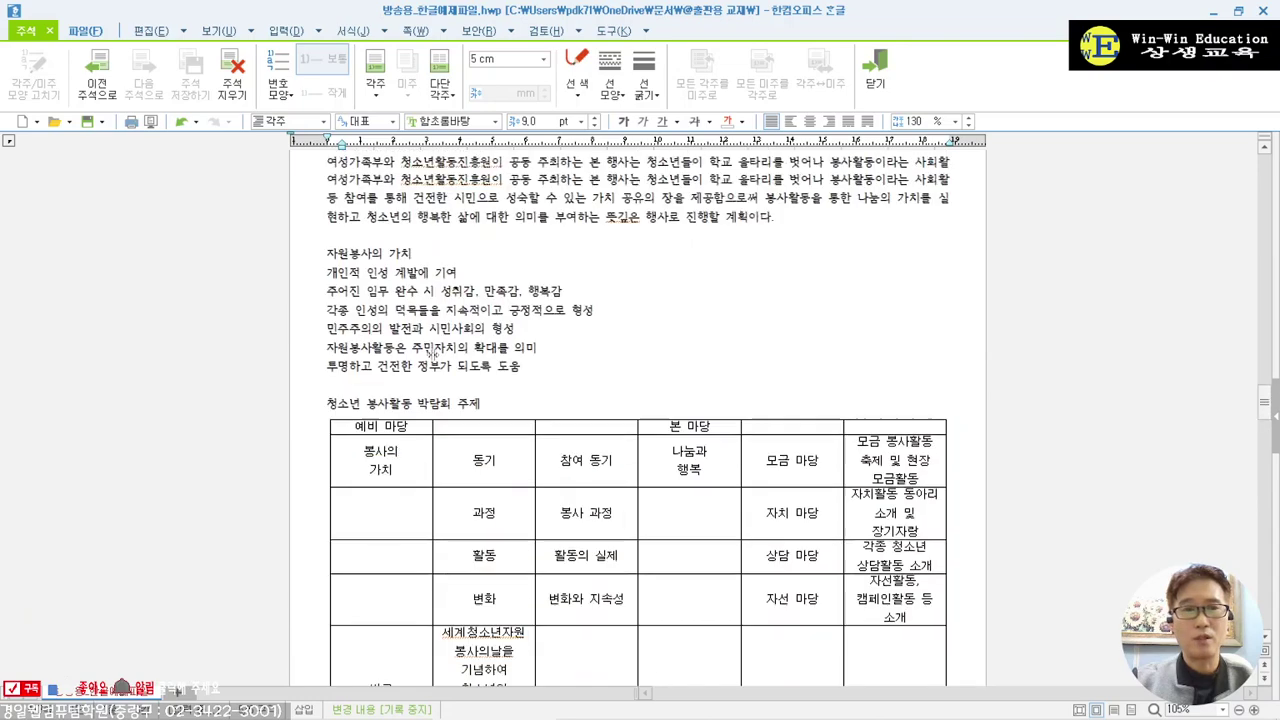
{"action": "scroll", "coordinate": [434, 381], "scroll_direction": "down", "scroll_amount": 4}
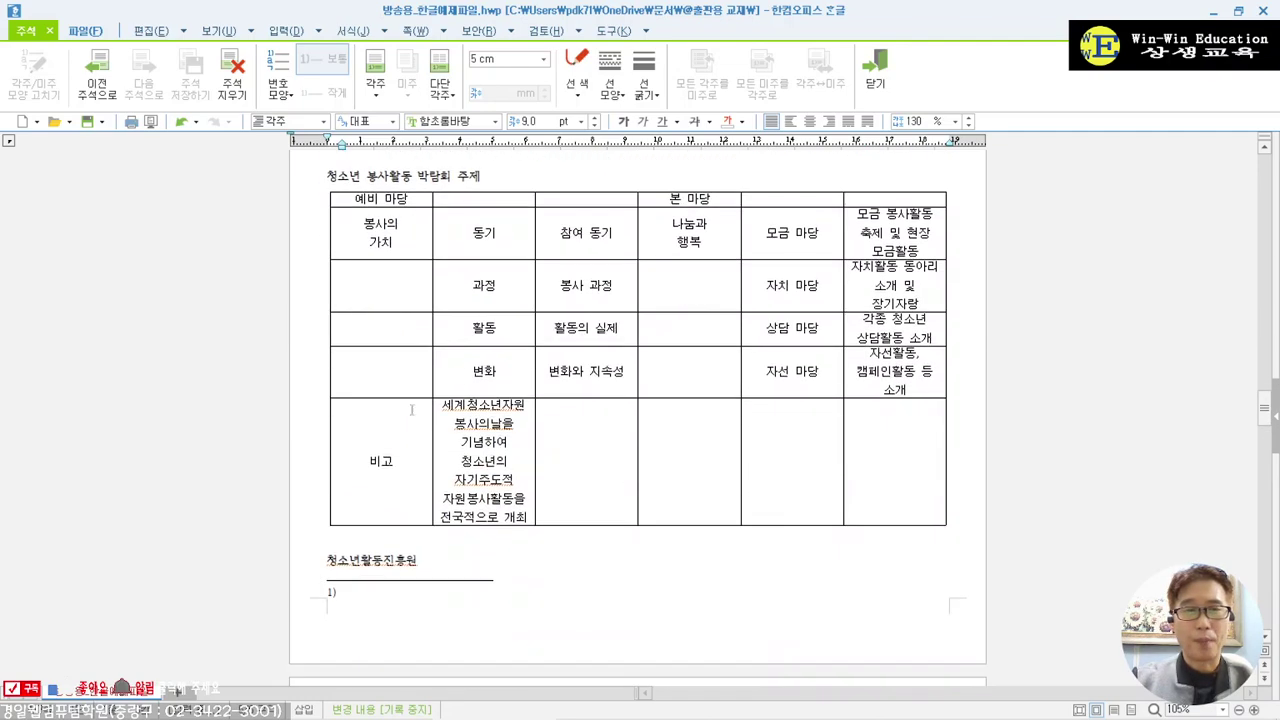
{"action": "left_click", "coordinate": [381, 594]}
{"action": "left_click", "coordinate": [286, 96]}
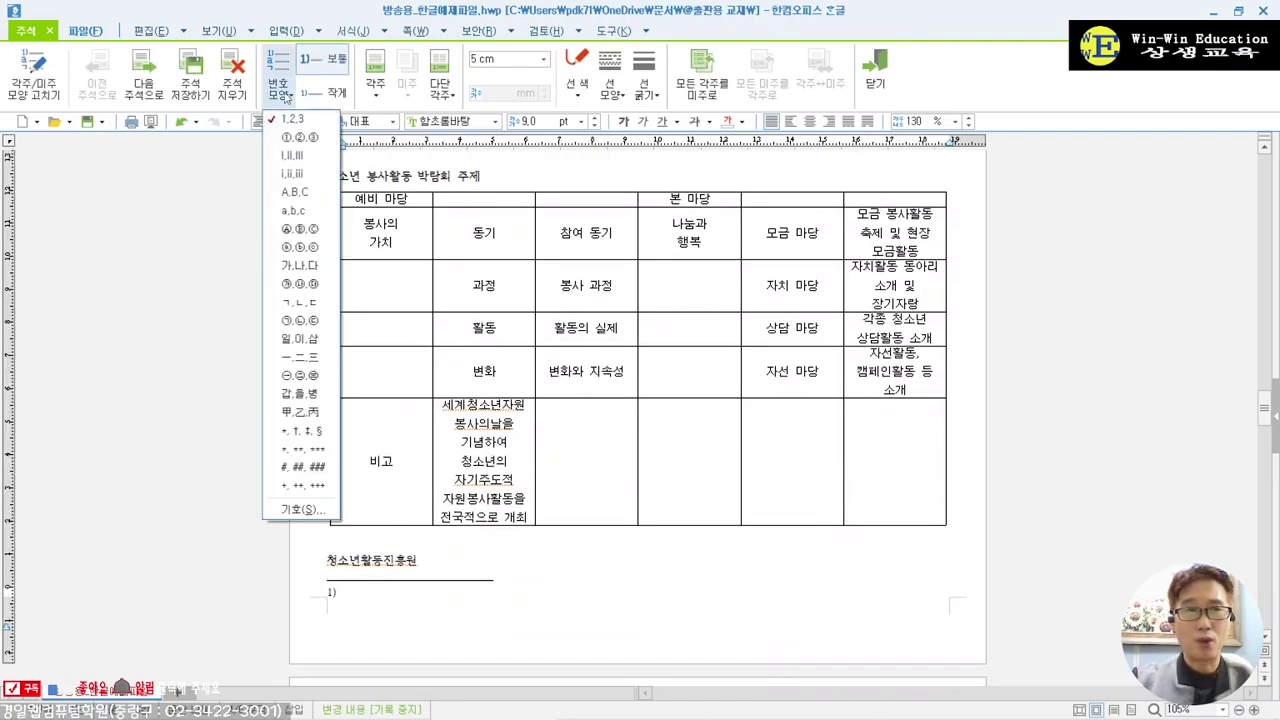
{"action": "left_click", "coordinate": [309, 512]}
{"action": "left_click", "coordinate": [560, 217]}
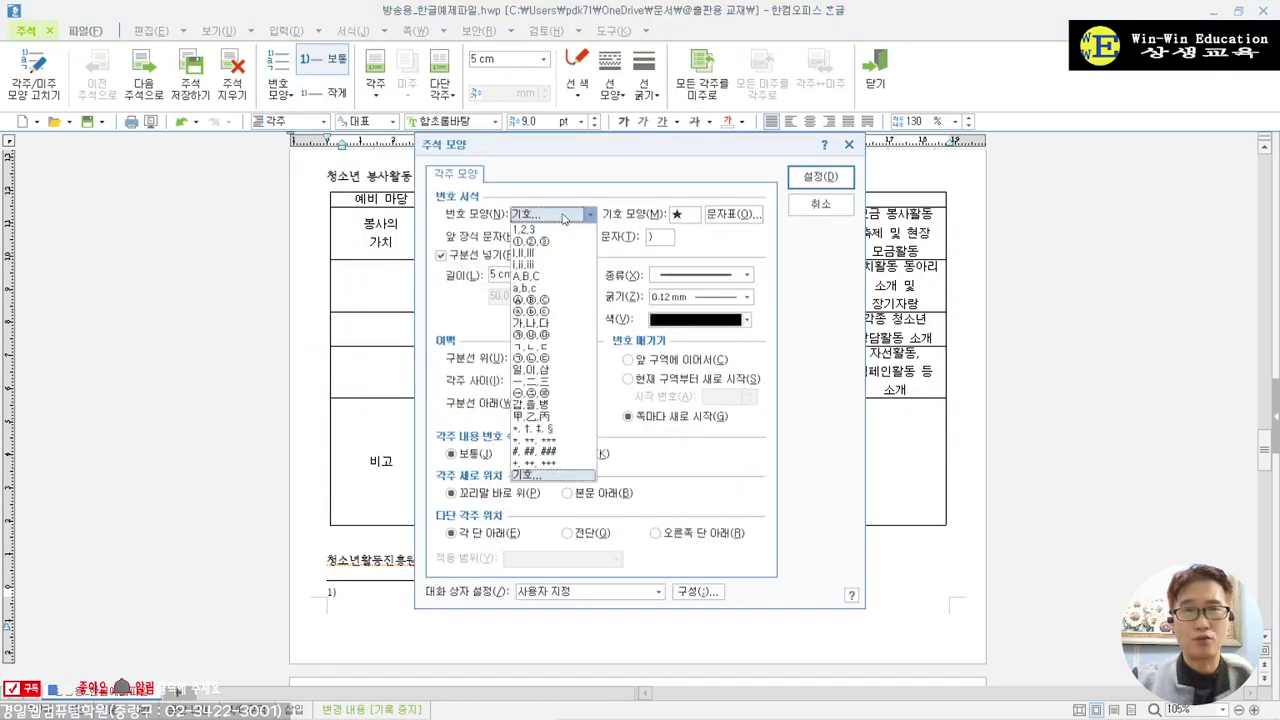
{"action": "left_click", "coordinate": [558, 230]}
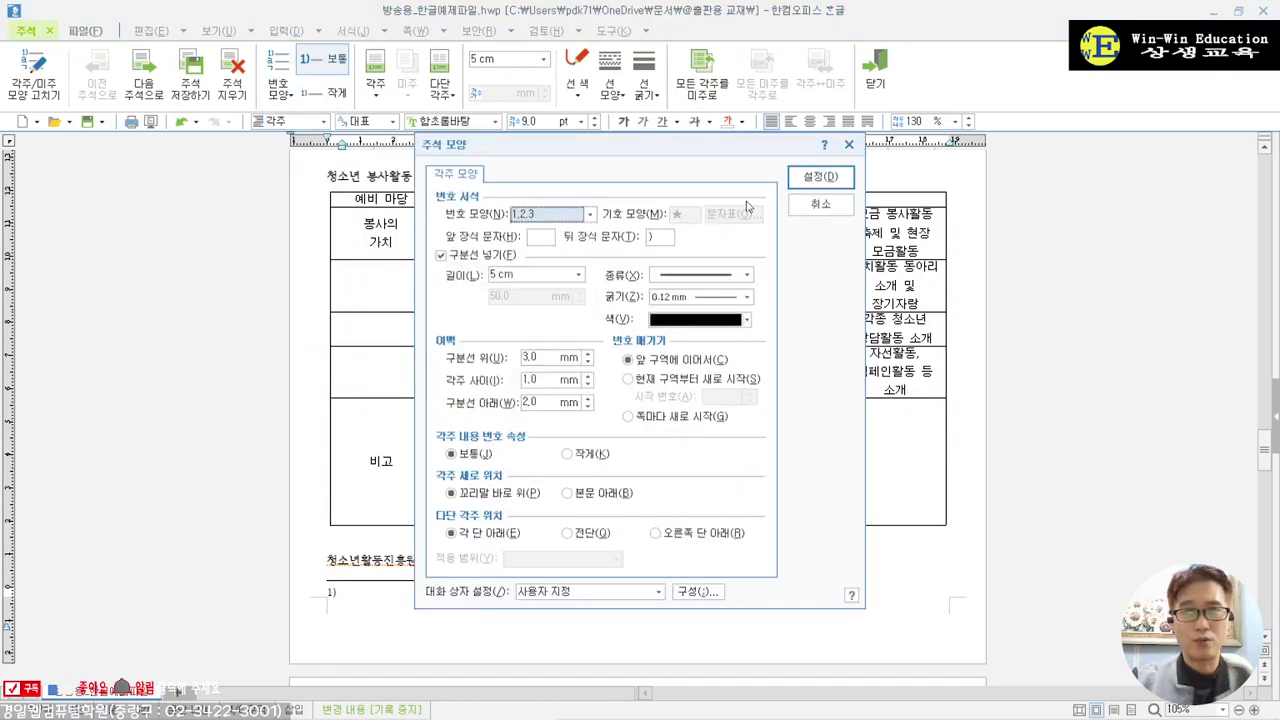
{"action": "left_click", "coordinate": [819, 180]}
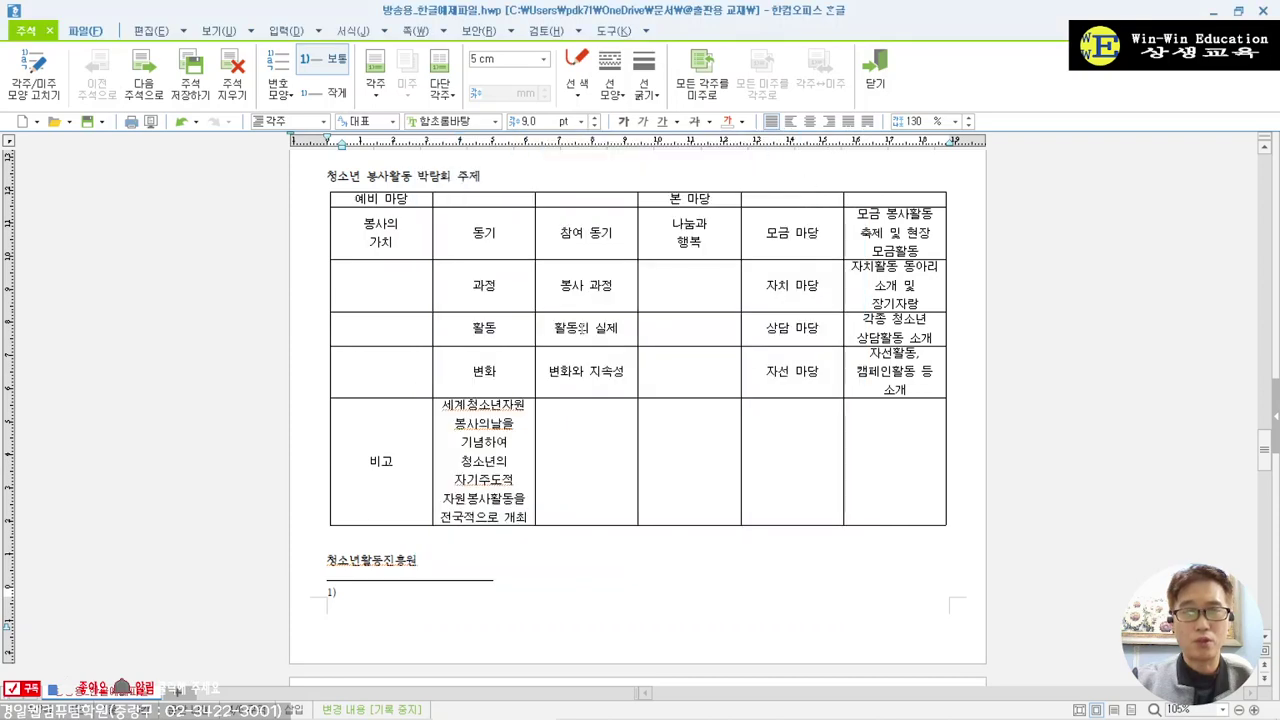
- Enter 세상에 널리 알려지지 않거나 뛰어난 것을 찾아 밝혀냄 as the practice page's footnote text and leave footnote editing
{"action": "type", "text": "세상에 널리 알려지지 않거나 뛰어난 것을 찾아 밝혀냄"}
{"action": "left_click", "coordinate": [371, 593]}
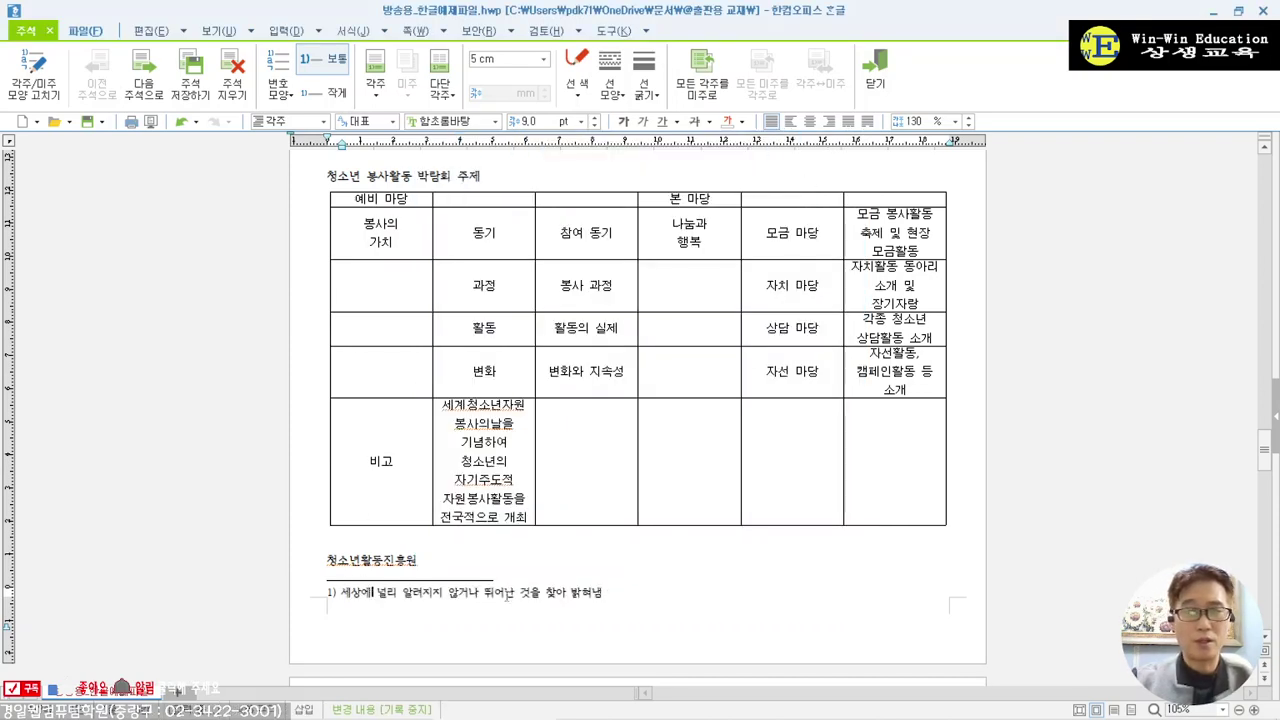
{"action": "left_click", "coordinate": [618, 597]}
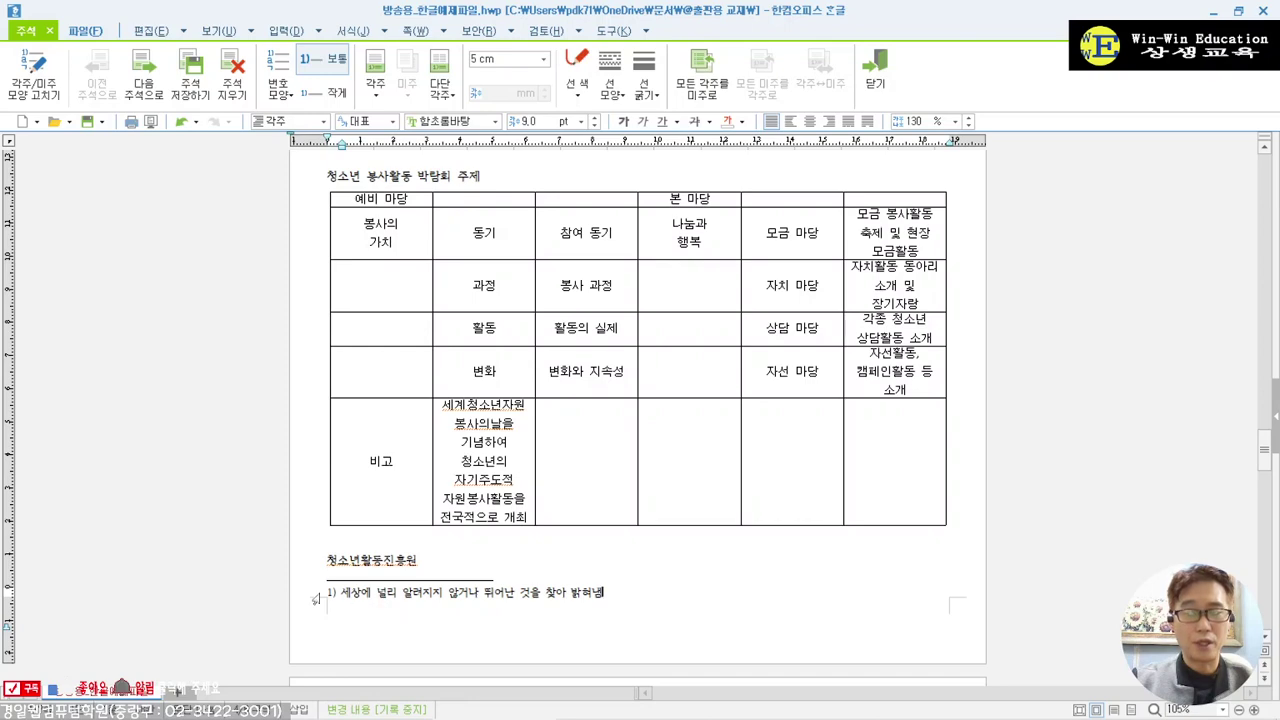
{"action": "left_click", "coordinate": [888, 85]}
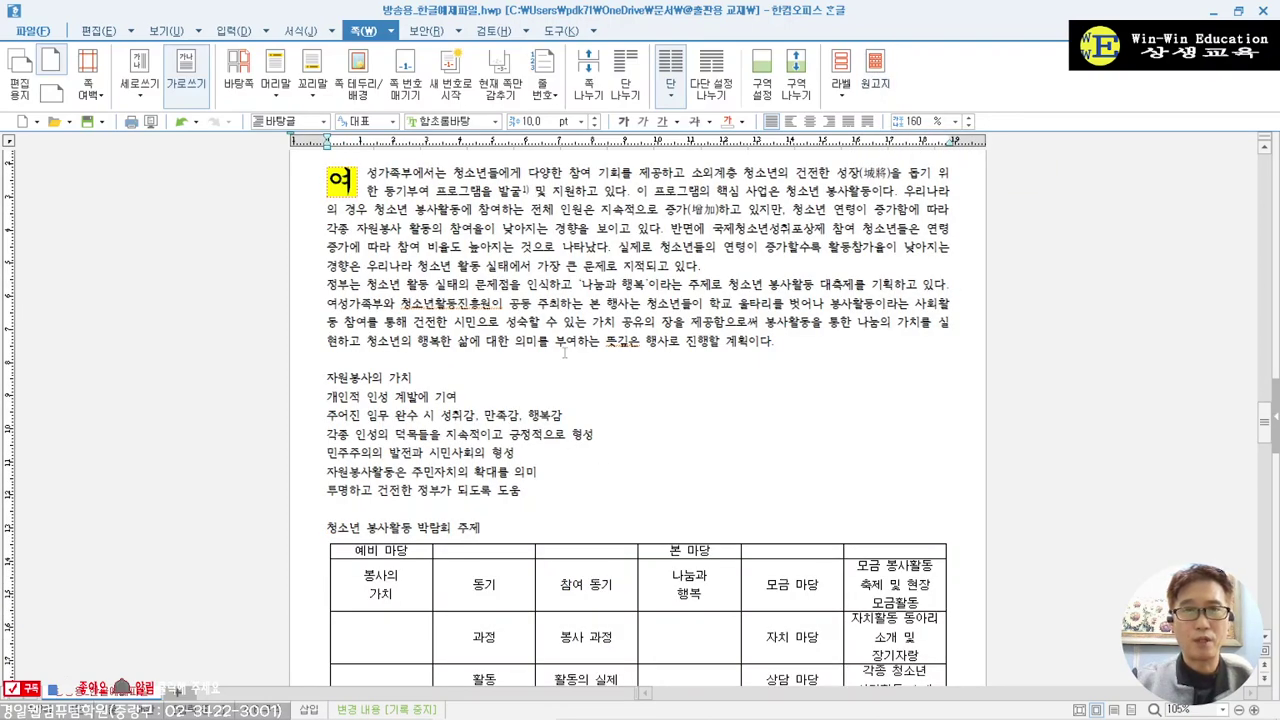
- Jump from the footnote mark after 발굴 to its footnote text and return to the body text
{"action": "double_click", "coordinate": [524, 191]}
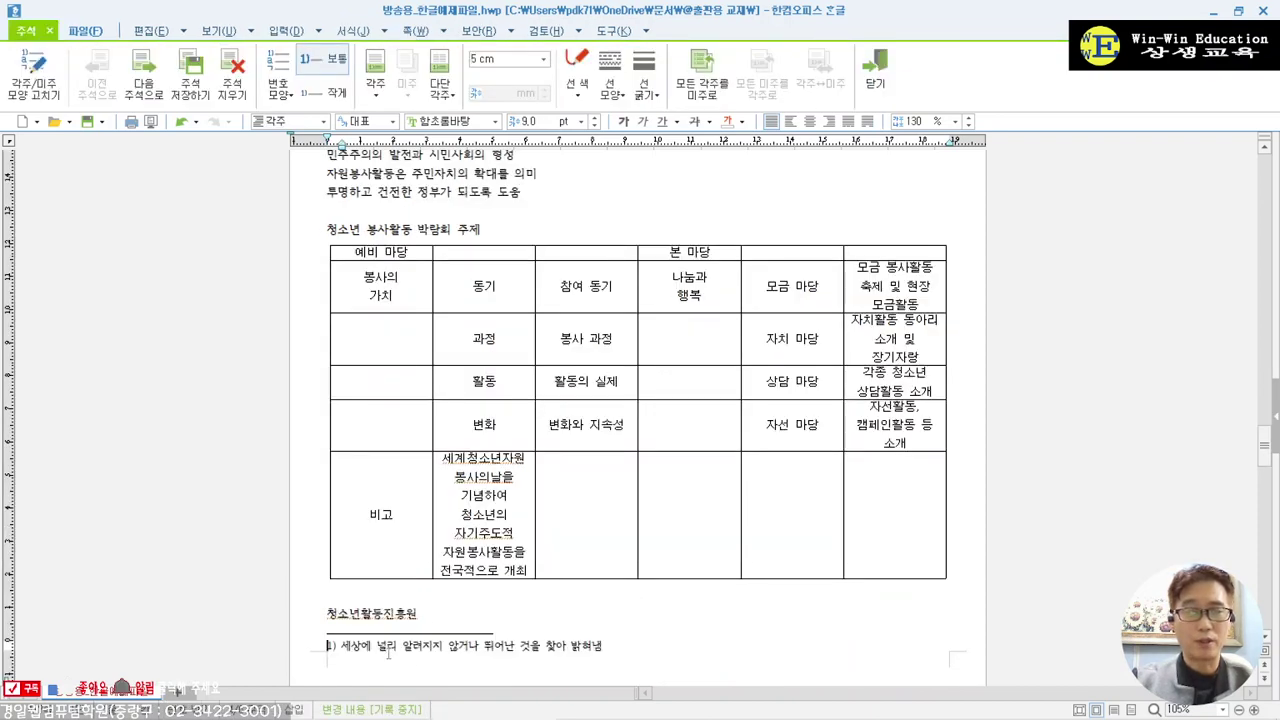
{"action": "scroll", "coordinate": [650, 444], "scroll_direction": "up", "scroll_amount": 5}
{"action": "left_click", "coordinate": [598, 338]}
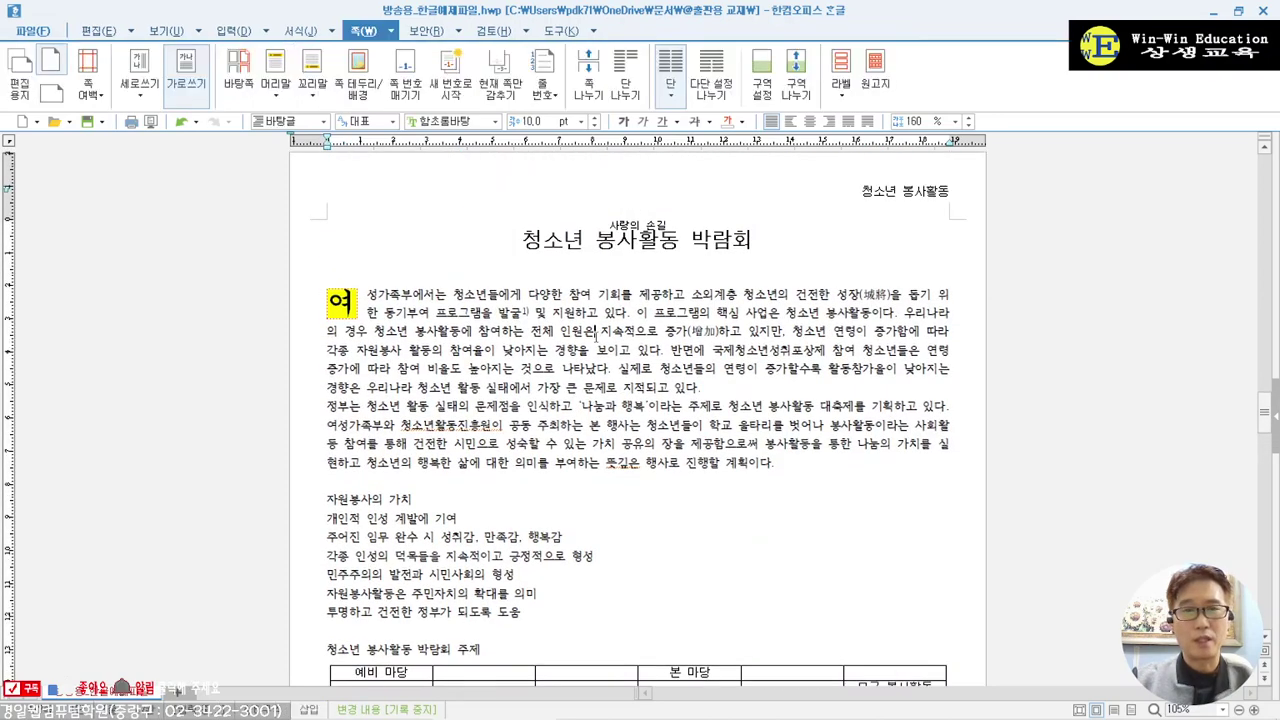
- Check the sample's picture note, start inserting an image in the practice page, and open the Picture folder in the documents library
{"action": "scroll", "coordinate": [641, 474], "scroll_direction": "down", "scroll_amount": 15}
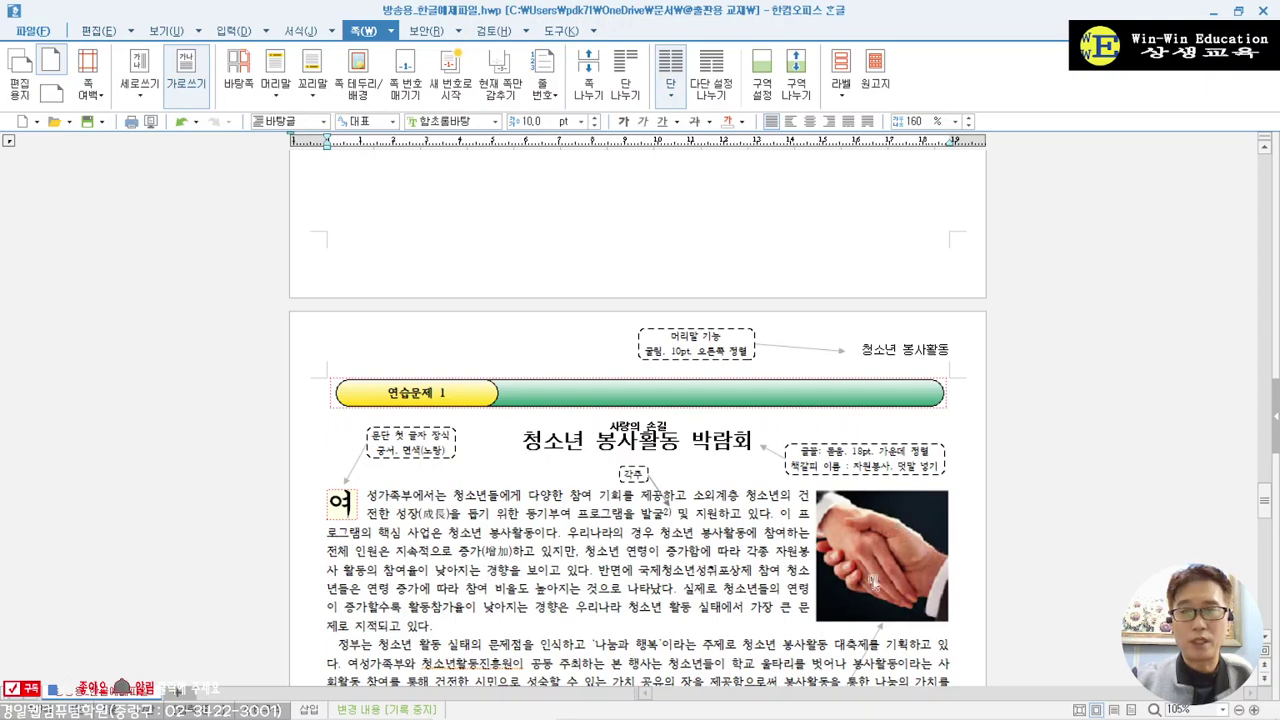
{"action": "scroll", "coordinate": [907, 556], "scroll_direction": "down", "scroll_amount": 1}
{"action": "scroll", "coordinate": [880, 525], "scroll_direction": "down", "scroll_amount": 2}
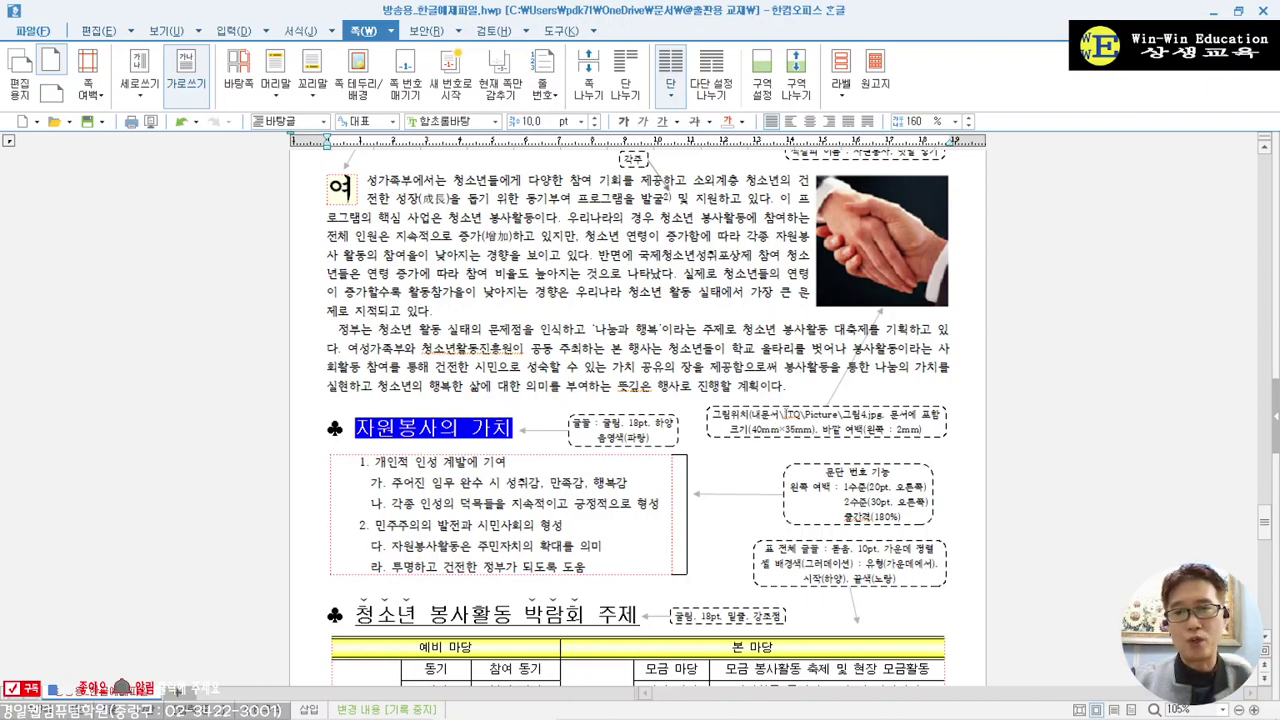
{"action": "scroll", "coordinate": [826, 420], "scroll_direction": "up", "scroll_amount": 20}
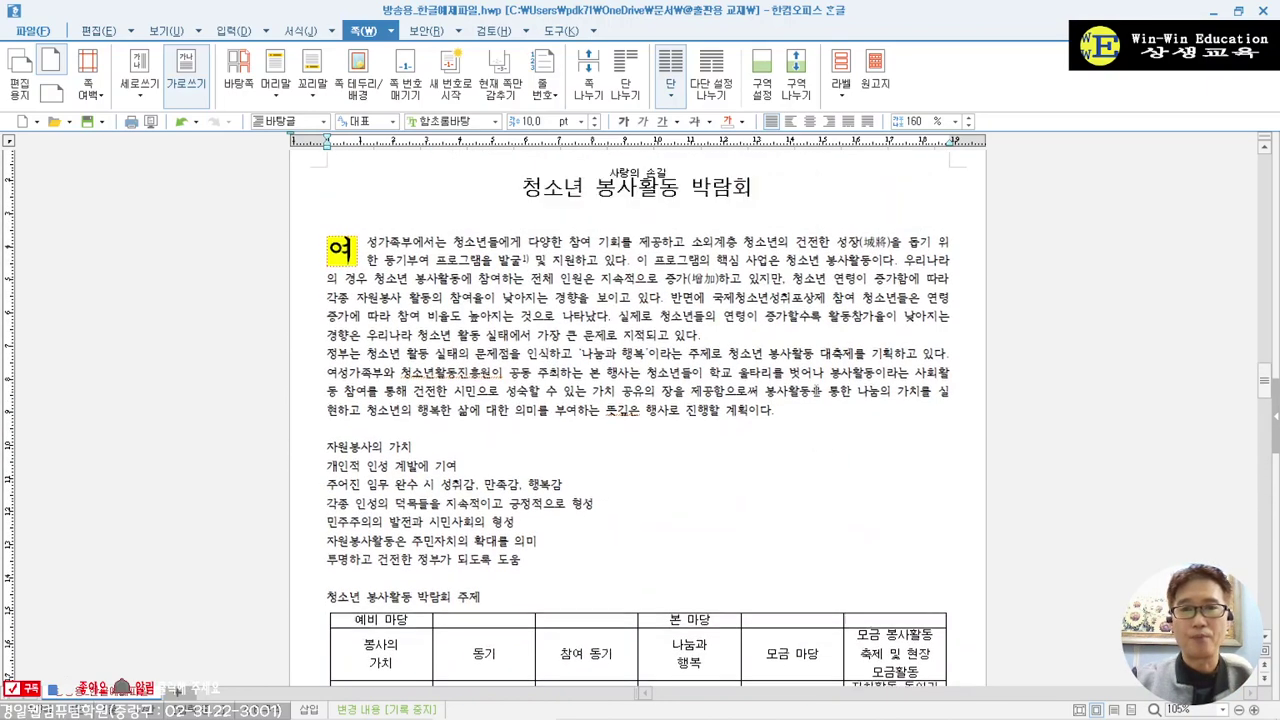
{"action": "scroll", "coordinate": [840, 420], "scroll_direction": "up", "scroll_amount": 3}
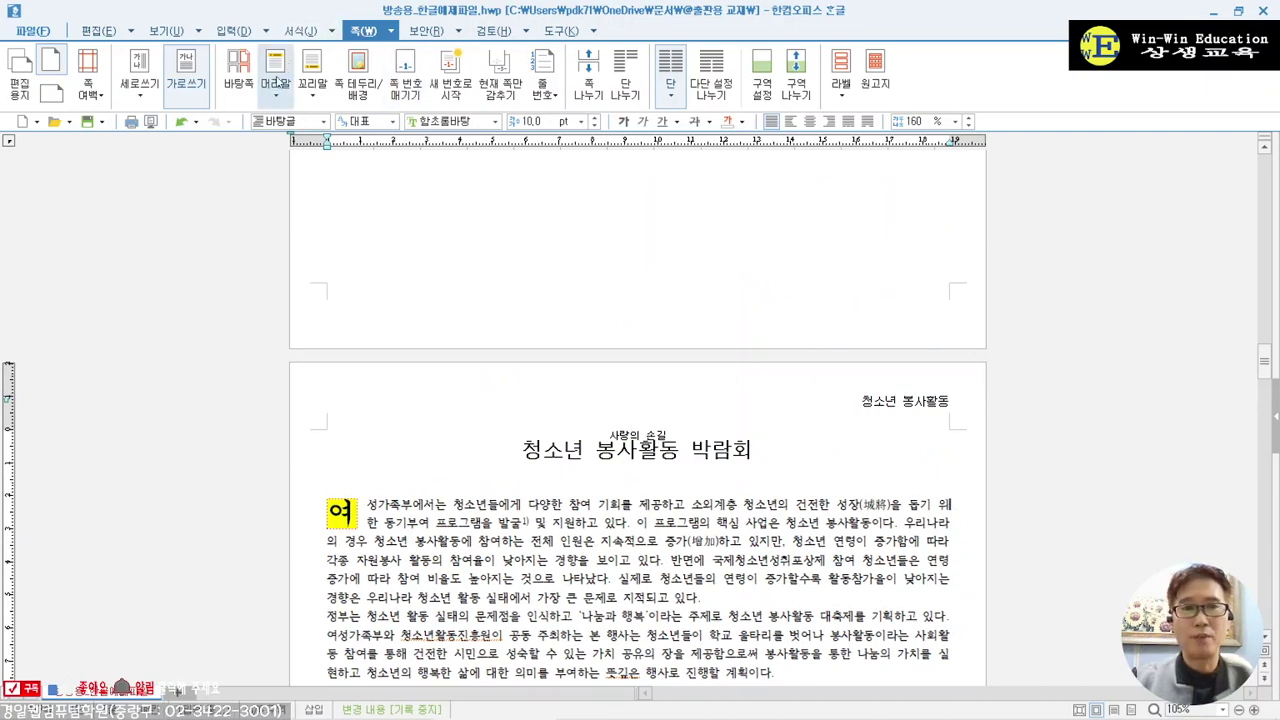
{"action": "left_click", "coordinate": [236, 35]}
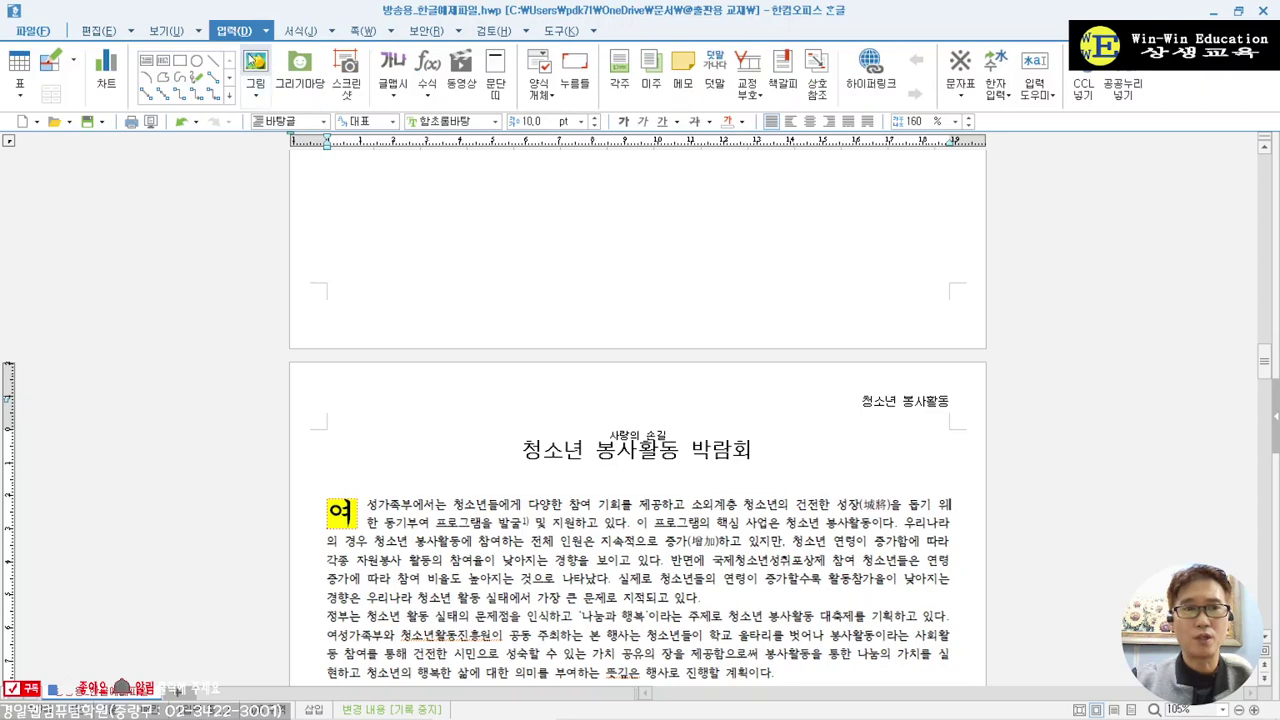
{"action": "left_click", "coordinate": [255, 70]}
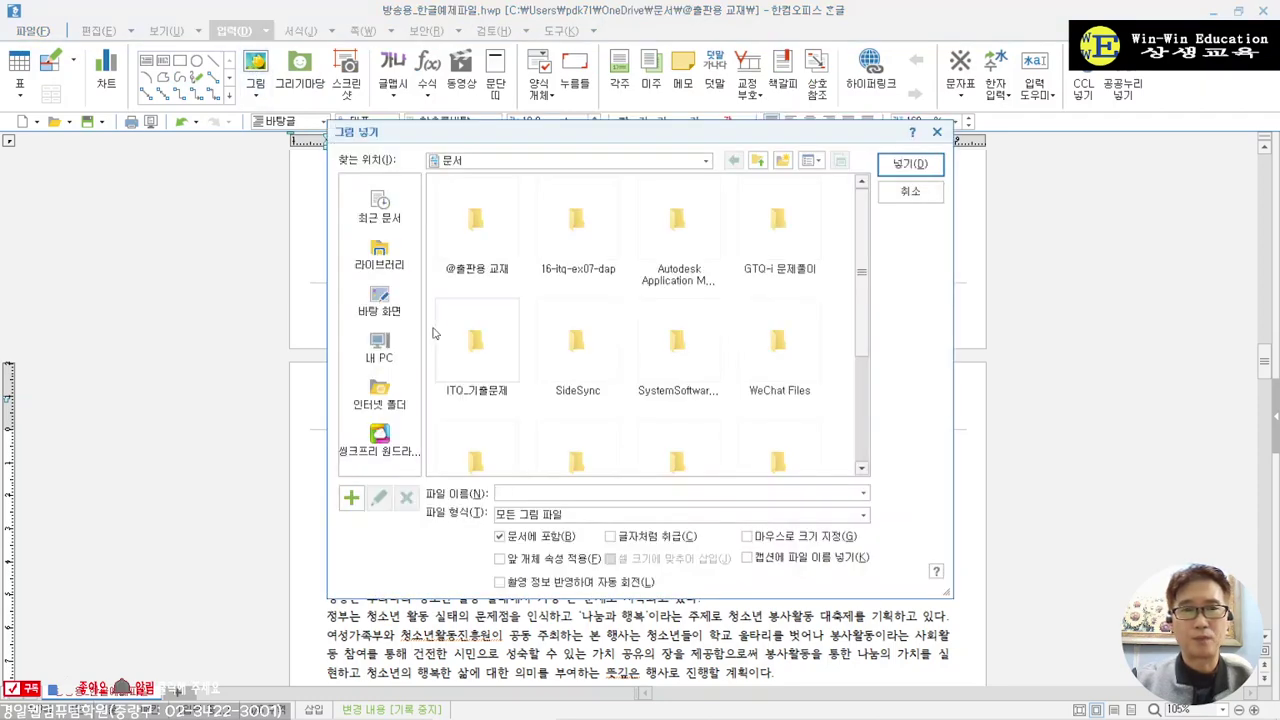
{"action": "left_click", "coordinate": [385, 258]}
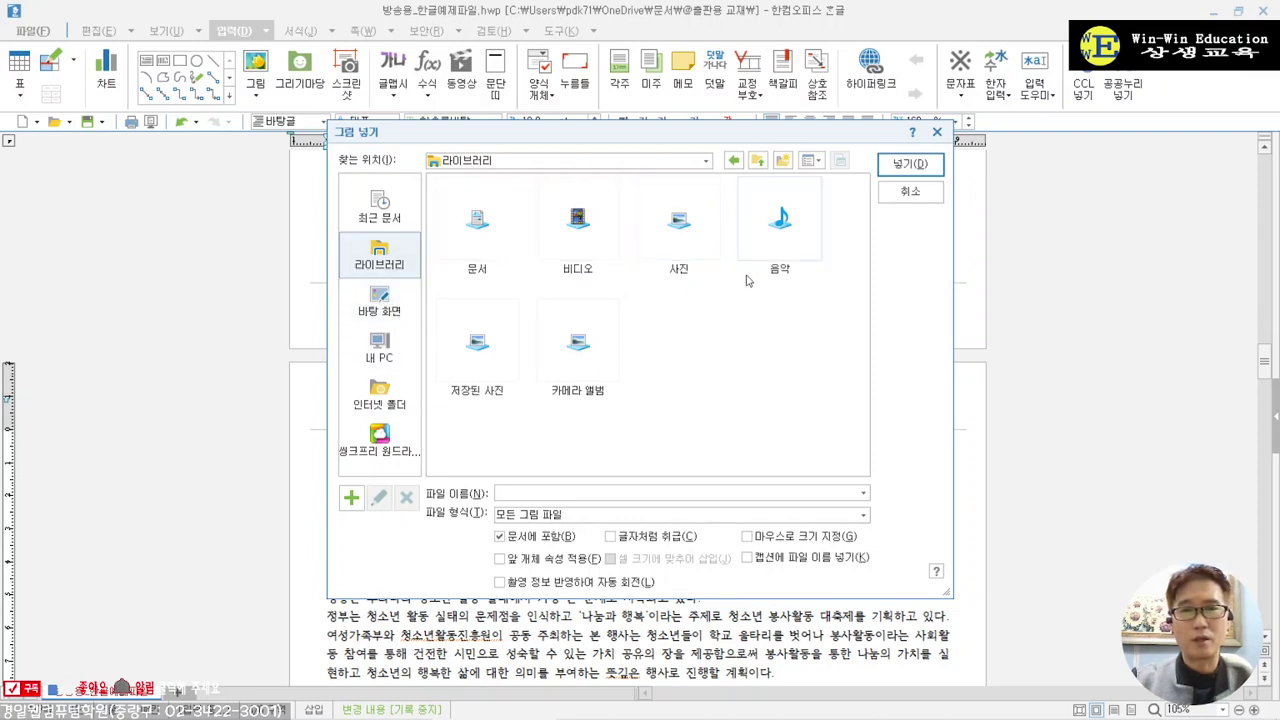
{"action": "double_click", "coordinate": [477, 221]}
{"action": "double_click", "coordinate": [475, 221]}
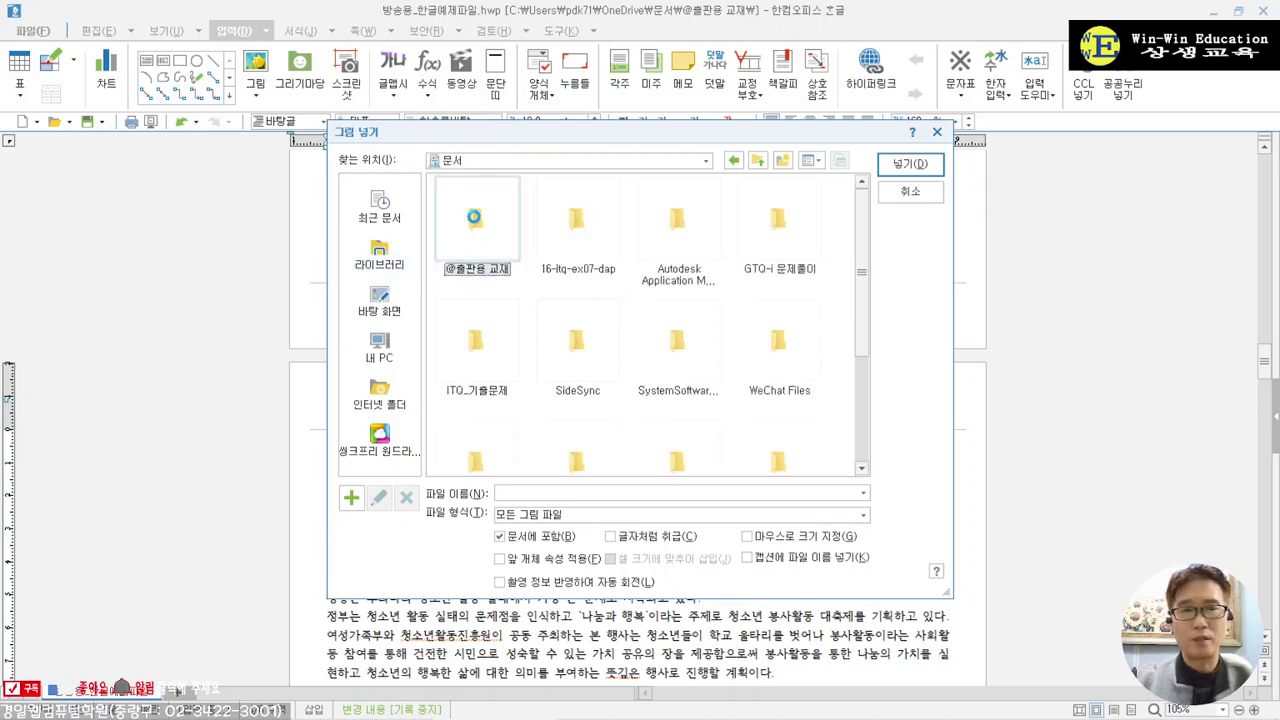
{"action": "double_click", "coordinate": [475, 221]}
{"action": "double_click", "coordinate": [475, 221]}
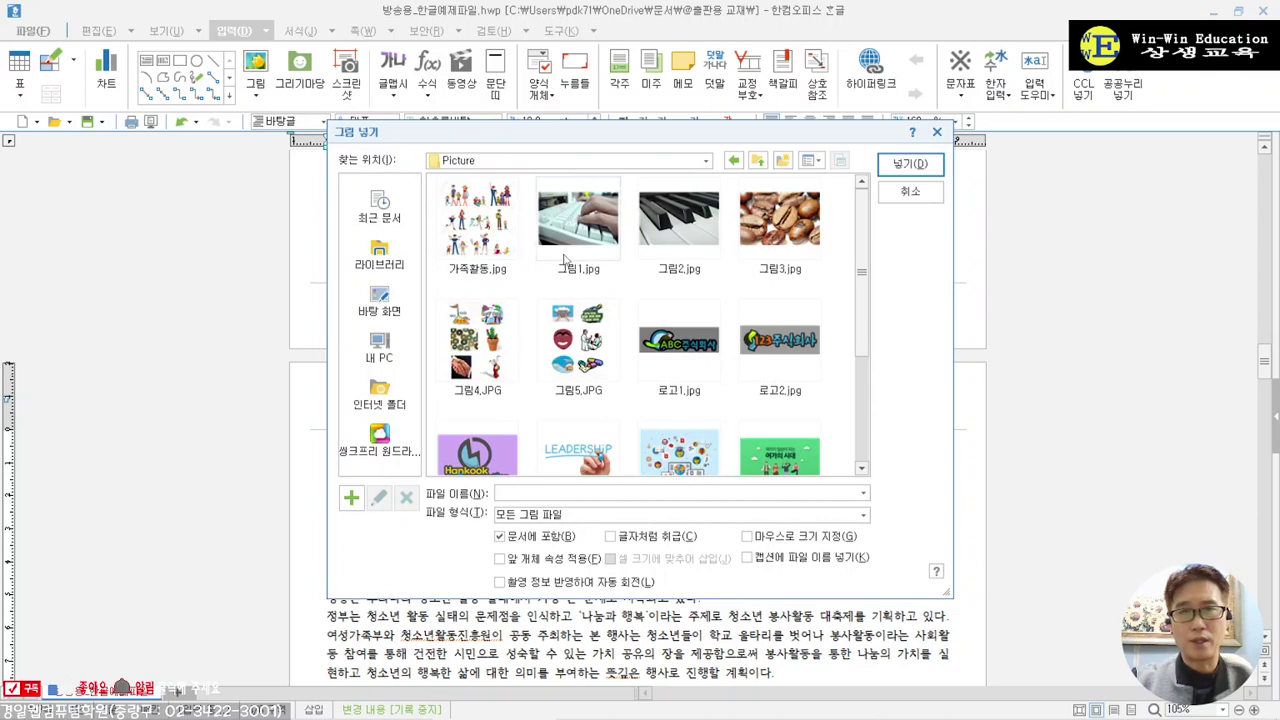
- Browse the images in the Picture folder and insert 그림3.jpg into the practice page's first paragraph
{"action": "left_click_drag", "start_coordinate": [861, 267], "coordinate": [855, 429]}
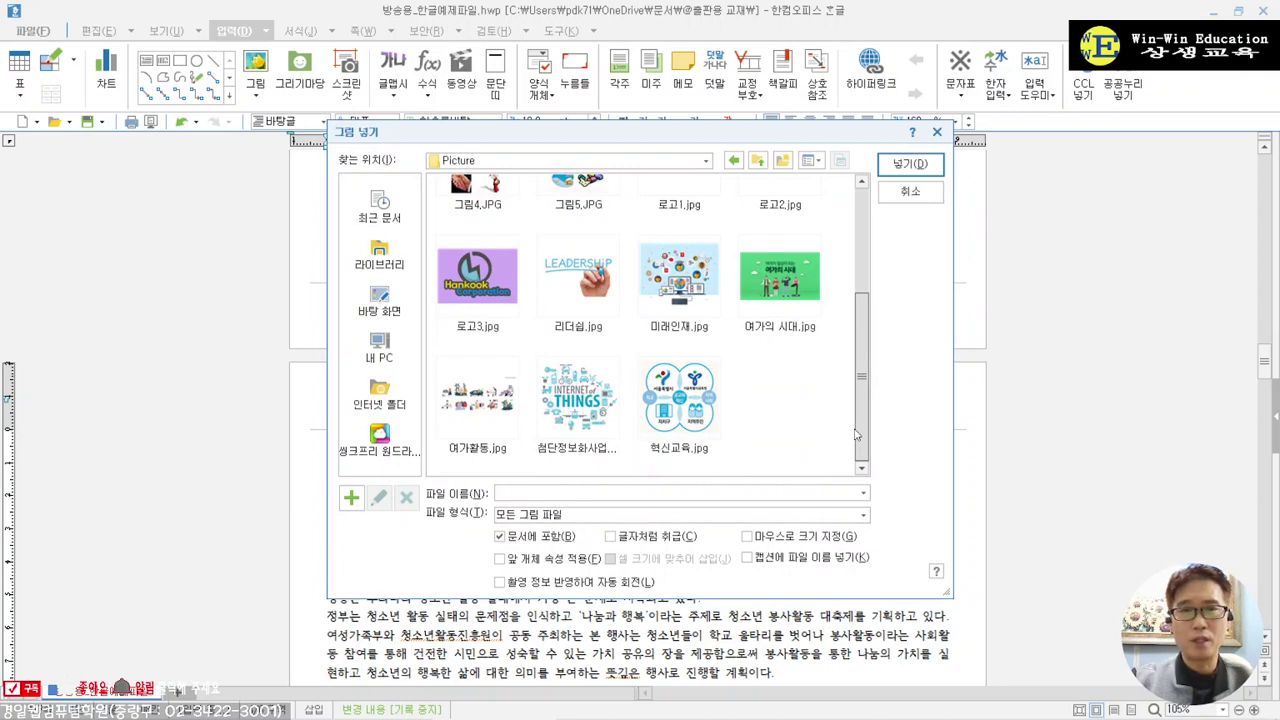
{"action": "left_click_drag", "start_coordinate": [855, 416], "coordinate": [840, 244]}
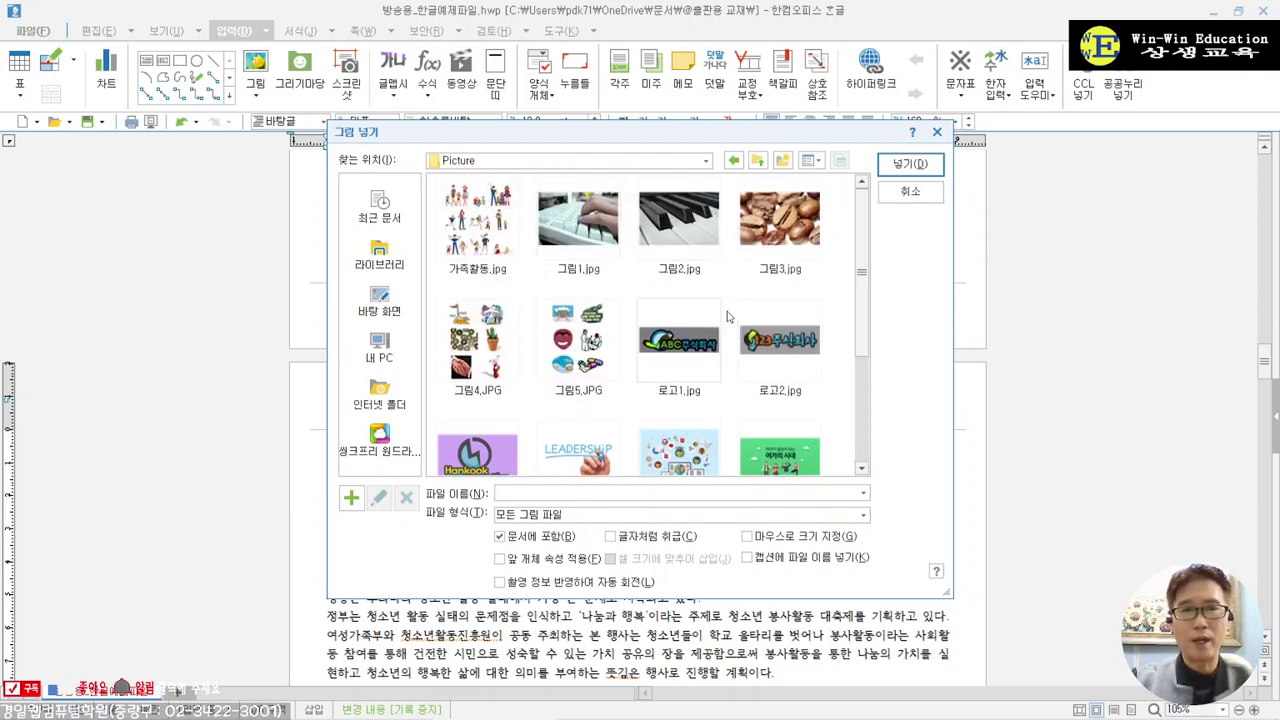
{"action": "left_click", "coordinate": [790, 218]}
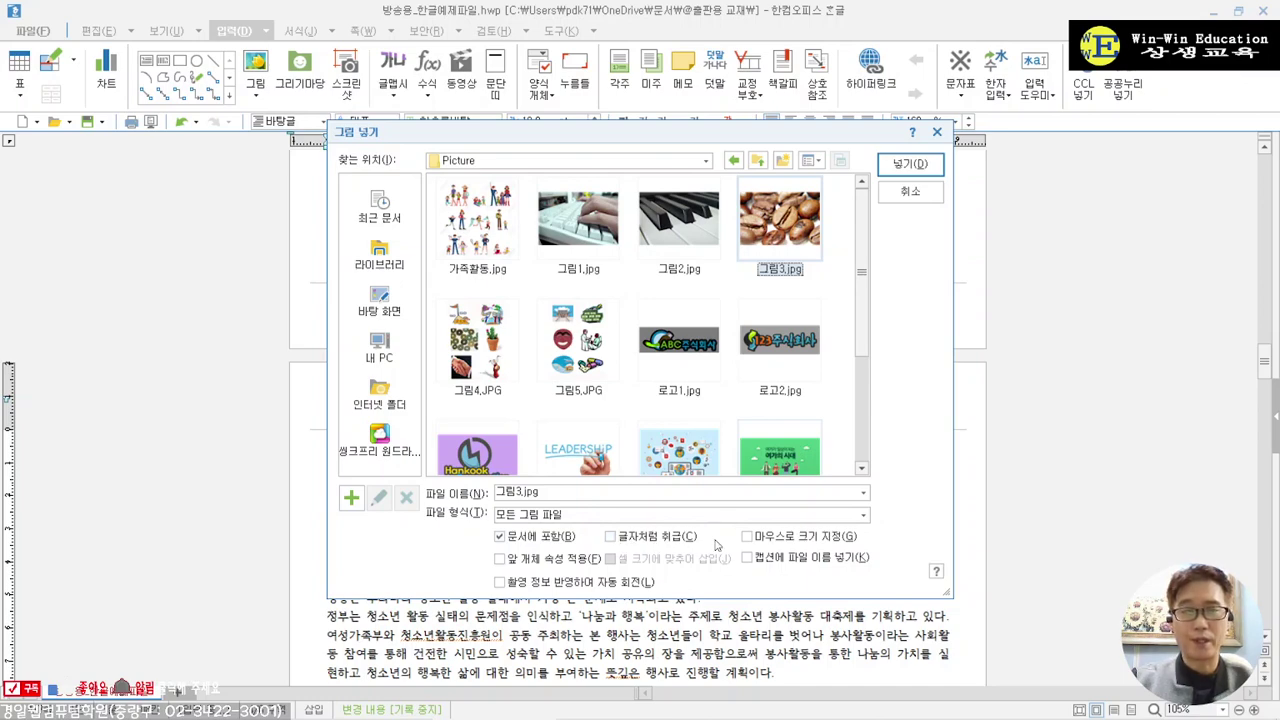
{"action": "left_click", "coordinate": [926, 170]}
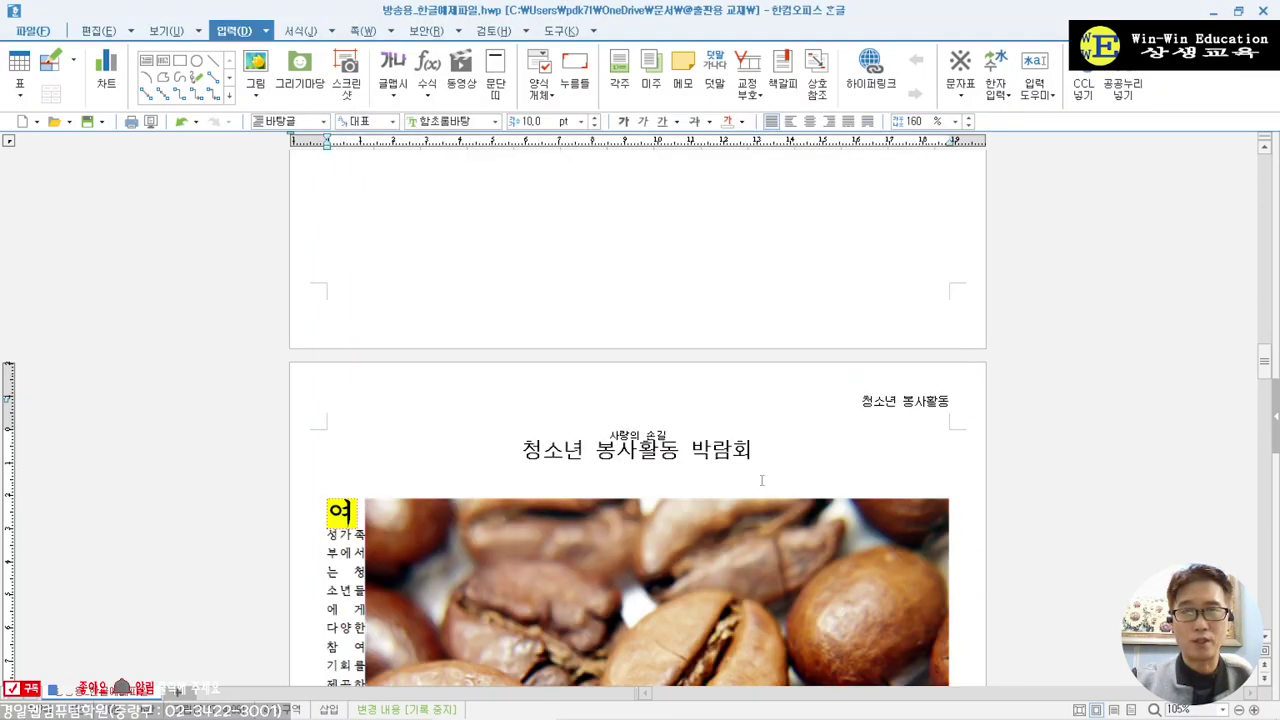
{"action": "scroll", "coordinate": [725, 488], "scroll_direction": "down", "scroll_amount": 5}
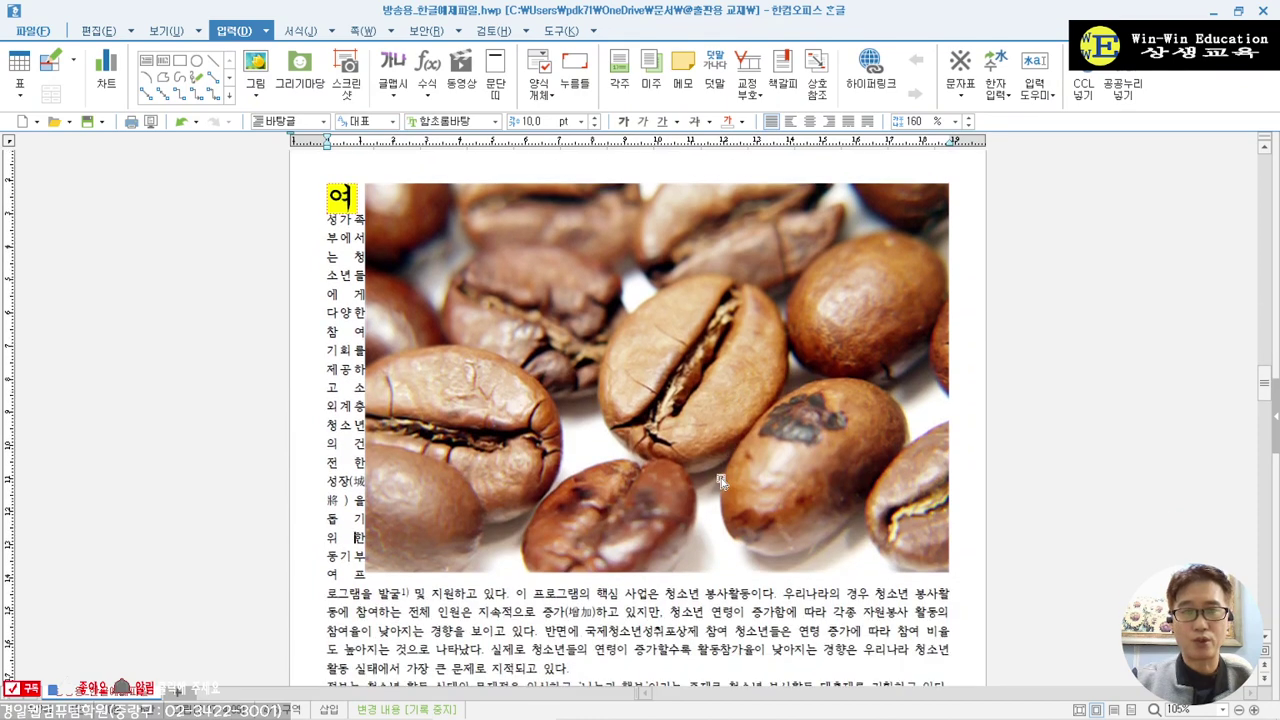
- Check the sample page's picture size note, and set the practice page's coffee bean picture to 40 mm wide and 30 mm high
{"action": "scroll", "coordinate": [722, 483], "scroll_direction": "down", "scroll_amount": 20}
{"action": "scroll", "coordinate": [737, 465], "scroll_direction": "down", "scroll_amount": 3}
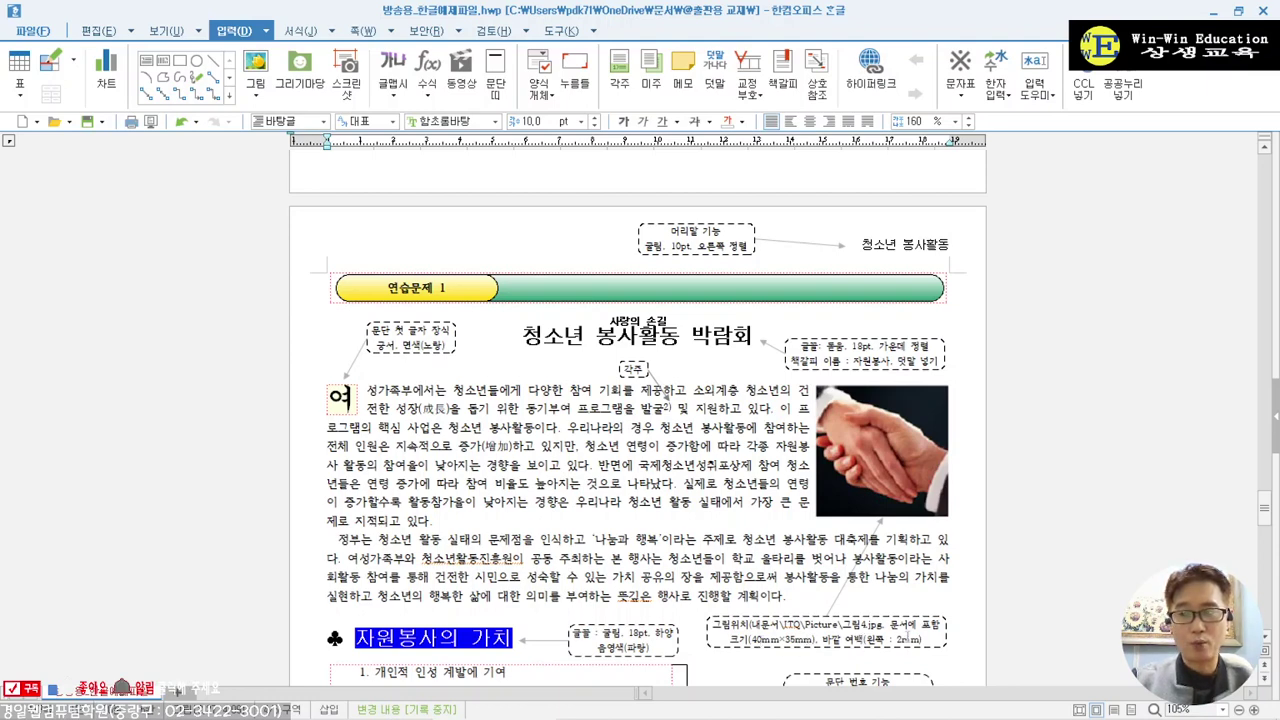
{"action": "scroll", "coordinate": [765, 515], "scroll_direction": "up", "scroll_amount": 20}
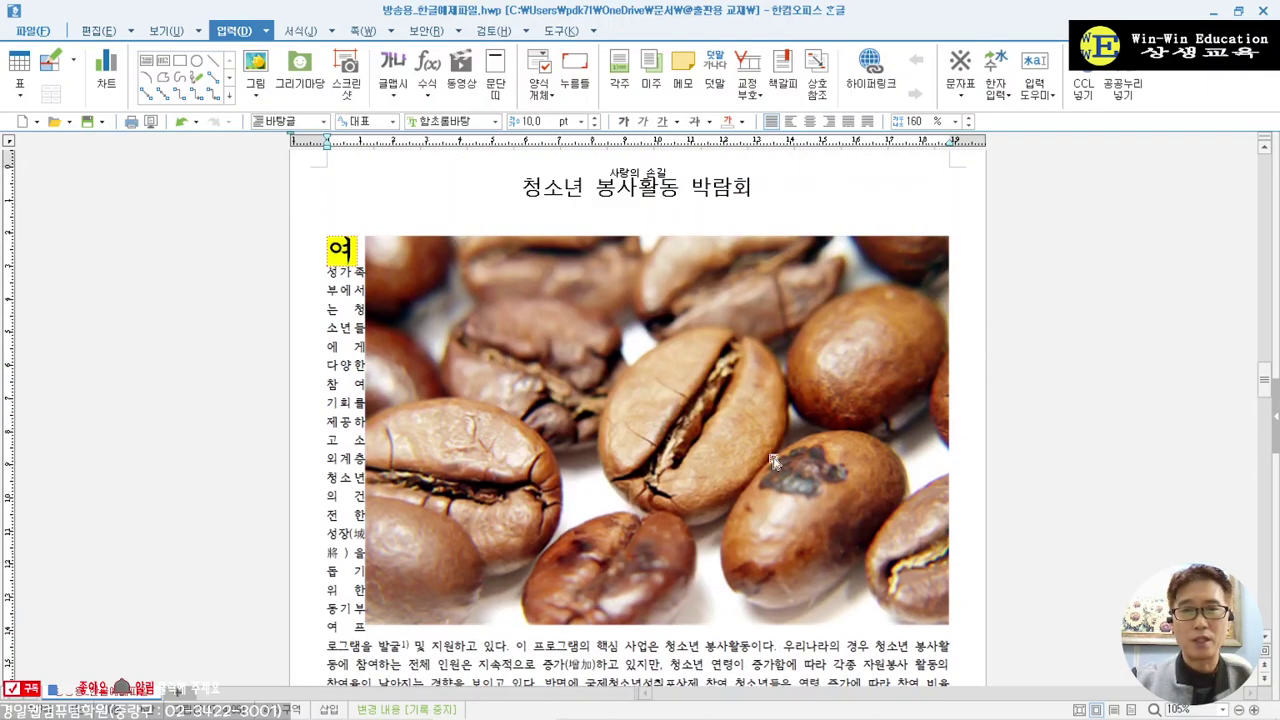
{"action": "double_click", "coordinate": [760, 376]}
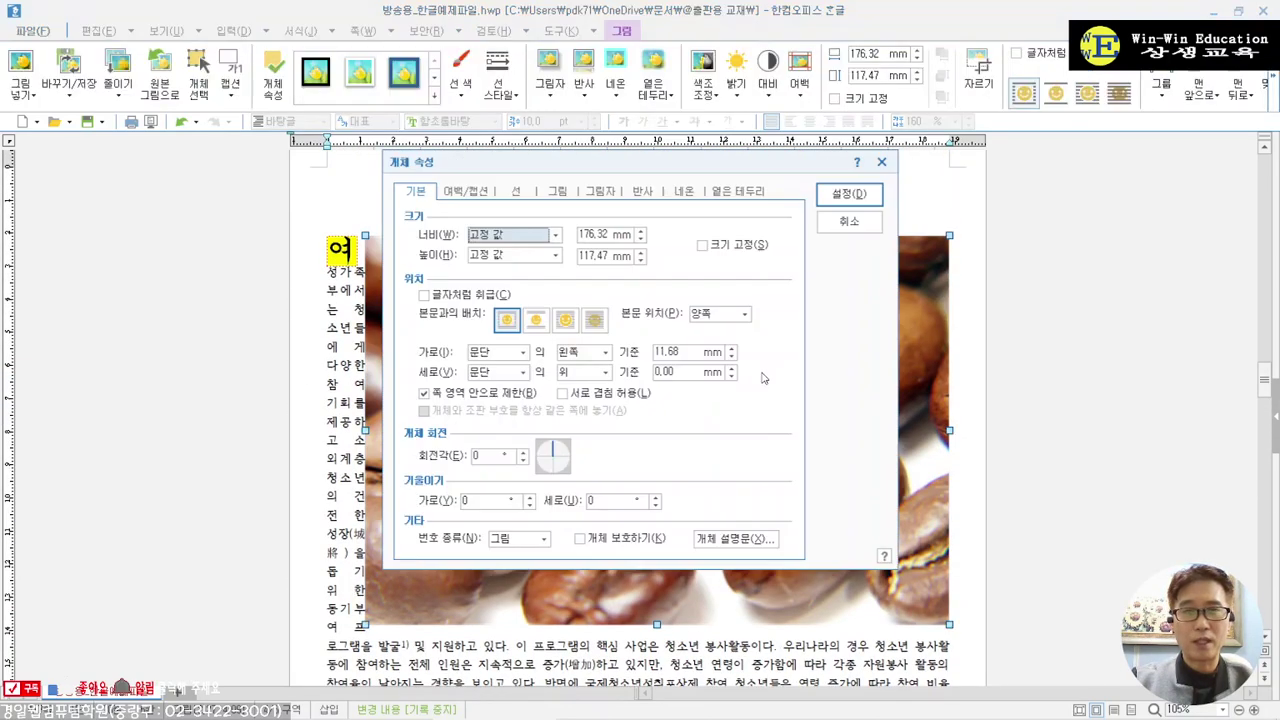
{"action": "left_click", "coordinate": [641, 231]}
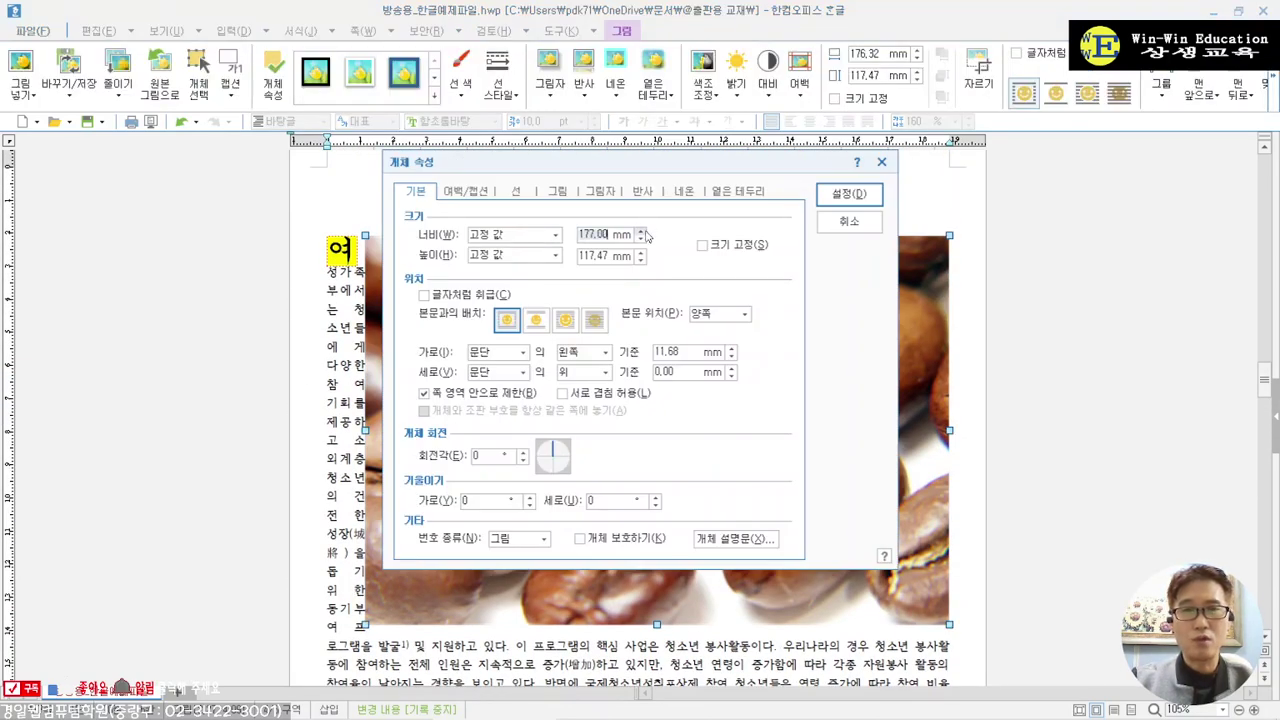
{"action": "type", "text": "40"}
{"action": "left_click", "coordinate": [643, 251]}
{"action": "type", "text": "30"}
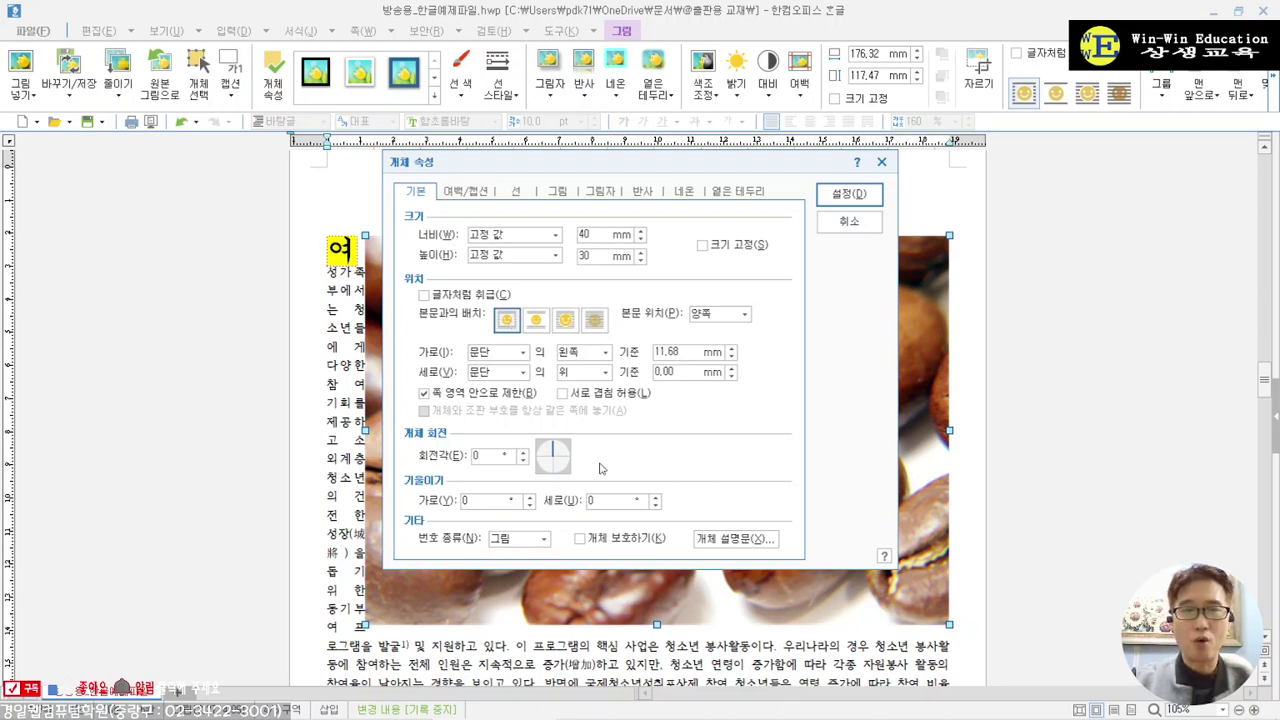
- Set the picture's left outer margin to 2 mm, apply the properties, and move the picture to the right end of the first paragraph
{"action": "left_click", "coordinate": [463, 196]}
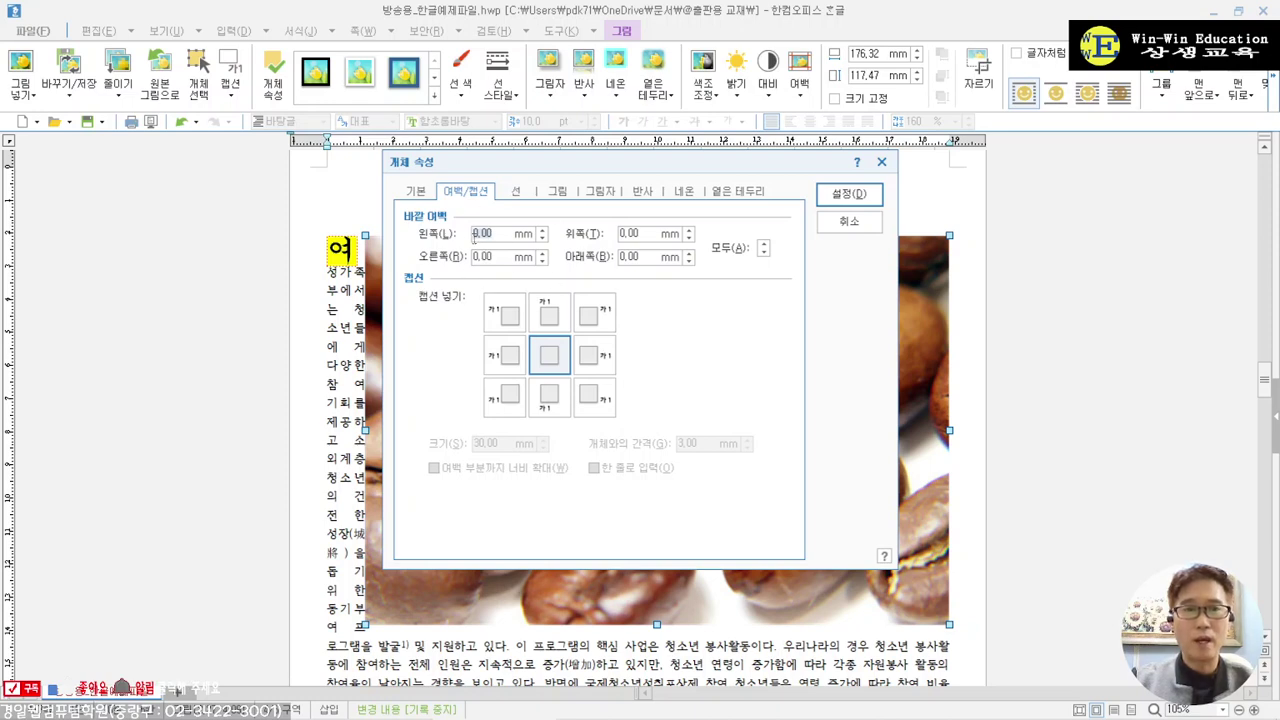
{"action": "double_click", "coordinate": [542, 230]}
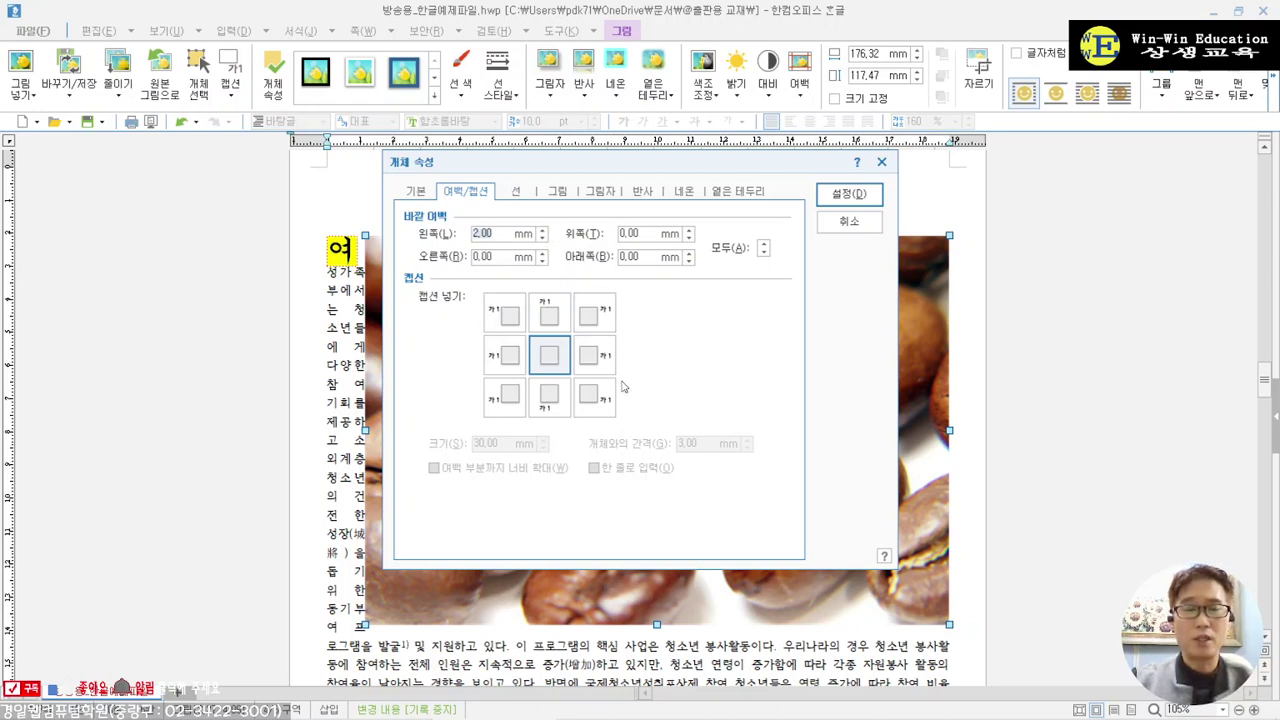
{"action": "left_click", "coordinate": [855, 197]}
{"action": "left_click_drag", "start_coordinate": [443, 292], "coordinate": [882, 300]}
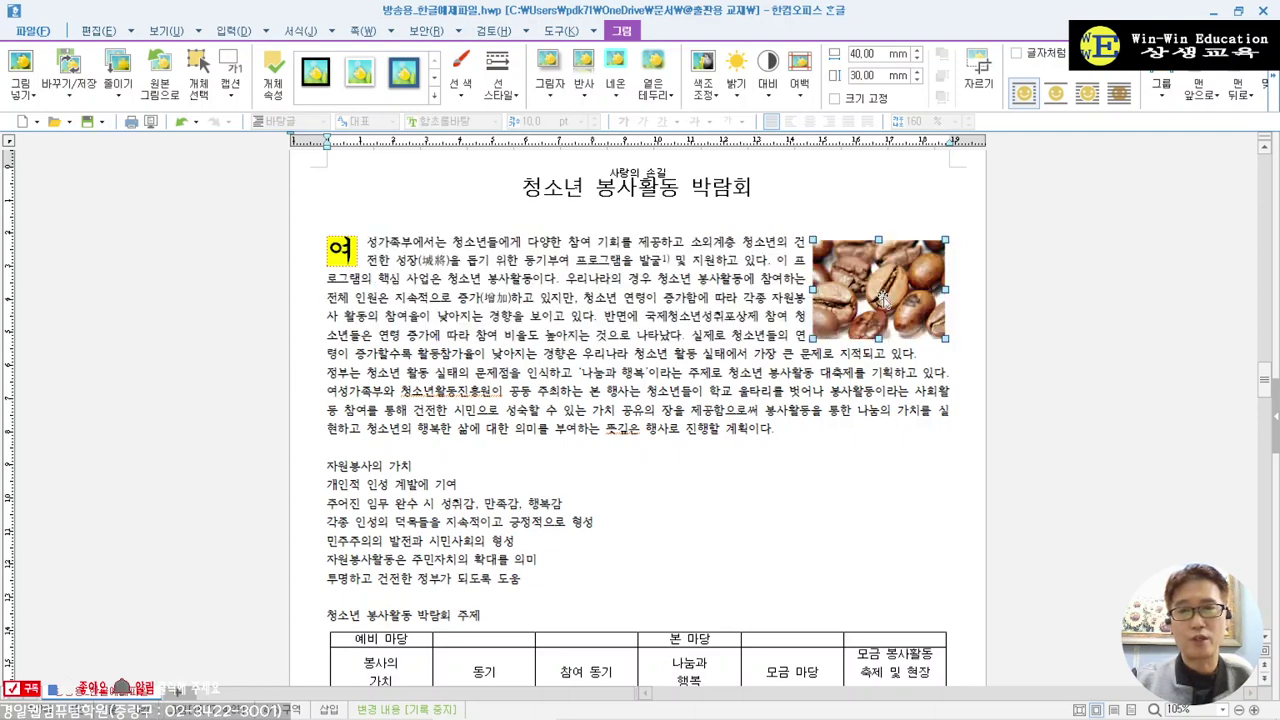
- Compare the picture's placement with the sample page and try nudging it sideways in small increments
{"action": "scroll", "coordinate": [788, 420], "scroll_direction": "down", "scroll_amount": 10}
{"action": "scroll", "coordinate": [788, 420], "scroll_direction": "down", "scroll_amount": 3}
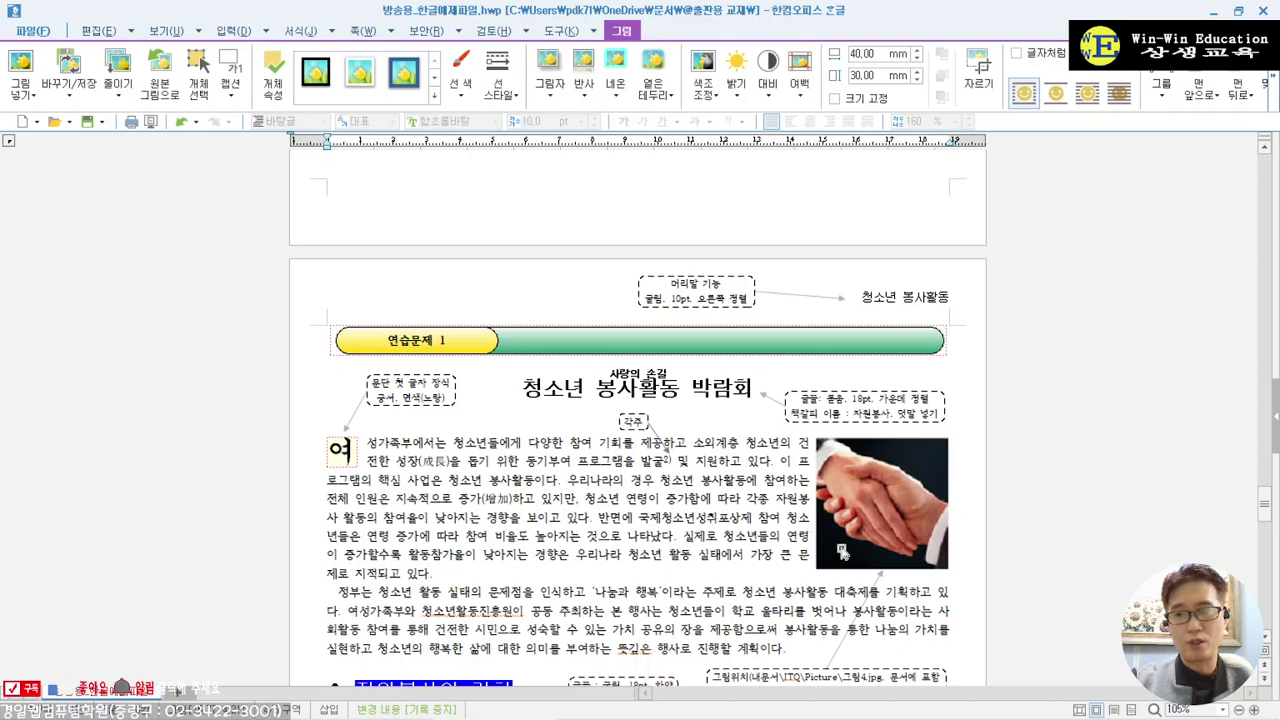
{"action": "scroll", "coordinate": [800, 480], "scroll_direction": "up", "scroll_amount": 12}
{"action": "scroll", "coordinate": [790, 397], "scroll_direction": "up", "scroll_amount": 6}
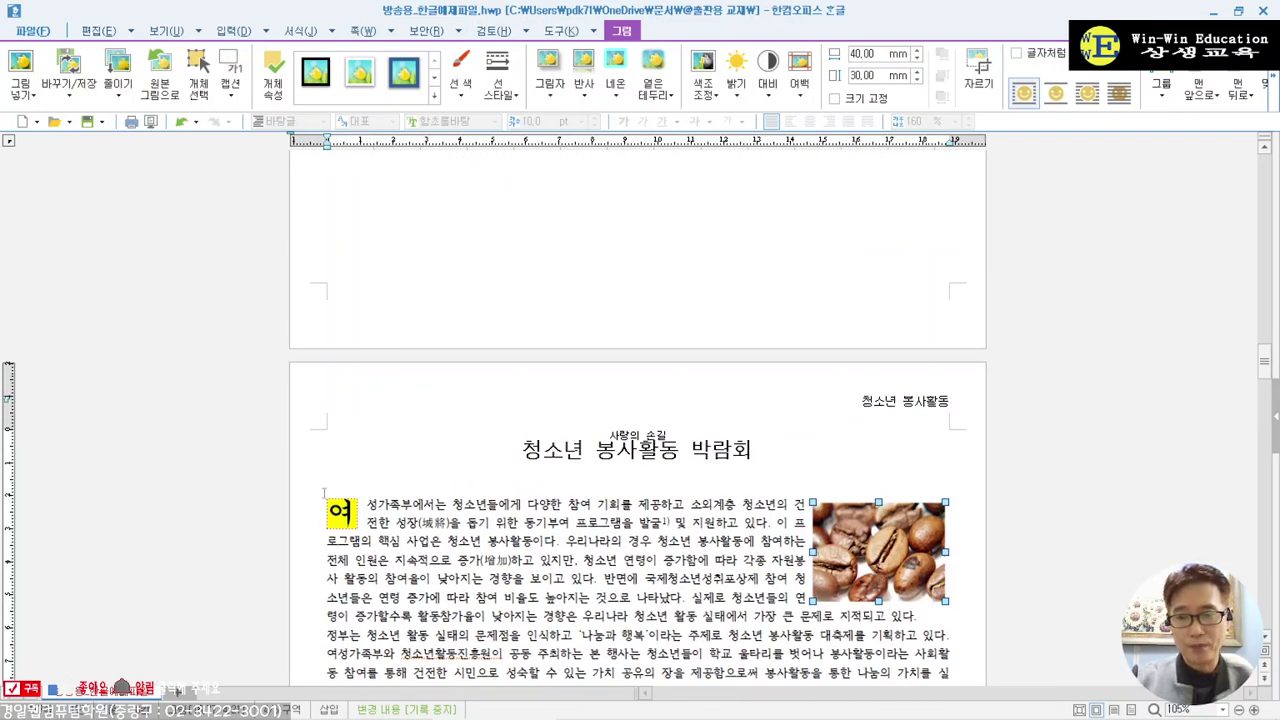
{"action": "key", "text": "Right"}
{"action": "key", "text": "Right"}
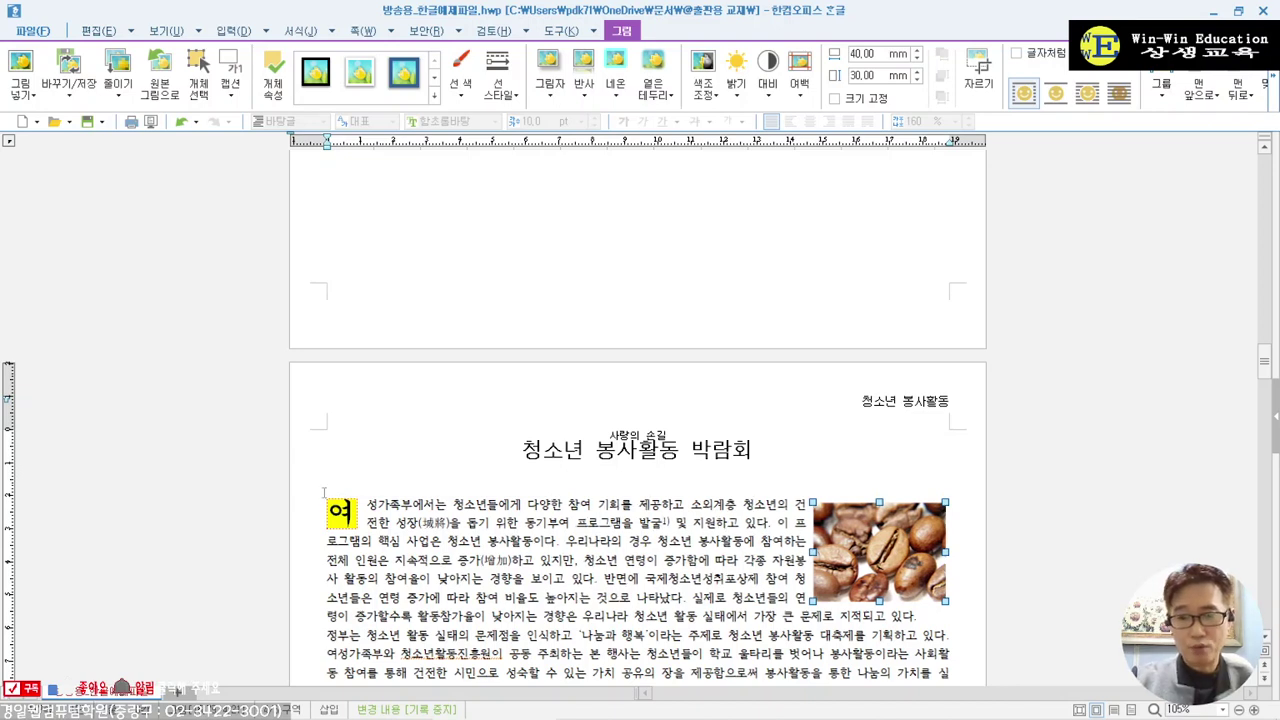
{"action": "key", "text": "Left"}
{"action": "key", "text": "Left"}
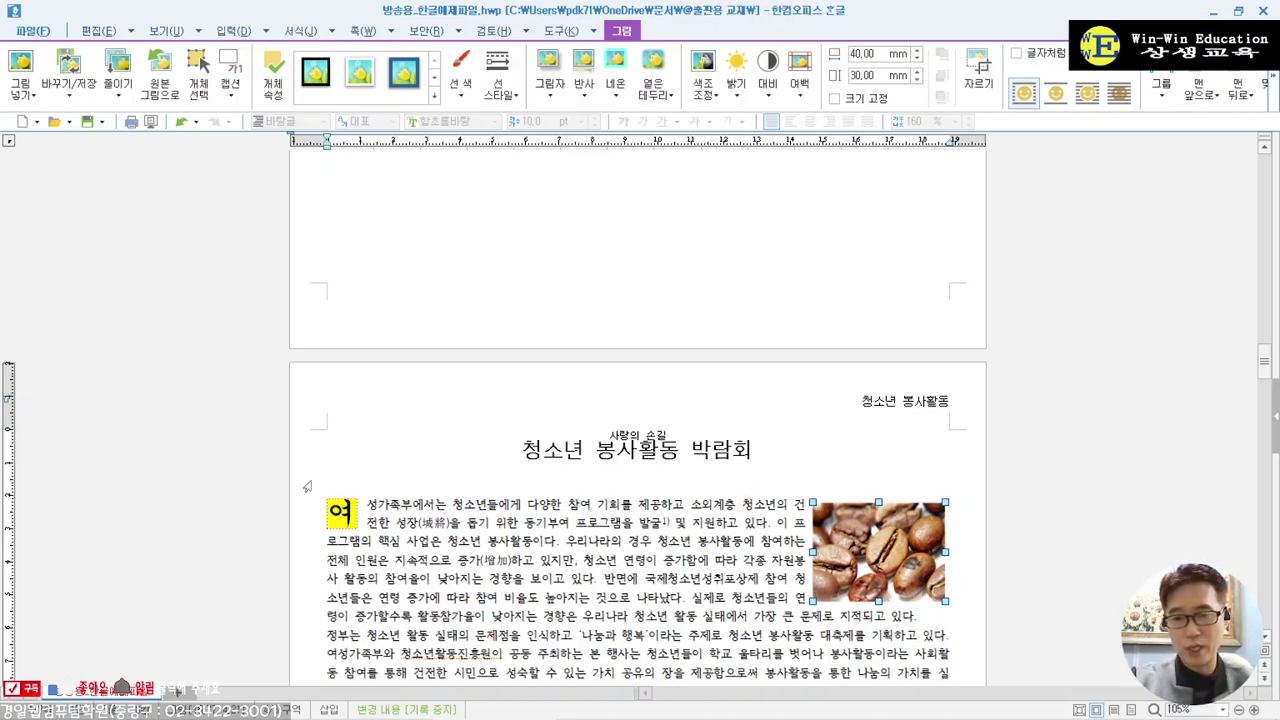
{"action": "key", "text": "Right"}
{"action": "key", "text": "Left"}
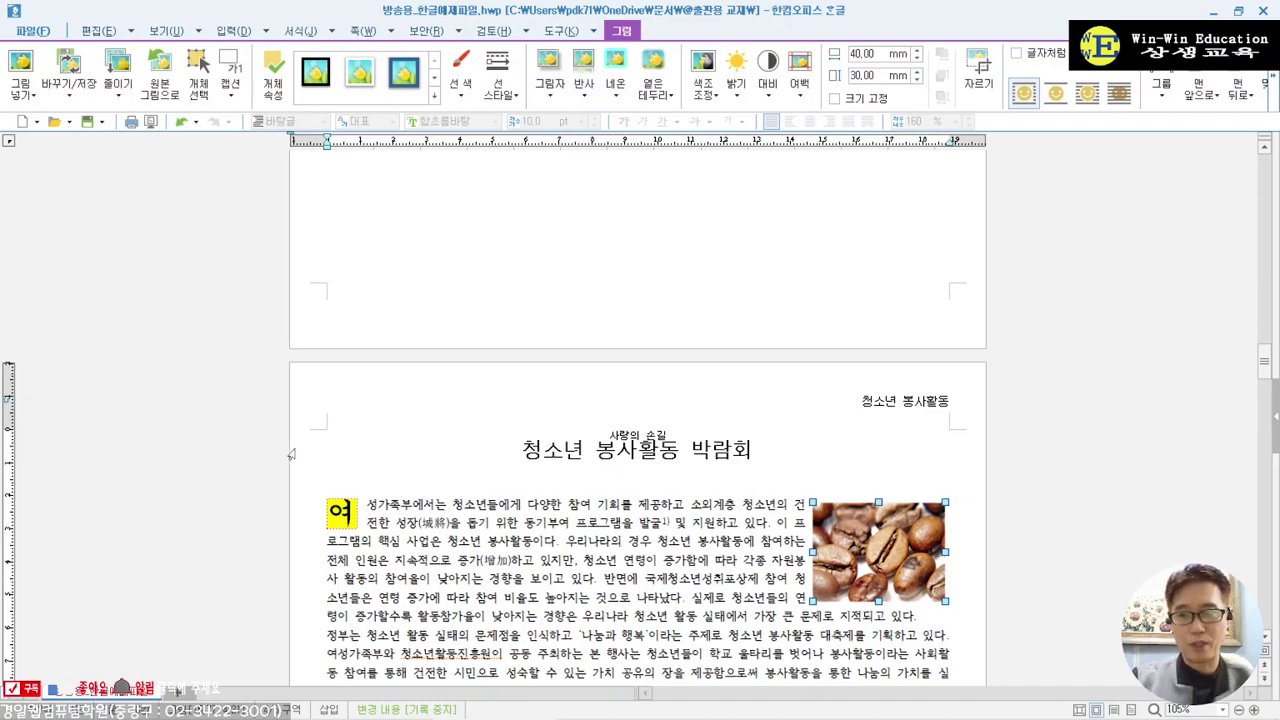
- Examine how the first line of the second paragraph, beginning with 정부는, is indented on the sample page
{"action": "scroll", "coordinate": [637, 372], "scroll_direction": "down", "scroll_amount": 1}
{"action": "scroll", "coordinate": [676, 372], "scroll_direction": "down", "scroll_amount": 1}
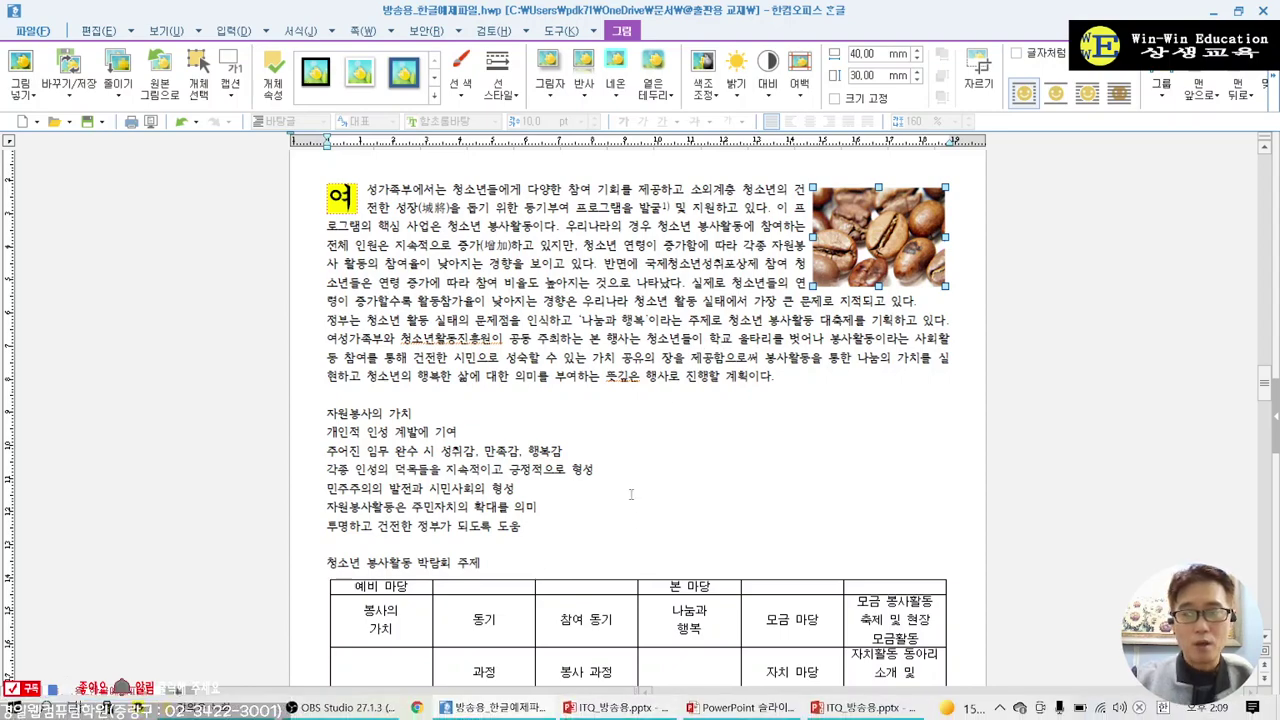
{"action": "scroll", "coordinate": [615, 390], "scroll_direction": "down", "scroll_amount": 10}
{"action": "scroll", "coordinate": [612, 385], "scroll_direction": "down", "scroll_amount": 15}
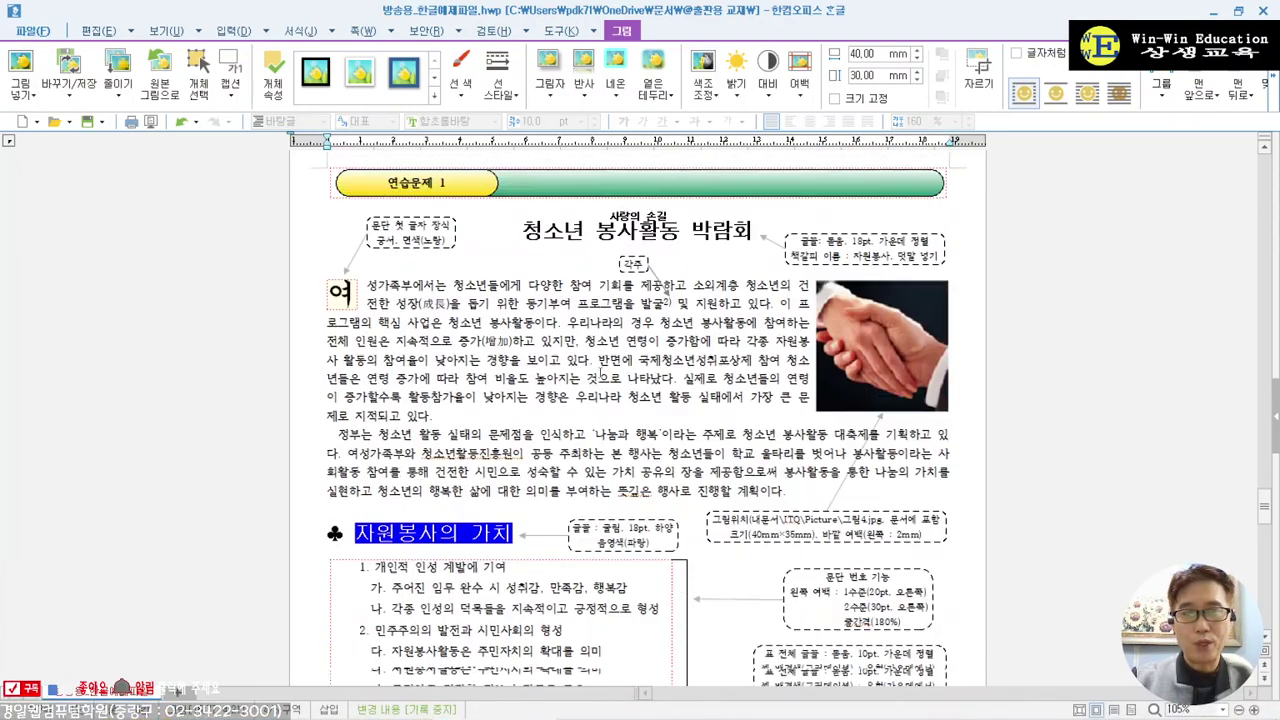
{"action": "left_click", "coordinate": [350, 398]}
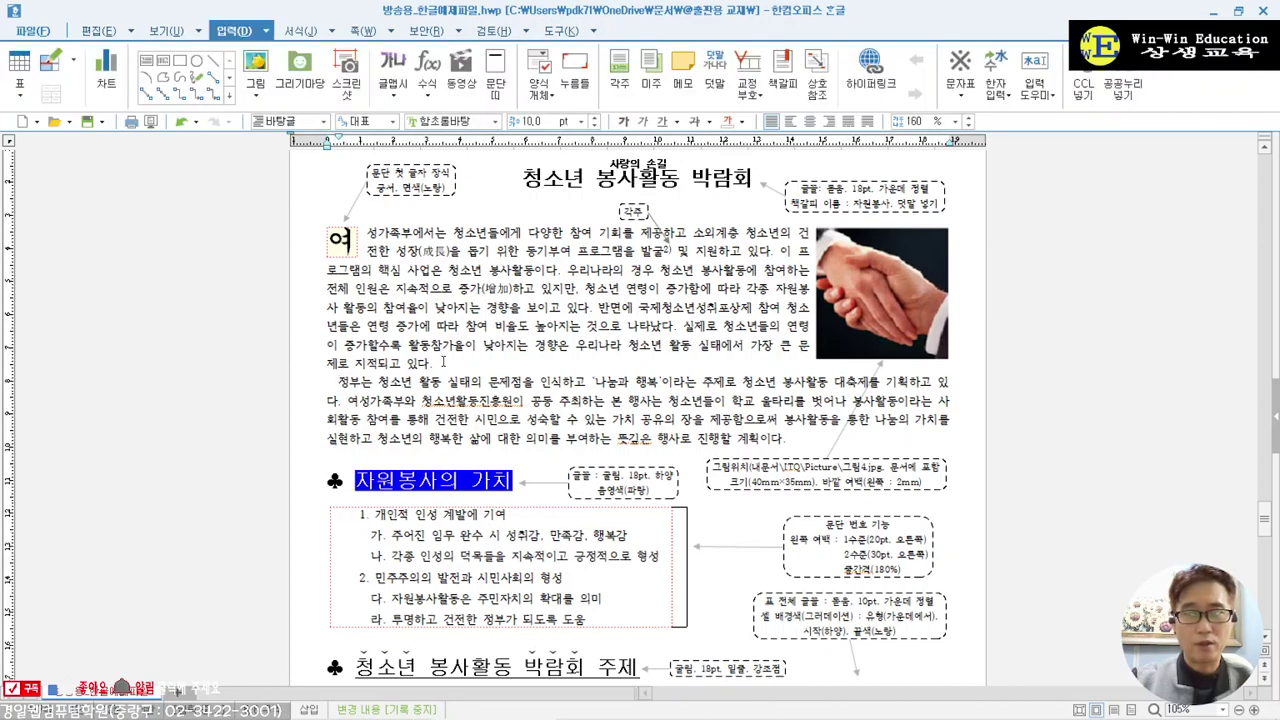
{"action": "left_click", "coordinate": [340, 381]}
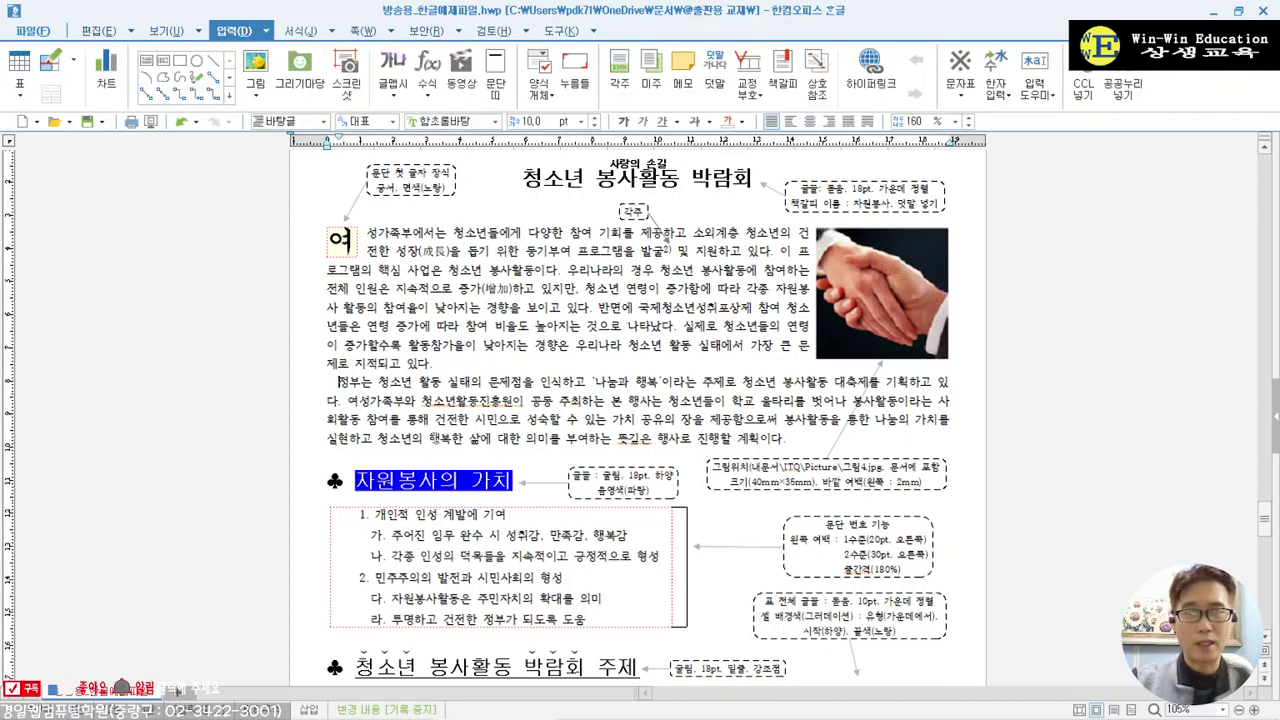
{"action": "key", "text": "Left"}
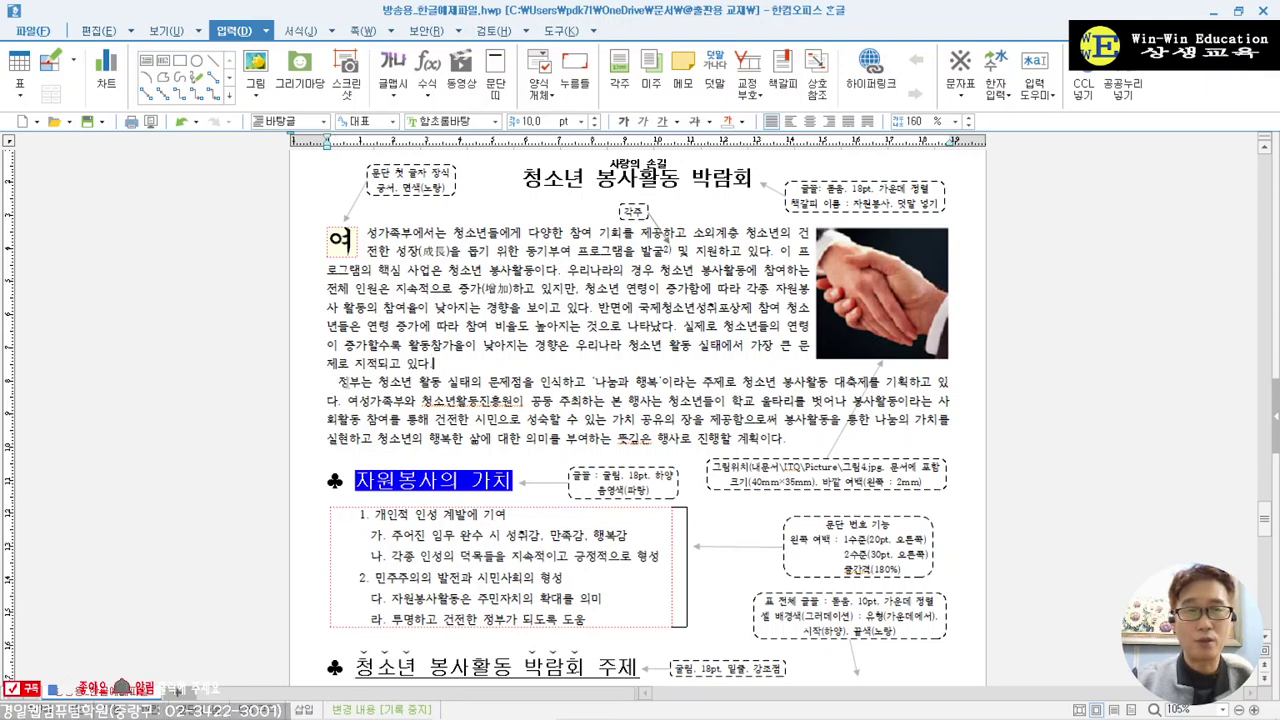
{"action": "left_click", "coordinate": [340, 381]}
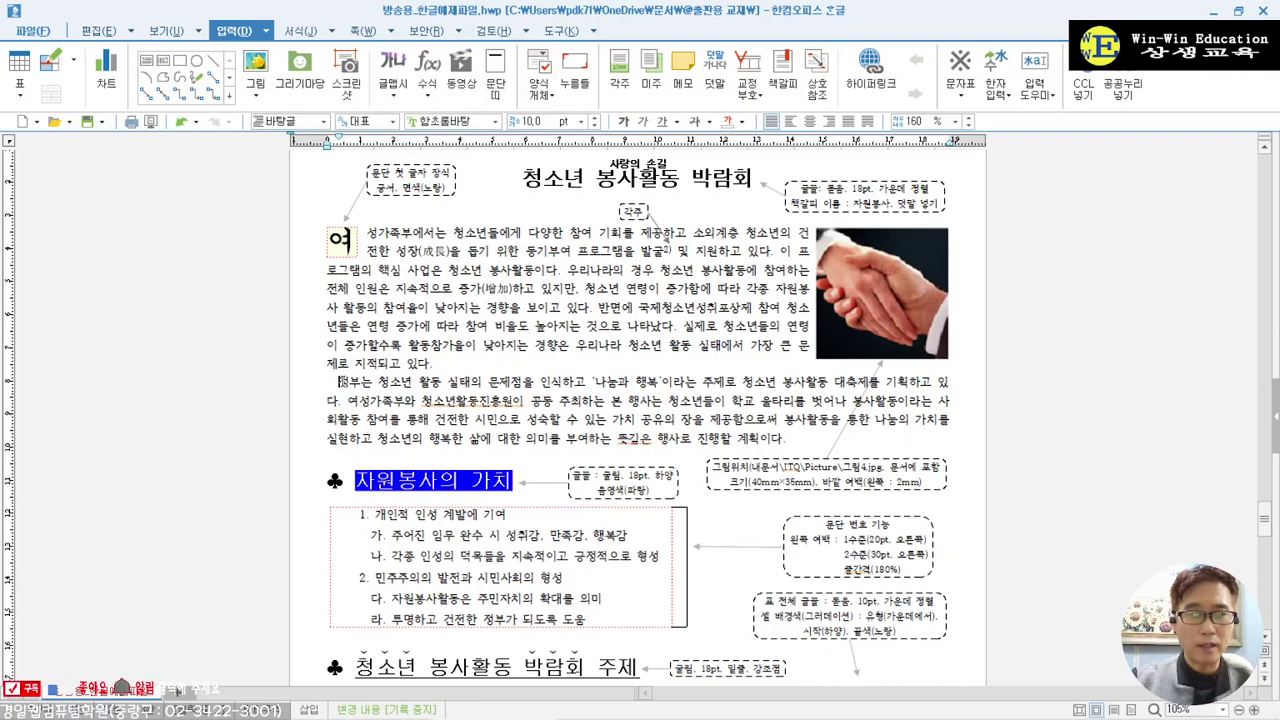
{"action": "left_click", "coordinate": [390, 393]}
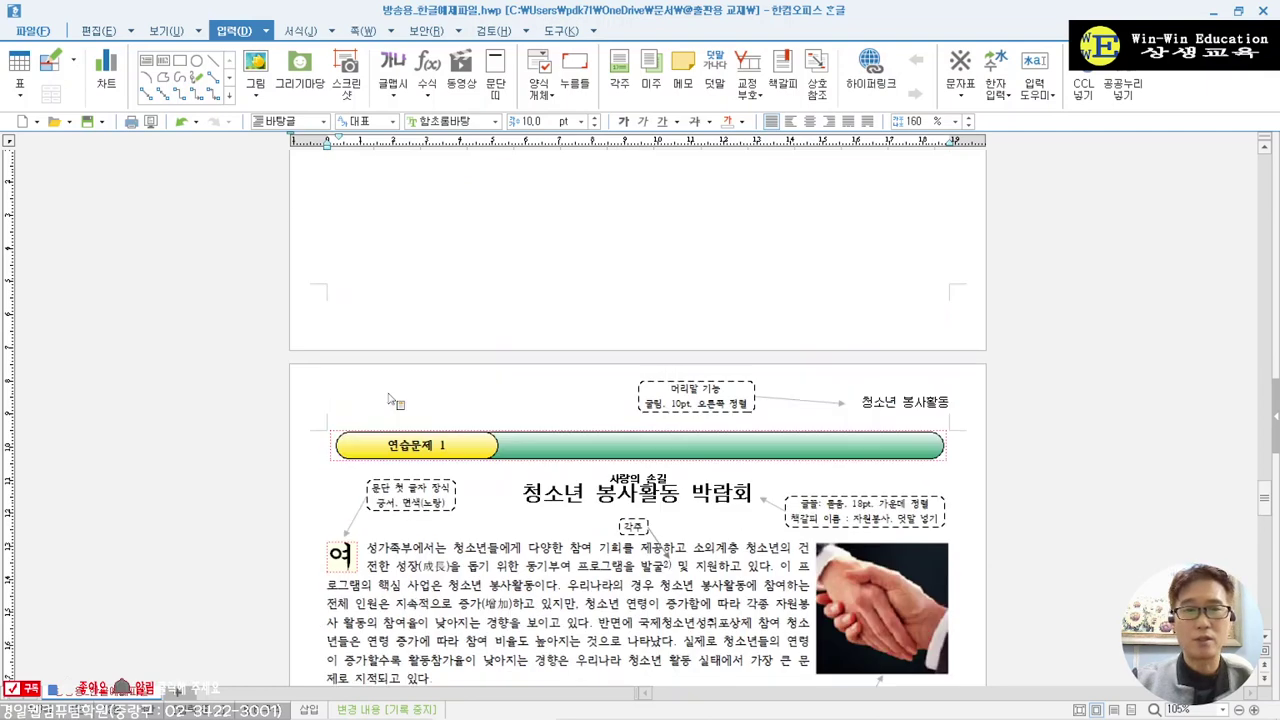
- Apply a 10 pt first-line indent (들여쓰기) to the practice page's second paragraph, beginning with 정부는
{"action": "scroll", "coordinate": [388, 390], "scroll_direction": "up", "scroll_amount": 10}
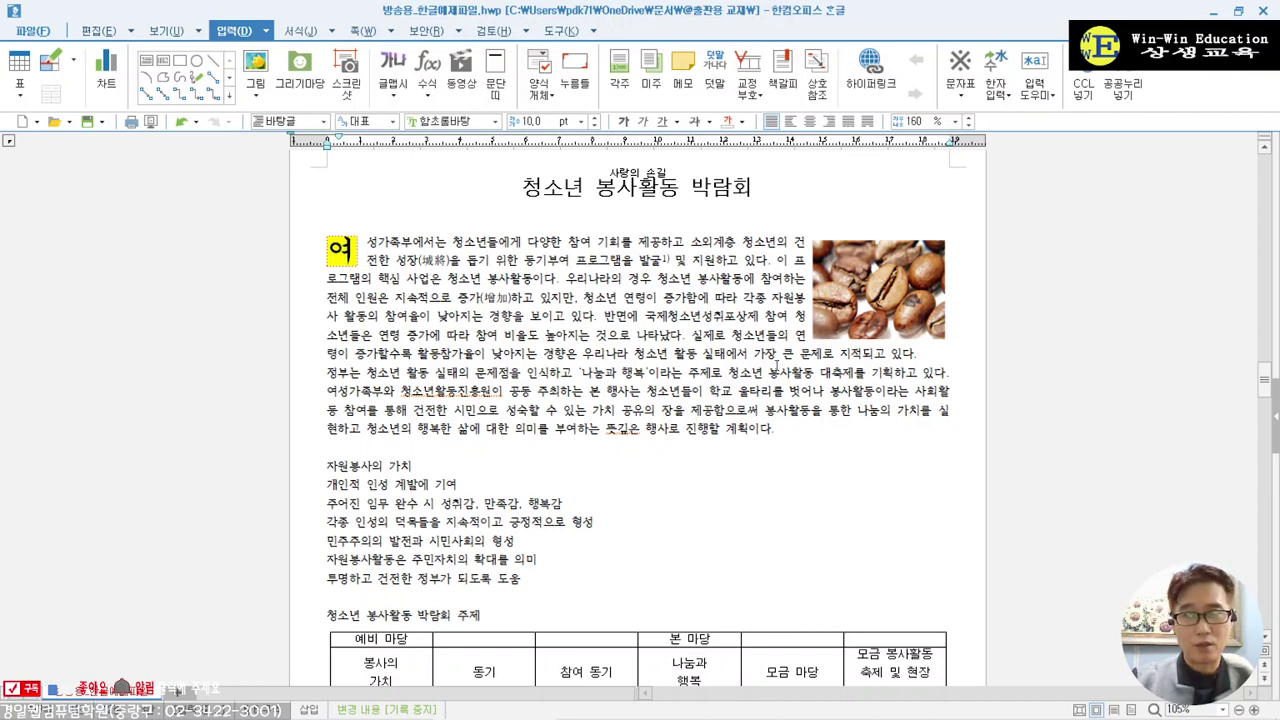
{"action": "left_click", "coordinate": [331, 373]}
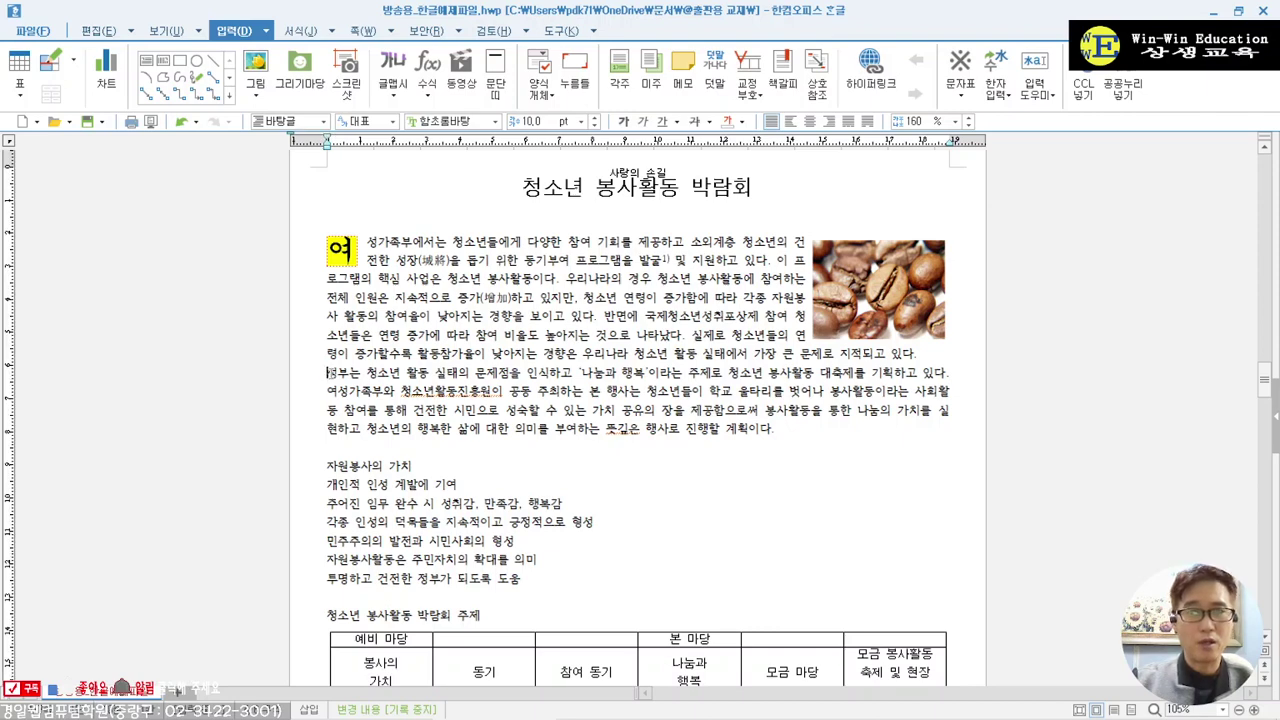
{"action": "right_click", "coordinate": [331, 373]}
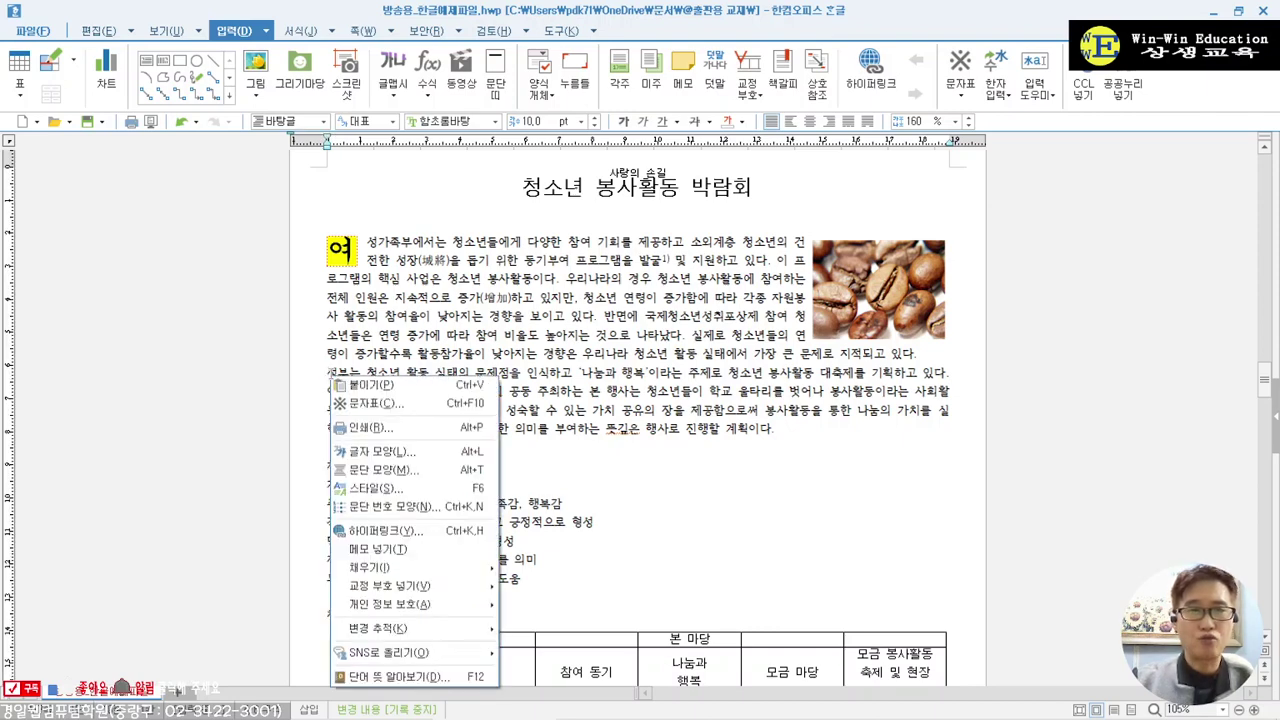
{"action": "left_click", "coordinate": [385, 472]}
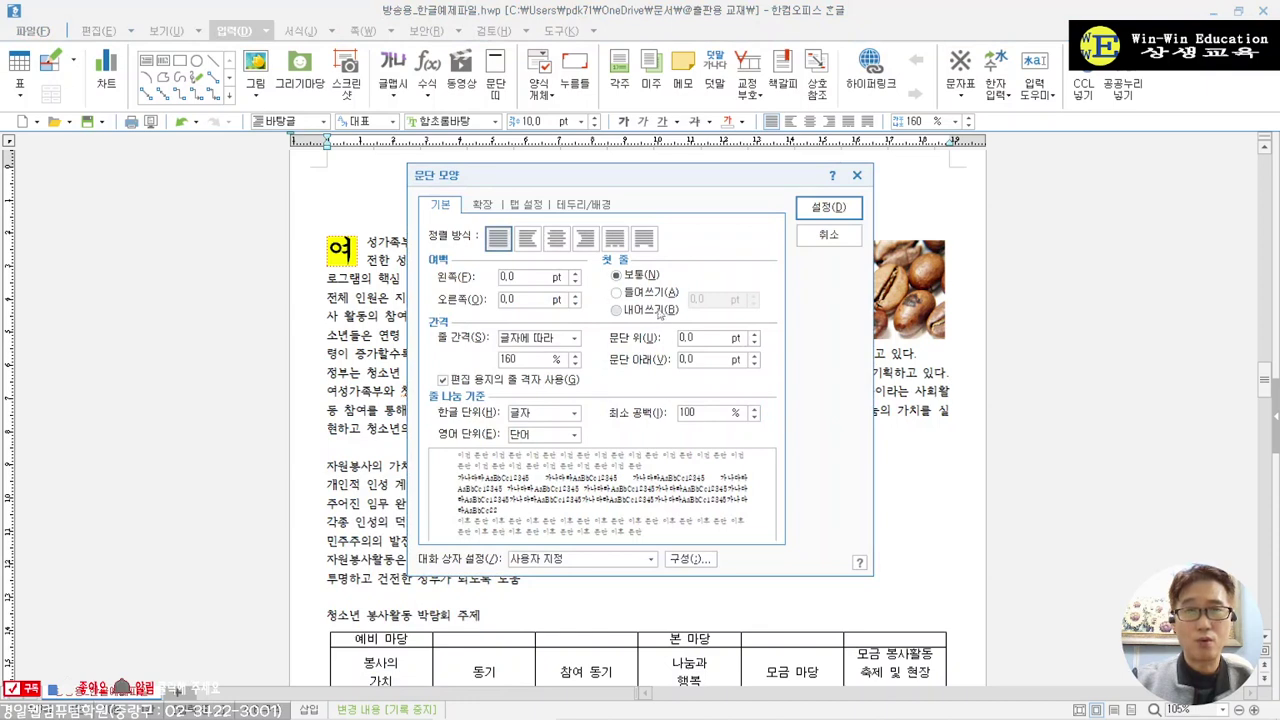
{"action": "left_click", "coordinate": [655, 293]}
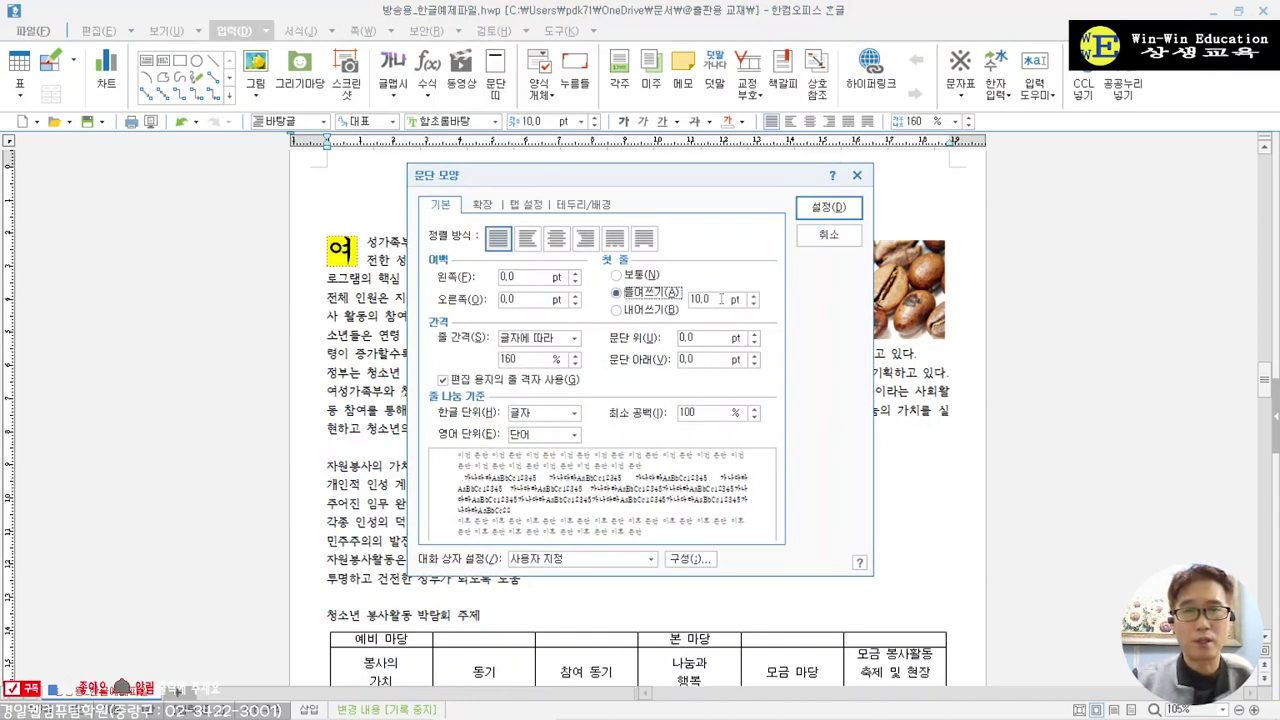
{"action": "left_click", "coordinate": [827, 208]}
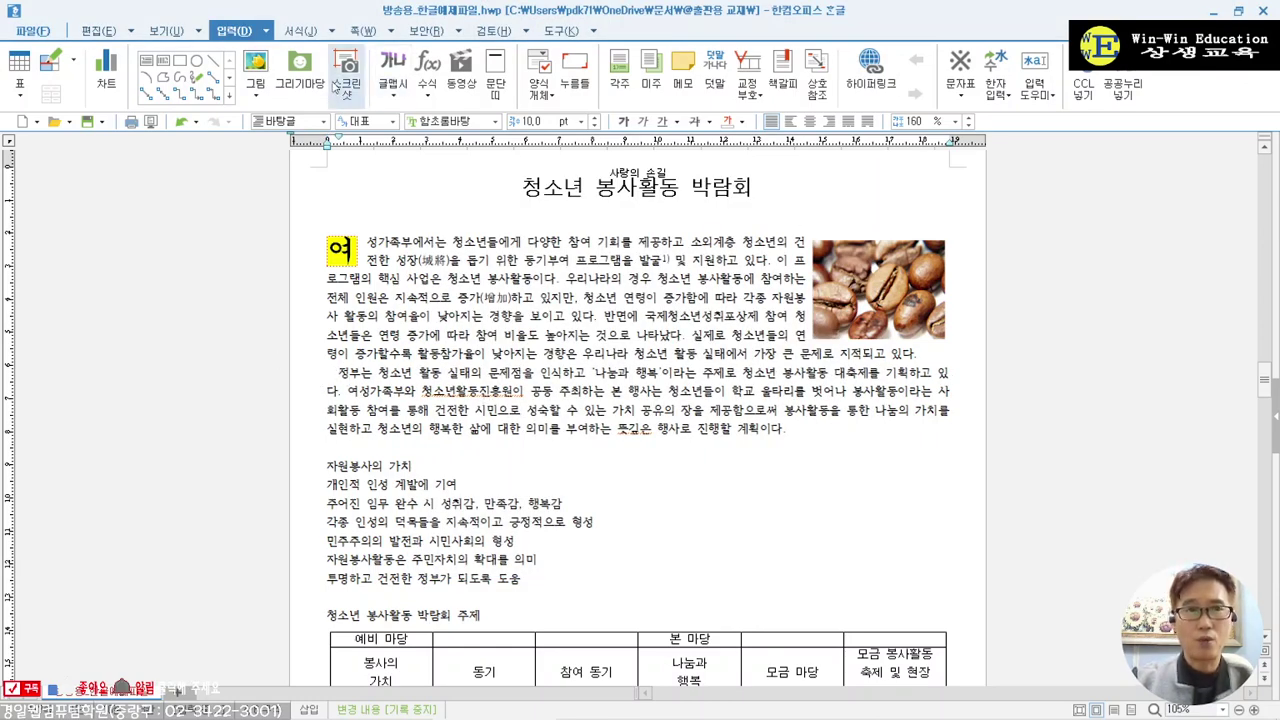
- Reopen the same paragraph's shape settings to review the first-line indent and confirm them
{"action": "left_click", "coordinate": [334, 32]}
{"action": "left_click", "coordinate": [330, 67]}
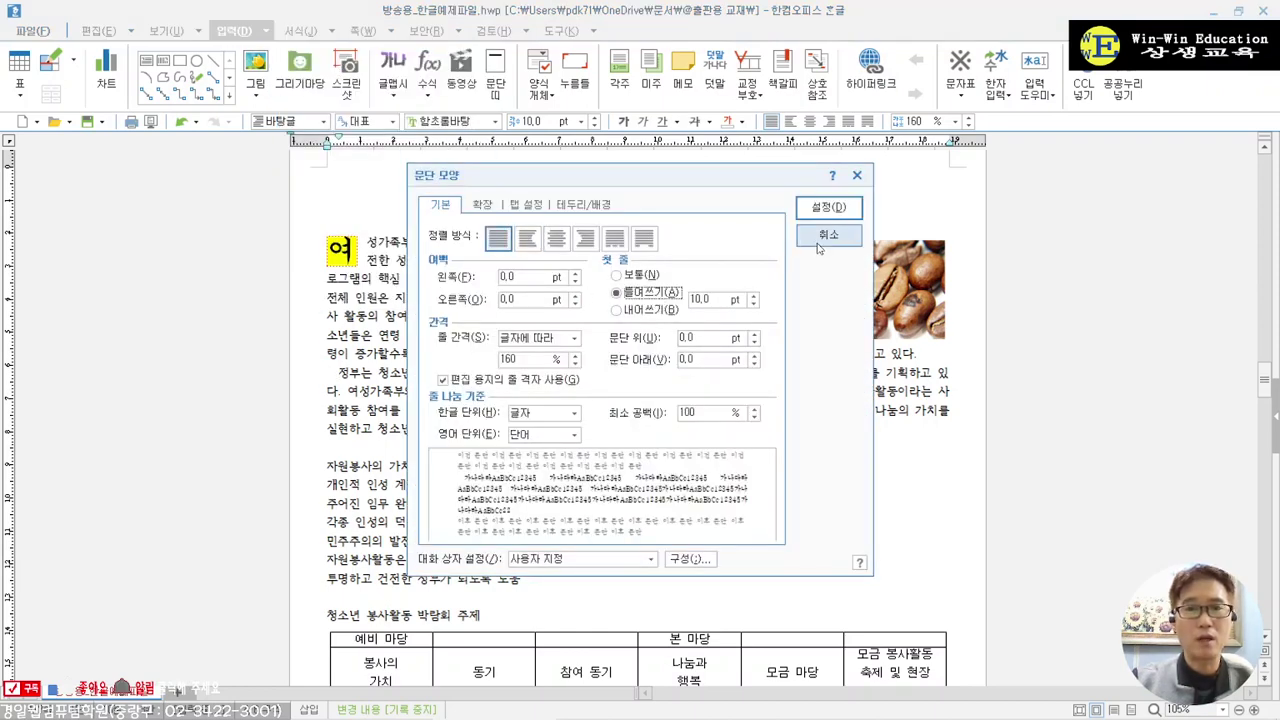
{"action": "left_click", "coordinate": [828, 207]}
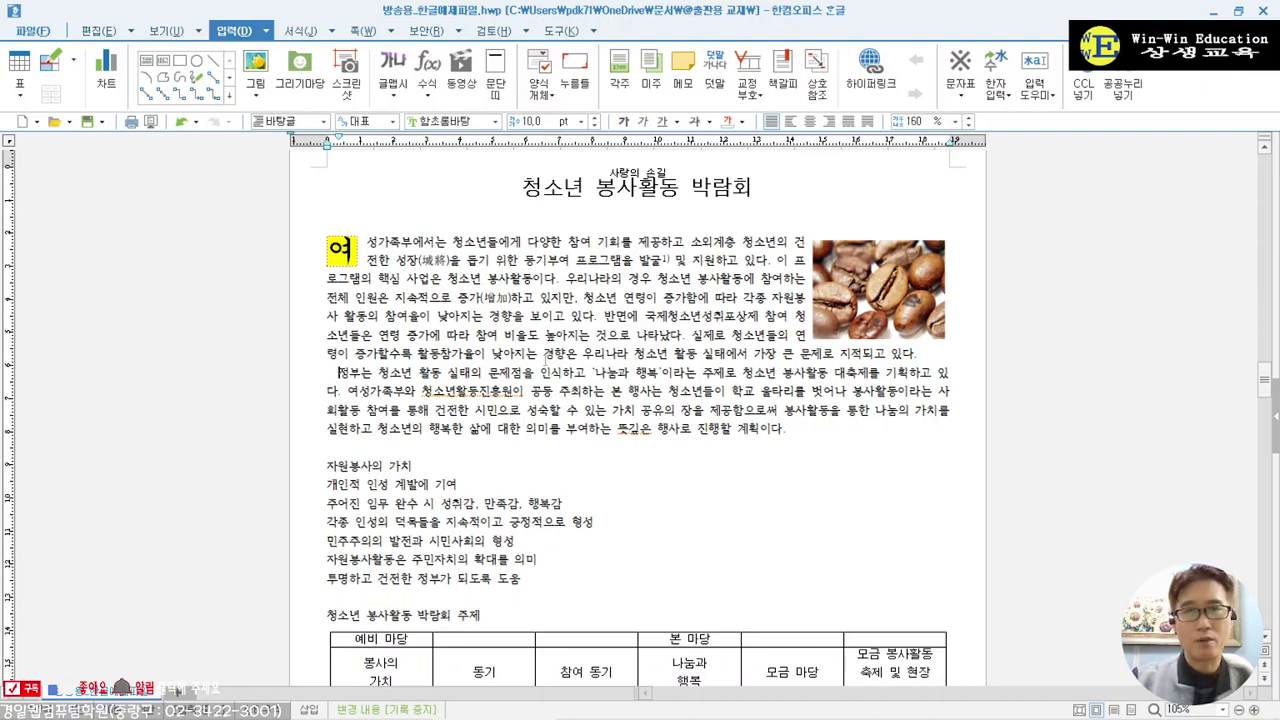
- Examine the symbol and formatting of the 자원봉사의 가치 heading on the annotated sample page
{"action": "scroll", "coordinate": [545, 360], "scroll_direction": "down", "scroll_amount": 5}
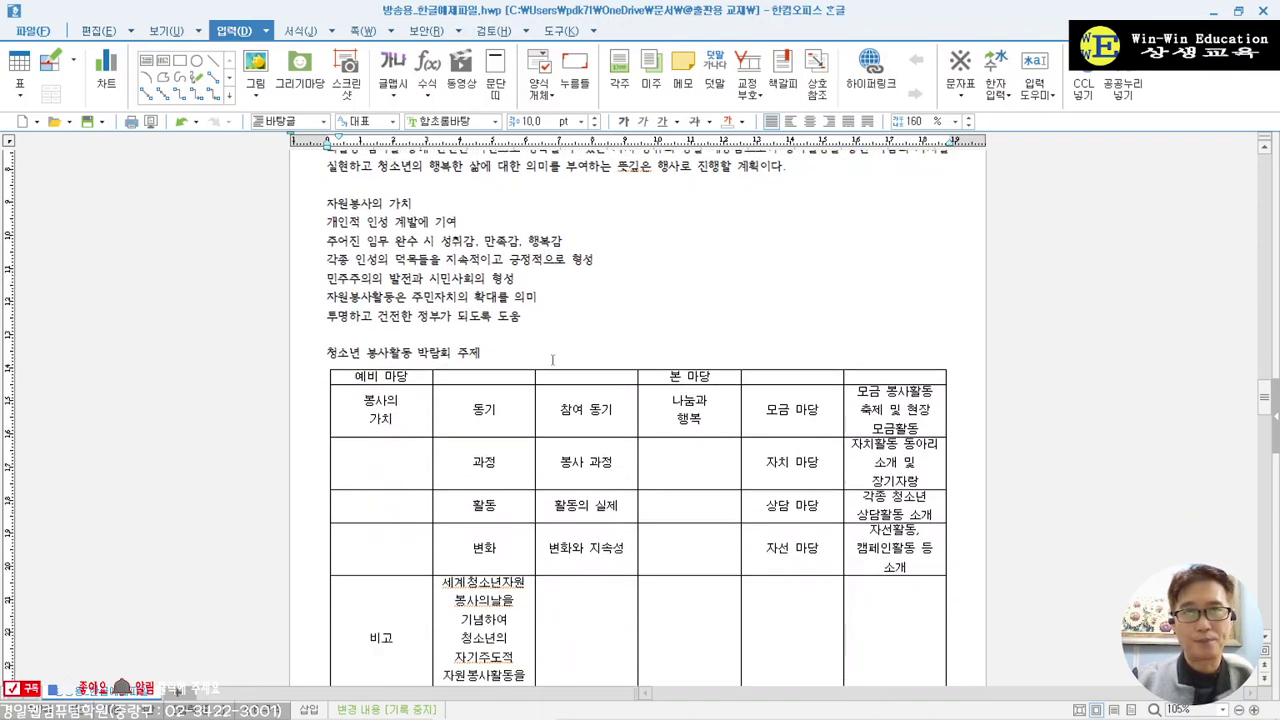
{"action": "left_click", "coordinate": [413, 203]}
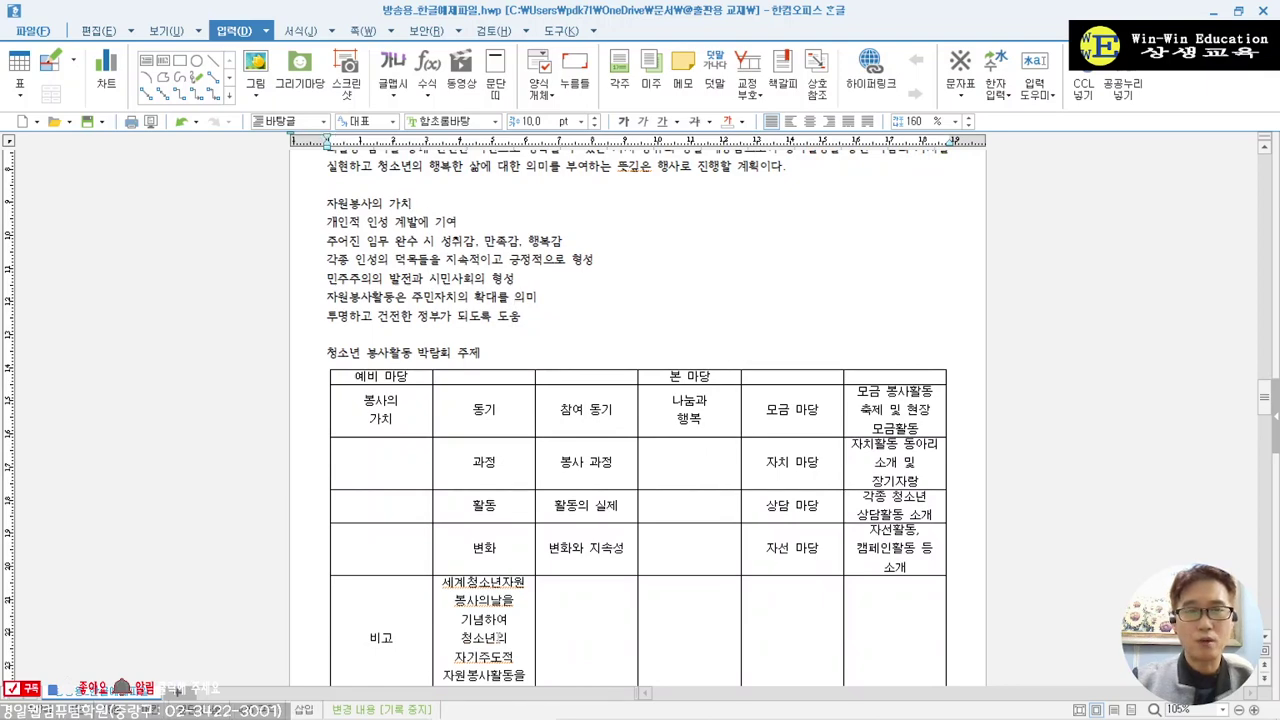
{"action": "scroll", "coordinate": [537, 530], "scroll_direction": "down", "scroll_amount": 20}
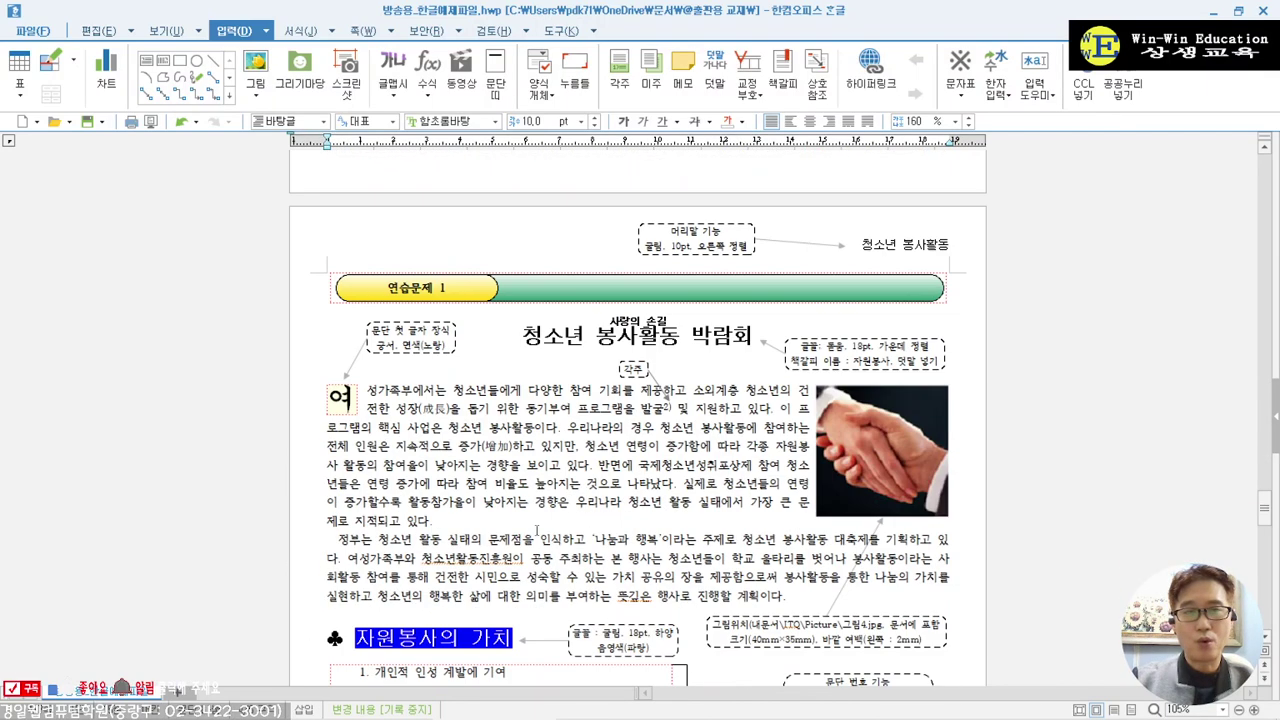
{"action": "scroll", "coordinate": [537, 530], "scroll_direction": "down", "scroll_amount": 4}
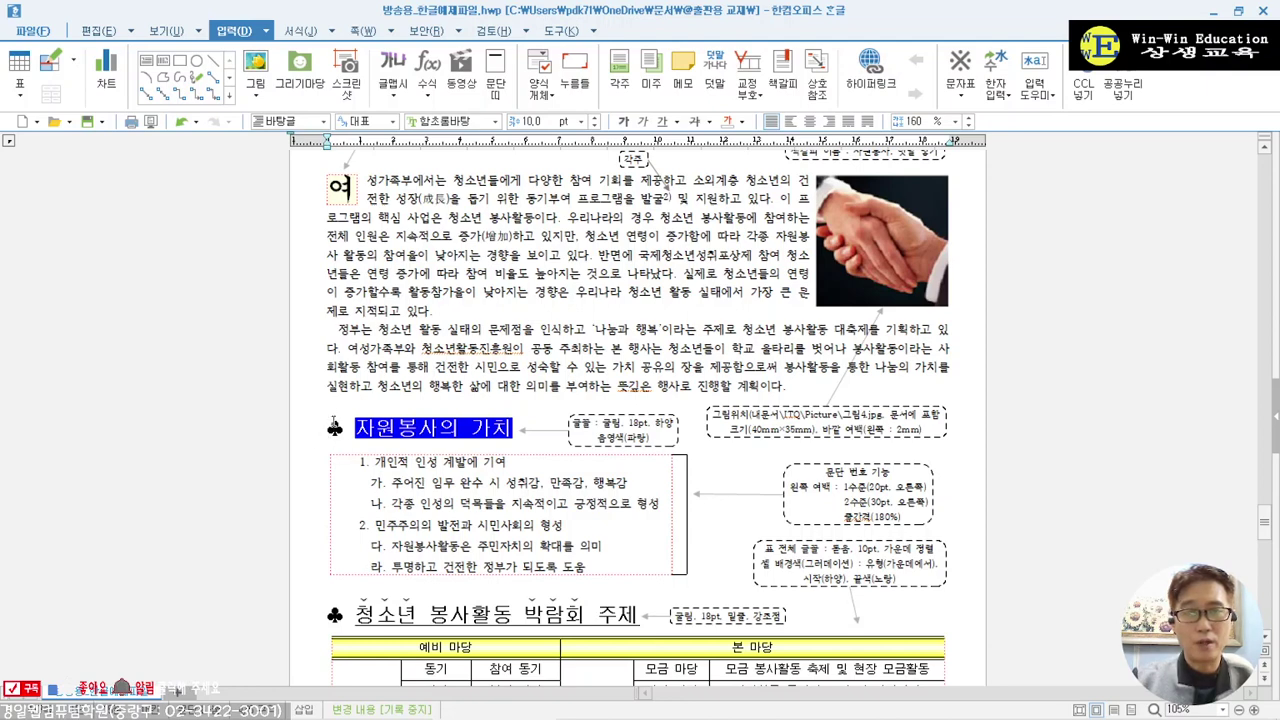
{"action": "scroll", "coordinate": [424, 461], "scroll_direction": "up", "scroll_amount": 5}
{"action": "scroll", "coordinate": [424, 461], "scroll_direction": "up", "scroll_amount": 18}
- Insert a ♣ symbol from the 전각 기호(일반) set before the 자원봉사의 가치 heading on the practice page
{"action": "left_click", "coordinate": [327, 521]}
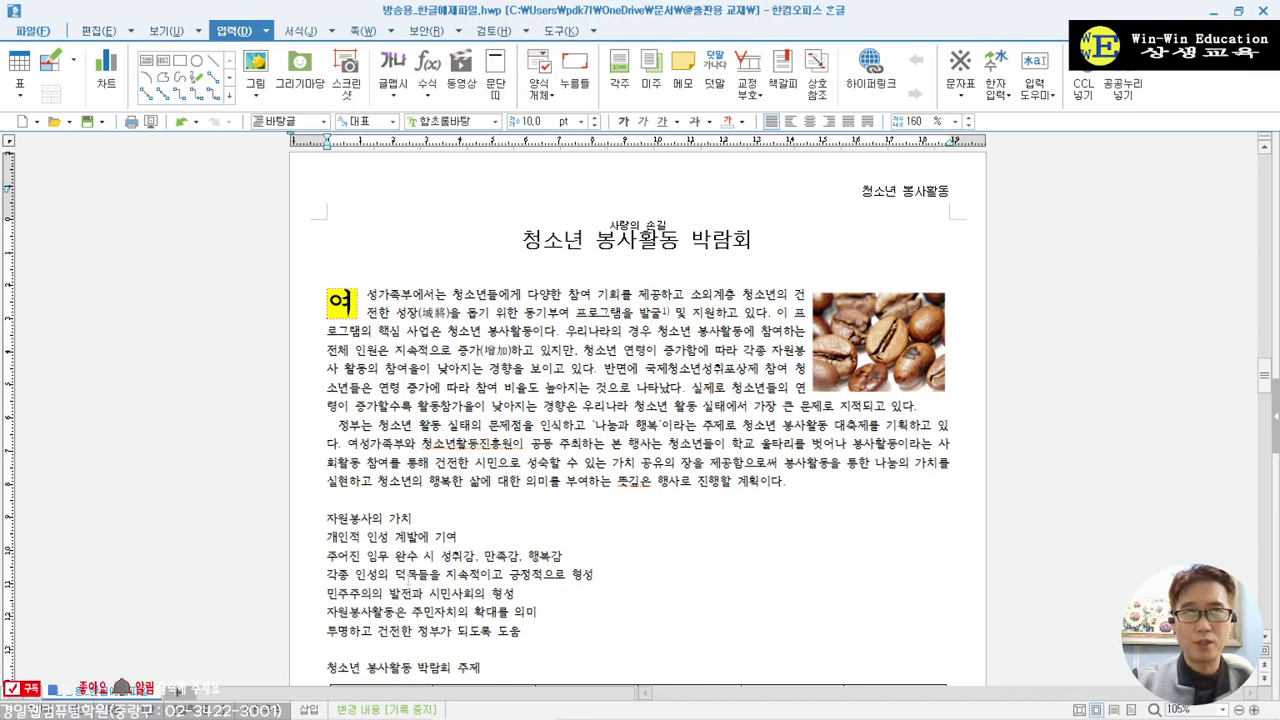
{"action": "left_click", "coordinate": [267, 31]}
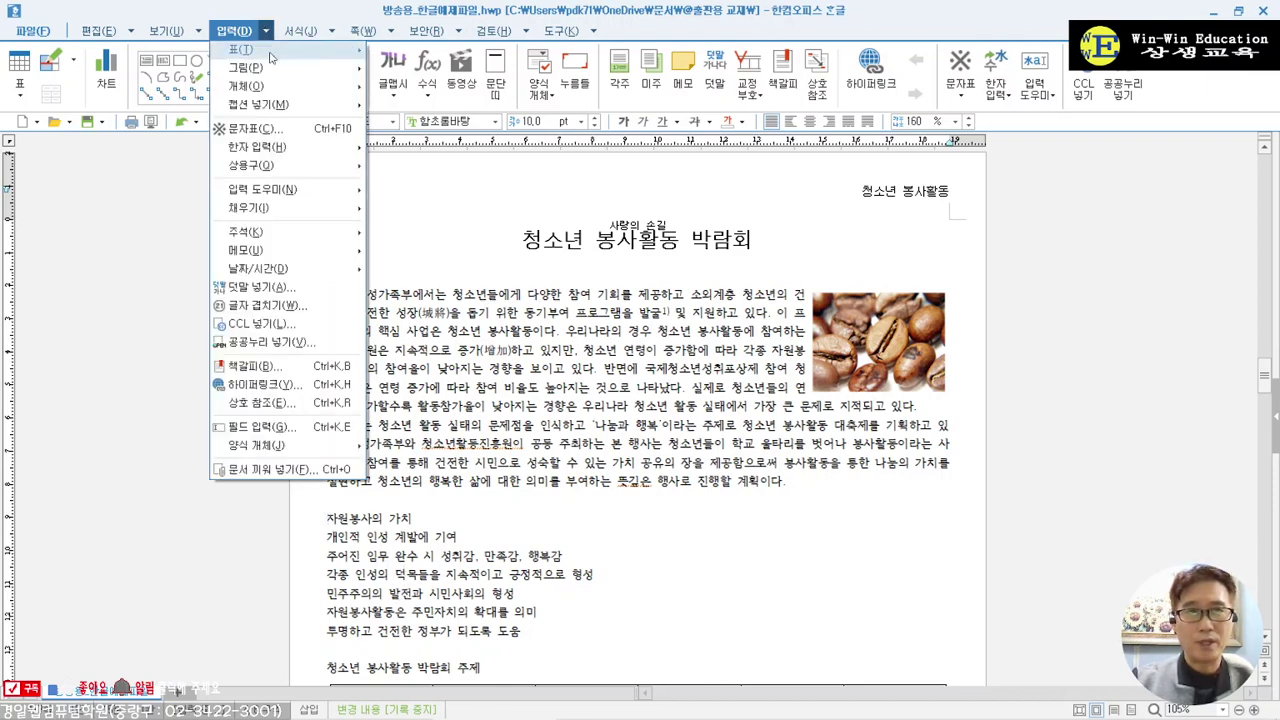
{"action": "left_click", "coordinate": [355, 136]}
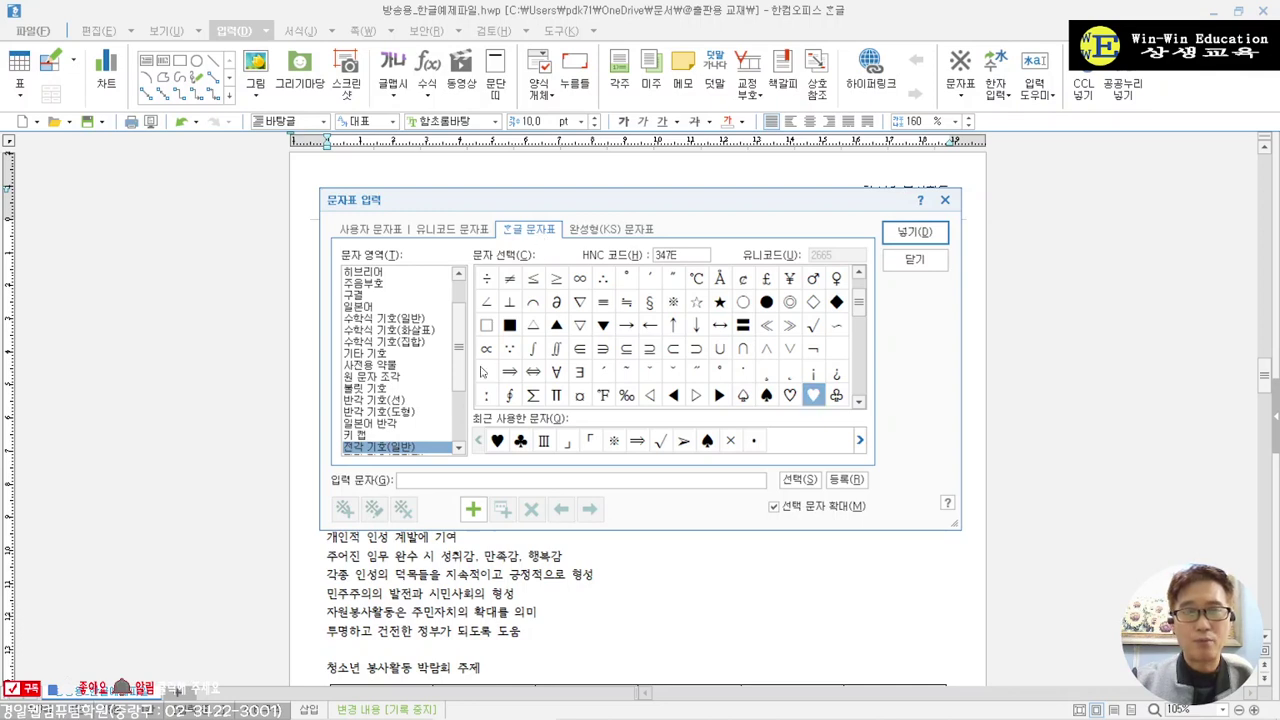
{"action": "left_click", "coordinate": [380, 449]}
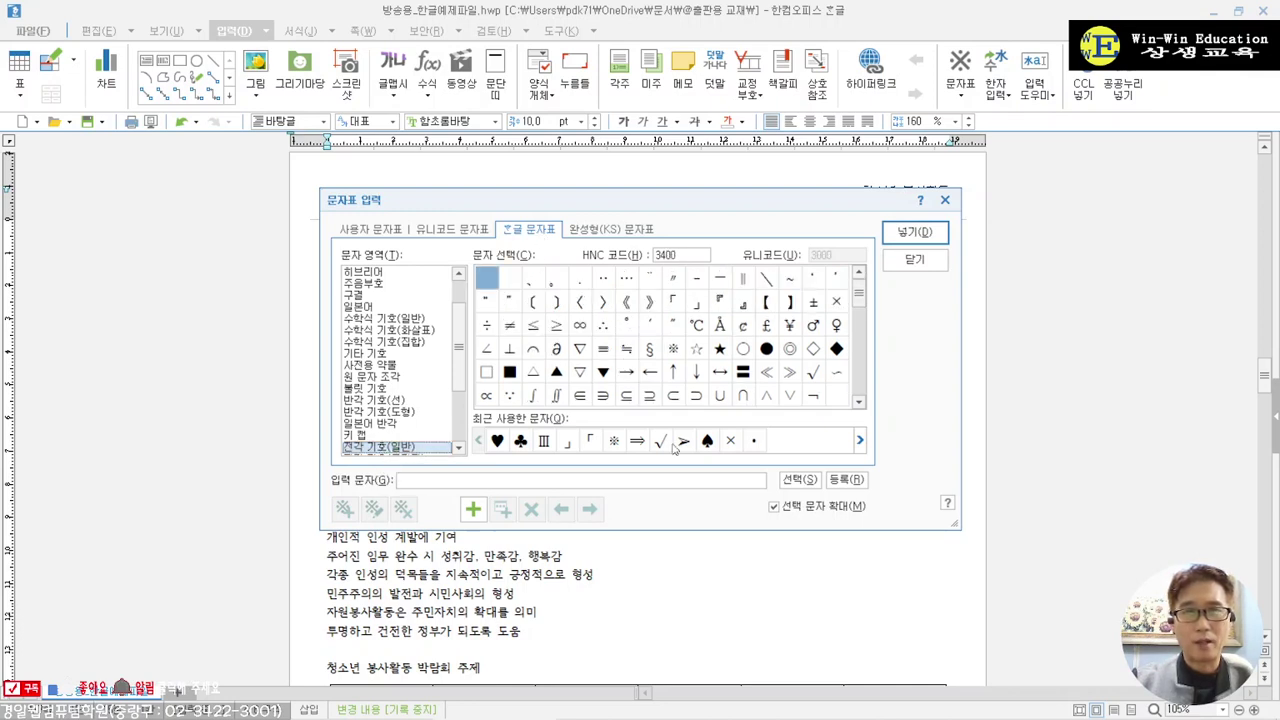
{"action": "left_click", "coordinate": [858, 404]}
{"action": "left_click", "coordinate": [858, 404]}
{"action": "left_click", "coordinate": [858, 404]}
{"action": "left_click", "coordinate": [858, 404]}
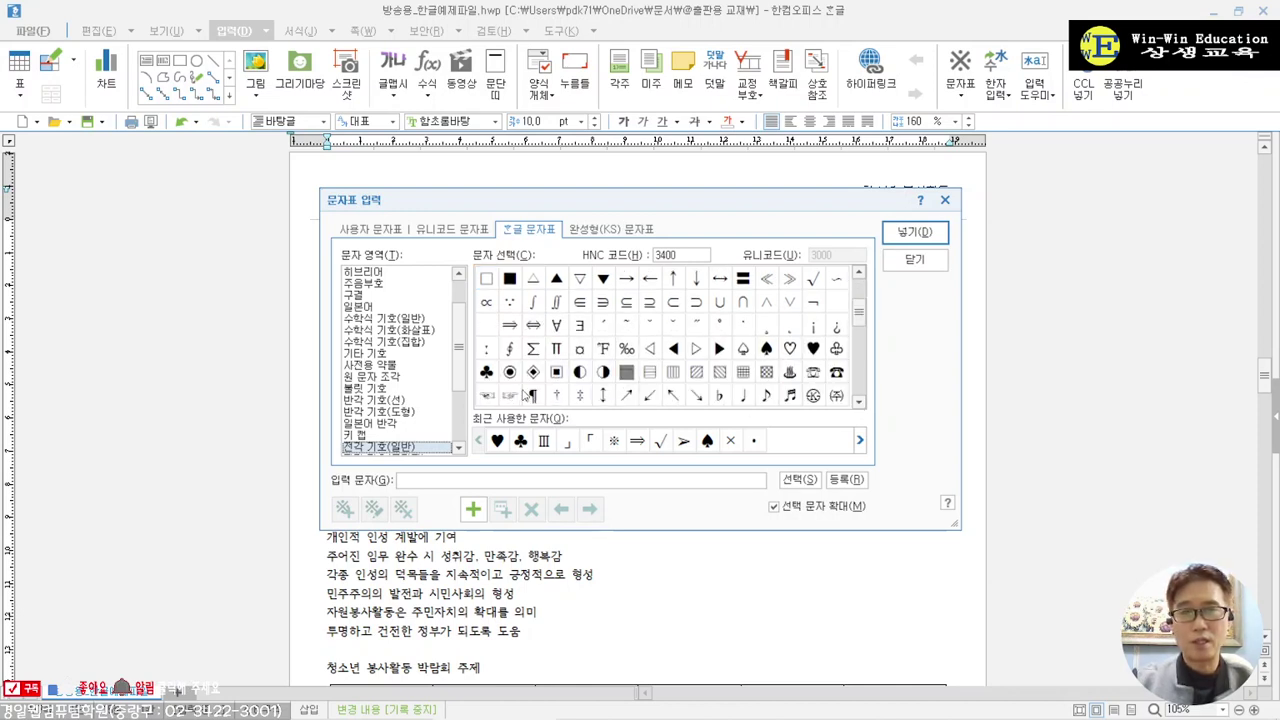
{"action": "left_click", "coordinate": [487, 372]}
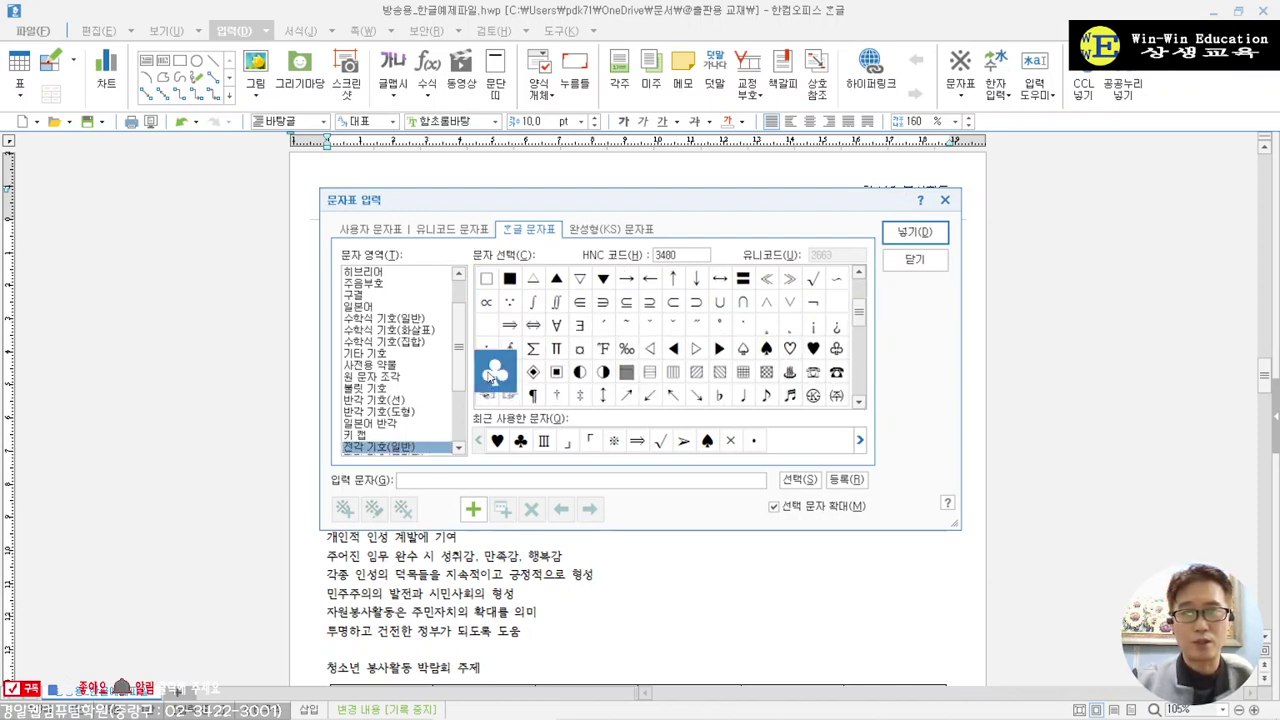
{"action": "left_click", "coordinate": [912, 234]}
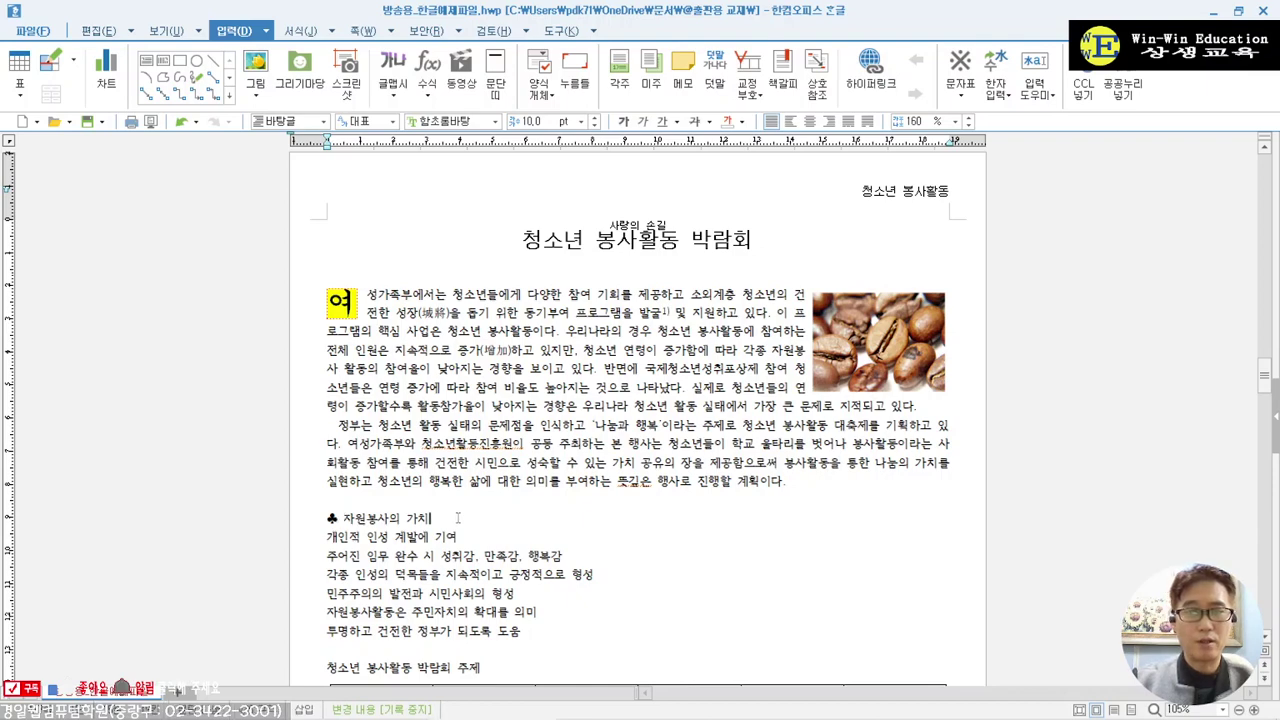
- Set the whole ♣ 자원봉사의 가치 heading in the 굴림 font at 18 pt
{"action": "left_click_drag", "start_coordinate": [430, 518], "coordinate": [327, 520]}
{"action": "scroll", "coordinate": [643, 486], "scroll_direction": "down", "scroll_amount": 13}
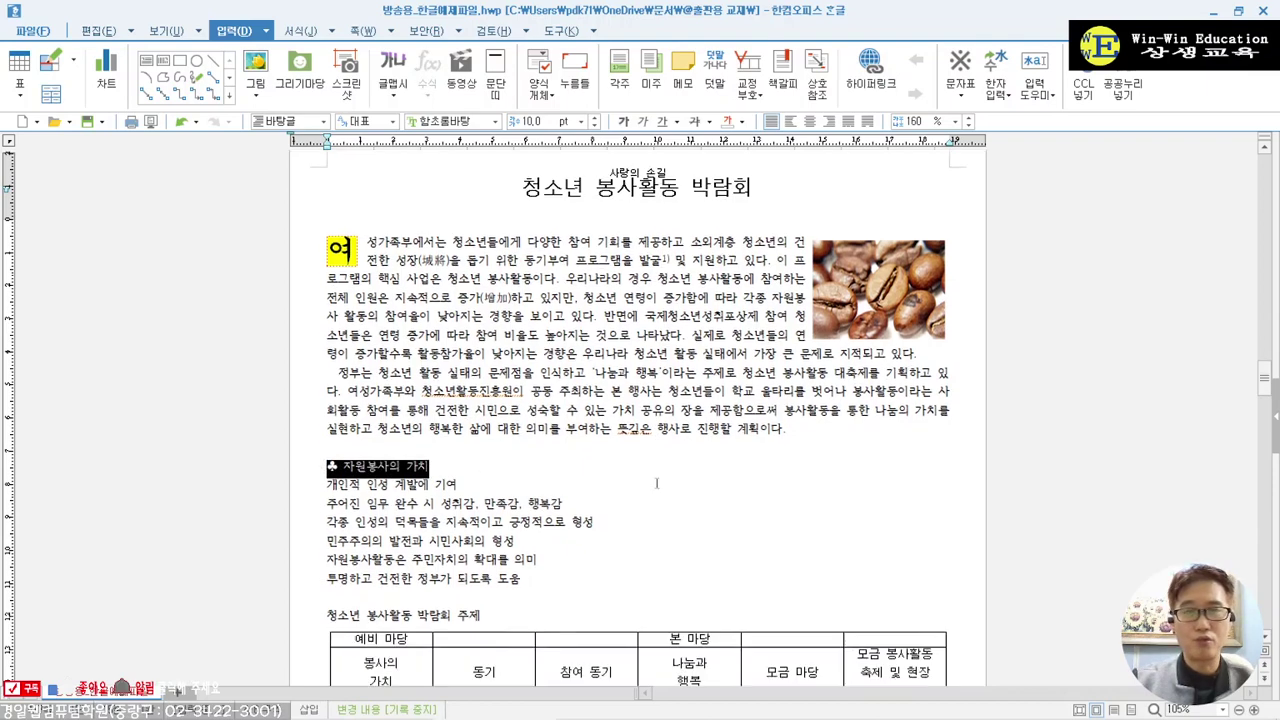
{"action": "scroll", "coordinate": [649, 444], "scroll_direction": "up", "scroll_amount": 10}
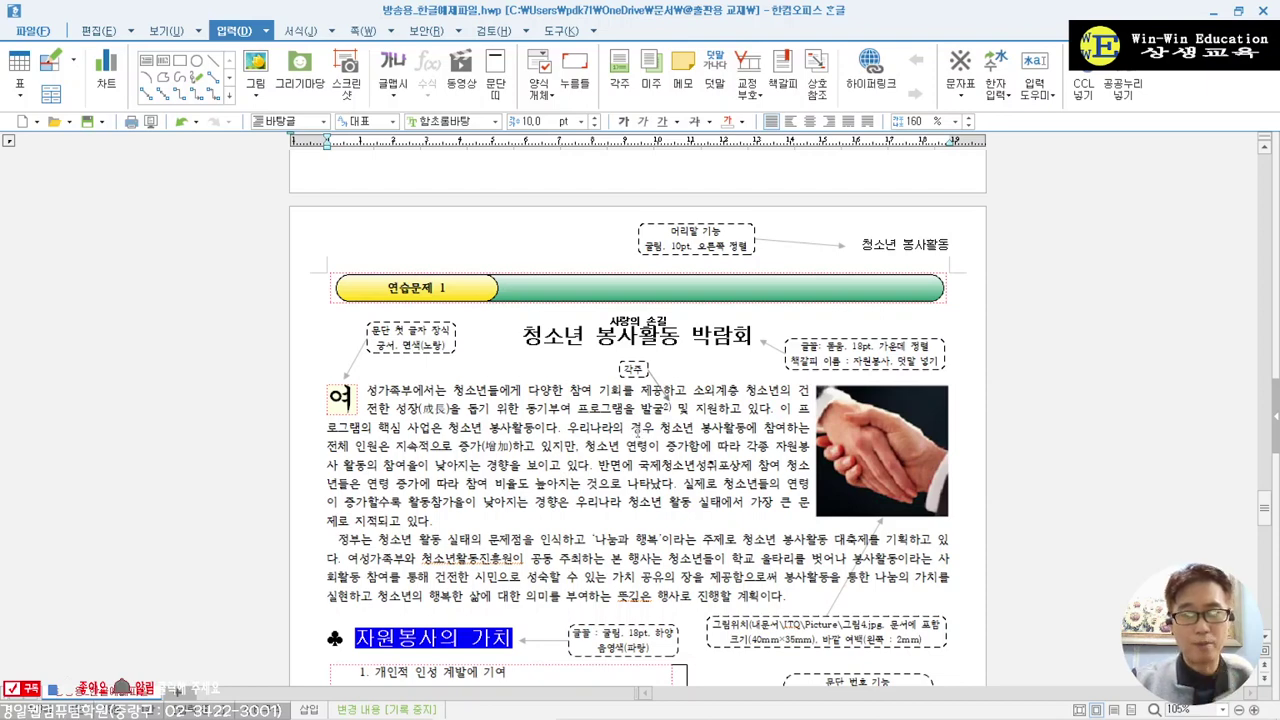
{"action": "scroll", "coordinate": [629, 428], "scroll_direction": "up", "scroll_amount": 15}
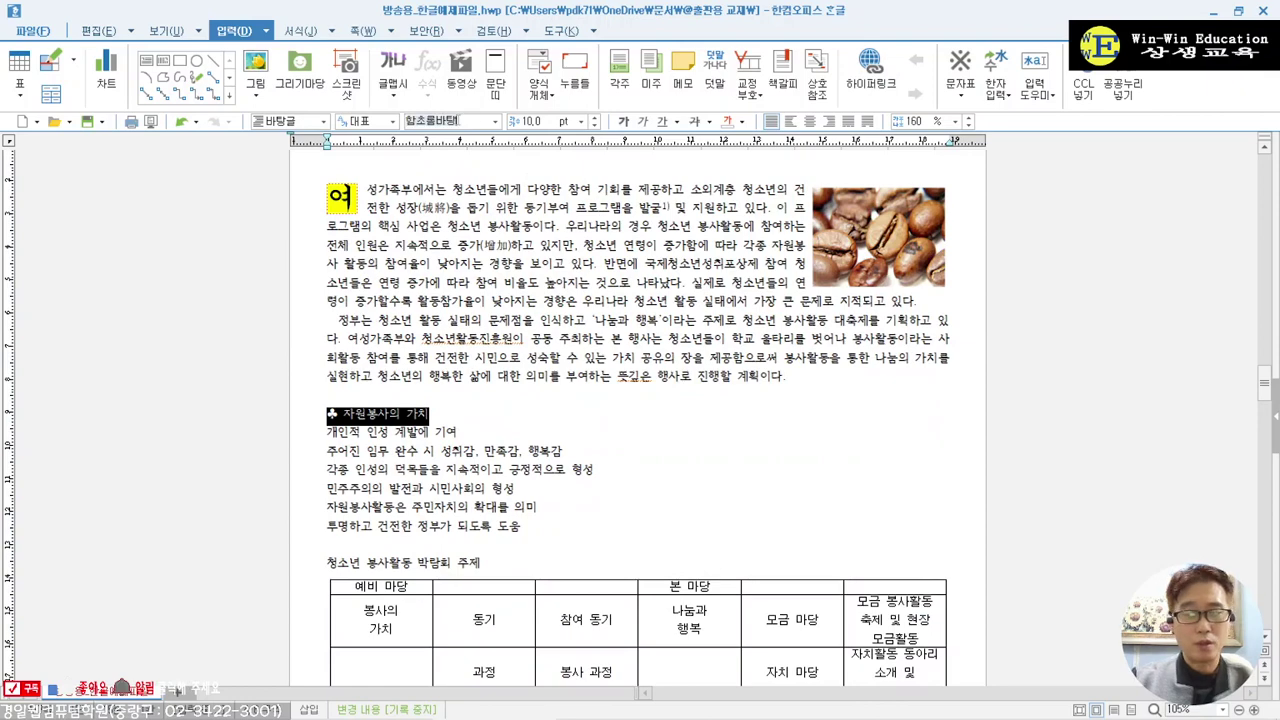
{"action": "left_click", "coordinate": [494, 121]}
{"action": "left_click", "coordinate": [453, 187]}
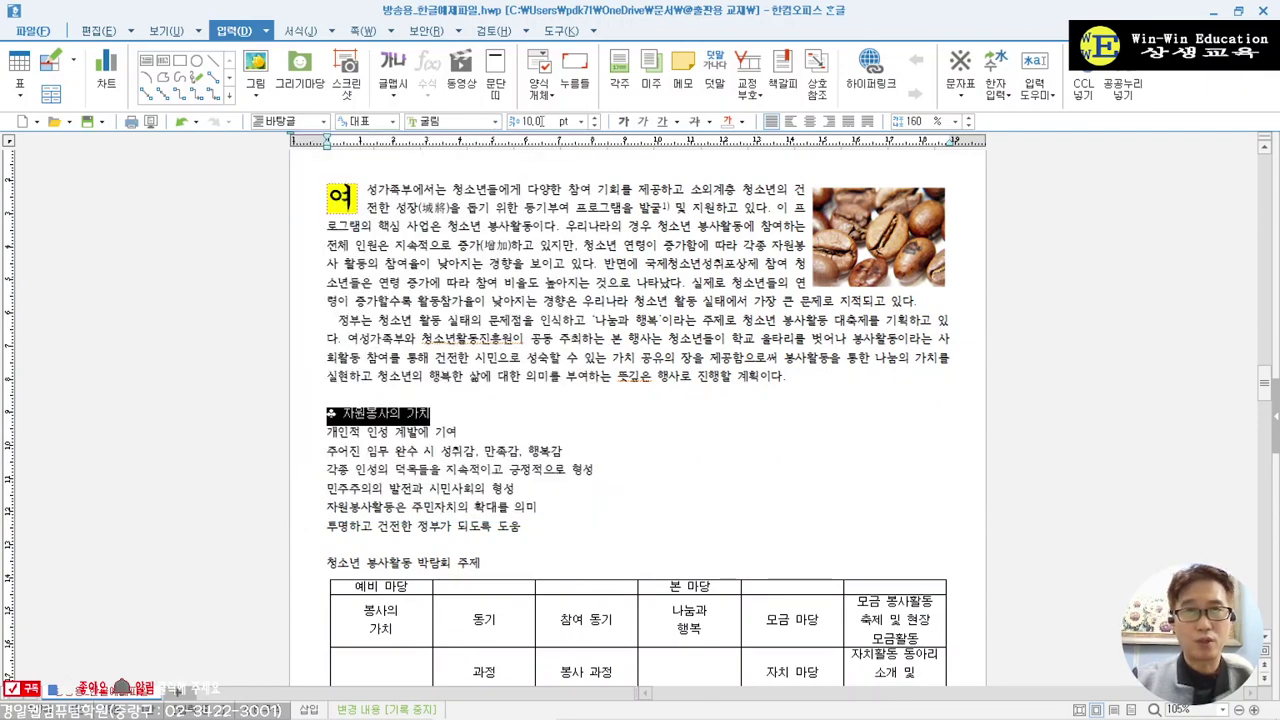
{"action": "type", "text": "18"}
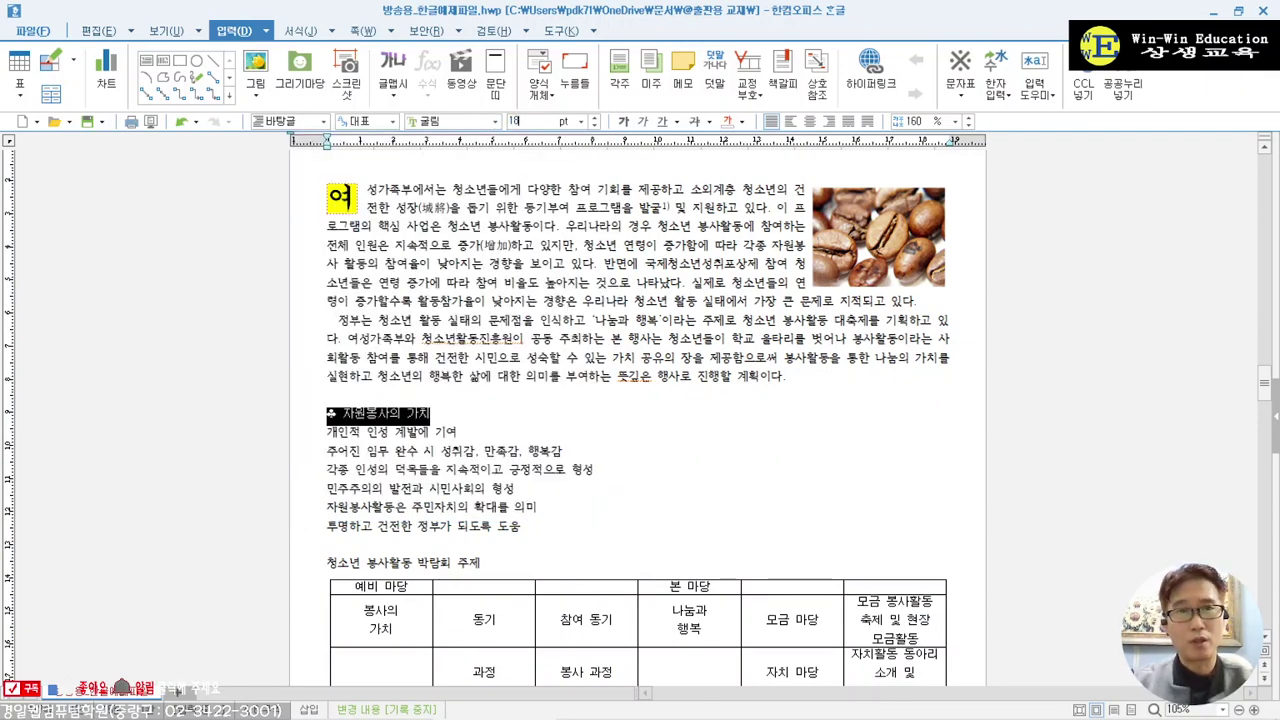
{"action": "key", "text": "Return"}
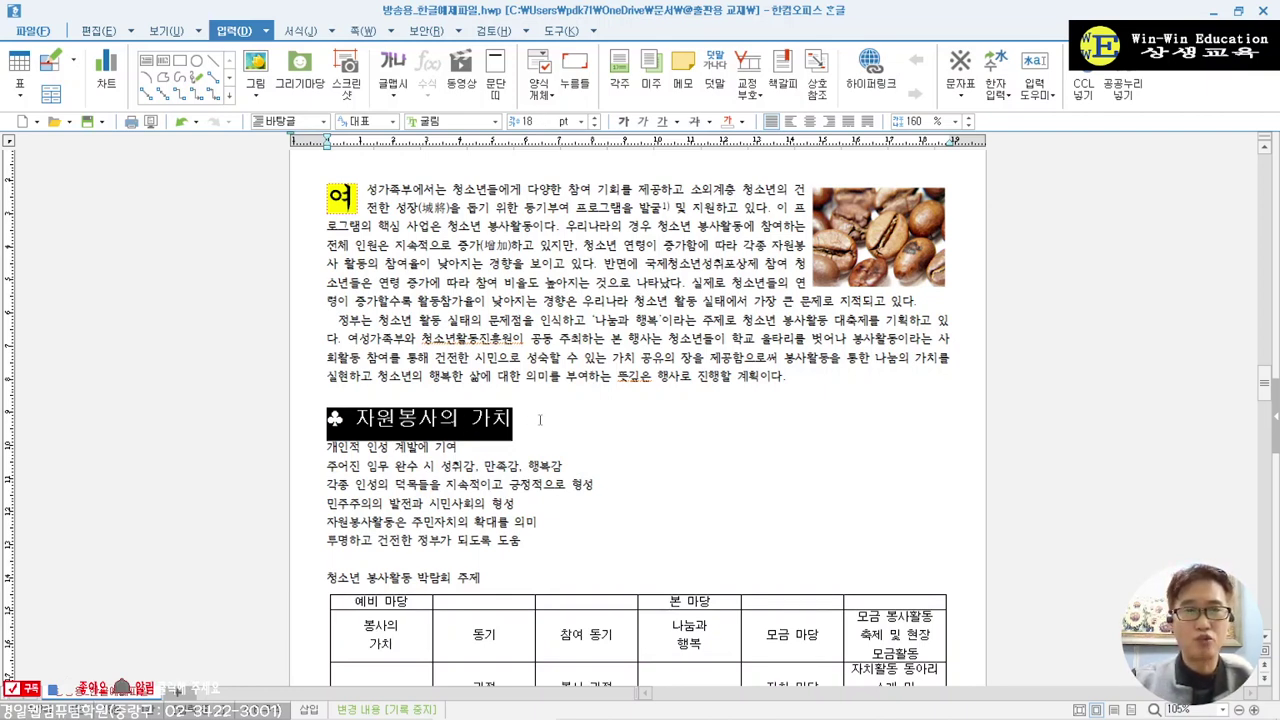
- Check which part of the 자원봉사의 가치 heading is coloured on the sample page
{"action": "scroll", "coordinate": [540, 420], "scroll_direction": "down", "scroll_amount": 20}
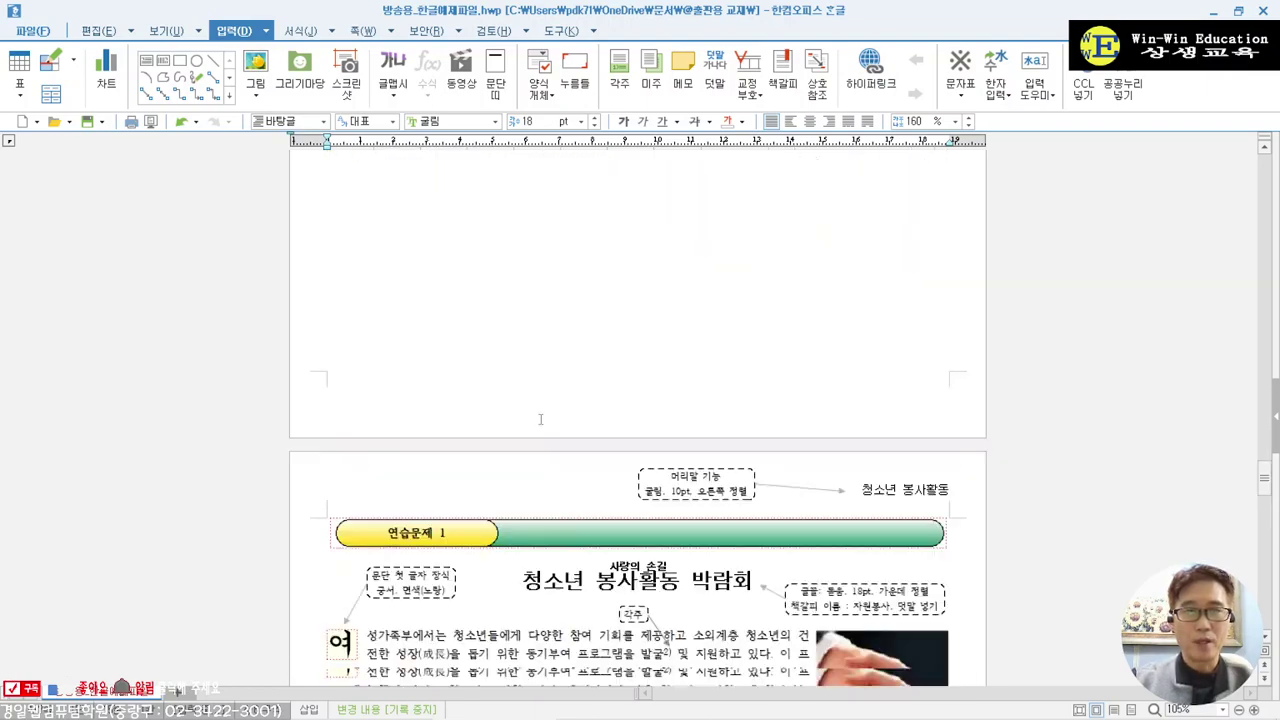
{"action": "left_click_drag", "start_coordinate": [356, 482], "coordinate": [511, 480]}
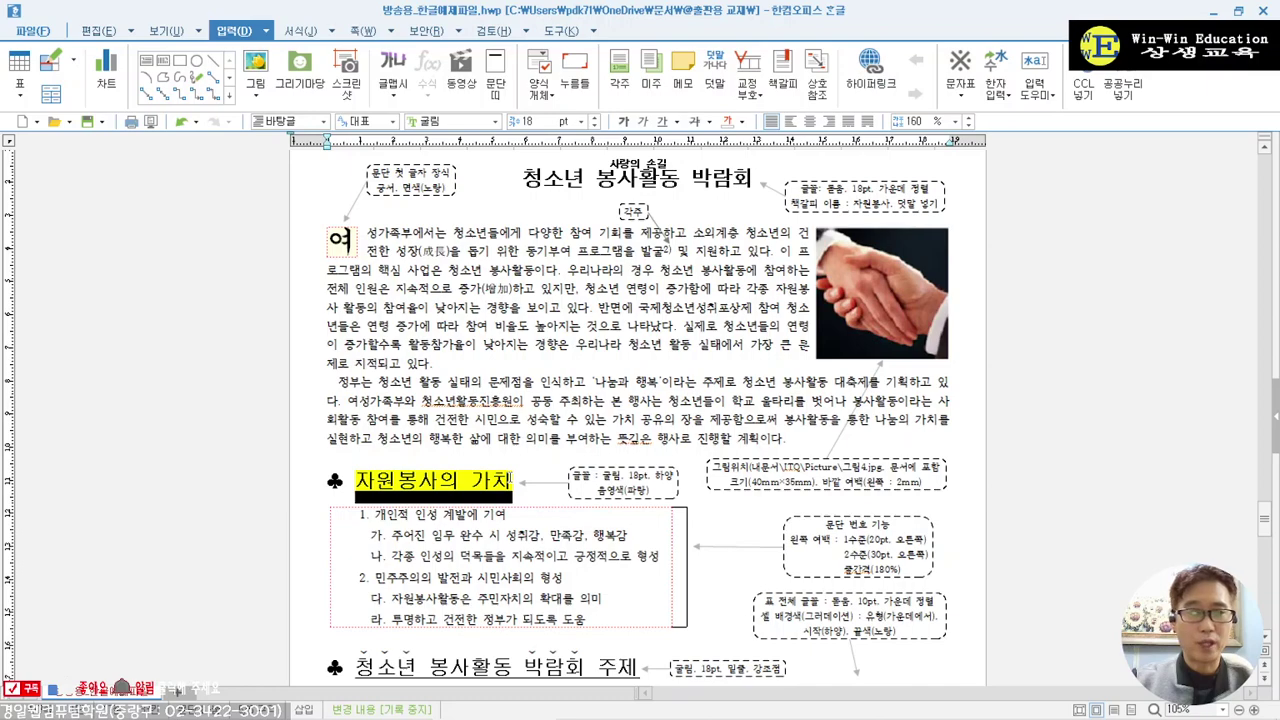
{"action": "scroll", "coordinate": [511, 480], "scroll_direction": "up", "scroll_amount": 20}
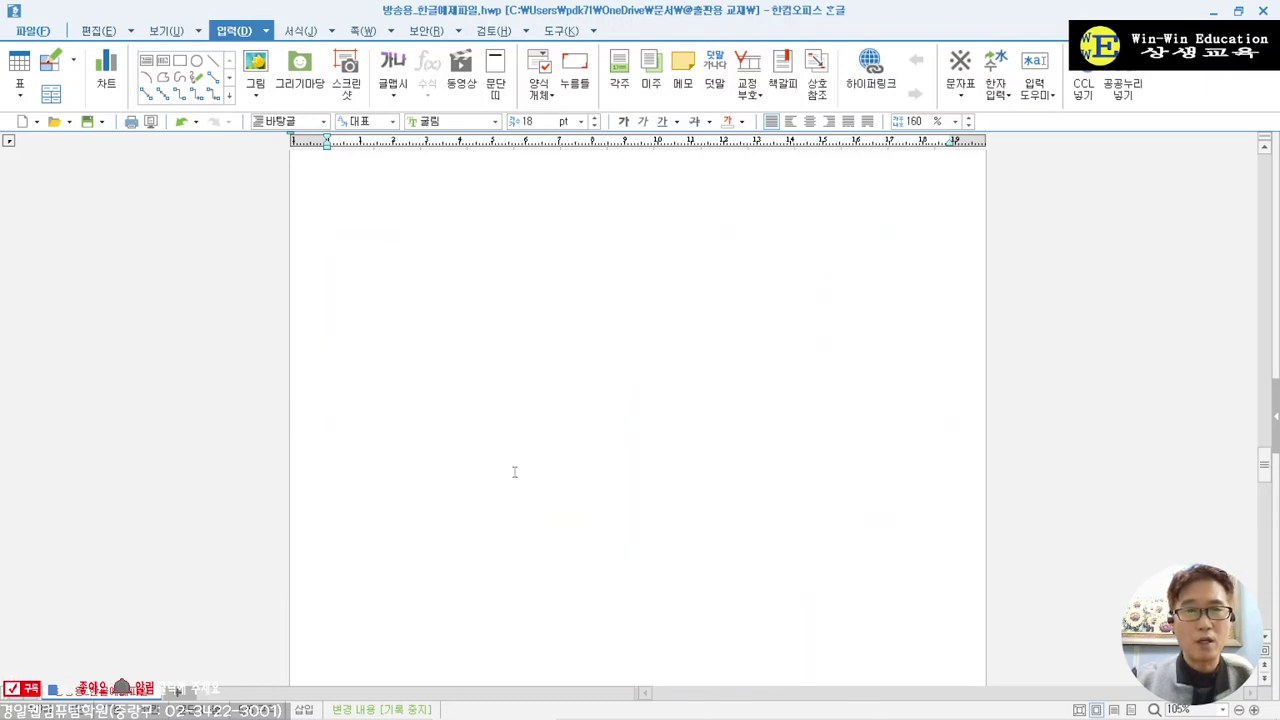
{"action": "scroll", "coordinate": [511, 450], "scroll_direction": "up", "scroll_amount": 4}
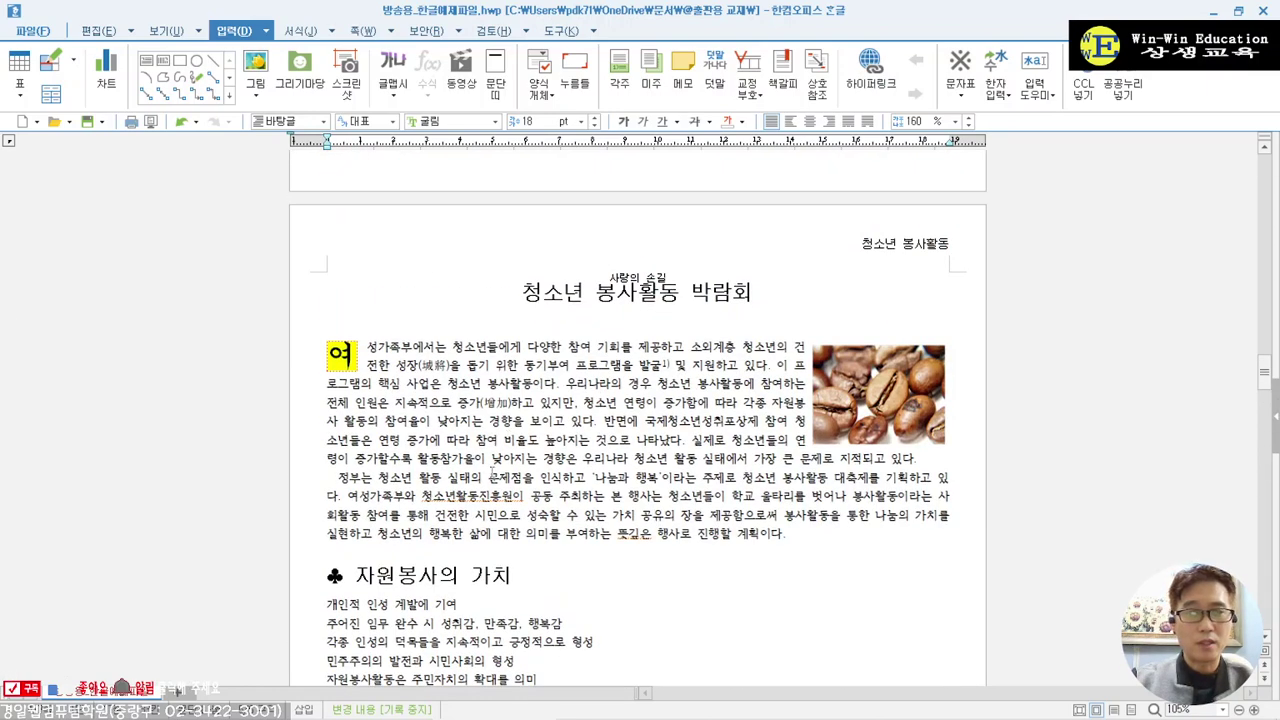
{"action": "scroll", "coordinate": [420, 430], "scroll_direction": "down", "scroll_amount": 3}
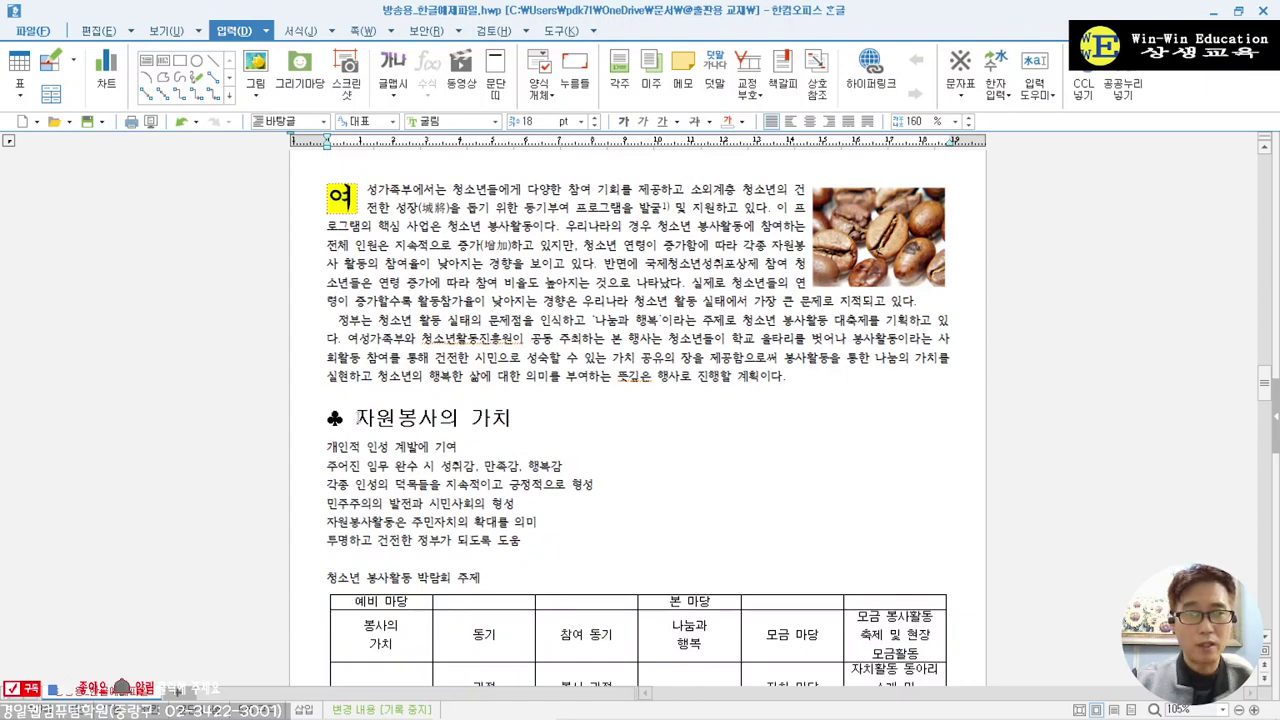
- Give the heading text 자원봉사의 가치, without the ♣ symbol, white shading and the blue font colour from the 오피스 colour theme
{"action": "left_click_drag", "start_coordinate": [357, 417], "coordinate": [512, 420]}
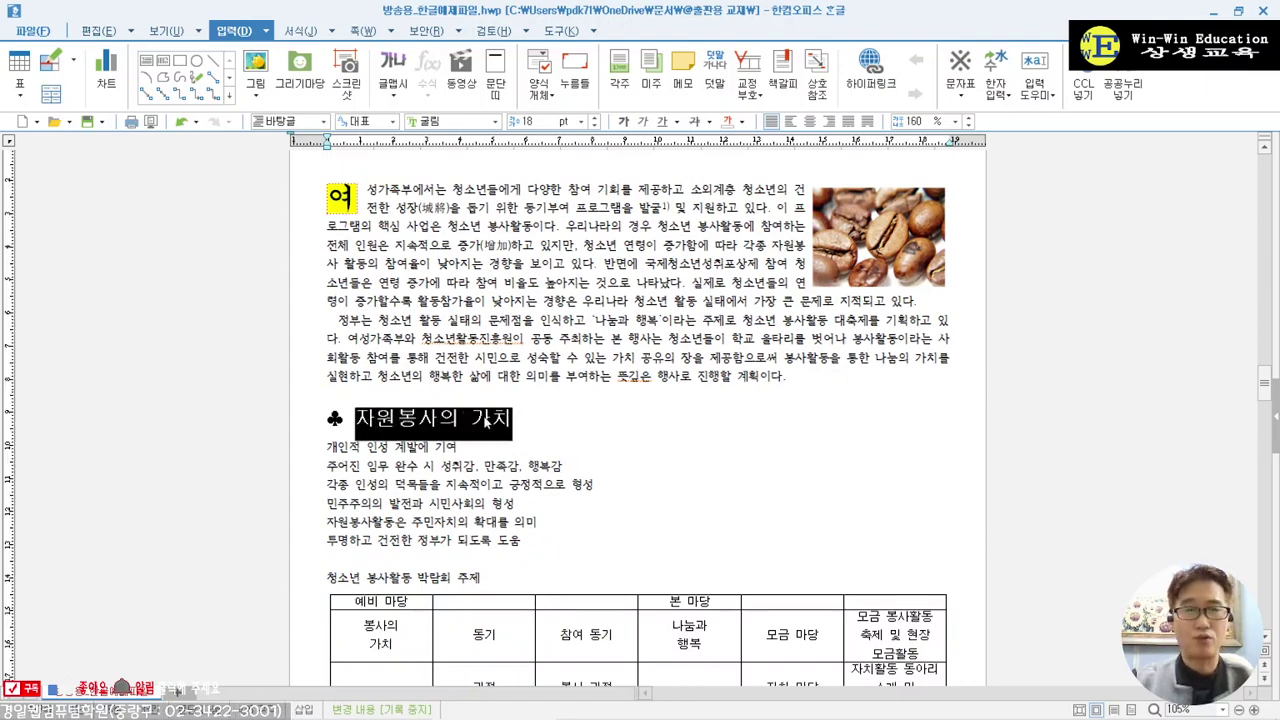
{"action": "right_click", "coordinate": [487, 423]}
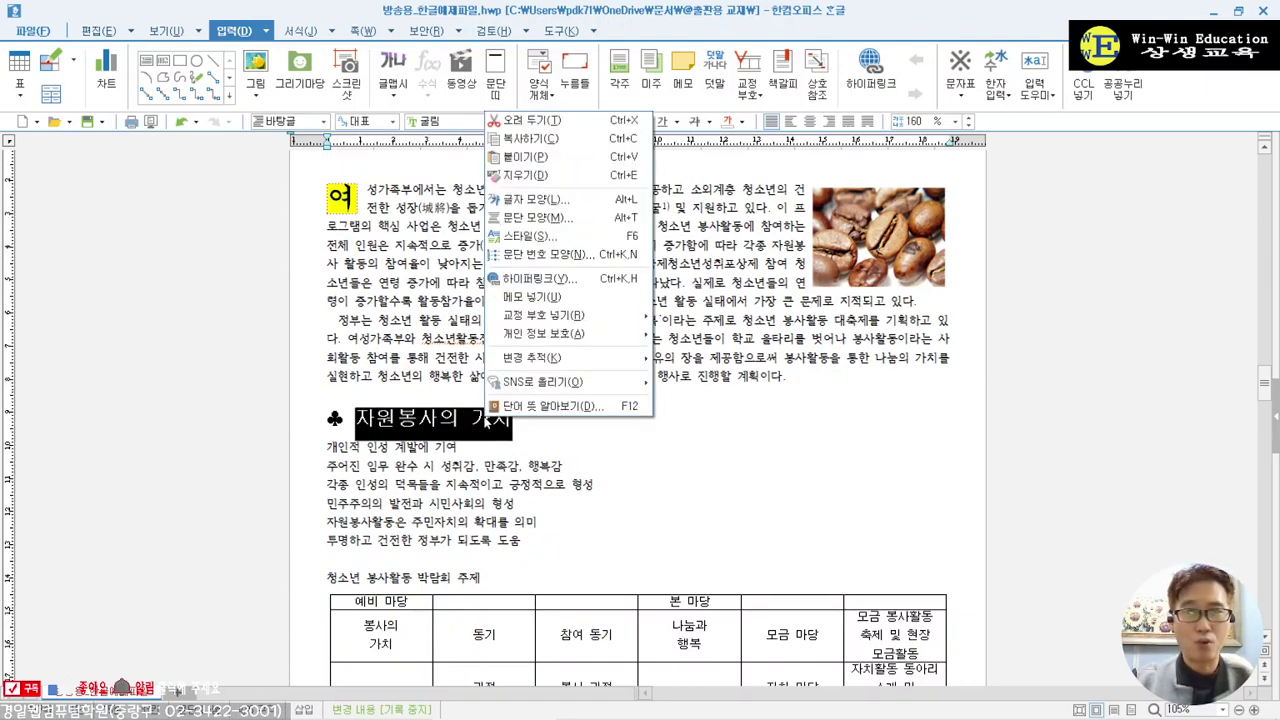
{"action": "left_click", "coordinate": [540, 200]}
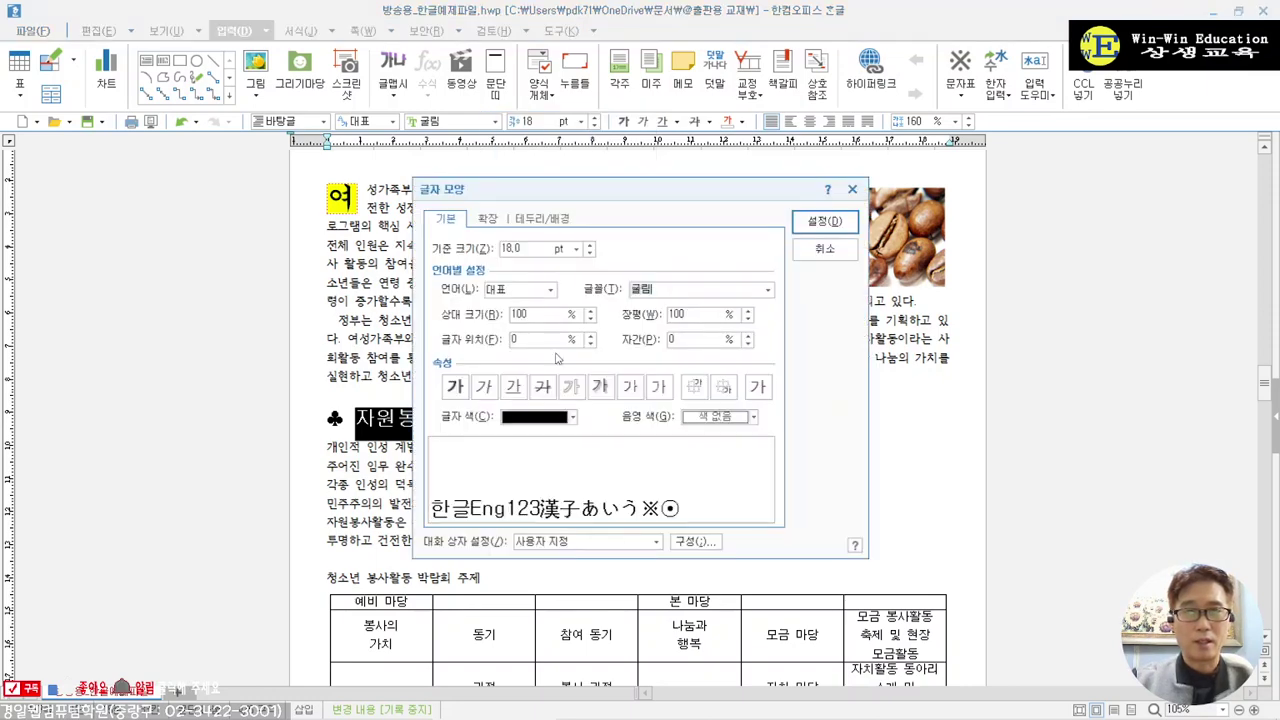
{"action": "left_click", "coordinate": [716, 418]}
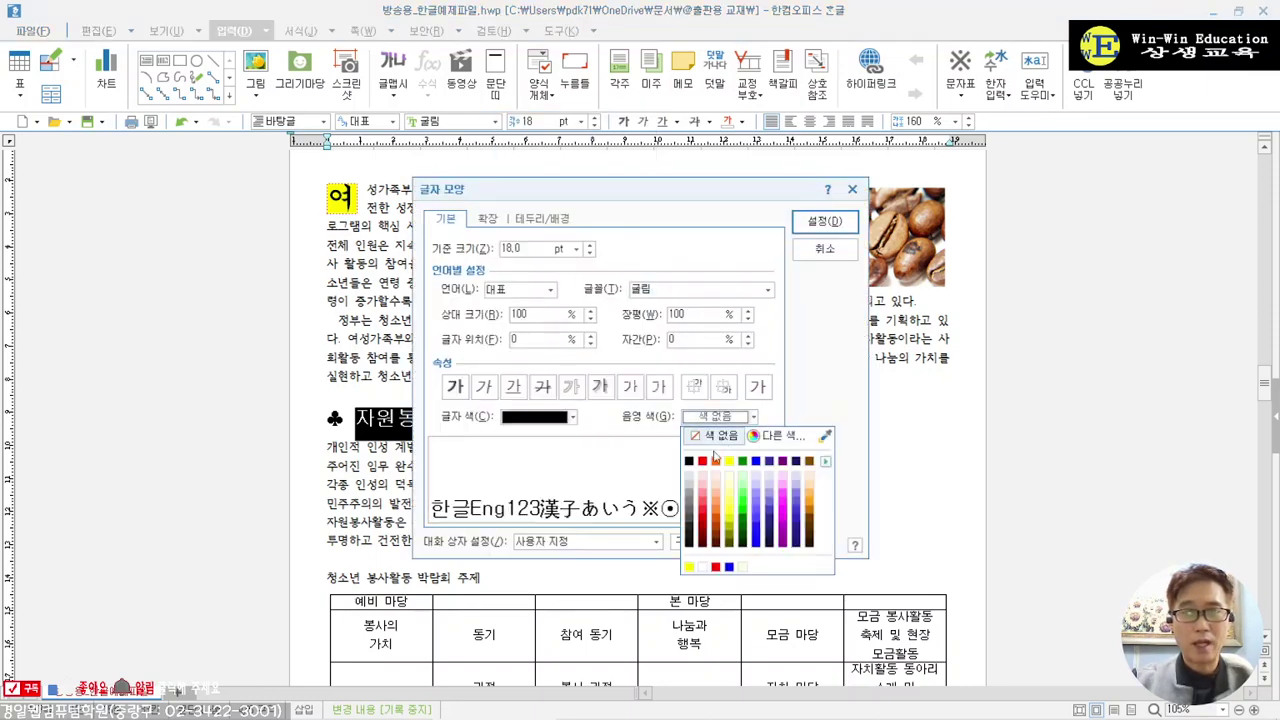
{"action": "left_click", "coordinate": [702, 568]}
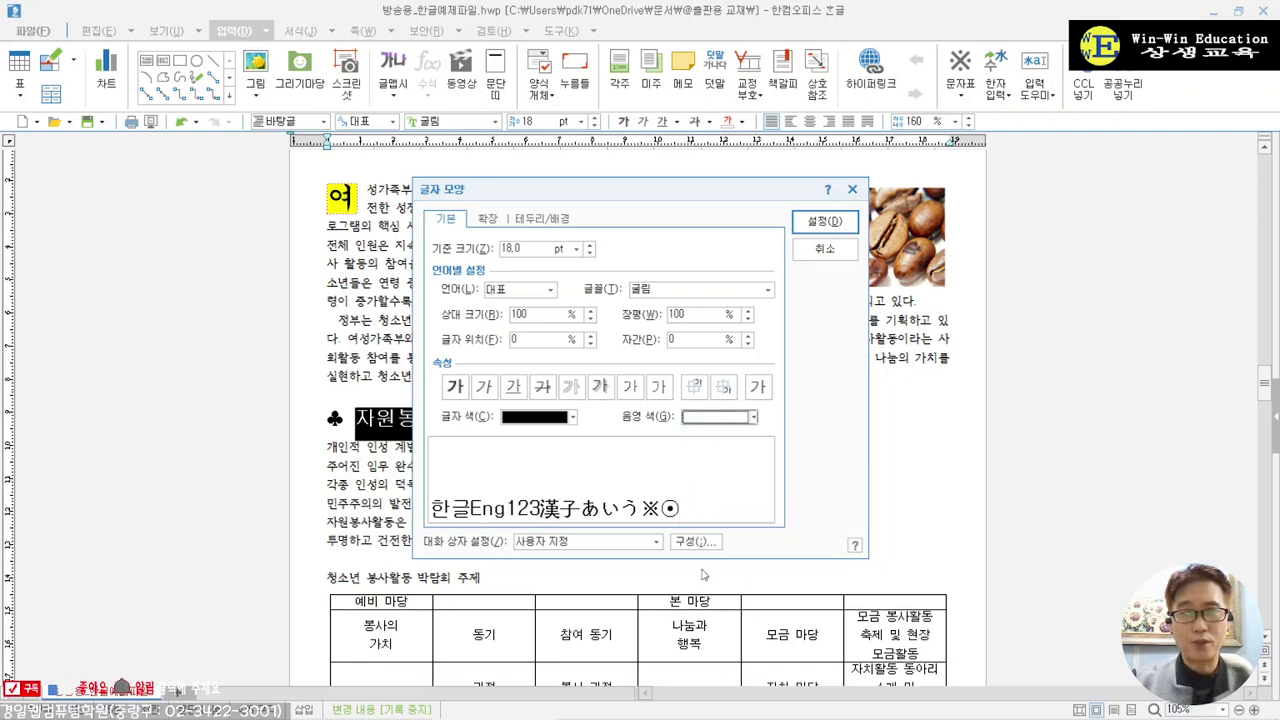
{"action": "left_click", "coordinate": [549, 418]}
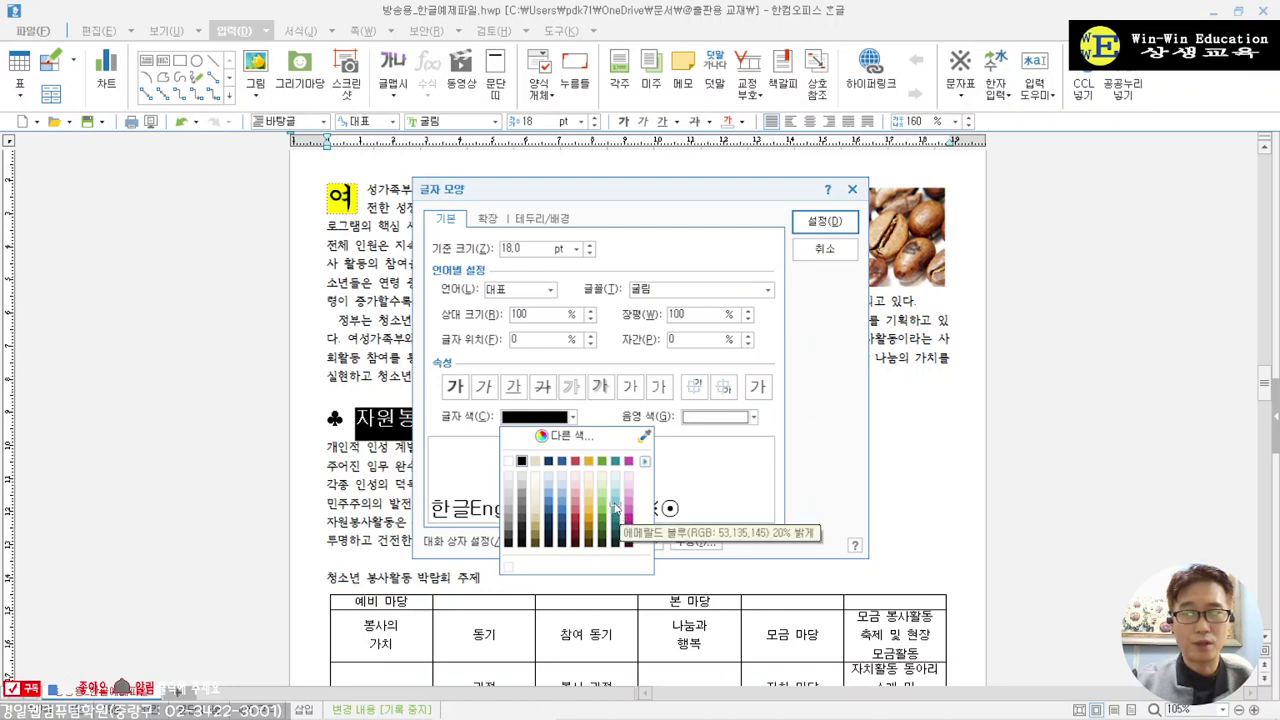
{"action": "left_click", "coordinate": [644, 461]}
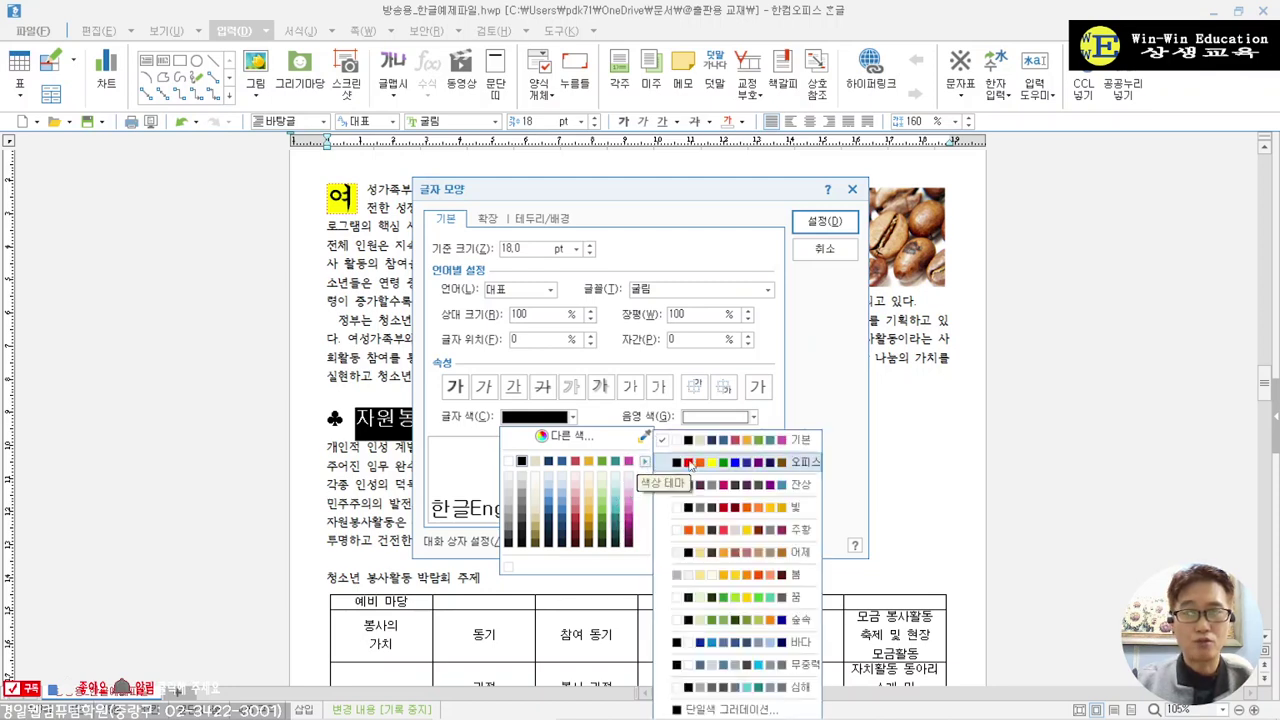
{"action": "left_click", "coordinate": [686, 463]}
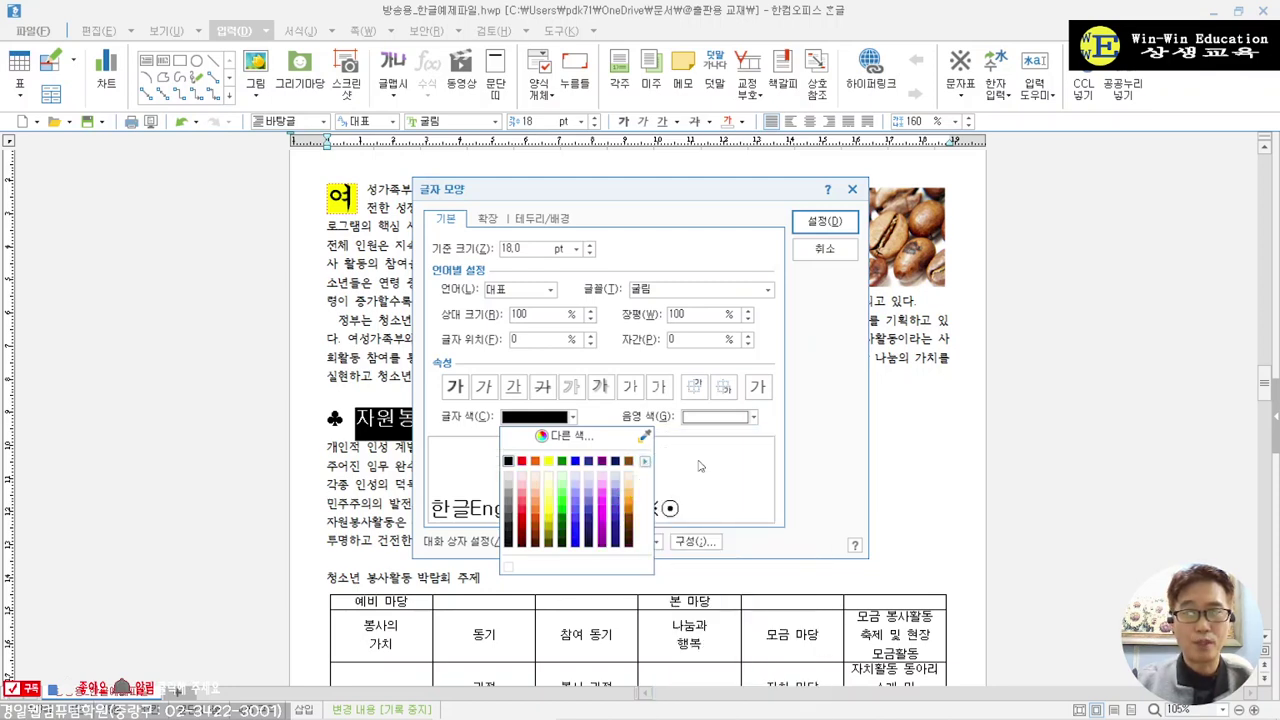
{"action": "left_click", "coordinate": [575, 461]}
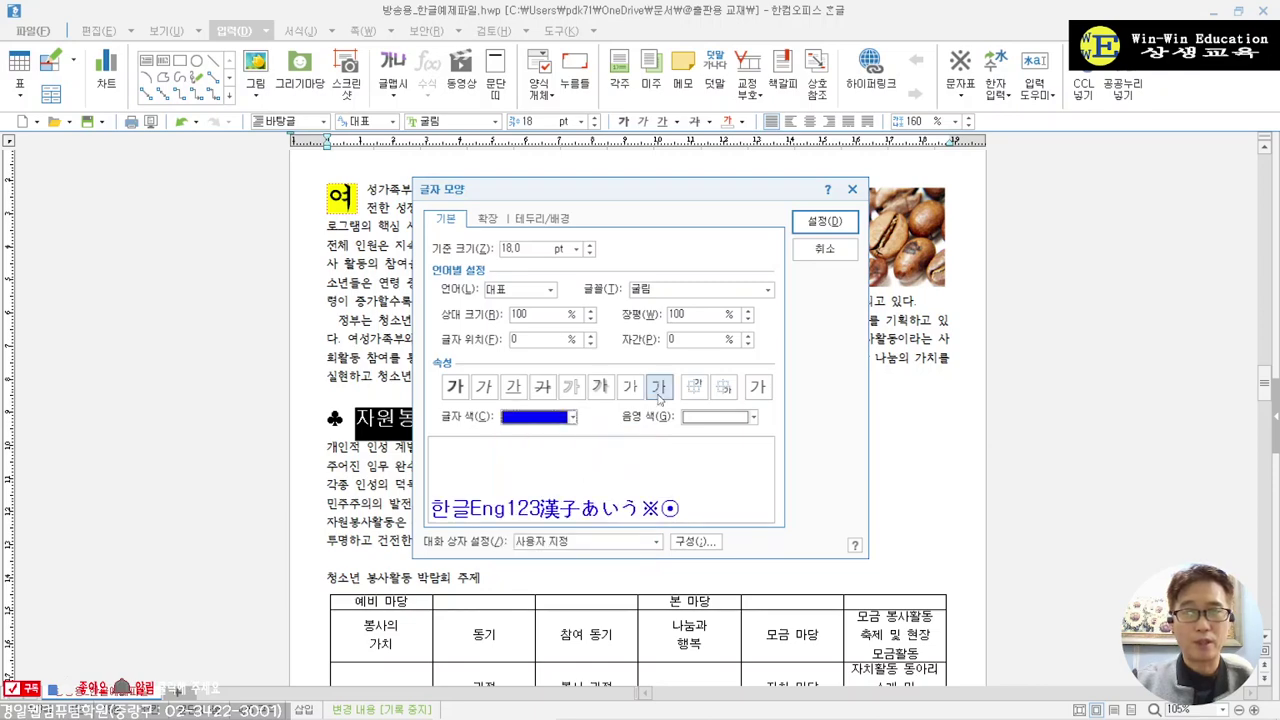
{"action": "left_click", "coordinate": [824, 221]}
{"action": "left_click", "coordinate": [594, 442]}
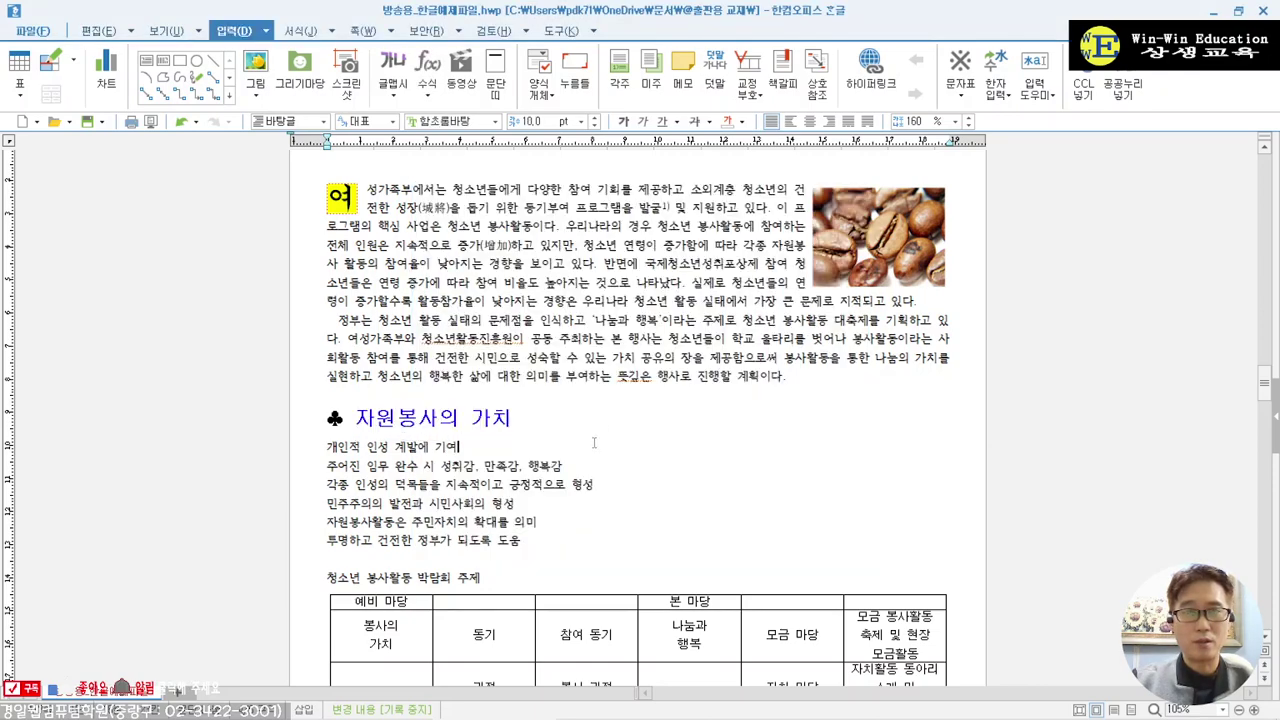
- Examine the sample page's paragraph numbering note (문단 번호 기능) for the list under 자원봉사의 가치
{"action": "scroll", "coordinate": [594, 442], "scroll_direction": "down", "scroll_amount": 4}
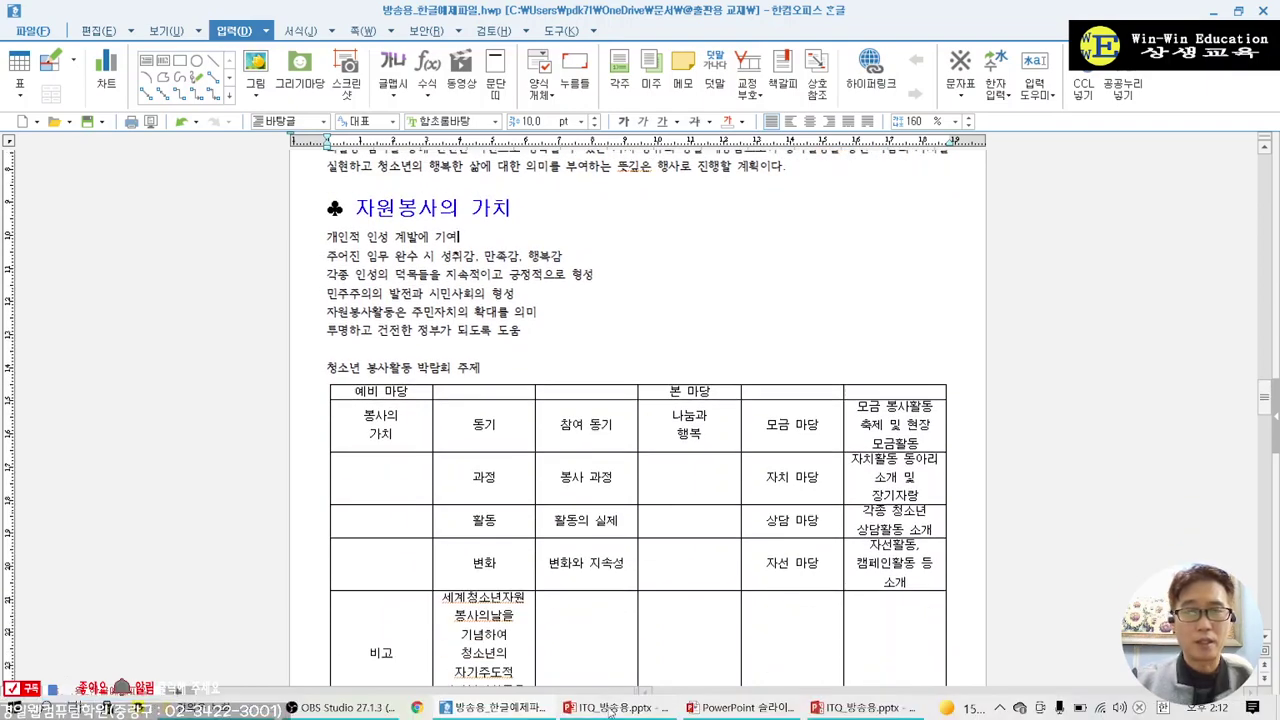
{"action": "scroll", "coordinate": [611, 455], "scroll_direction": "down", "scroll_amount": 9}
{"action": "scroll", "coordinate": [611, 455], "scroll_direction": "down", "scroll_amount": 20}
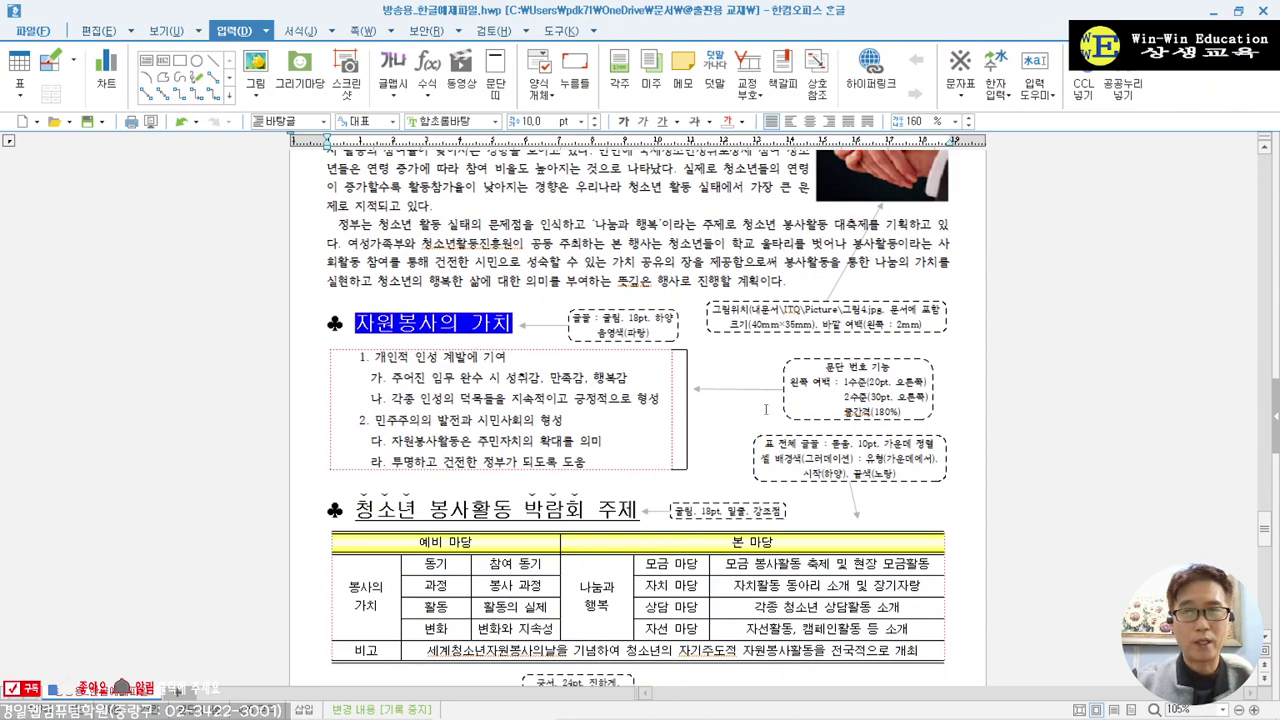
{"action": "left_click", "coordinate": [852, 372]}
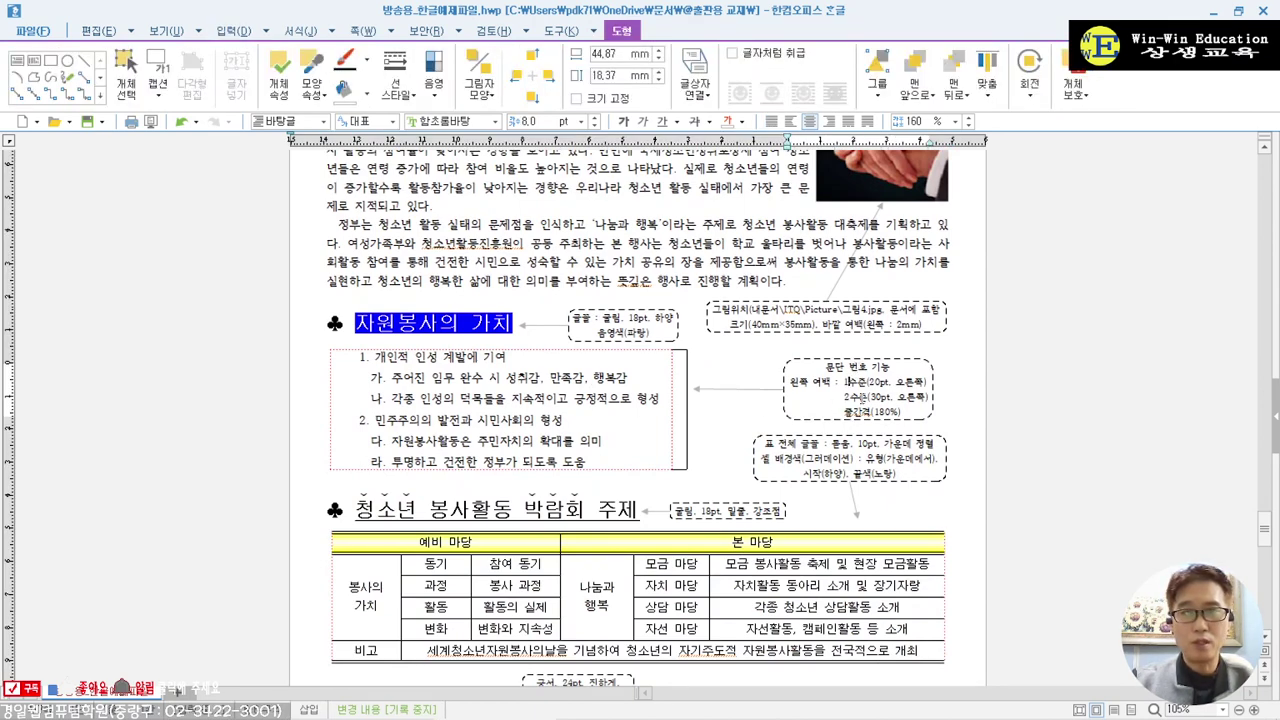
- Examine which lines of the sample list under 자원봉사의 가치 belong to each level and the line spacing in its numbering note
{"action": "left_click_drag", "start_coordinate": [347, 357], "coordinate": [554, 354]}
{"action": "left_click_drag", "start_coordinate": [374, 425], "coordinate": [536, 425]}
{"action": "left_click", "coordinate": [378, 355]}
{"action": "key", "text": "Down"}
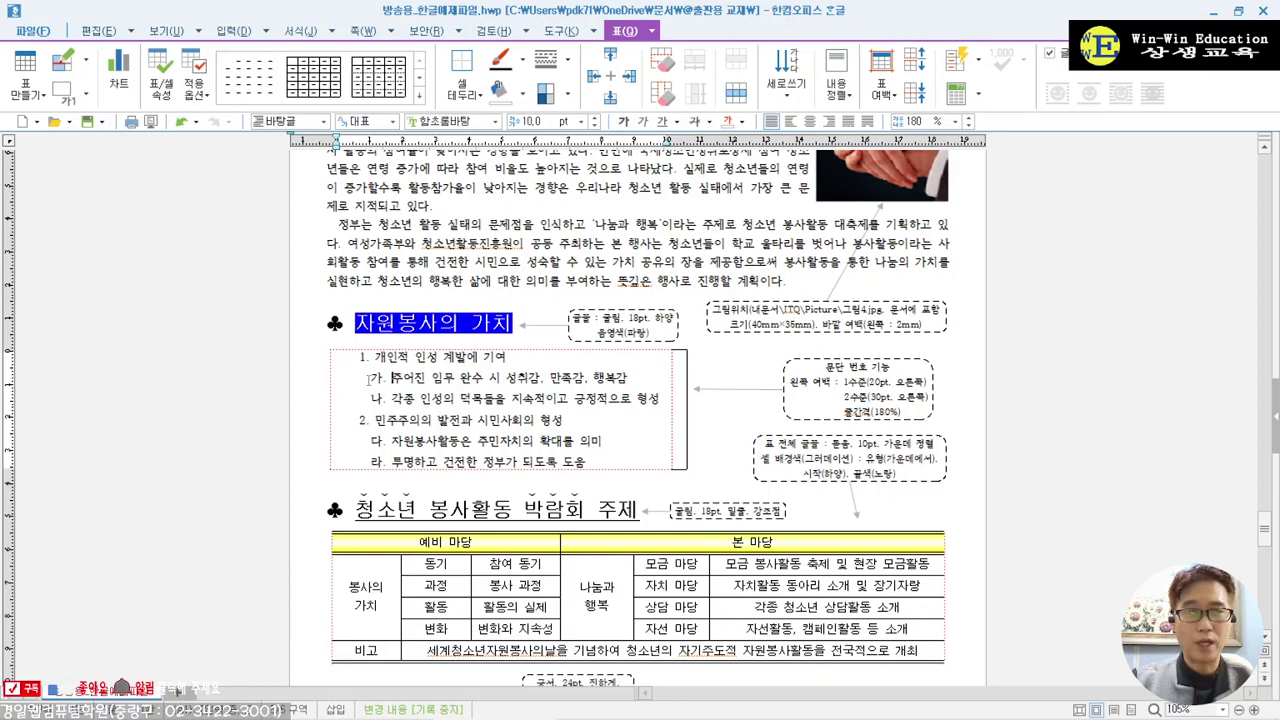
{"action": "left_click_drag", "start_coordinate": [419, 372], "coordinate": [666, 400]}
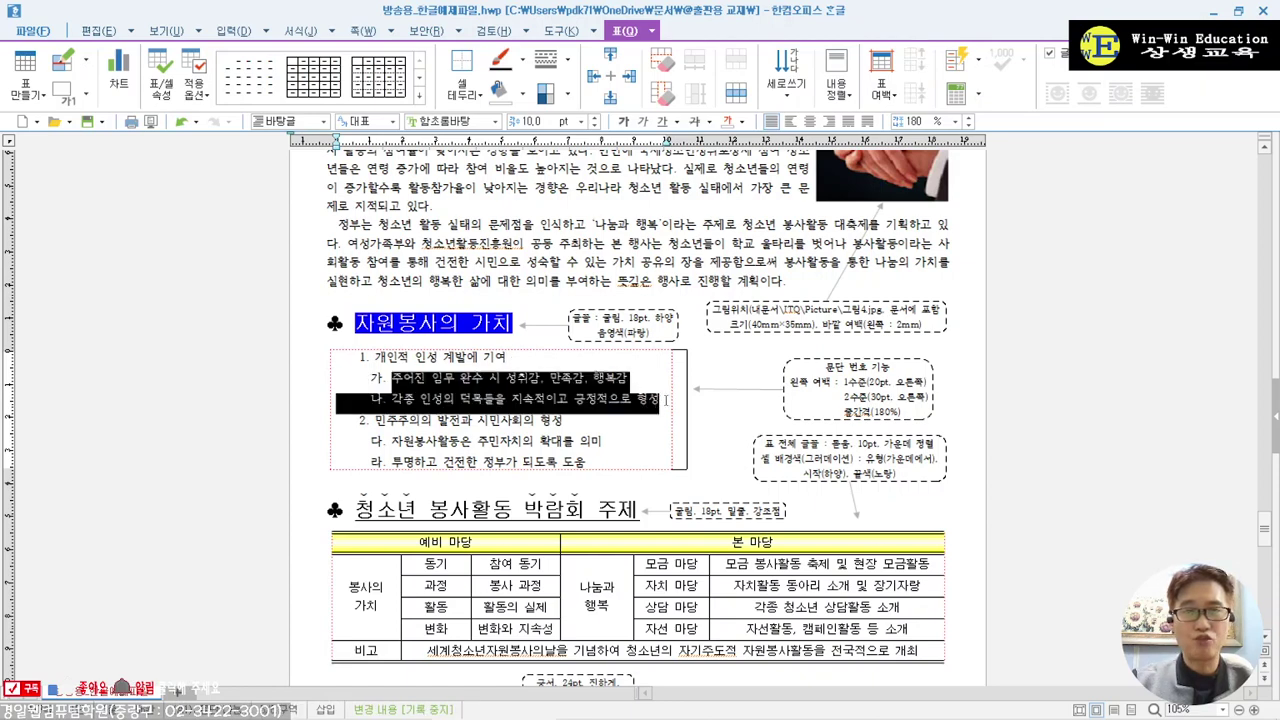
{"action": "left_click", "coordinate": [548, 444]}
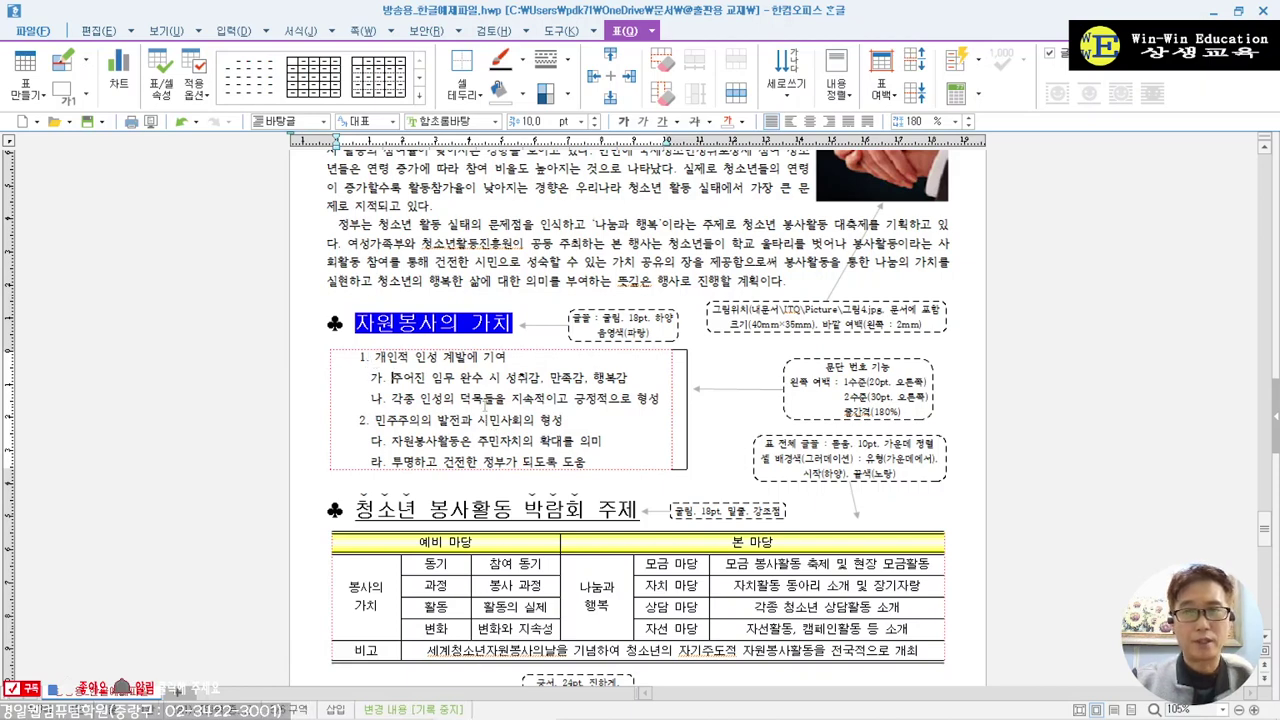
{"action": "left_click", "coordinate": [828, 415]}
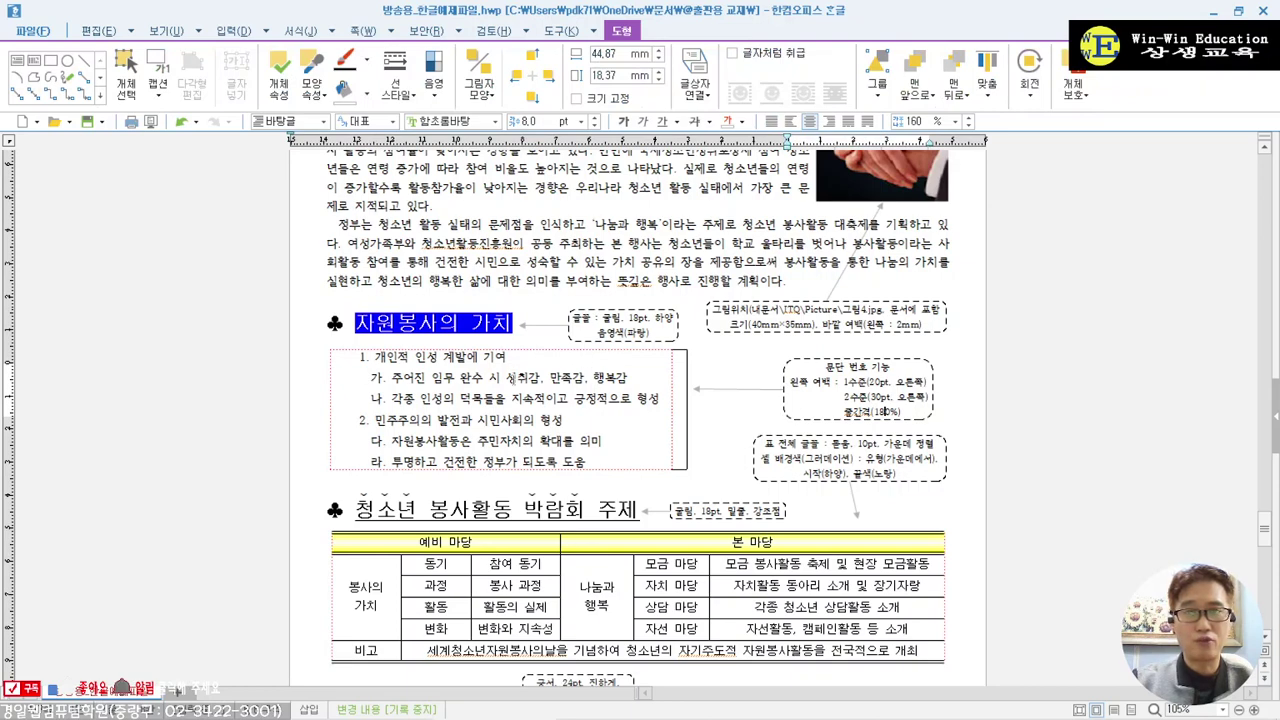
- Choose the 1. 가. 1) 가) paragraph number format for the six lines under the working page's 자원봉사의 가치 heading
{"action": "scroll", "coordinate": [514, 377], "scroll_direction": "up", "scroll_amount": 20}
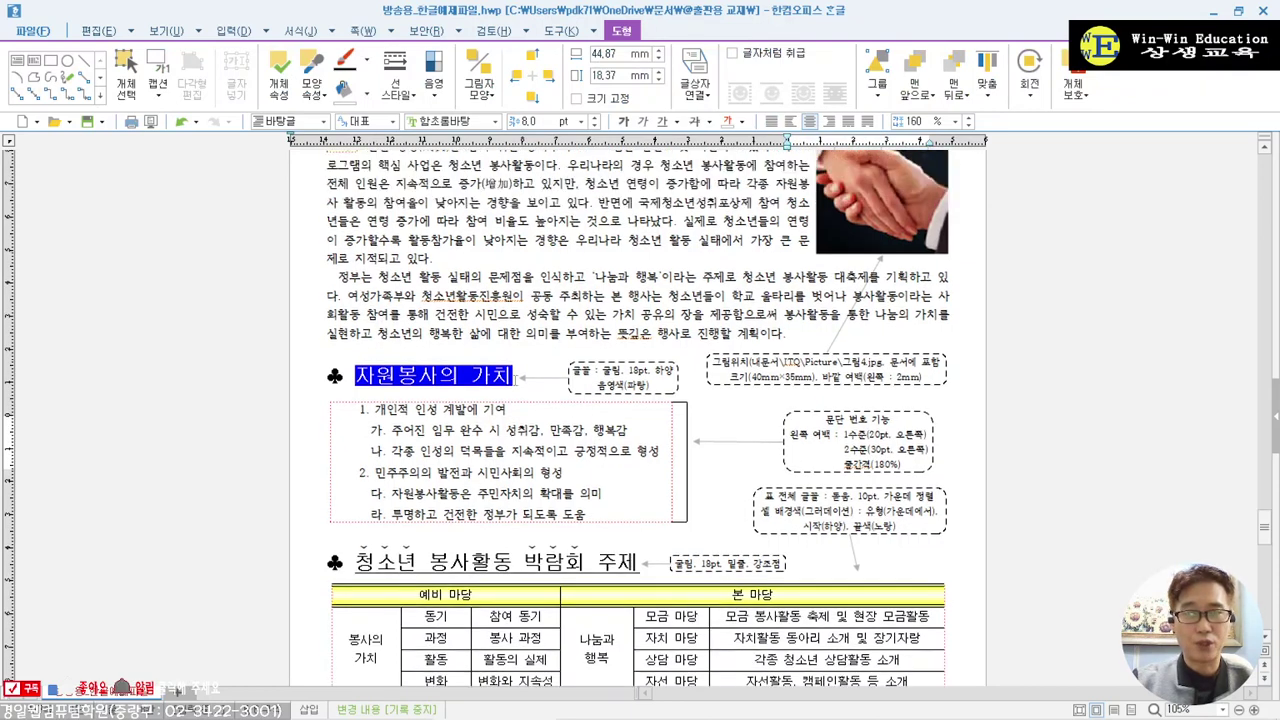
{"action": "scroll", "coordinate": [514, 374], "scroll_direction": "up", "scroll_amount": 9}
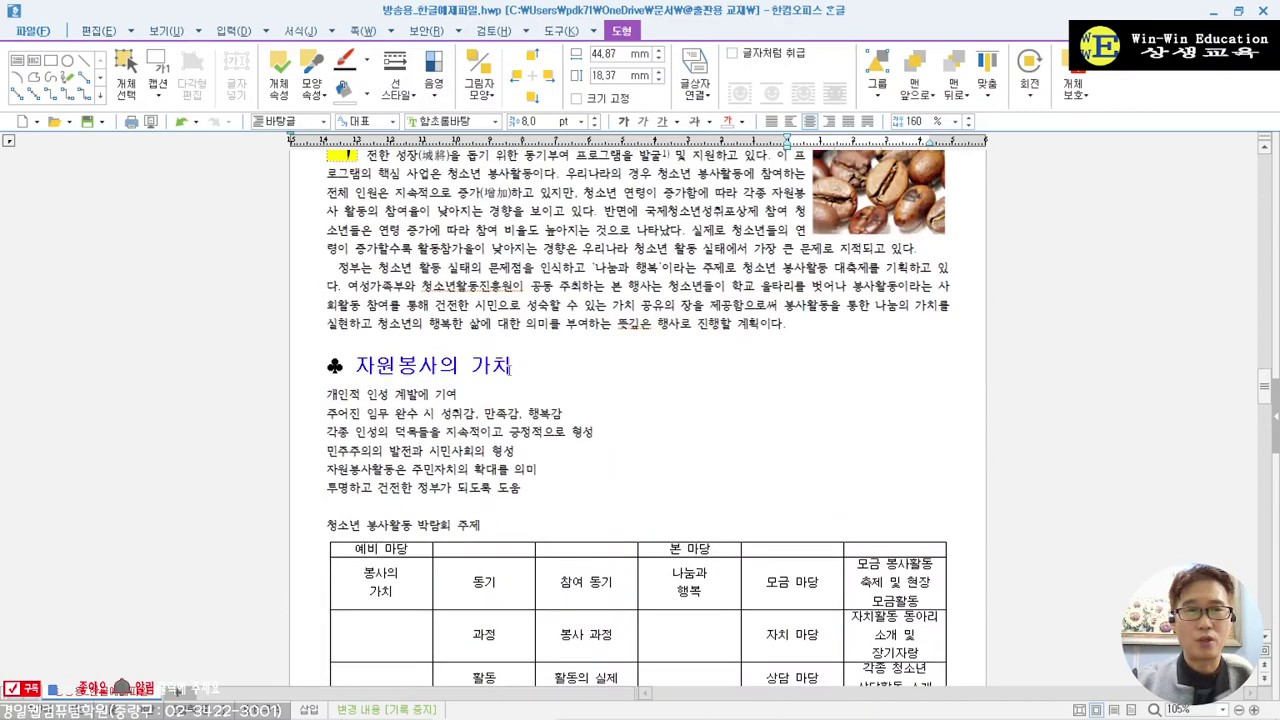
{"action": "scroll", "coordinate": [400, 320], "scroll_direction": "down", "scroll_amount": 3}
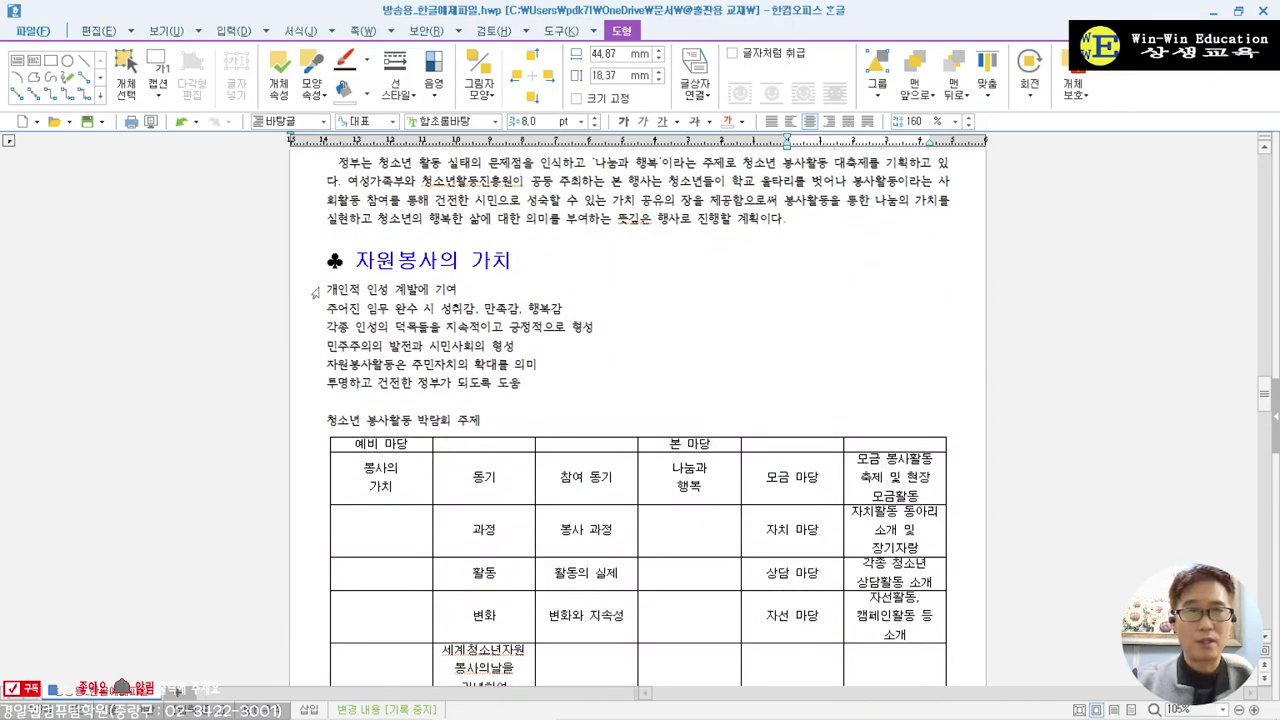
{"action": "left_click_drag", "start_coordinate": [329, 289], "coordinate": [604, 381]}
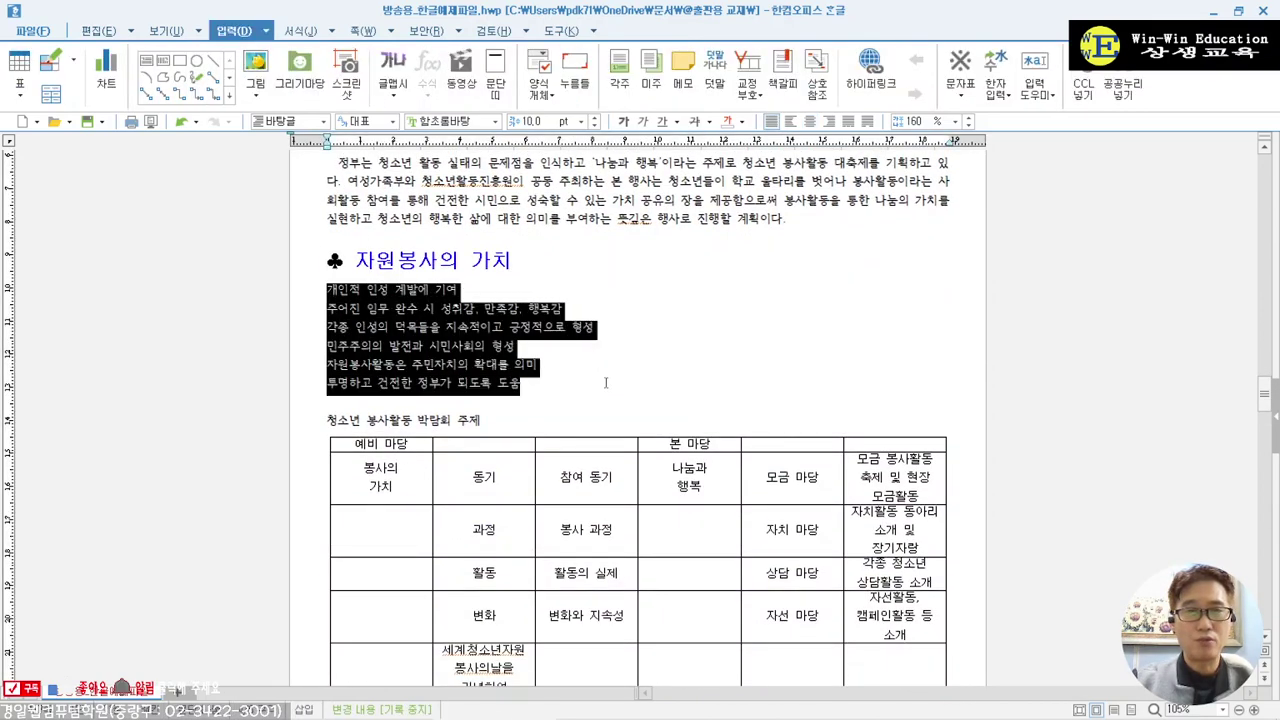
{"action": "right_click", "coordinate": [465, 340]}
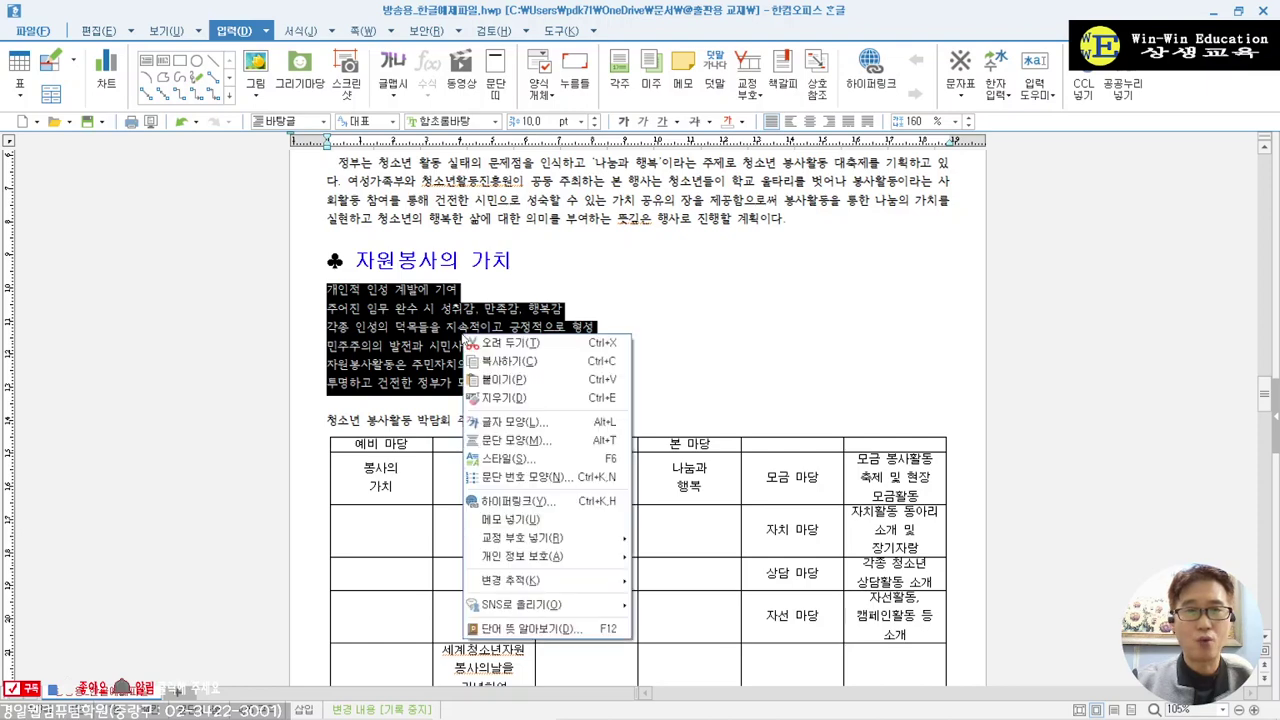
{"action": "left_click", "coordinate": [606, 478]}
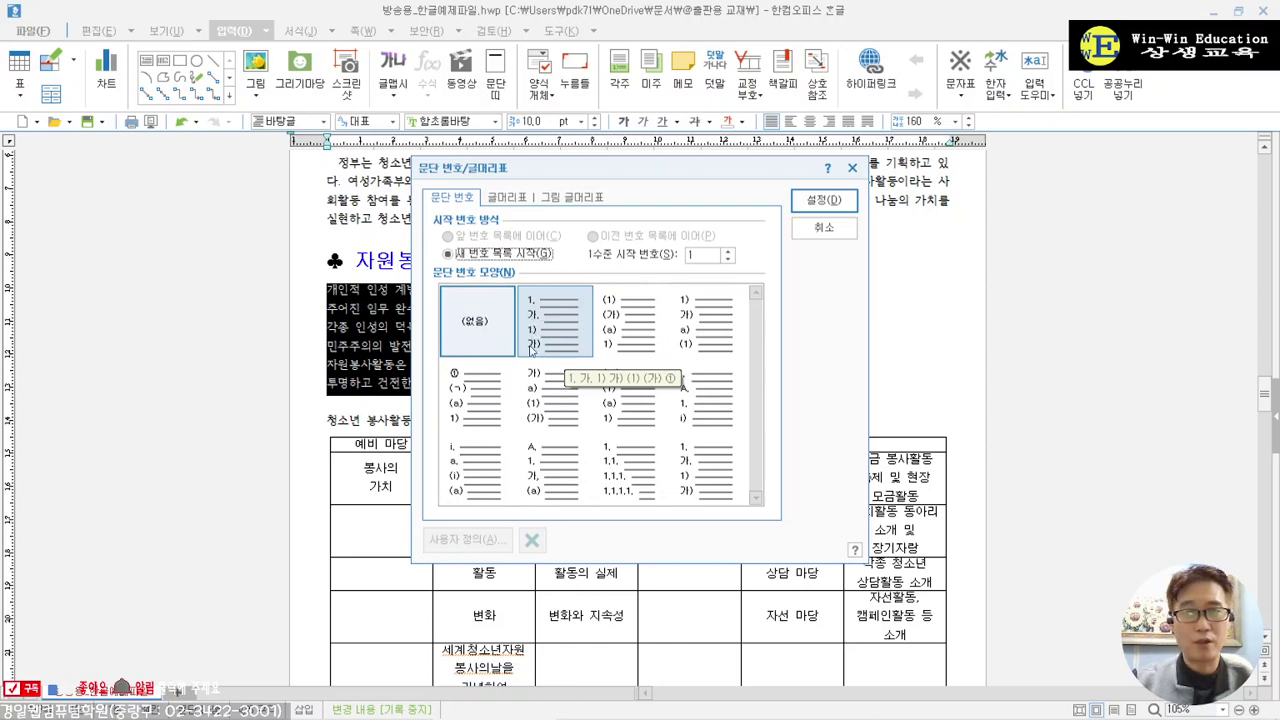
{"action": "scroll", "coordinate": [1005, 440], "scroll_direction": "down", "scroll_amount": 5}
{"action": "scroll", "coordinate": [1005, 440], "scroll_direction": "down", "scroll_amount": 4}
{"action": "scroll", "coordinate": [1006, 440], "scroll_direction": "down", "scroll_amount": 2}
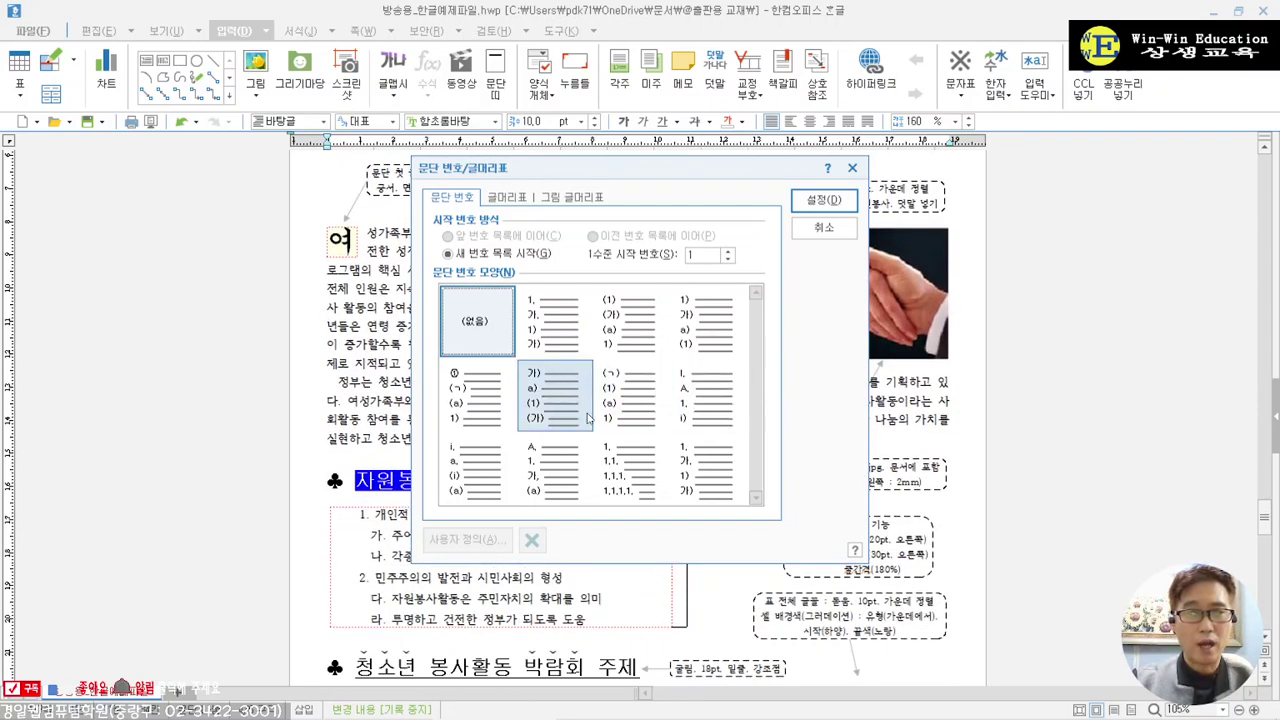
{"action": "left_click", "coordinate": [537, 316]}
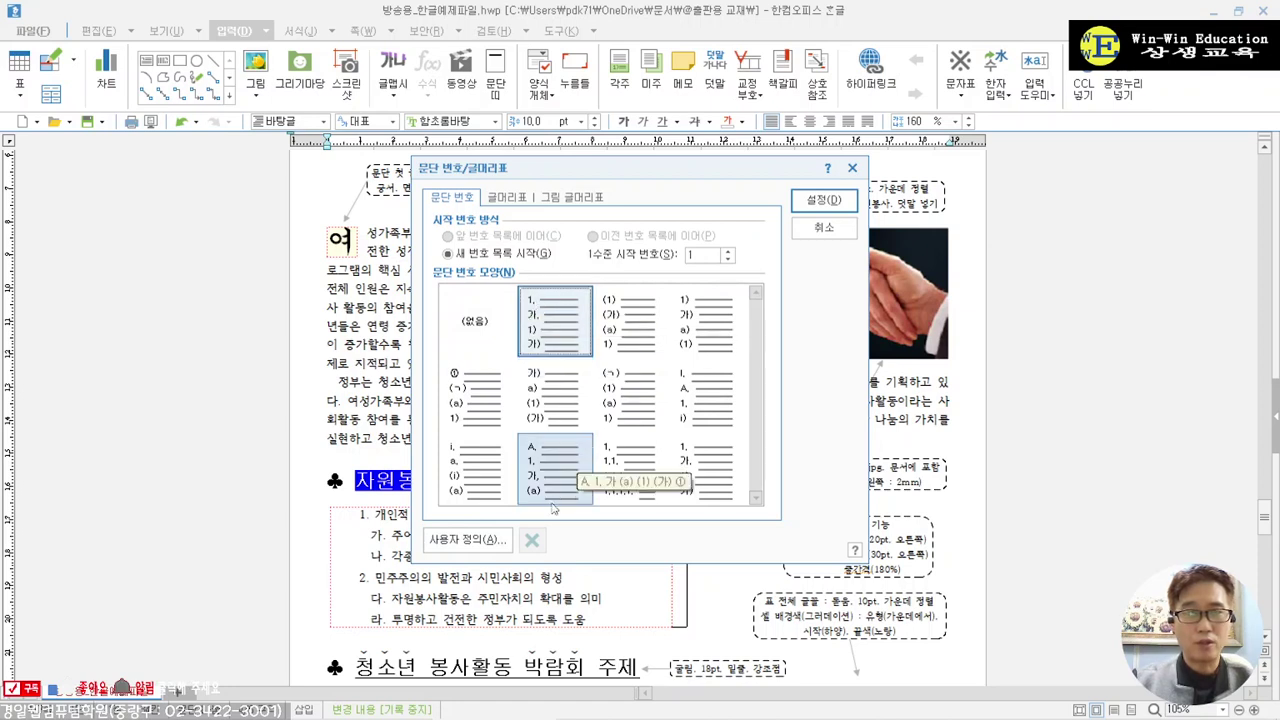
- Customise level 1 (1 수준) of the numbering format with a number width (너비 조정) of 20 pt and 오른쪽 alignment
{"action": "left_click", "coordinate": [475, 543]}
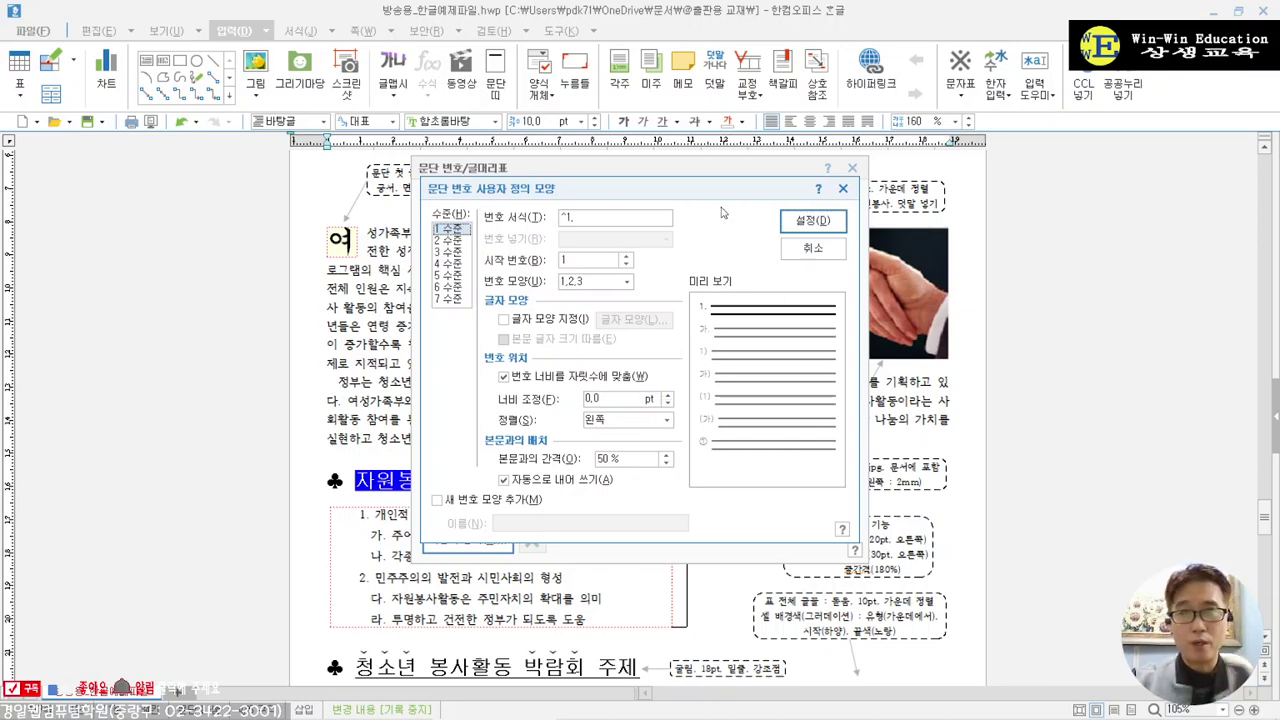
{"action": "left_click_drag", "start_coordinate": [715, 197], "coordinate": [627, 197]}
{"action": "scroll", "coordinate": [1010, 416], "scroll_direction": "up", "scroll_amount": 3}
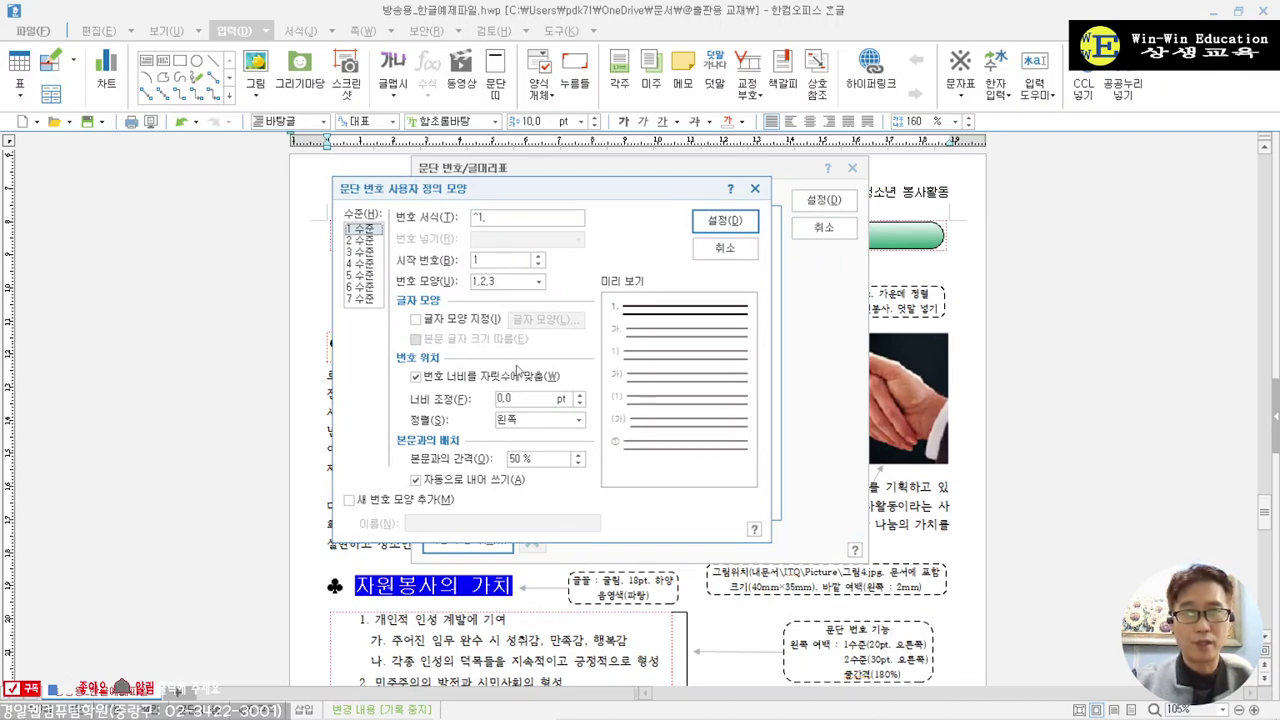
{"action": "left_click", "coordinate": [580, 396]}
{"action": "left_click", "coordinate": [580, 396]}
{"action": "type", "text": "0"}
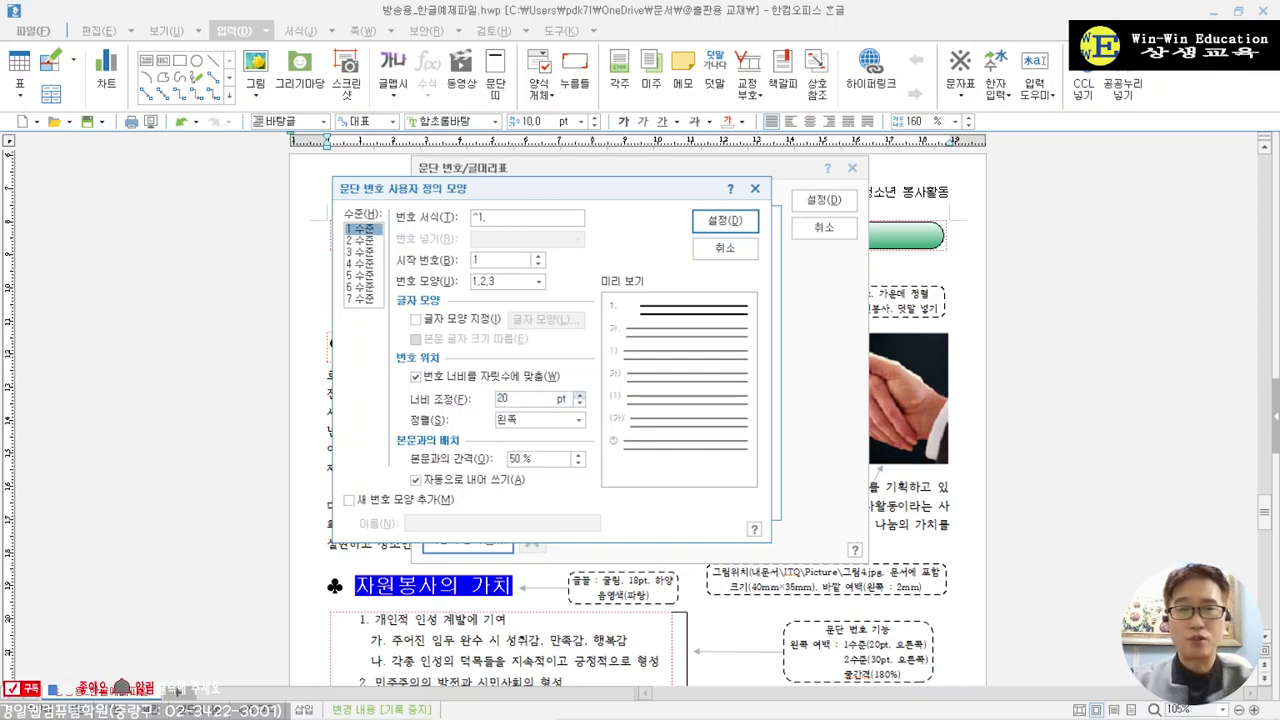
{"action": "left_click", "coordinate": [552, 421]}
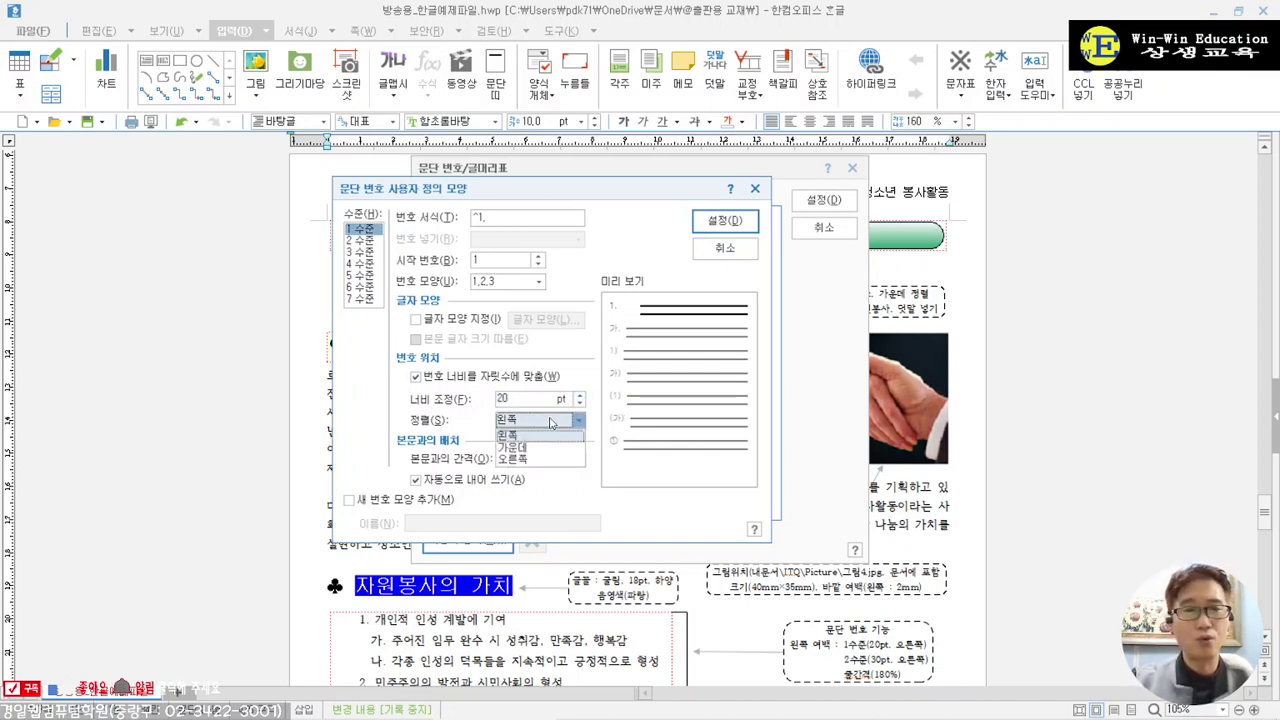
{"action": "left_click", "coordinate": [540, 450]}
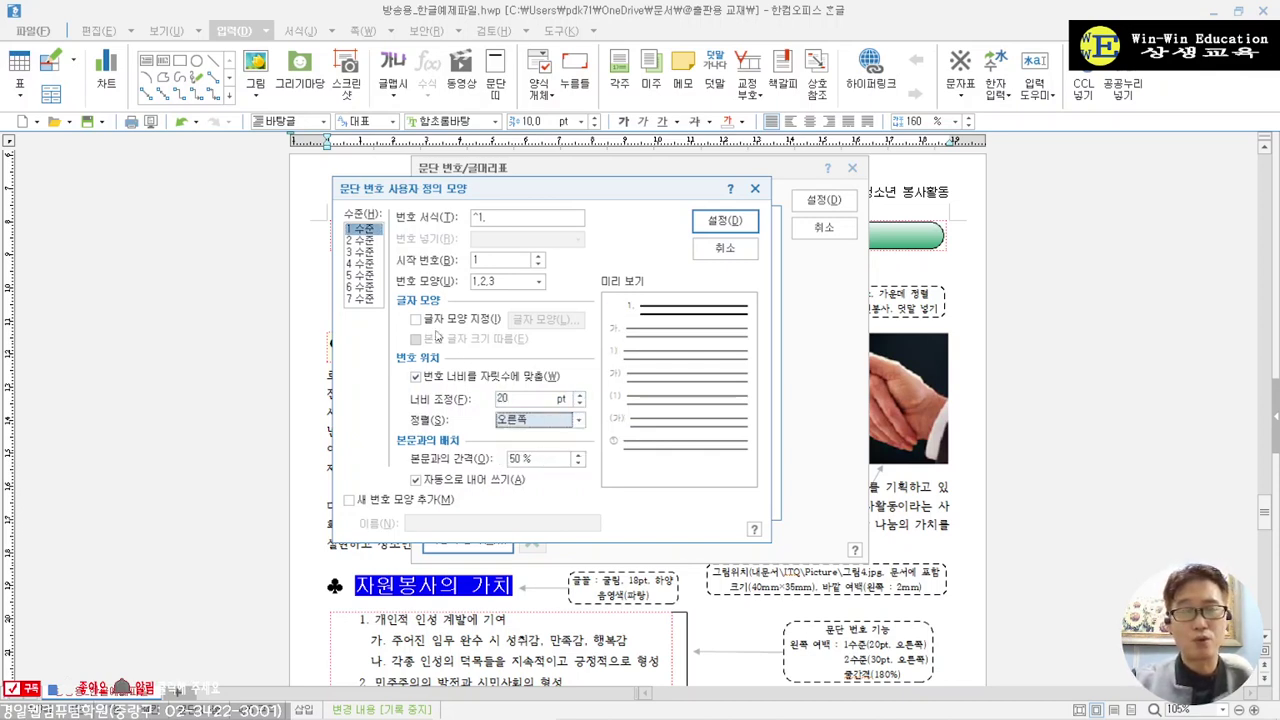
- Define level 2 of the custom paragraph numbering with a 30 pt width adjustment and 오른쪽 (right) alignment
{"action": "left_click", "coordinate": [366, 242]}
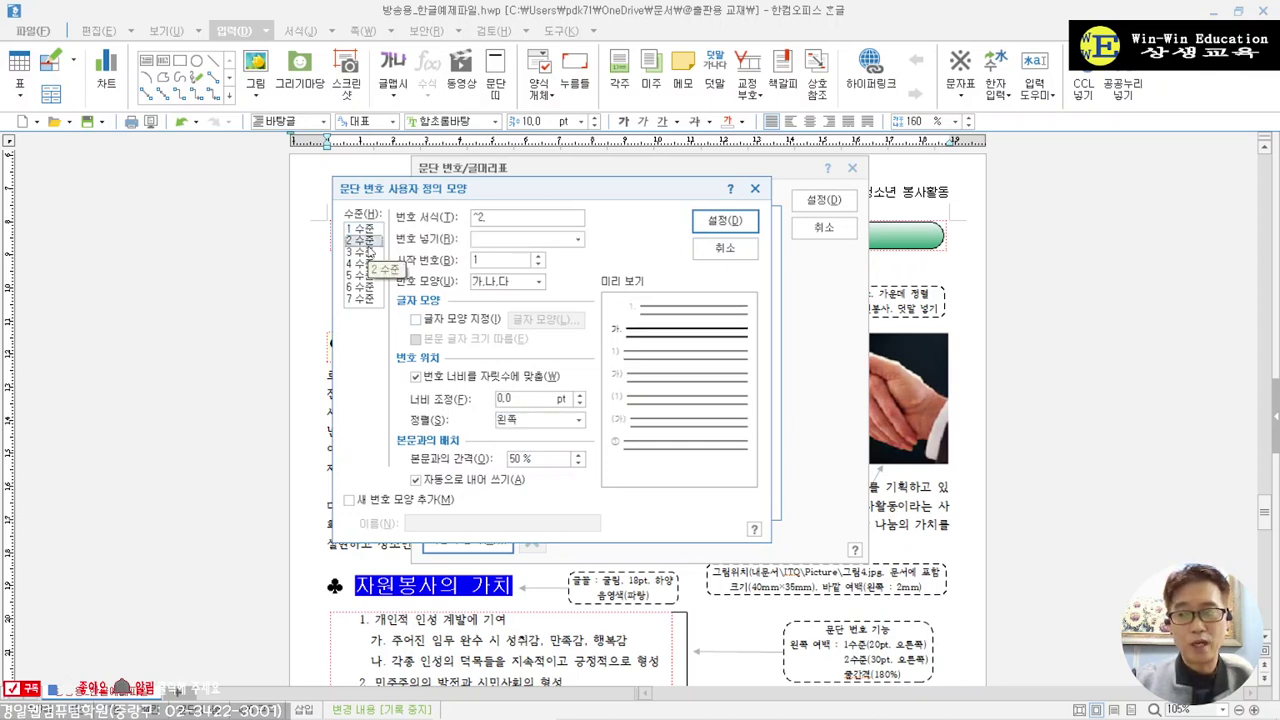
{"action": "left_click", "coordinate": [580, 395]}
{"action": "type", "text": "30"}
{"action": "left_click", "coordinate": [570, 421]}
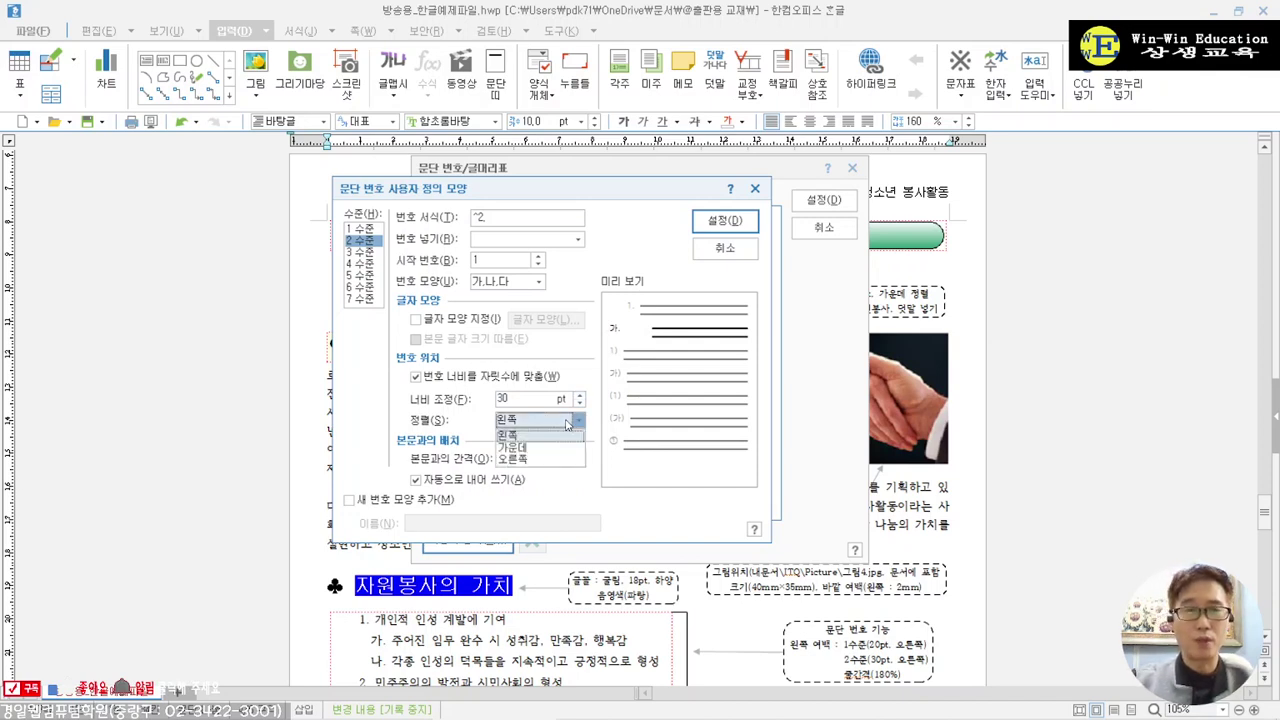
{"action": "left_click", "coordinate": [546, 459]}
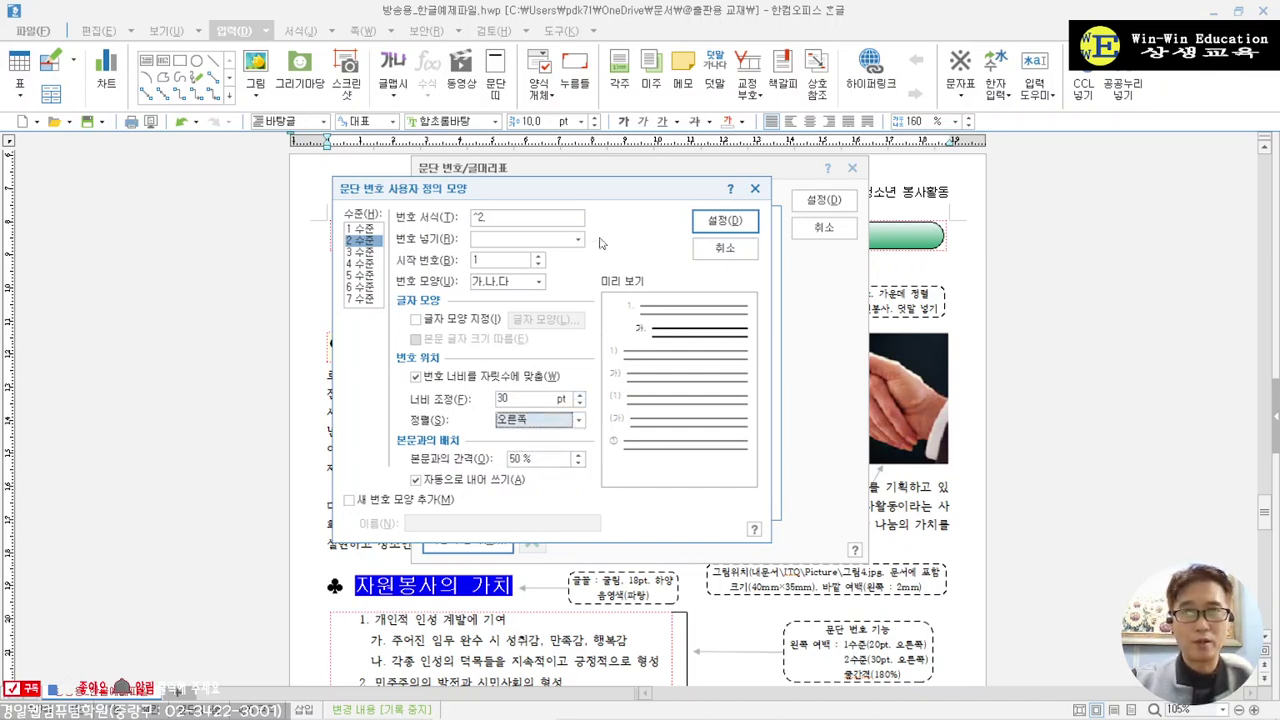
{"action": "left_click", "coordinate": [712, 220]}
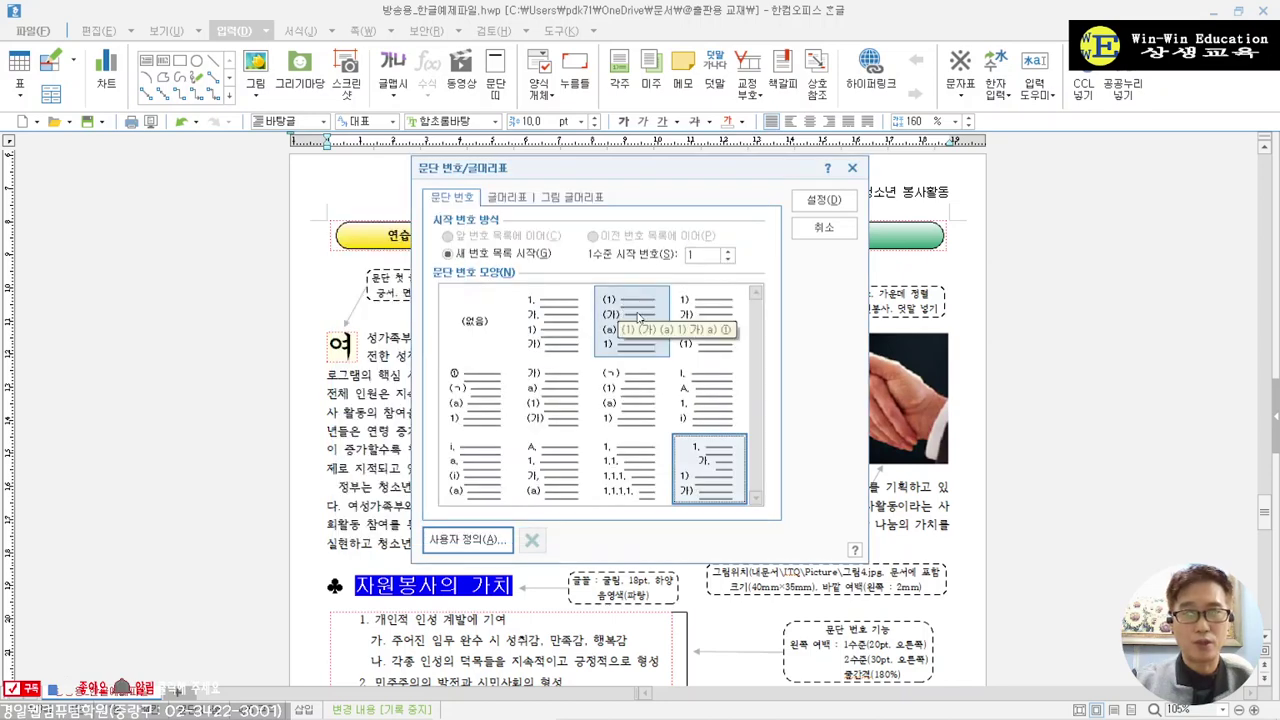
- Apply the customized 1. / 가. paragraph numbering to the six selected lines under the 자원봉사의 가치 heading
{"action": "scroll", "coordinate": [1125, 297], "scroll_direction": "up", "scroll_amount": 5}
{"action": "scroll", "coordinate": [1125, 297], "scroll_direction": "up", "scroll_amount": 6}
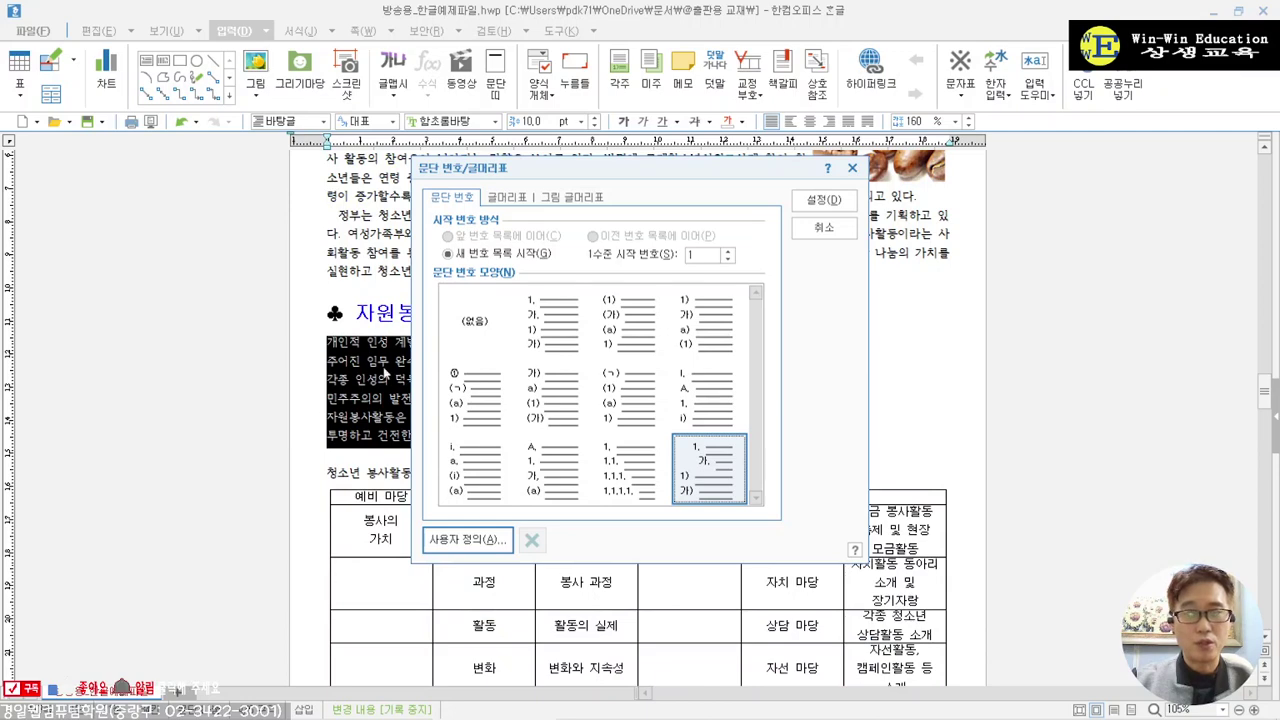
{"action": "left_click", "coordinate": [820, 205]}
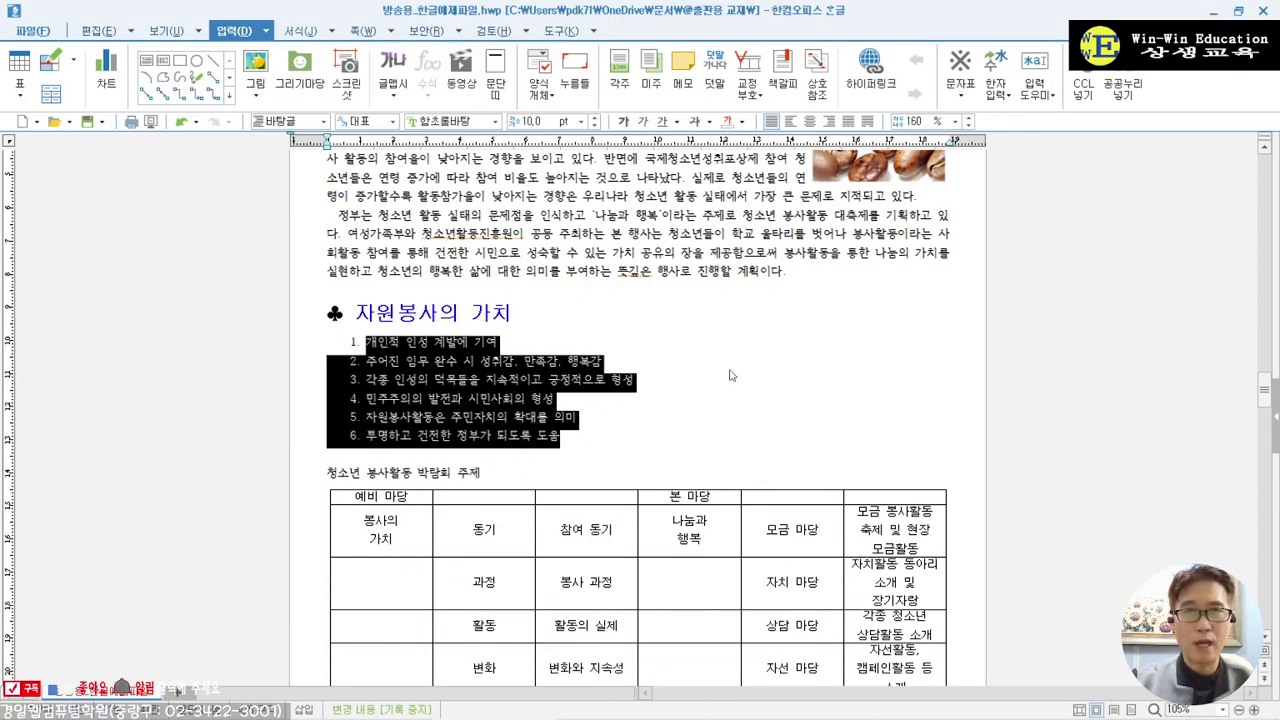
- Set the line spacing of the six numbered paragraphs to 180%
{"action": "left_click", "coordinate": [920, 121]}
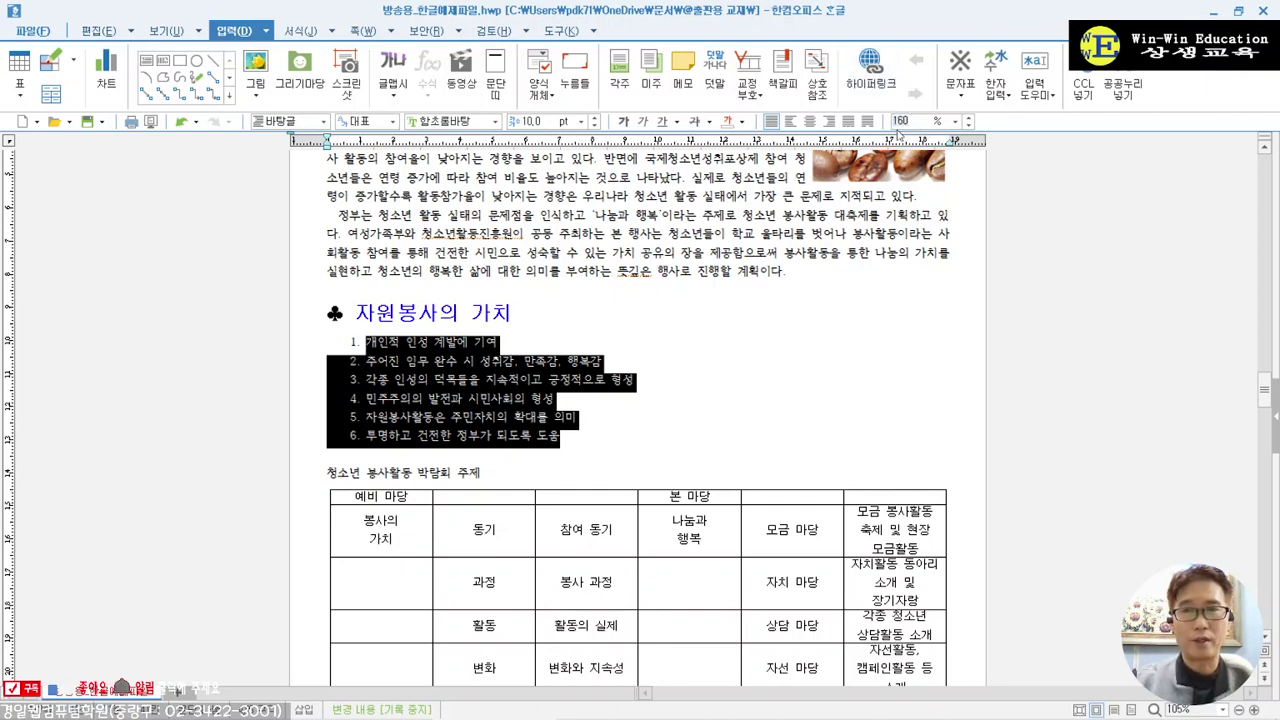
{"action": "type", "text": "1"}
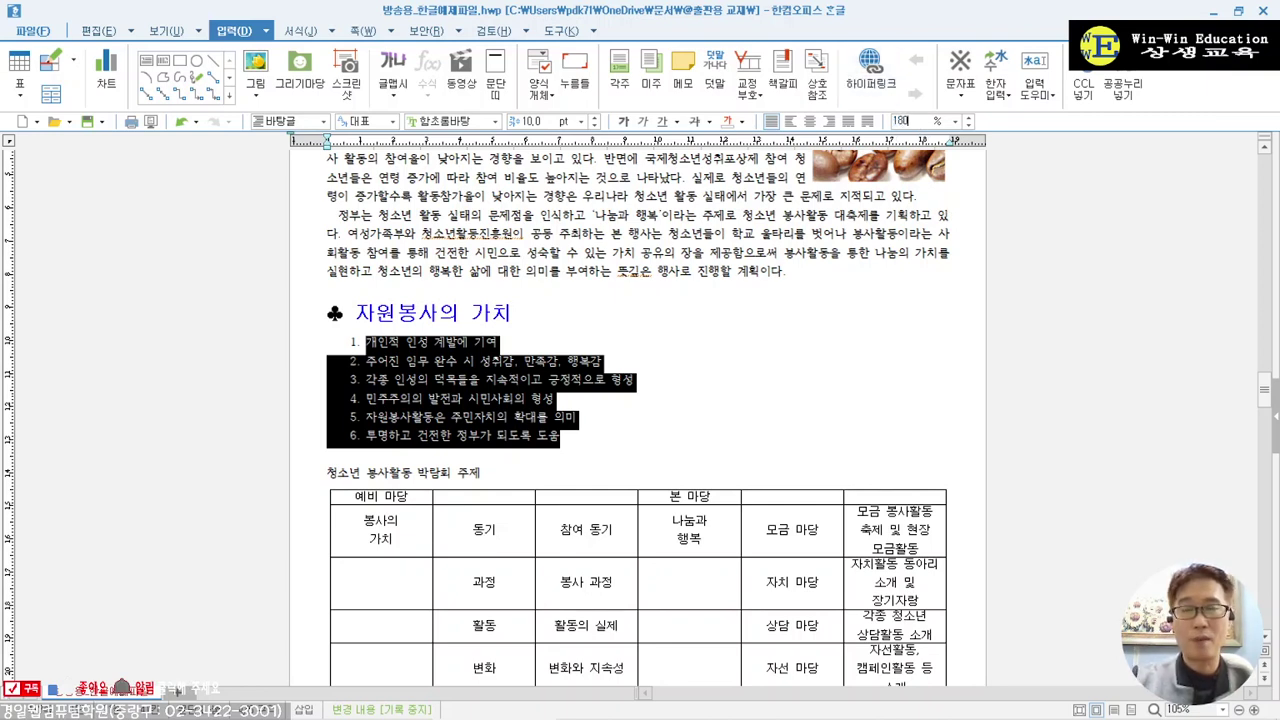
{"action": "key", "text": "Return"}
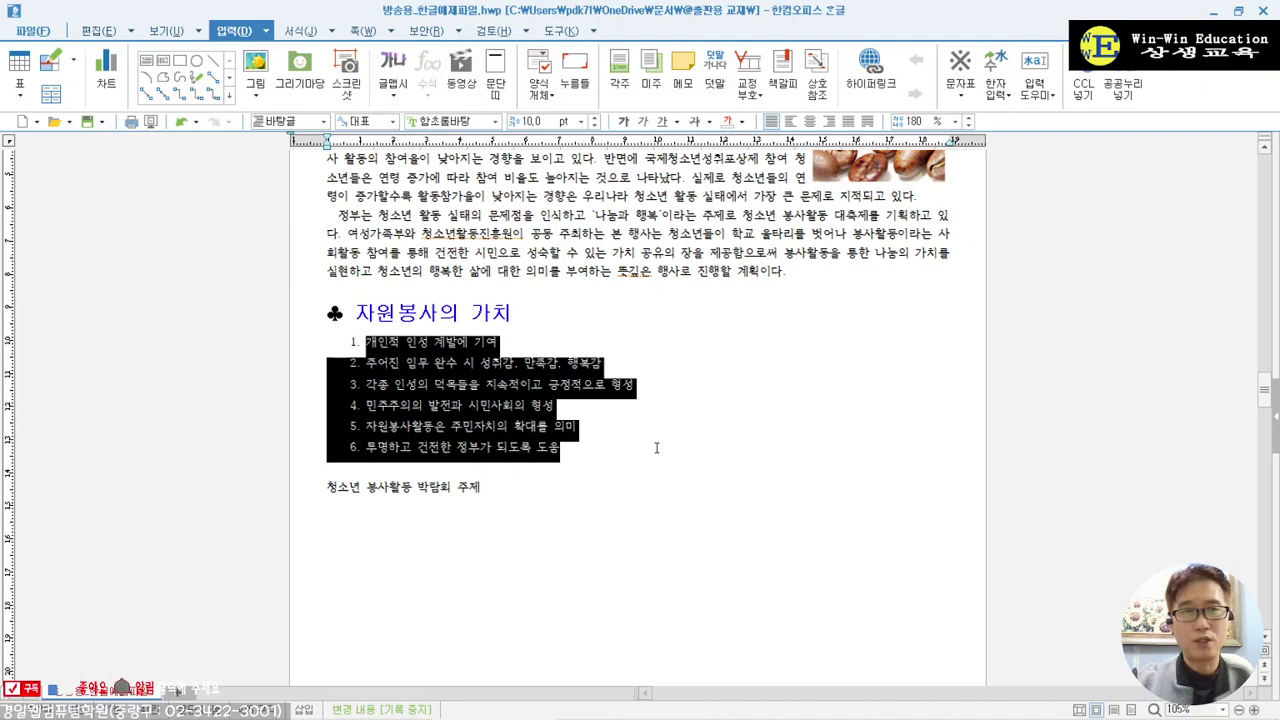
{"action": "left_click", "coordinate": [492, 405]}
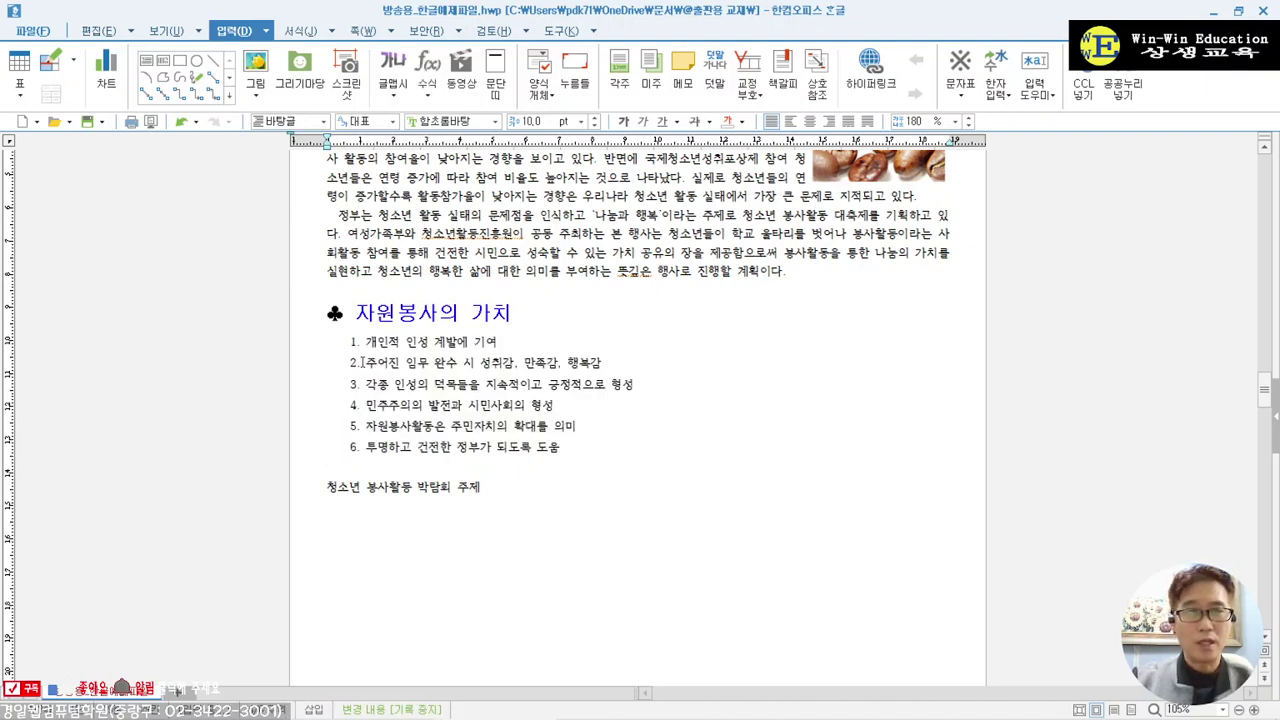
- Demote the second and third list items, 주어진 임무 완수 and 각종 인성의 덕목들, by one numbering level
{"action": "left_click_drag", "start_coordinate": [365, 362], "coordinate": [690, 379]}
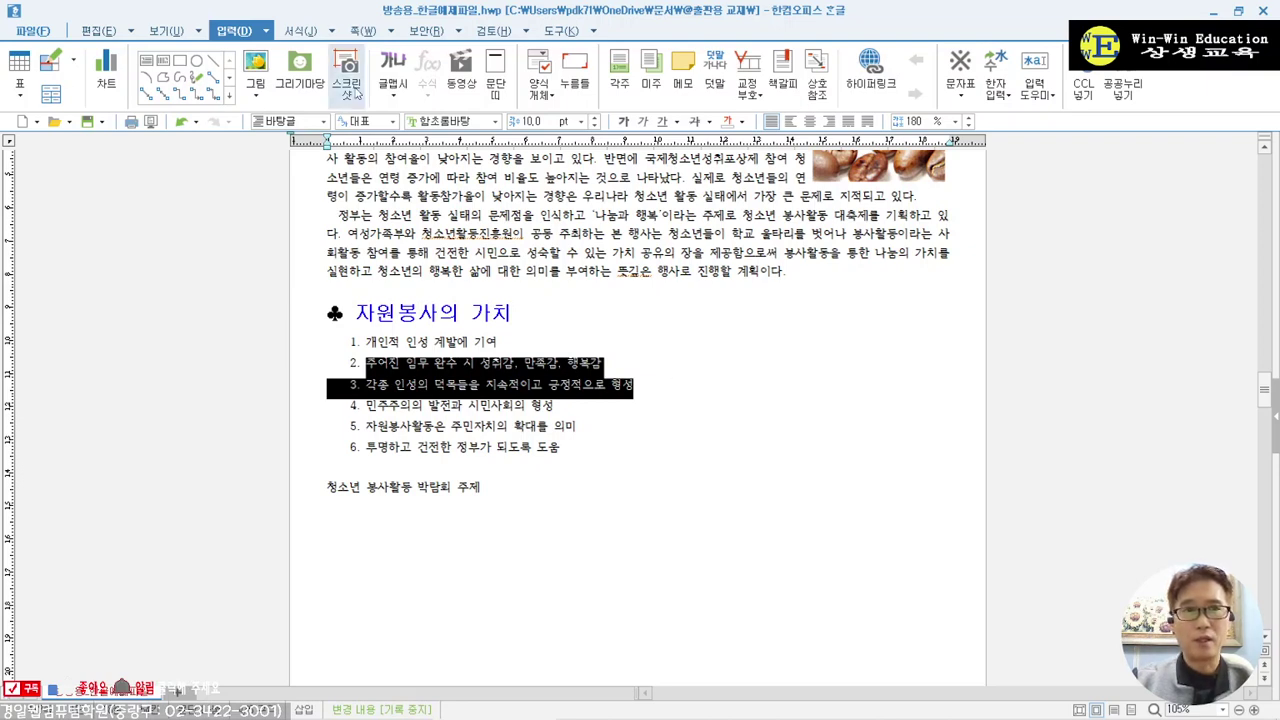
{"action": "left_click", "coordinate": [305, 31]}
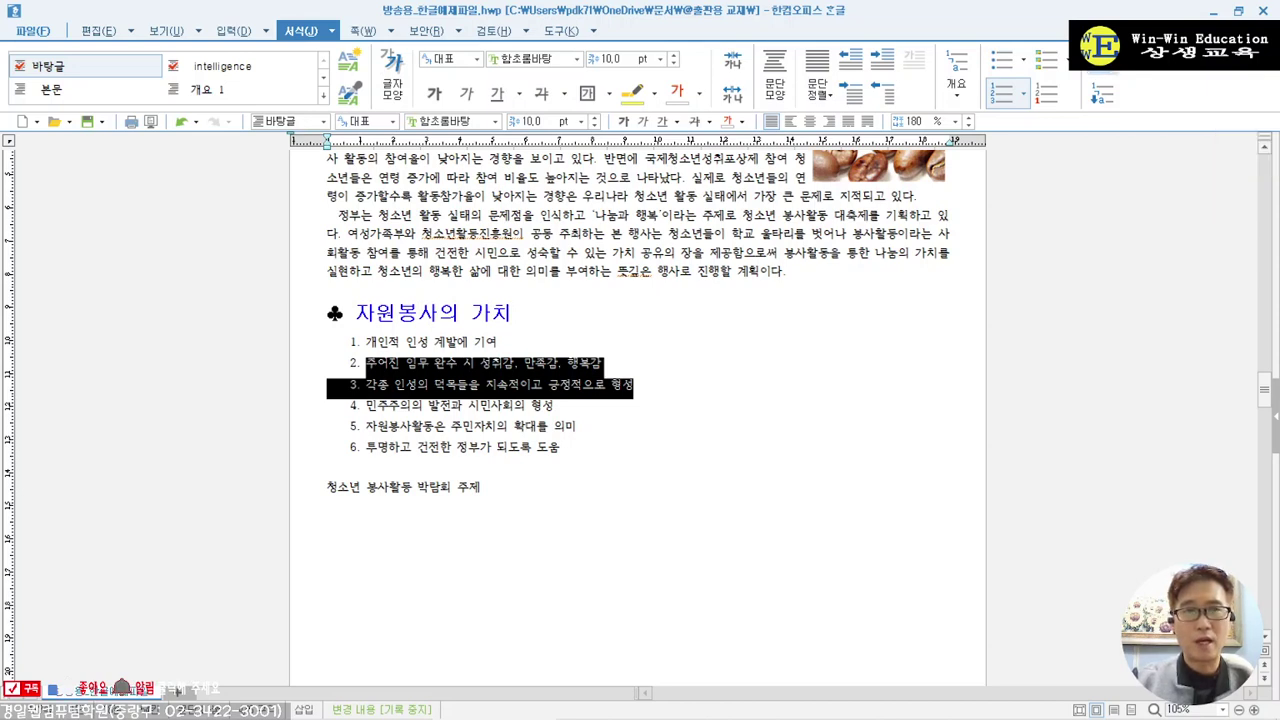
{"action": "left_click", "coordinate": [1103, 95]}
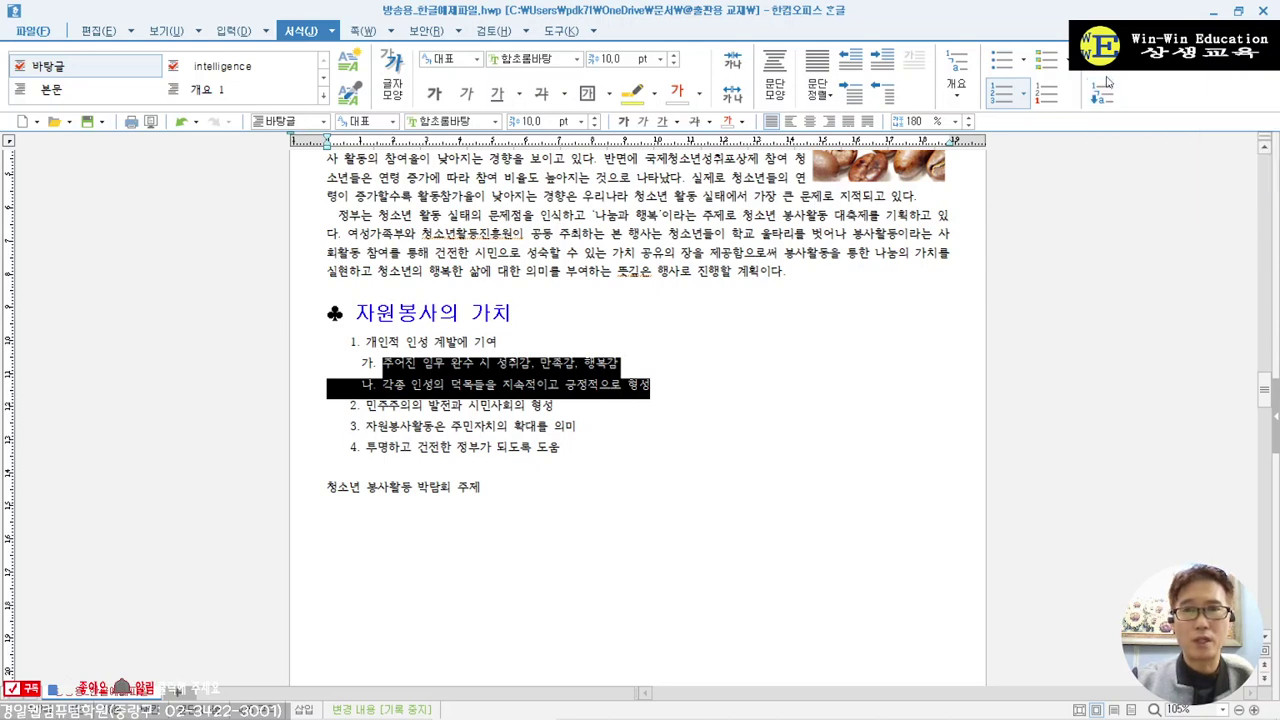
{"action": "left_click", "coordinate": [1101, 84]}
{"action": "left_click", "coordinate": [1107, 103]}
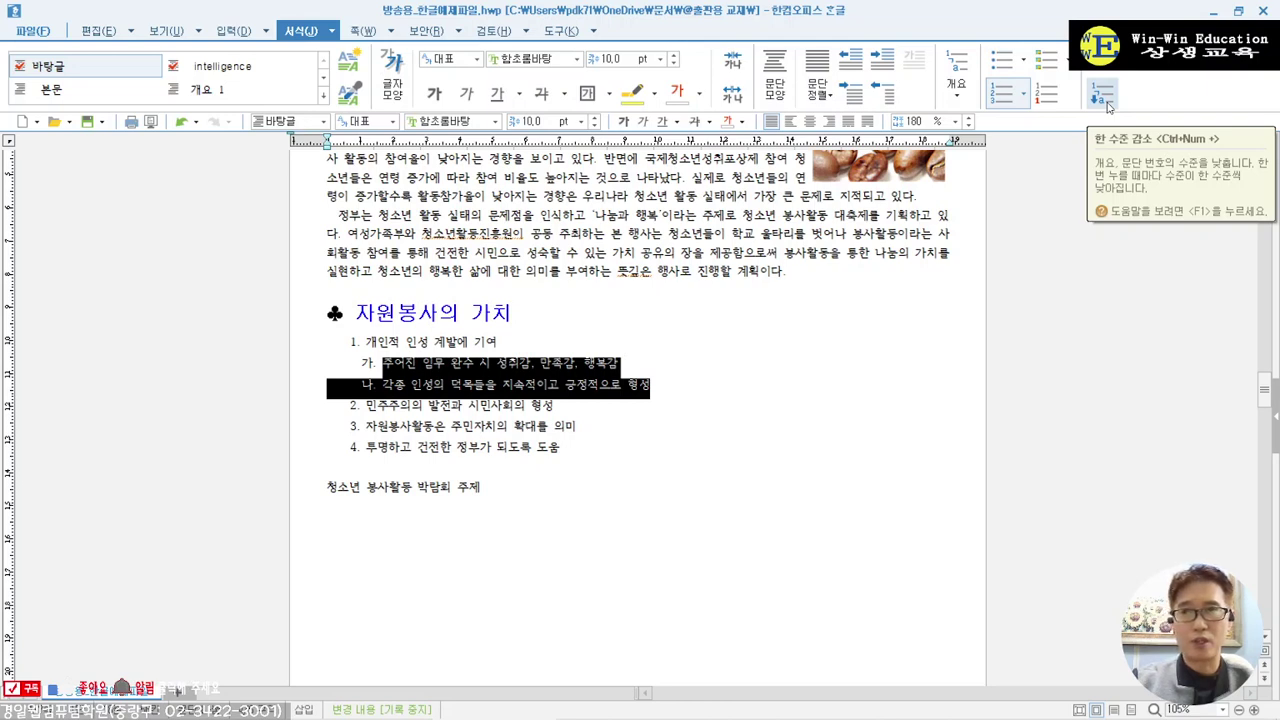
{"action": "left_click", "coordinate": [1101, 96]}
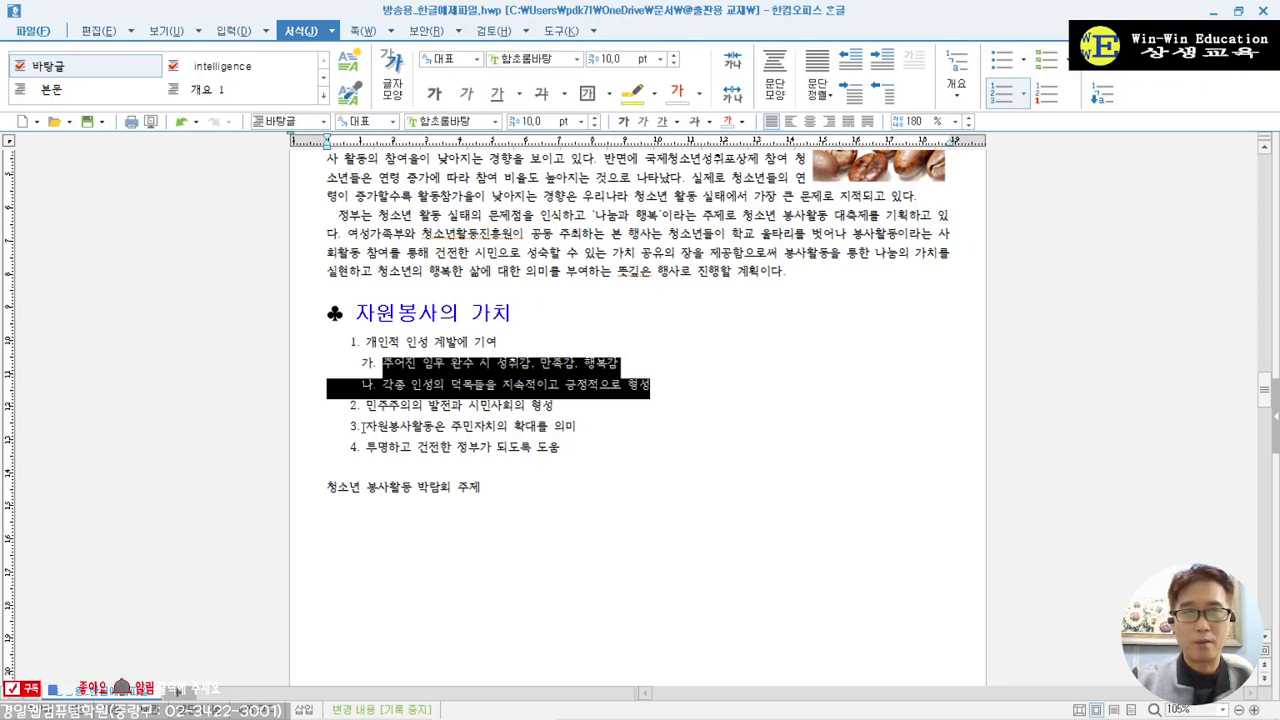
- Demote the last two list items, 자원봉사활동은 주민자치 and 투명하고 건전한 정부, by one numbering level
{"action": "left_click_drag", "start_coordinate": [366, 425], "coordinate": [627, 446]}
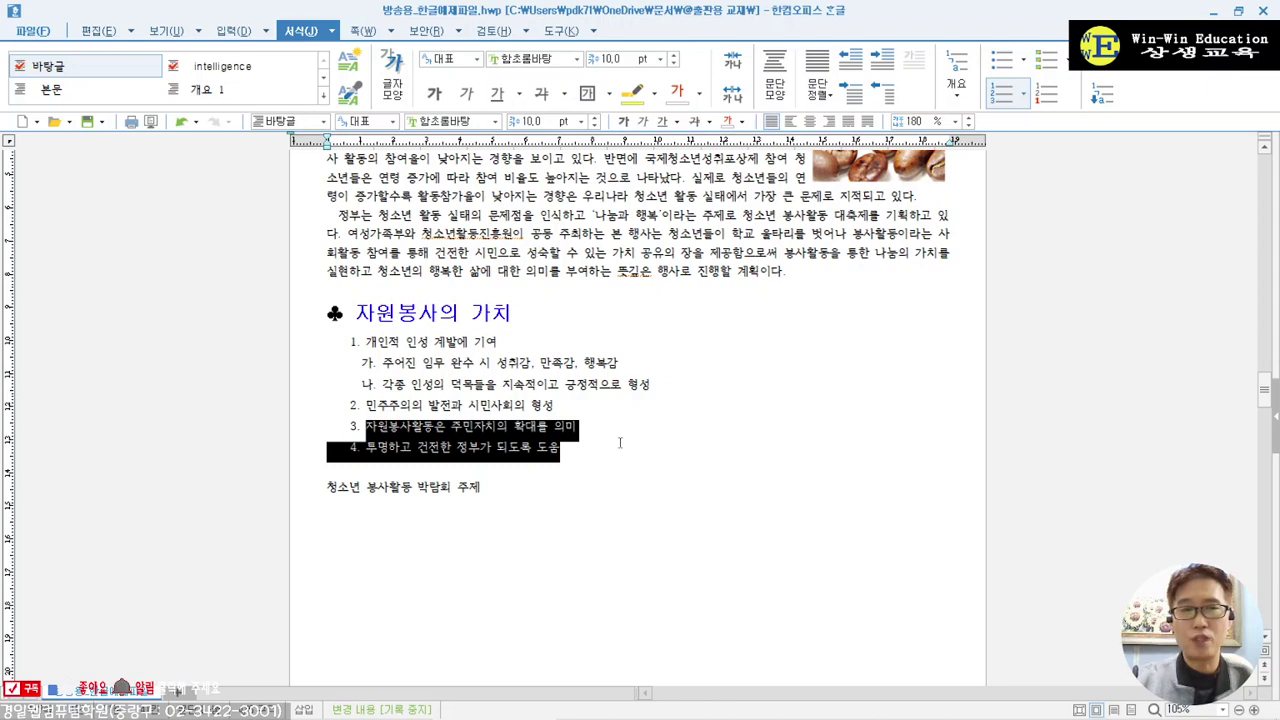
{"action": "key", "text": "ctrl+KP_Subtract"}
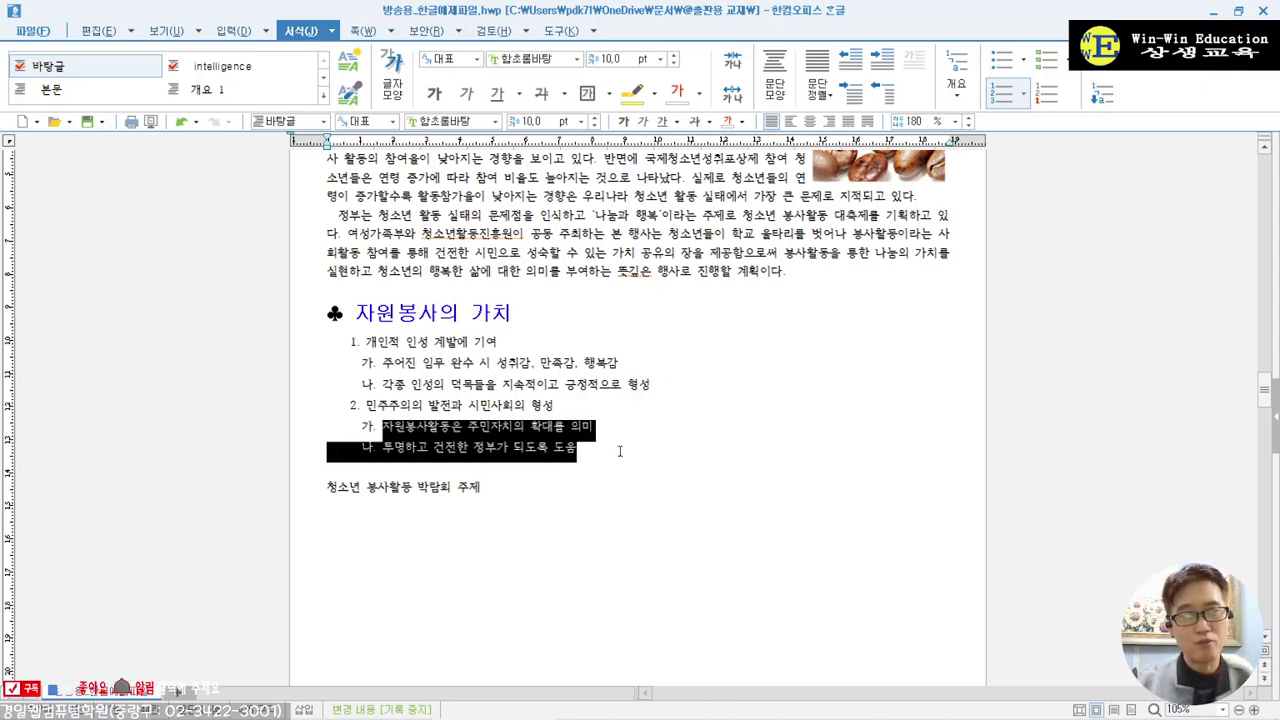
{"action": "key", "text": "ctrl+KP_Add"}
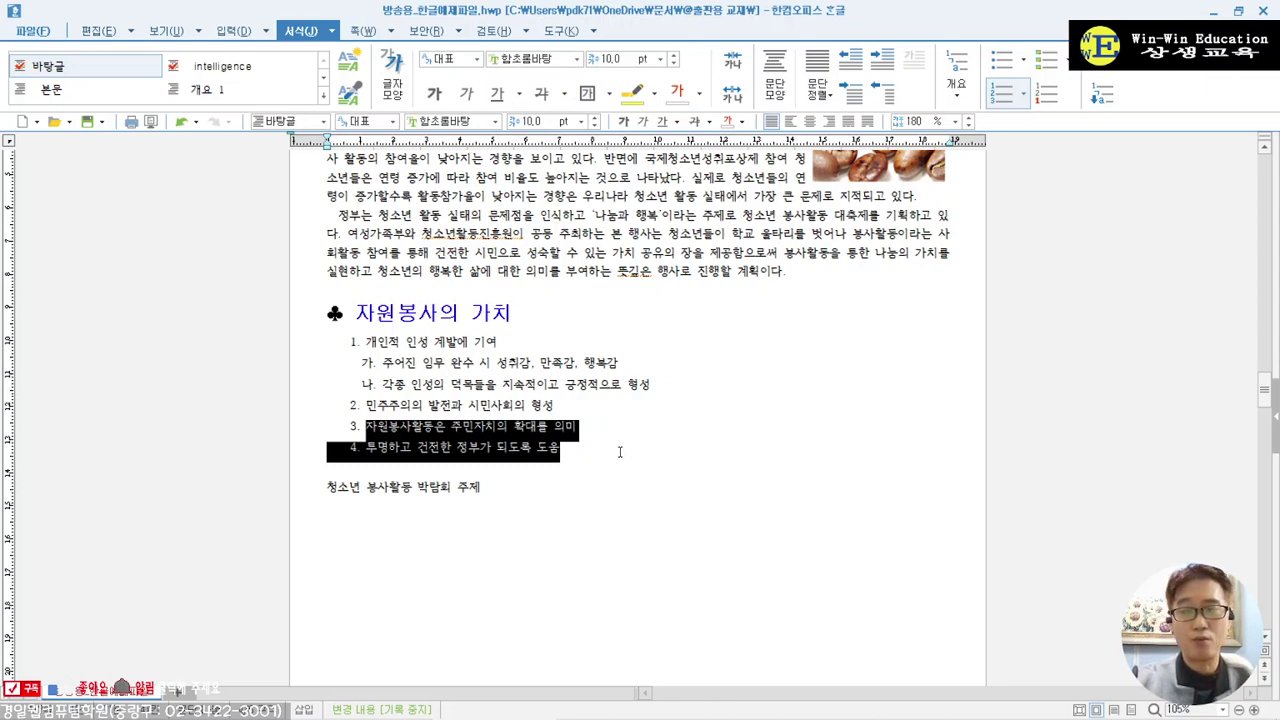
{"action": "key", "text": "ctrl+KP_Subtract"}
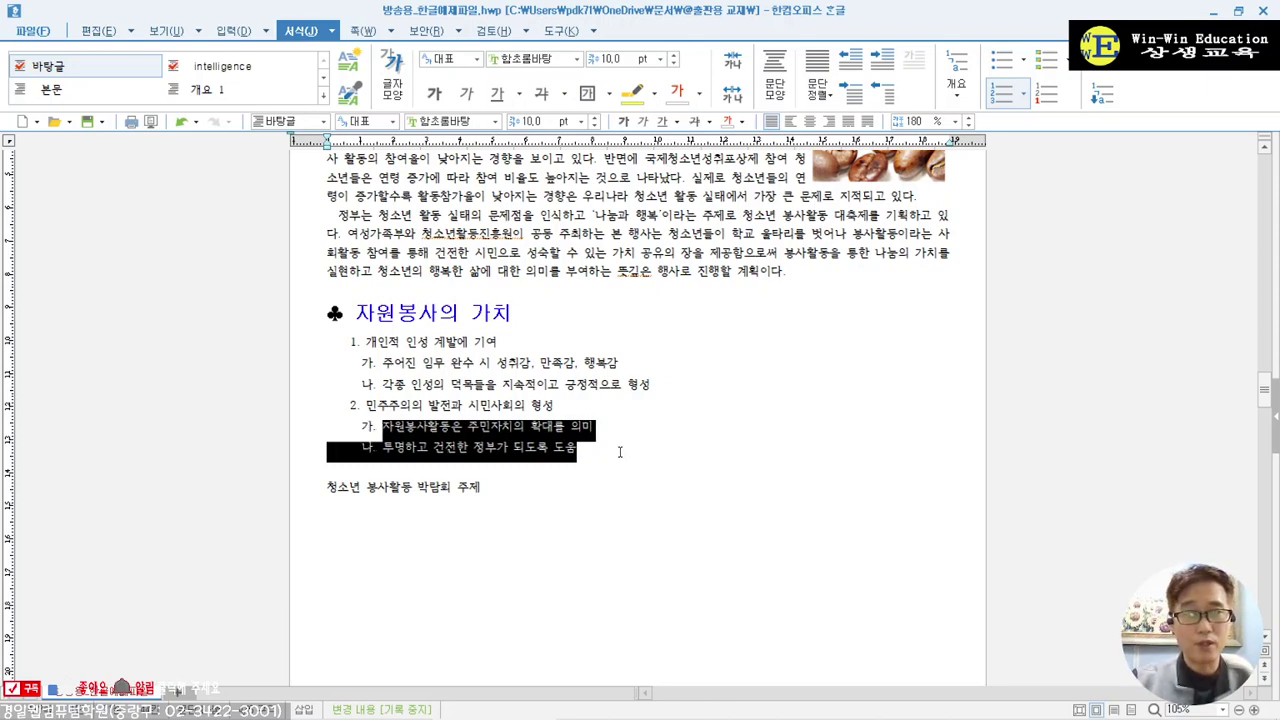
{"action": "left_click", "coordinate": [526, 487]}
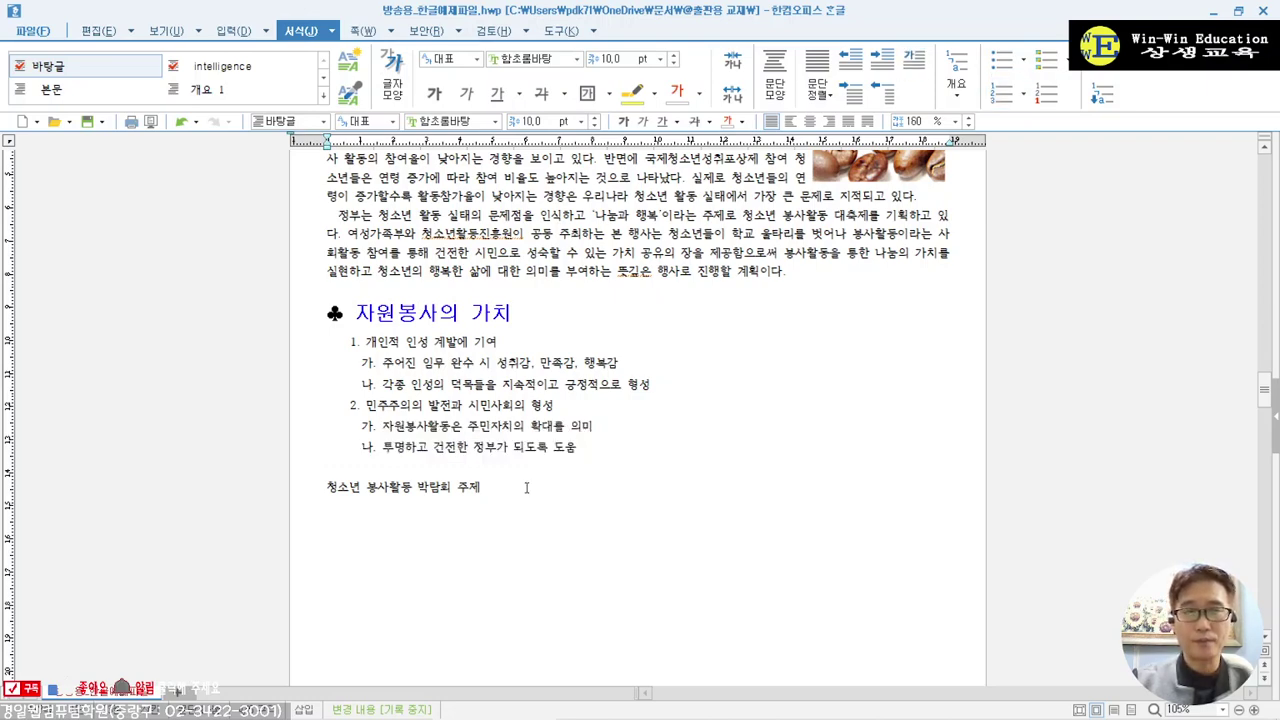
- Following the sample page, format the 청소년 봉사활동 박람회 주제 heading in 굴림 at 18 pt
{"action": "scroll", "coordinate": [620, 406], "scroll_direction": "down", "scroll_amount": 15}
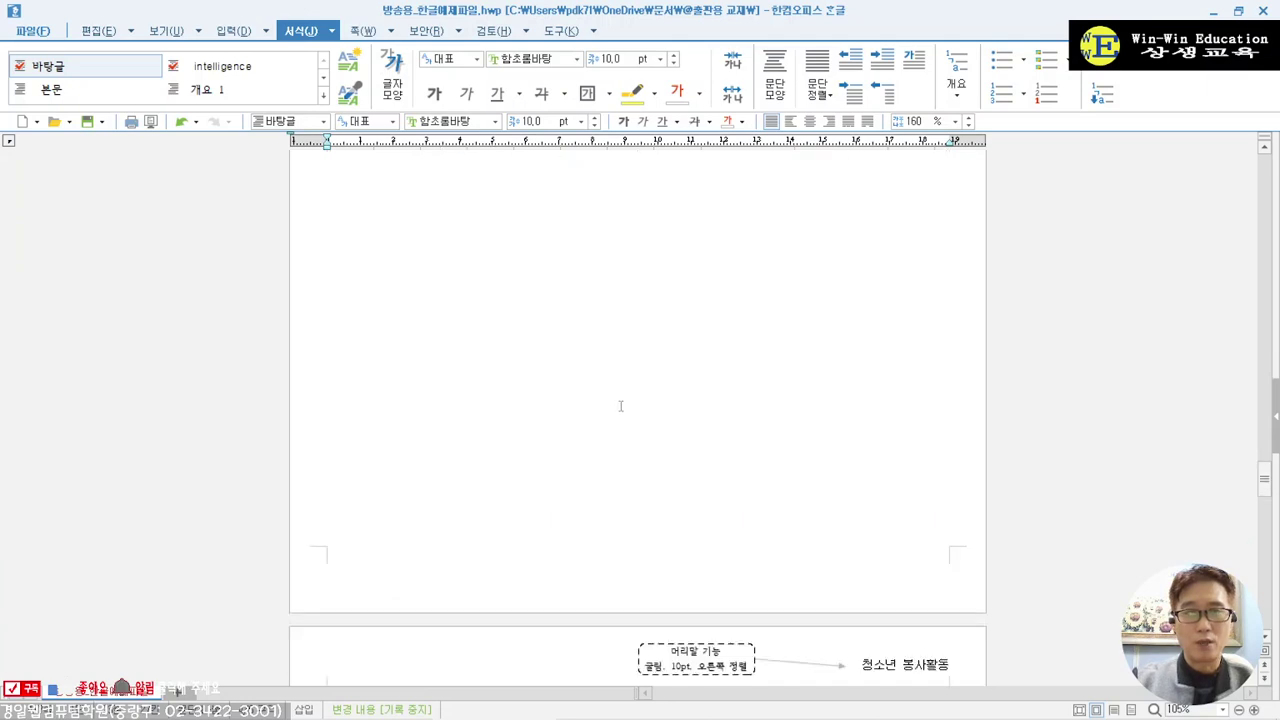
{"action": "scroll", "coordinate": [620, 406], "scroll_direction": "up", "scroll_amount": 12}
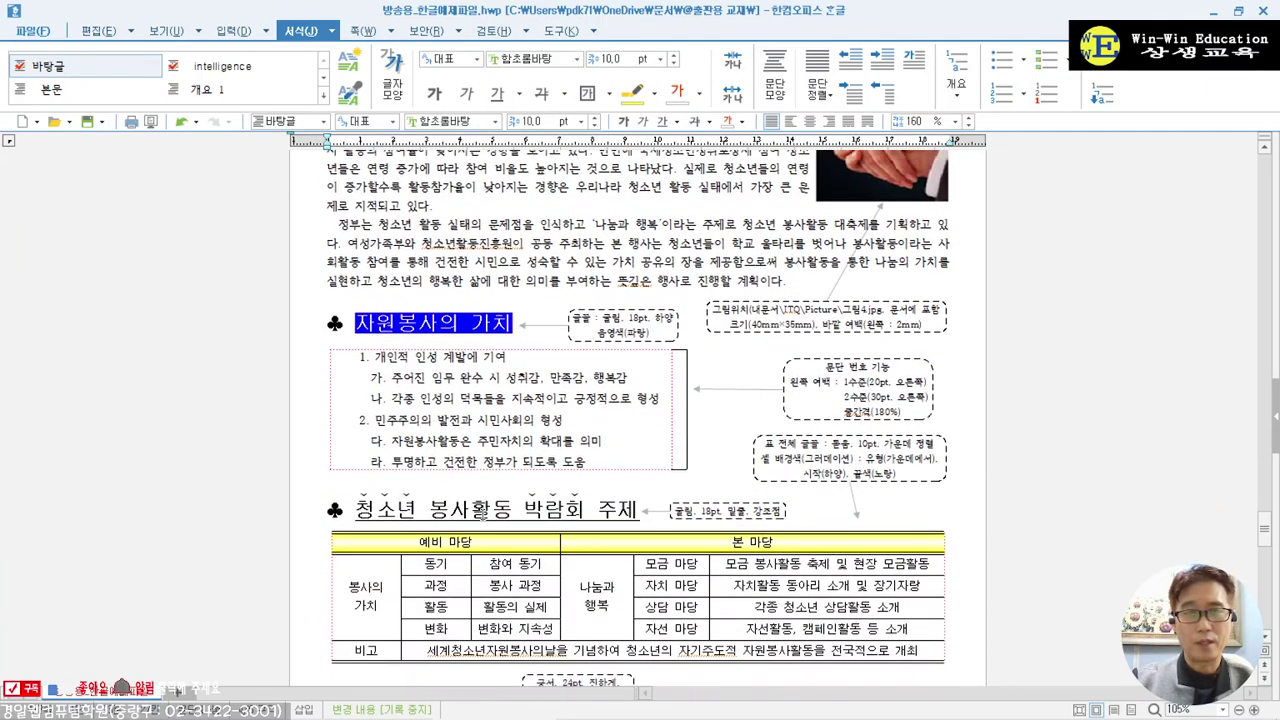
{"action": "left_click_drag", "start_coordinate": [329, 510], "coordinate": [649, 514]}
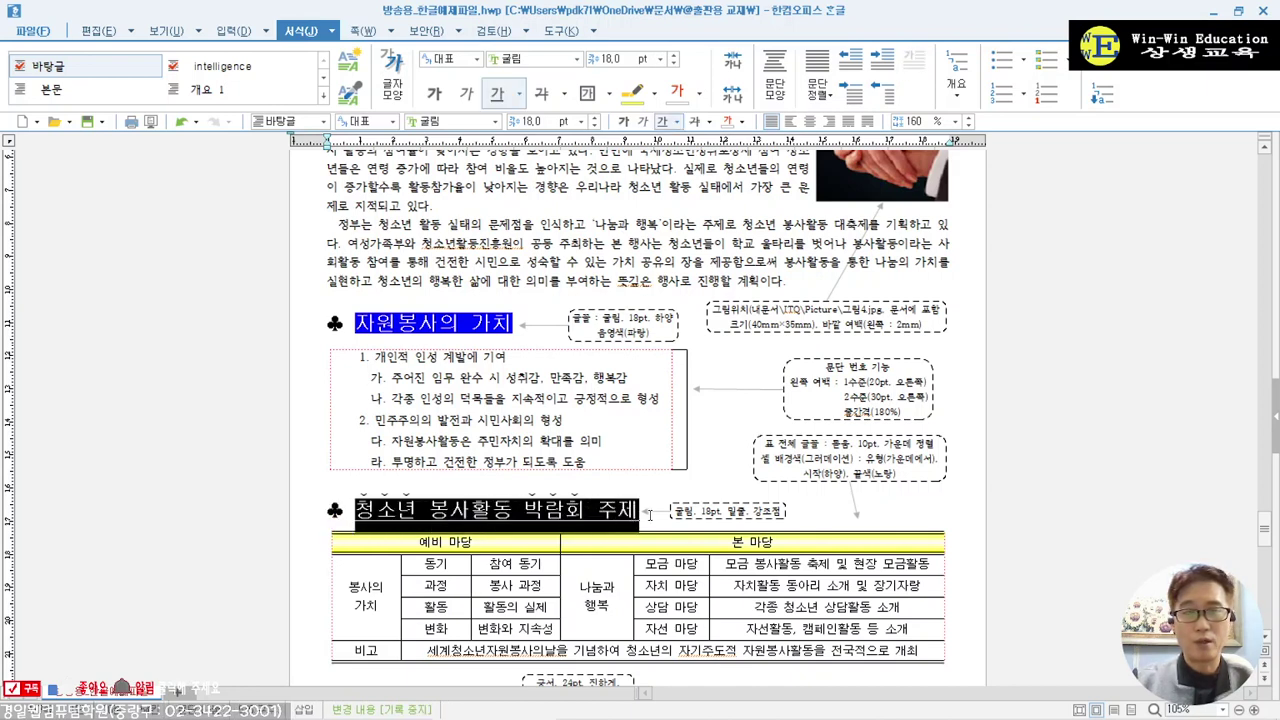
{"action": "left_click", "coordinate": [622, 512]}
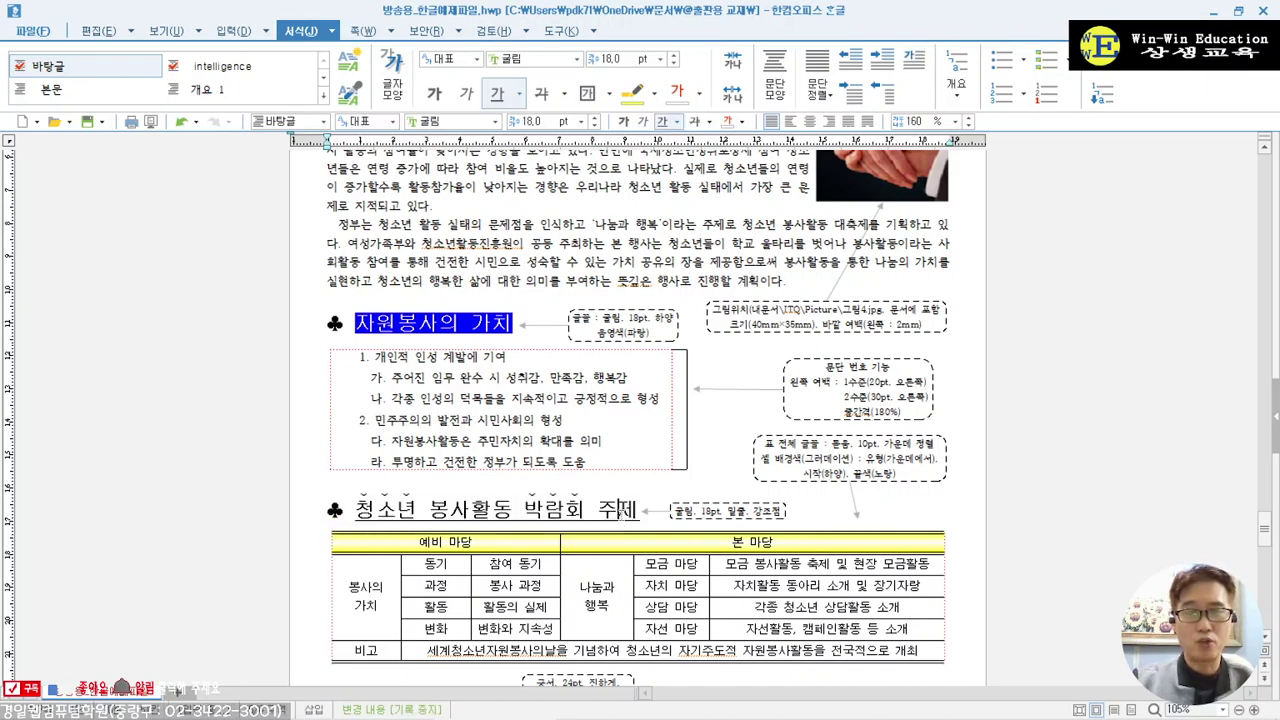
{"action": "scroll", "coordinate": [626, 512], "scroll_direction": "down", "scroll_amount": 20}
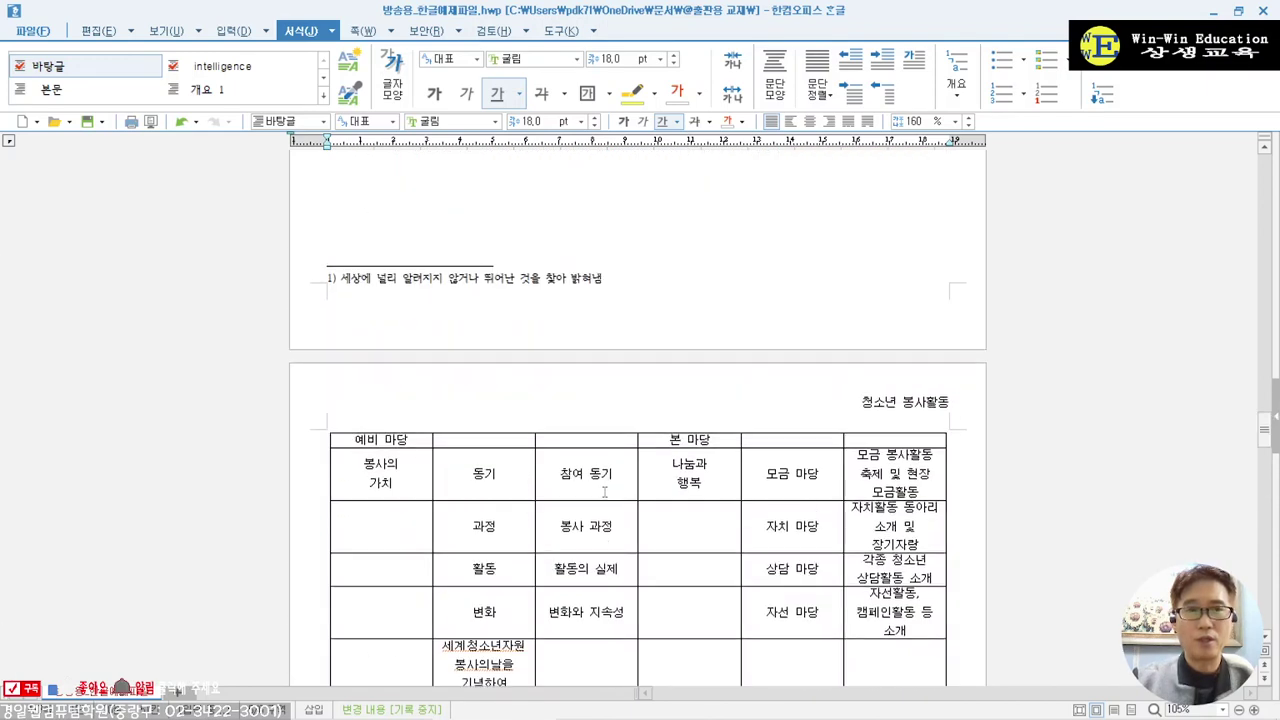
{"action": "scroll", "coordinate": [501, 463], "scroll_direction": "up", "scroll_amount": 20}
{"action": "left_click_drag", "start_coordinate": [323, 488], "coordinate": [575, 487]}
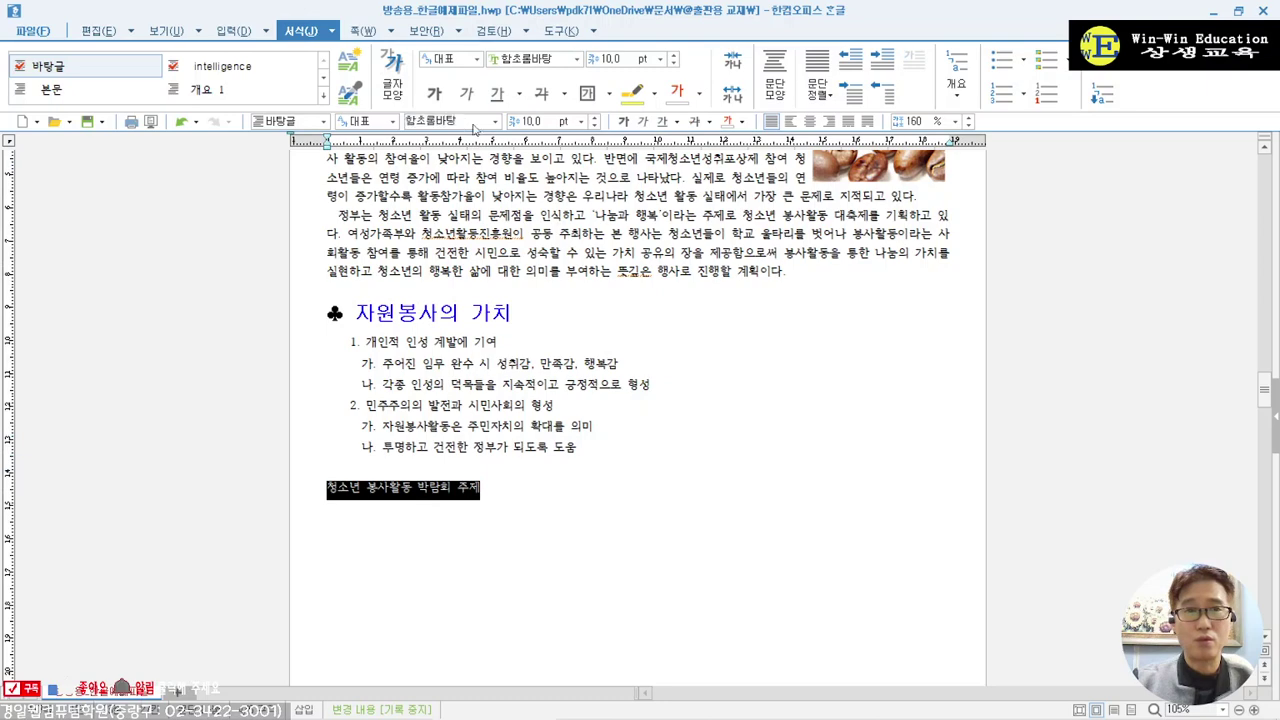
{"action": "left_click", "coordinate": [474, 122]}
{"action": "left_click", "coordinate": [452, 188]}
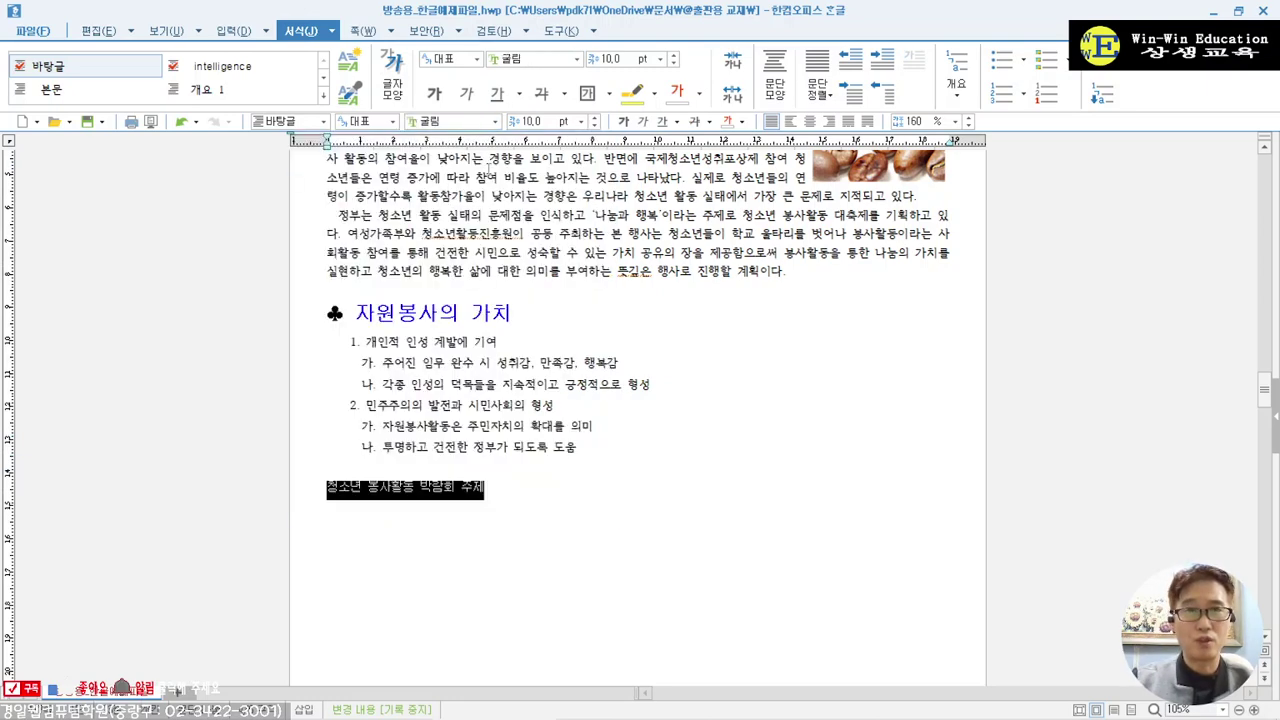
{"action": "left_click", "coordinate": [519, 121]}
{"action": "type", "text": "1"}
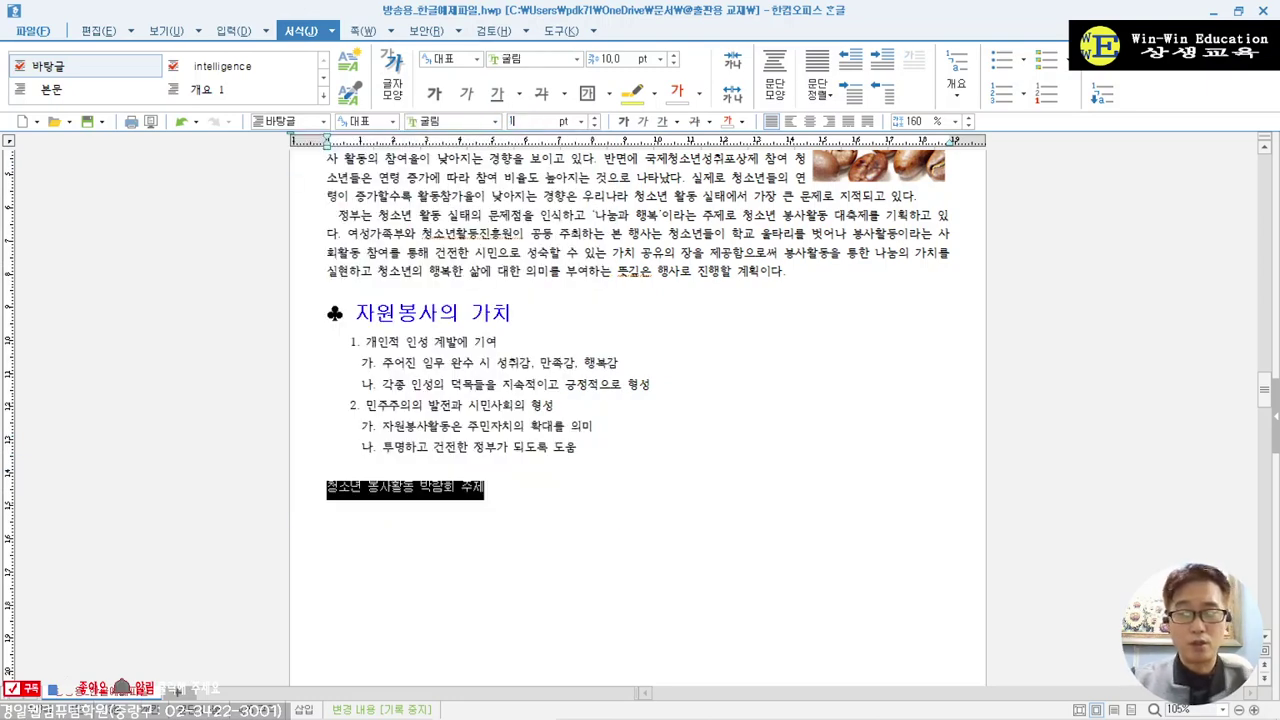
{"action": "type", "text": "8"}
{"action": "key", "text": "Return"}
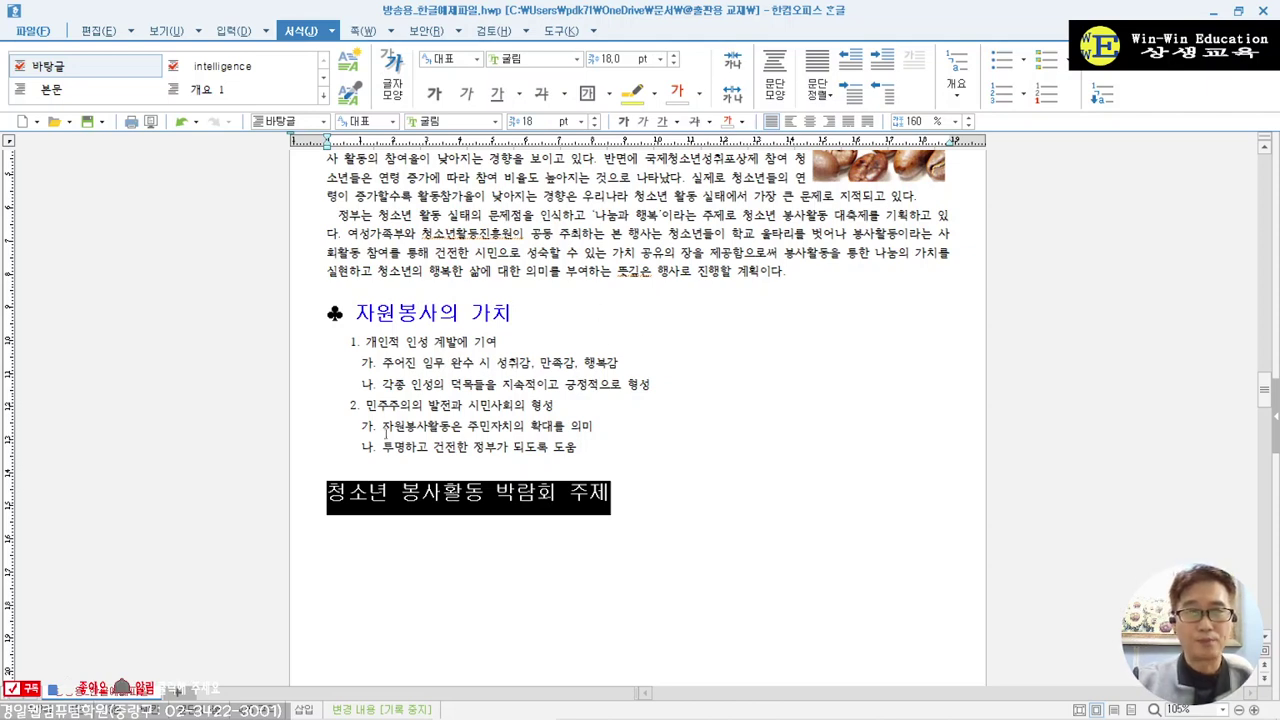
- Insert a ♣ symbol from the character map and a space before the 청소년 봉사활동 박람회 주제 heading
{"action": "left_click", "coordinate": [328, 492]}
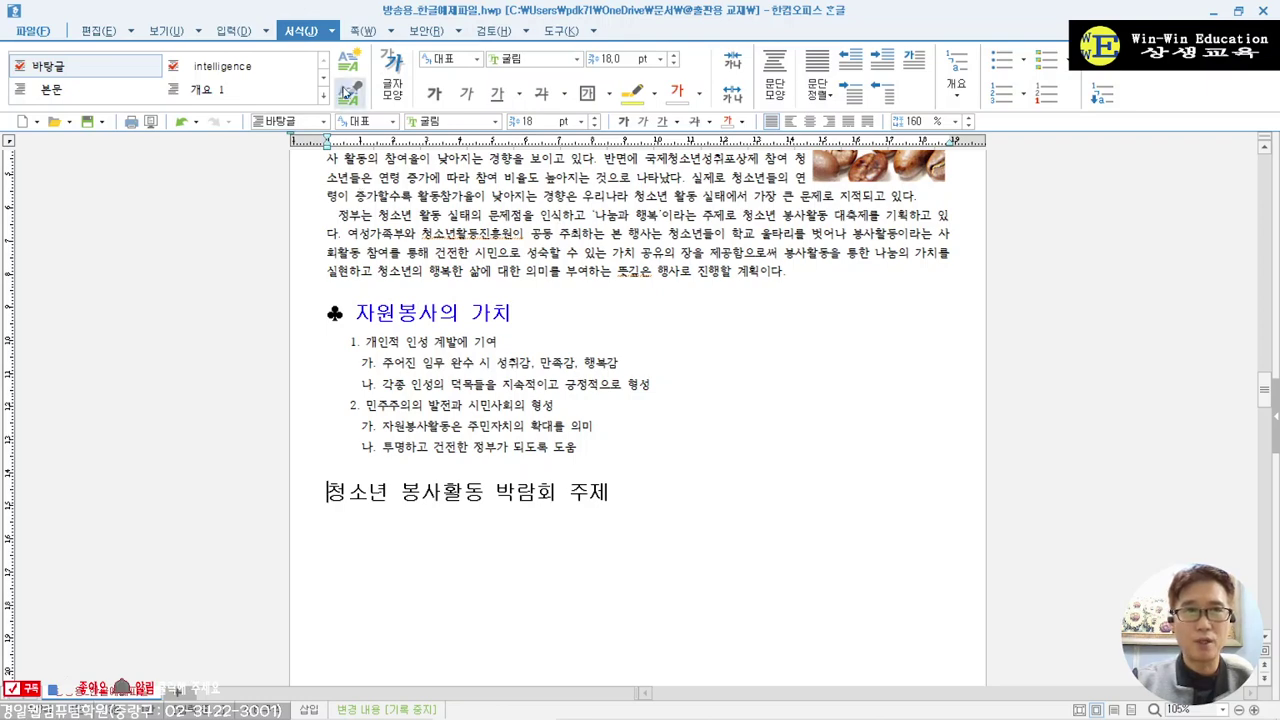
{"action": "left_click", "coordinate": [266, 31]}
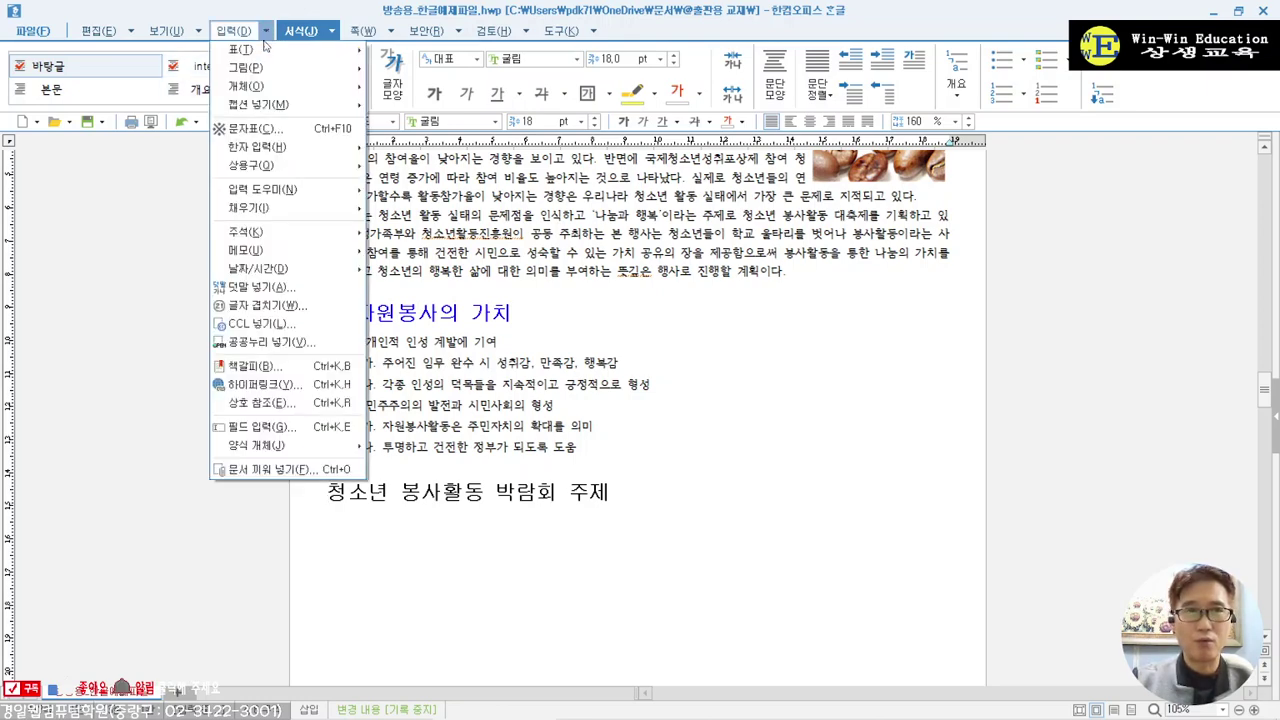
{"action": "left_click", "coordinate": [263, 132]}
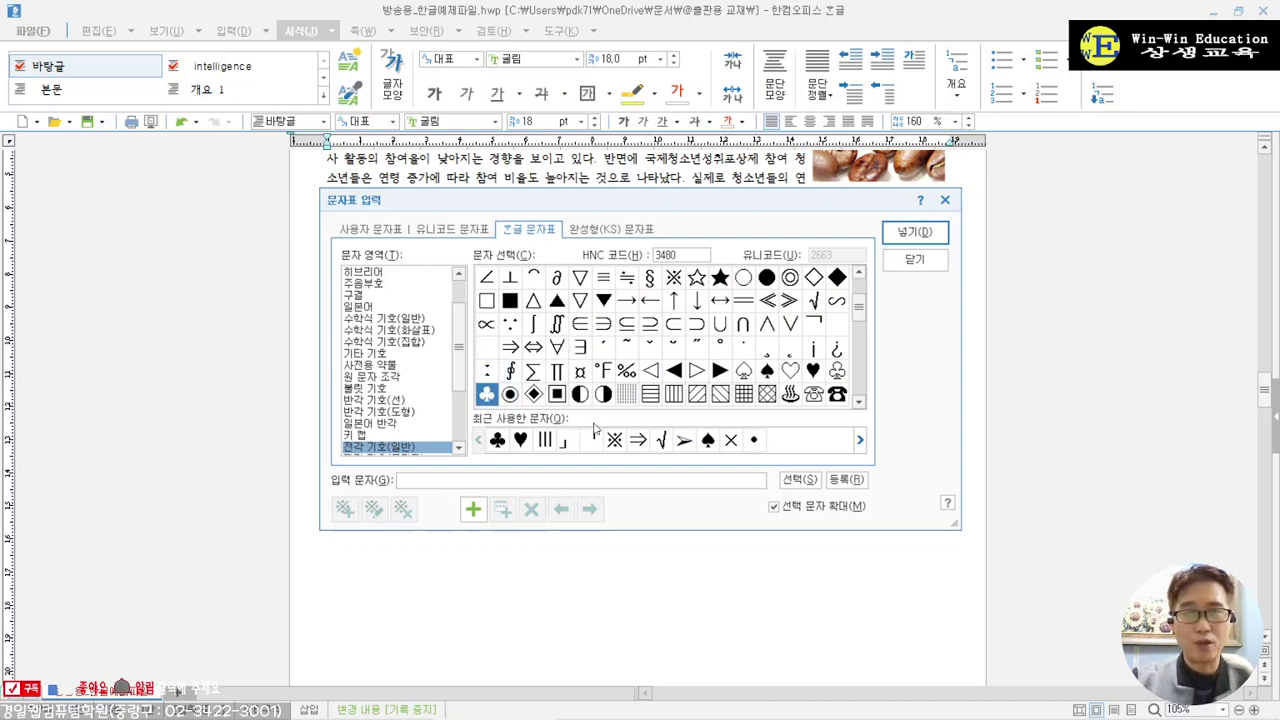
{"action": "left_click", "coordinate": [497, 440]}
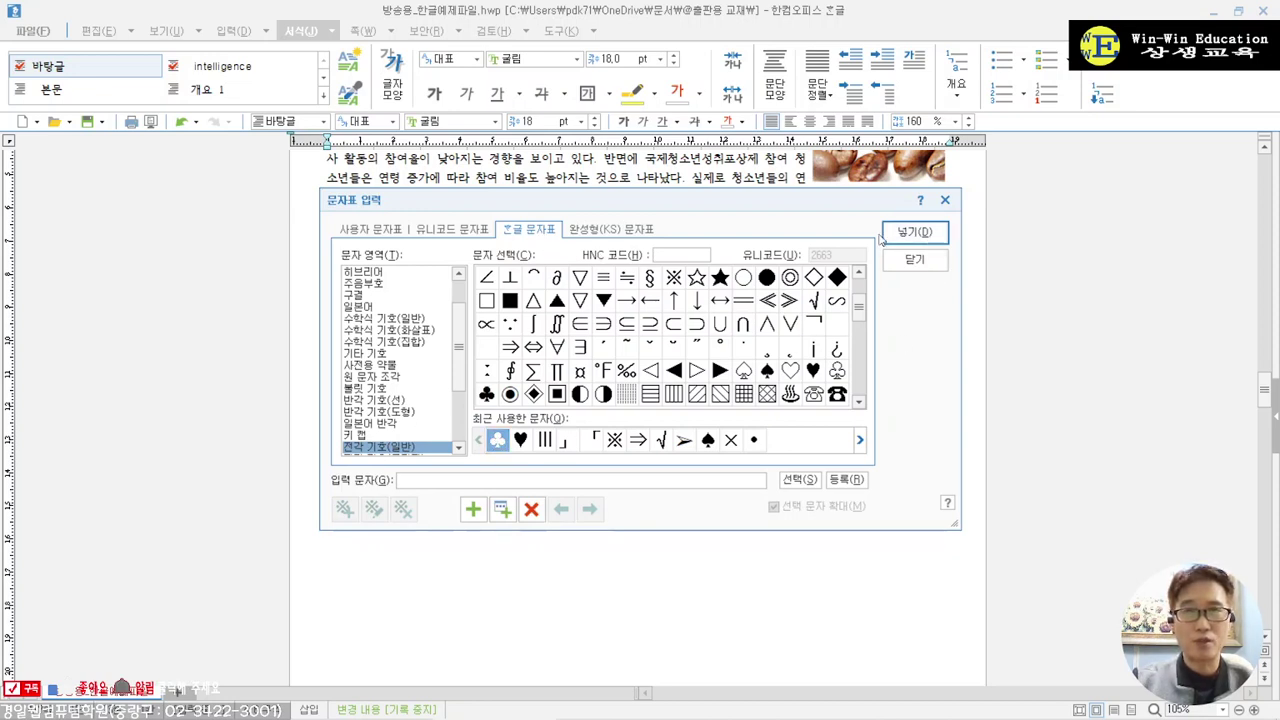
{"action": "left_click", "coordinate": [878, 238]}
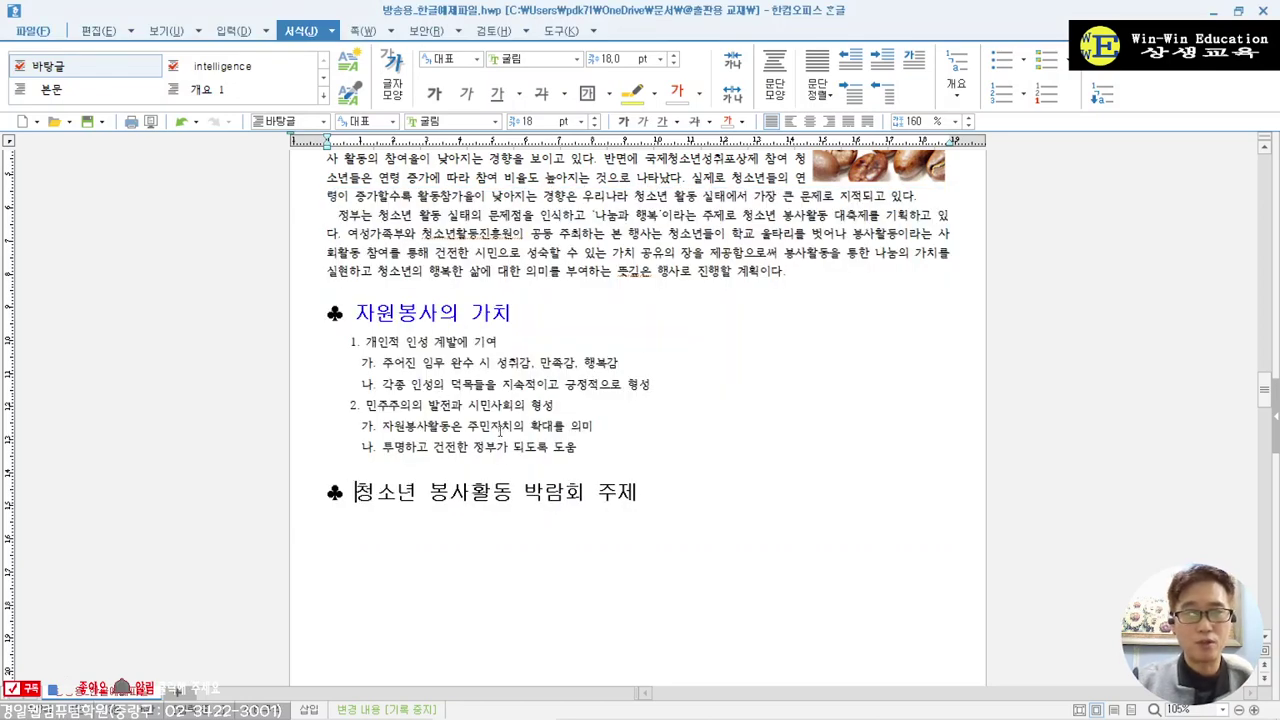
{"action": "scroll", "coordinate": [675, 462], "scroll_direction": "up", "scroll_amount": 20}
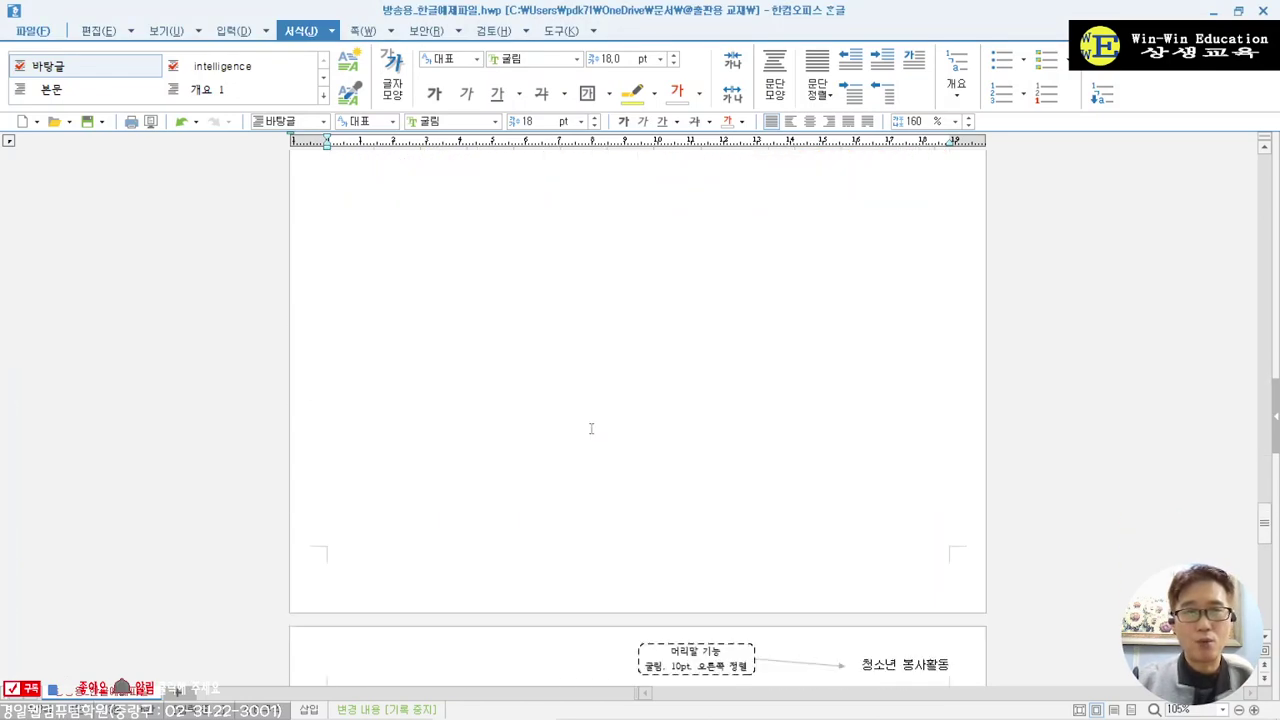
- Following the sample page, underline the heading text 청소년 봉사활동 박람회 주제, leaving the ♣ symbol without underline
{"action": "scroll", "coordinate": [726, 425], "scroll_direction": "down", "scroll_amount": 6}
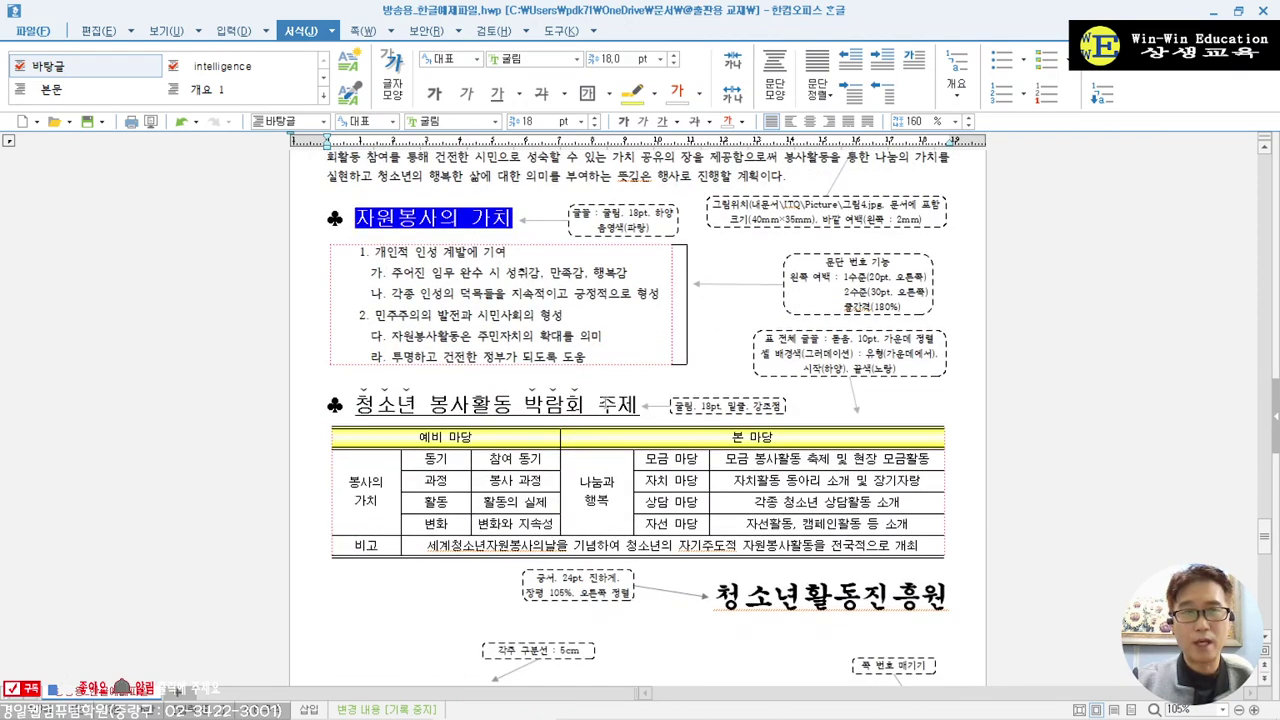
{"action": "scroll", "coordinate": [600, 403], "scroll_direction": "up", "scroll_amount": 20}
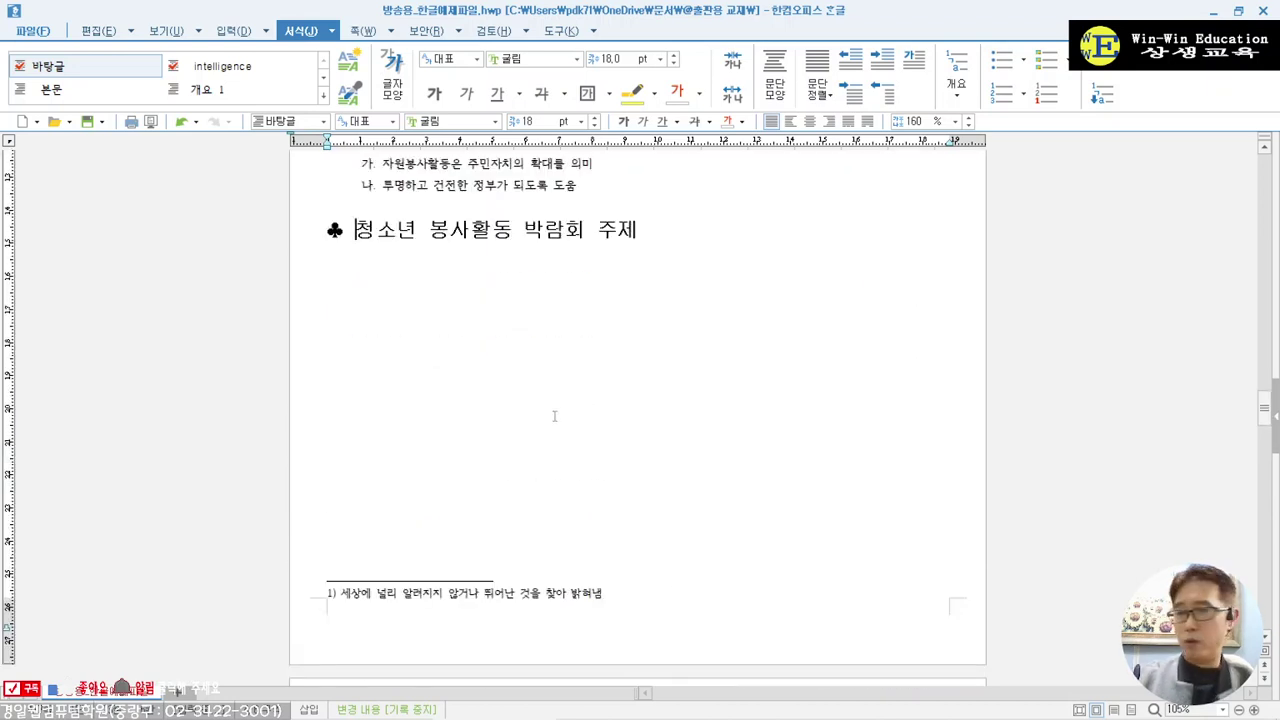
{"action": "left_click_drag", "start_coordinate": [355, 229], "coordinate": [640, 232]}
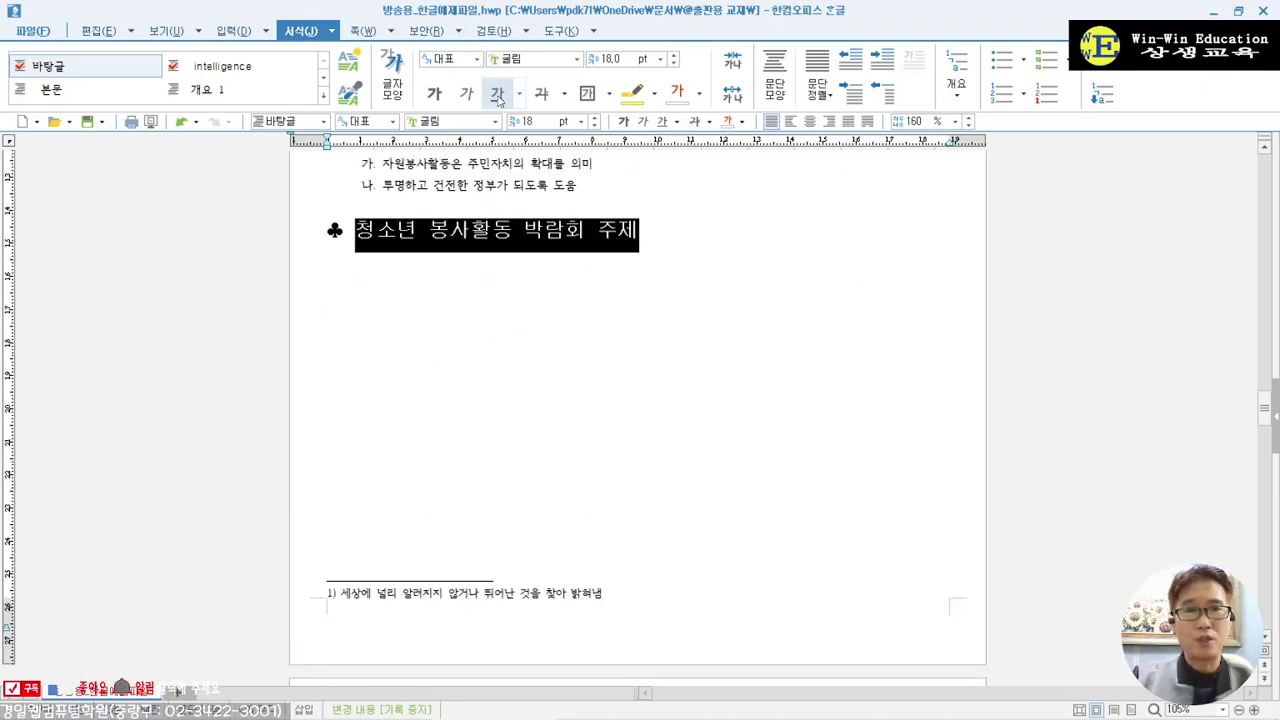
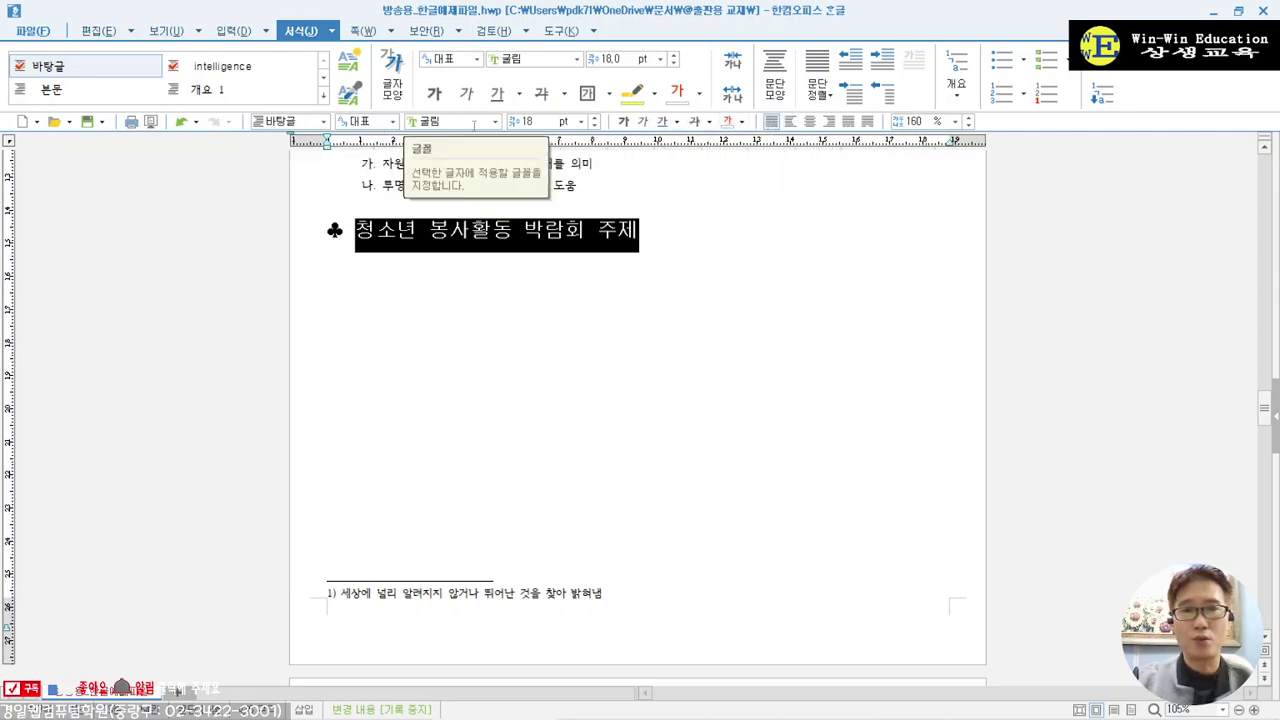
{"action": "left_click", "coordinate": [663, 122]}
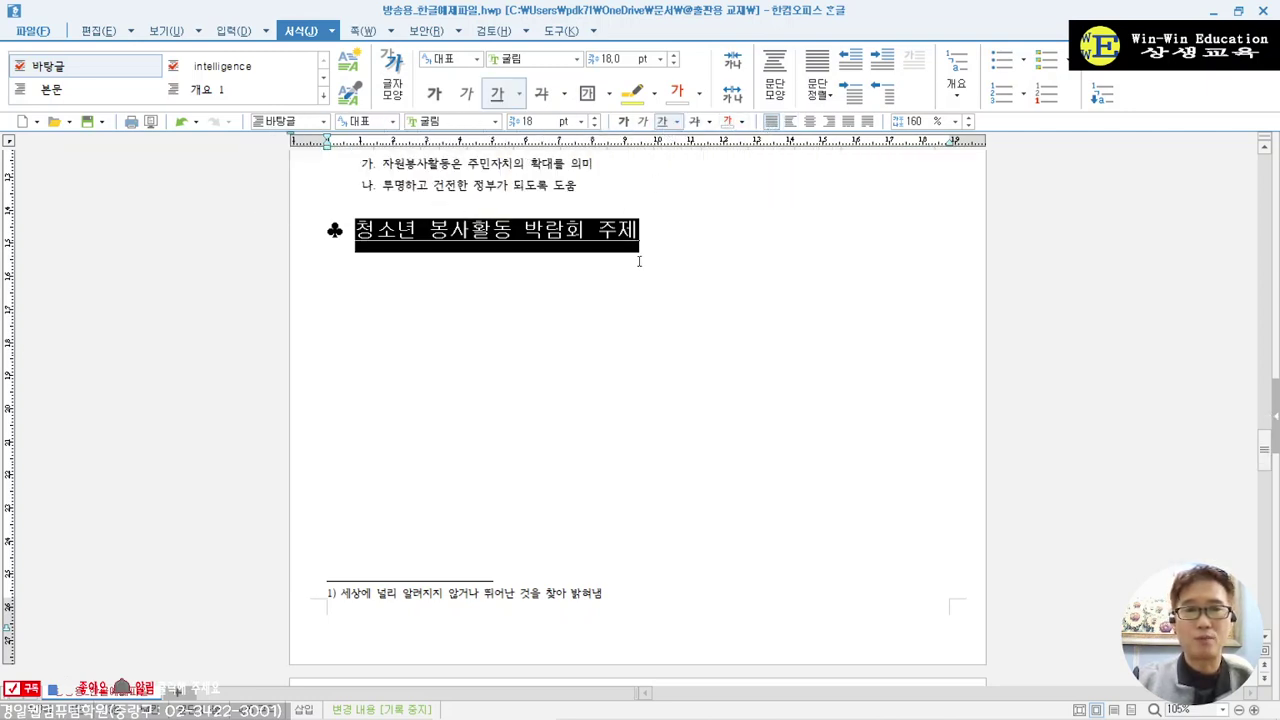
{"action": "left_click", "coordinate": [671, 235]}
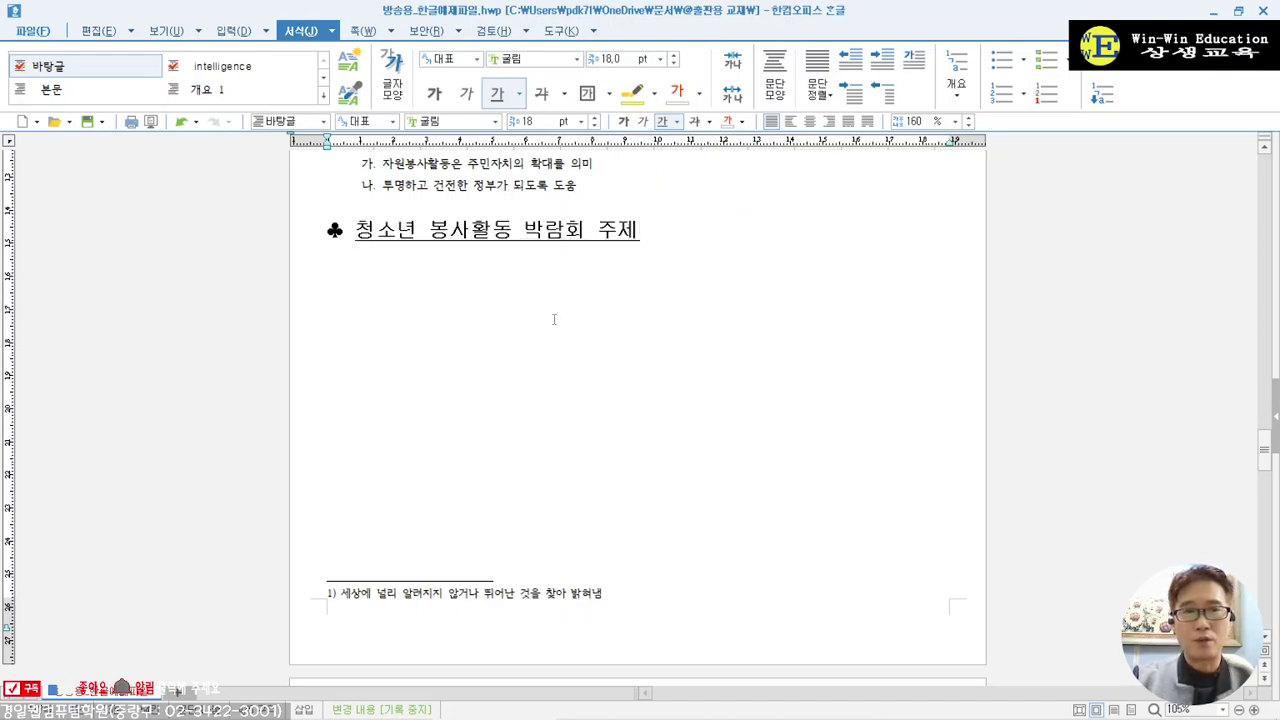
- Following the sample page, apply the ˇ-shaped emphasis mark (강조점) above the word 청소년 in the 박람회 주제 heading
{"action": "scroll", "coordinate": [553, 319], "scroll_direction": "down", "scroll_amount": 20}
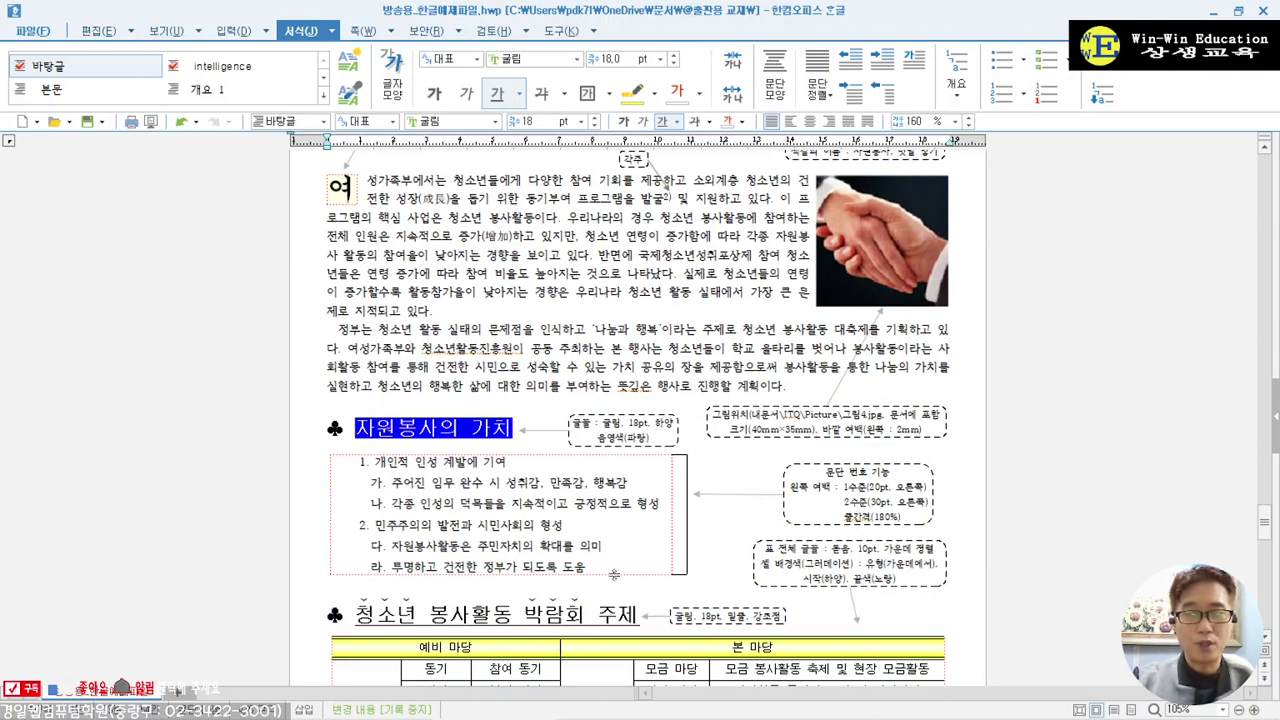
{"action": "scroll", "coordinate": [573, 561], "scroll_direction": "up", "scroll_amount": 15}
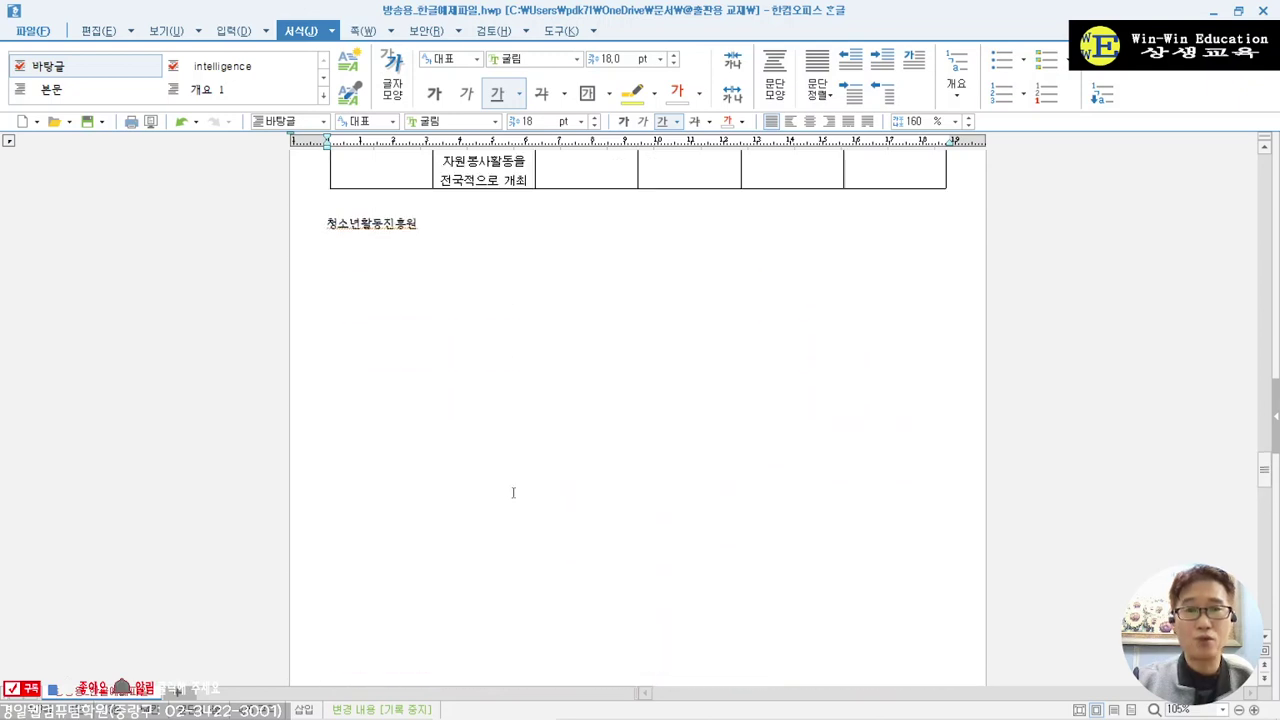
{"action": "scroll", "coordinate": [514, 491], "scroll_direction": "up", "scroll_amount": 5}
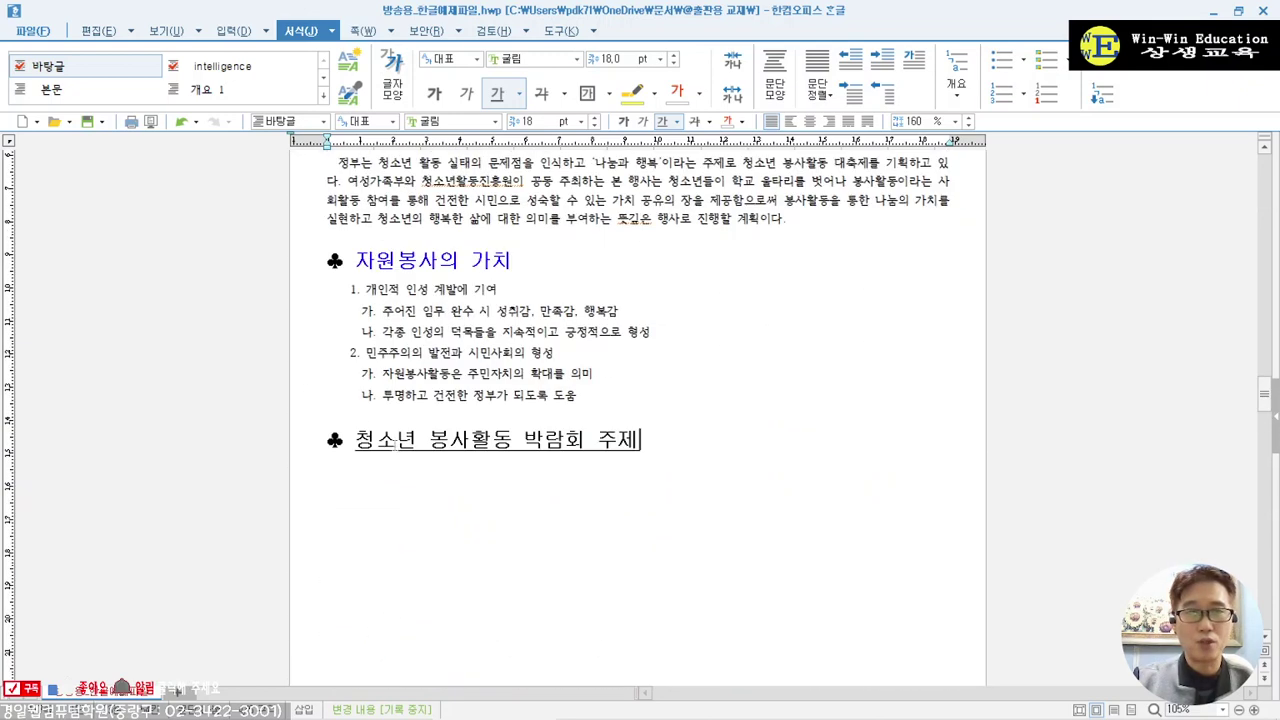
{"action": "left_click", "coordinate": [360, 436]}
{"action": "left_click_drag", "start_coordinate": [360, 436], "coordinate": [415, 440]}
{"action": "key", "text": "F9"}
{"action": "left_click_drag", "start_coordinate": [526, 440], "coordinate": [565, 441]}
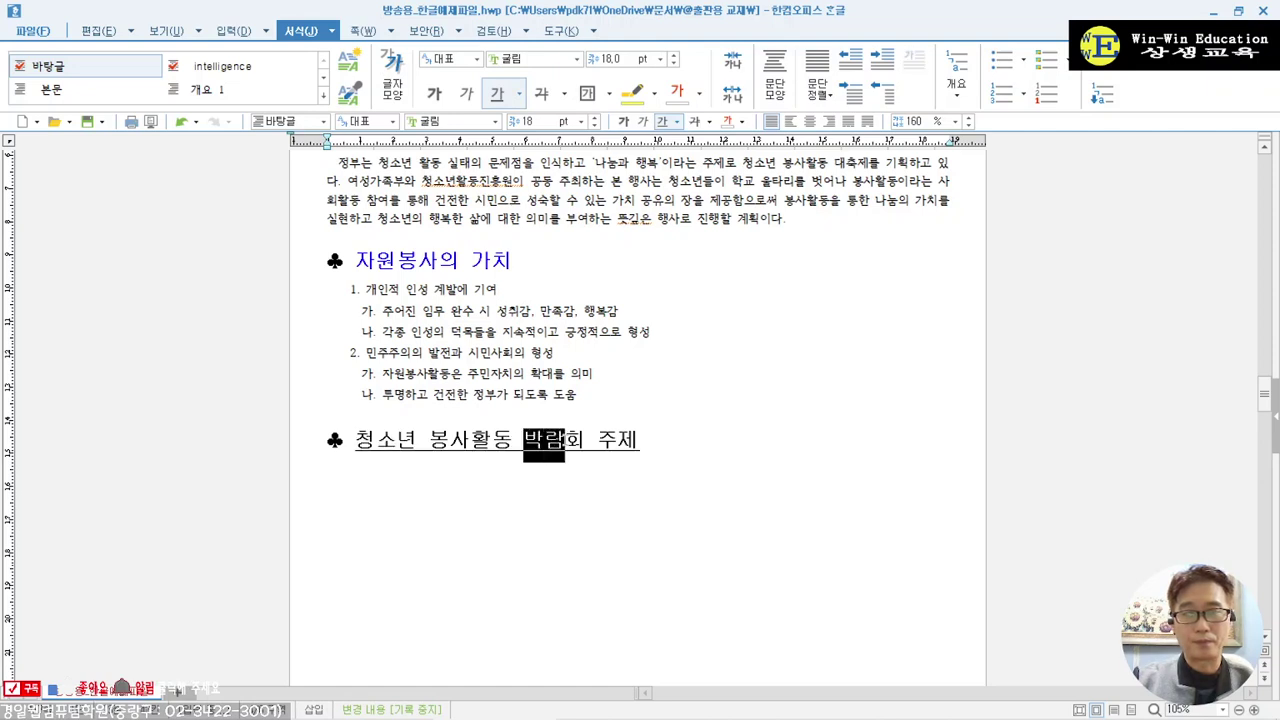
{"action": "key", "text": "F9"}
{"action": "left_click_drag", "start_coordinate": [360, 440], "coordinate": [413, 440]}
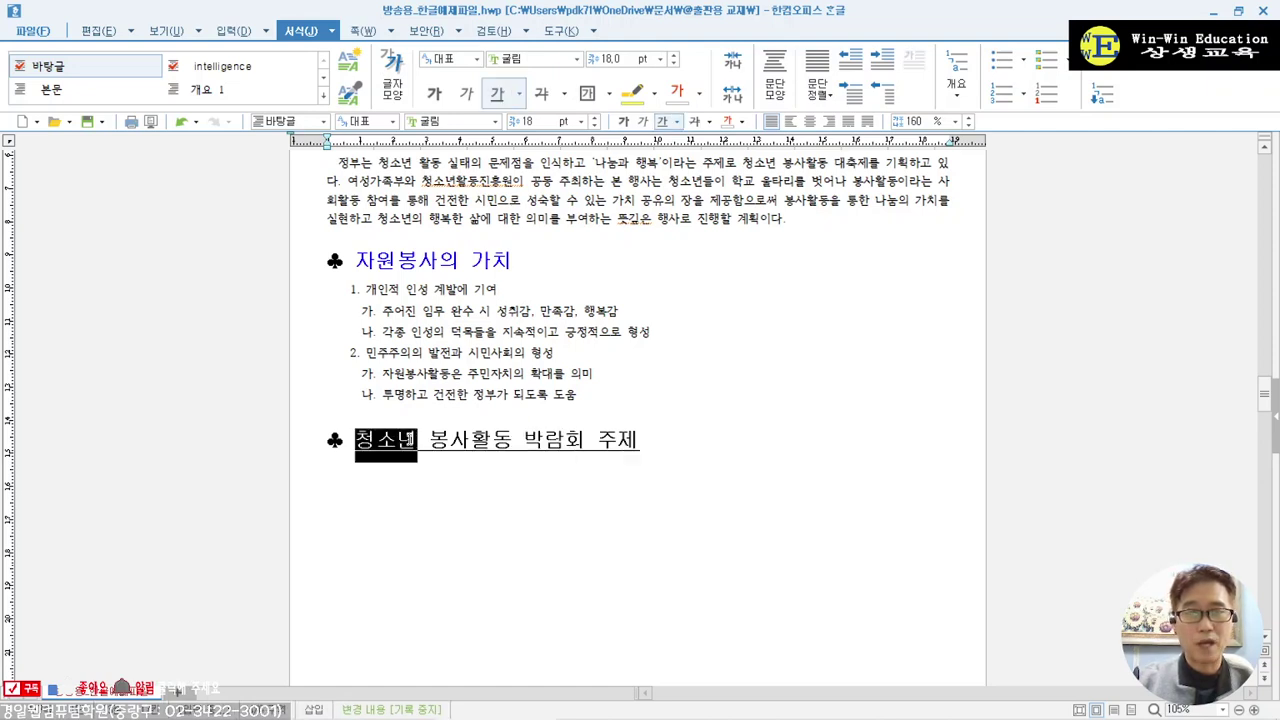
{"action": "right_click", "coordinate": [411, 440]}
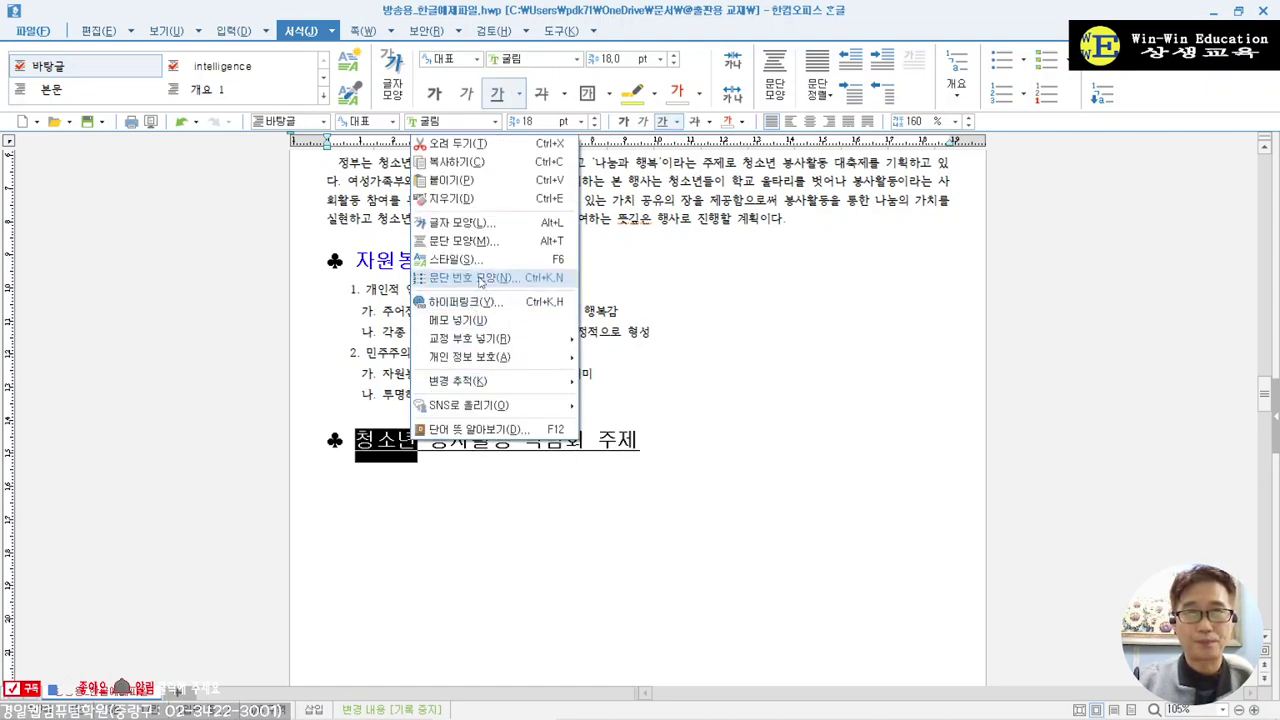
{"action": "left_click", "coordinate": [497, 224]}
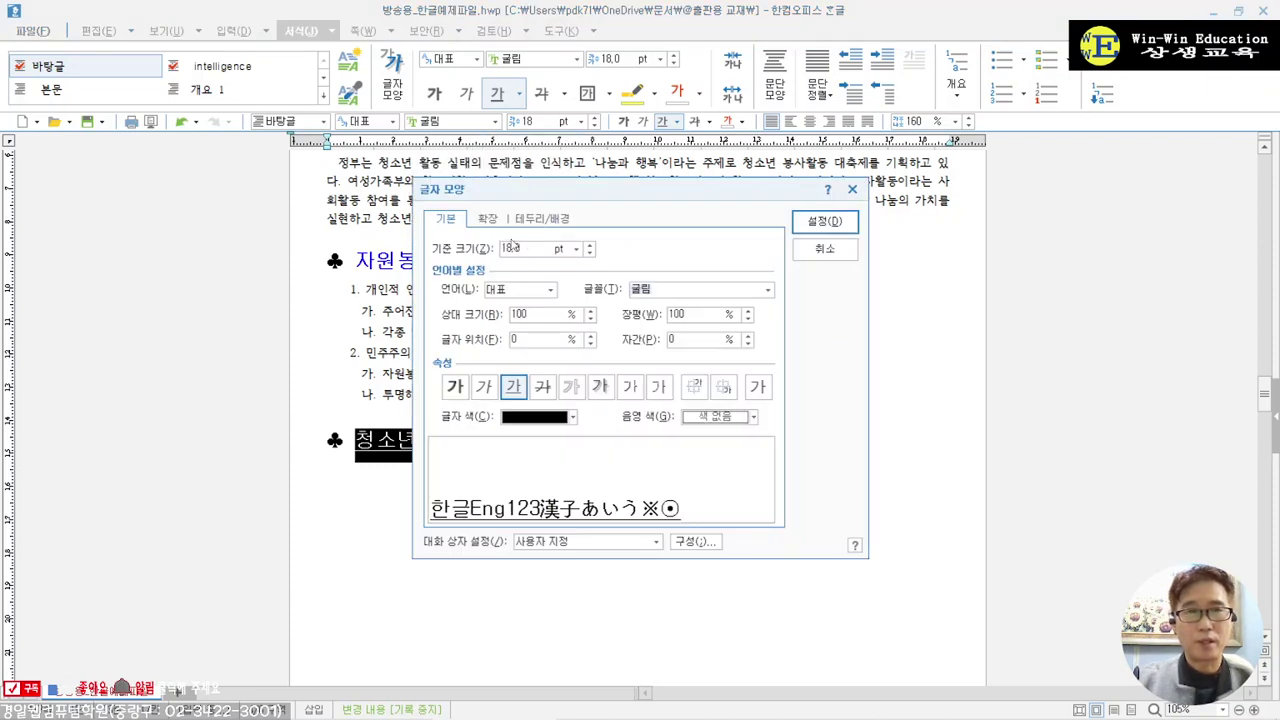
{"action": "left_click", "coordinate": [490, 222]}
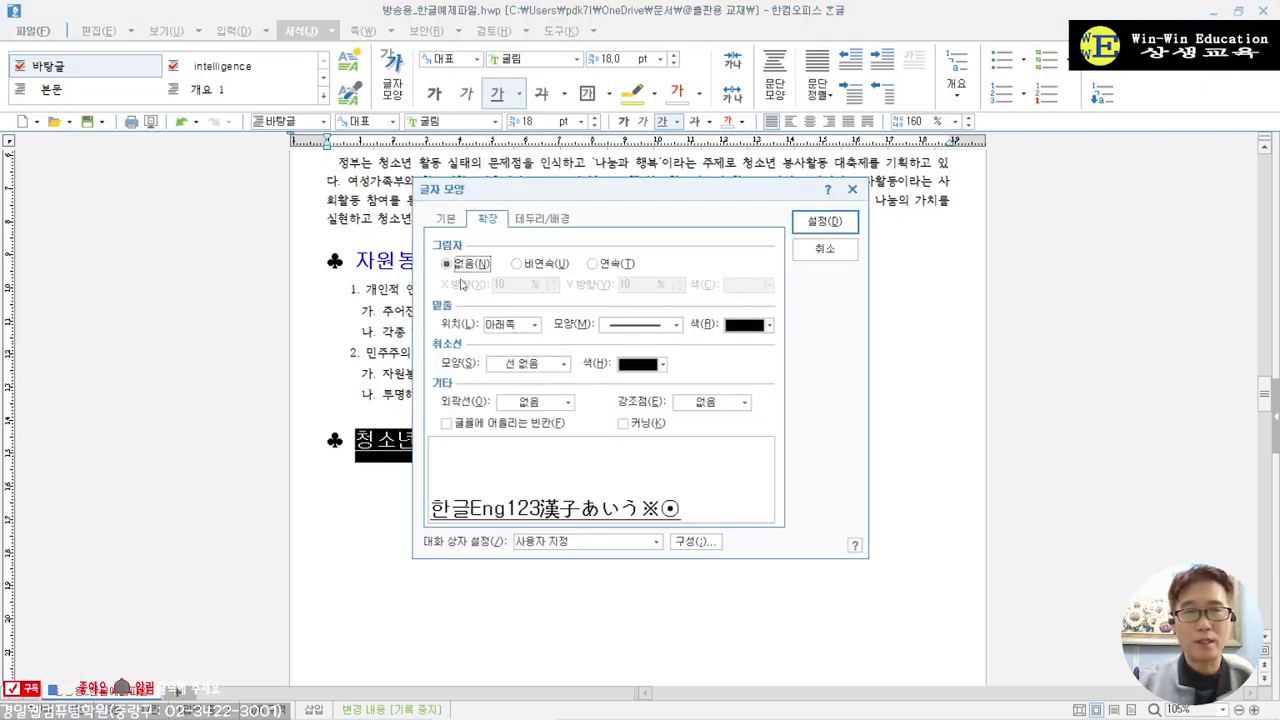
{"action": "left_click", "coordinate": [741, 404]}
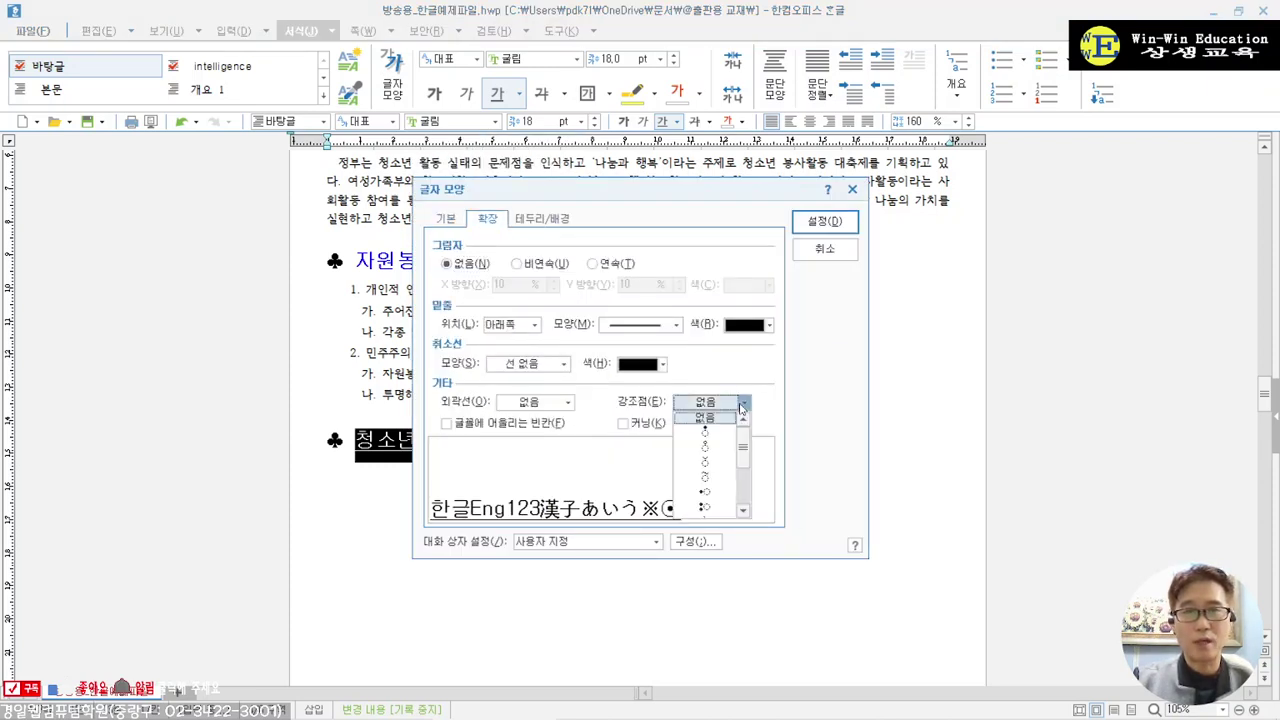
{"action": "left_click", "coordinate": [708, 469]}
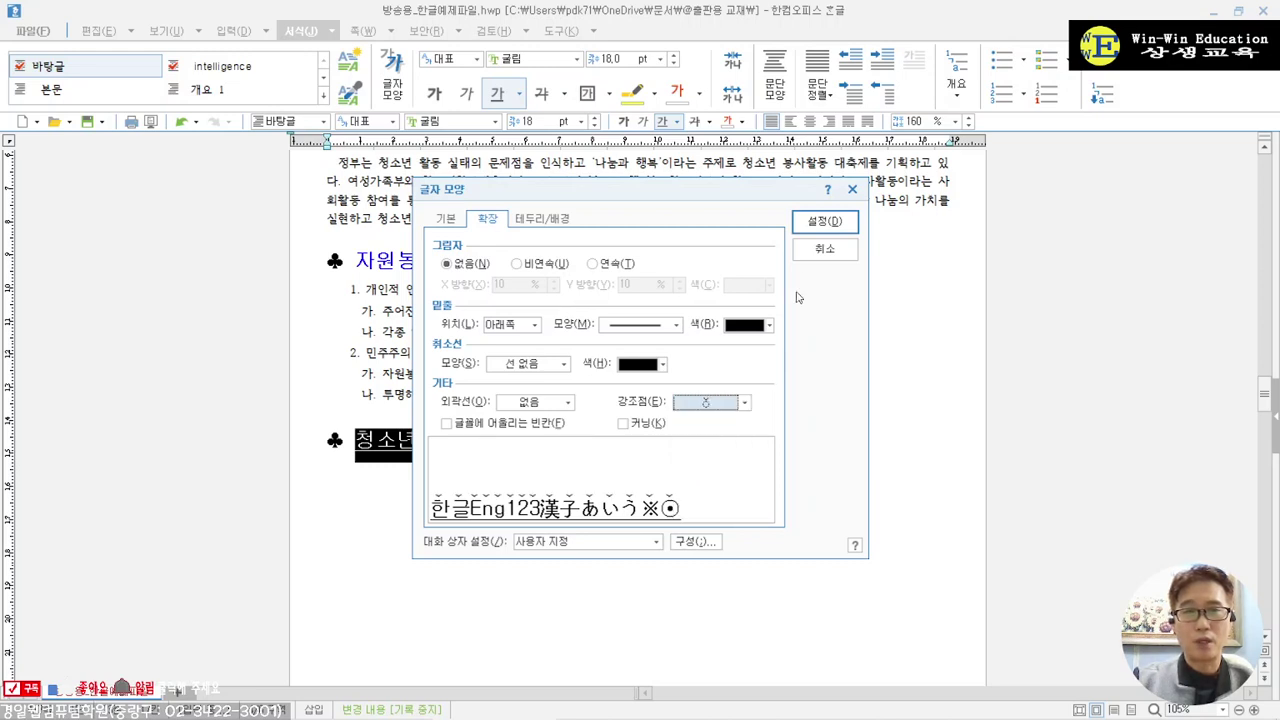
{"action": "left_click", "coordinate": [824, 221]}
- Apply an emphasis mark (강조점) to the word 박람회 in the same heading through its character formatting
{"action": "left_click_drag", "start_coordinate": [523, 441], "coordinate": [585, 441]}
{"action": "right_click", "coordinate": [556, 455]}
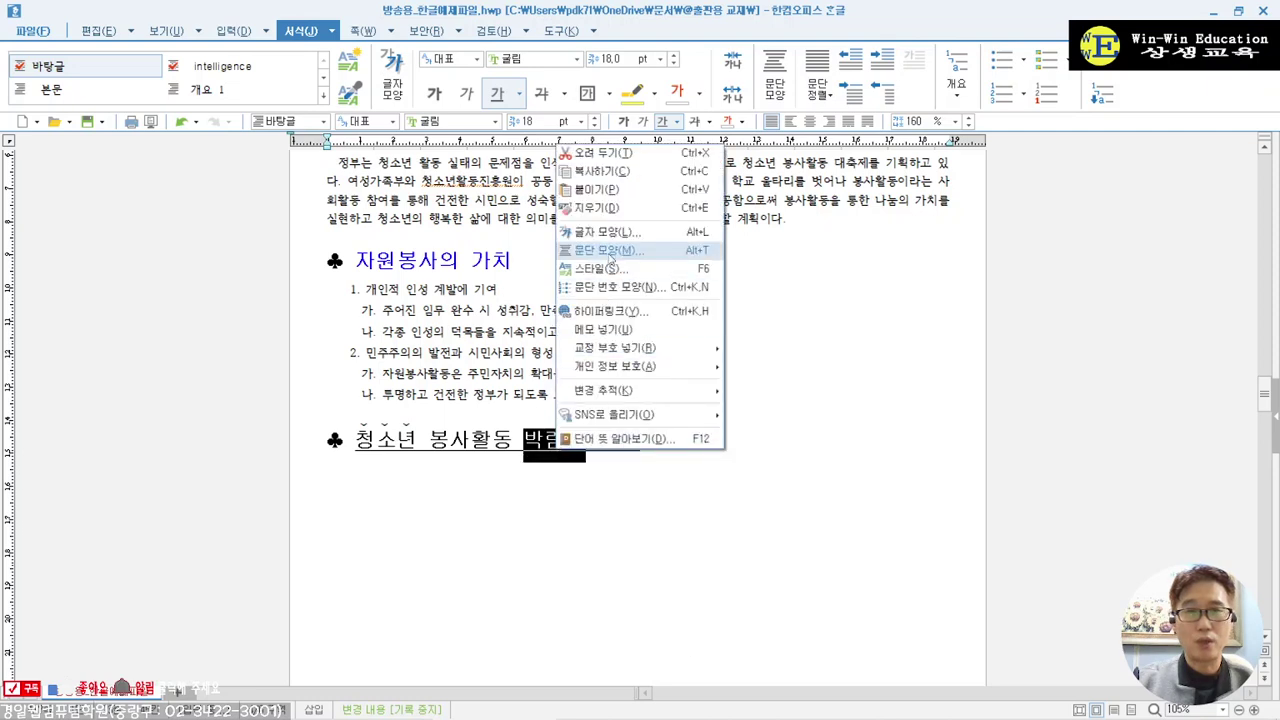
{"action": "left_click", "coordinate": [605, 231]}
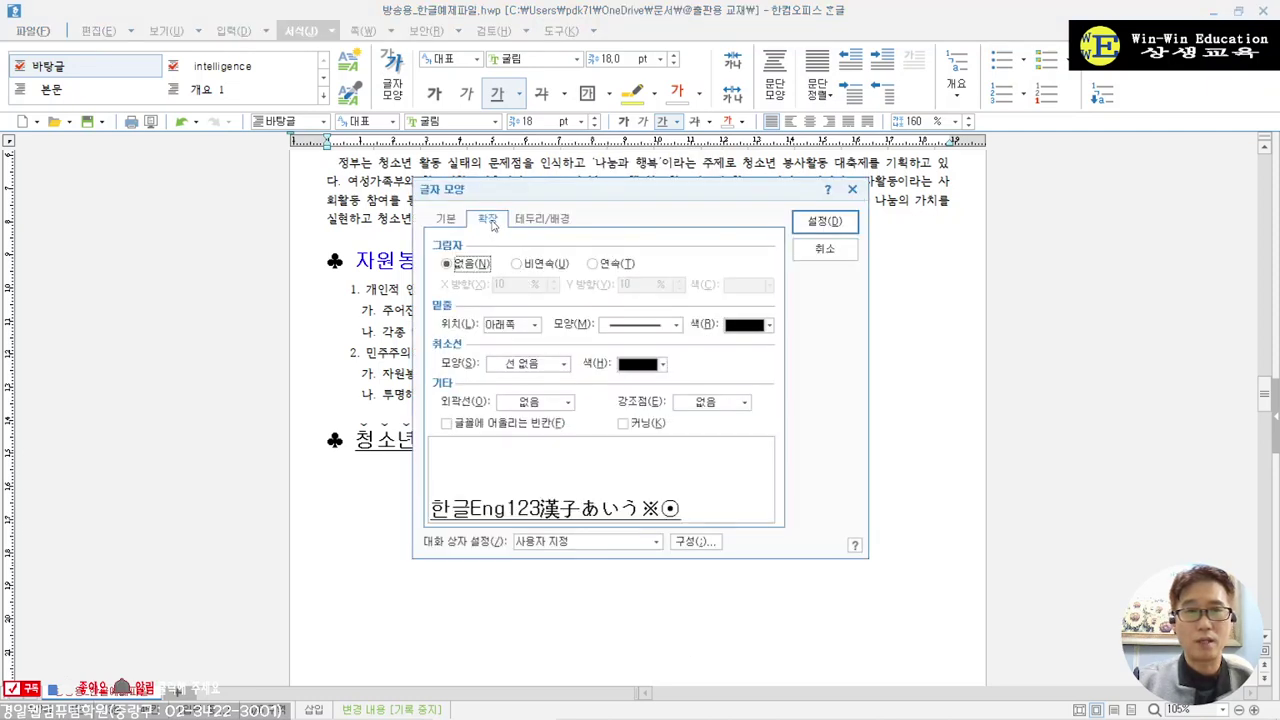
{"action": "left_click", "coordinate": [706, 402]}
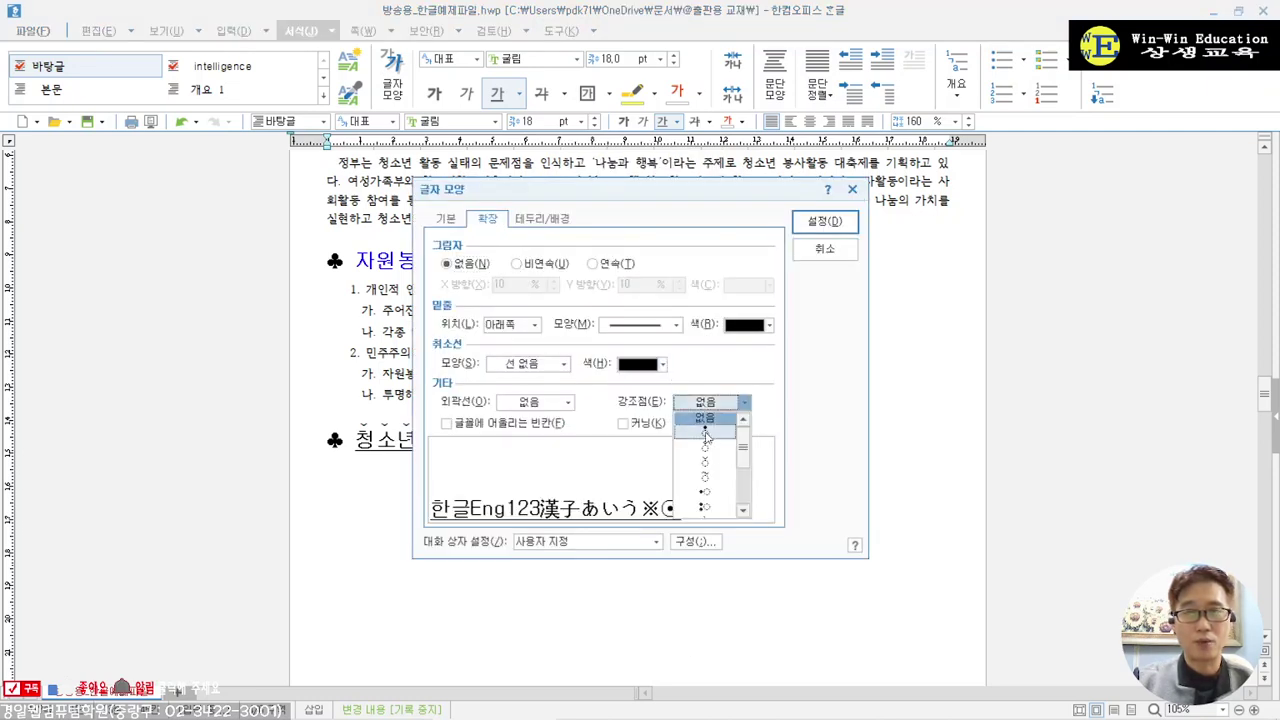
{"action": "left_click", "coordinate": [705, 430]}
{"action": "left_click", "coordinate": [824, 221]}
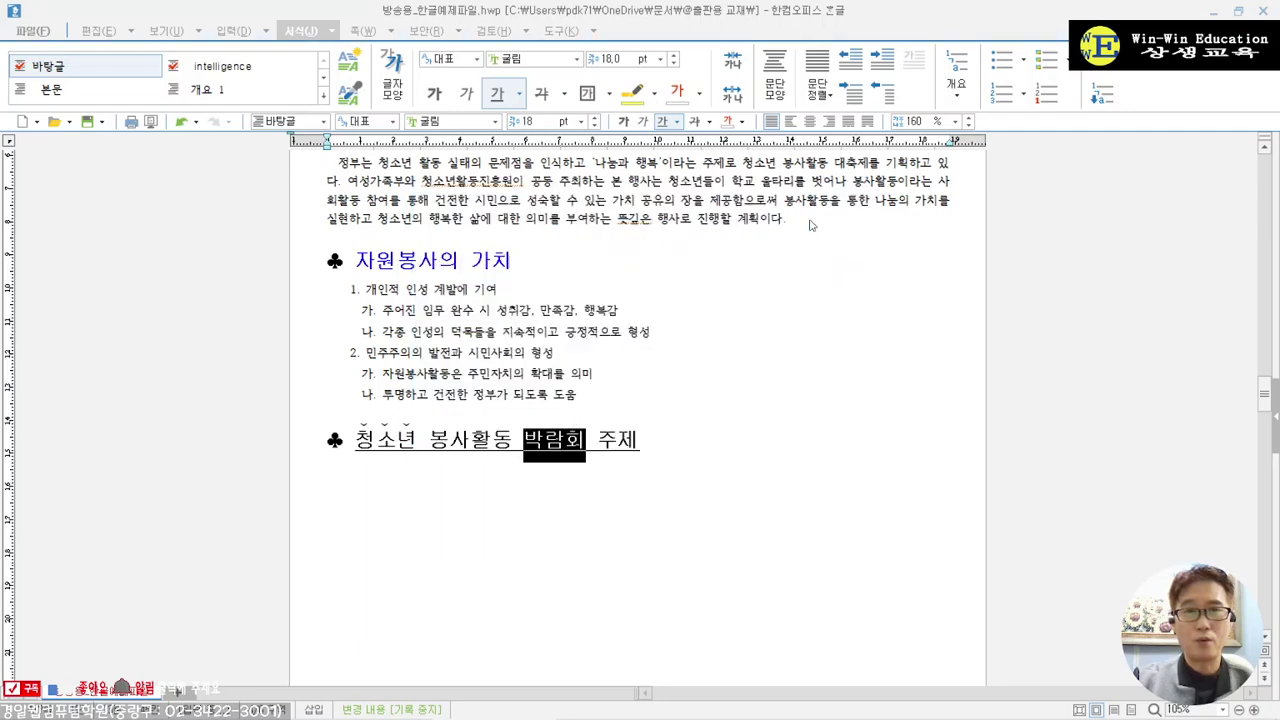
{"action": "left_click", "coordinate": [737, 444]}
- Examine the table on the sample page to see which cells are merged, compared with the unmerged practice table
{"action": "scroll", "coordinate": [595, 420], "scroll_direction": "down", "scroll_amount": 15}
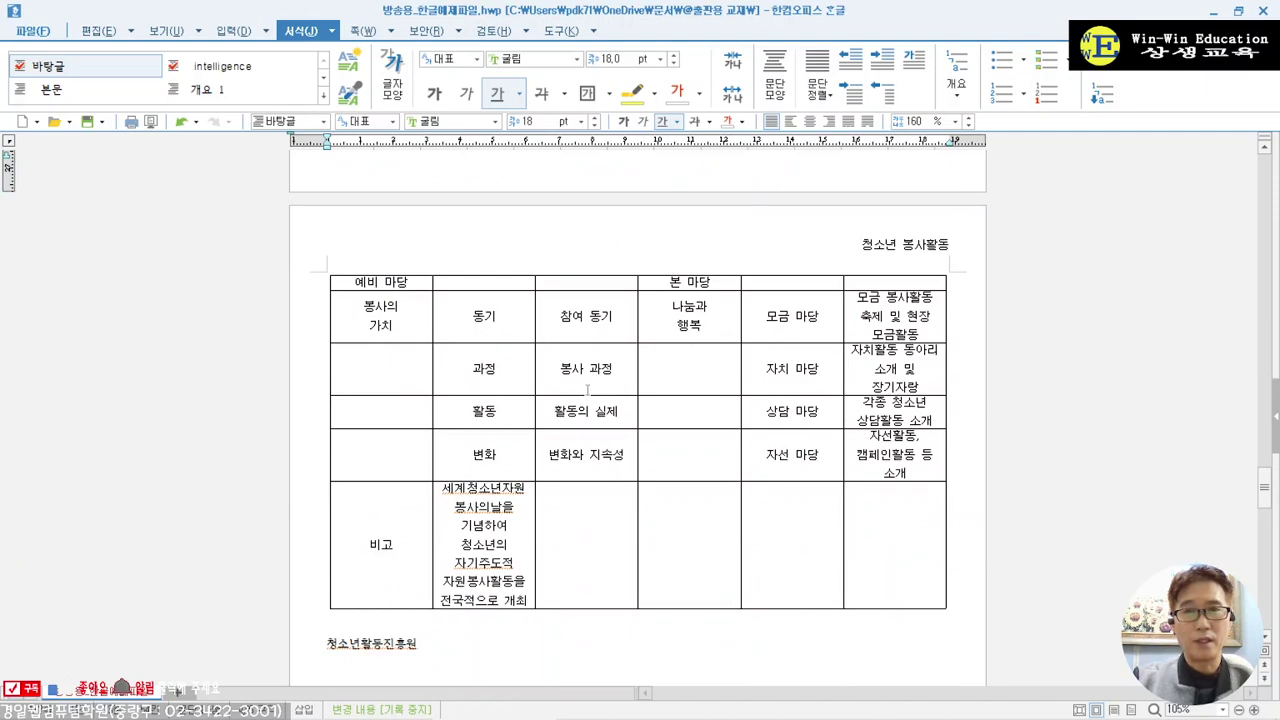
{"action": "mouse_move", "coordinate": [542, 718]}
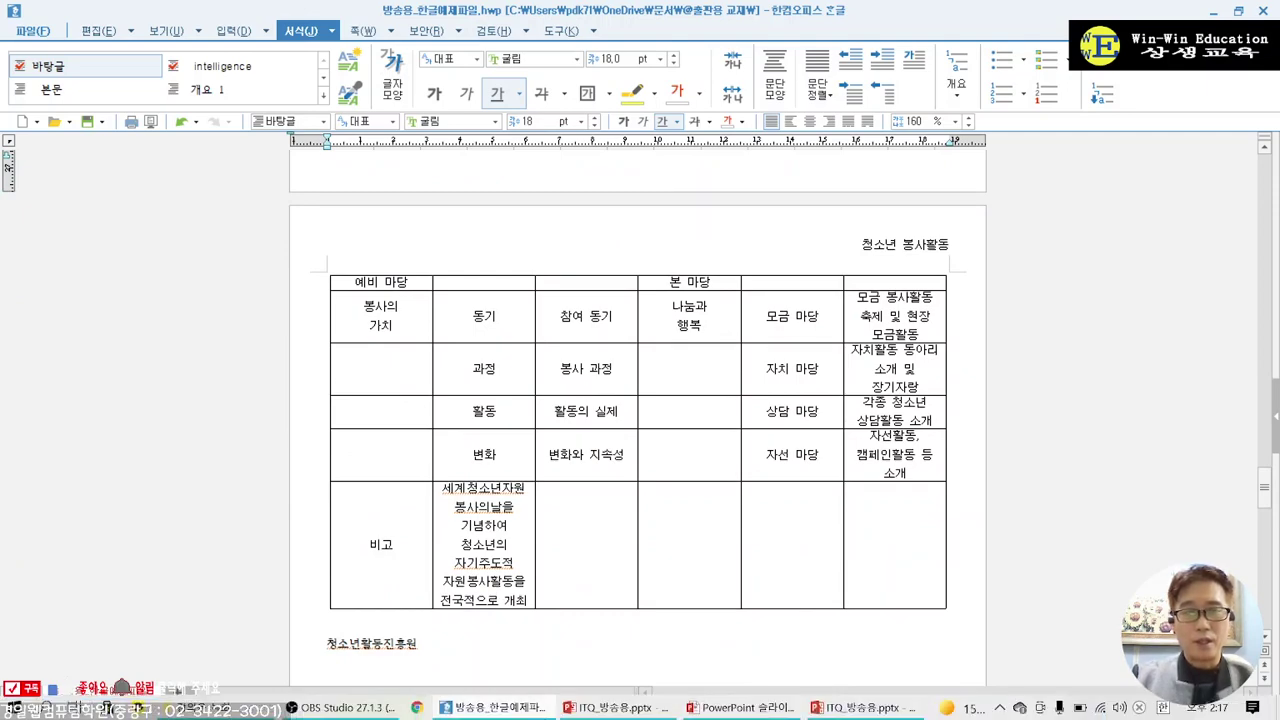
{"action": "scroll", "coordinate": [529, 486], "scroll_direction": "down", "scroll_amount": 12}
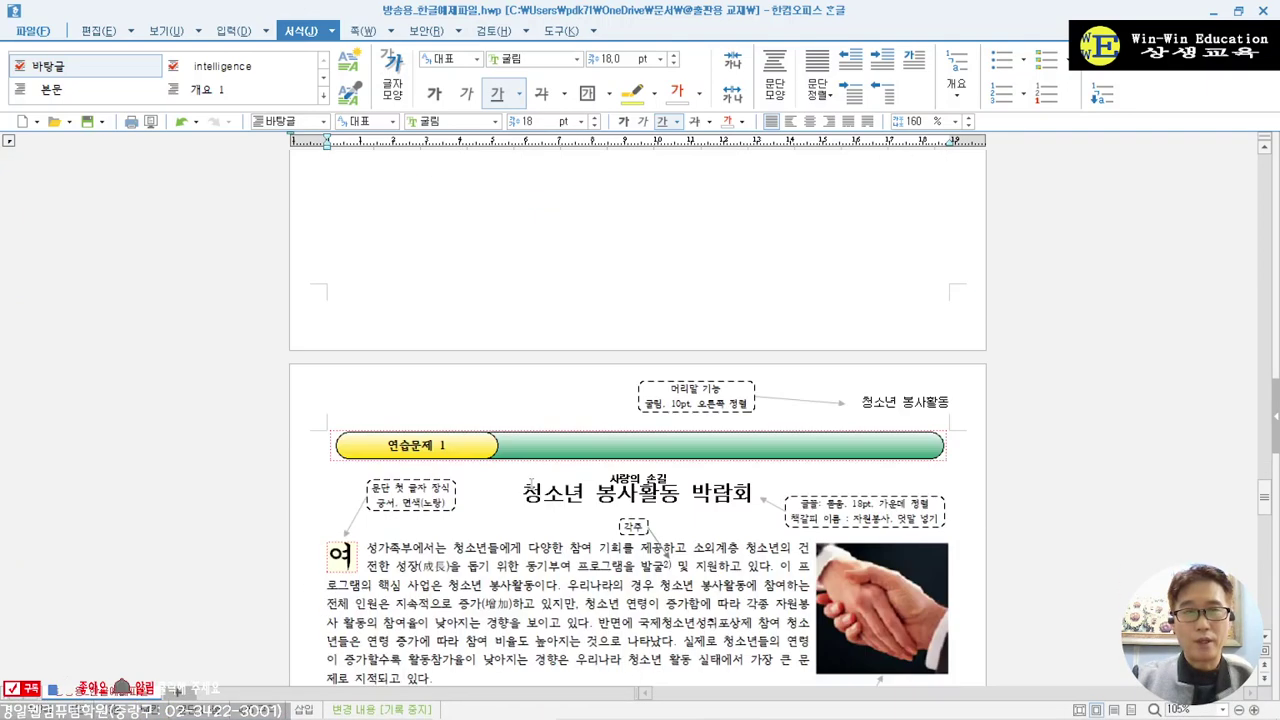
{"action": "scroll", "coordinate": [529, 486], "scroll_direction": "down", "scroll_amount": 5}
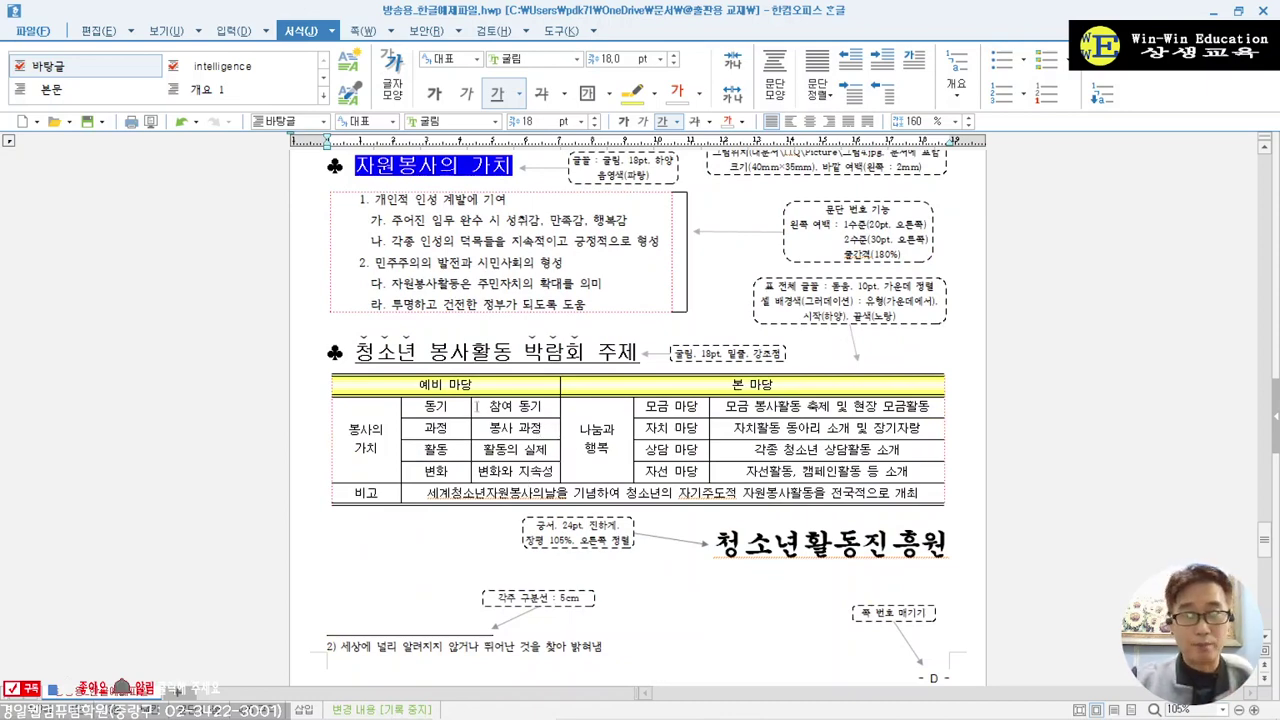
{"action": "left_click", "coordinate": [385, 387]}
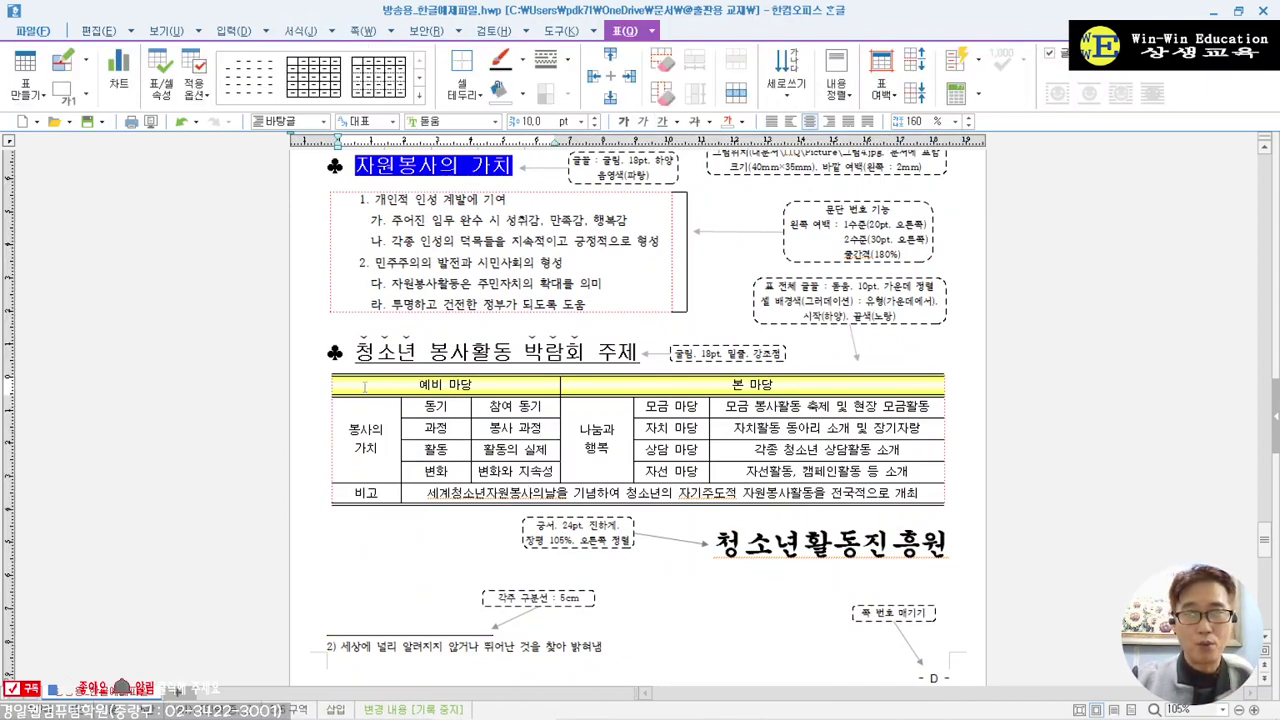
{"action": "left_click_drag", "start_coordinate": [363, 386], "coordinate": [613, 383]}
{"action": "left_click", "coordinate": [613, 383]}
{"action": "left_click", "coordinate": [591, 415]}
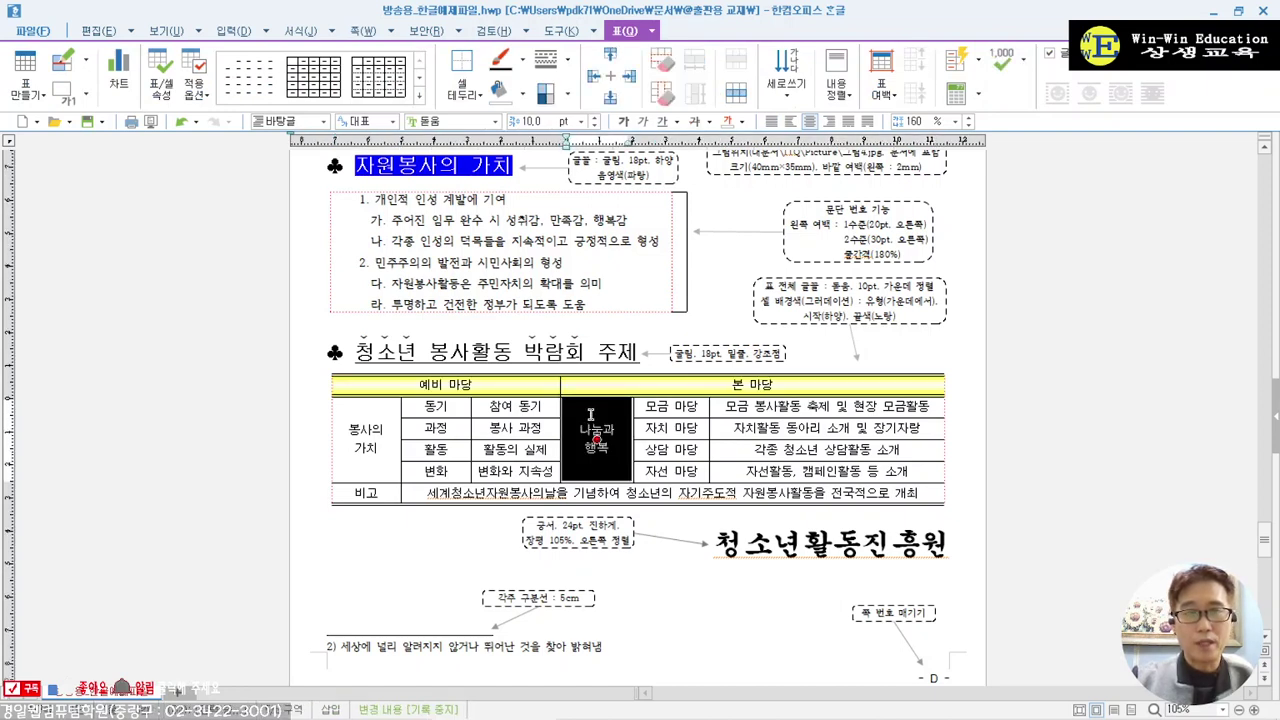
{"action": "left_click", "coordinate": [366, 437]}
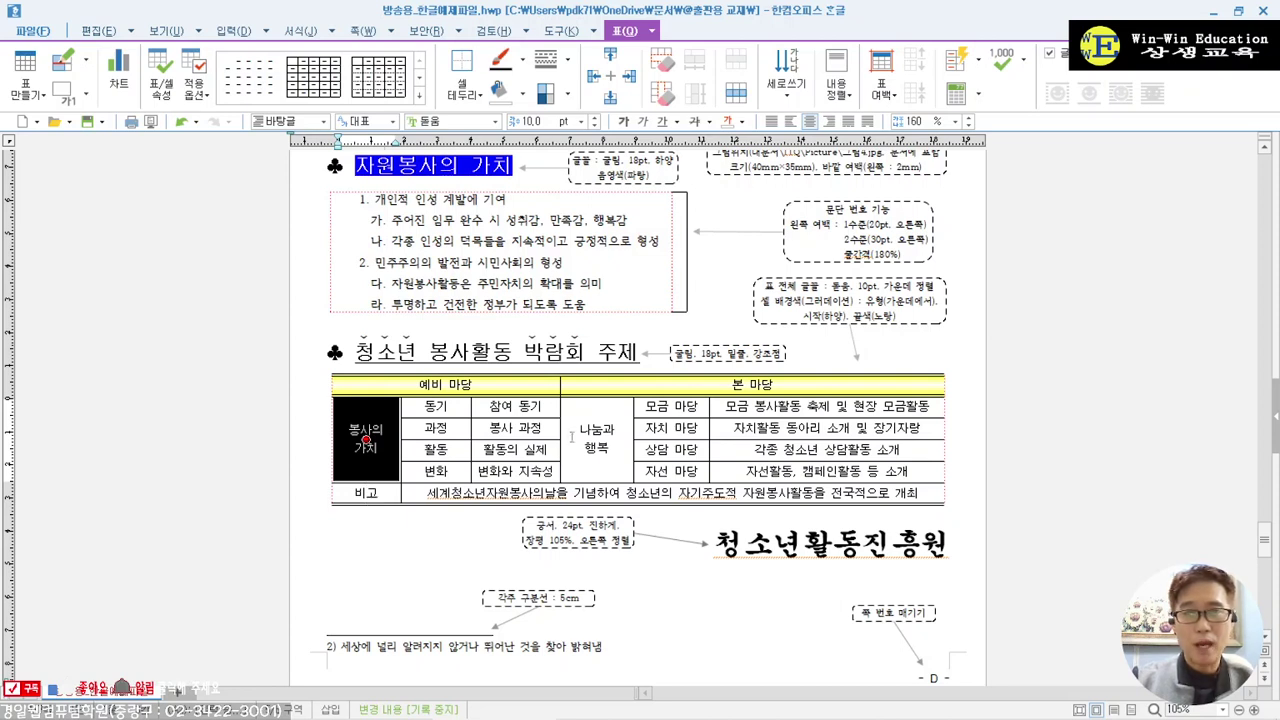
{"action": "left_click", "coordinate": [622, 435]}
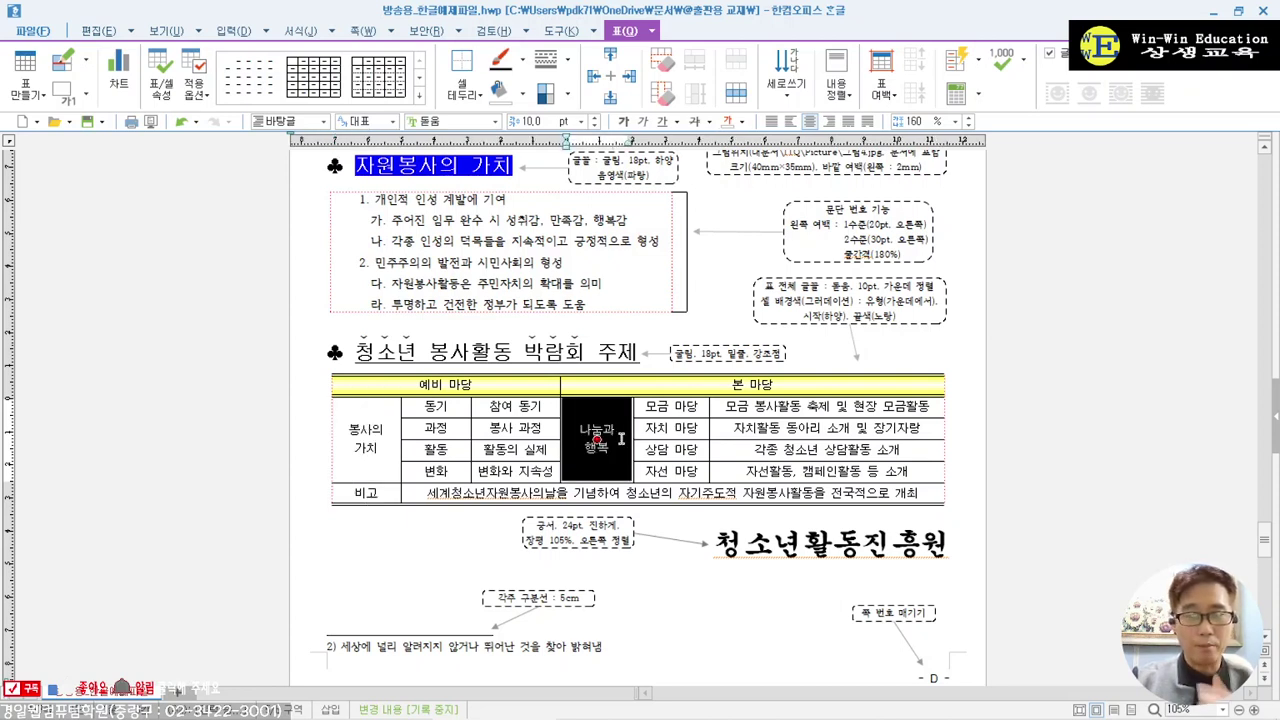
{"action": "scroll", "coordinate": [622, 437], "scroll_direction": "up", "scroll_amount": 20}
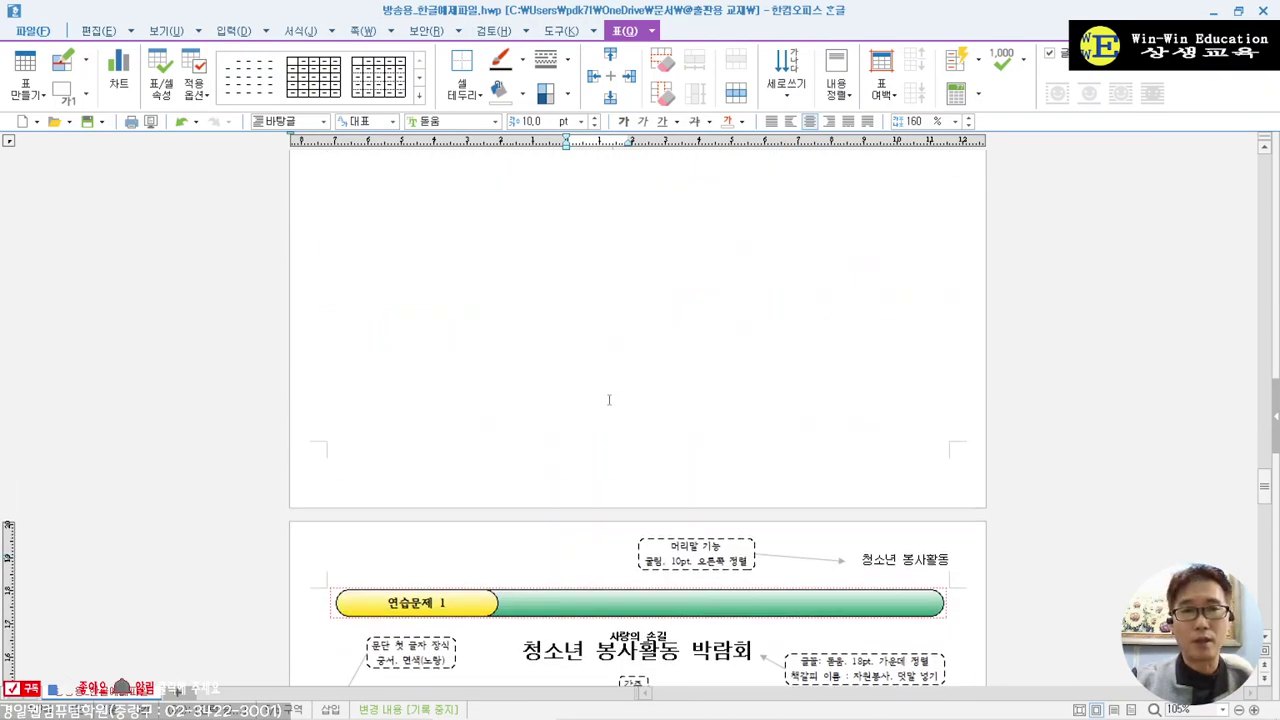
- In the practice table, merge the 봉사의 가치 cell with the three empty cells below it, and likewise the 나눔과 행복 cell
{"action": "left_click", "coordinate": [390, 317]}
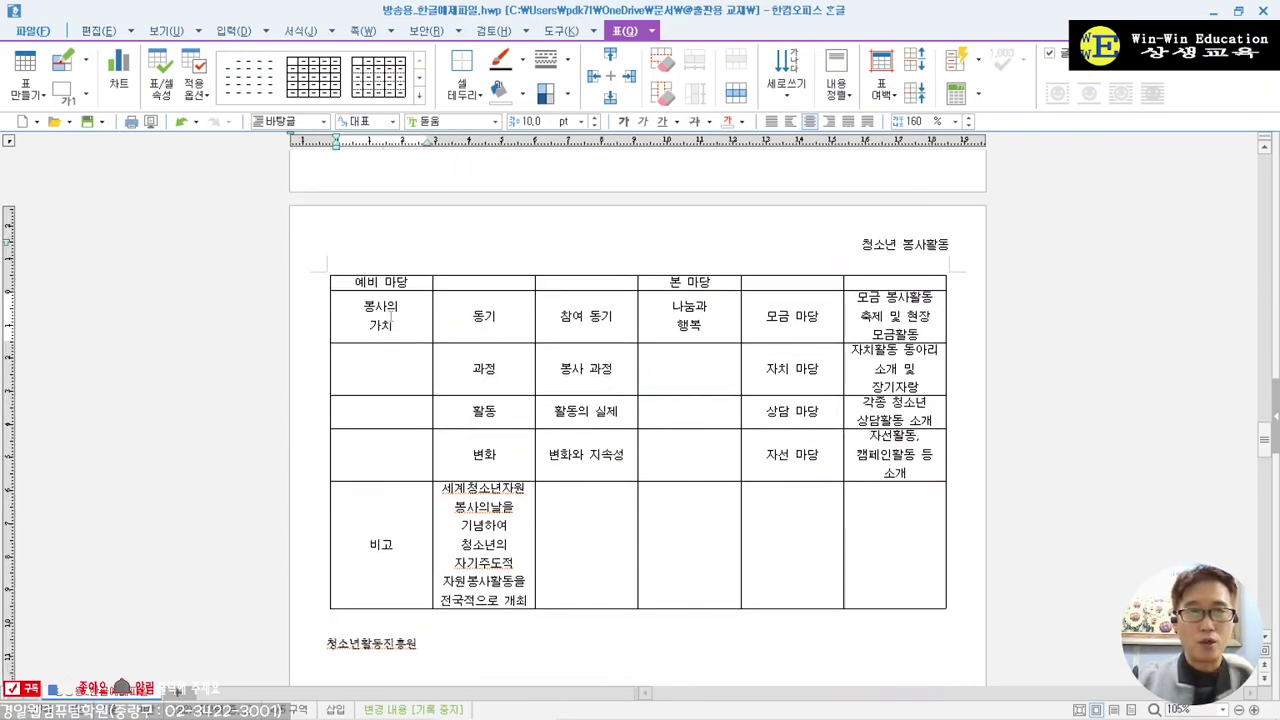
{"action": "left_click_drag", "start_coordinate": [390, 318], "coordinate": [390, 442]}
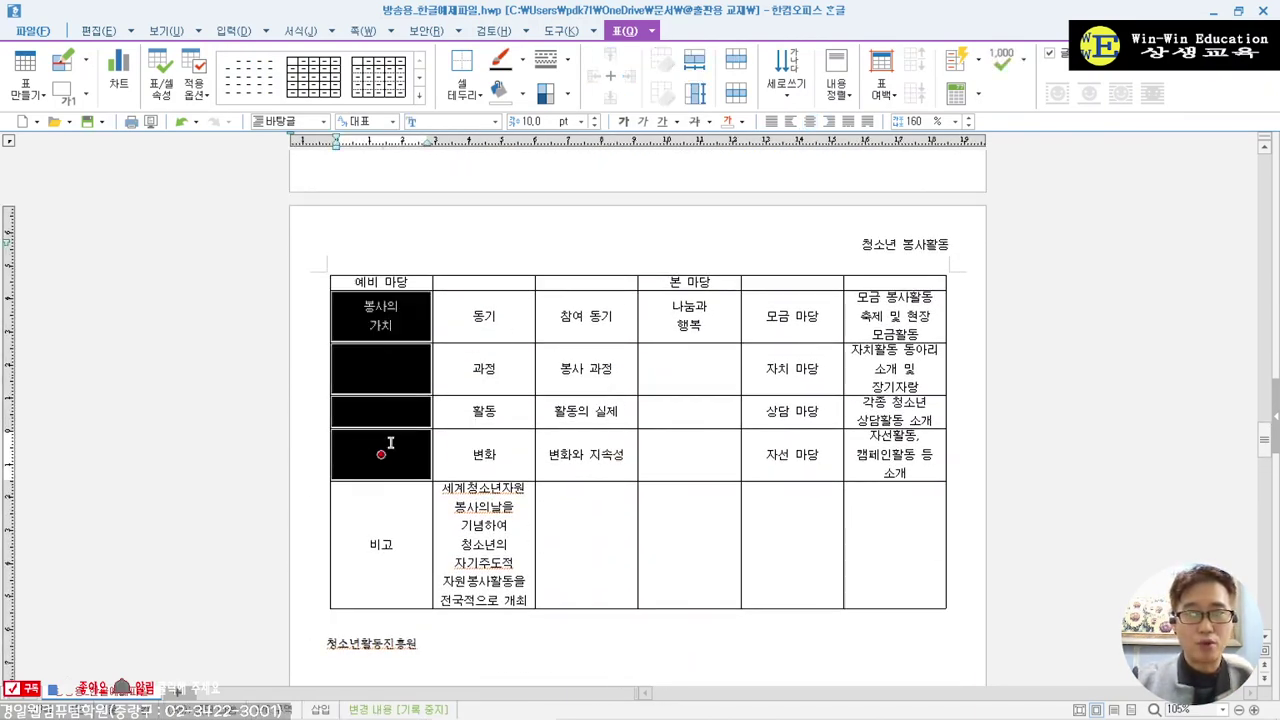
{"action": "key", "text": "m"}
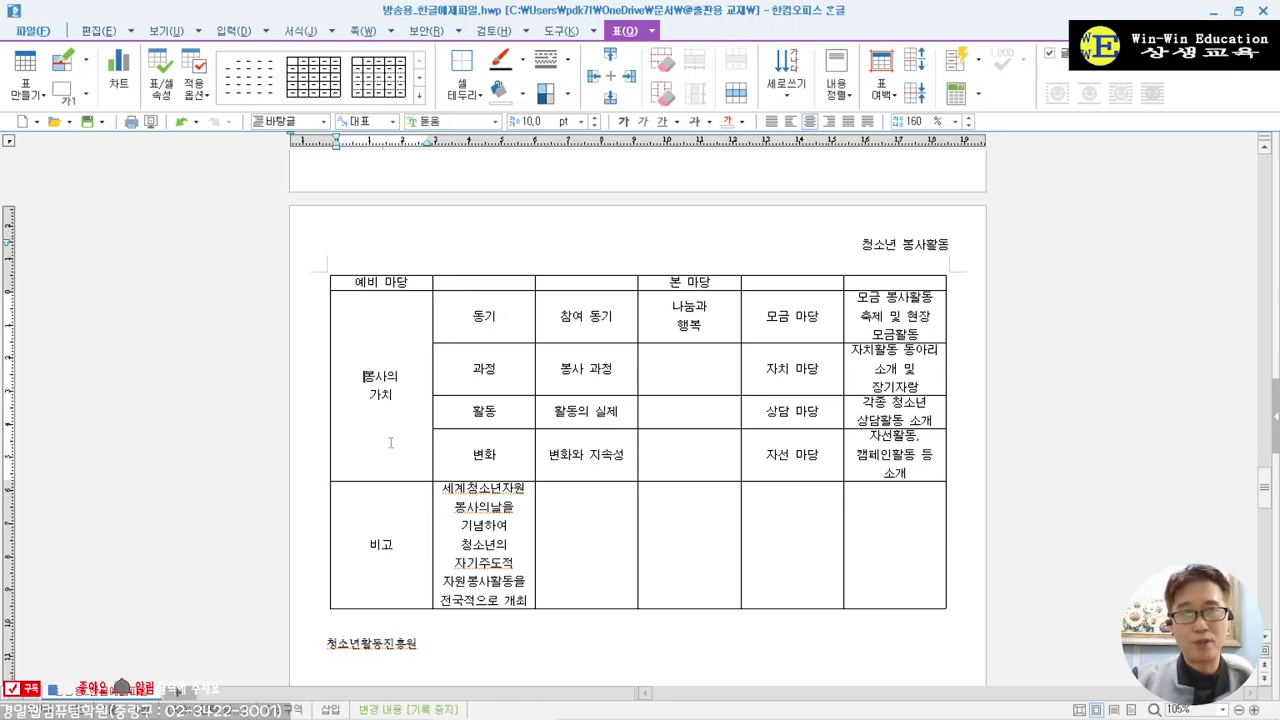
{"action": "left_click_drag", "start_coordinate": [697, 311], "coordinate": [696, 441]}
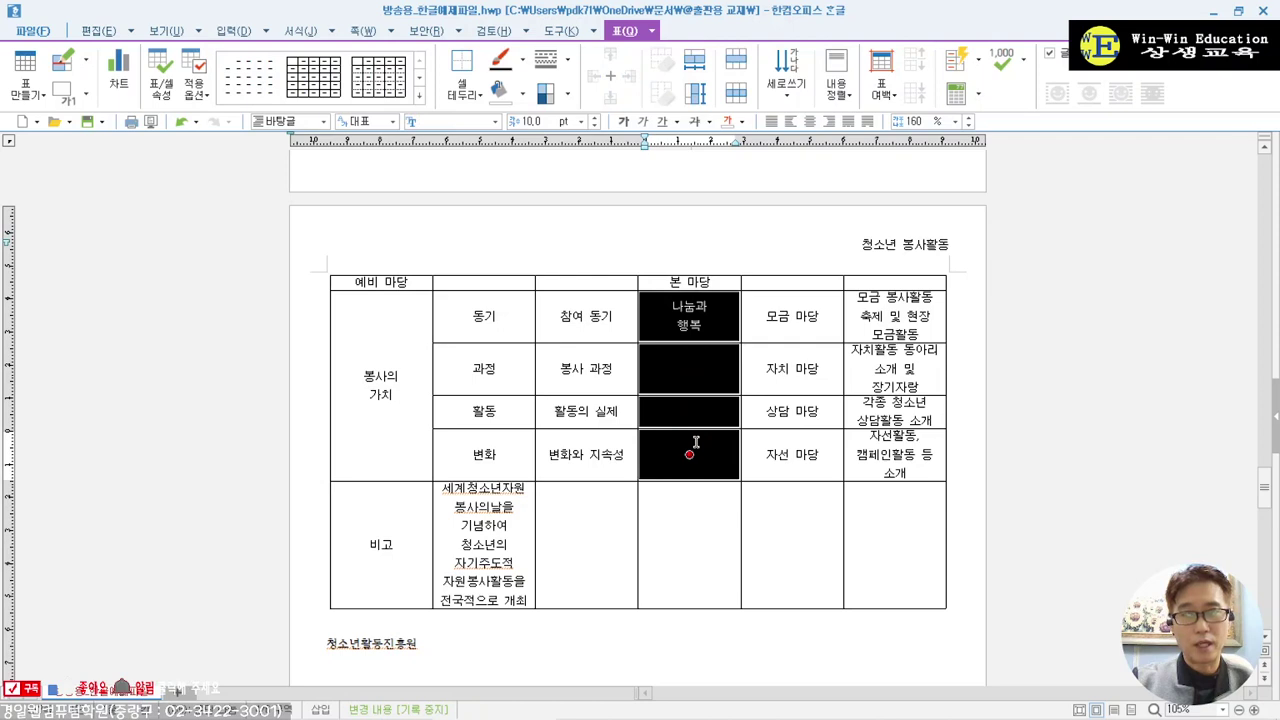
{"action": "key", "text": "m"}
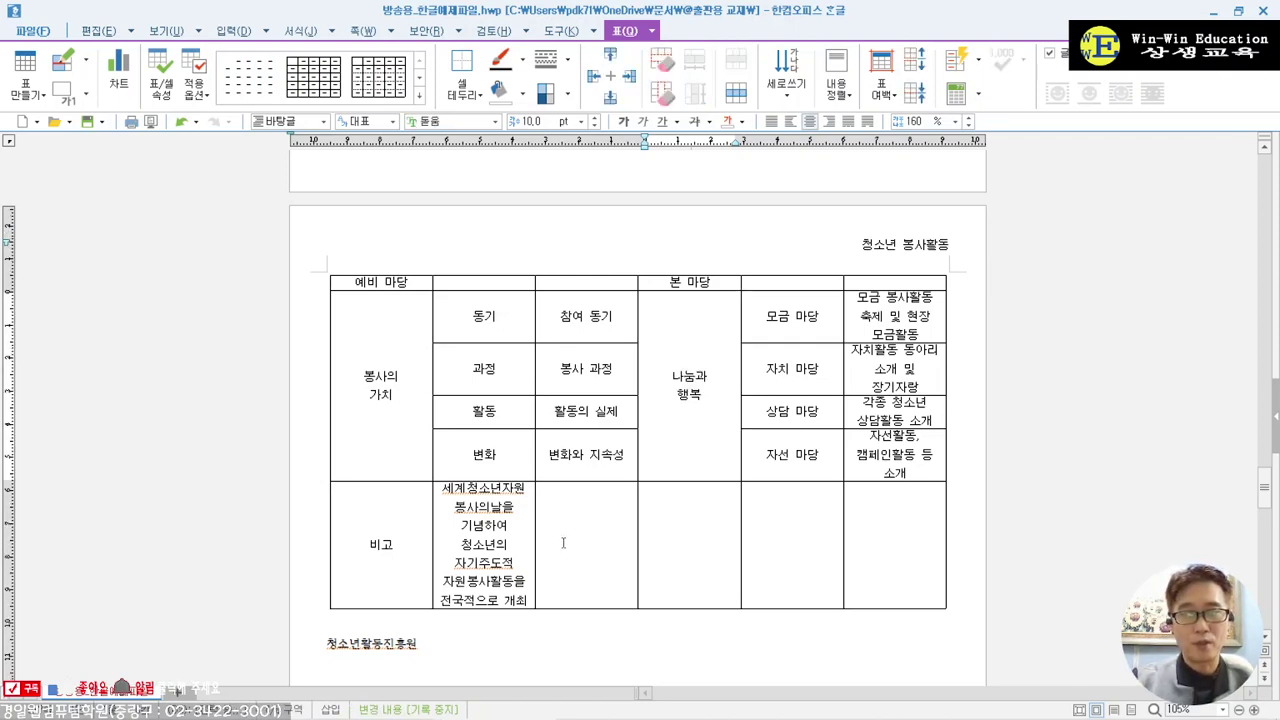
- Merge the second through sixth cells of the 비고 row into one cell
{"action": "left_click_drag", "start_coordinate": [511, 543], "coordinate": [874, 552]}
{"action": "key", "text": "m"}
{"action": "scroll", "coordinate": [874, 552], "scroll_direction": "down", "scroll_amount": 5}
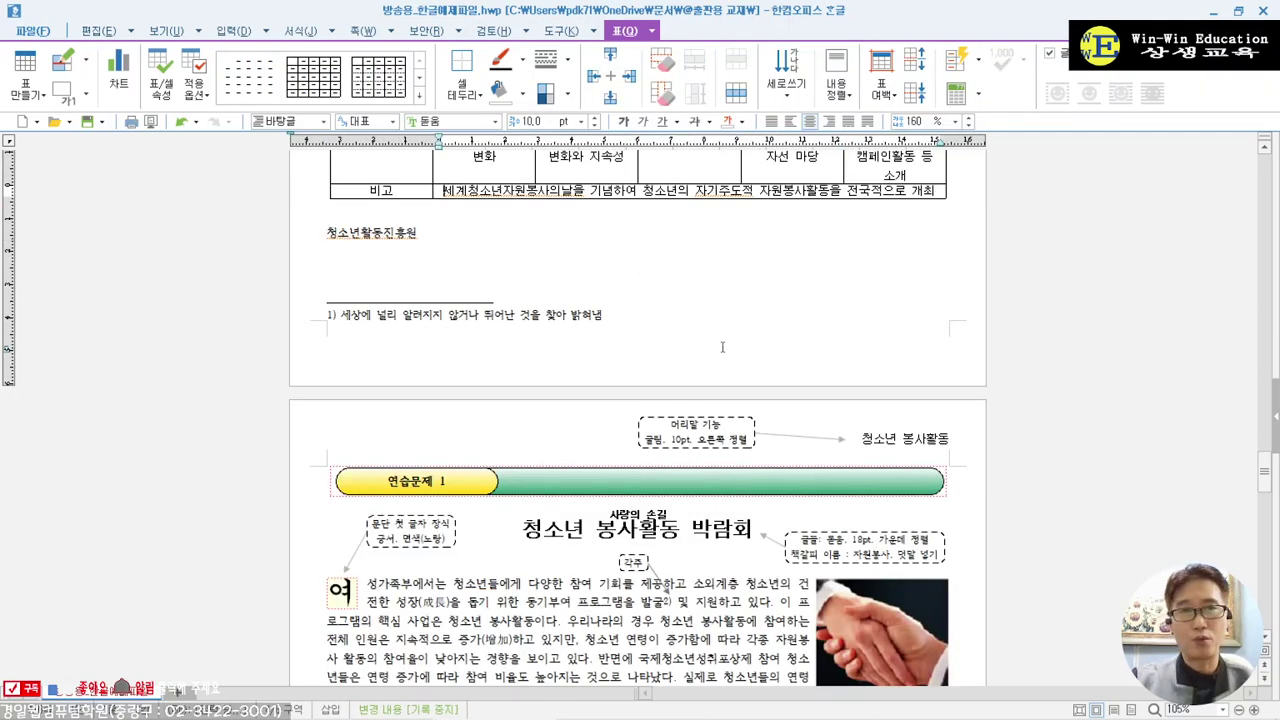
- Widen the last column of the practice table until the 모금 봉사활동 축제 및 현장 모금활동 entry fits on one line, as in the sample
{"action": "scroll", "coordinate": [727, 345], "scroll_direction": "up", "scroll_amount": 6}
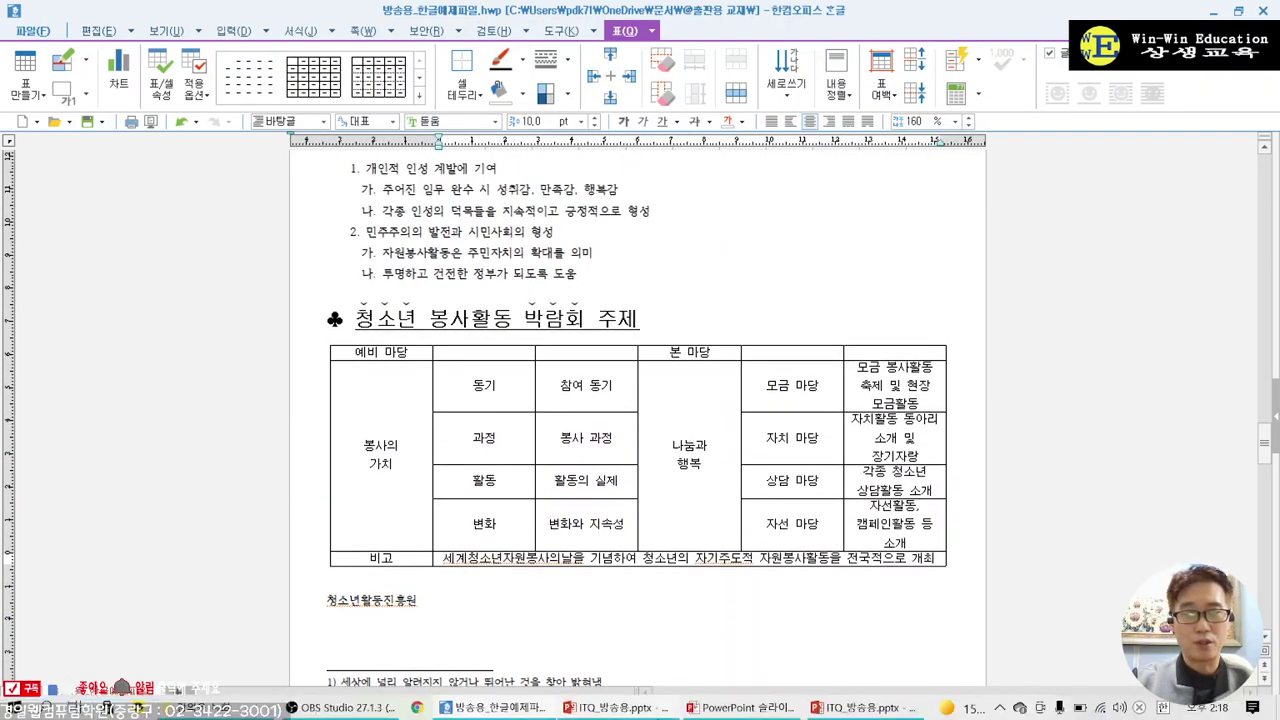
{"action": "mouse_move", "coordinate": [660, 711]}
{"action": "scroll", "coordinate": [693, 451], "scroll_direction": "down", "scroll_amount": 10}
{"action": "scroll", "coordinate": [693, 451], "scroll_direction": "down", "scroll_amount": 2}
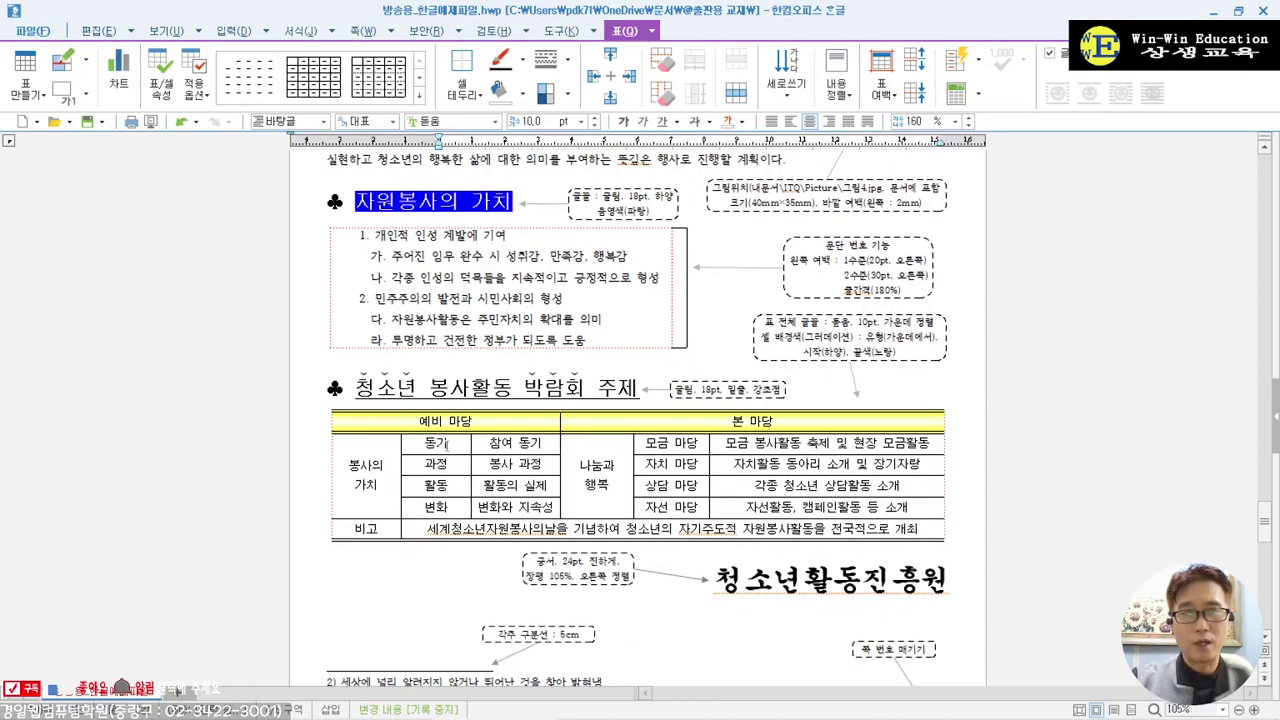
{"action": "scroll", "coordinate": [605, 456], "scroll_direction": "up", "scroll_amount": 10}
{"action": "scroll", "coordinate": [605, 458], "scroll_direction": "down", "scroll_amount": 2}
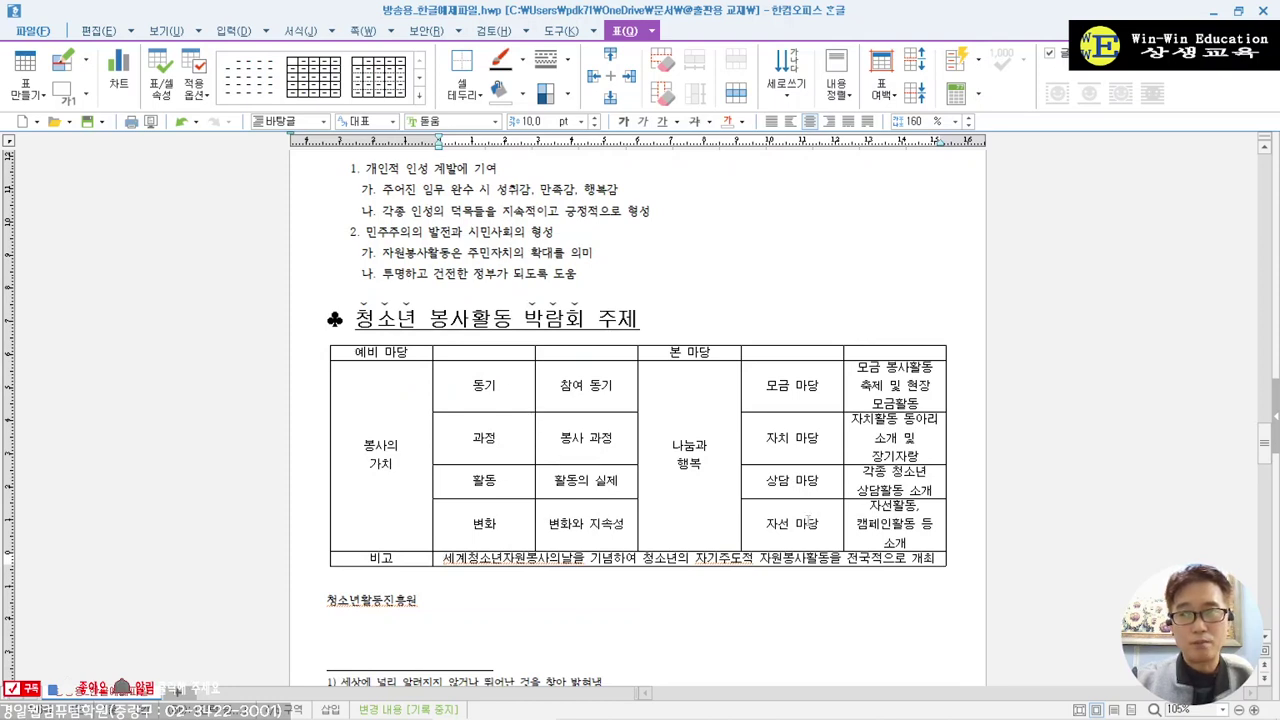
{"action": "left_click", "coordinate": [882, 380]}
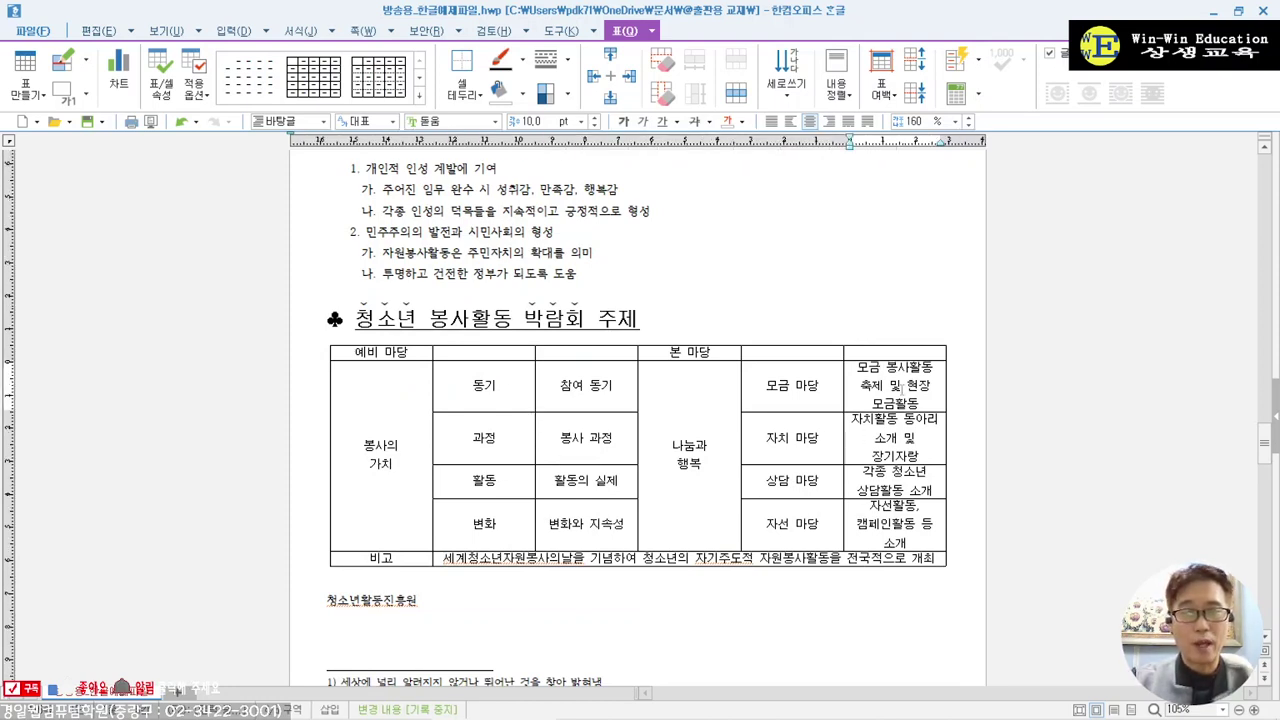
{"action": "key", "text": "F5"}
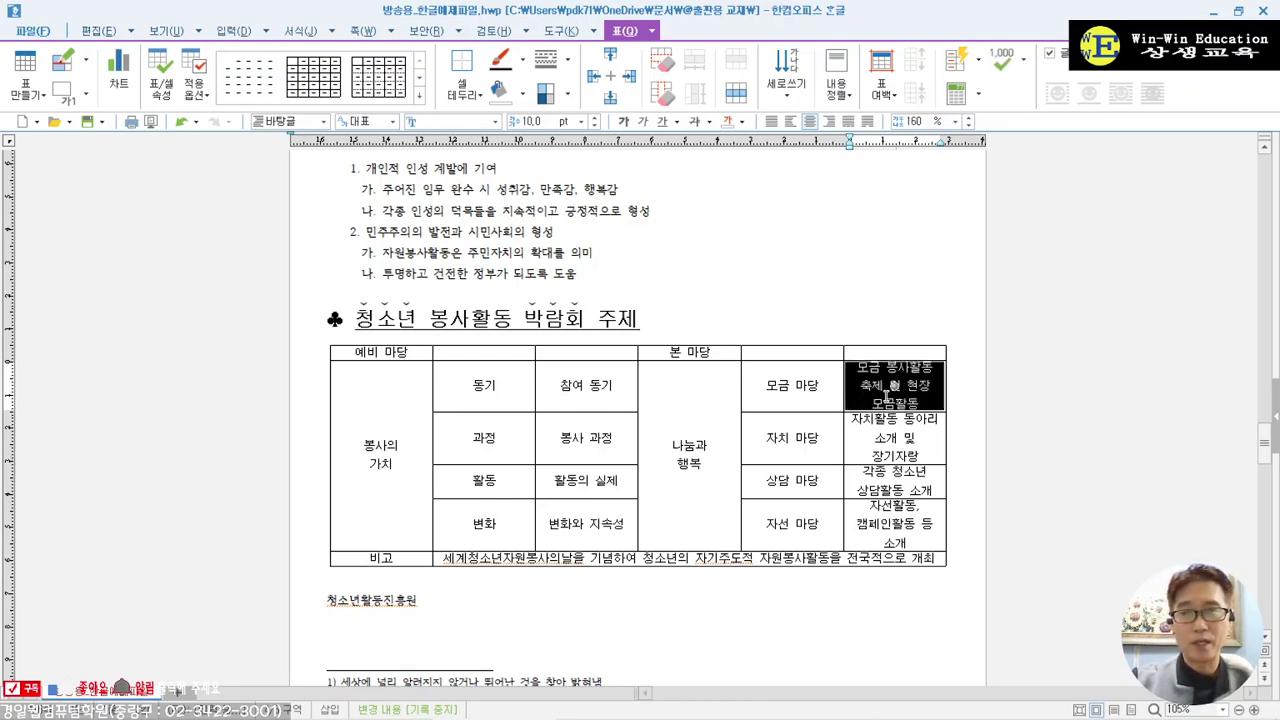
{"action": "key", "text": "ctrl+Right"}
{"action": "key", "text": "ctrl+Right"}
{"action": "key", "text": "ctrl+Right"}
{"action": "key", "text": "ctrl+Right"}
{"action": "key", "text": "ctrl+Right"}
{"action": "key", "text": "ctrl+Right"}
{"action": "key", "text": "ctrl+Right"}
{"action": "key", "text": "ctrl+Right"}
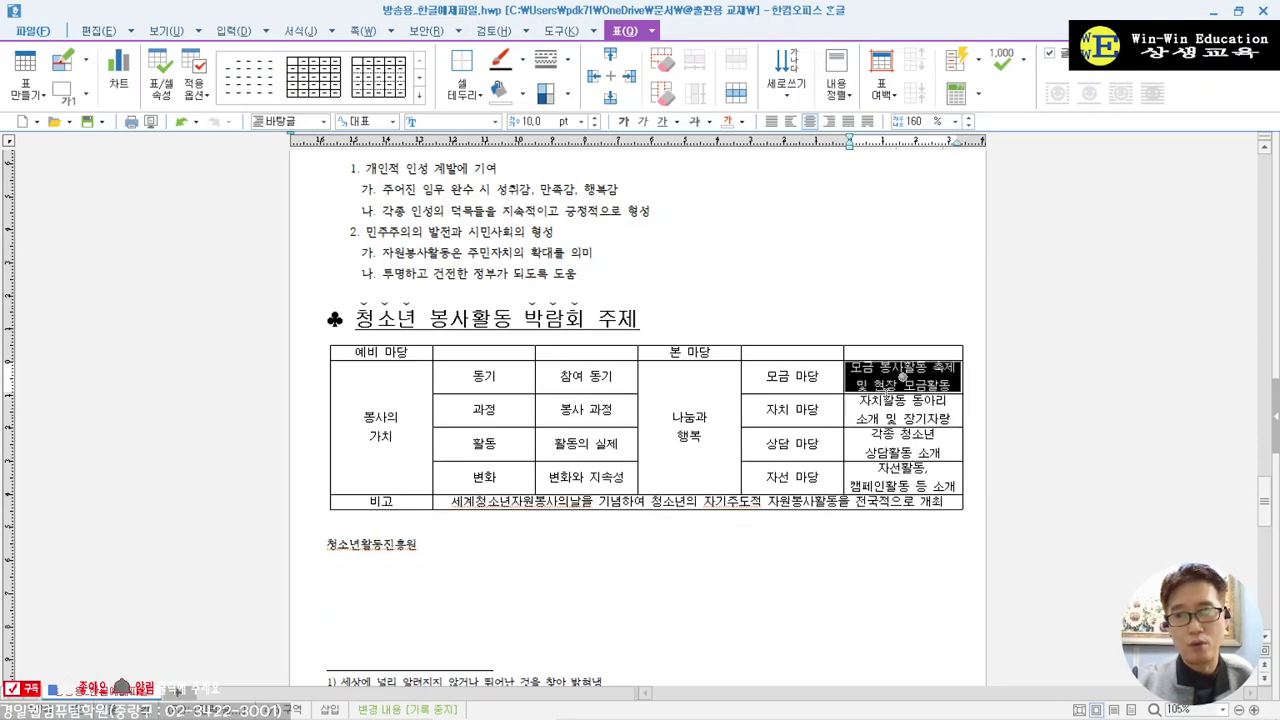
{"action": "key", "text": "ctrl+Right"}
{"action": "key", "text": "ctrl+Right"}
{"action": "key", "text": "ctrl+Right"}
{"action": "key", "text": "ctrl+Right"}
{"action": "key", "text": "ctrl+Right"}
{"action": "key", "text": "ctrl+Right"}
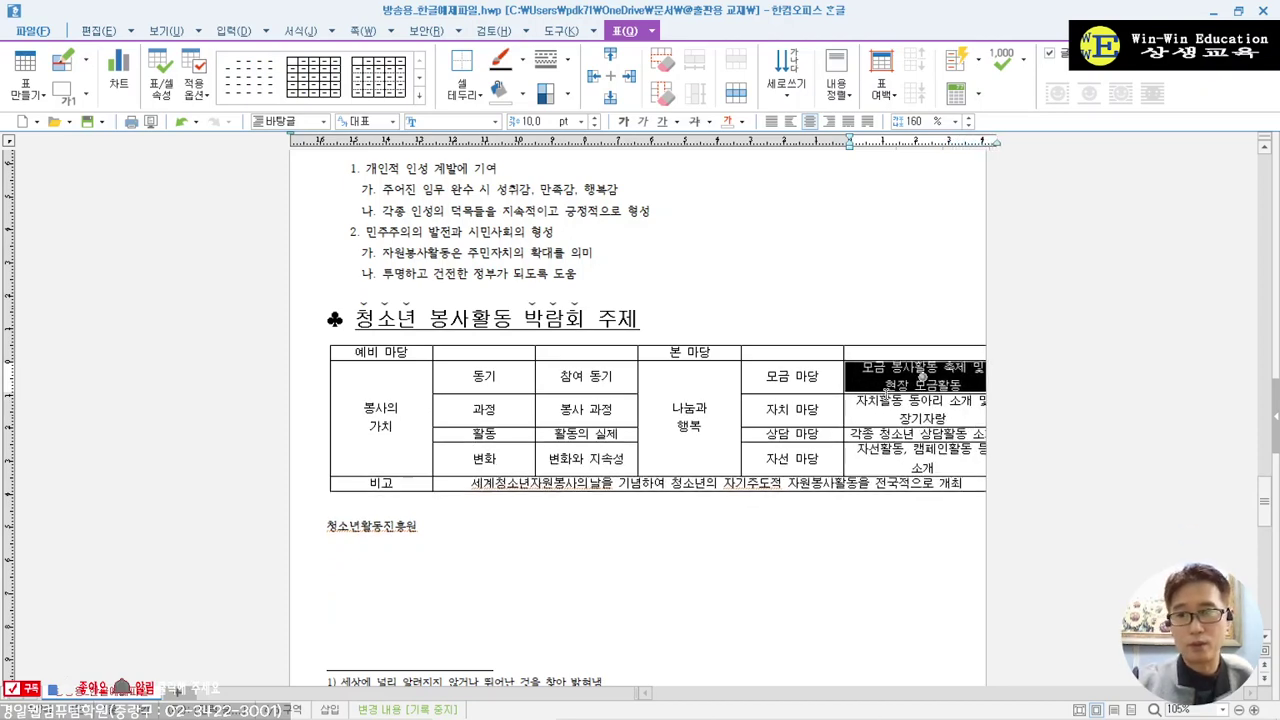
{"action": "key", "text": "ctrl+Right"}
{"action": "key", "text": "ctrl+Right"}
{"action": "key", "text": "ctrl+Right"}
{"action": "key", "text": "ctrl+Right"}
{"action": "key", "text": "ctrl+Right"}
{"action": "key", "text": "ctrl+Right"}
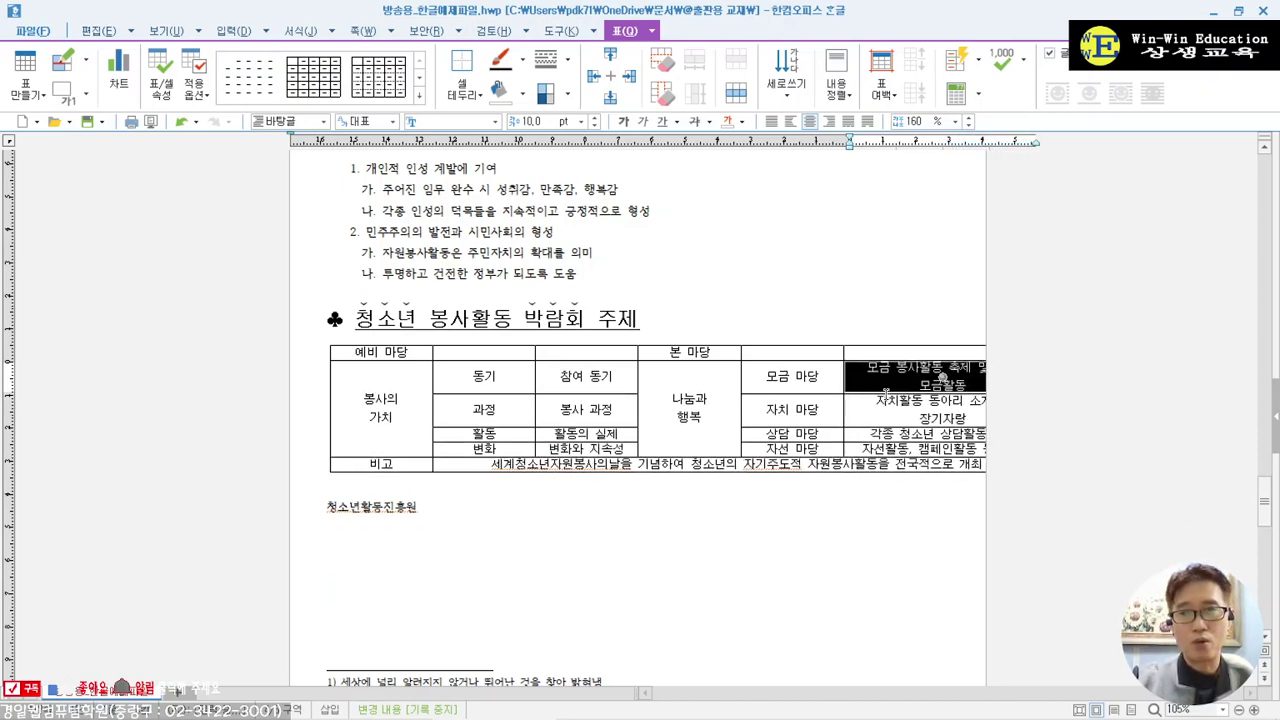
{"action": "key", "text": "ctrl+Right"}
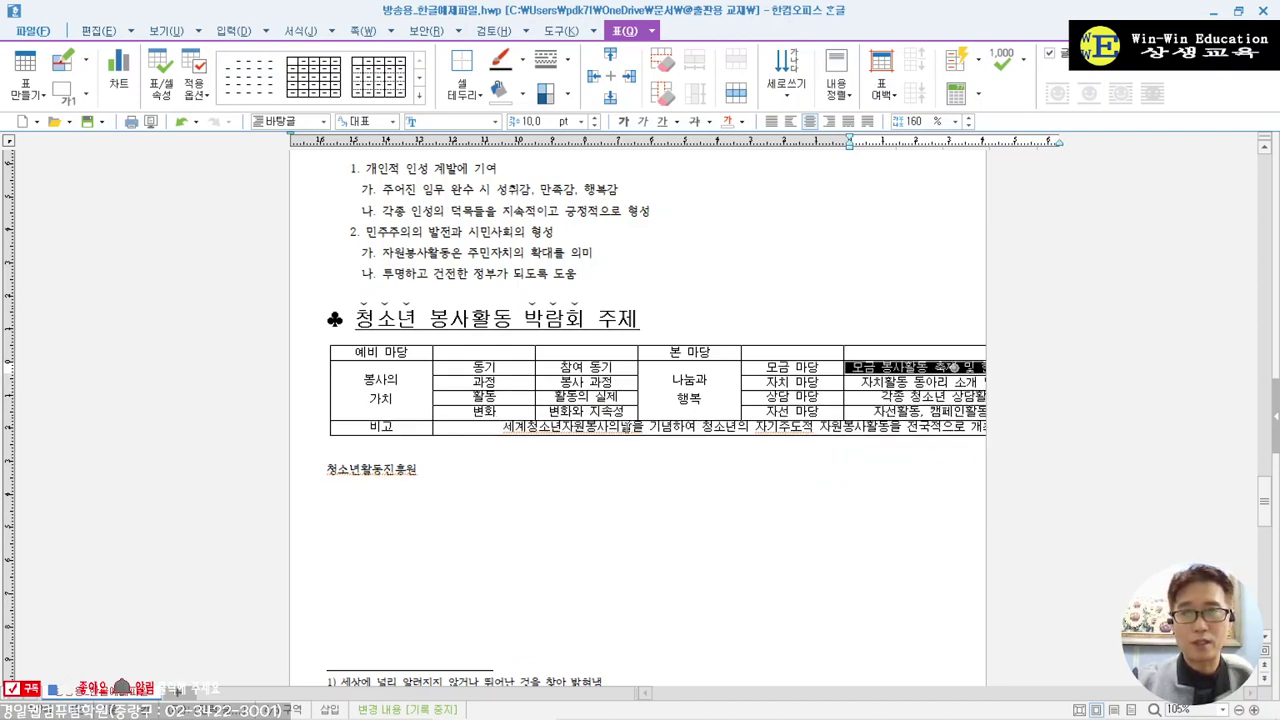
- Narrow the first column, containing 봉사의 가치, to just fit the 예비 마당 heading on one line
{"action": "left_click", "coordinate": [381, 391]}
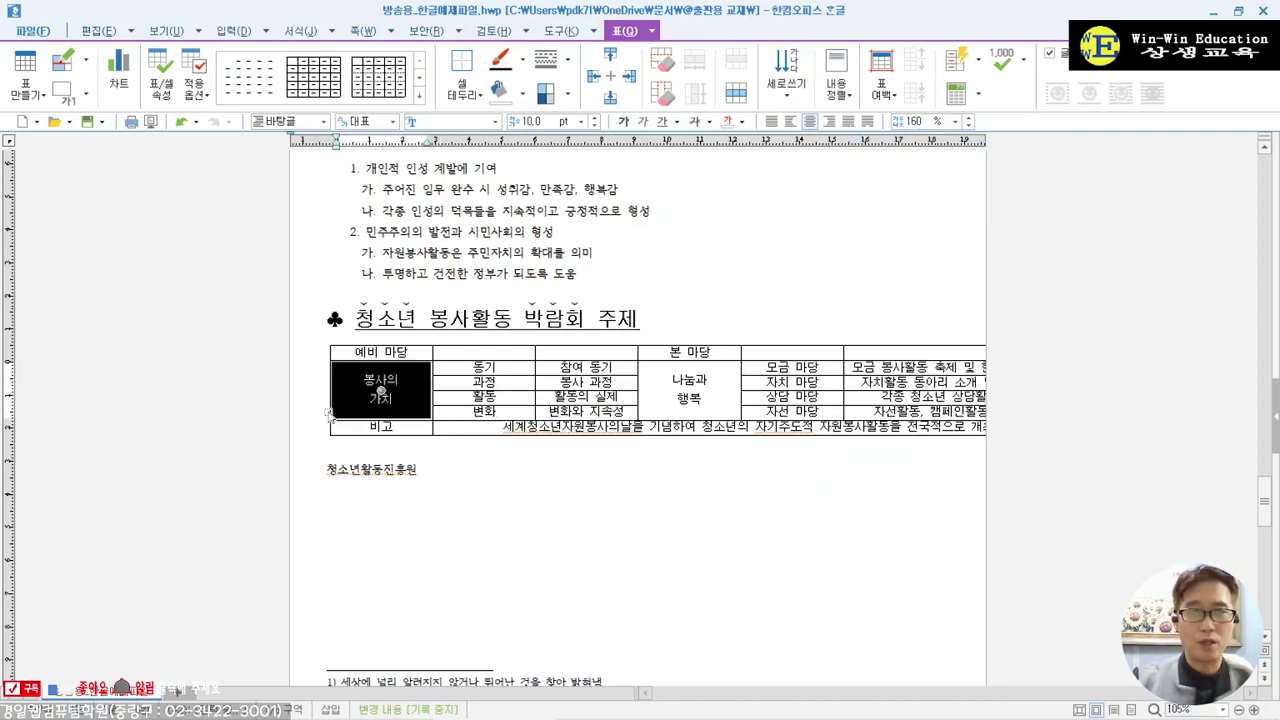
{"action": "key", "text": "ctrl+Left"}
{"action": "key", "text": "ctrl+Left"}
{"action": "key", "text": "ctrl+Left"}
{"action": "key", "text": "ctrl+Left"}
{"action": "key", "text": "ctrl+Left"}
{"action": "key", "text": "ctrl+Left"}
{"action": "key", "text": "ctrl+Left"}
{"action": "key", "text": "ctrl+Left"}
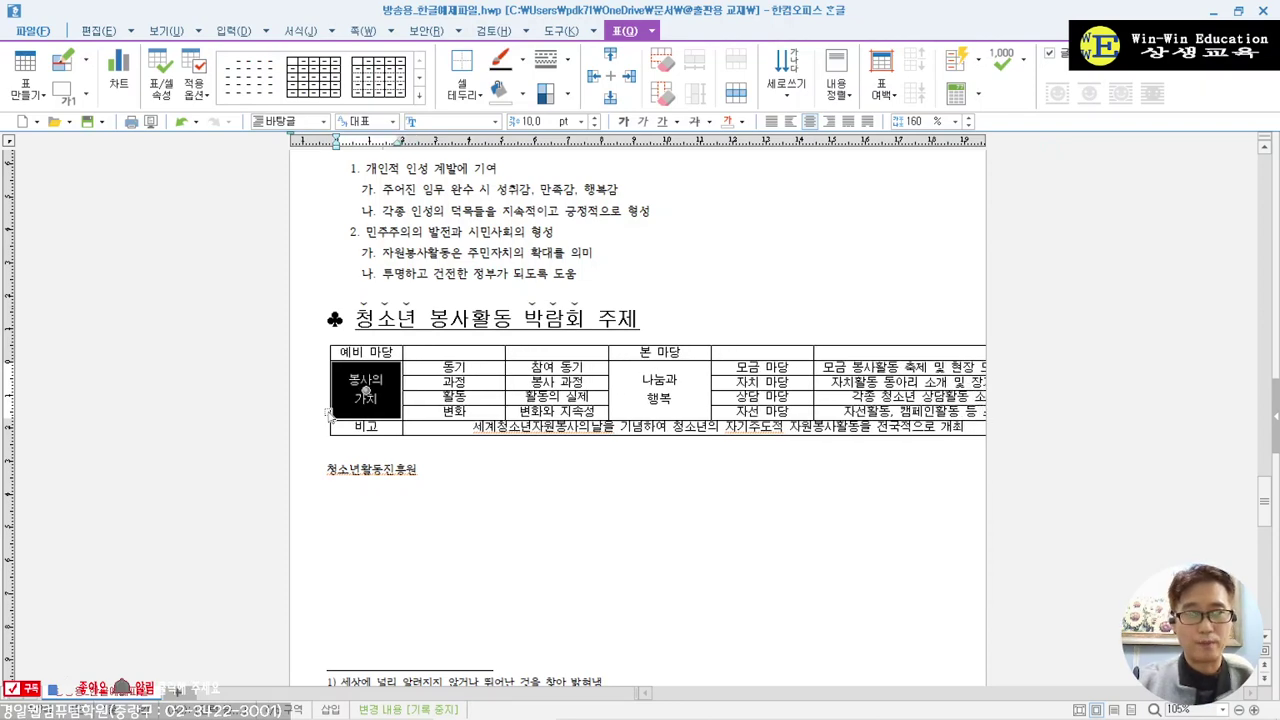
{"action": "key", "text": "ctrl+Right"}
- Narrow the fourth column, containing 나눔과 행복, to just fit the 본 마당 heading on one line
{"action": "key", "text": "Right"}
{"action": "key", "text": "Right"}
{"action": "key", "text": "Right"}
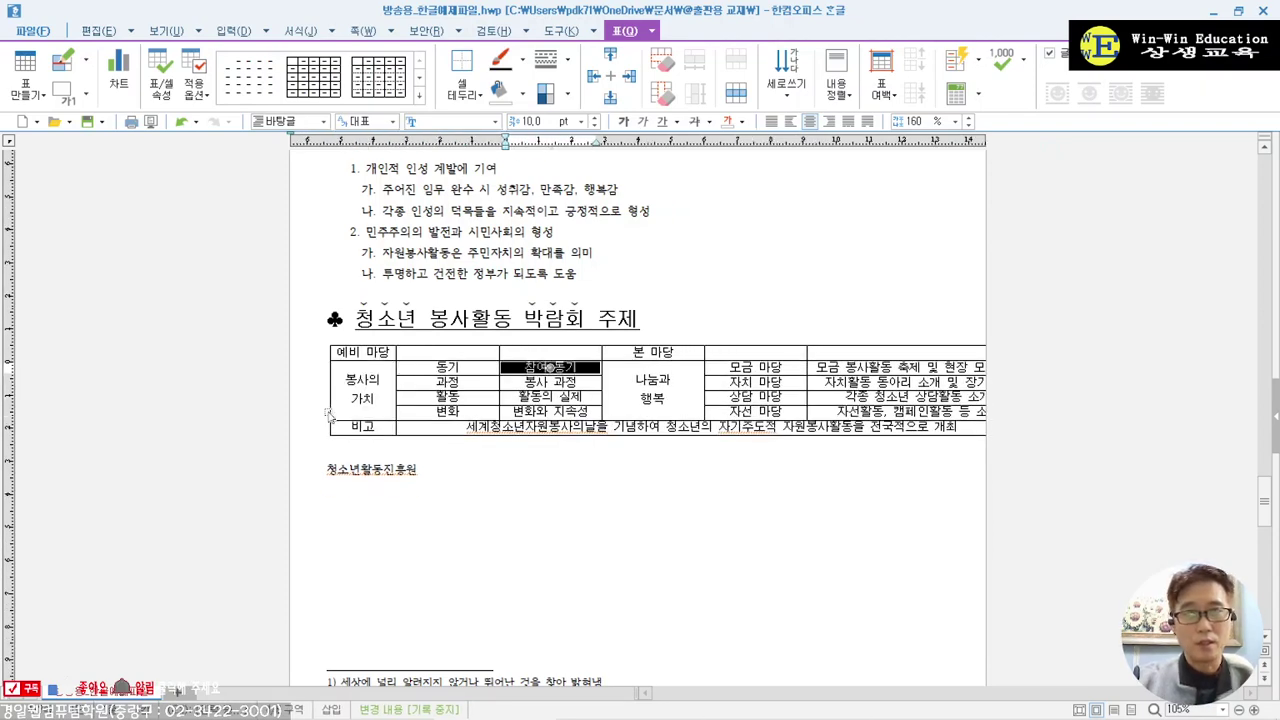
{"action": "key", "text": "ctrl+Left"}
{"action": "key", "text": "ctrl+Left"}
{"action": "key", "text": "ctrl+Left"}
{"action": "key", "text": "ctrl+Left"}
{"action": "key", "text": "ctrl+Left"}
{"action": "key", "text": "ctrl+Left"}
{"action": "key", "text": "ctrl+Left"}
{"action": "key", "text": "ctrl+Left"}
{"action": "key", "text": "ctrl+Left"}
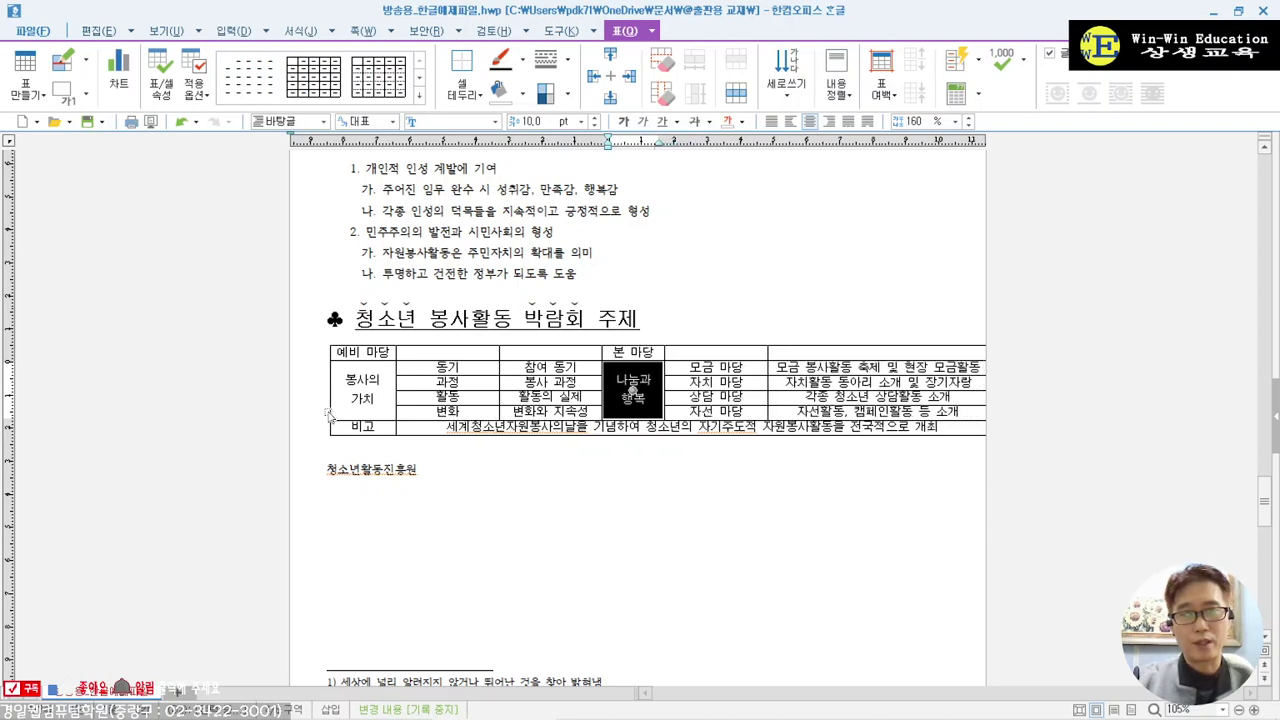
{"action": "key", "text": "ctrl+Left"}
{"action": "key", "text": "Left"}
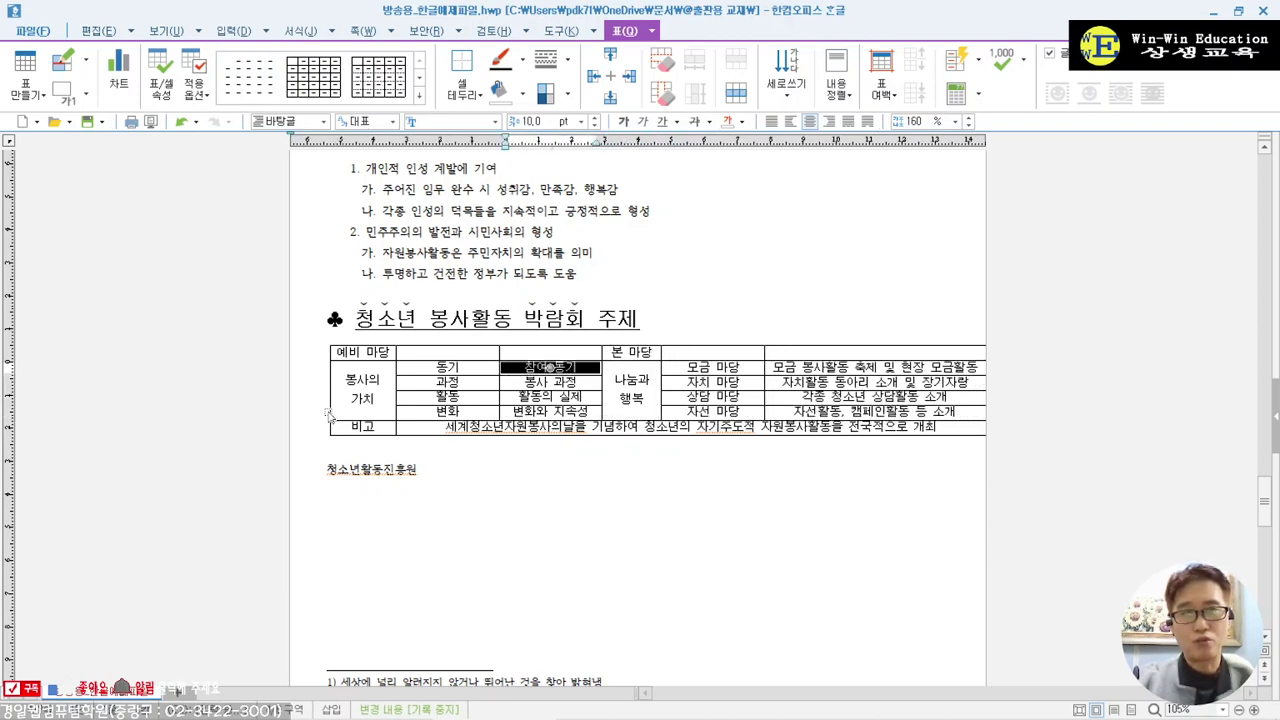
{"action": "key", "text": "Left"}
{"action": "key", "text": "Right"}
{"action": "key", "text": "Left"}
{"action": "key", "text": "Right"}
{"action": "key", "text": "Left"}
{"action": "key", "text": "Left"}
{"action": "key", "text": "Right"}
{"action": "key", "text": "Right"}
{"action": "key", "text": "Left"}
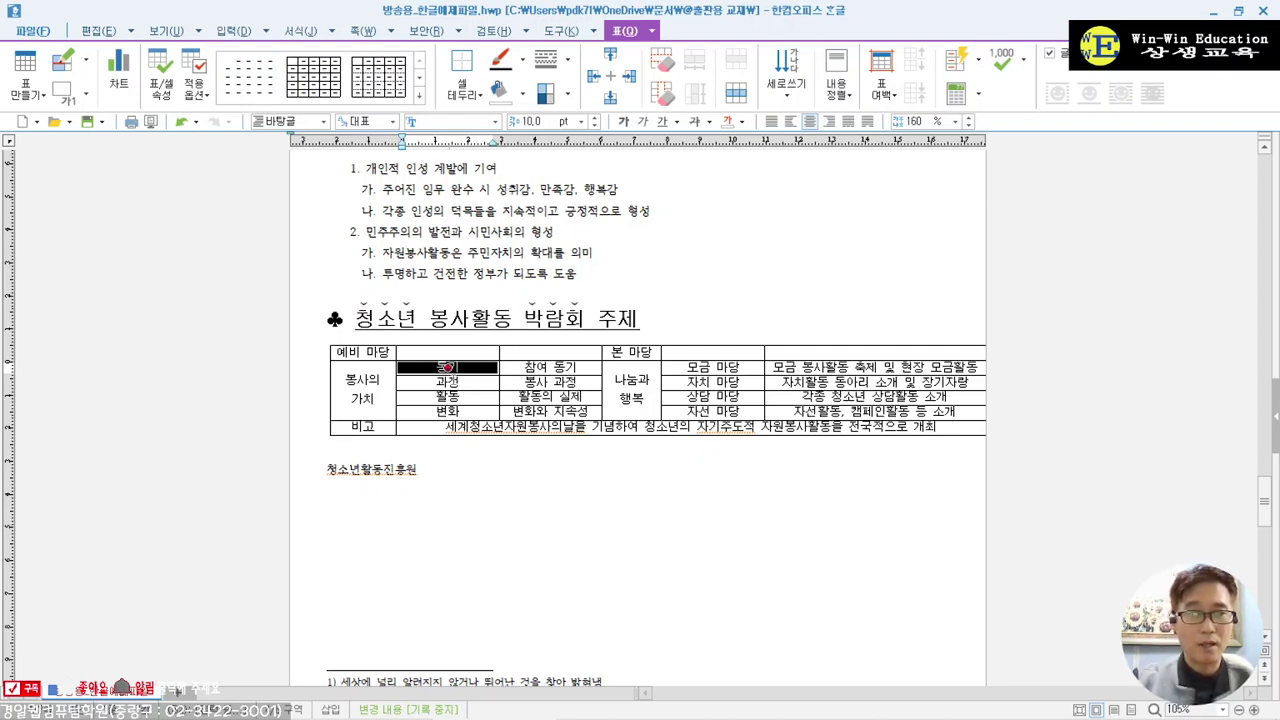
- Narrow the 동기 and 참여 동기 columns together as far as possible while keeping 변화와 지속성 on one line
{"action": "left_click_drag", "start_coordinate": [447, 368], "coordinate": [549, 368]}
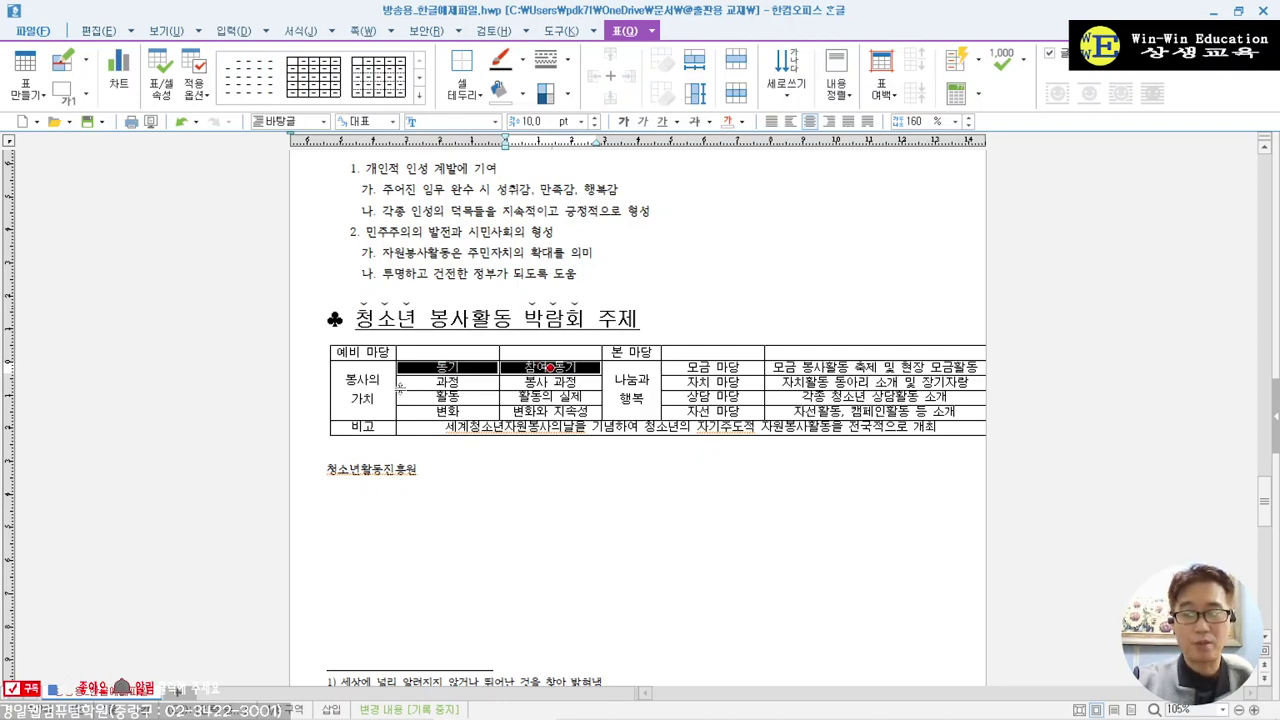
{"action": "key", "text": "ctrl+Left"}
{"action": "key", "text": "ctrl+Left"}
{"action": "key", "text": "ctrl+Left"}
{"action": "key", "text": "ctrl+Left"}
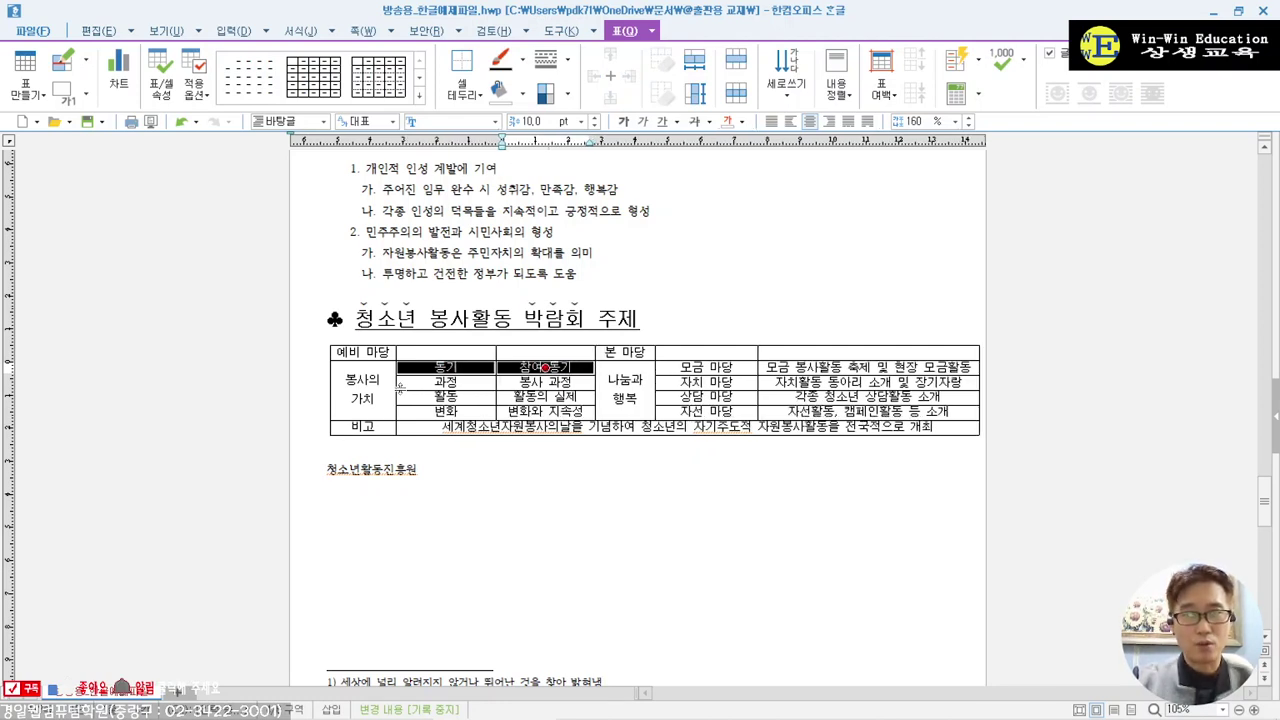
{"action": "key", "text": "ctrl+Left"}
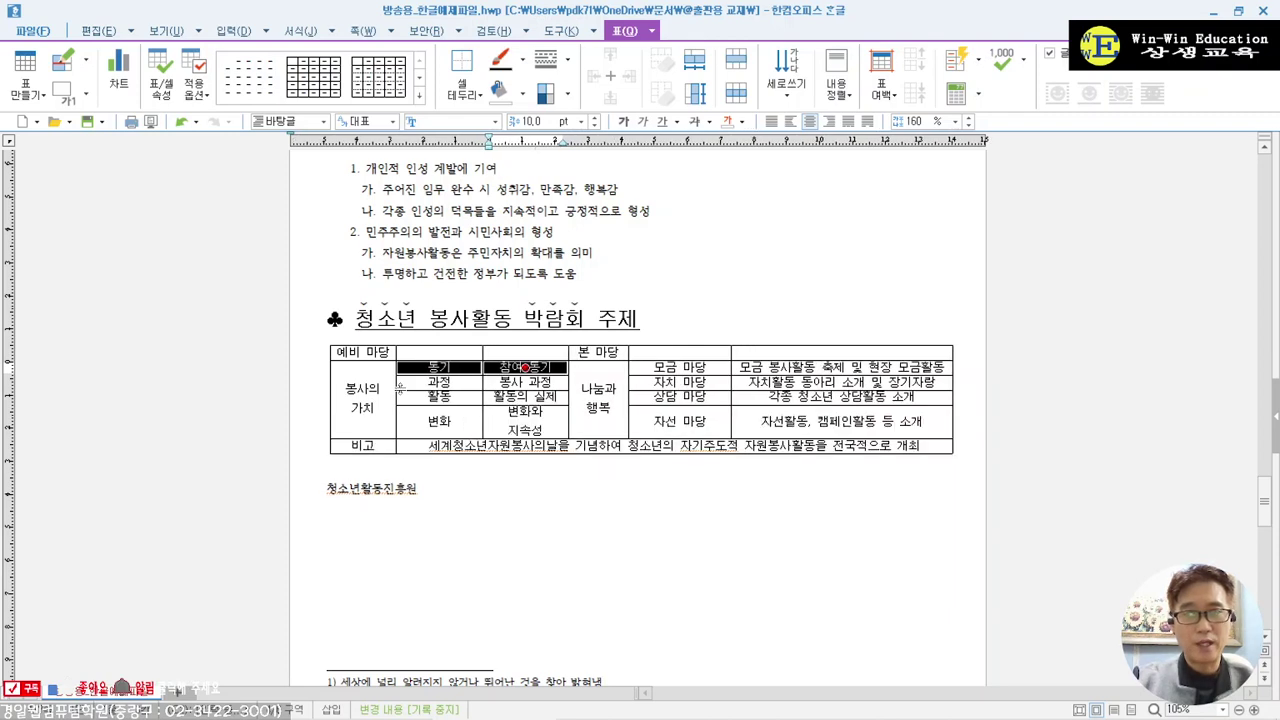
{"action": "key", "text": "ctrl+Right"}
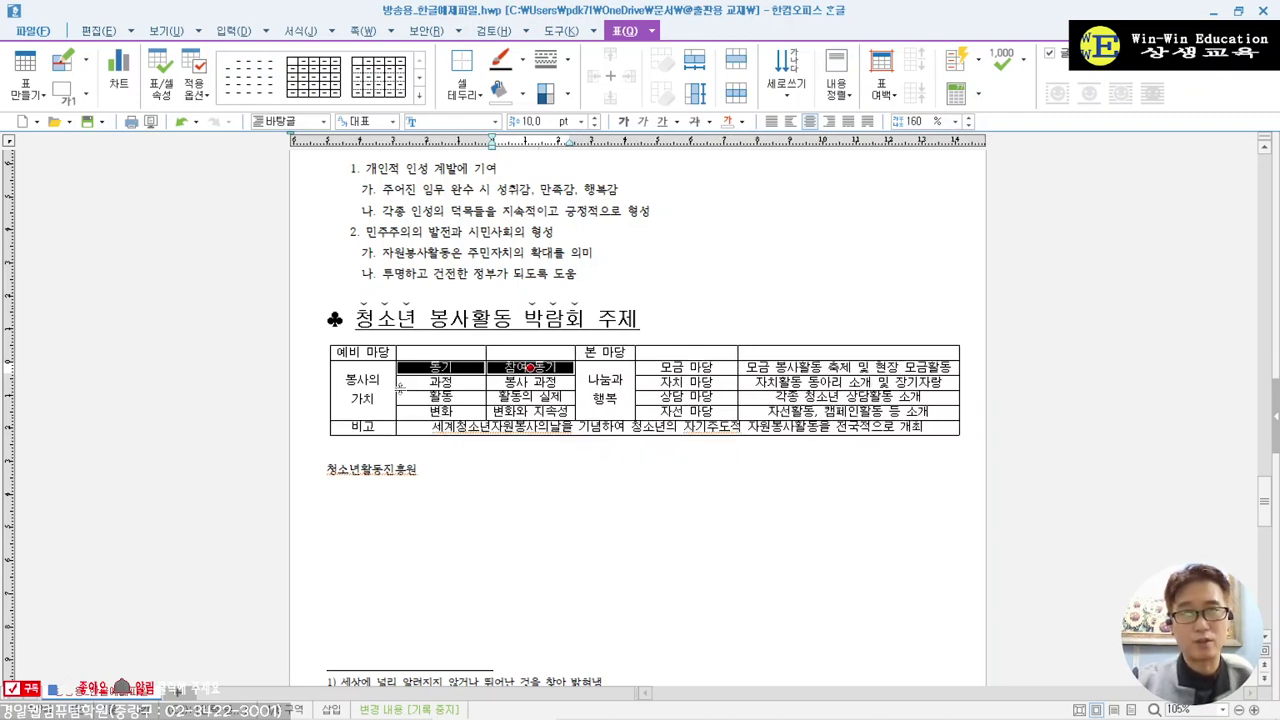
- Narrow the fifth column, containing 모금 마당, to fit its text more closely
{"action": "left_click", "coordinate": [726, 370]}
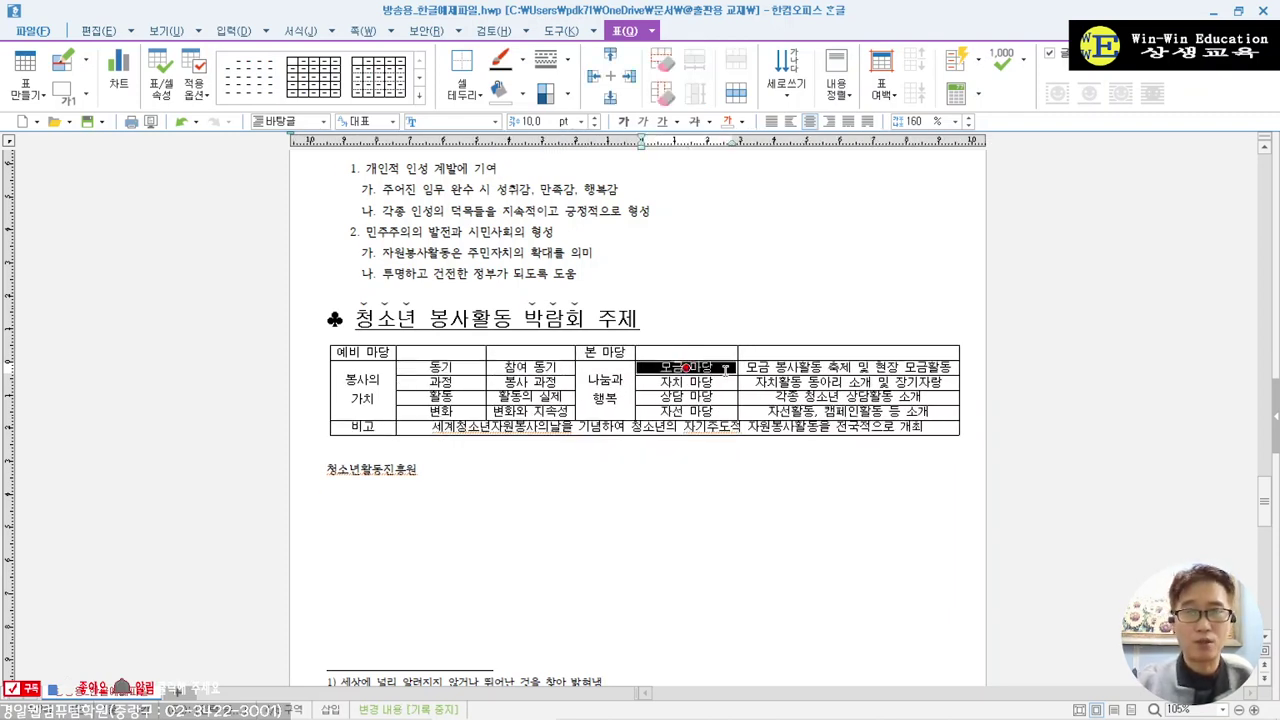
{"action": "key", "text": "ctrl+Left"}
{"action": "key", "text": "ctrl+Left"}
{"action": "key", "text": "ctrl+Left"}
{"action": "key", "text": "ctrl+Left"}
{"action": "key", "text": "ctrl+Left"}
{"action": "key", "text": "ctrl+Left"}
{"action": "key", "text": "ctrl+Left"}
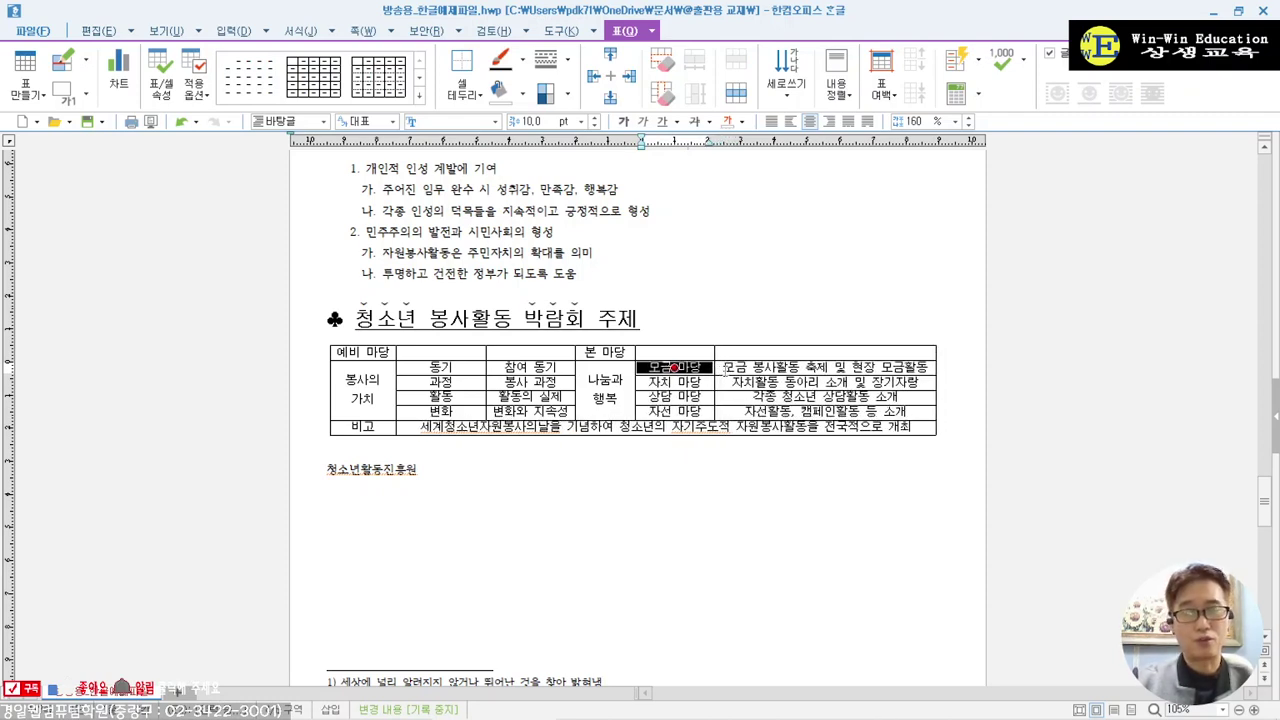
- Widen the last column slightly so the table's outer edge lines up with the page's text margin
{"action": "left_click", "coordinate": [825, 368]}
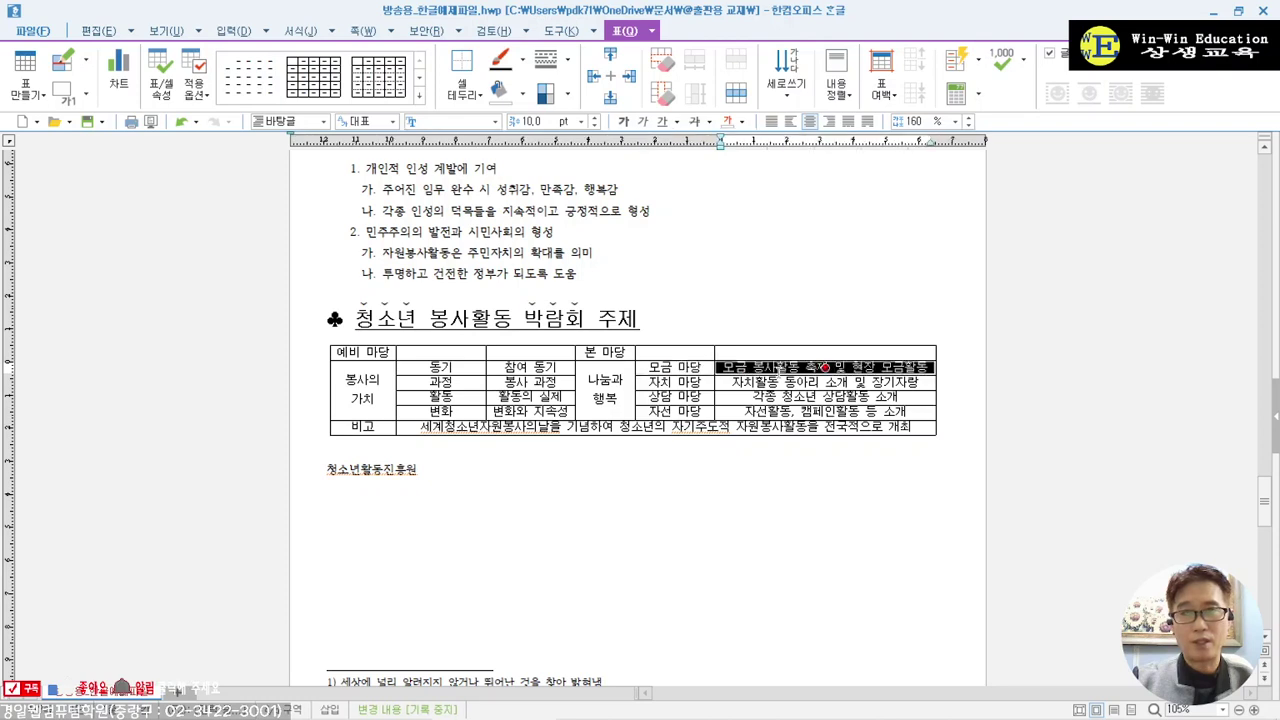
{"action": "key", "text": "ctrl+Right"}
{"action": "key", "text": "ctrl+Right"}
{"action": "key", "text": "ctrl+Right"}
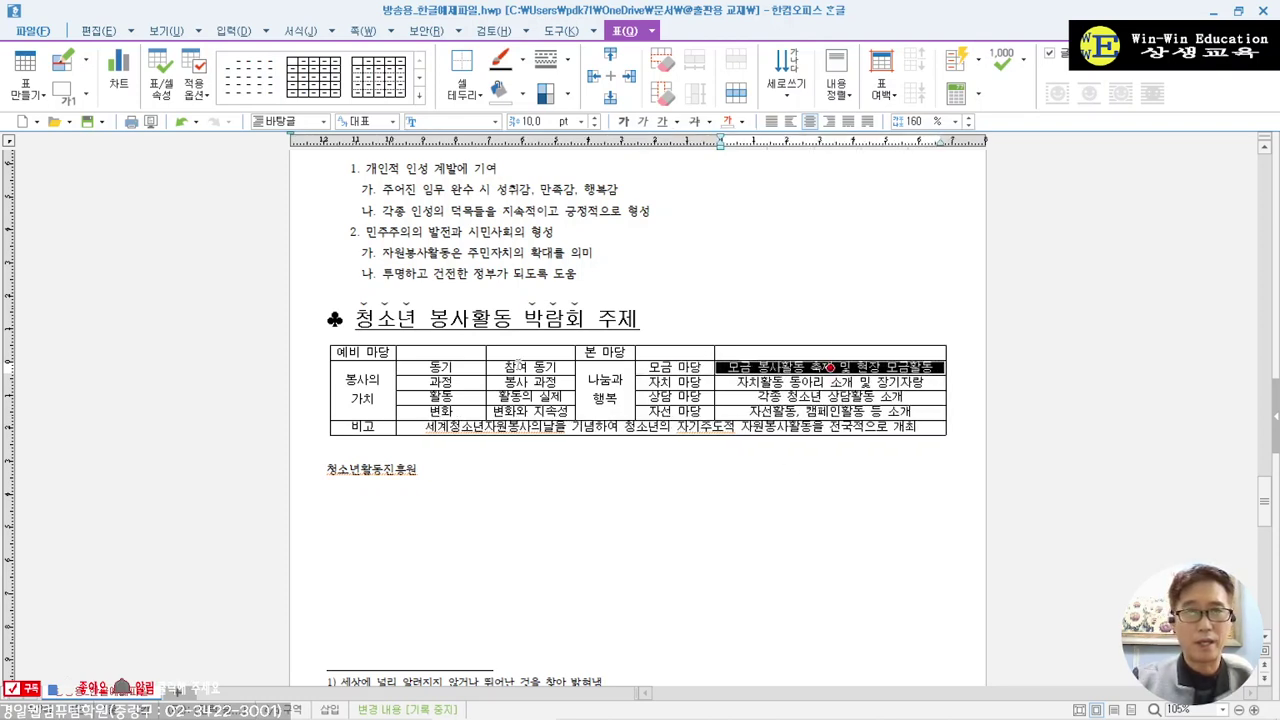
- In the header row, merge 예비 마당 with its two empty neighbouring cells, and likewise 본 마당 with its two
{"action": "left_click_drag", "start_coordinate": [362, 352], "coordinate": [522, 352]}
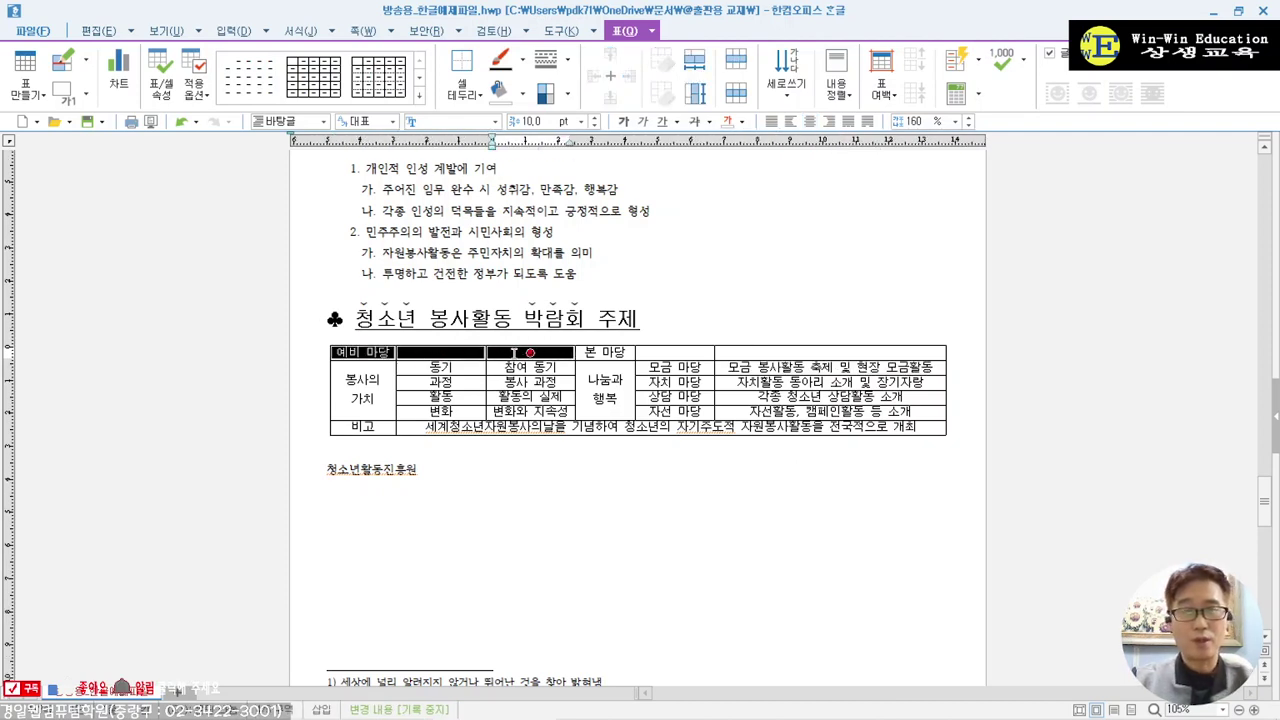
{"action": "key", "text": "m"}
{"action": "left_click_drag", "start_coordinate": [606, 352], "coordinate": [830, 352]}
{"action": "key", "text": "m"}
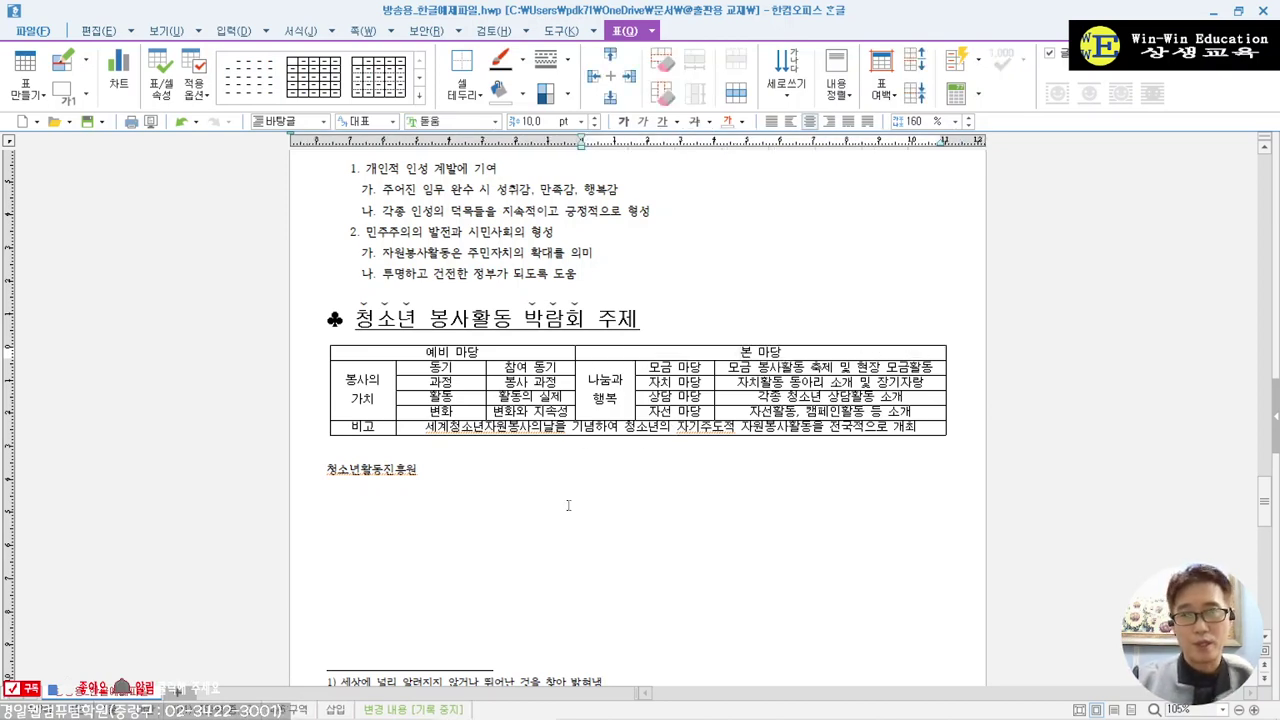
- Open the cell borders for the whole practice table and set its left and right border lines to 선 없음, with 선 모양 바로 적용 off
{"action": "left_click", "coordinate": [512, 479]}
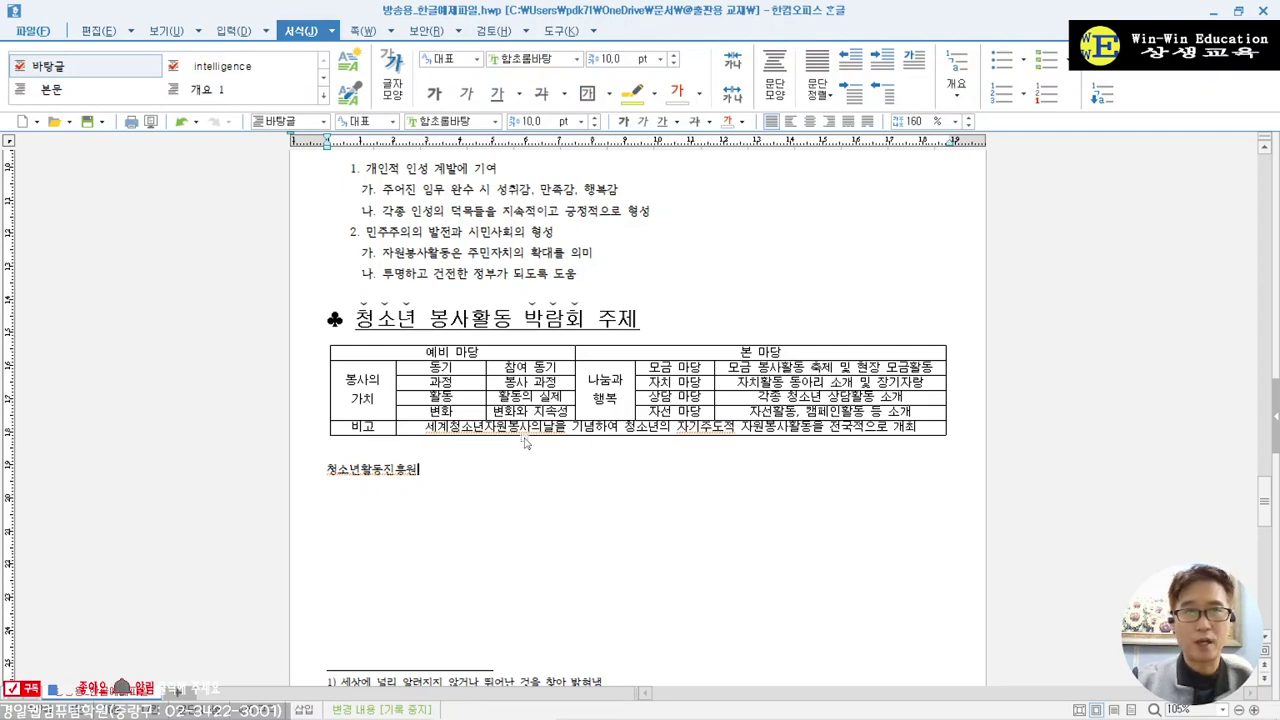
{"action": "scroll", "coordinate": [500, 426], "scroll_direction": "down", "scroll_amount": 10}
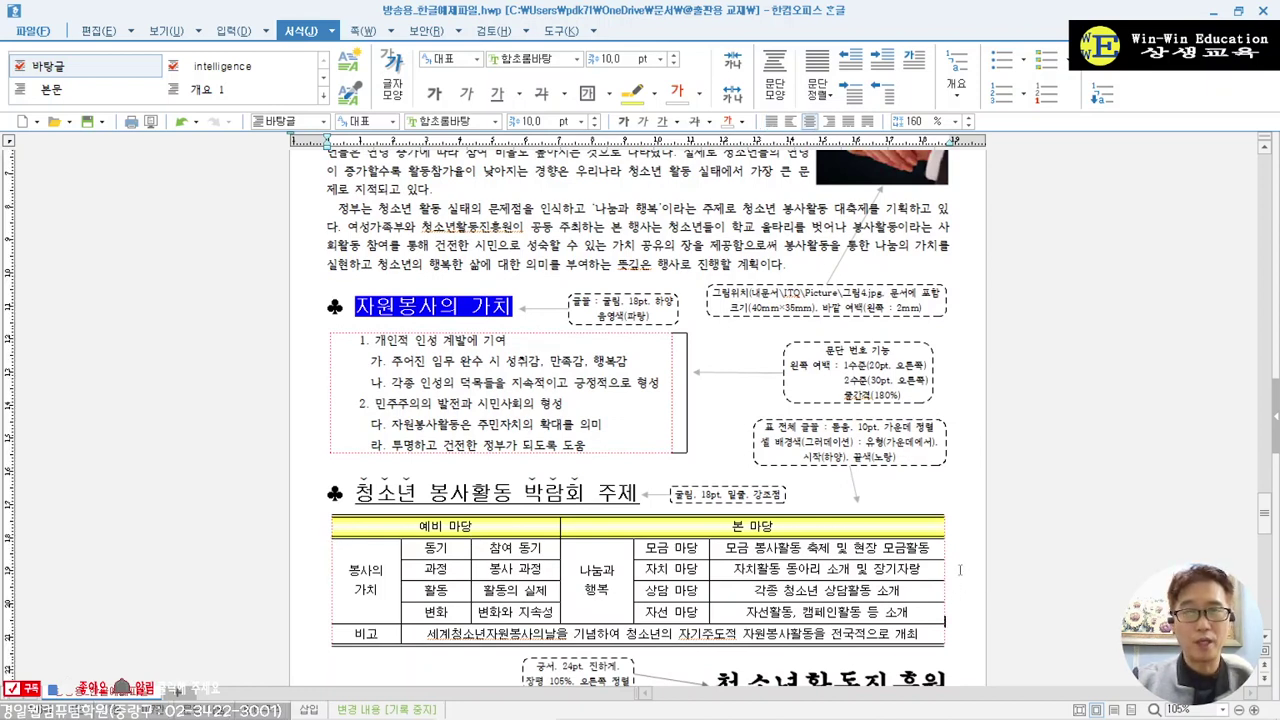
{"action": "scroll", "coordinate": [959, 570], "scroll_direction": "up", "scroll_amount": 15}
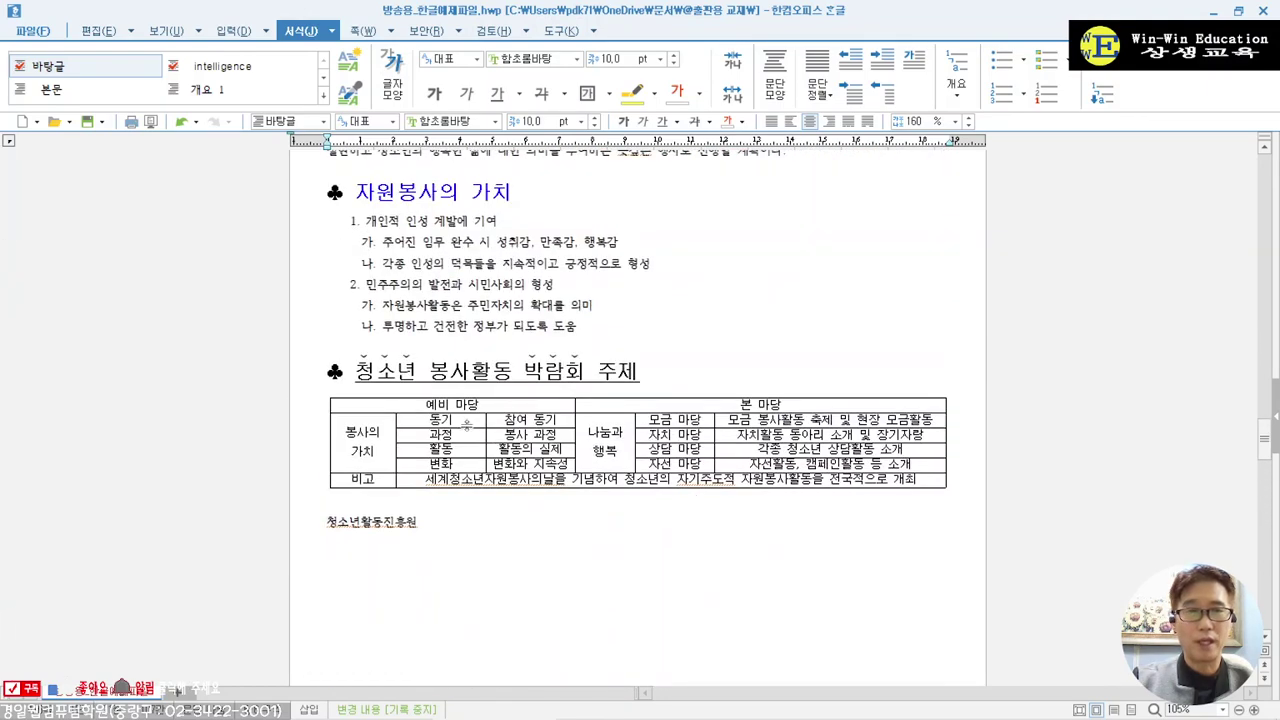
{"action": "left_click_drag", "start_coordinate": [456, 404], "coordinate": [850, 480]}
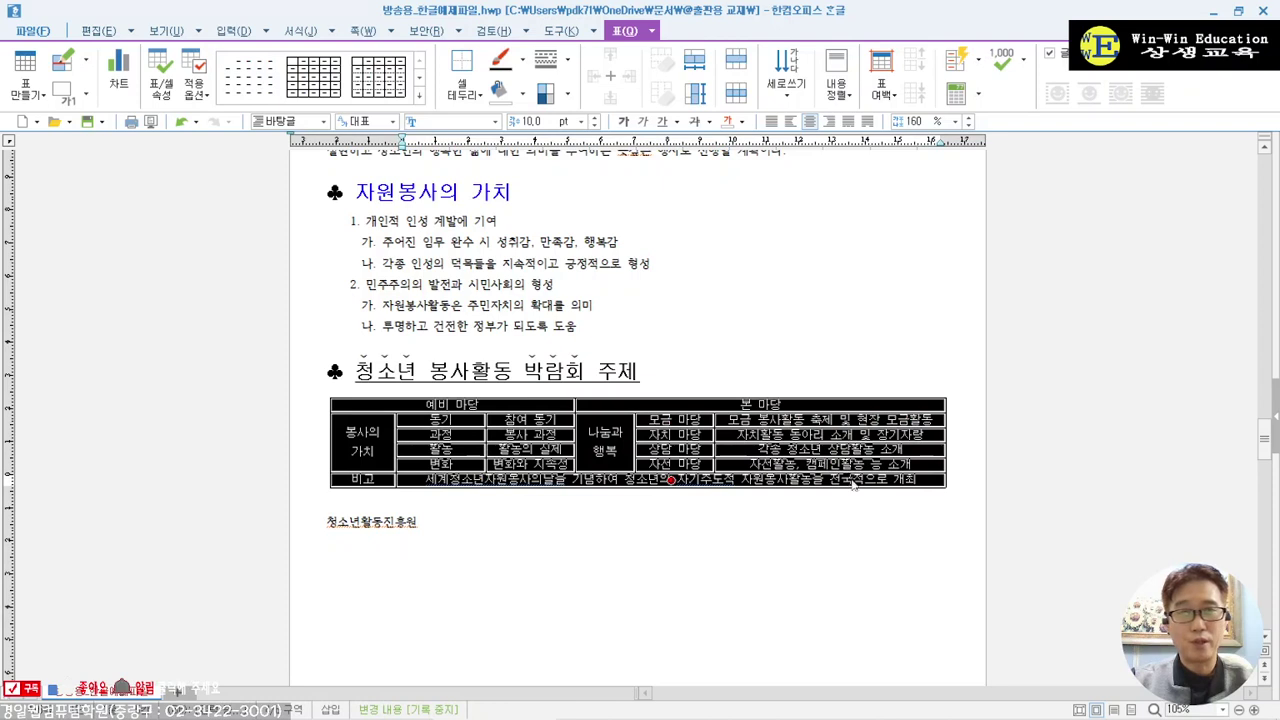
{"action": "key", "text": "l"}
{"action": "left_click", "coordinate": [667, 413]}
{"action": "left_click", "coordinate": [667, 413]}
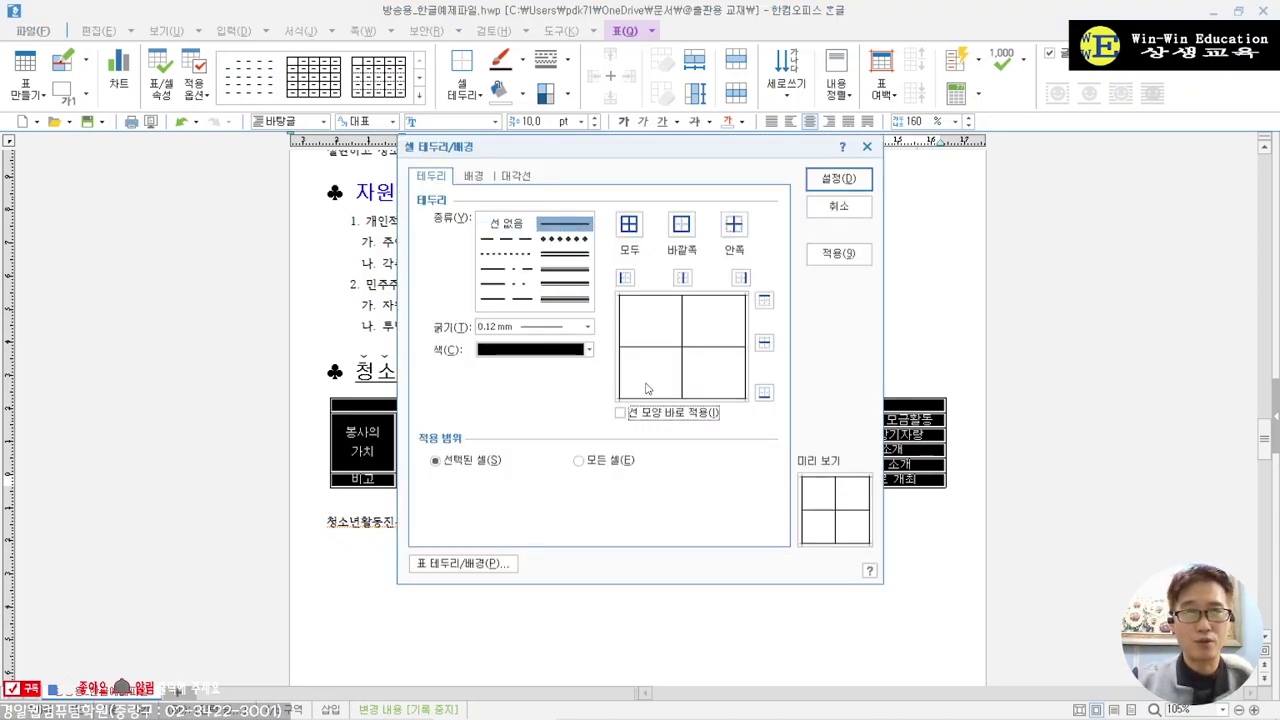
{"action": "left_click", "coordinate": [506, 224]}
{"action": "left_click", "coordinate": [625, 277]}
{"action": "left_click", "coordinate": [740, 278]}
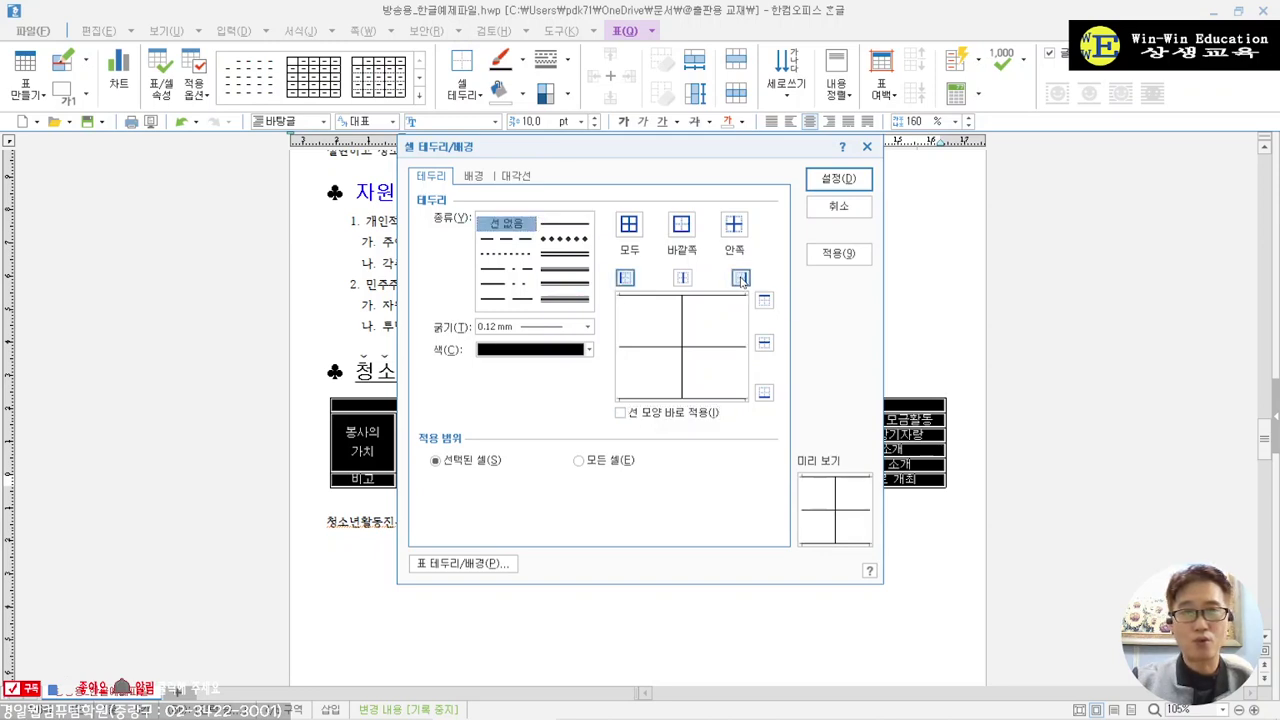
- Set the table's top and bottom borders to a 0.5 mm double line and apply the border settings
{"action": "left_click", "coordinate": [570, 253]}
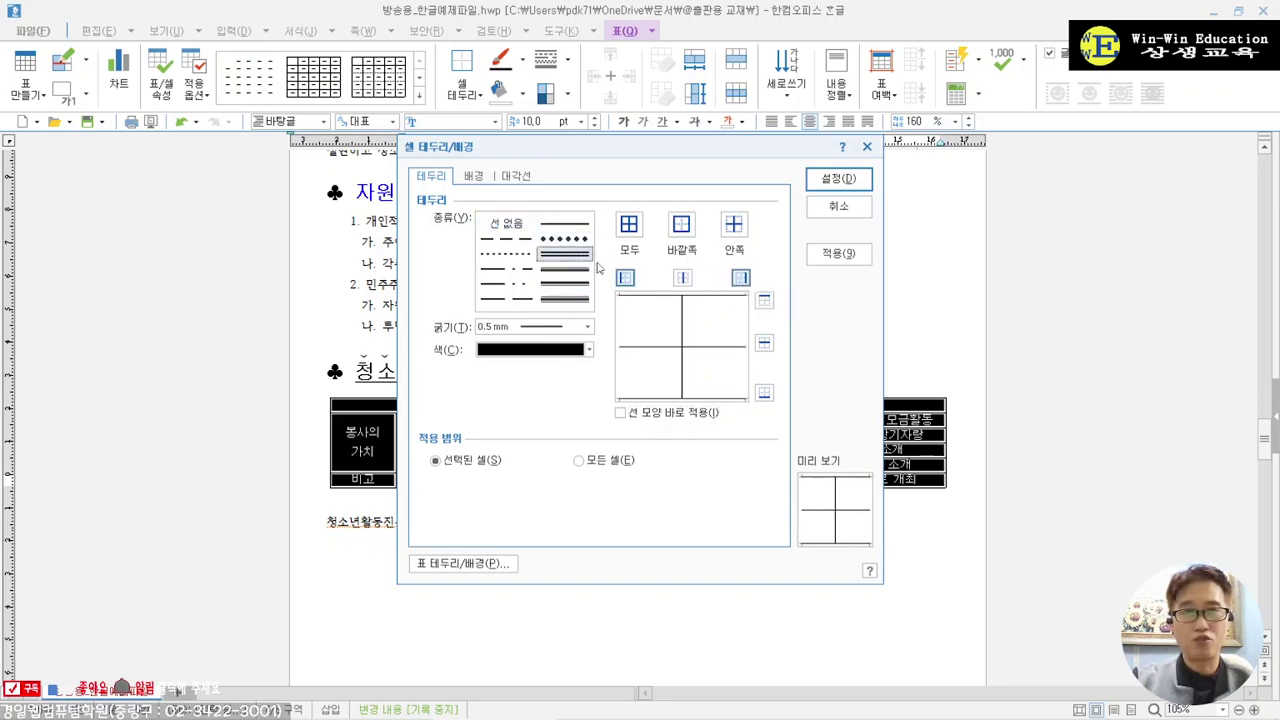
{"action": "left_click", "coordinate": [764, 300]}
{"action": "left_click", "coordinate": [764, 392]}
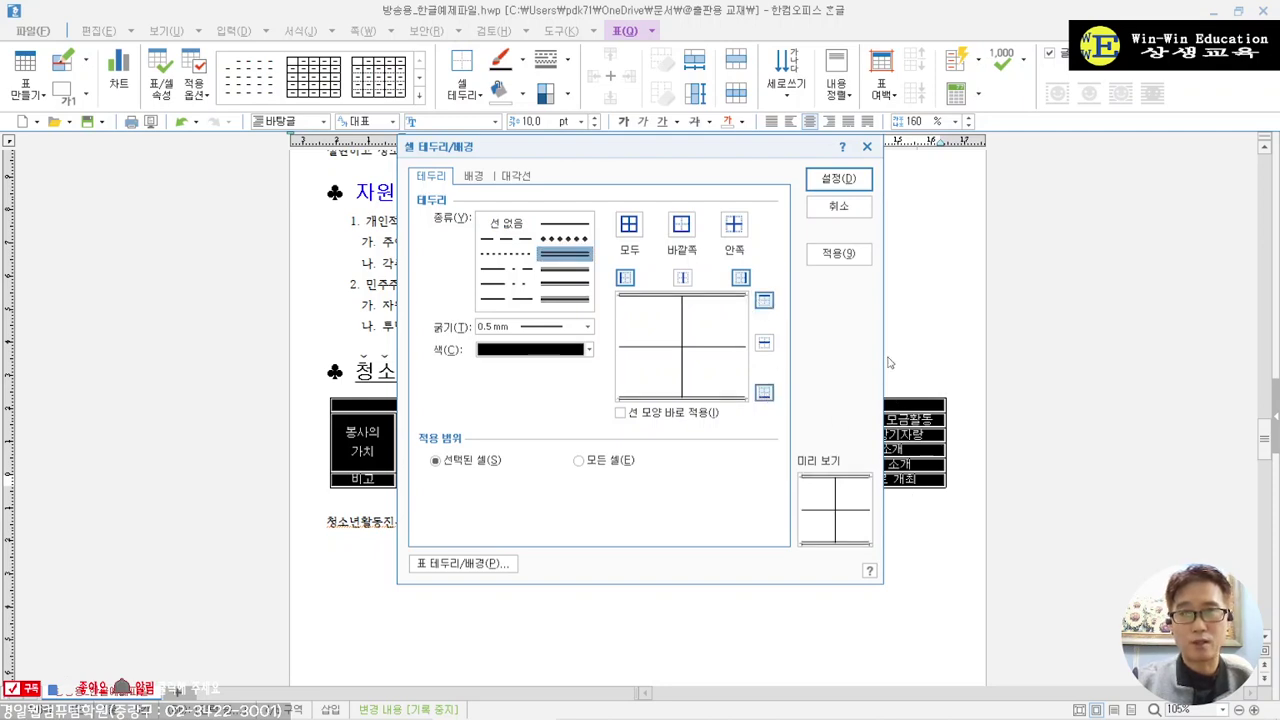
{"action": "left_click", "coordinate": [838, 180]}
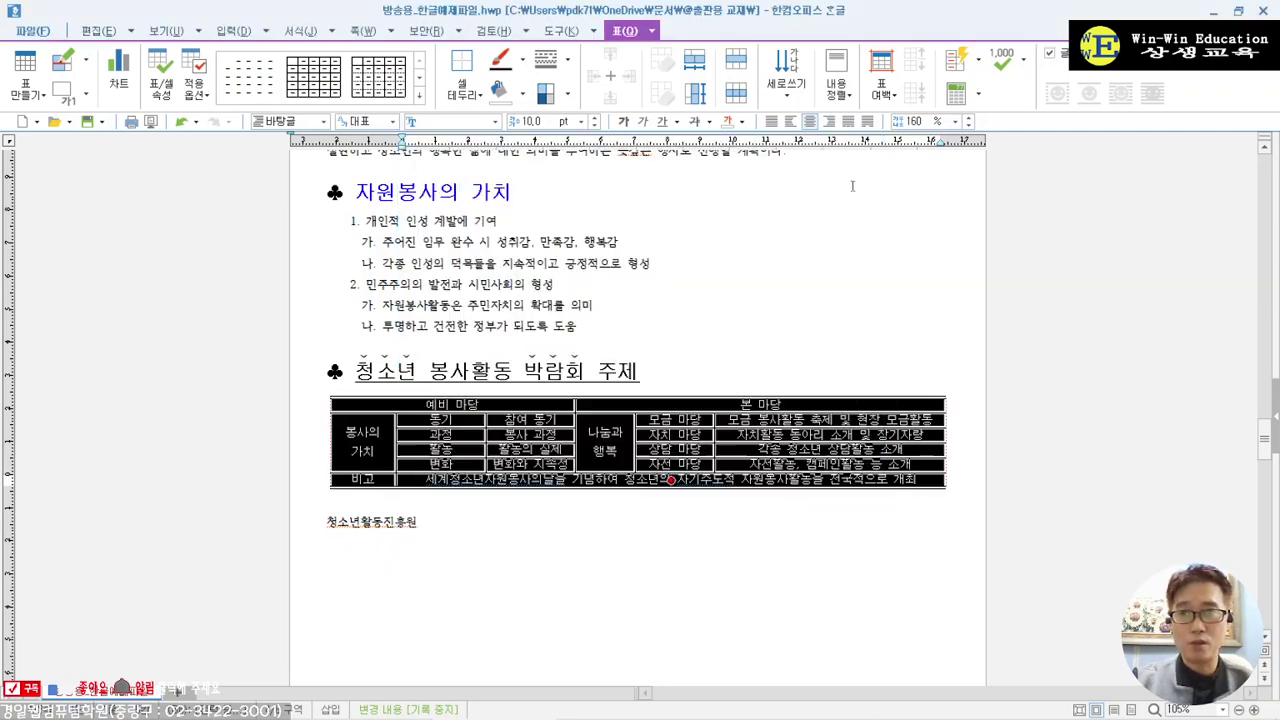
{"action": "left_click", "coordinate": [808, 323]}
- Give the practice table's header row a 0.5 mm double line as its bottom border and apply the border settings
{"action": "left_click_drag", "start_coordinate": [457, 404], "coordinate": [719, 407]}
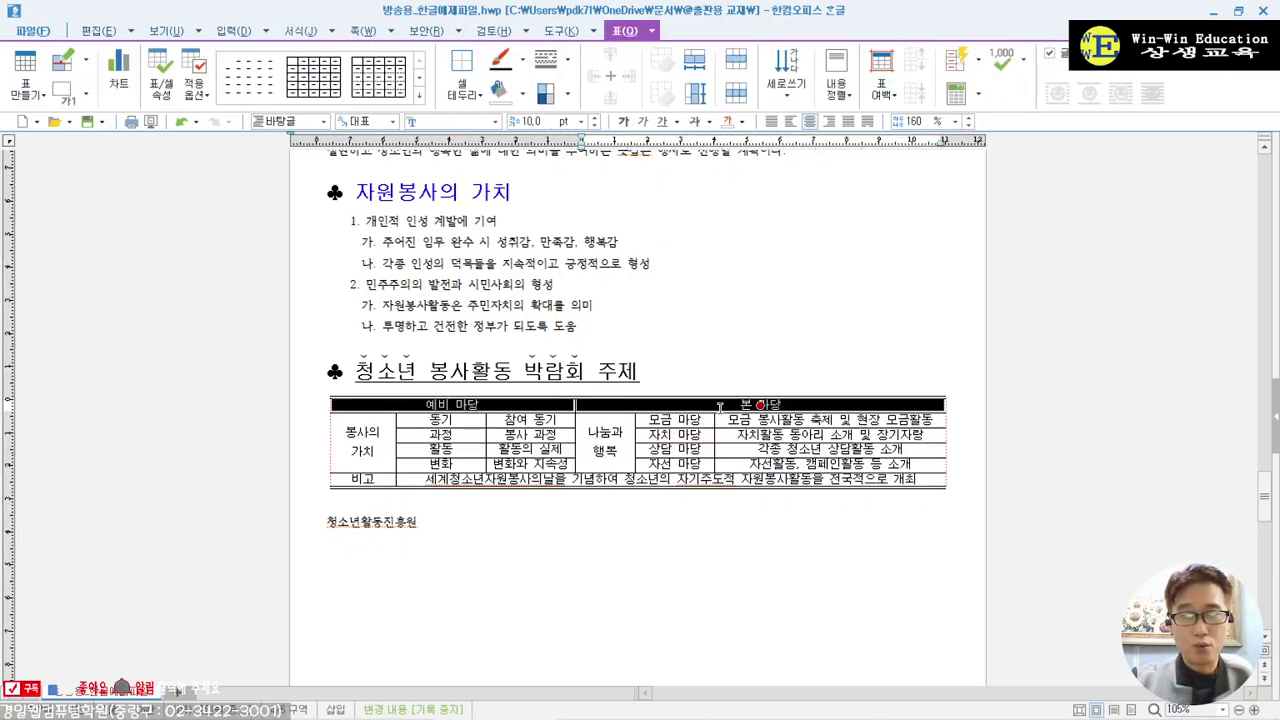
{"action": "key", "text": "l"}
{"action": "key", "text": "Down"}
{"action": "key", "text": "Down"}
{"action": "key", "text": "Down"}
{"action": "left_click", "coordinate": [764, 392]}
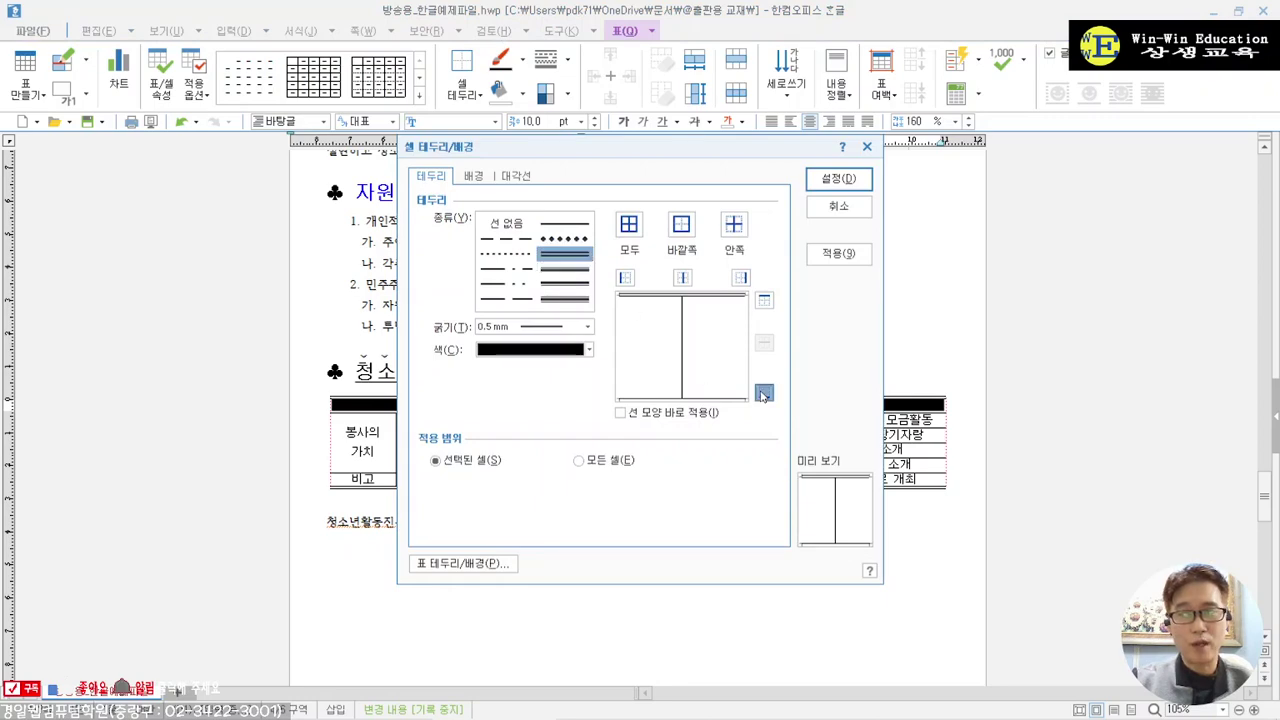
{"action": "left_click", "coordinate": [838, 178]}
{"action": "left_click", "coordinate": [727, 347]}
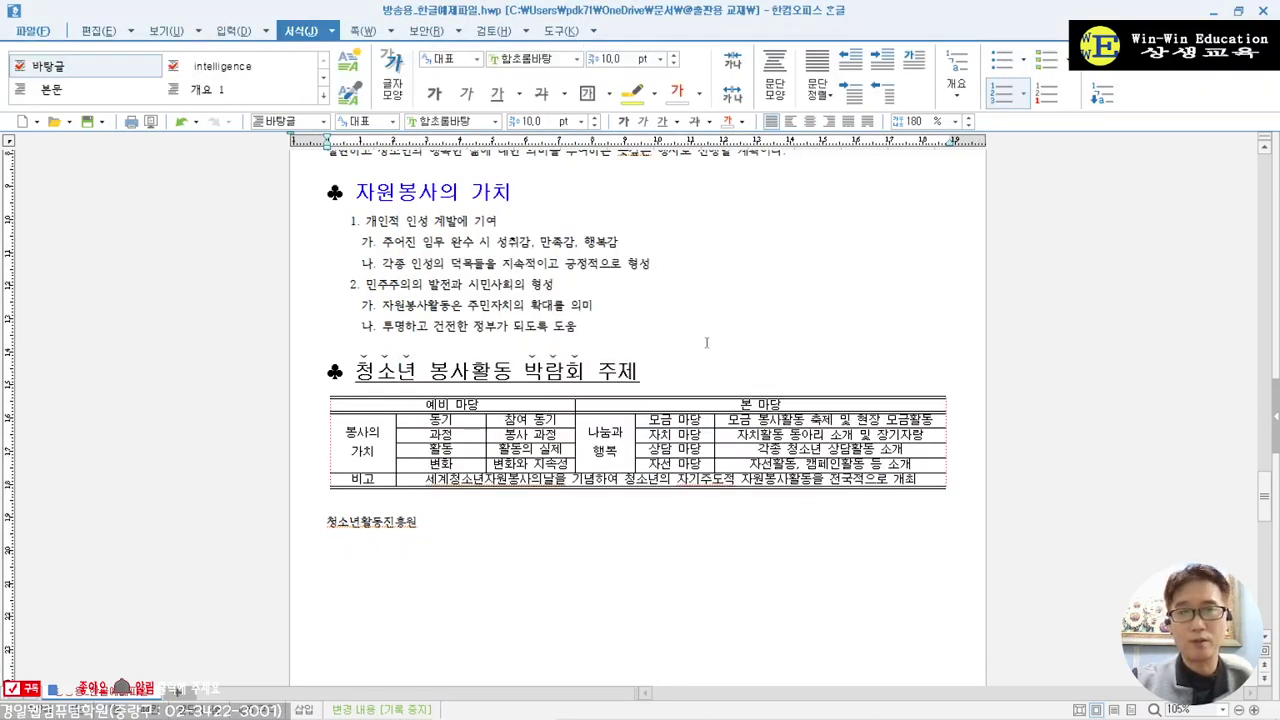
- Check the sample page's table formatting instructions and turn on a gradient background for the practice table's two header cells
{"action": "scroll", "coordinate": [727, 347], "scroll_direction": "down", "scroll_amount": 15}
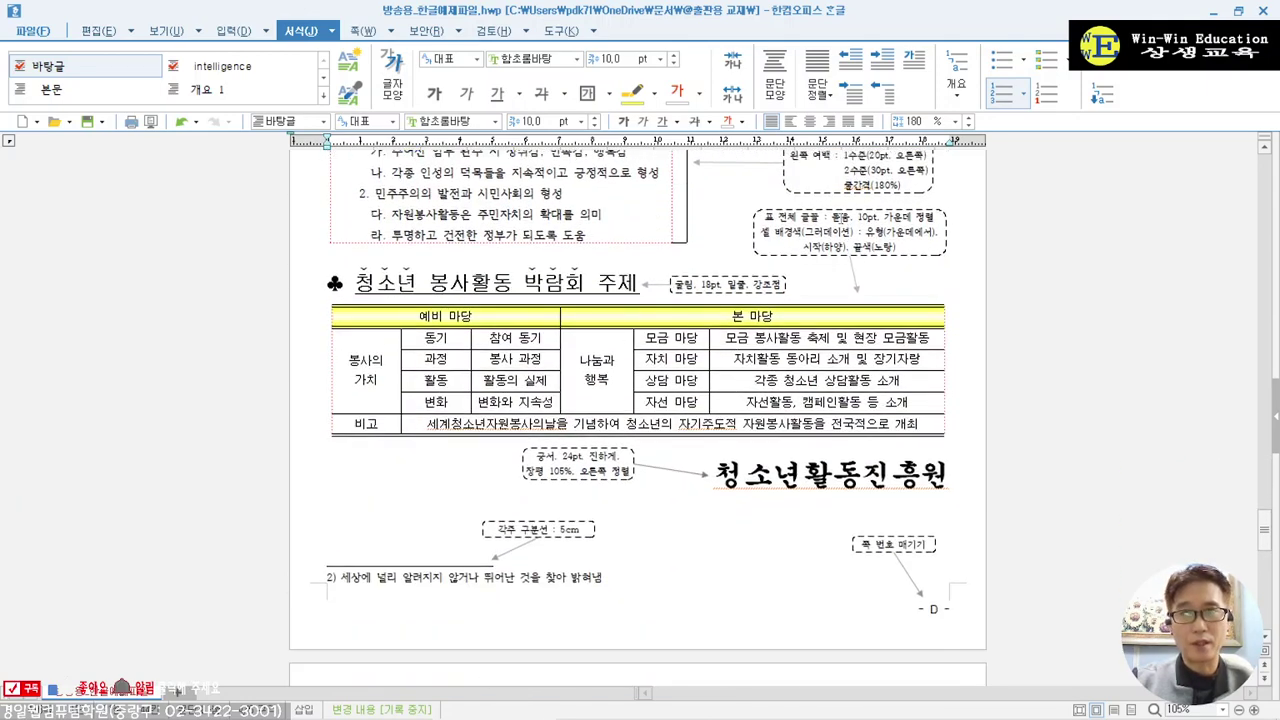
{"action": "left_click", "coordinate": [798, 255]}
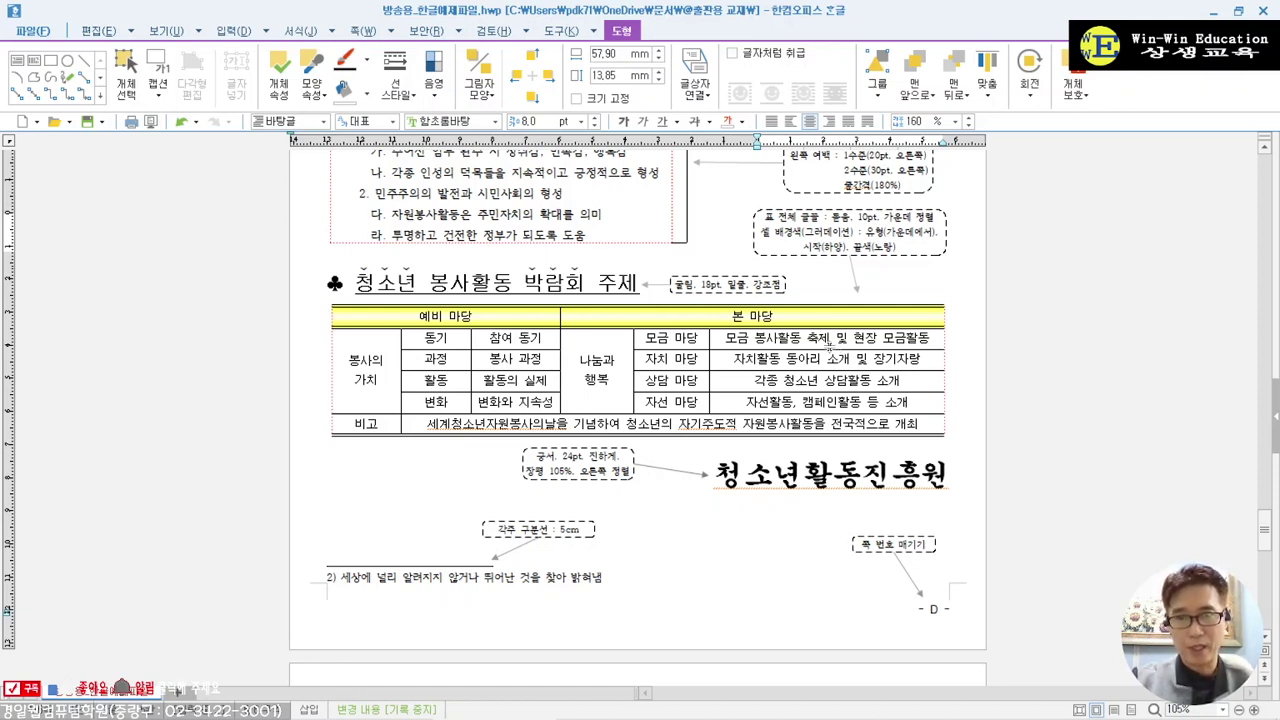
{"action": "scroll", "coordinate": [828, 346], "scroll_direction": "up", "scroll_amount": 3}
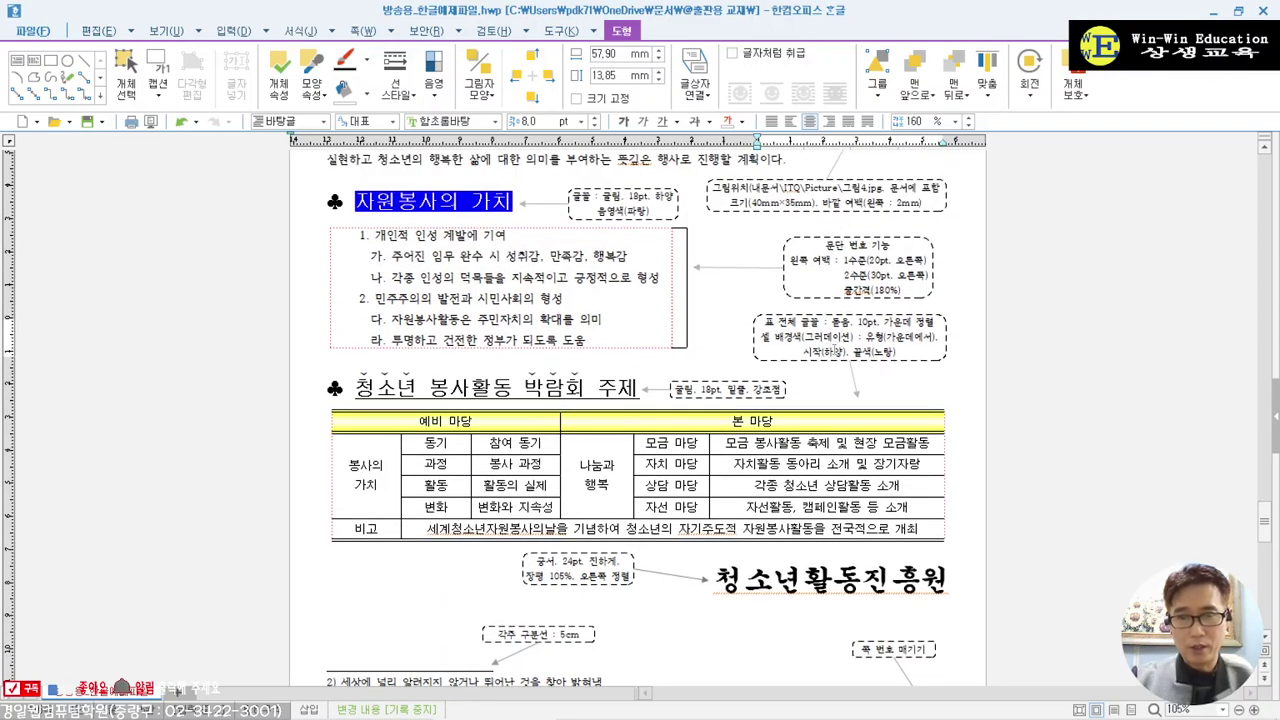
{"action": "scroll", "coordinate": [680, 352], "scroll_direction": "up", "scroll_amount": 10}
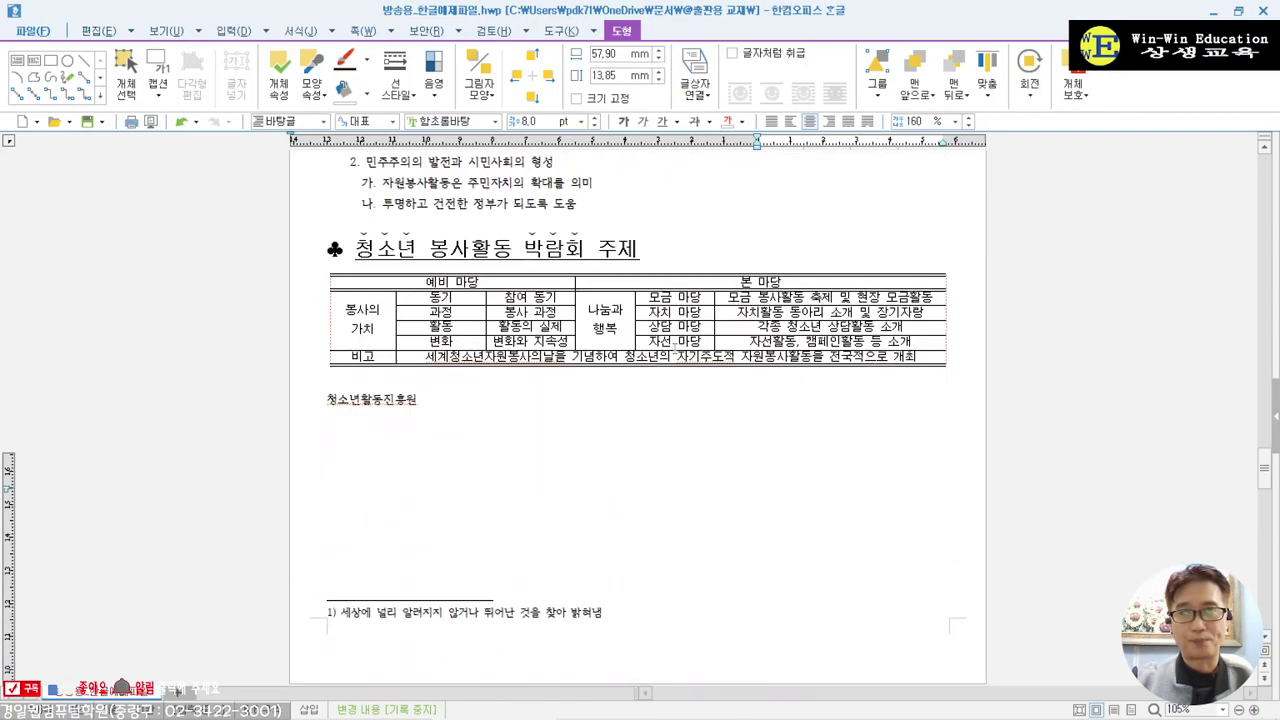
{"action": "scroll", "coordinate": [675, 343], "scroll_direction": "up", "scroll_amount": 3}
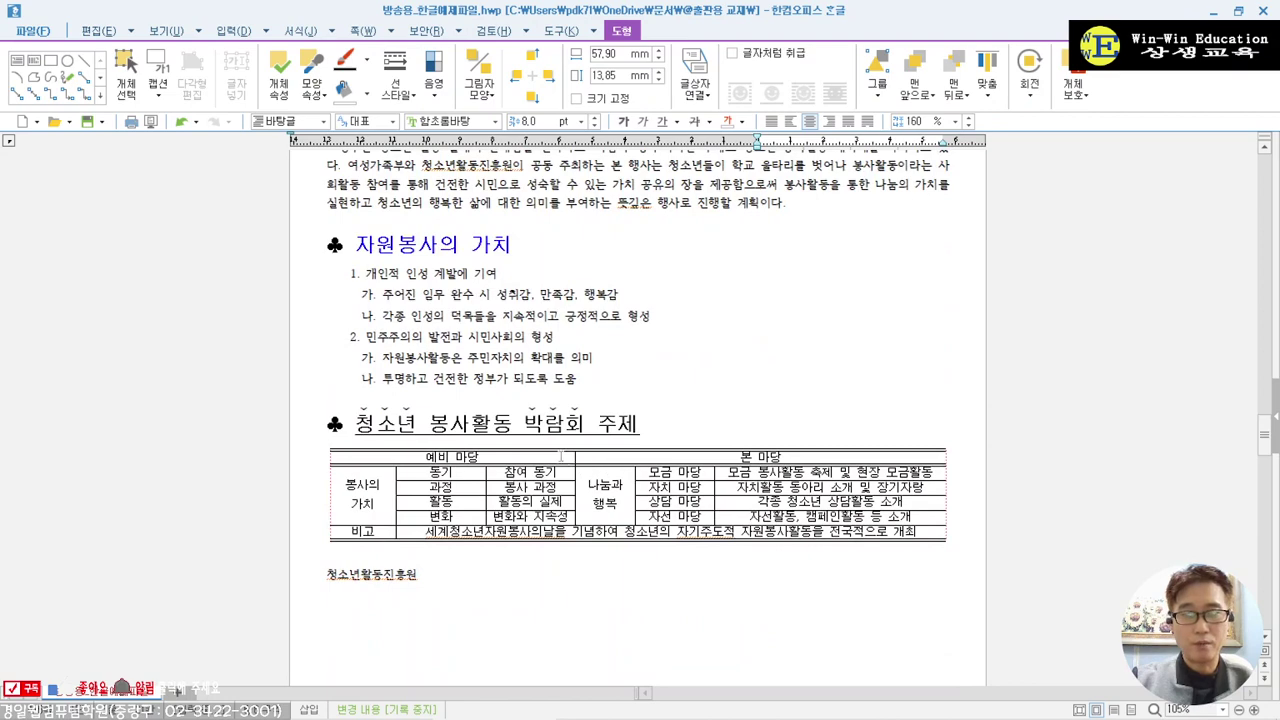
{"action": "left_click_drag", "start_coordinate": [569, 458], "coordinate": [664, 456]}
{"action": "key", "text": "l"}
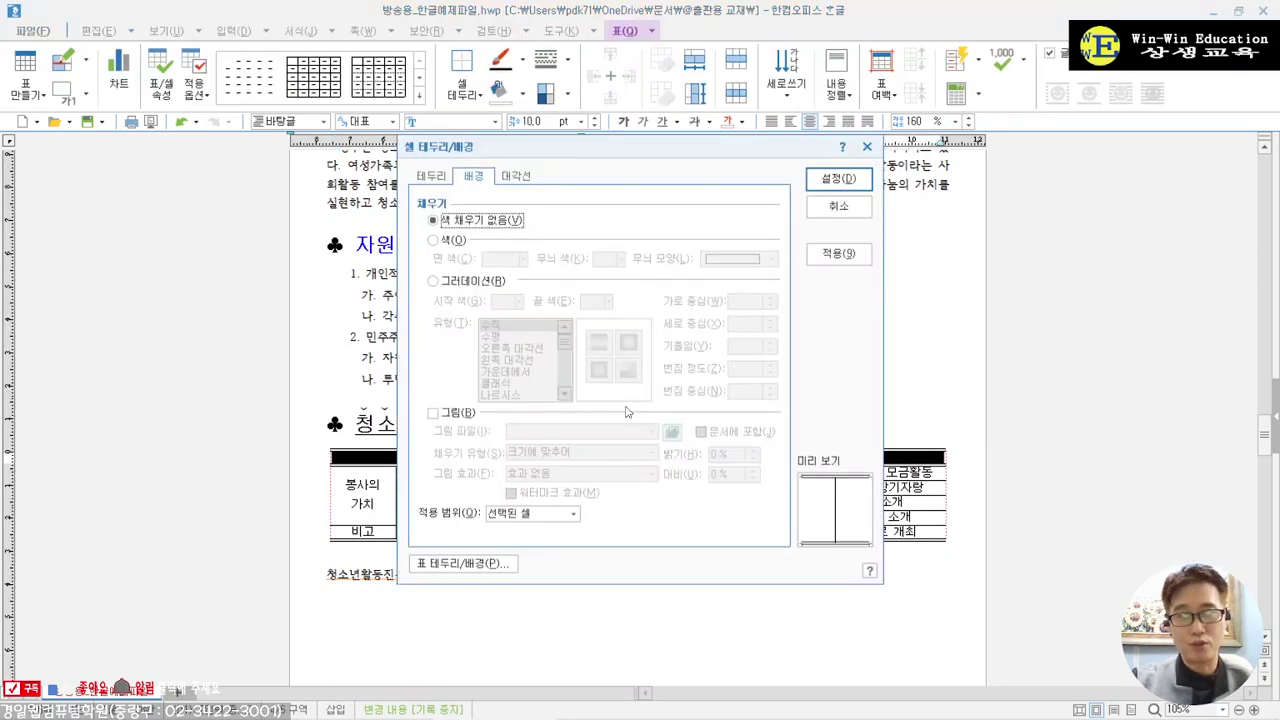
{"action": "left_click", "coordinate": [441, 284]}
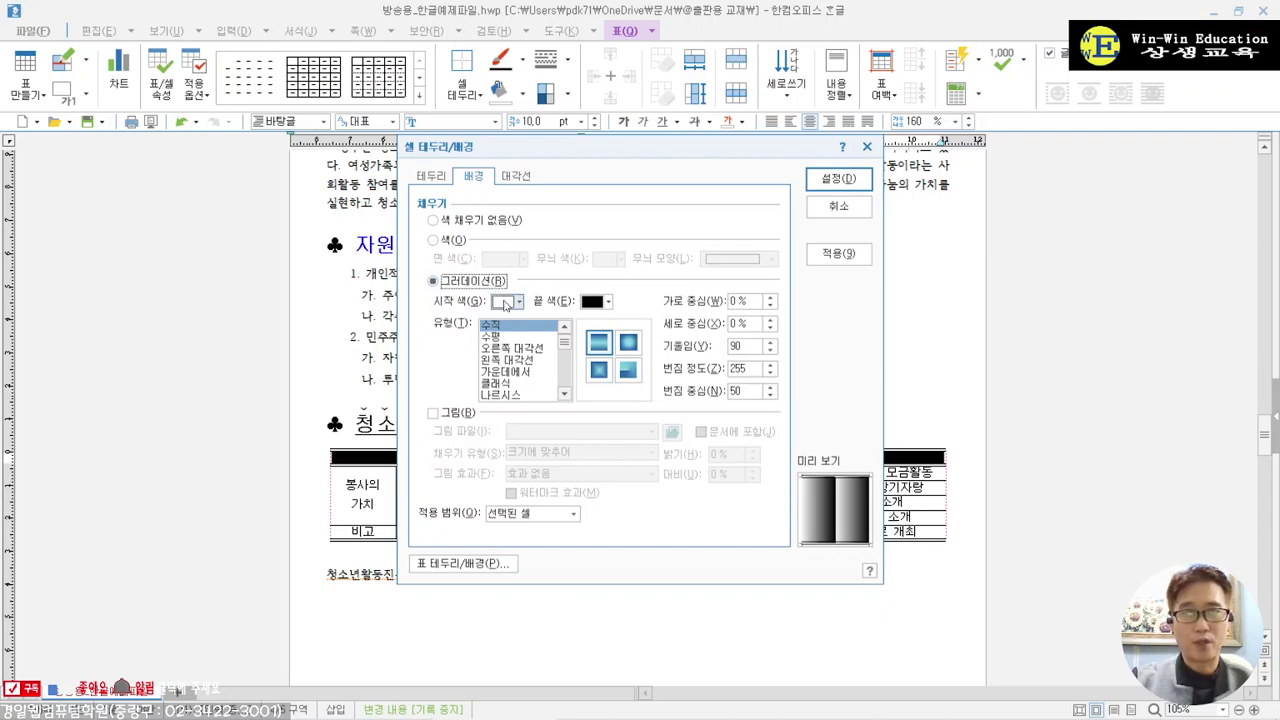
{"action": "left_click", "coordinate": [596, 301]}
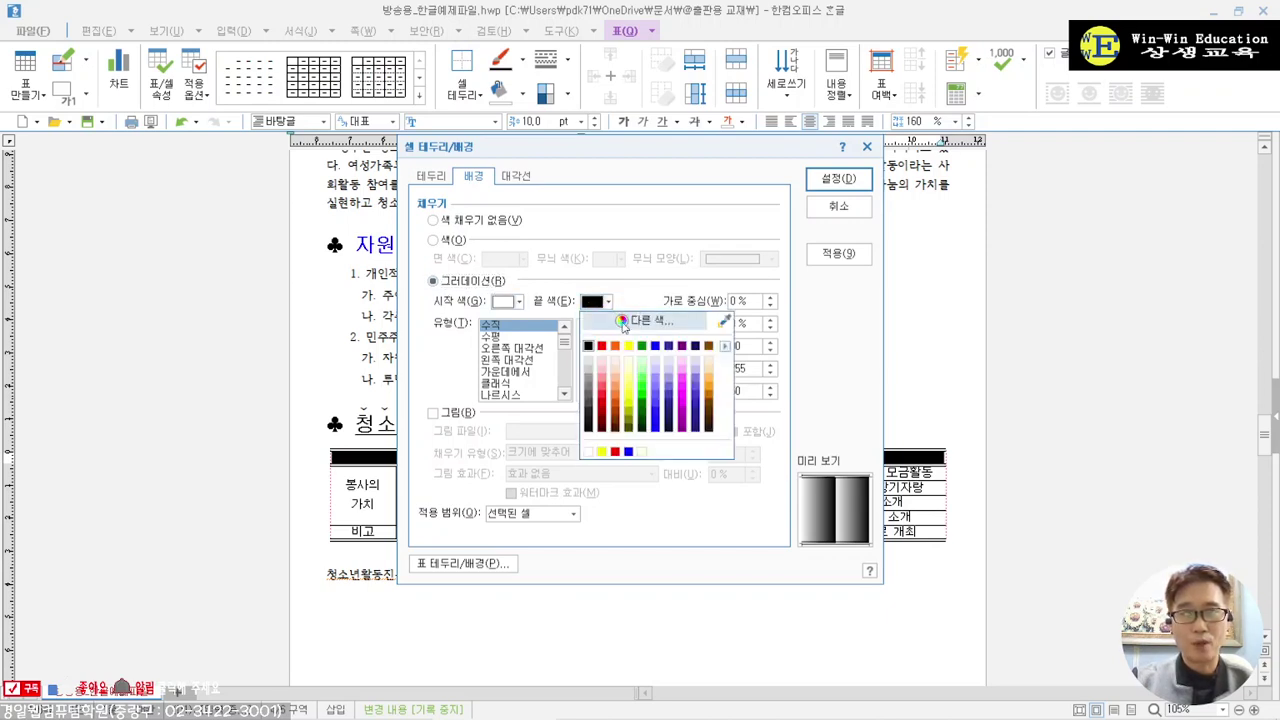
{"action": "left_click", "coordinate": [628, 346]}
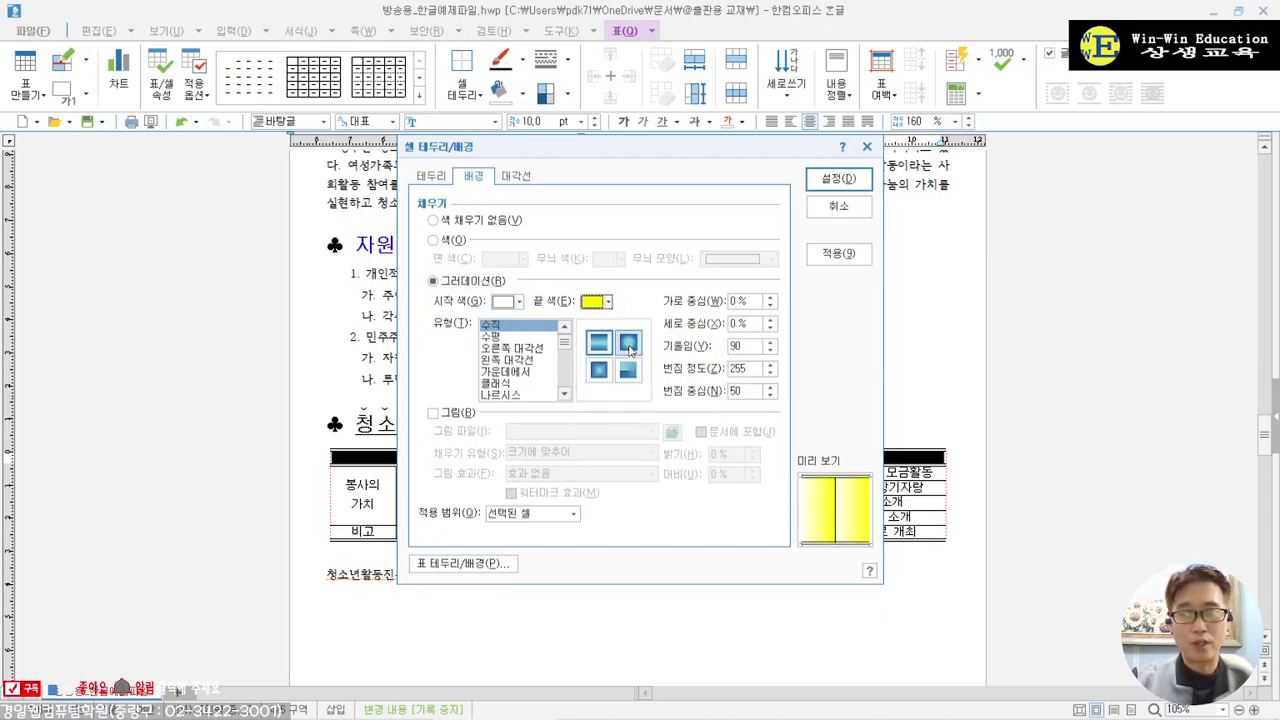
{"action": "left_click", "coordinate": [510, 338]}
{"action": "left_click", "coordinate": [515, 348]}
{"action": "left_click", "coordinate": [518, 360]}
{"action": "left_click", "coordinate": [520, 372]}
{"action": "left_click", "coordinate": [505, 383]}
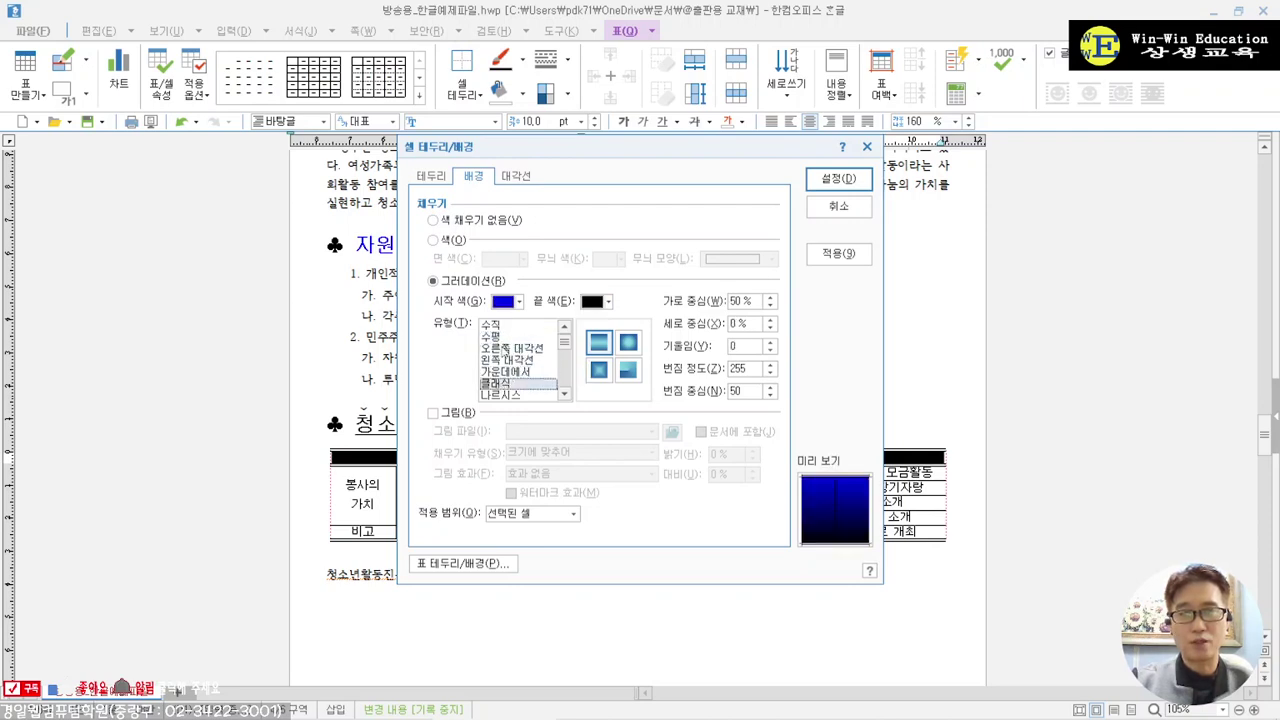
{"action": "left_click", "coordinate": [505, 338]}
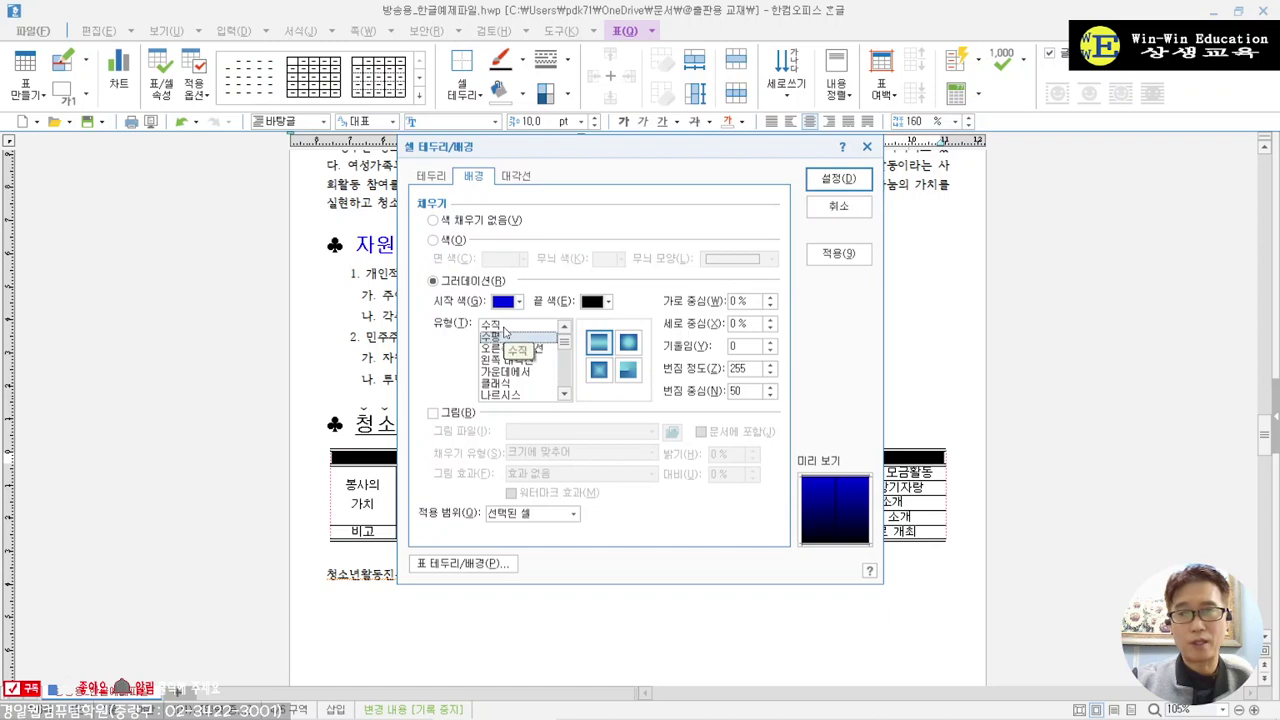
- Set the header gradient's start colour to white, end colour to yellow and type to 가운데에서, and apply it
{"action": "left_click", "coordinate": [508, 301]}
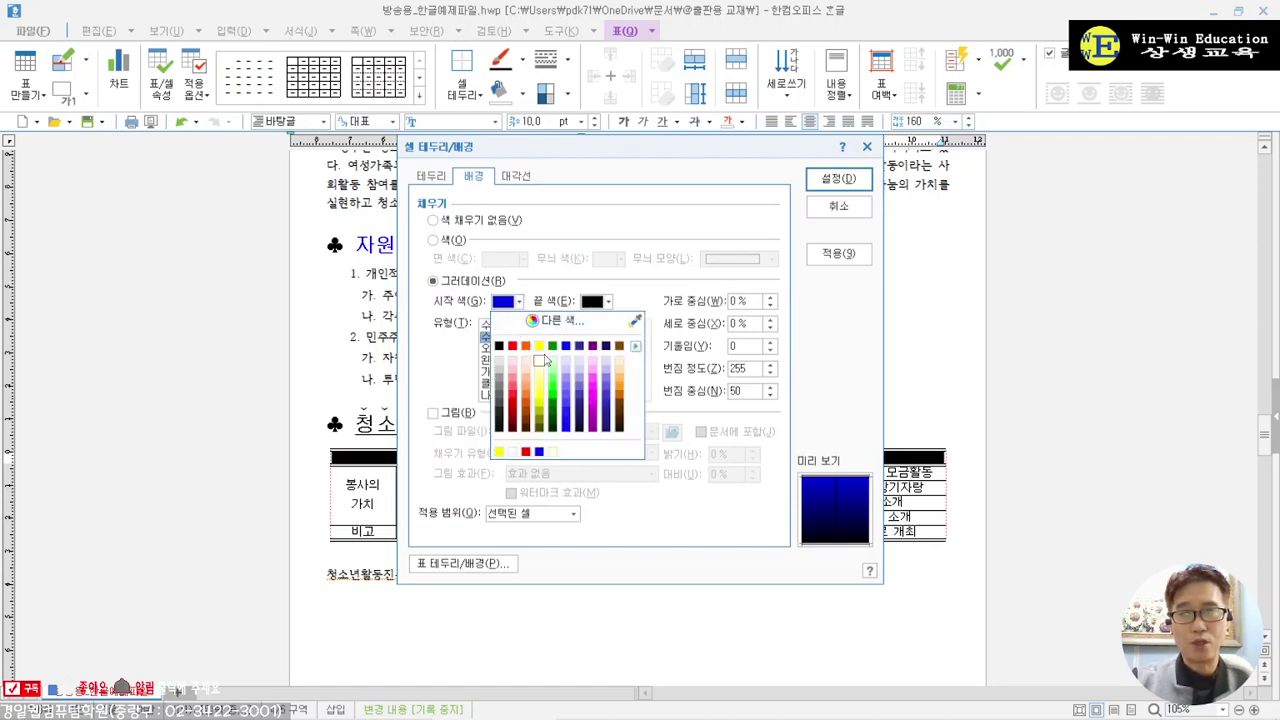
{"action": "left_click", "coordinate": [512, 451]}
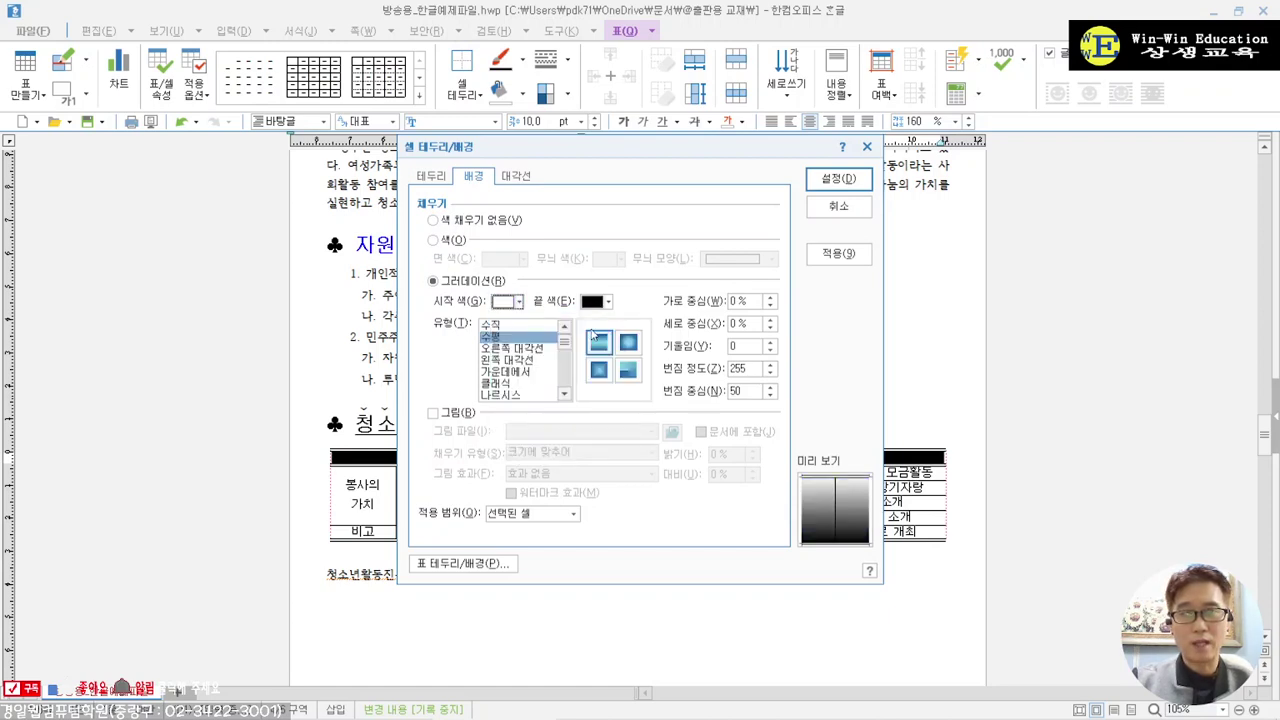
{"action": "left_click", "coordinate": [592, 302]}
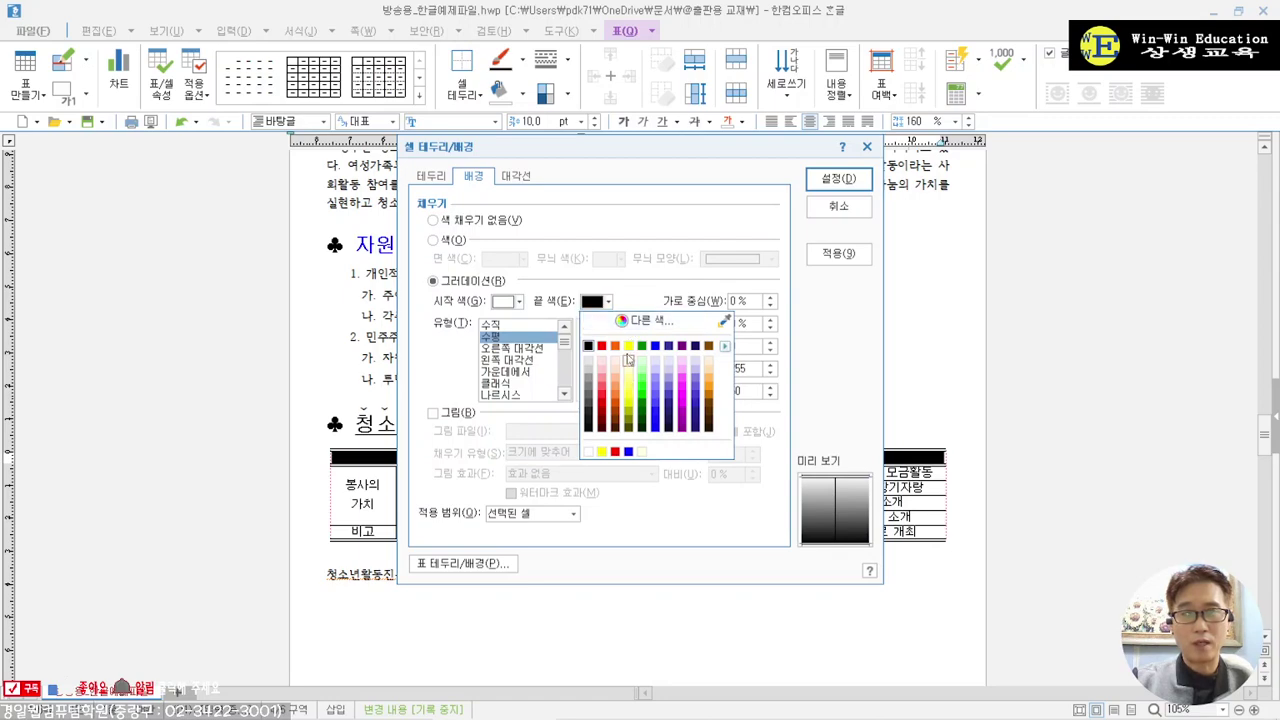
{"action": "left_click", "coordinate": [627, 346]}
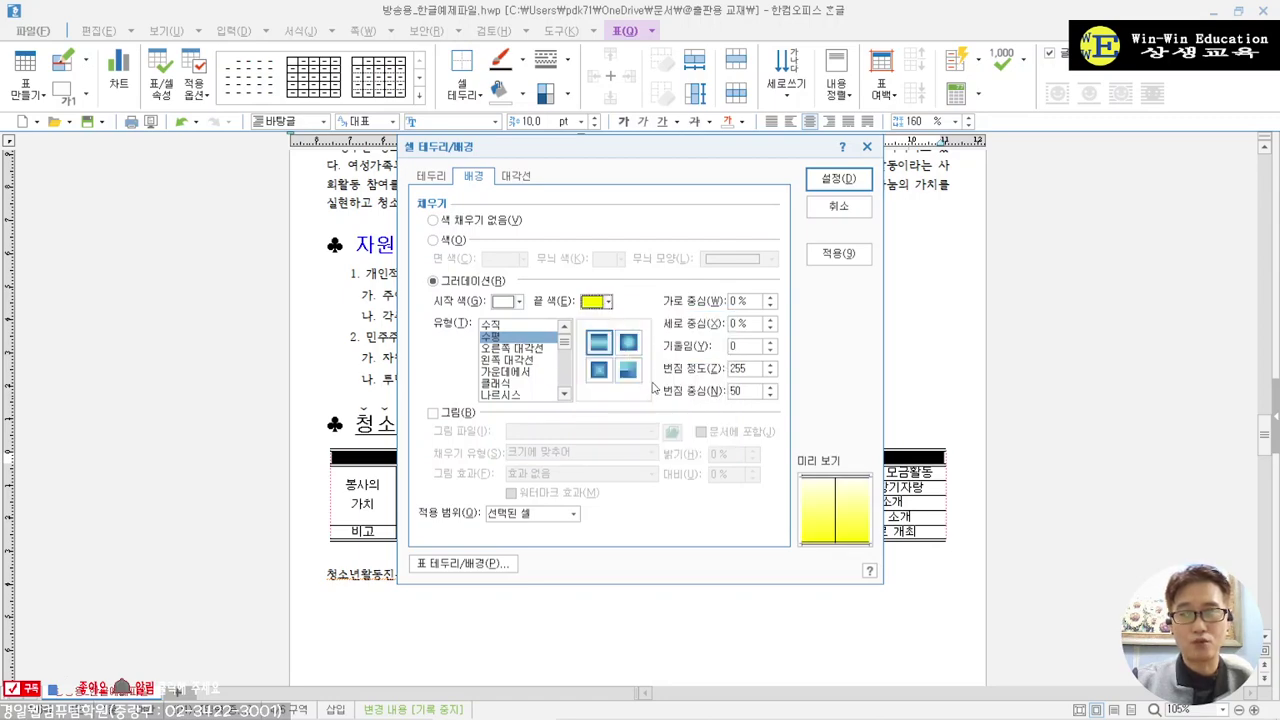
{"action": "scroll", "coordinate": [1060, 486], "scroll_direction": "up", "scroll_amount": 3}
{"action": "scroll", "coordinate": [1061, 486], "scroll_direction": "down", "scroll_amount": 2}
{"action": "scroll", "coordinate": [1061, 486], "scroll_direction": "up", "scroll_amount": 2}
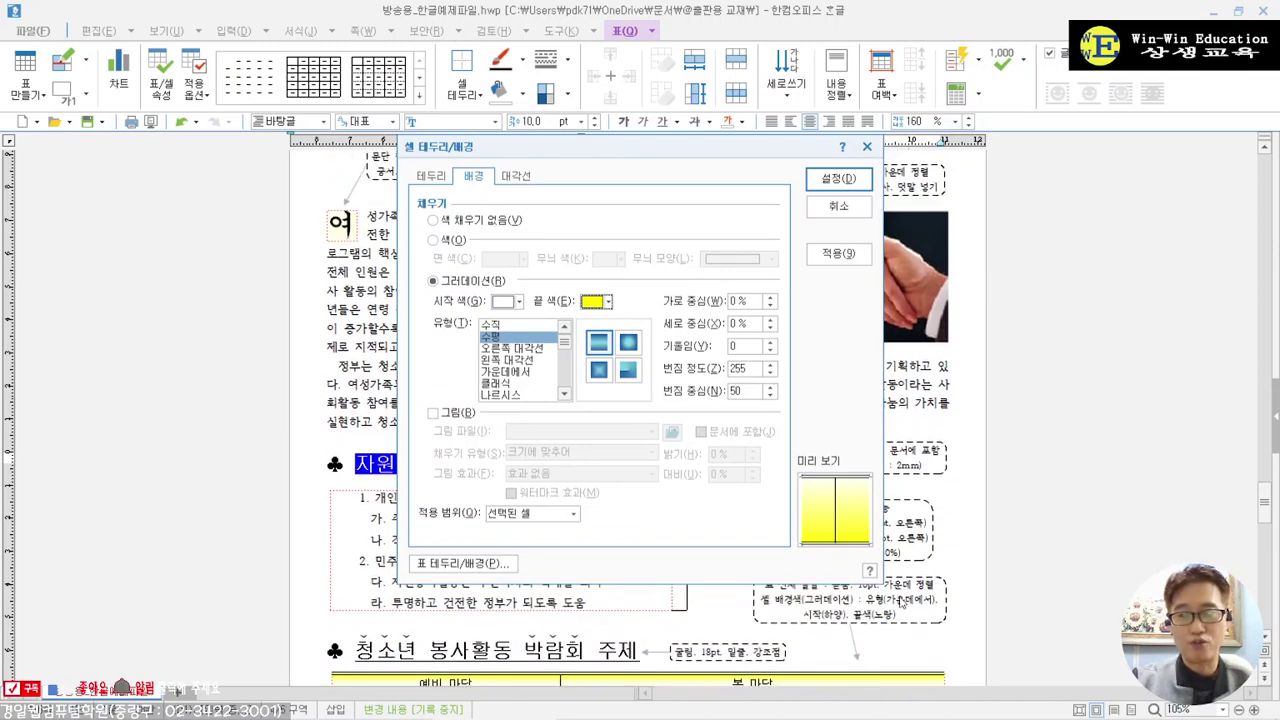
{"action": "left_click", "coordinate": [526, 372]}
{"action": "left_click", "coordinate": [840, 182]}
{"action": "scroll", "coordinate": [737, 447], "scroll_direction": "down", "scroll_amount": 5}
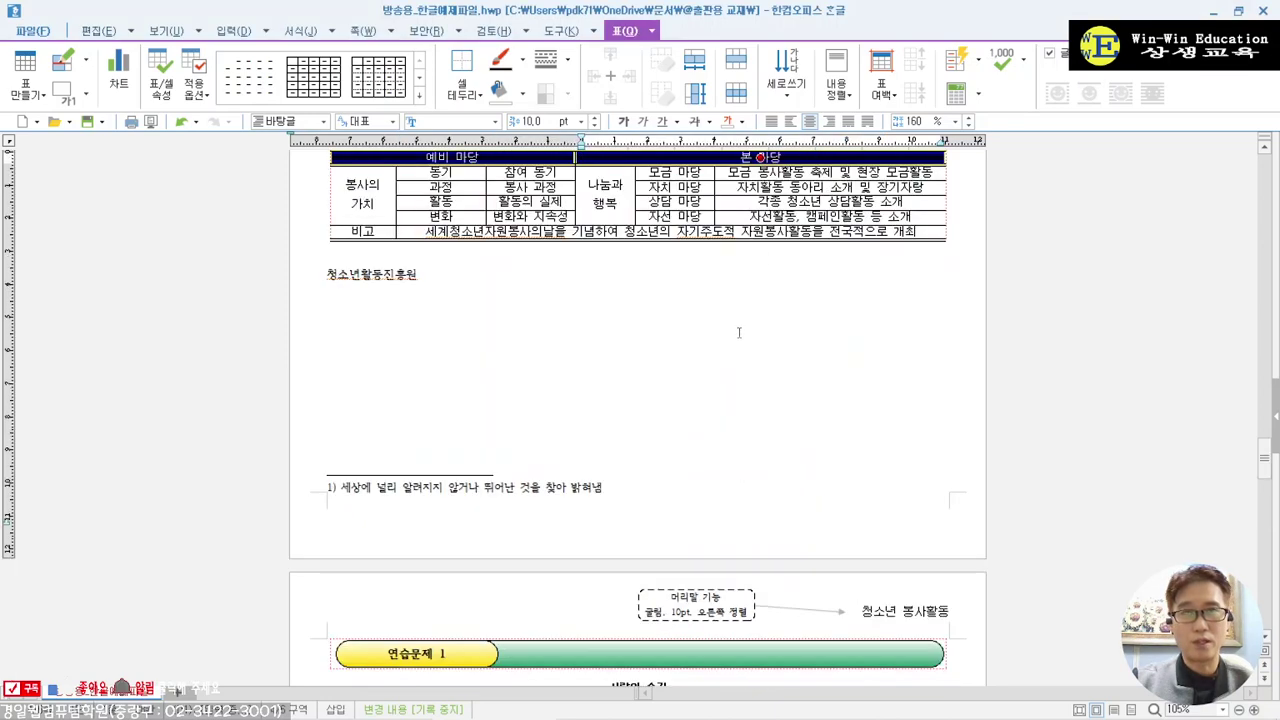
{"action": "scroll", "coordinate": [737, 447], "scroll_direction": "up", "scroll_amount": 2}
{"action": "left_click", "coordinate": [737, 447]}
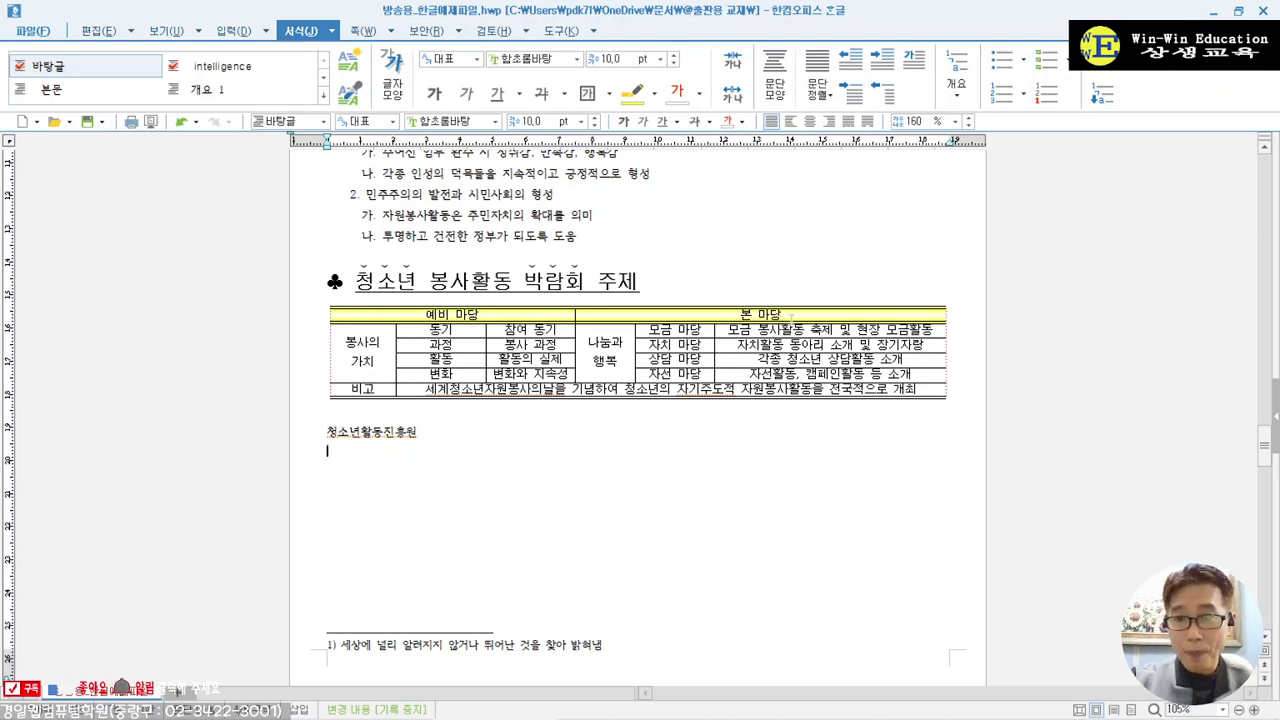
- Select the practice table's cells from the 본 마당 header down to the 비고 row and increase their row heights slightly
{"action": "left_click", "coordinate": [792, 315]}
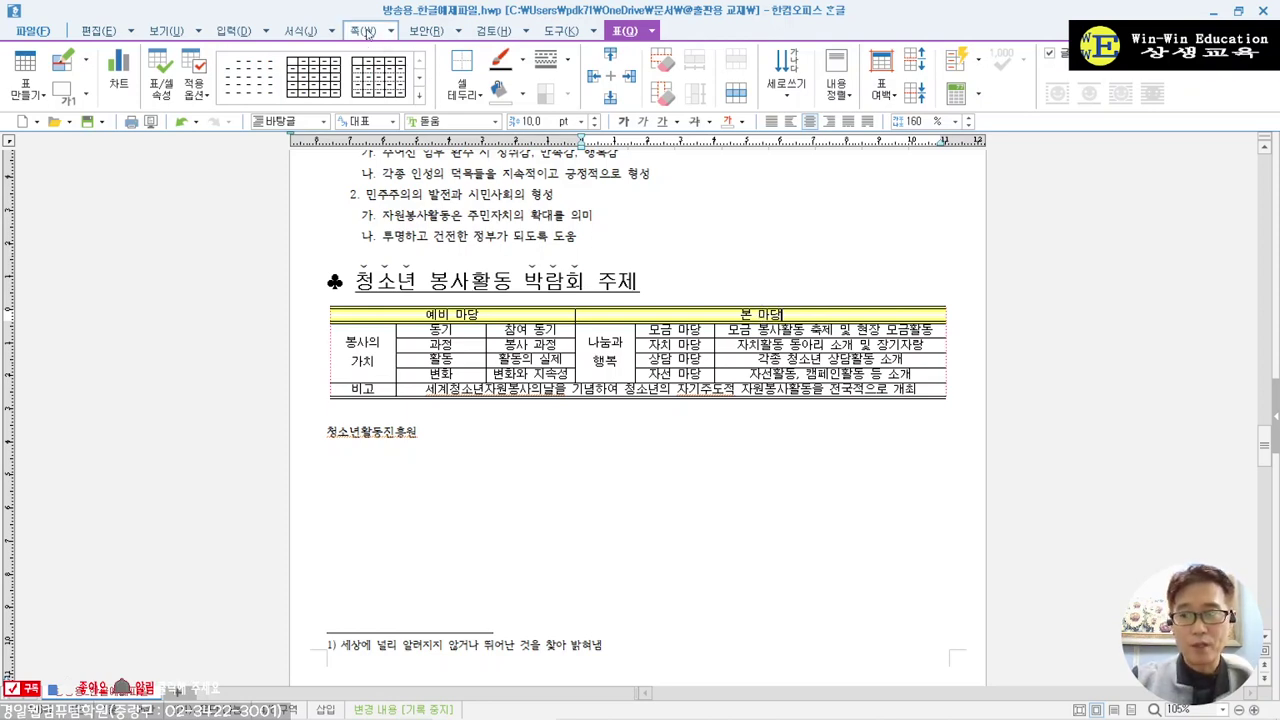
{"action": "left_click", "coordinate": [1224, 710]}
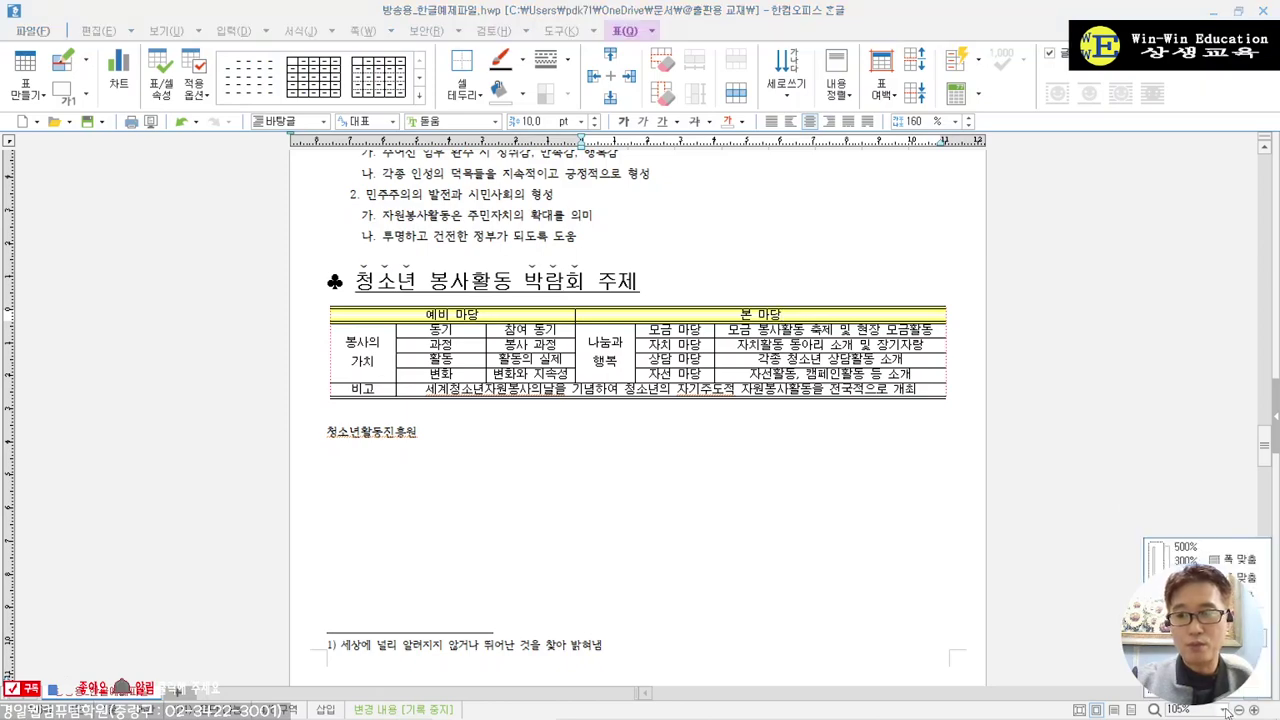
{"action": "left_click", "coordinate": [1238, 560]}
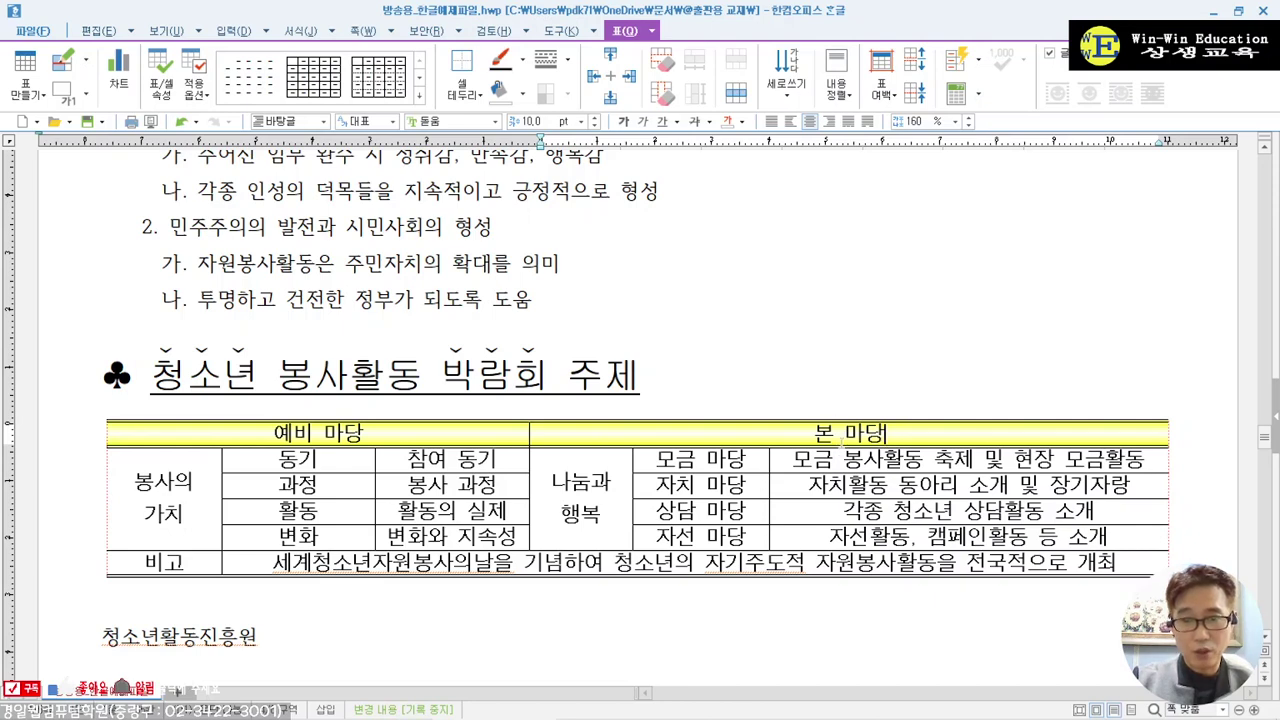
{"action": "left_click_drag", "start_coordinate": [848, 425], "coordinate": [855, 565]}
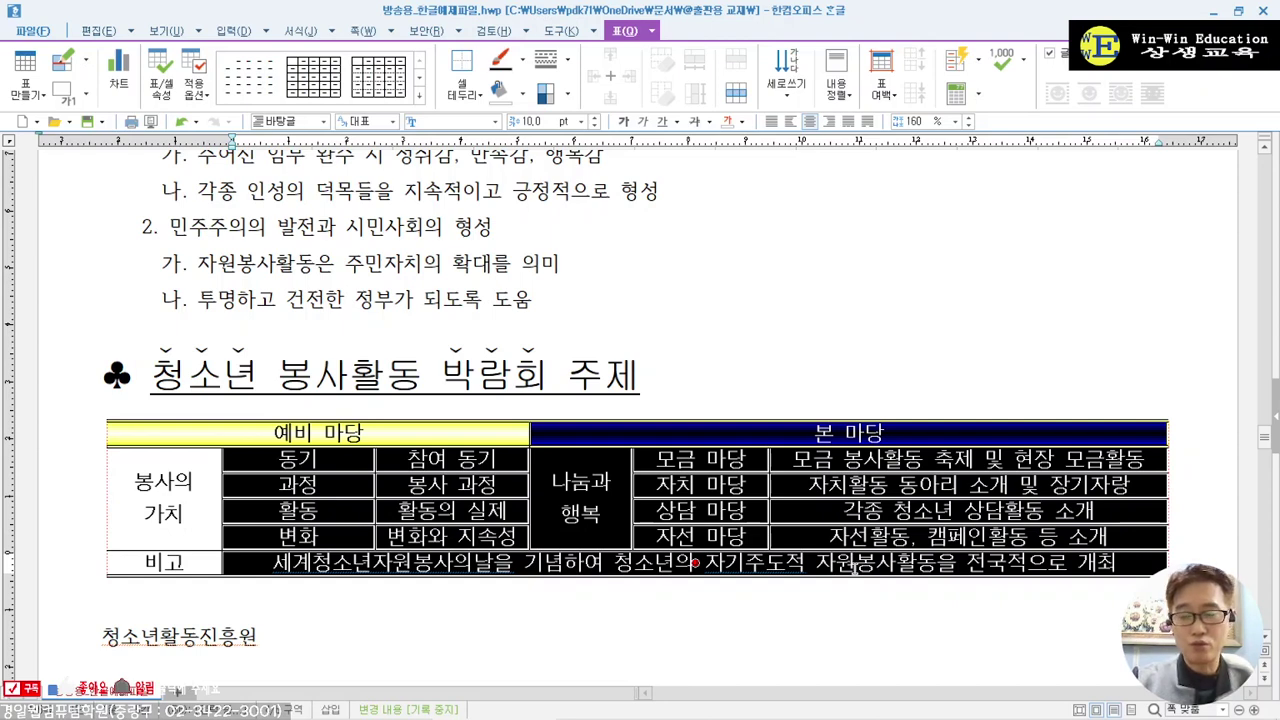
{"action": "key", "text": "ctrl+Down"}
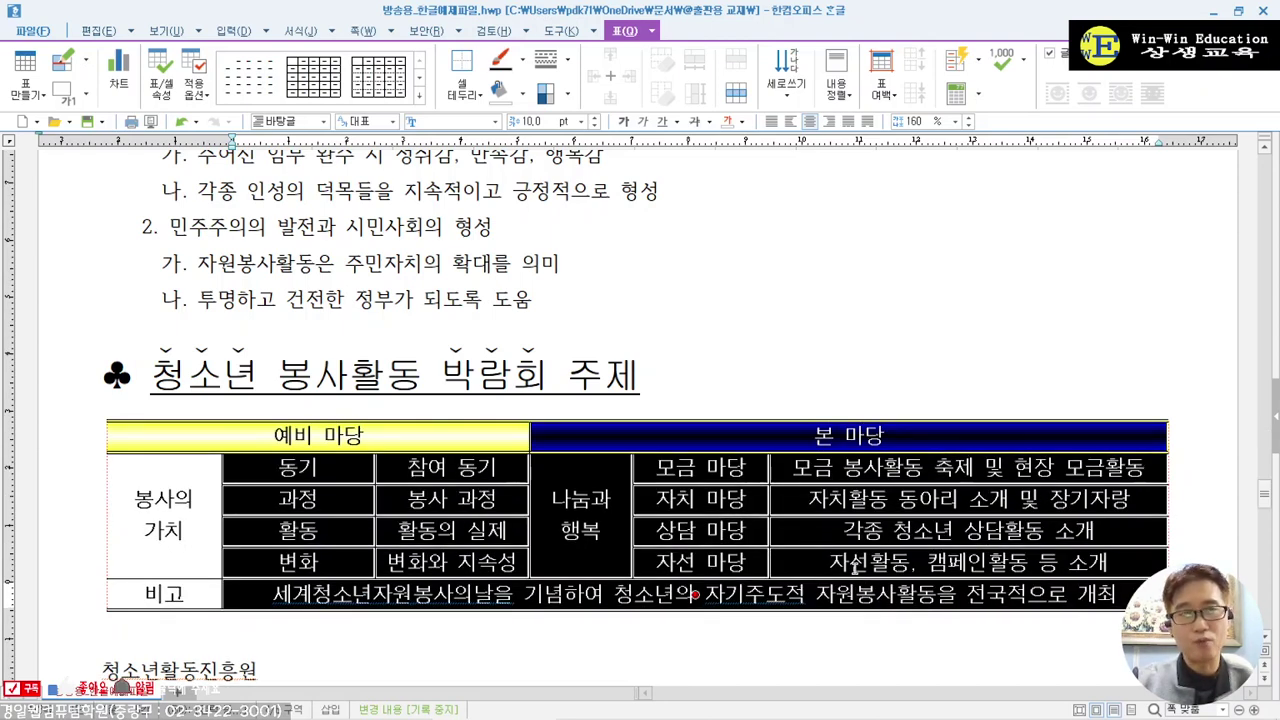
{"action": "key", "text": "ctrl+Down"}
{"action": "key", "text": "ctrl+Up"}
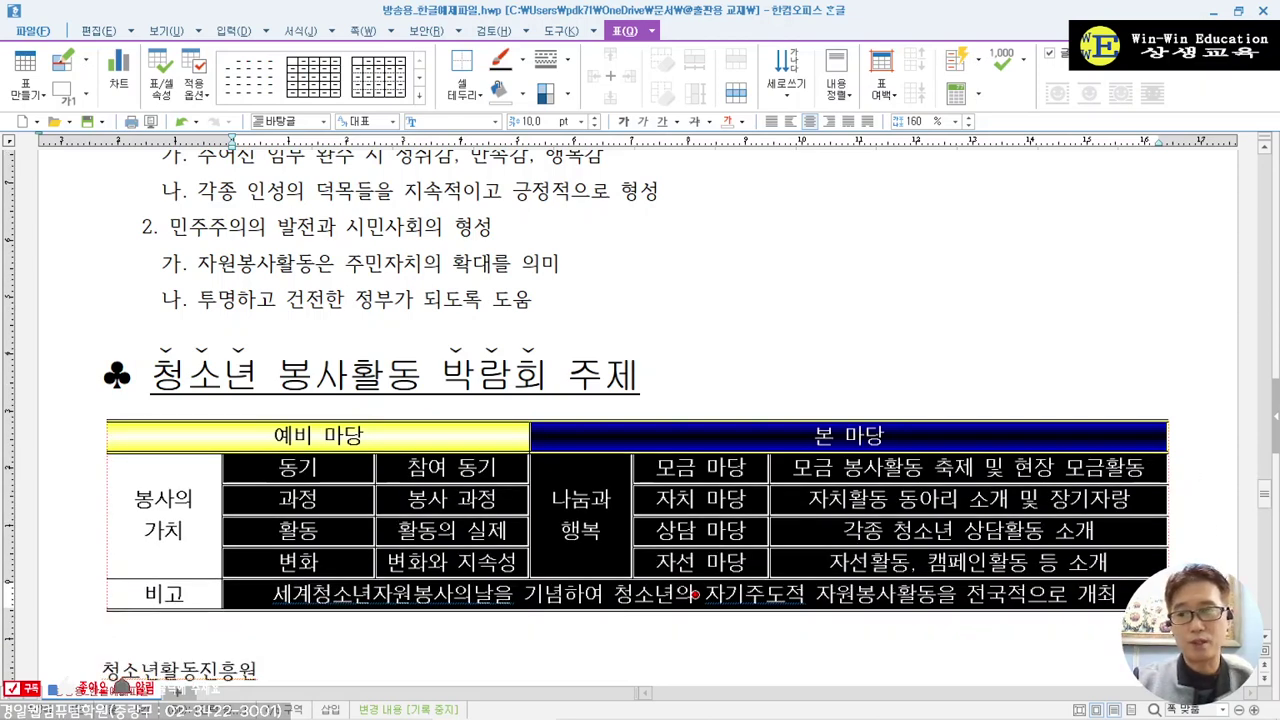
- Select all cells of the practice table, centre their text and set the font to 돋움 as on the sample page
{"action": "scroll", "coordinate": [305, 343], "scroll_direction": "down", "scroll_amount": 8}
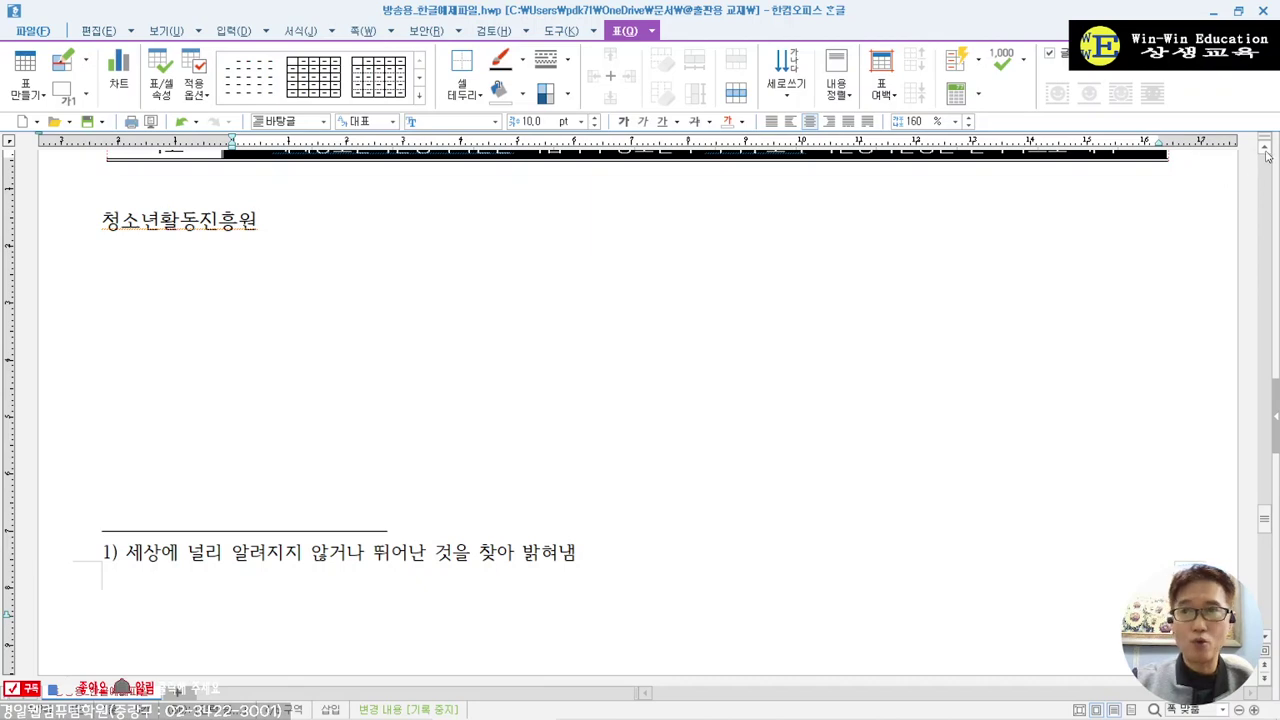
{"action": "scroll", "coordinate": [1266, 155], "scroll_direction": "up", "scroll_amount": 5}
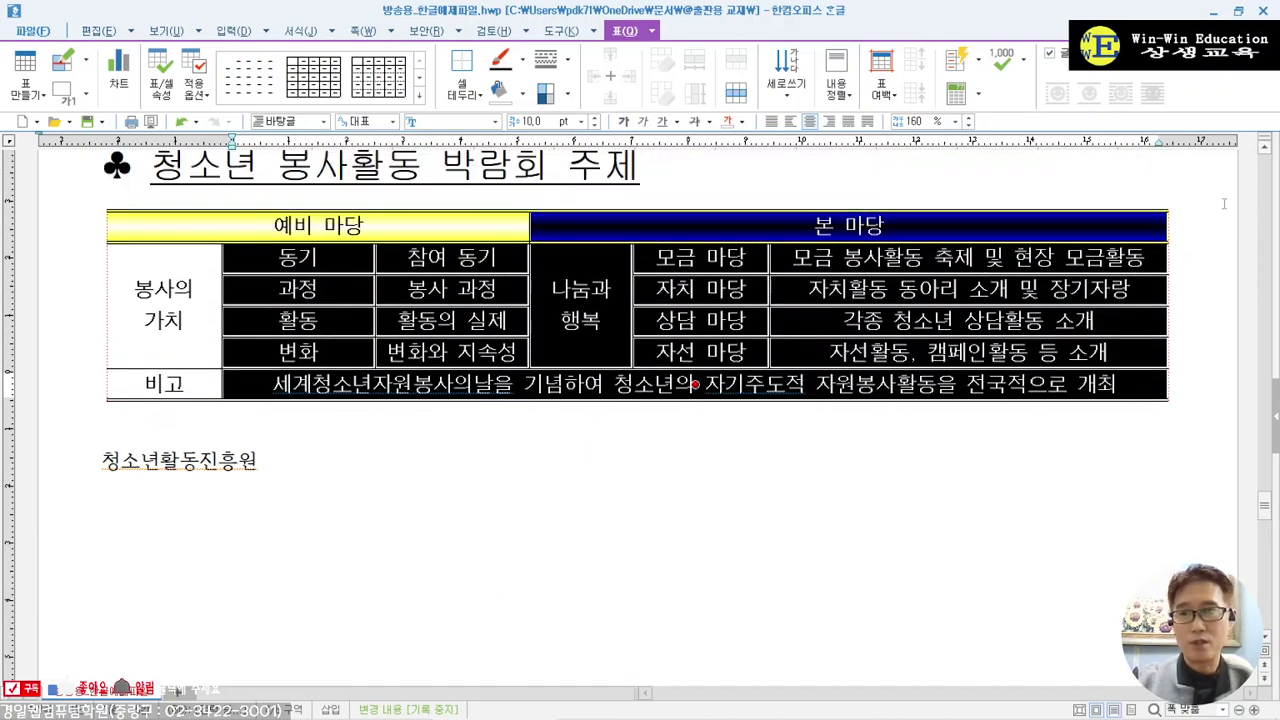
{"action": "left_click", "coordinate": [1264, 148]}
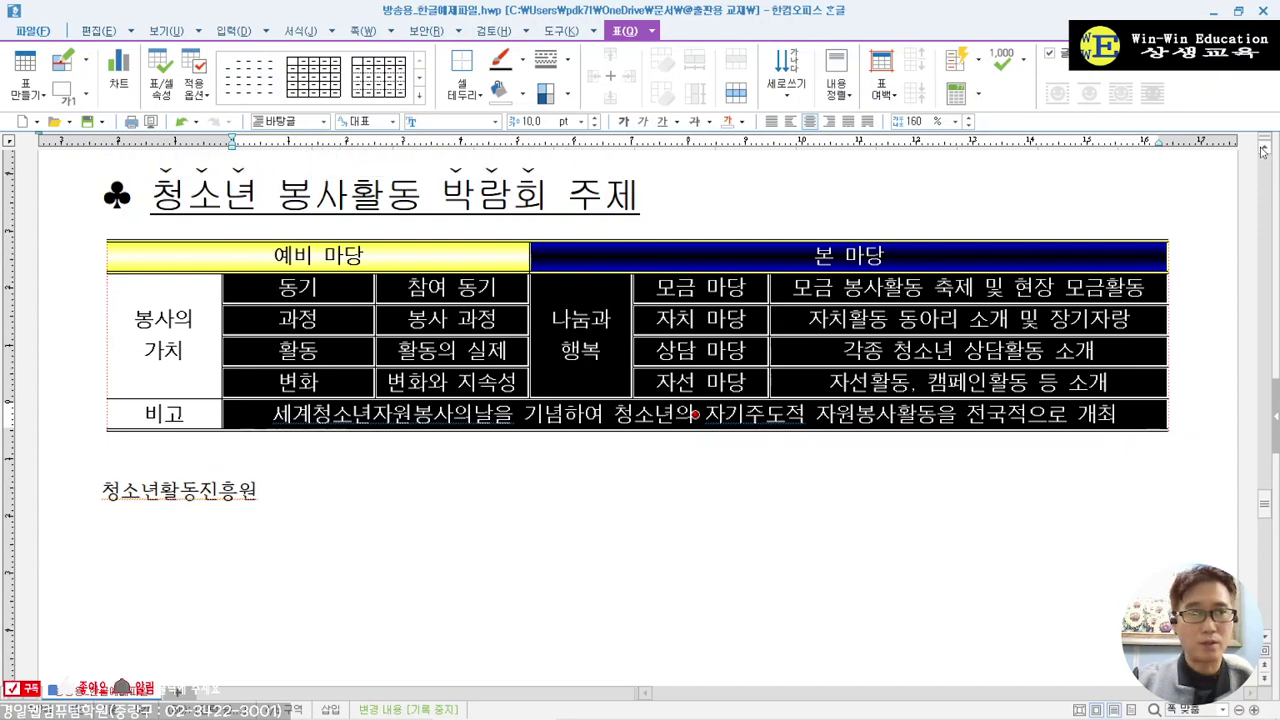
{"action": "left_click", "coordinate": [1264, 148]}
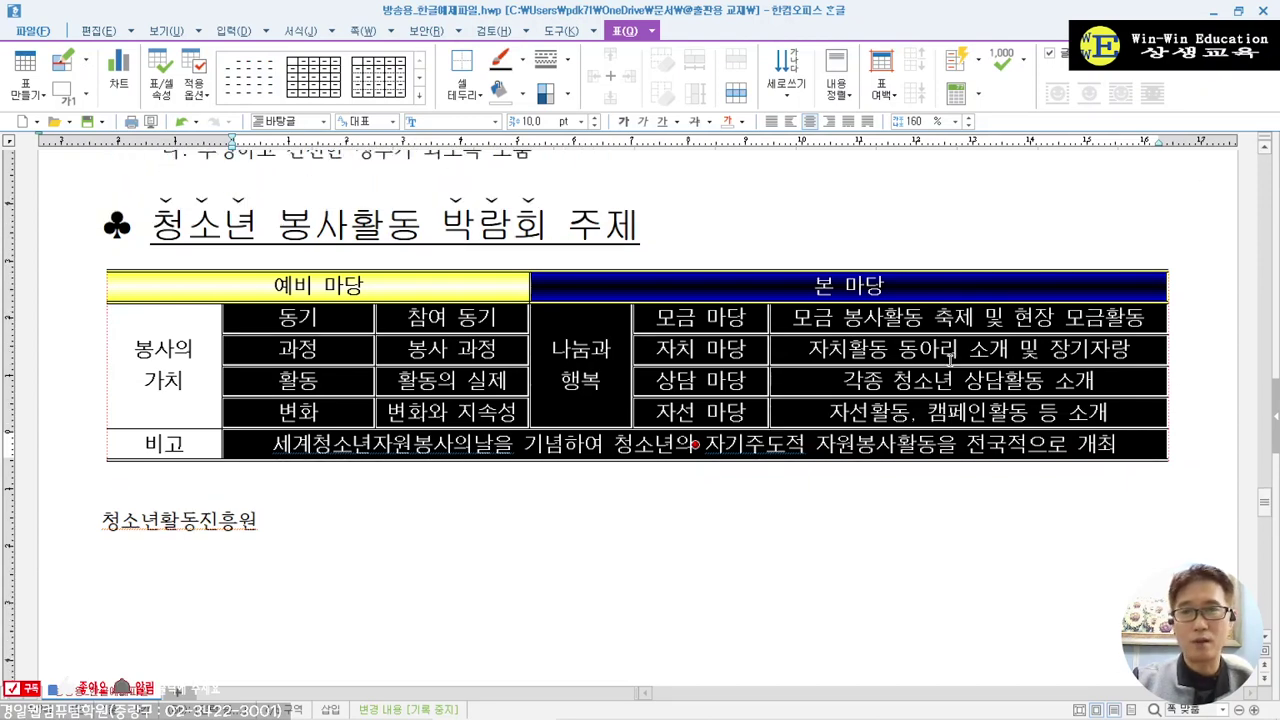
{"action": "left_click_drag", "start_coordinate": [390, 292], "coordinate": [728, 455]}
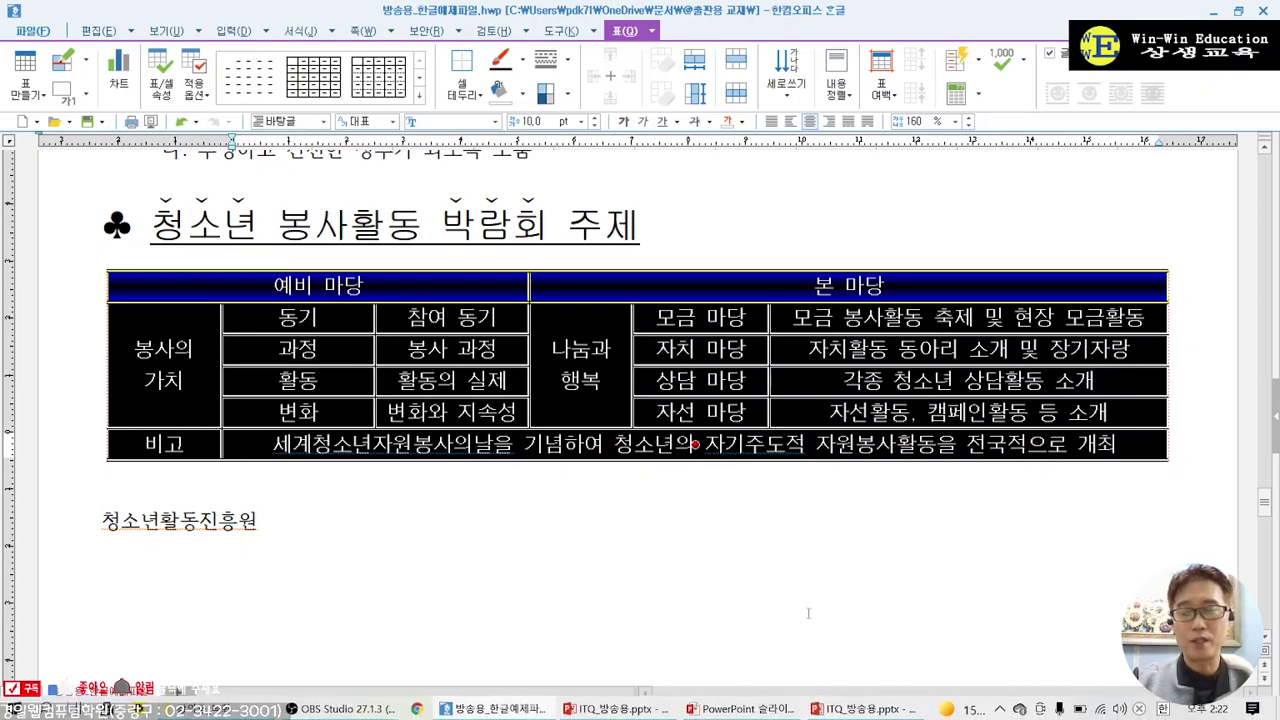
{"action": "scroll", "coordinate": [746, 537], "scroll_direction": "down", "scroll_amount": 15}
{"action": "scroll", "coordinate": [749, 521], "scroll_direction": "down", "scroll_amount": 1}
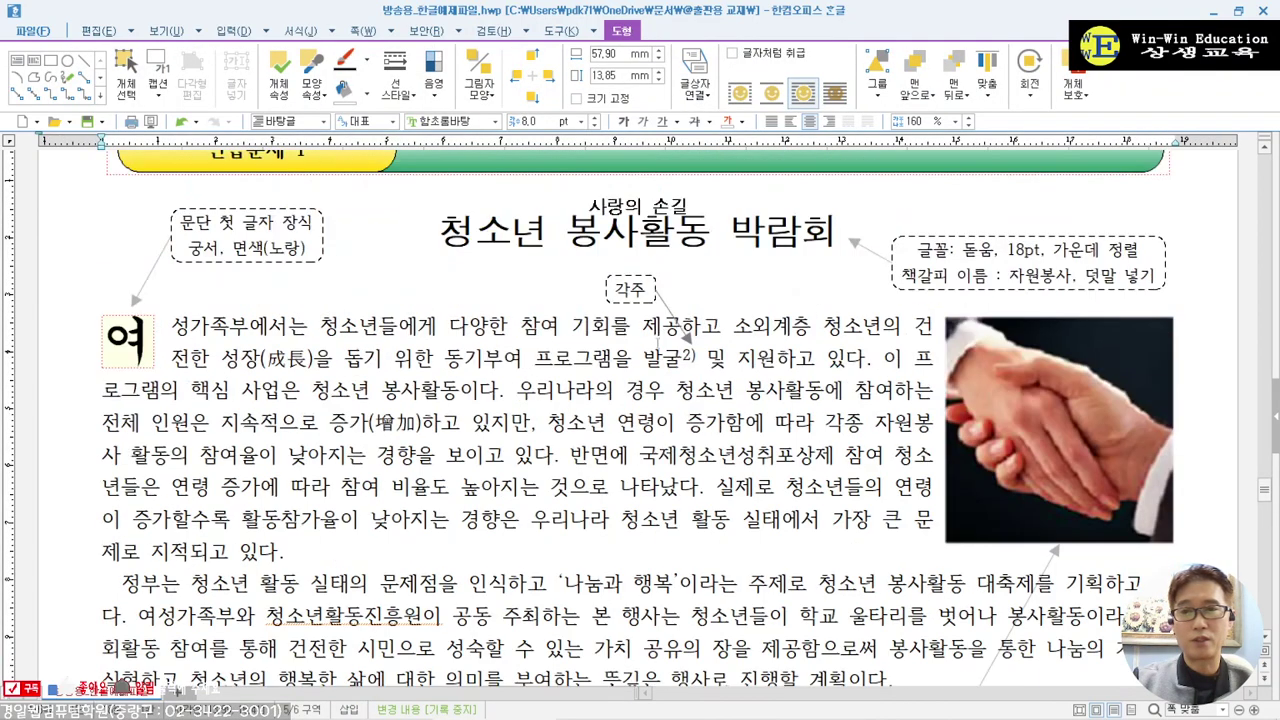
{"action": "scroll", "coordinate": [640, 420], "scroll_direction": "down", "scroll_amount": 10}
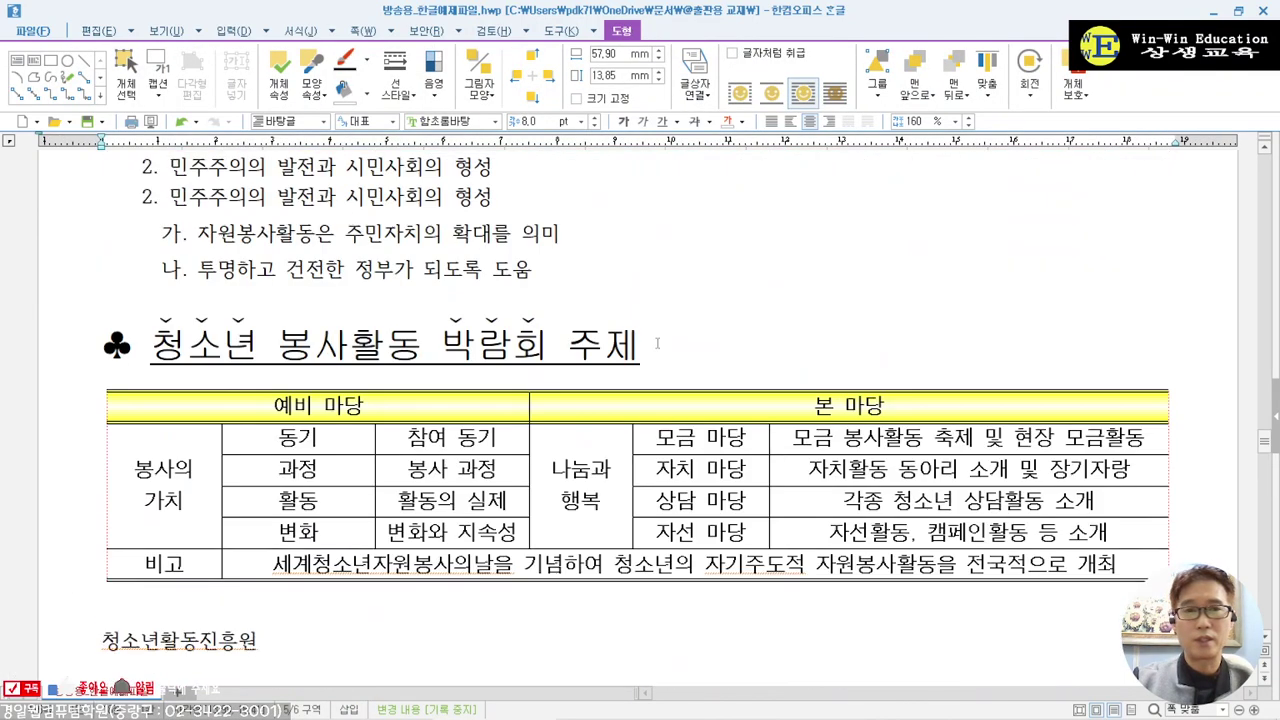
{"action": "left_click_drag", "start_coordinate": [224, 481], "coordinate": [920, 632]}
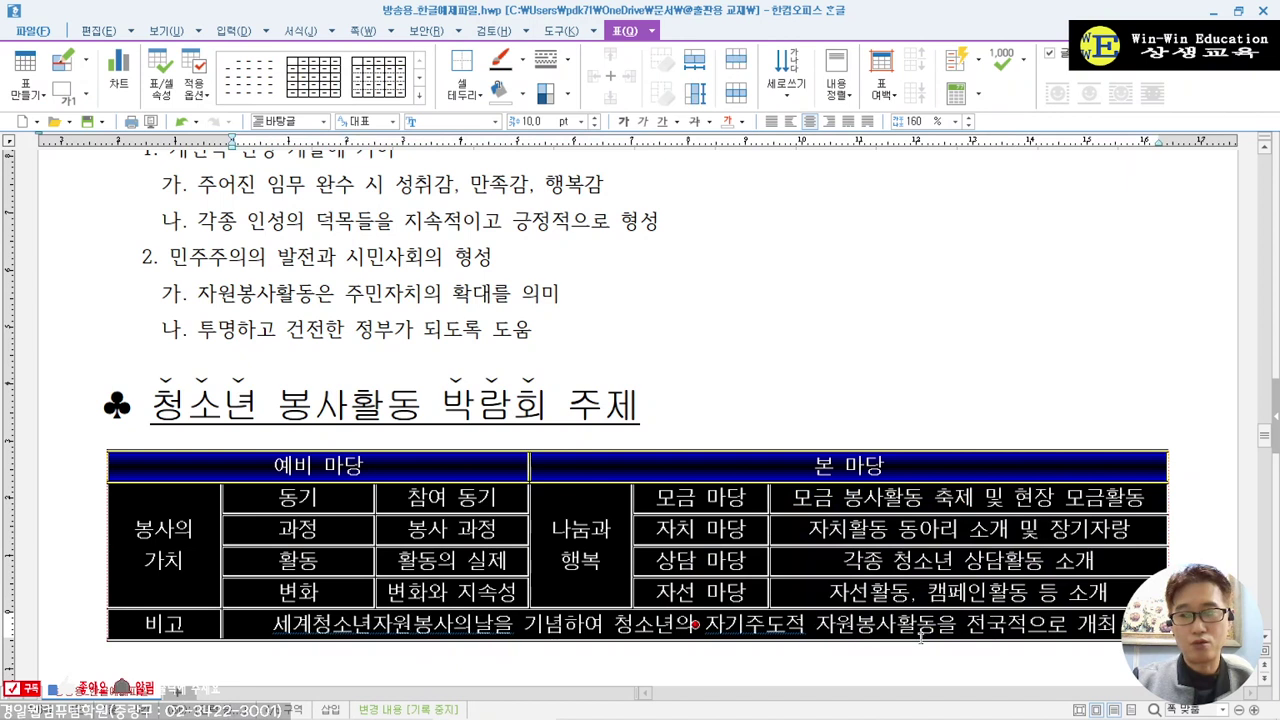
{"action": "left_click", "coordinate": [810, 122]}
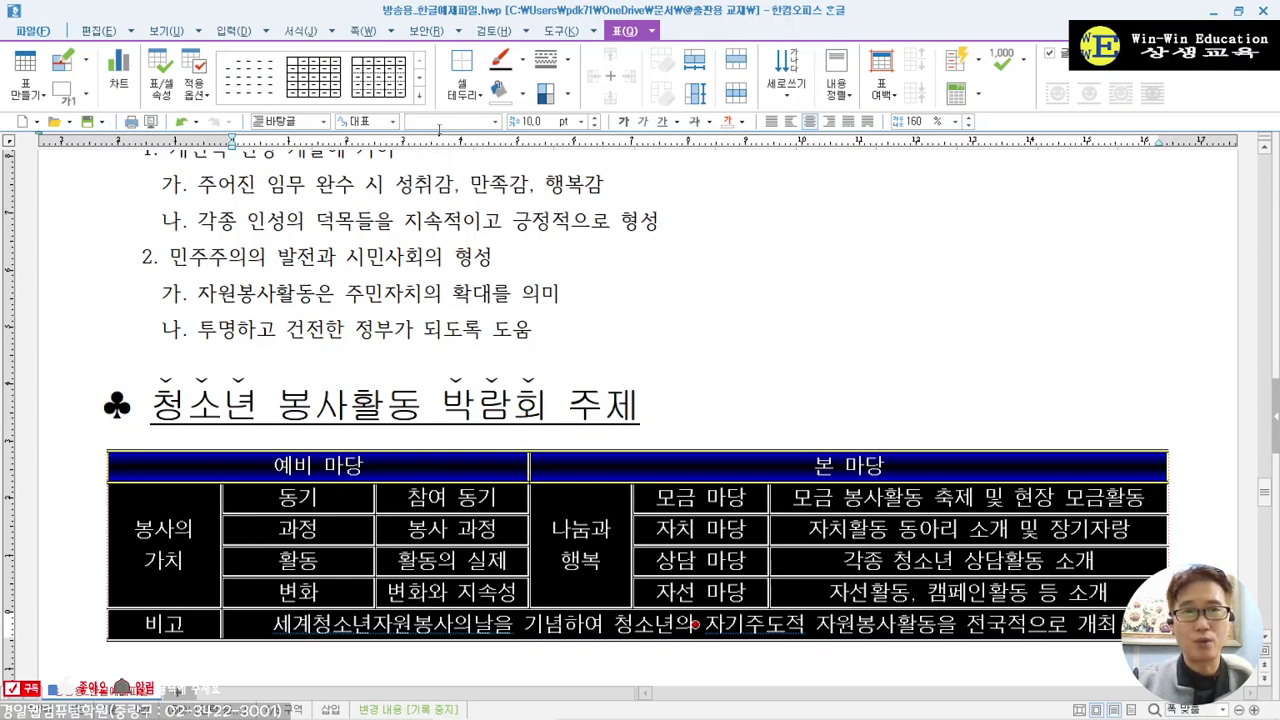
{"action": "left_click", "coordinate": [438, 123]}
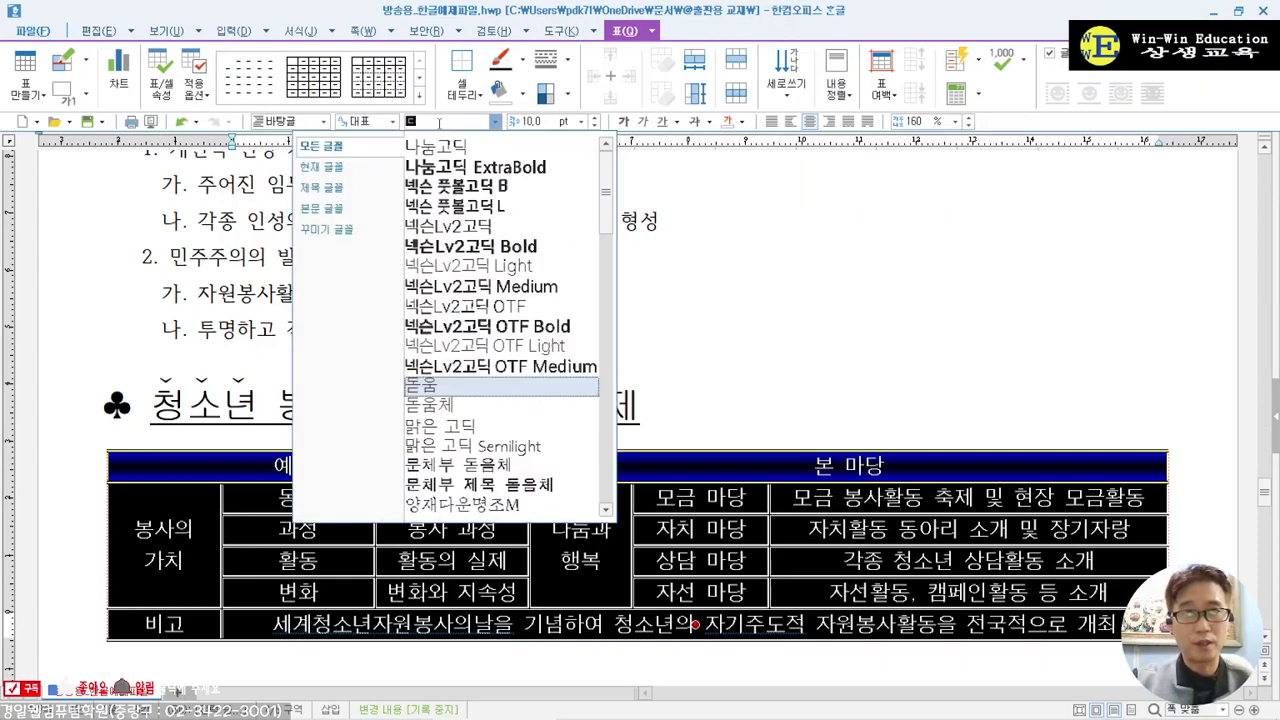
{"action": "left_click", "coordinate": [421, 385]}
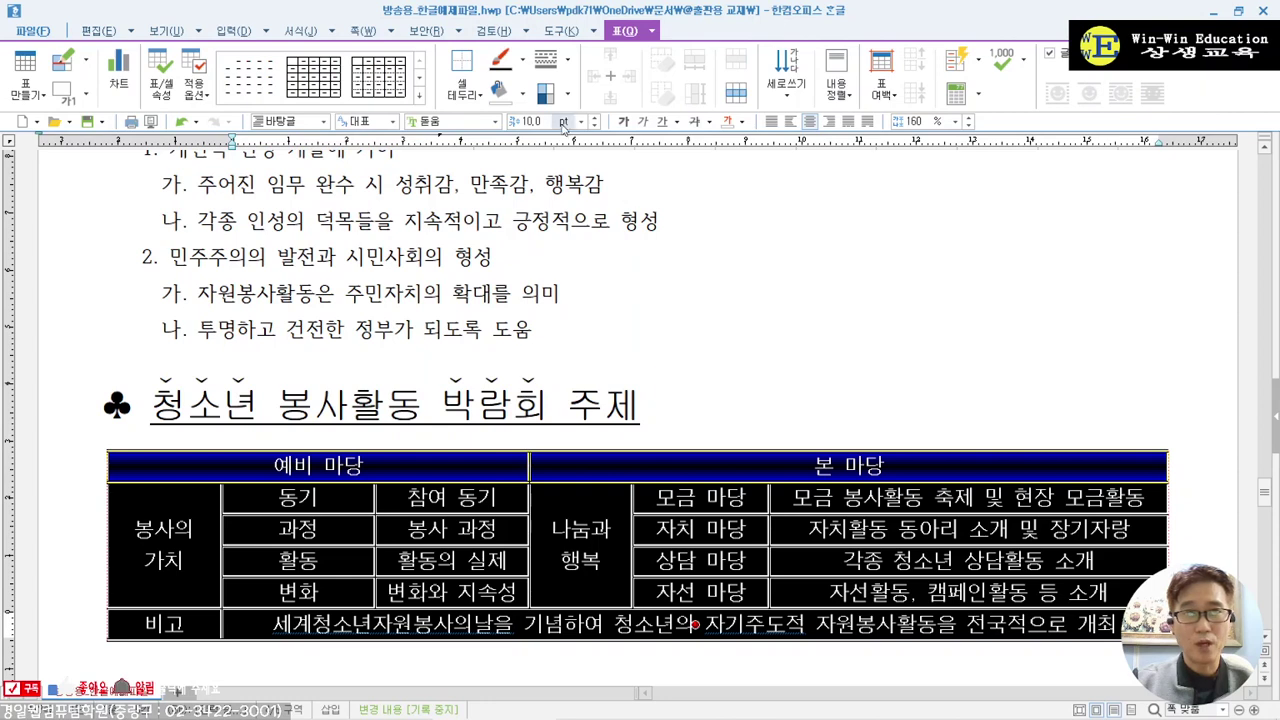
{"action": "left_click", "coordinate": [667, 410]}
- Place the cursor on the line beside the practice table and centre that line to match the sample page
{"action": "left_click", "coordinate": [1191, 560]}
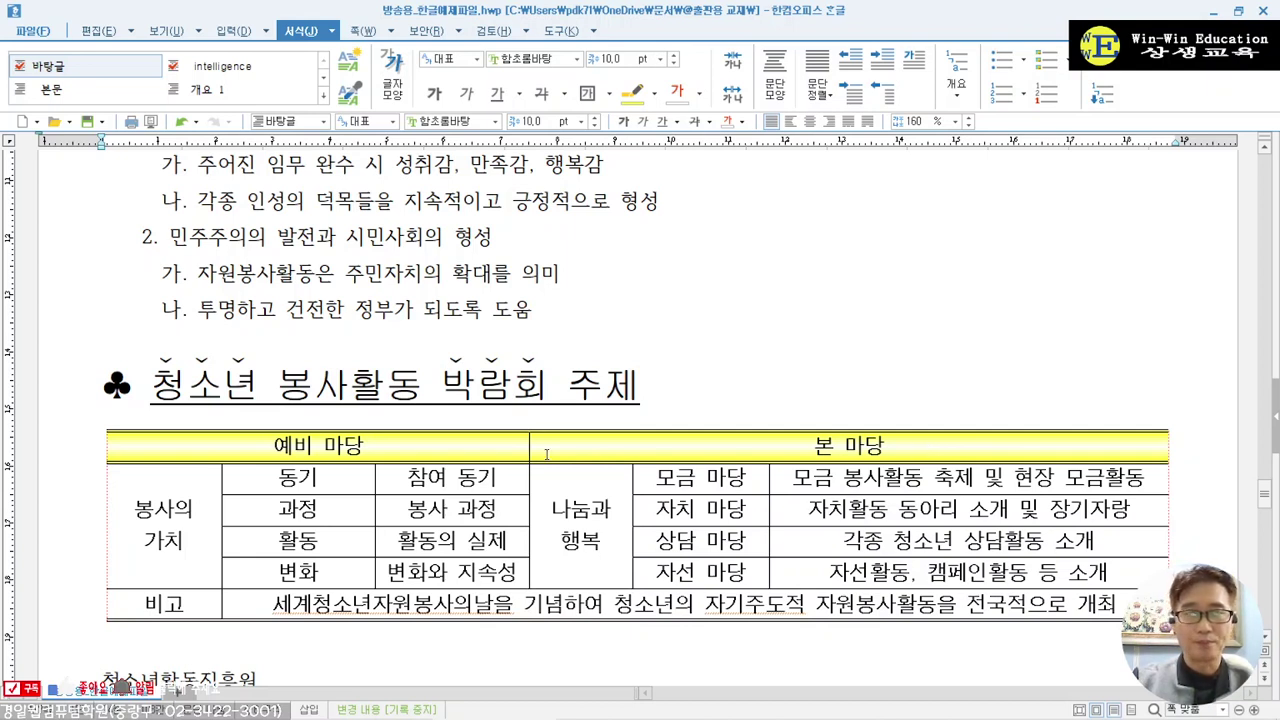
{"action": "scroll", "coordinate": [567, 441], "scroll_direction": "down", "scroll_amount": 20}
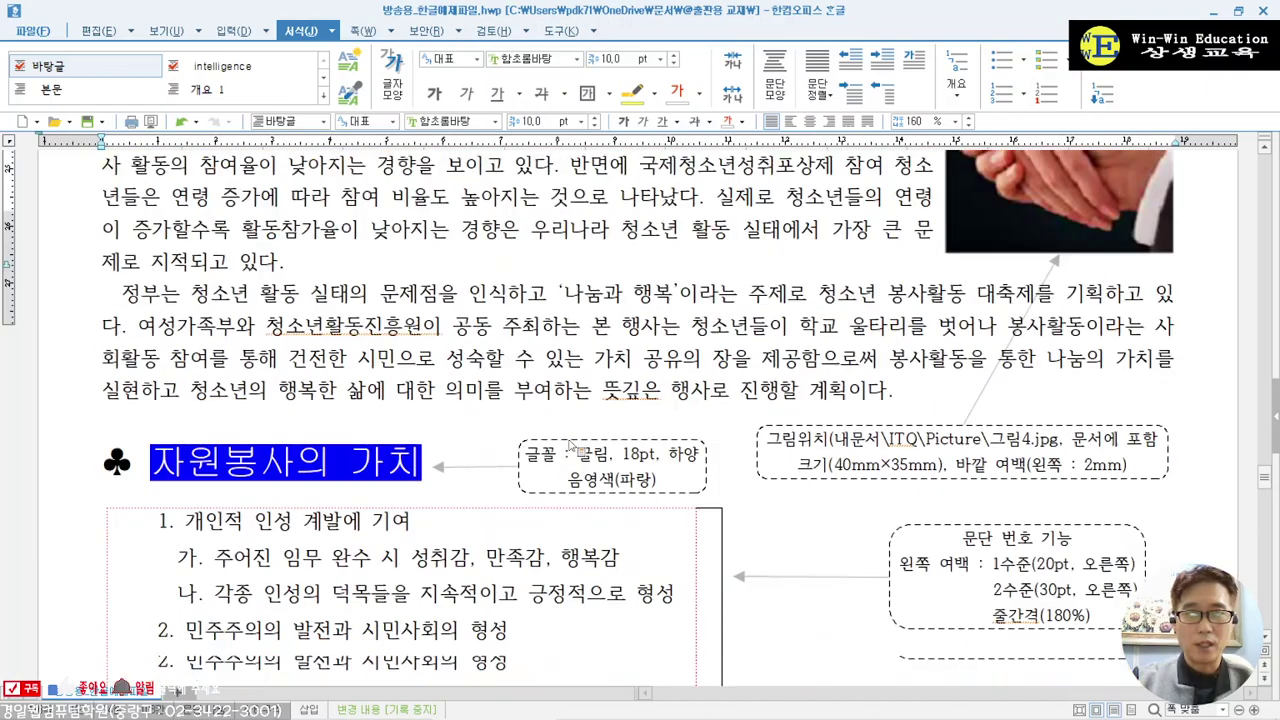
{"action": "scroll", "coordinate": [567, 441], "scroll_direction": "up", "scroll_amount": 2}
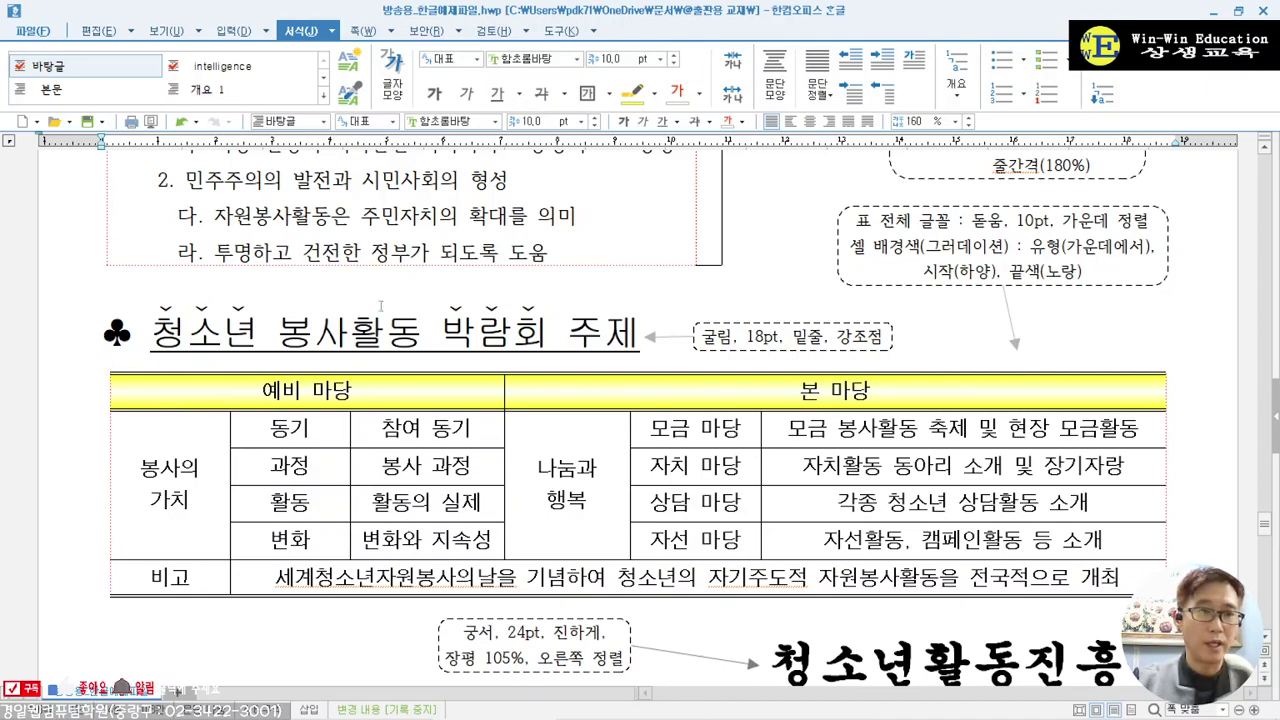
{"action": "scroll", "coordinate": [576, 410], "scroll_direction": "up", "scroll_amount": 10}
{"action": "scroll", "coordinate": [576, 410], "scroll_direction": "up", "scroll_amount": 8}
{"action": "scroll", "coordinate": [673, 417], "scroll_direction": "down", "scroll_amount": 5}
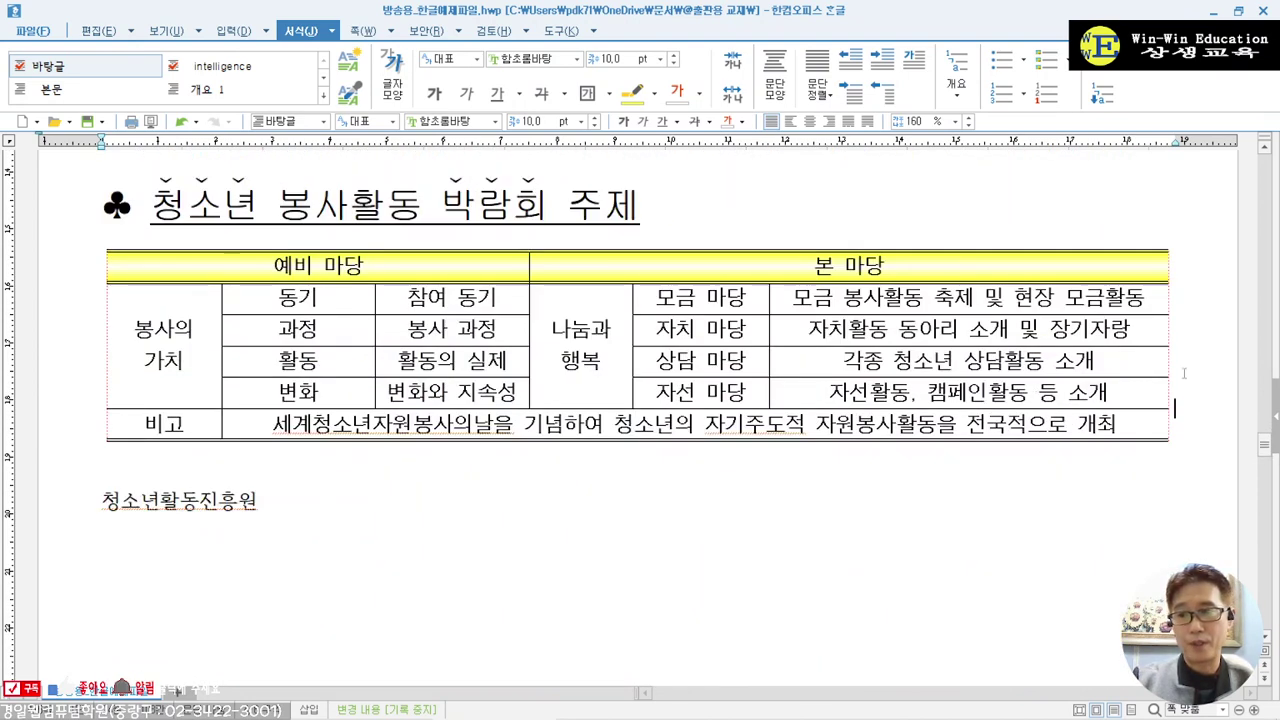
{"action": "left_click", "coordinate": [811, 121]}
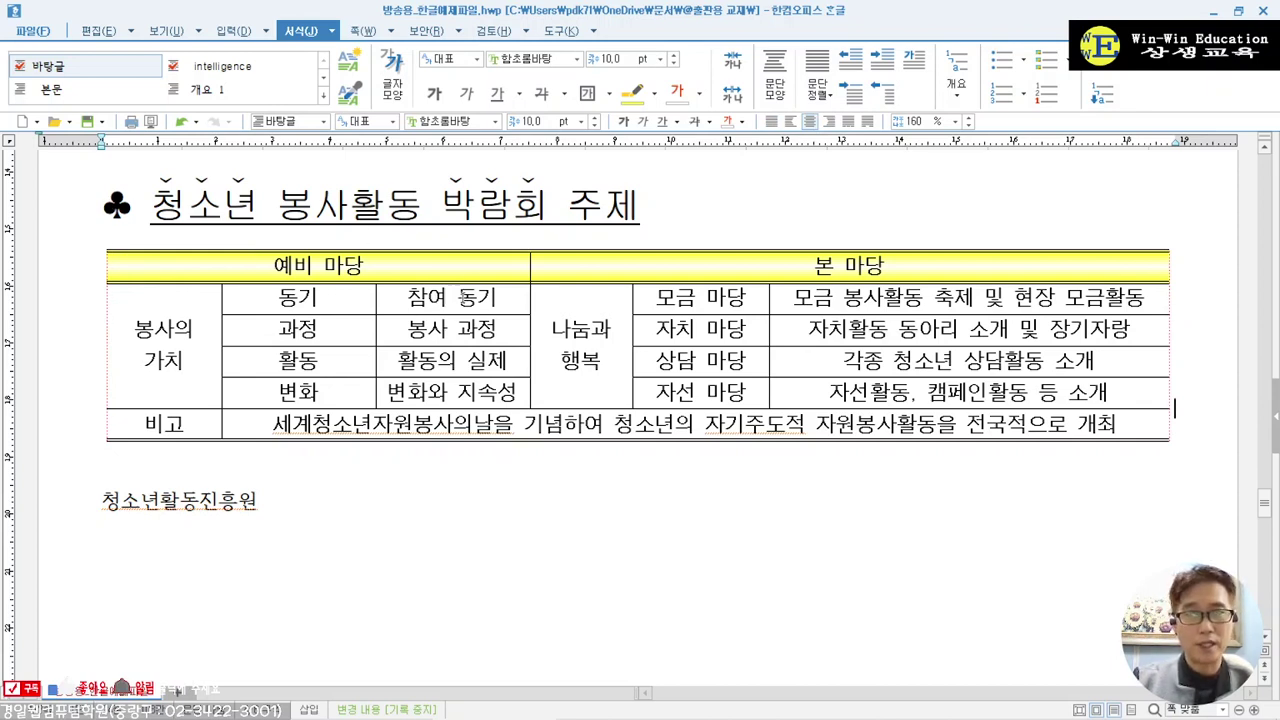
{"action": "left_click", "coordinate": [586, 320]}
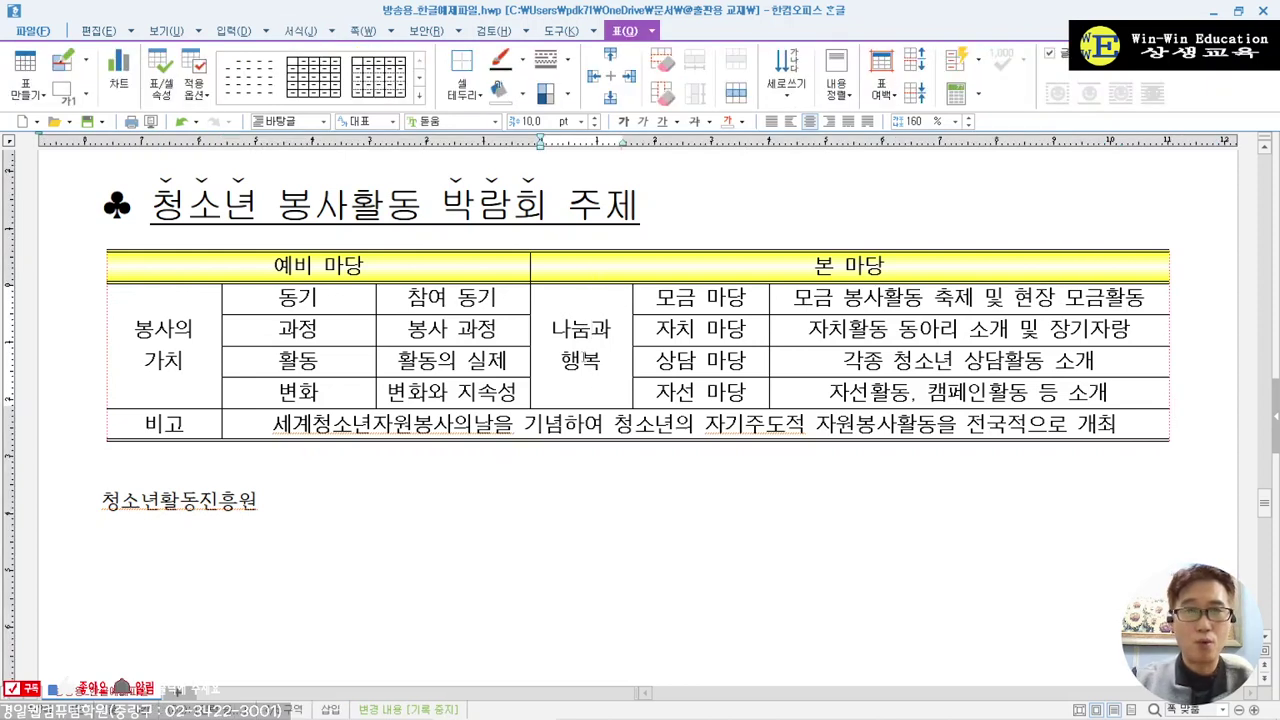
{"action": "key", "text": "F5"}
{"action": "left_click", "coordinate": [164, 346]}
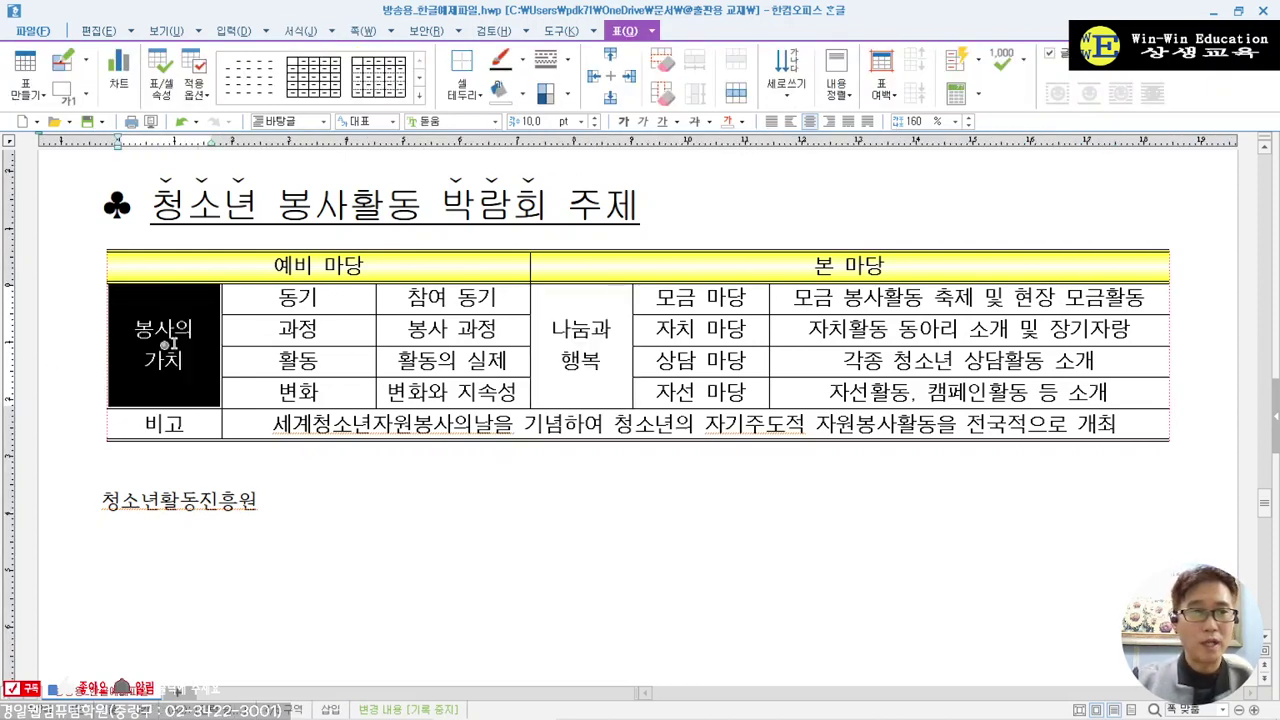
{"action": "left_click", "coordinate": [581, 345]}
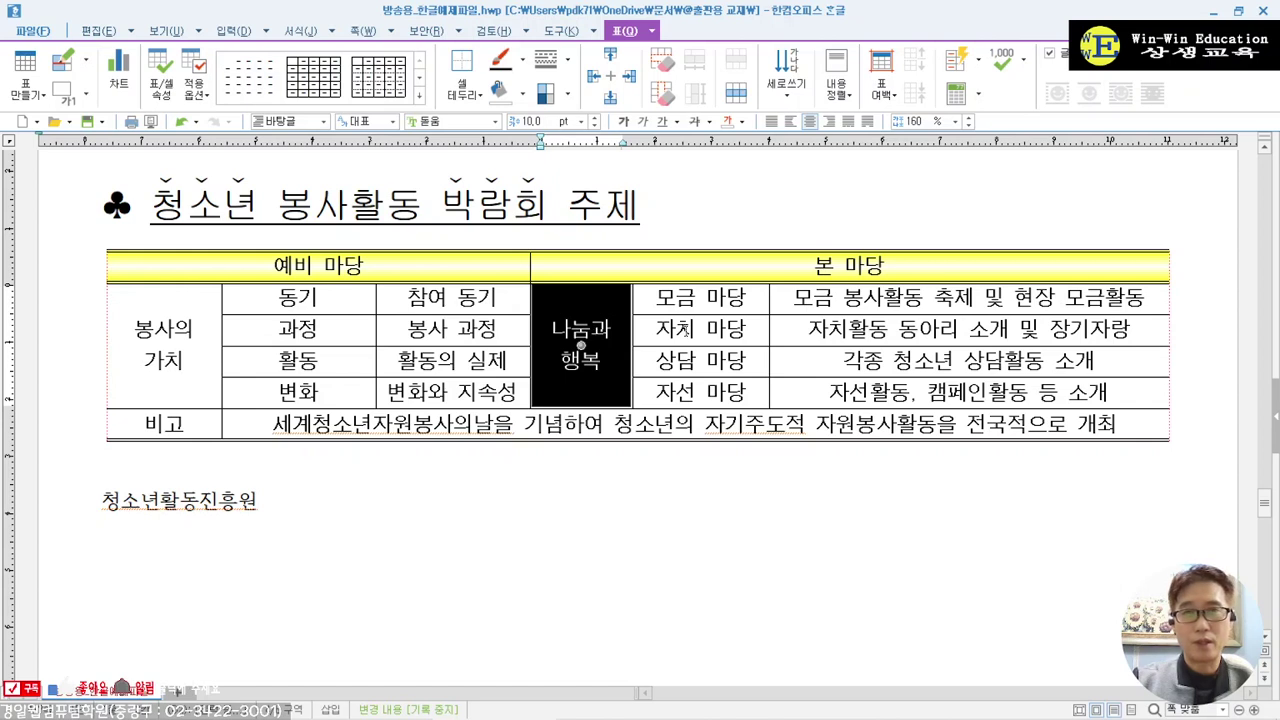
{"action": "left_click", "coordinate": [968, 297]}
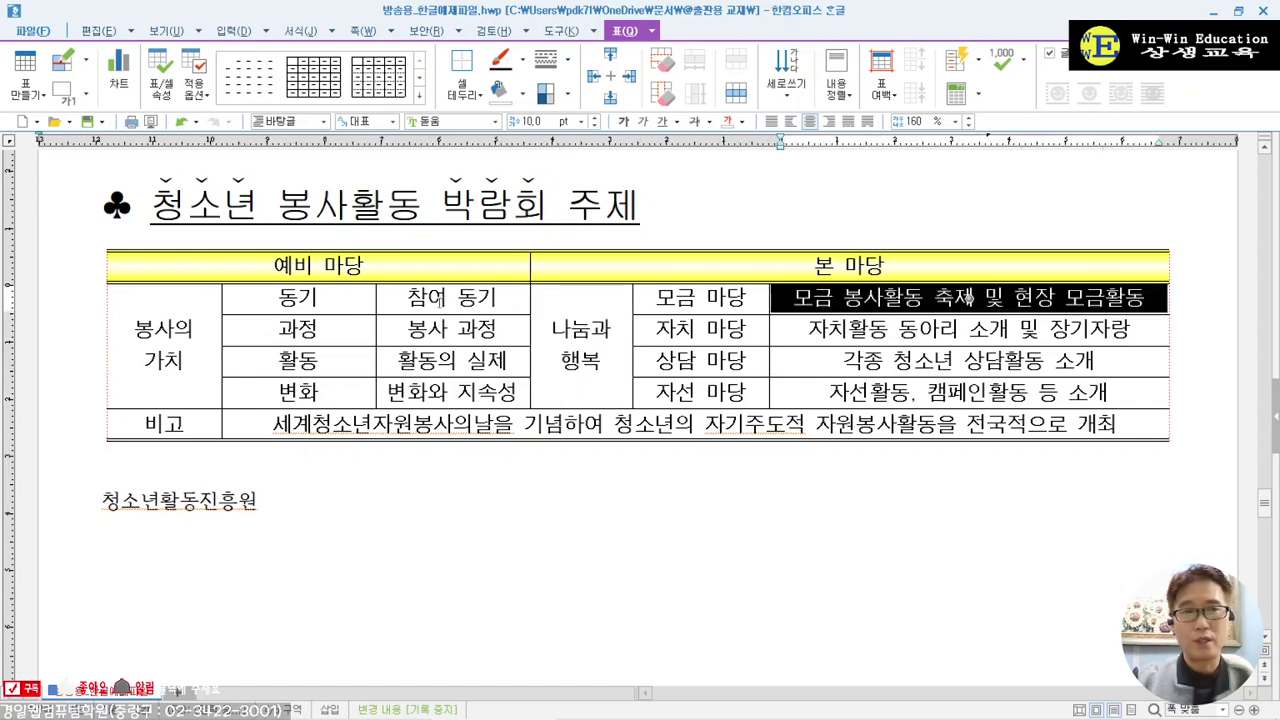
{"action": "left_click", "coordinate": [195, 321]}
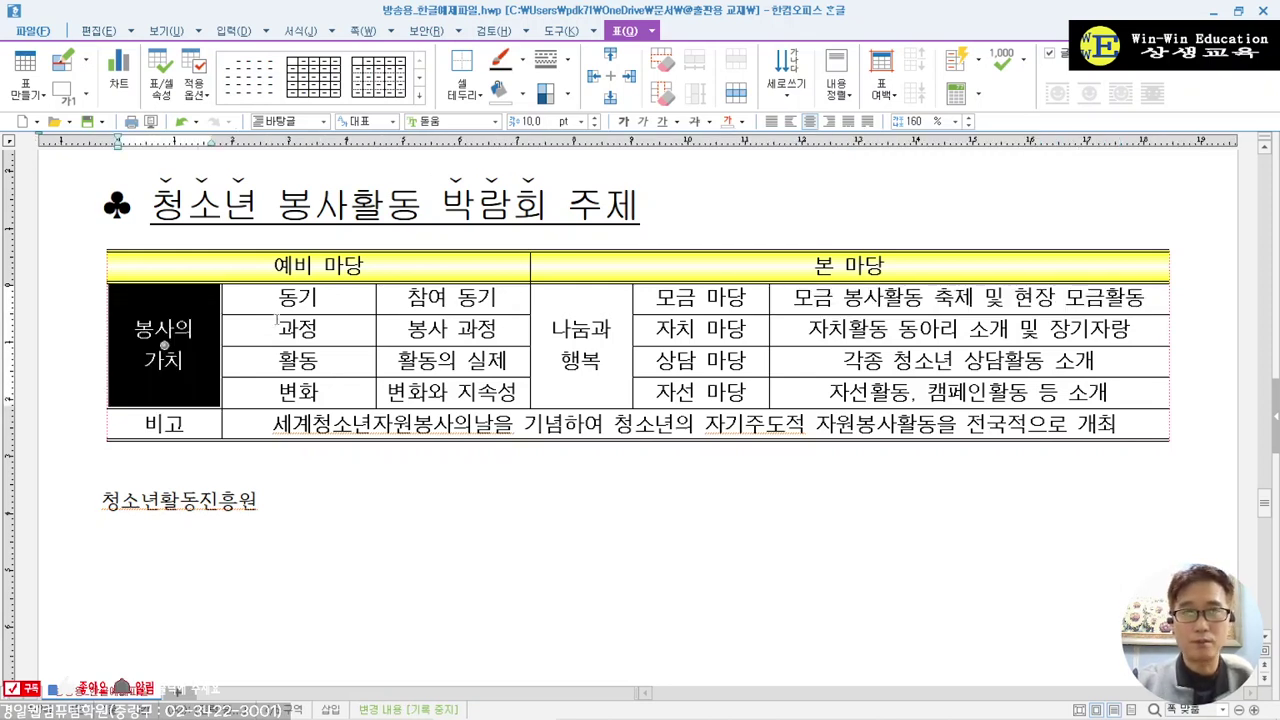
{"action": "left_click", "coordinate": [1187, 360]}
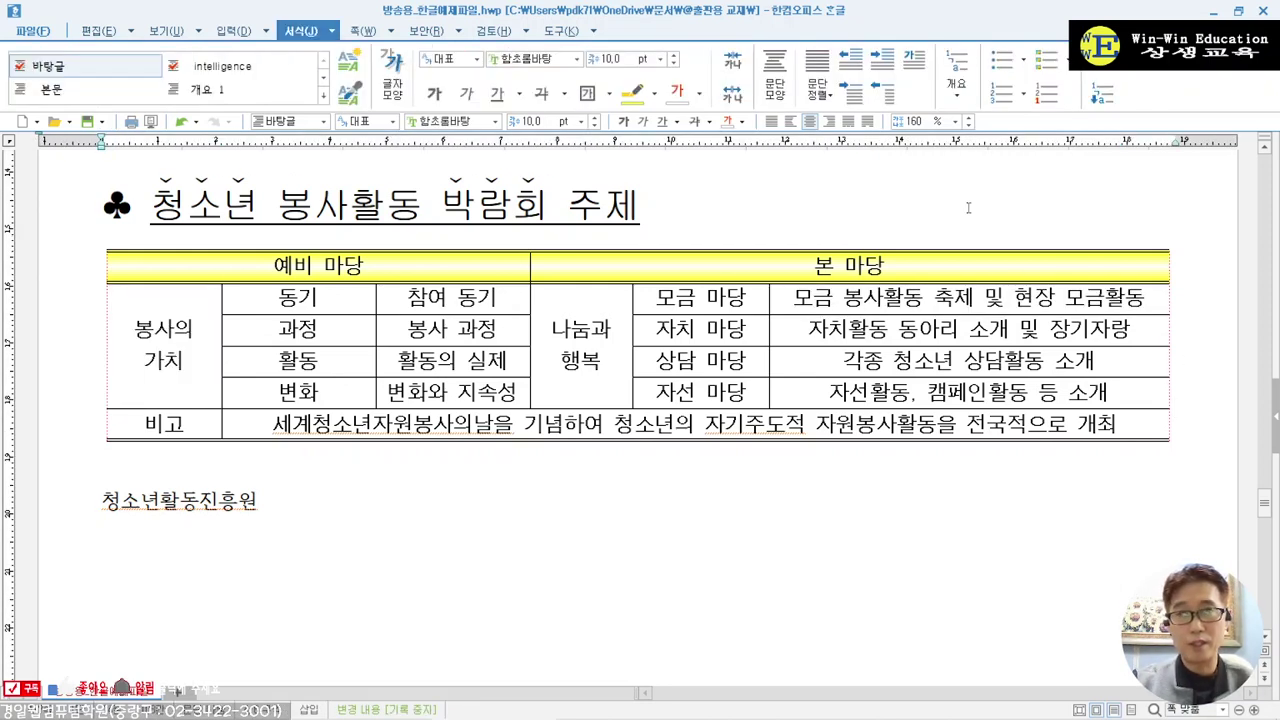
- Select the 봉사의 가치 cell and narrow its column slightly so the whole practice table becomes a little narrower
{"action": "left_click", "coordinate": [172, 386]}
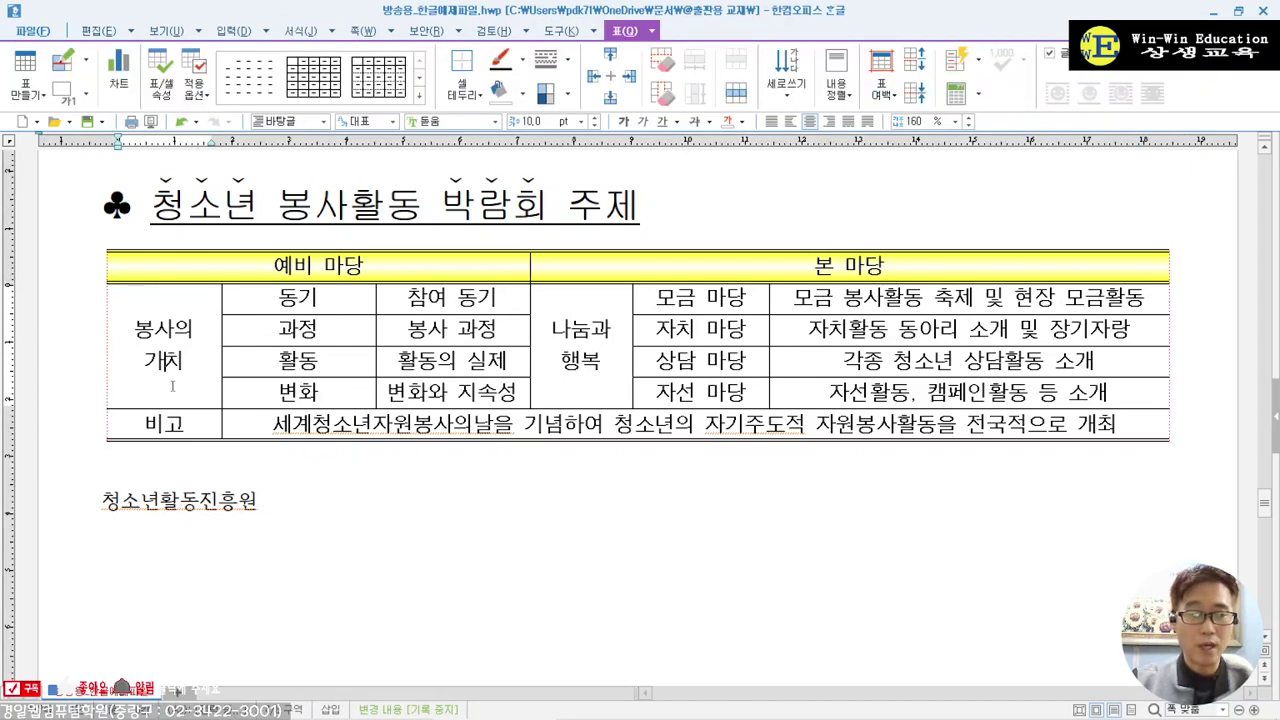
{"action": "key", "text": "F5"}
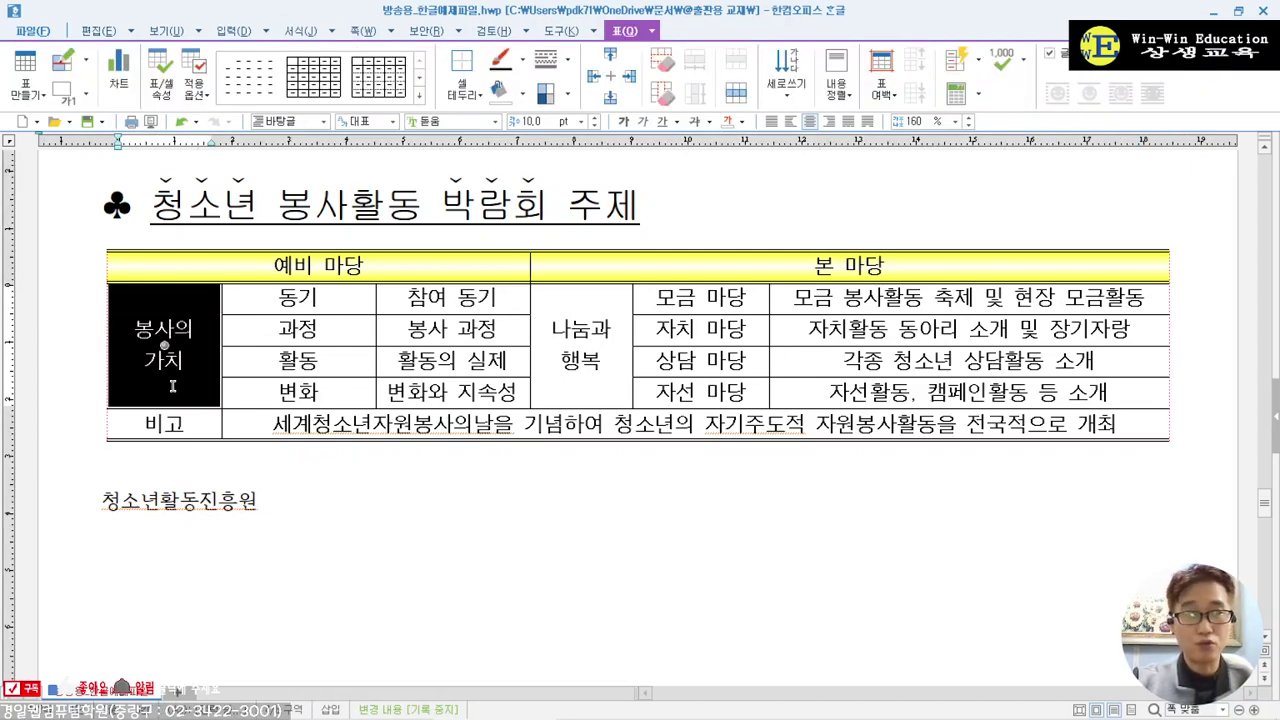
{"action": "key", "text": "ctrl+Left"}
{"action": "key", "text": "ctrl+Left"}
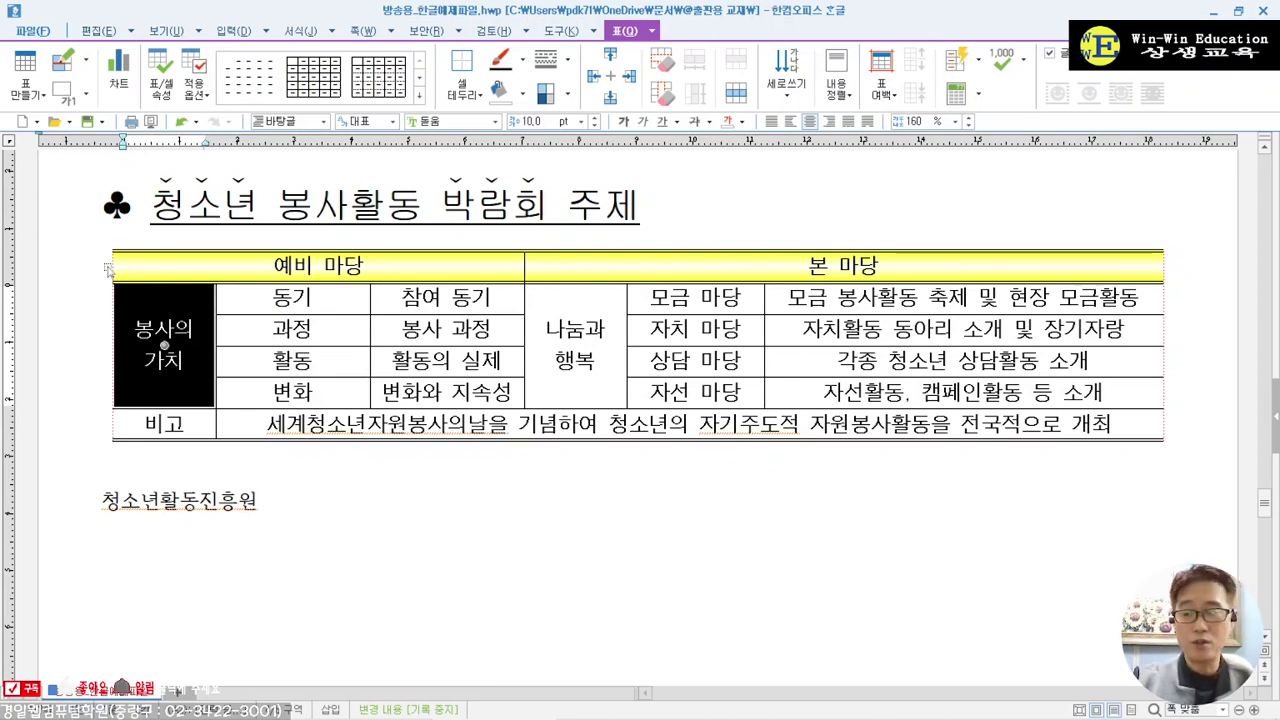
{"action": "key", "text": "ctrl+Right"}
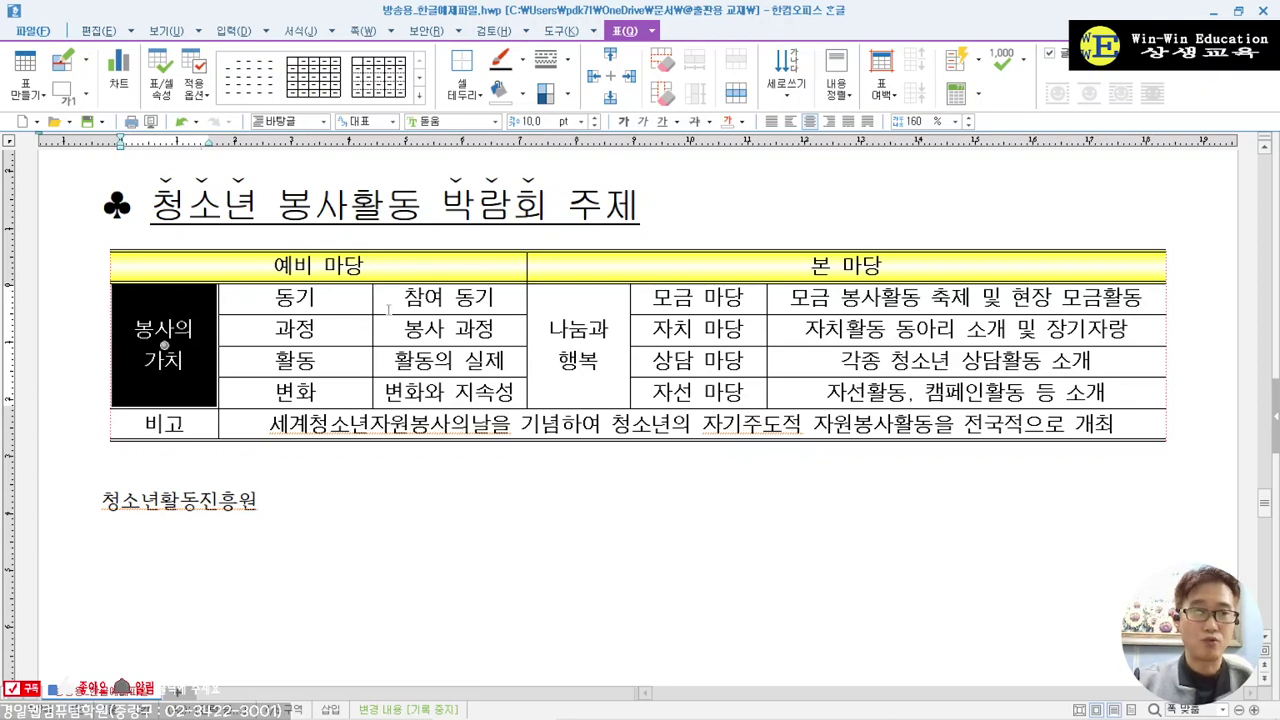
{"action": "left_click", "coordinate": [484, 521]}
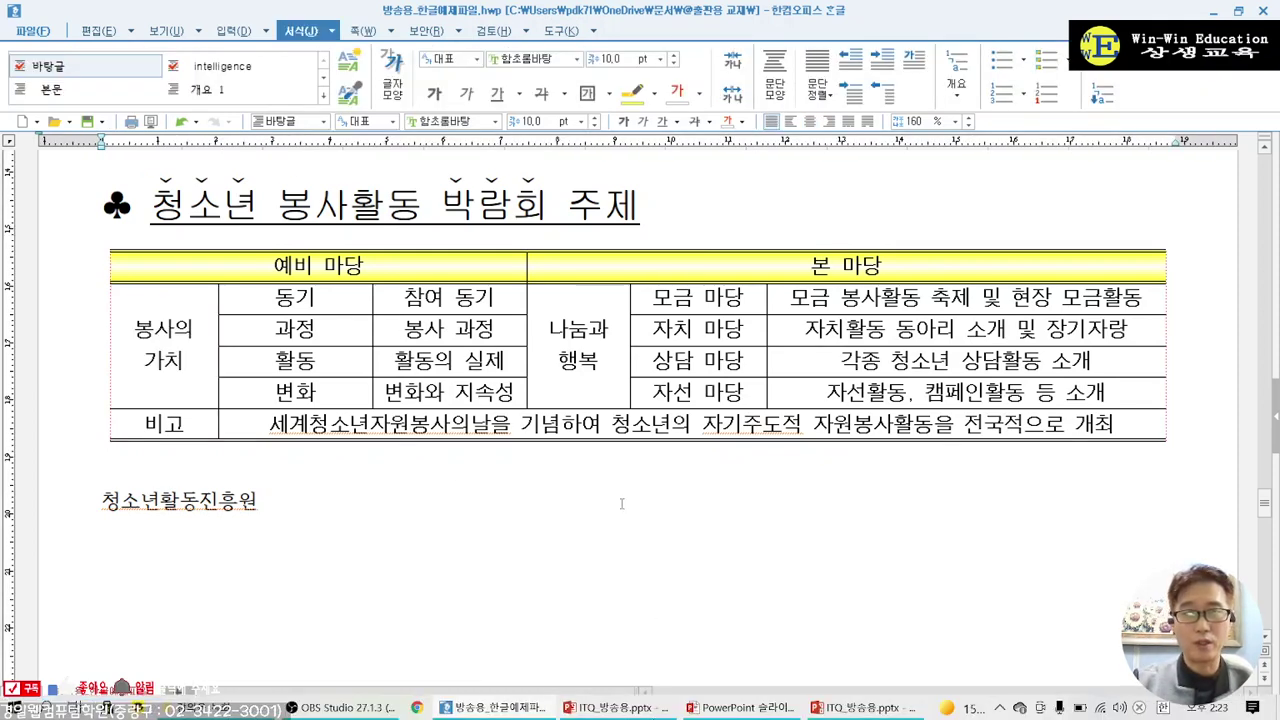
- Check the sample page's formatting note for the 청소년활동진흥원 line and set the practice page's line to the 궁서 font
{"action": "scroll", "coordinate": [612, 492], "scroll_direction": "down", "scroll_amount": 6}
{"action": "scroll", "coordinate": [604, 470], "scroll_direction": "up", "scroll_amount": 8}
{"action": "scroll", "coordinate": [609, 436], "scroll_direction": "down", "scroll_amount": 4}
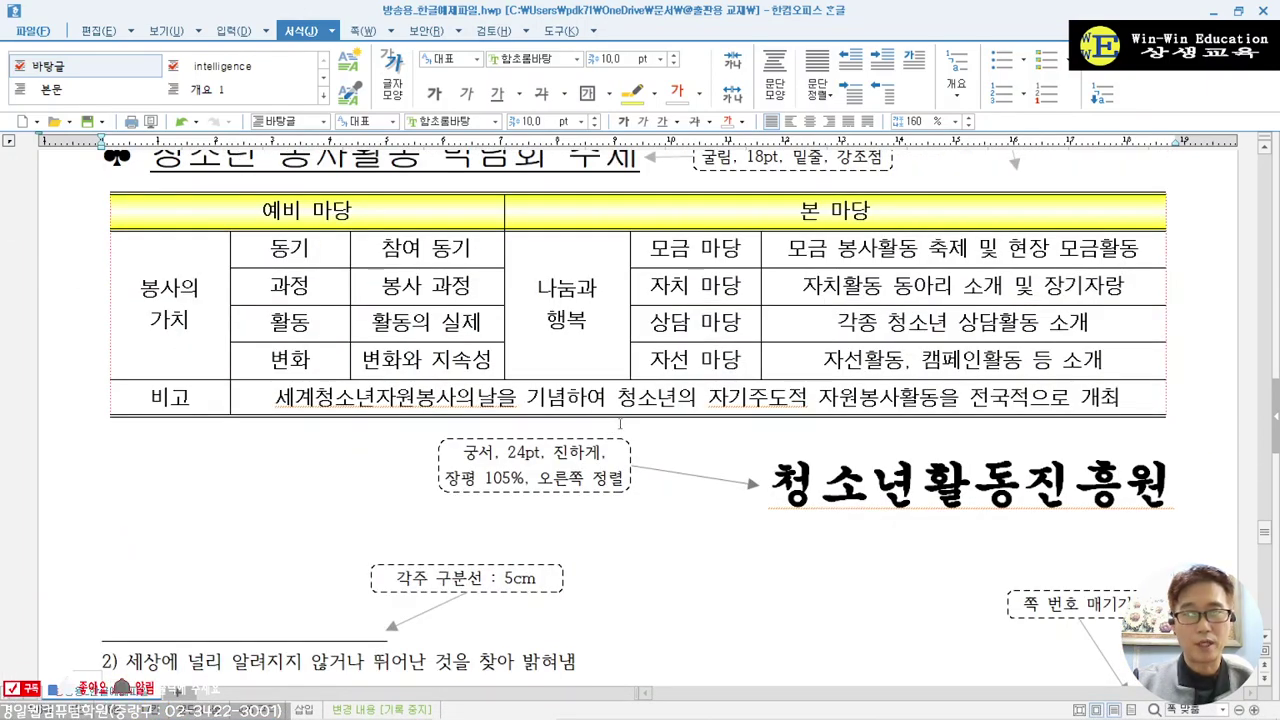
{"action": "left_click", "coordinate": [774, 485]}
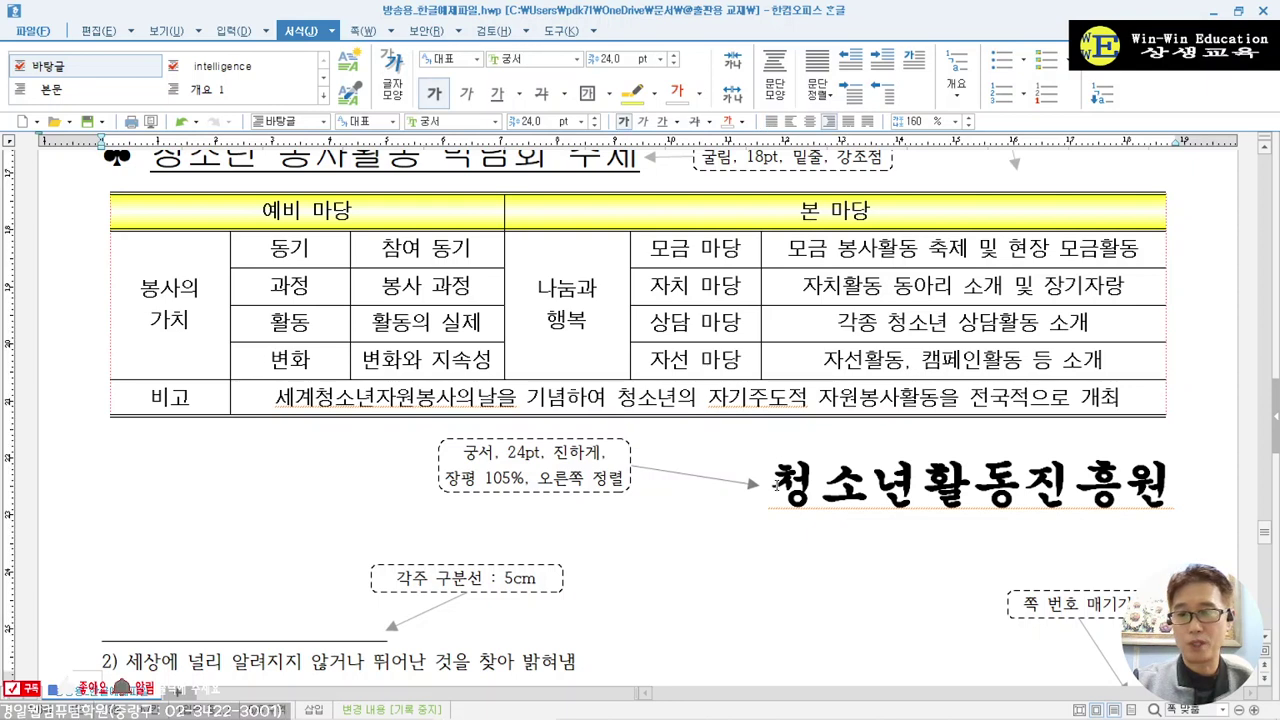
{"action": "left_click_drag", "start_coordinate": [774, 485], "coordinate": [1180, 497]}
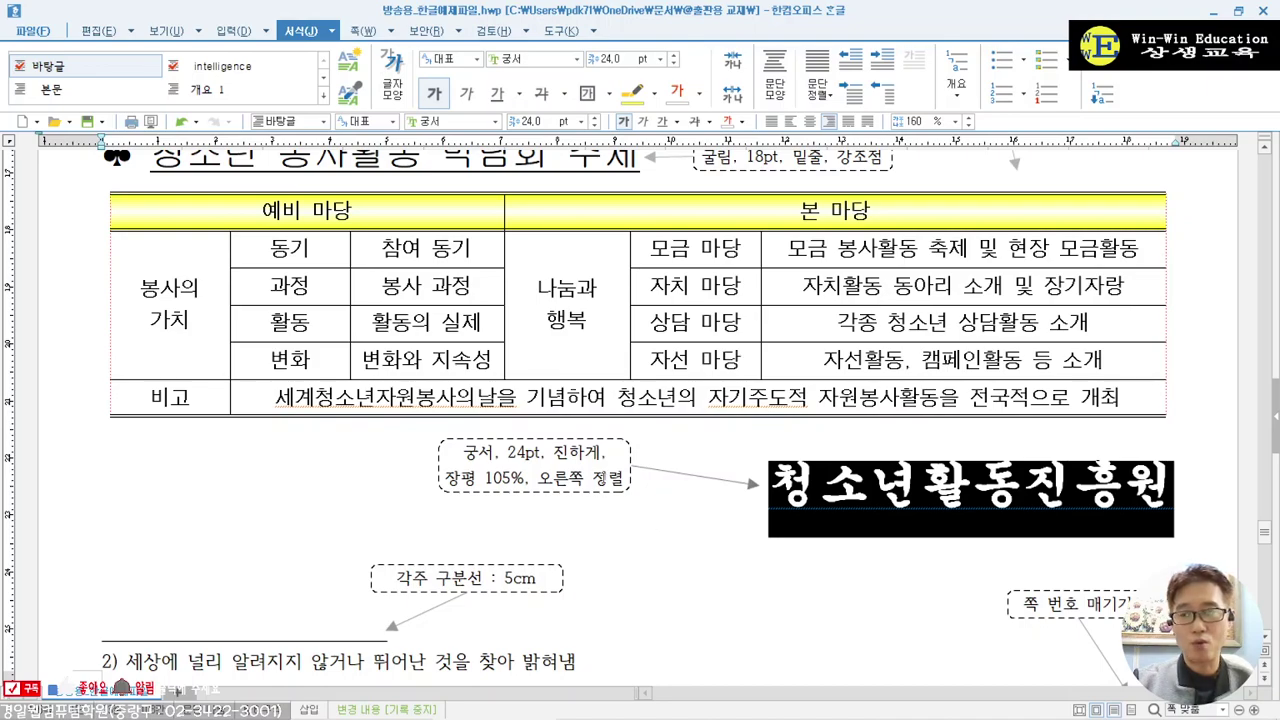
{"action": "scroll", "coordinate": [657, 536], "scroll_direction": "up", "scroll_amount": 13}
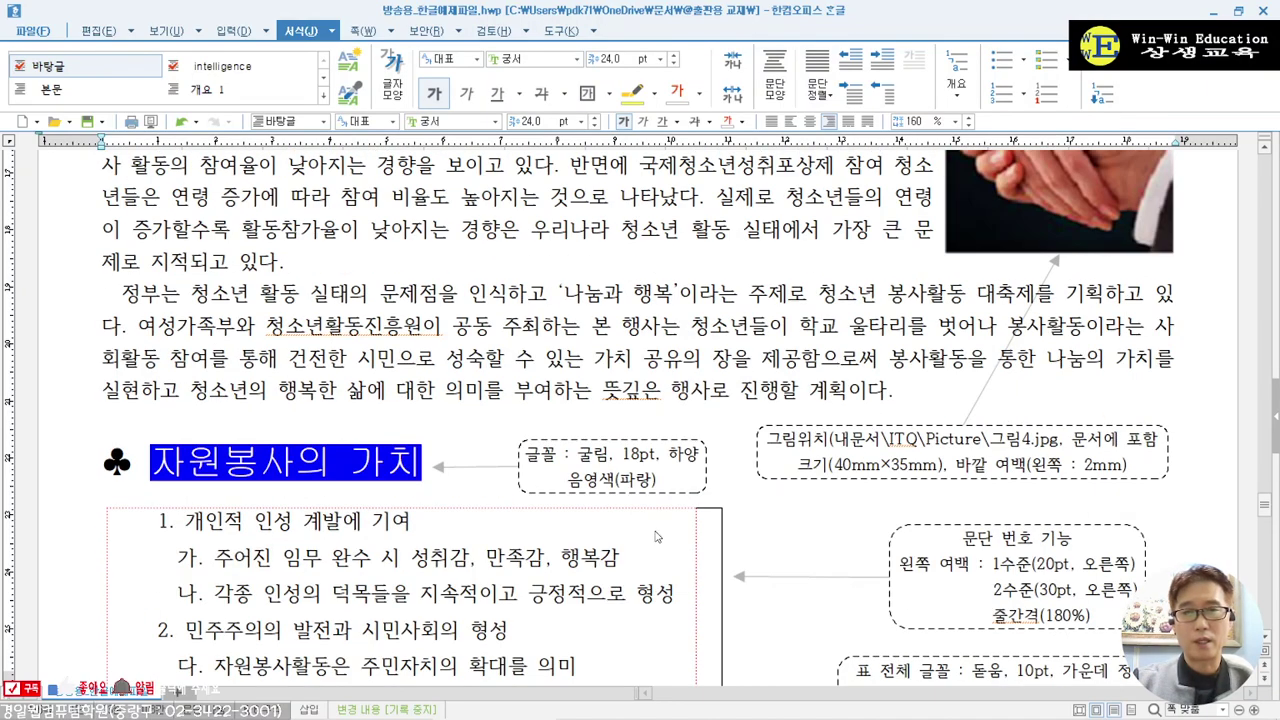
{"action": "scroll", "coordinate": [653, 528], "scroll_direction": "up", "scroll_amount": 10}
{"action": "scroll", "coordinate": [501, 483], "scroll_direction": "down", "scroll_amount": 8}
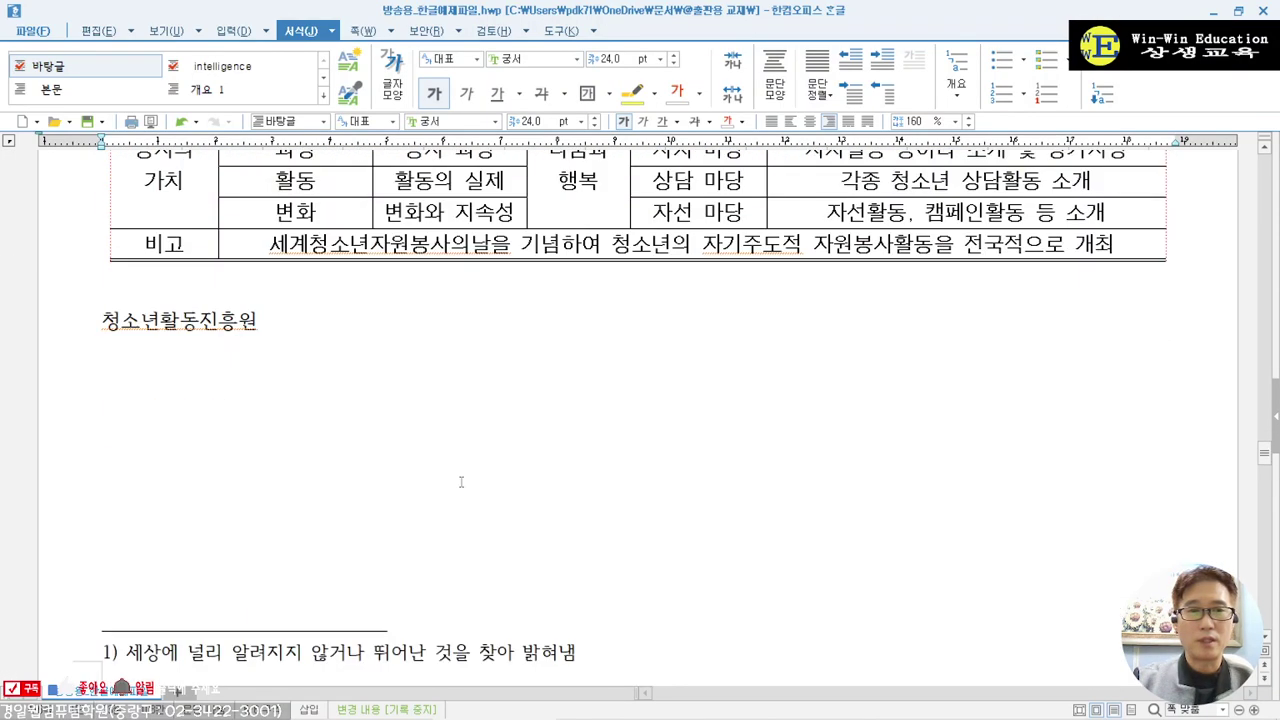
{"action": "left_click_drag", "start_coordinate": [104, 322], "coordinate": [322, 318]}
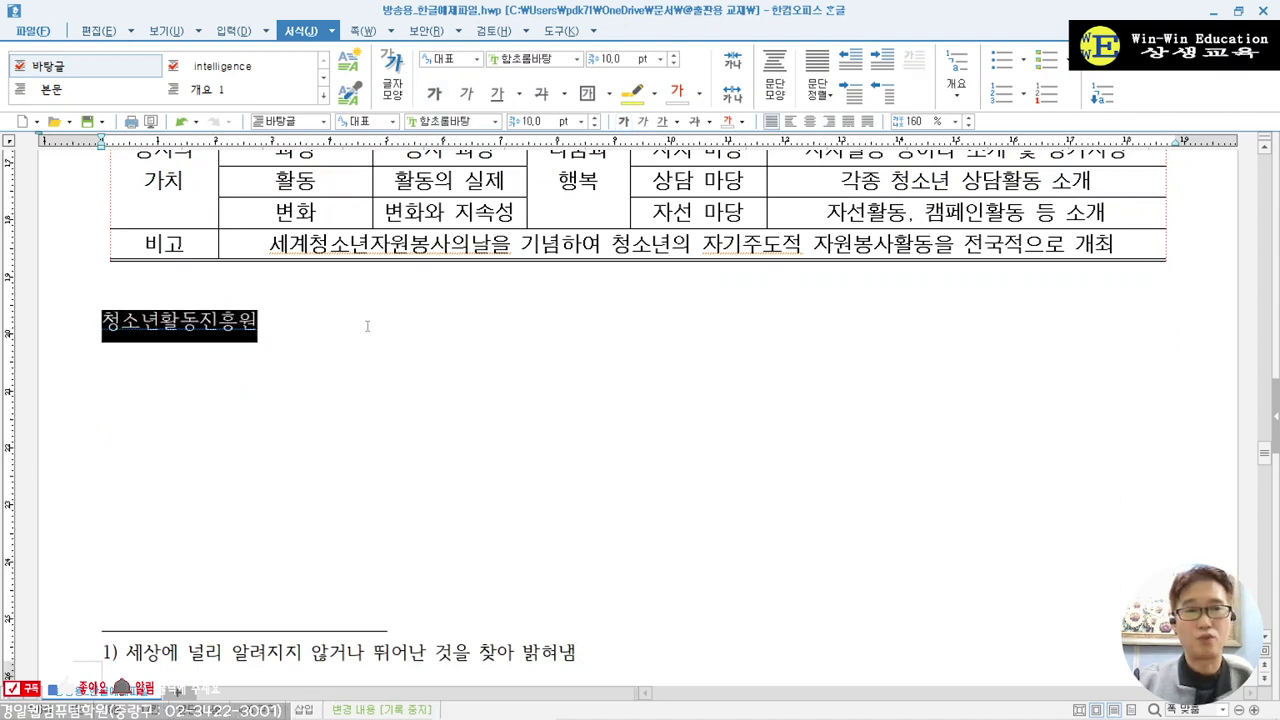
{"action": "left_click", "coordinate": [452, 122]}
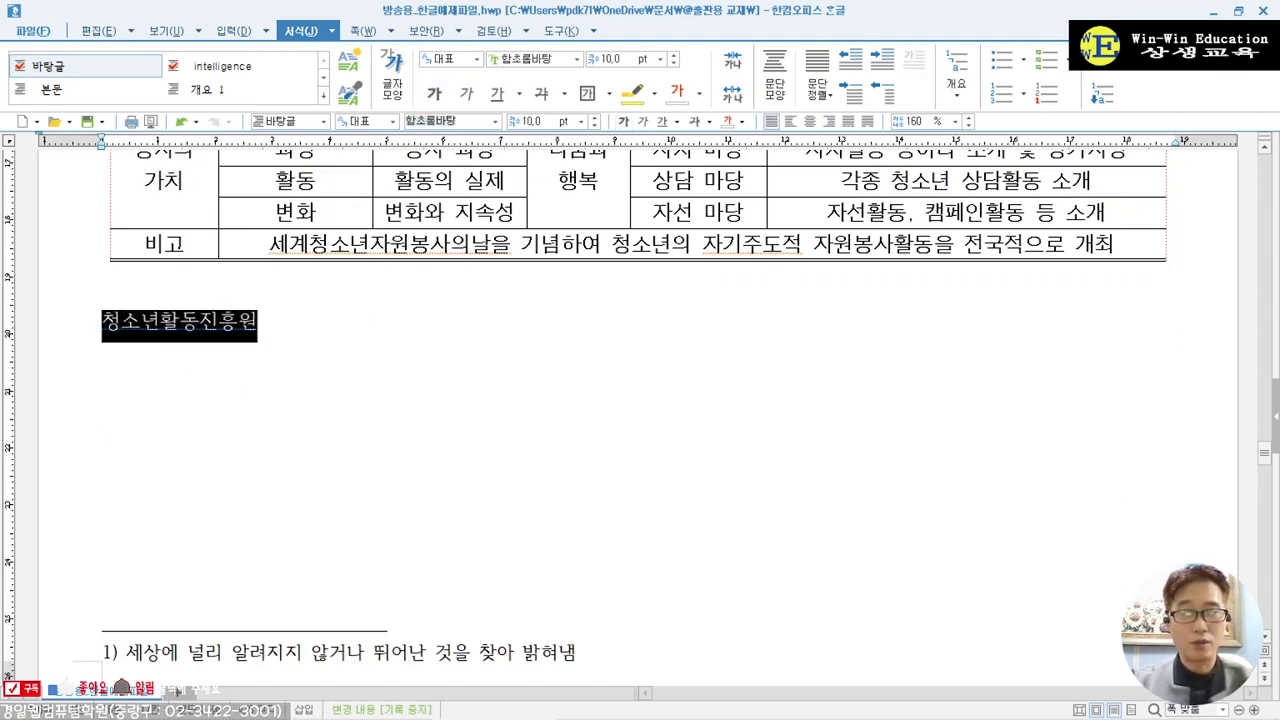
{"action": "left_click", "coordinate": [494, 121]}
{"action": "left_click", "coordinate": [453, 247]}
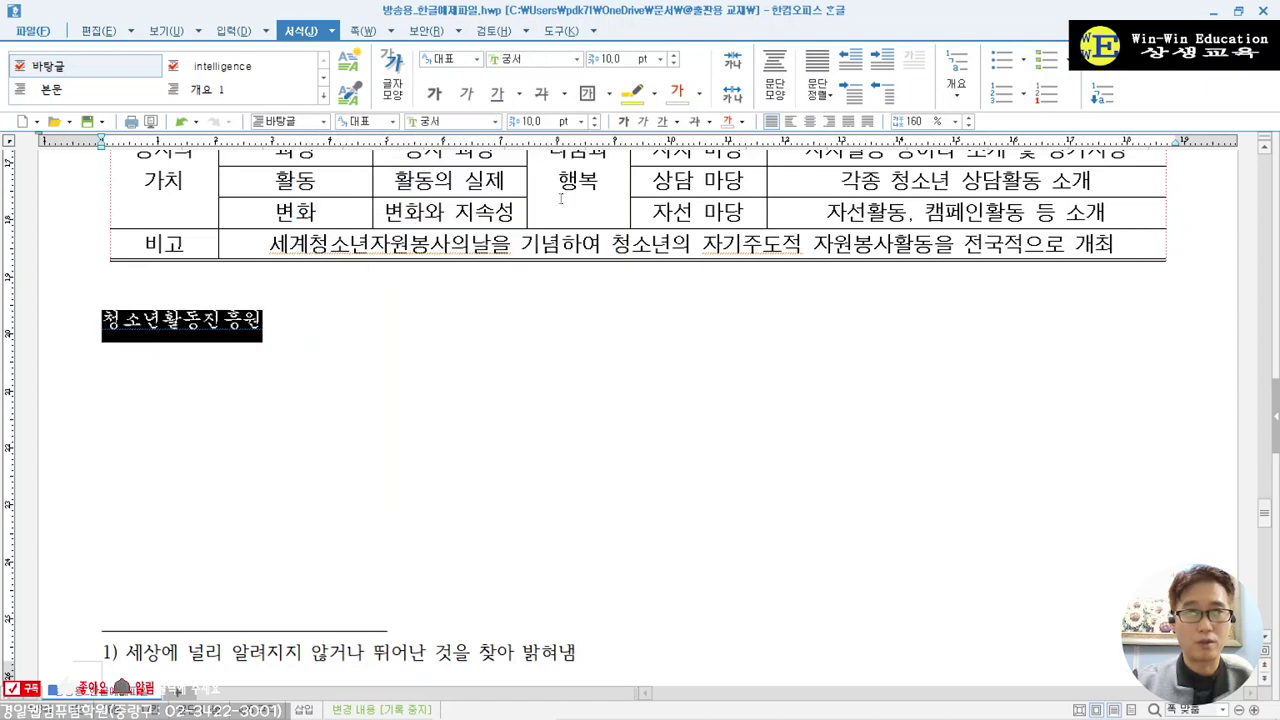
- Set the closing 청소년활동진흥원 line to 24 pt, right-aligned and bold
{"action": "left_click", "coordinate": [540, 121]}
{"action": "type", "text": "24"}
{"action": "key", "text": "Return"}
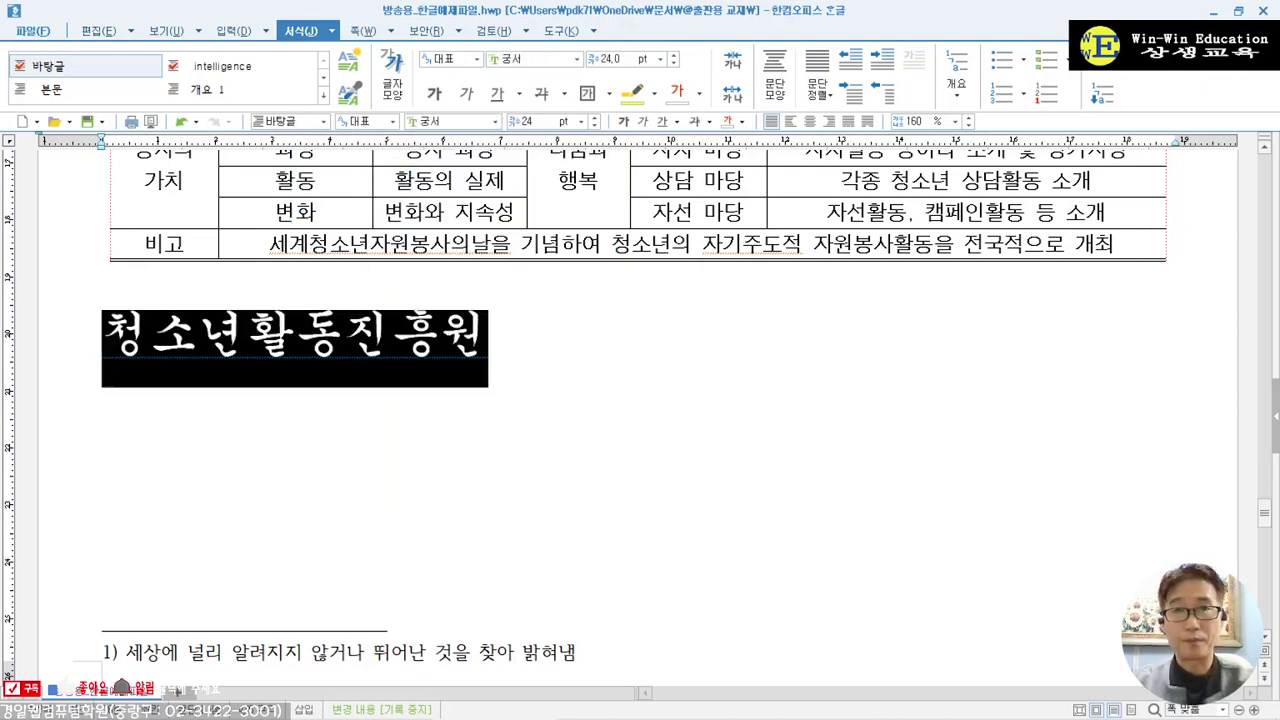
{"action": "left_click", "coordinate": [829, 121]}
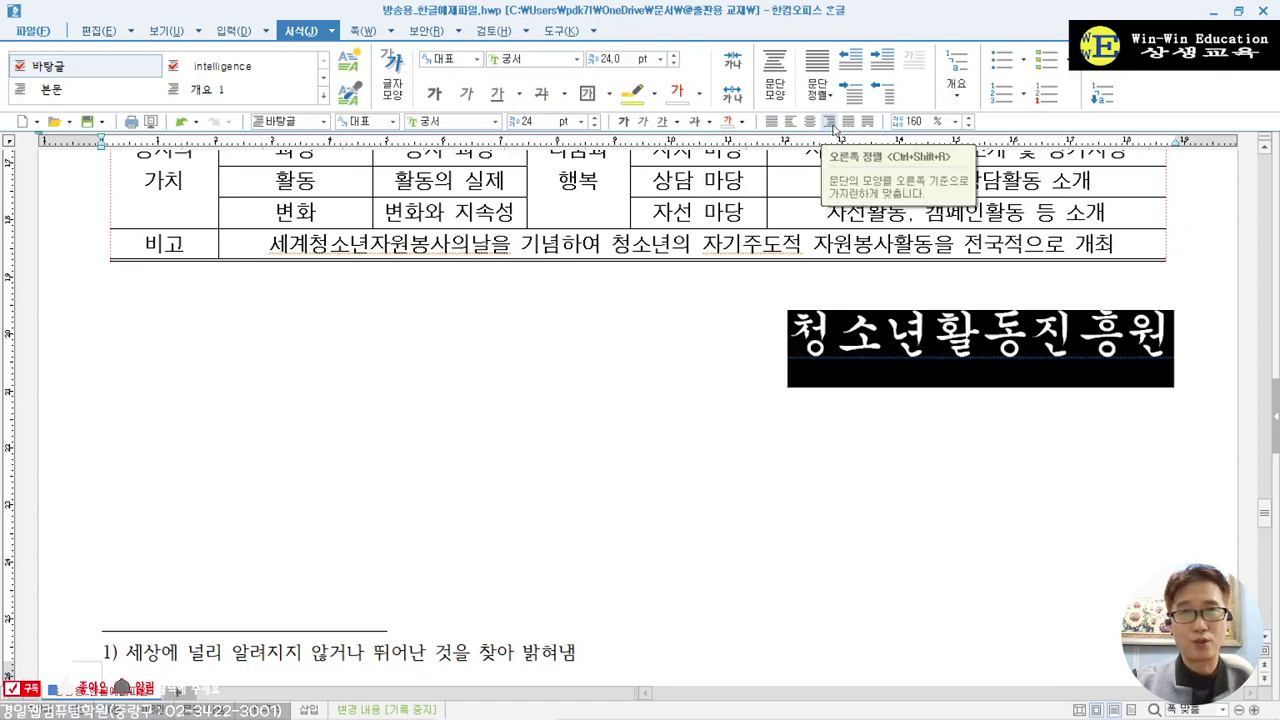
{"action": "left_click", "coordinate": [624, 121]}
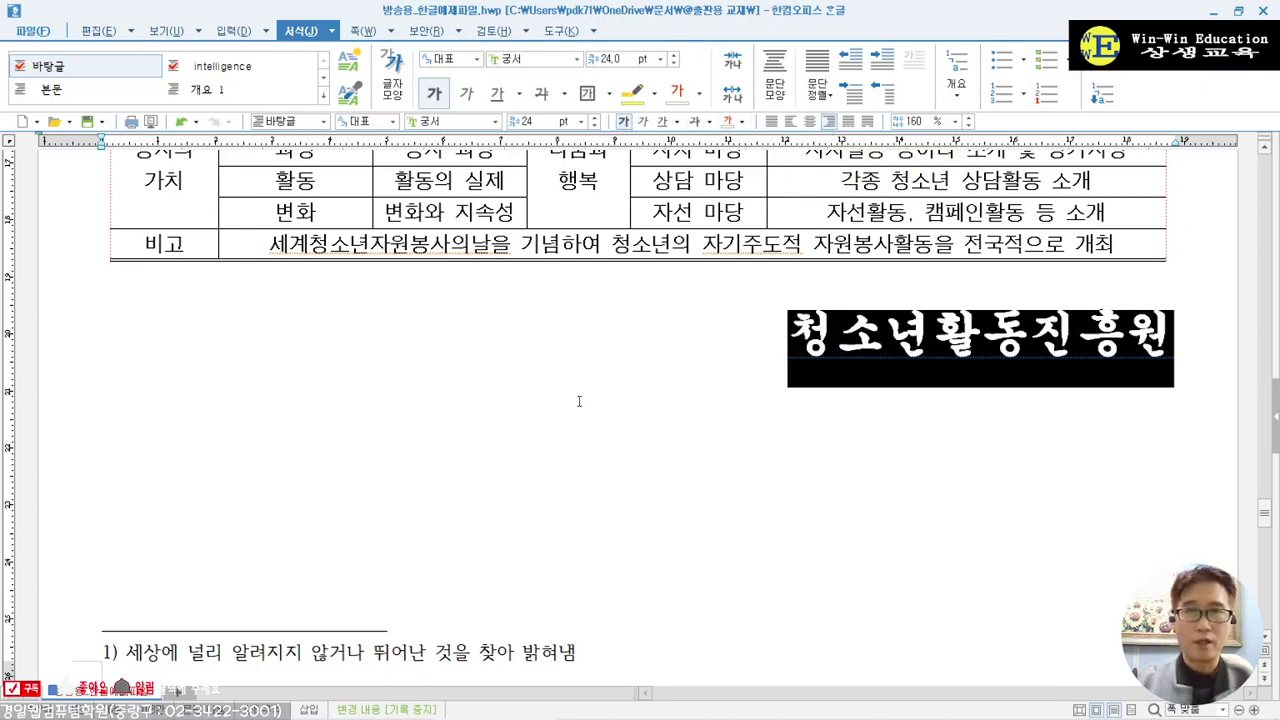
- Check the sample page's note for the 청소년활동진흥원 line and set the practice line's character width (장평) to 105%
{"action": "scroll", "coordinate": [578, 401], "scroll_direction": "down", "scroll_amount": 15}
{"action": "scroll", "coordinate": [505, 402], "scroll_direction": "down", "scroll_amount": 5}
{"action": "scroll", "coordinate": [505, 402], "scroll_direction": "up", "scroll_amount": 4}
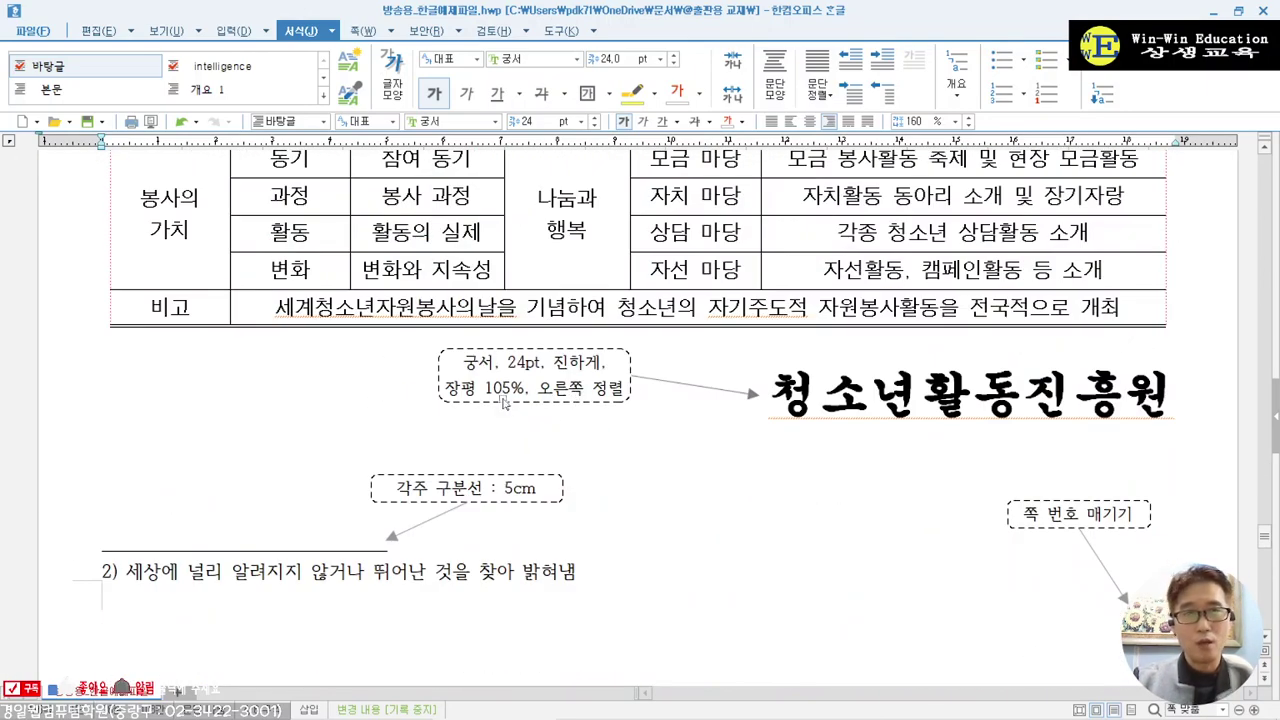
{"action": "scroll", "coordinate": [614, 430], "scroll_direction": "up", "scroll_amount": 17}
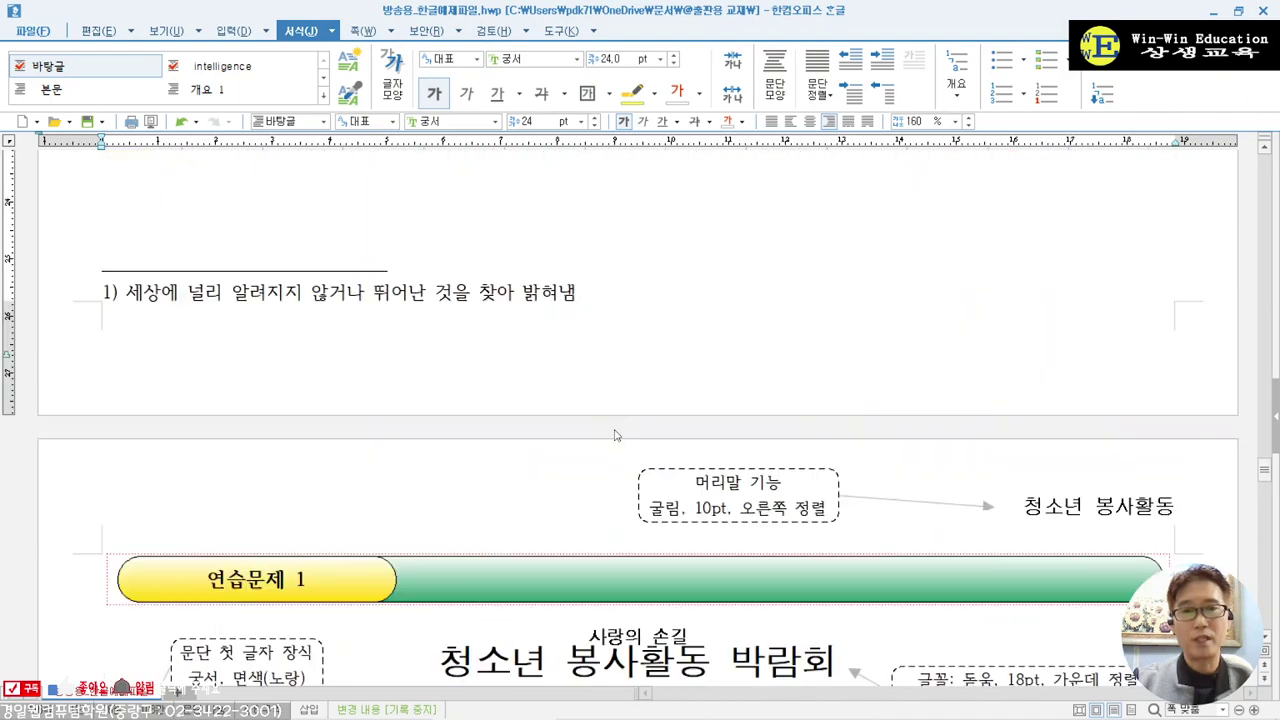
{"action": "scroll", "coordinate": [795, 449], "scroll_direction": "down", "scroll_amount": 3}
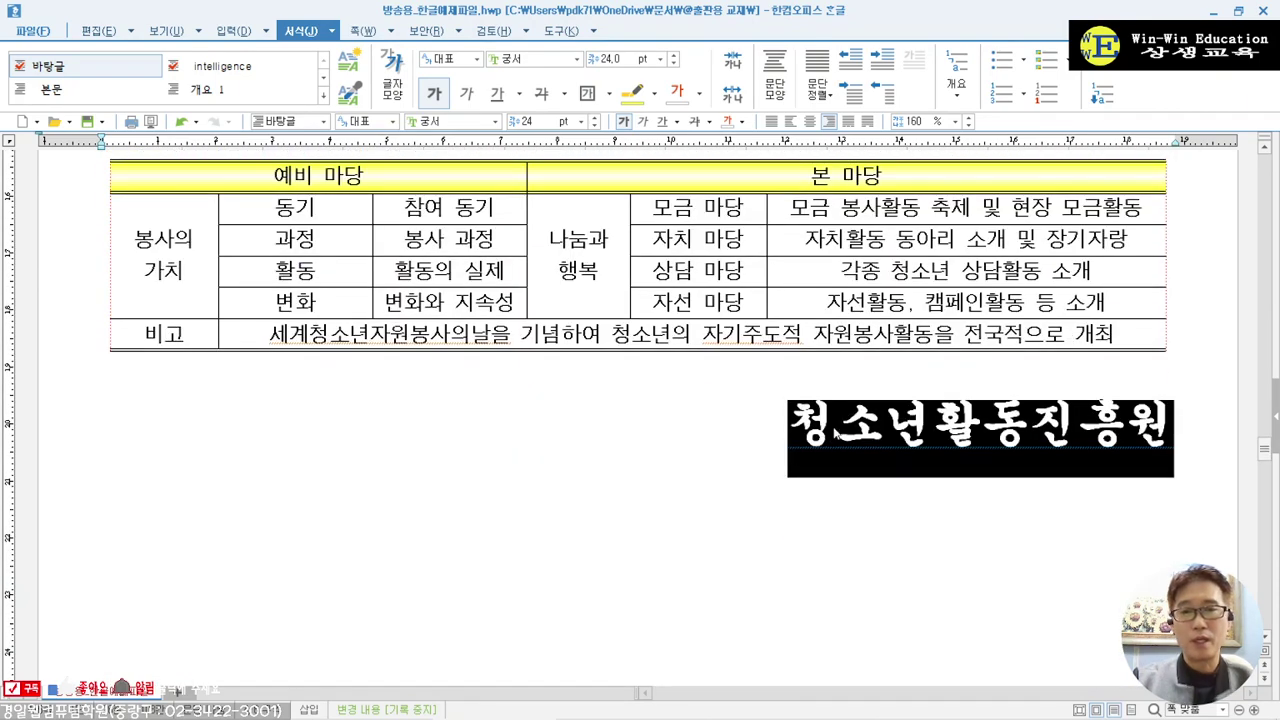
{"action": "right_click", "coordinate": [835, 432]}
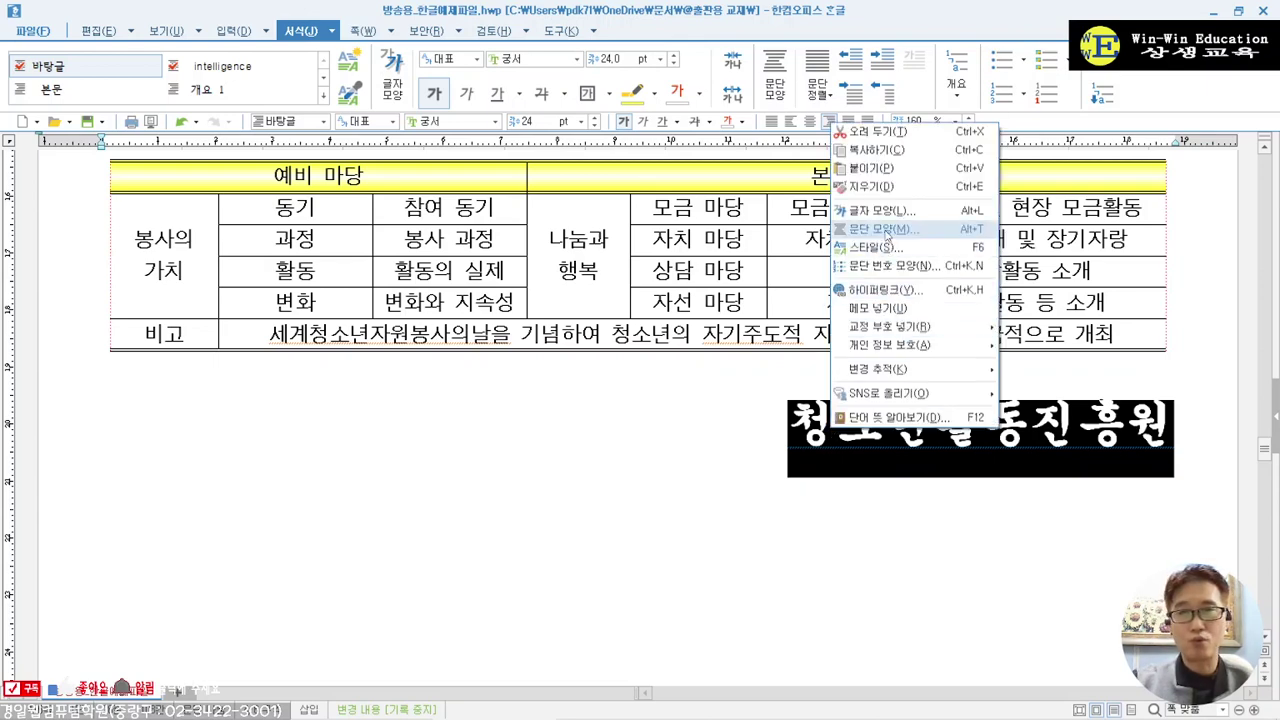
{"action": "left_click", "coordinate": [868, 208]}
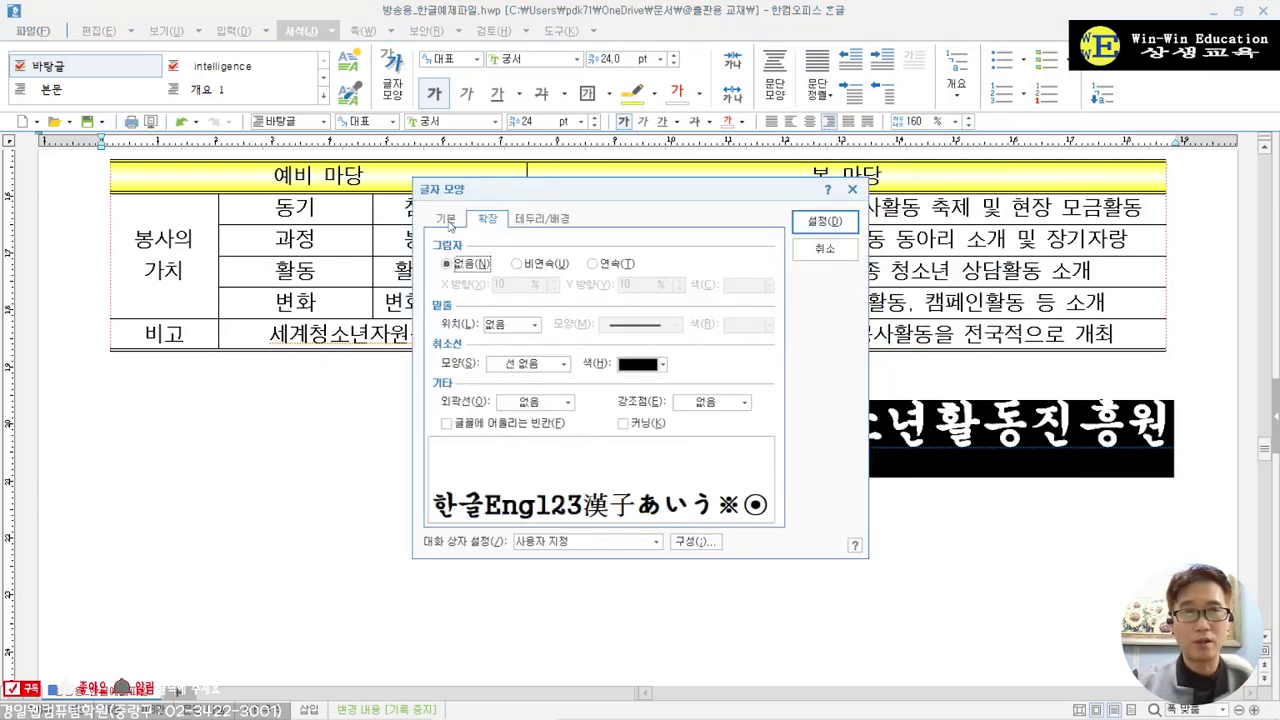
{"action": "left_click", "coordinate": [446, 219]}
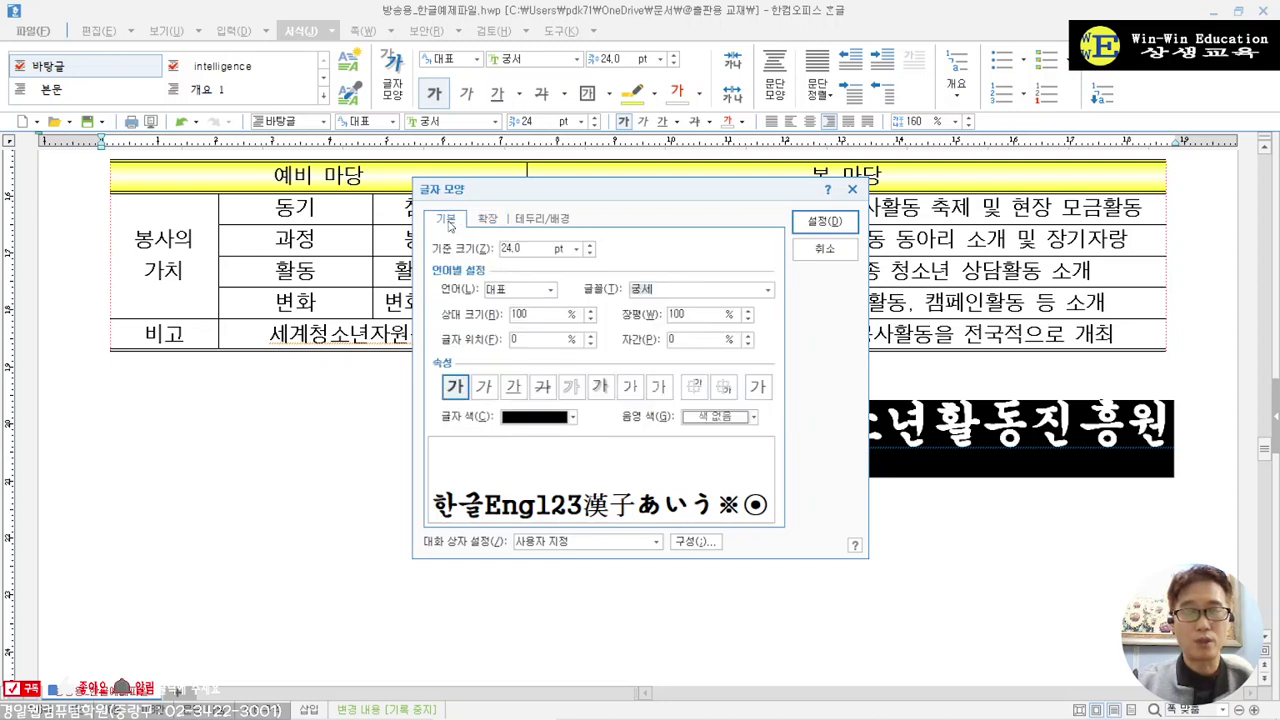
{"action": "left_click", "coordinate": [745, 316]}
{"action": "left_click", "coordinate": [745, 313]}
{"action": "left_click", "coordinate": [745, 313]}
{"action": "left_click", "coordinate": [745, 313]}
{"action": "left_click", "coordinate": [745, 313]}
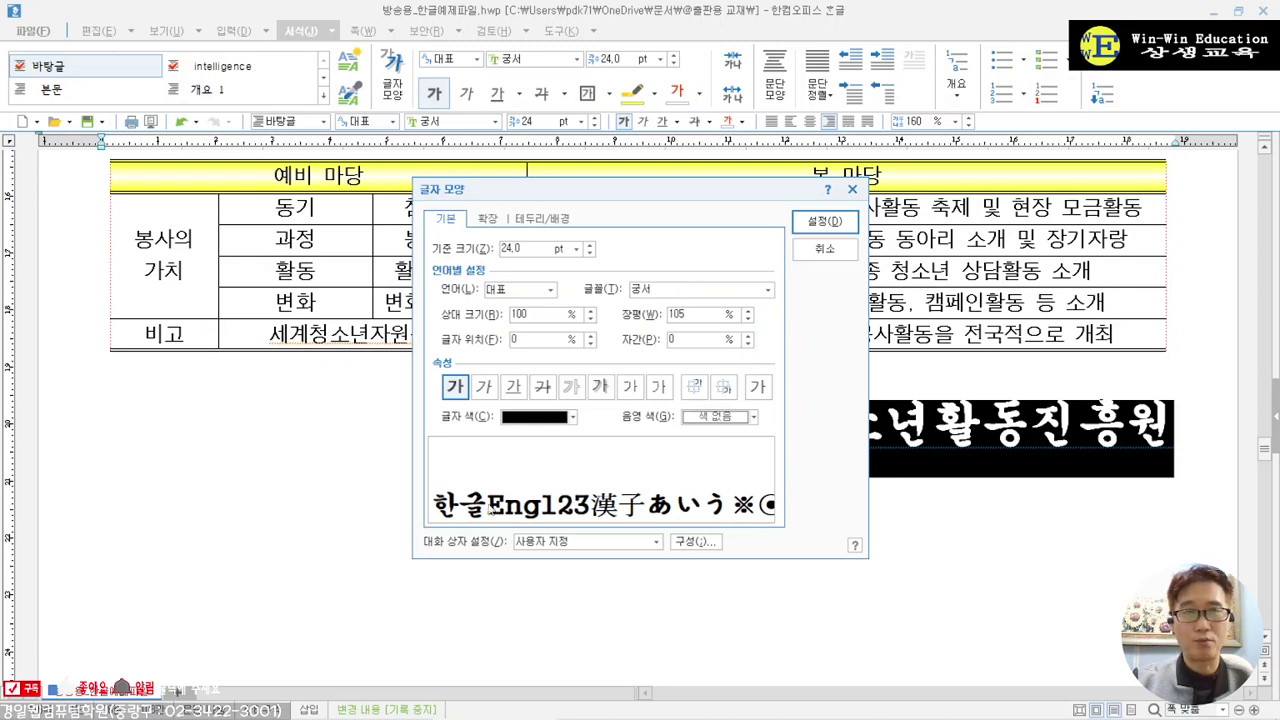
{"action": "left_click", "coordinate": [824, 222]}
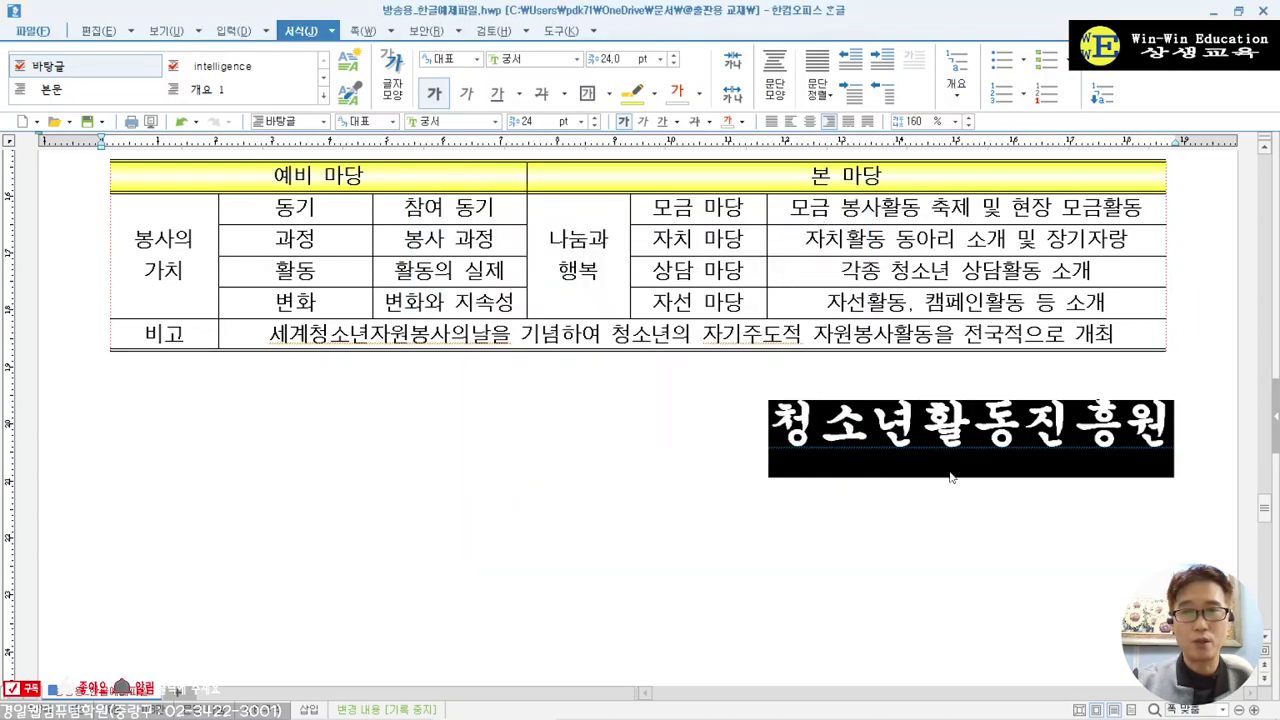
- Insert one more blank line between the practice table and the 청소년활동진흥원 line
{"action": "left_click", "coordinate": [957, 449]}
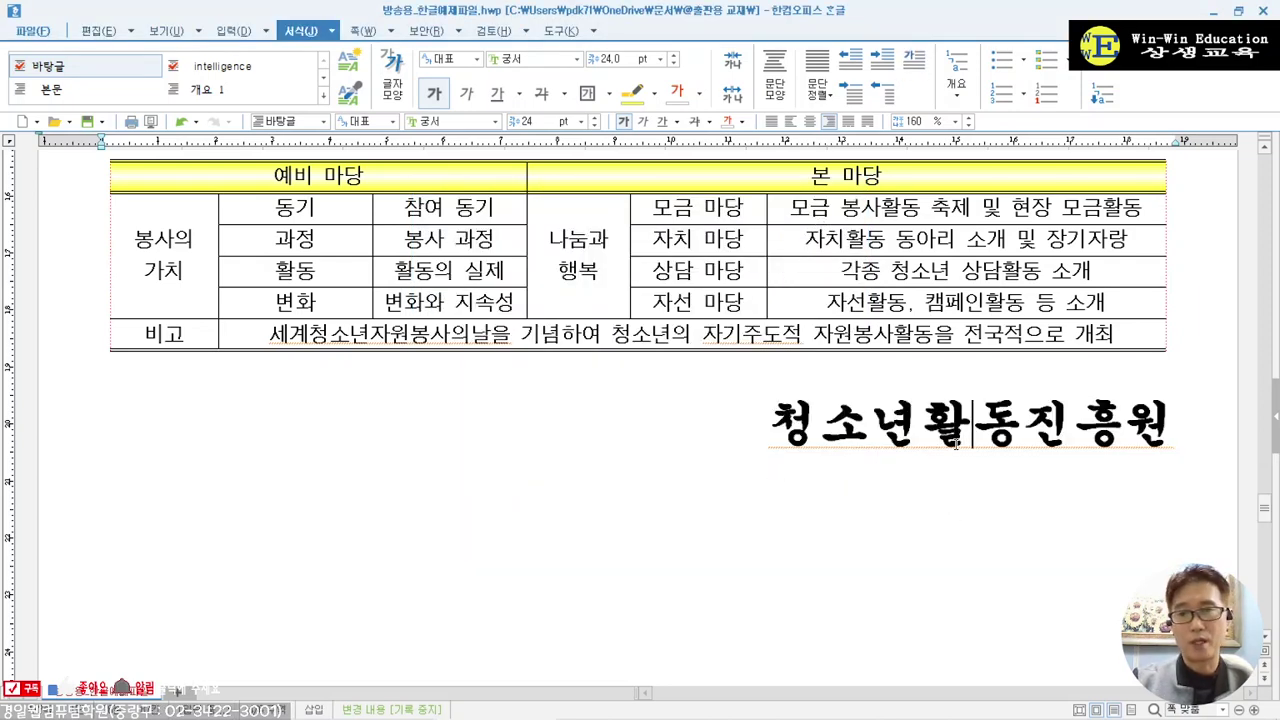
{"action": "key", "text": "Home"}
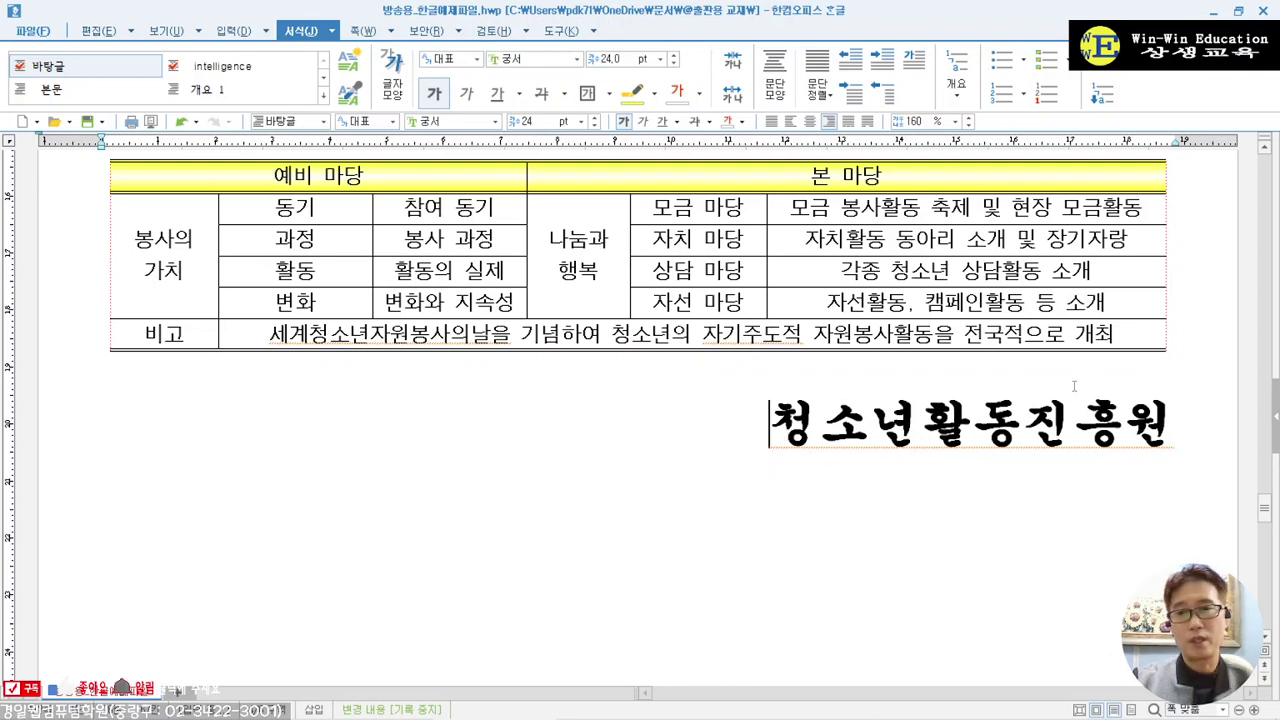
{"action": "key", "text": "Up"}
{"action": "key", "text": "Return"}
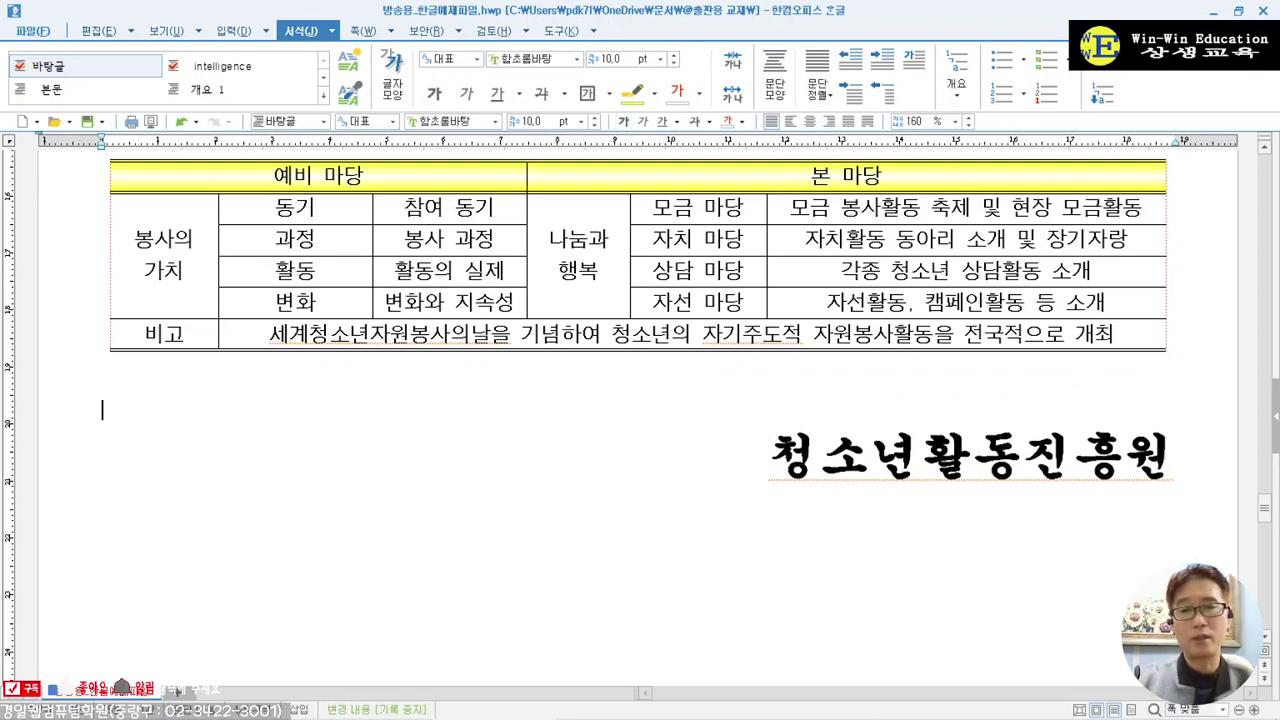
{"action": "left_click", "coordinate": [759, 473]}
{"action": "left_click", "coordinate": [770, 381]}
{"action": "left_click", "coordinate": [742, 415]}
{"action": "left_click", "coordinate": [731, 483]}
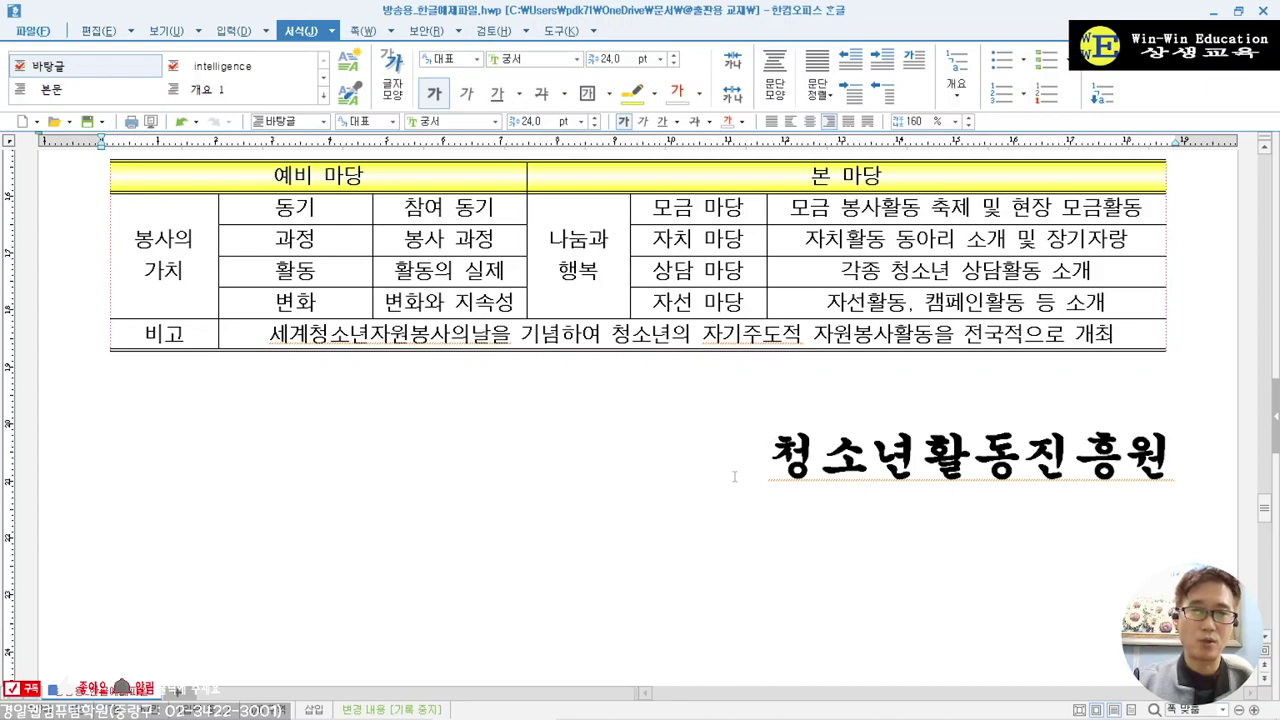
- Add page numbering at the bottom right of the page in the A,B,C format with surrounding dashes
{"action": "scroll", "coordinate": [732, 480], "scroll_direction": "down", "scroll_amount": 10}
{"action": "scroll", "coordinate": [737, 478], "scroll_direction": "down", "scroll_amount": 15}
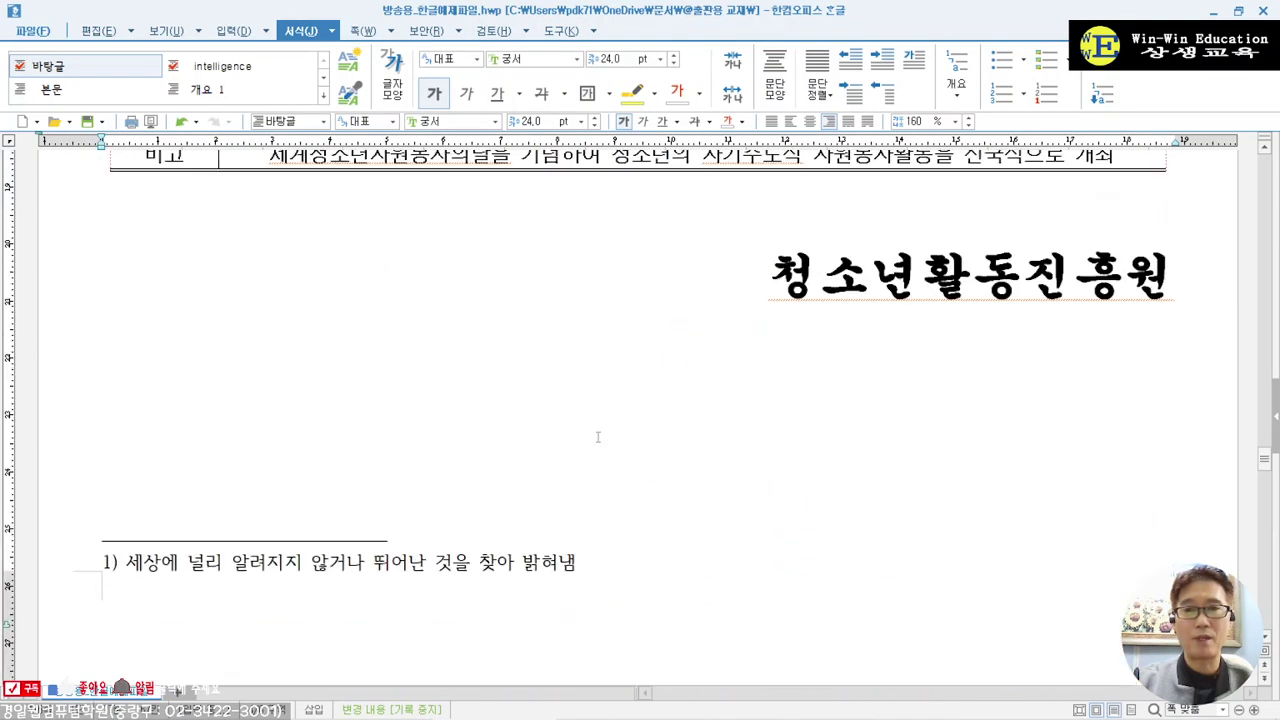
{"action": "scroll", "coordinate": [597, 434], "scroll_direction": "up", "scroll_amount": 2}
{"action": "left_click", "coordinate": [758, 372]}
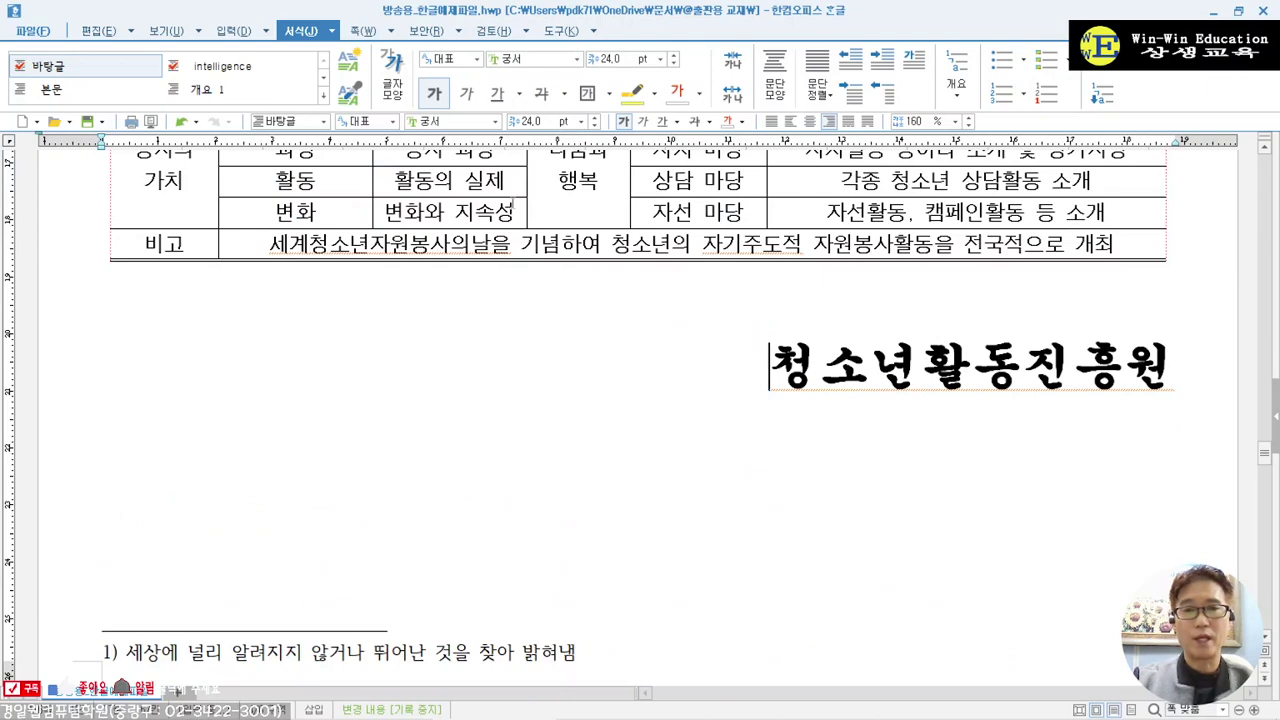
{"action": "left_click", "coordinate": [394, 32]}
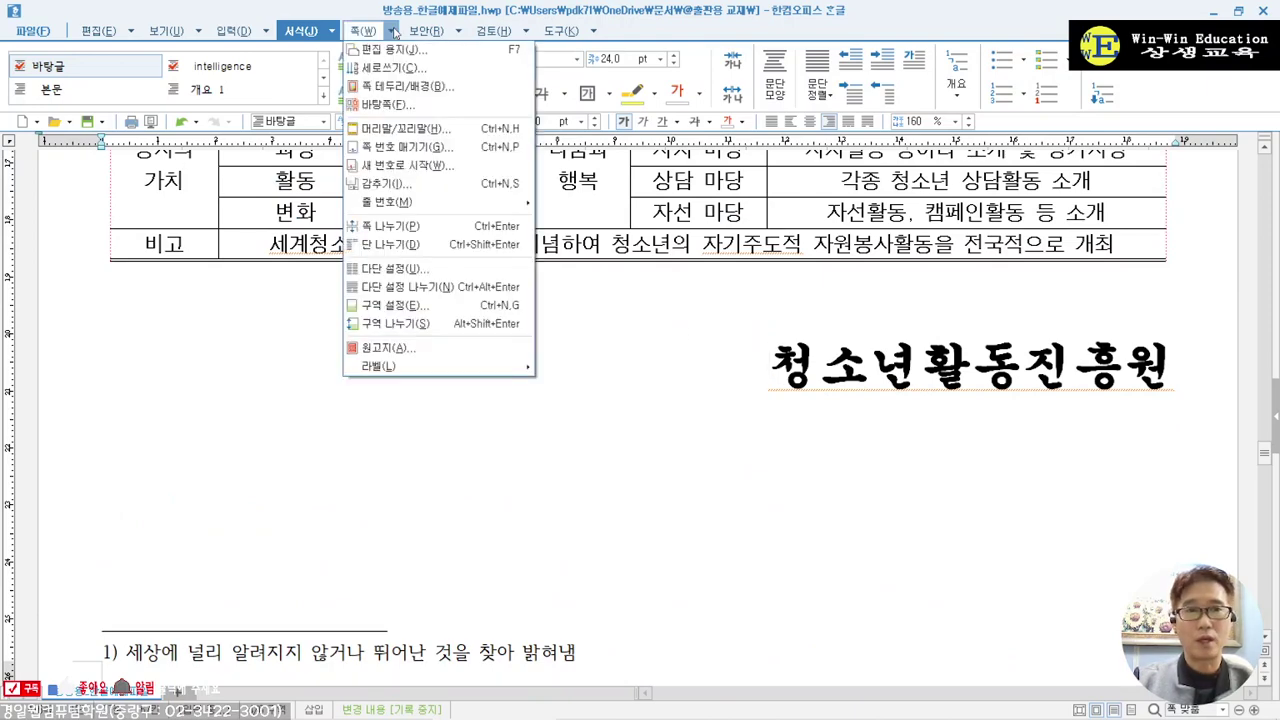
{"action": "left_click", "coordinate": [402, 146]}
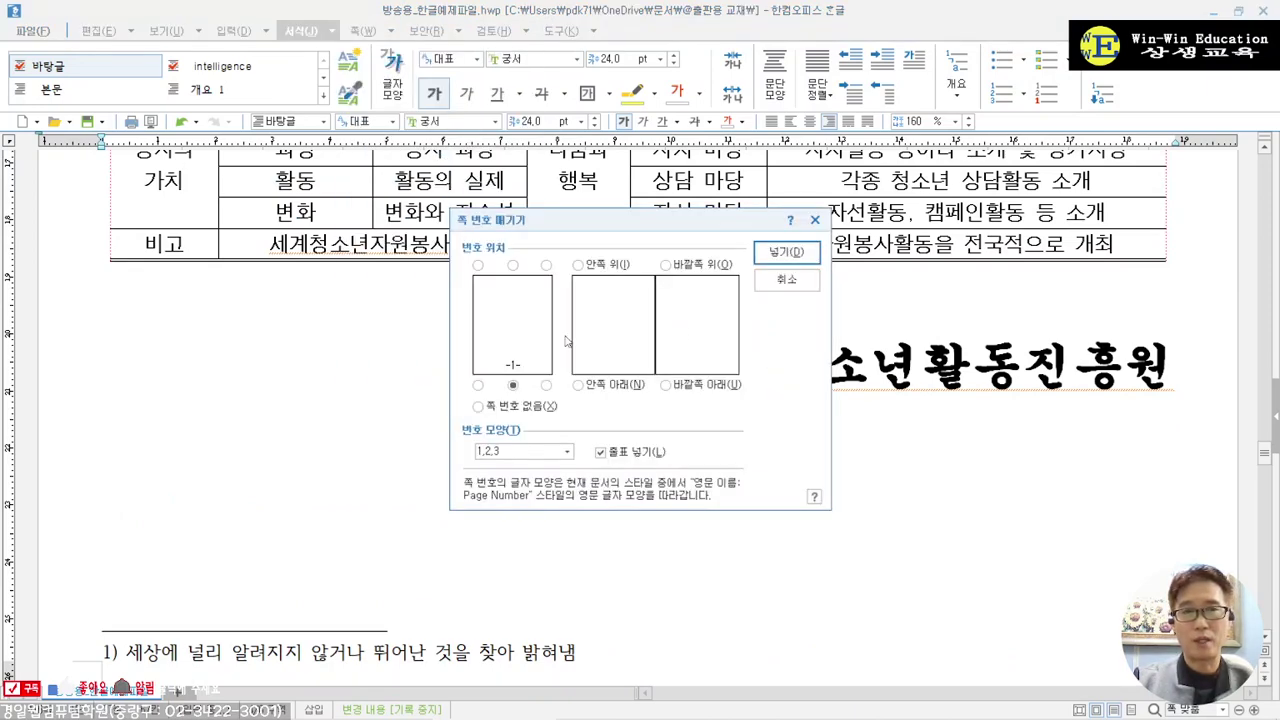
{"action": "left_click", "coordinate": [546, 385]}
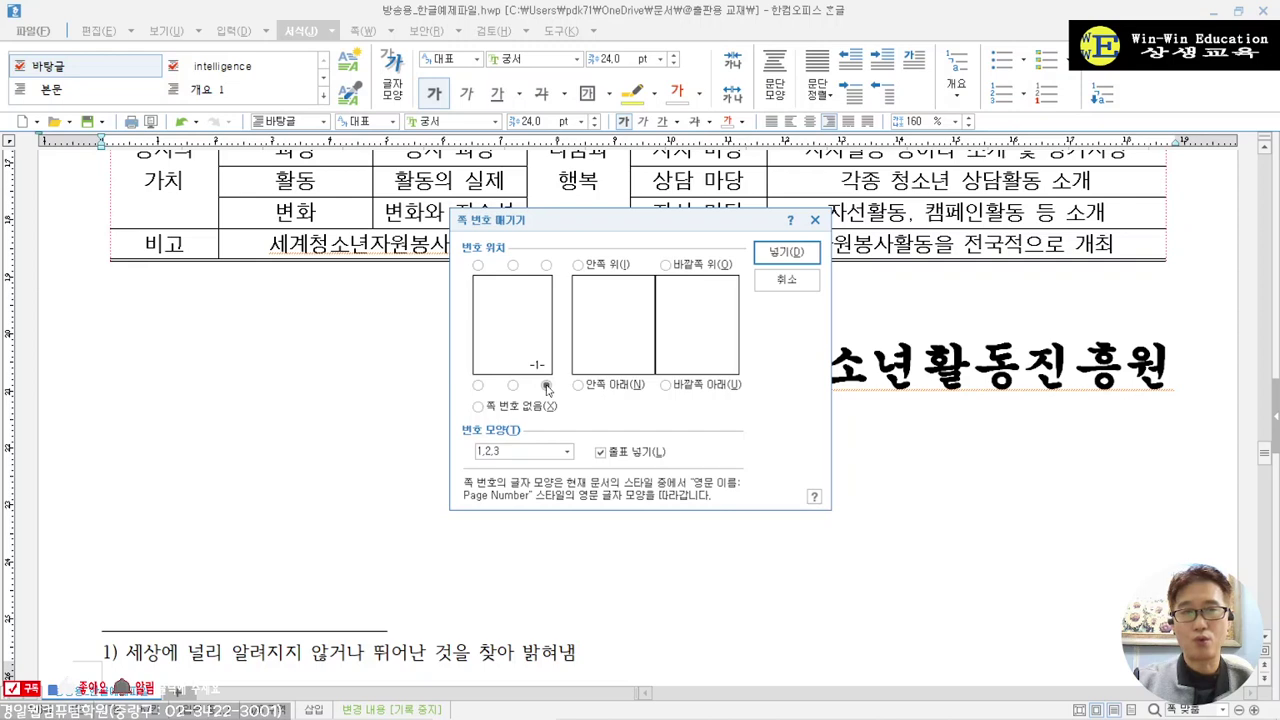
{"action": "left_click", "coordinate": [546, 452]}
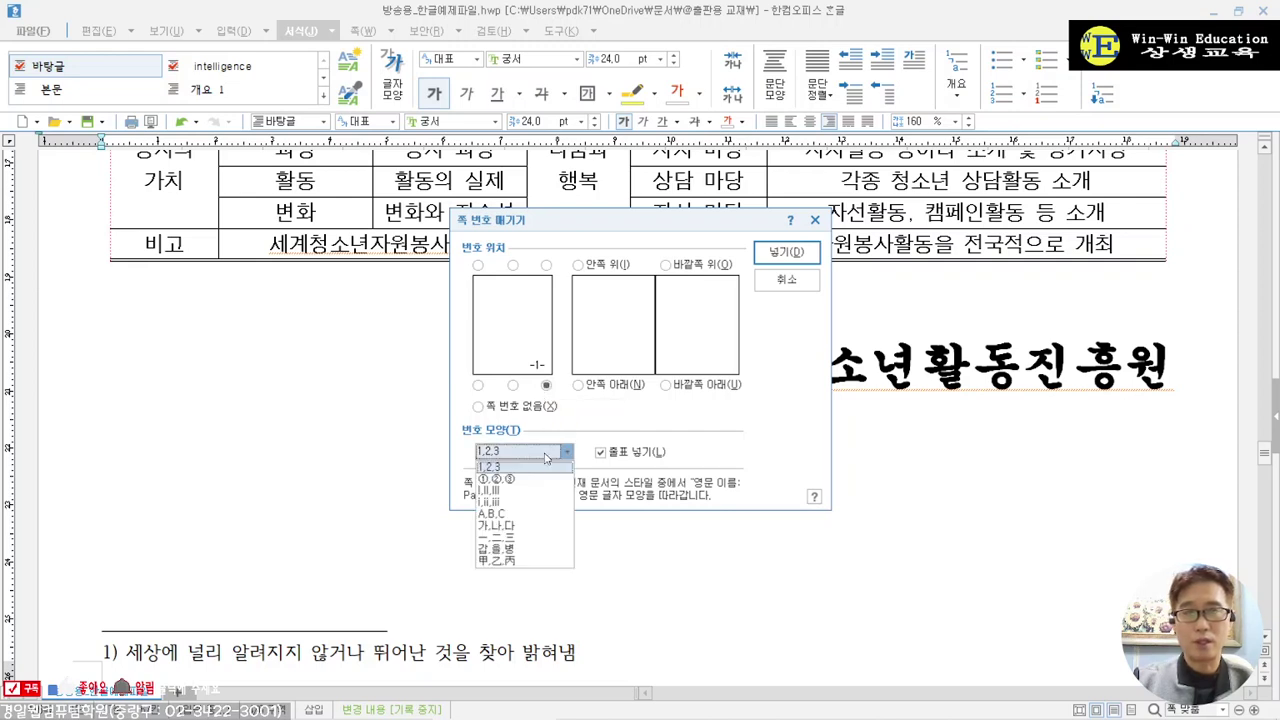
{"action": "left_click", "coordinate": [522, 513]}
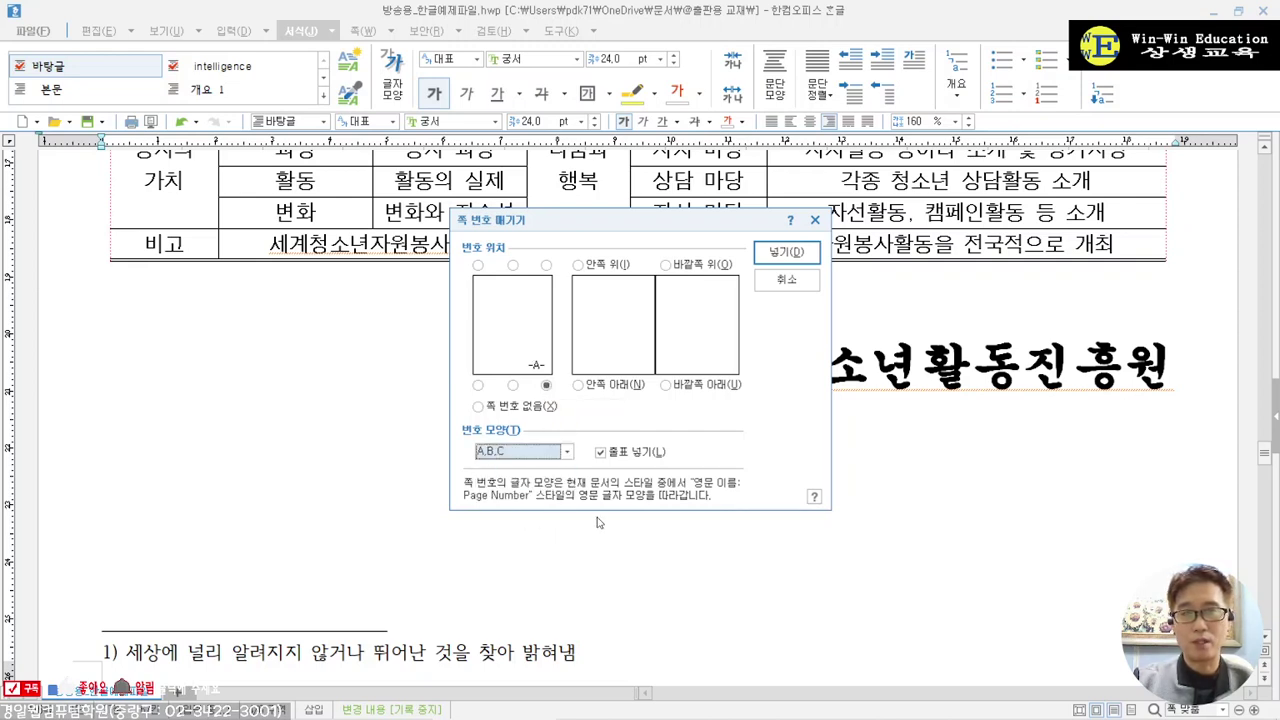
{"action": "left_click", "coordinate": [786, 251]}
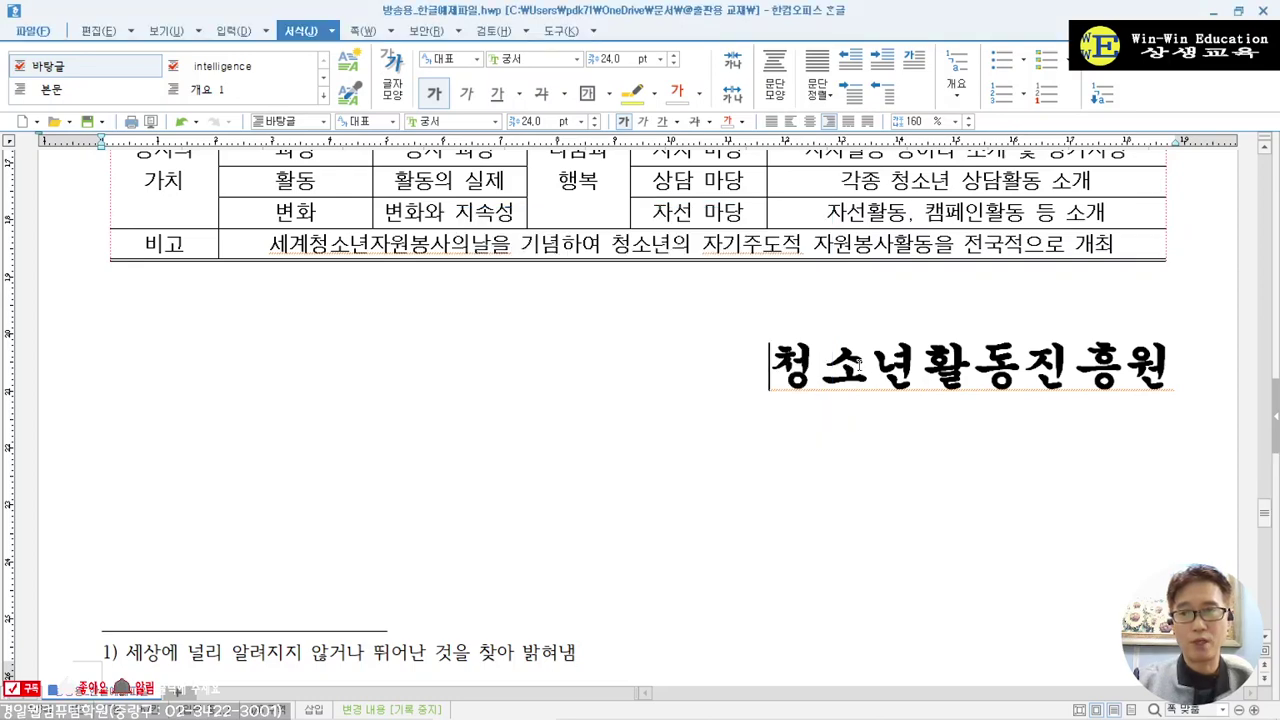
- Check the page number on the practice page and restart its page numbering (쪽 번호) from 4
{"action": "scroll", "coordinate": [858, 365], "scroll_direction": "down", "scroll_amount": 3}
{"action": "scroll", "coordinate": [858, 365], "scroll_direction": "up", "scroll_amount": 1}
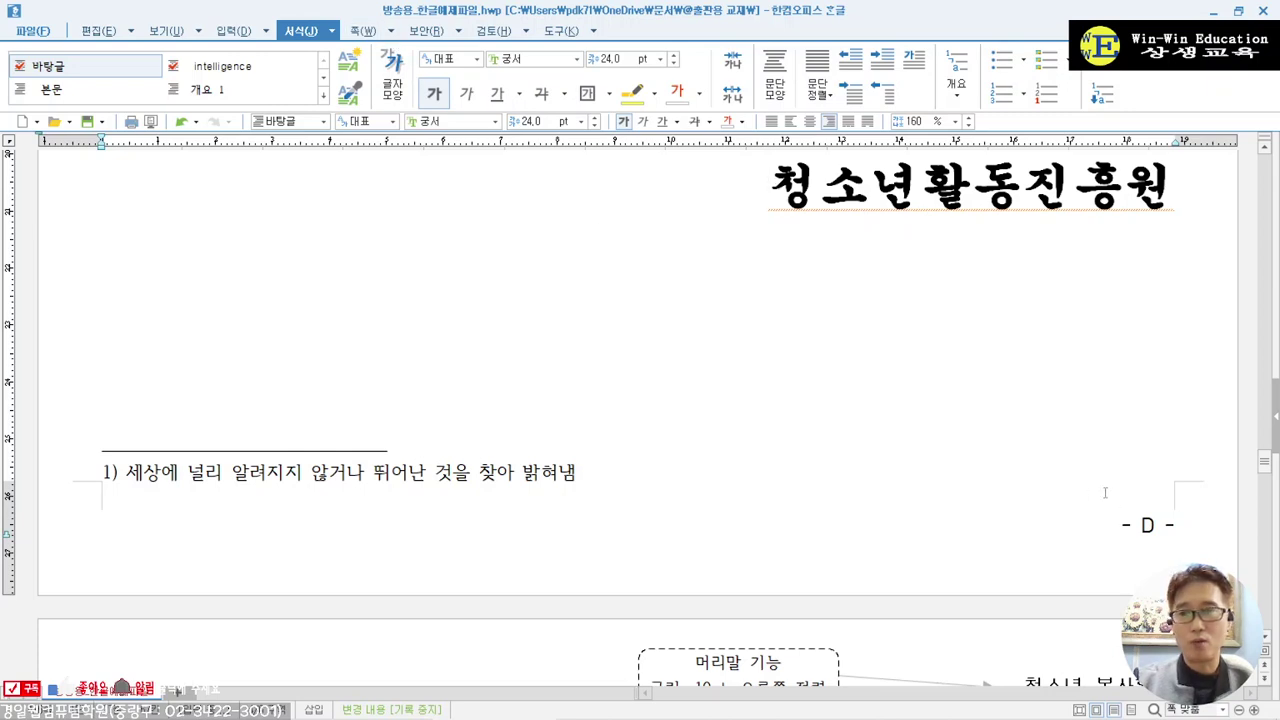
{"action": "left_click", "coordinate": [391, 35]}
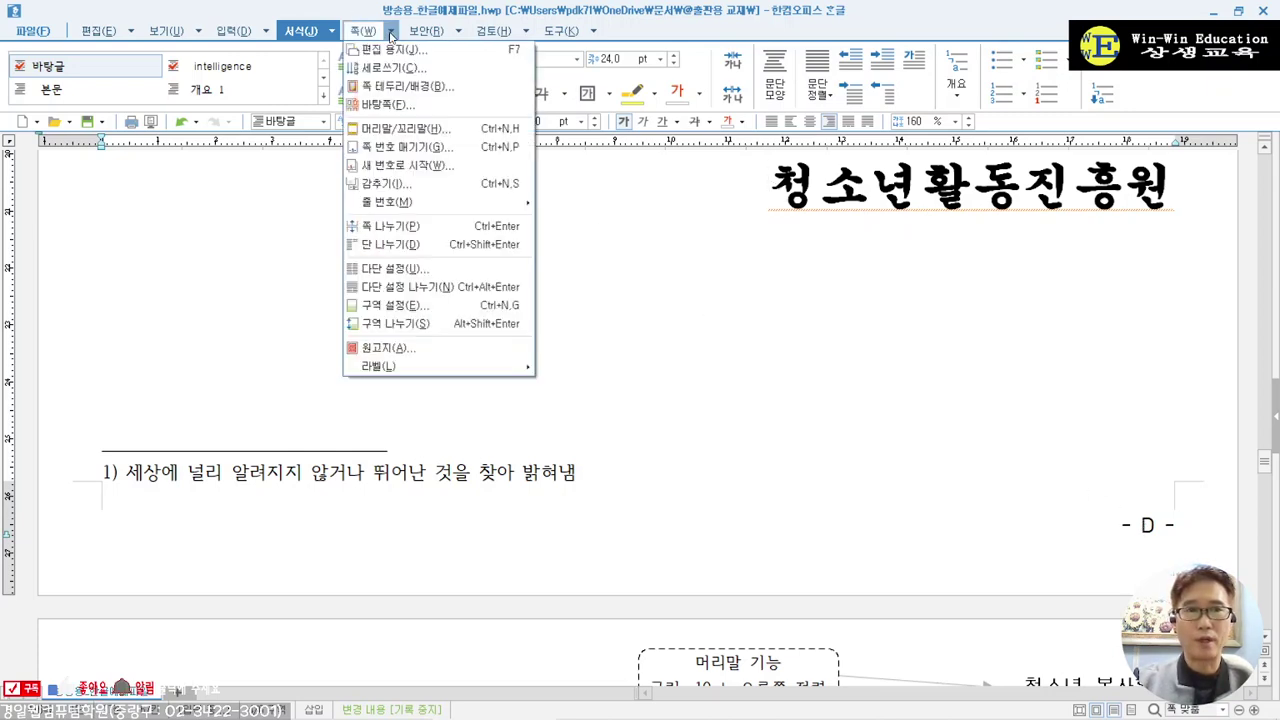
{"action": "left_click", "coordinate": [434, 185]}
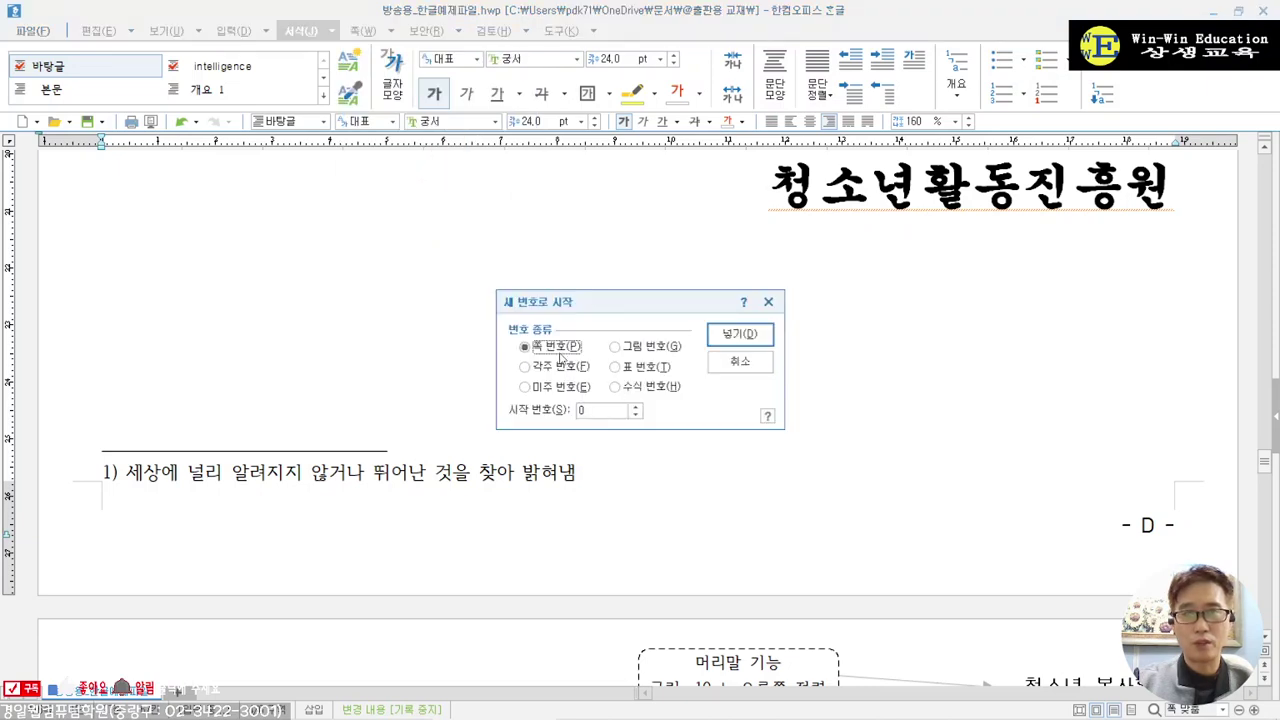
{"action": "left_click_drag", "start_coordinate": [598, 411], "coordinate": [536, 401]}
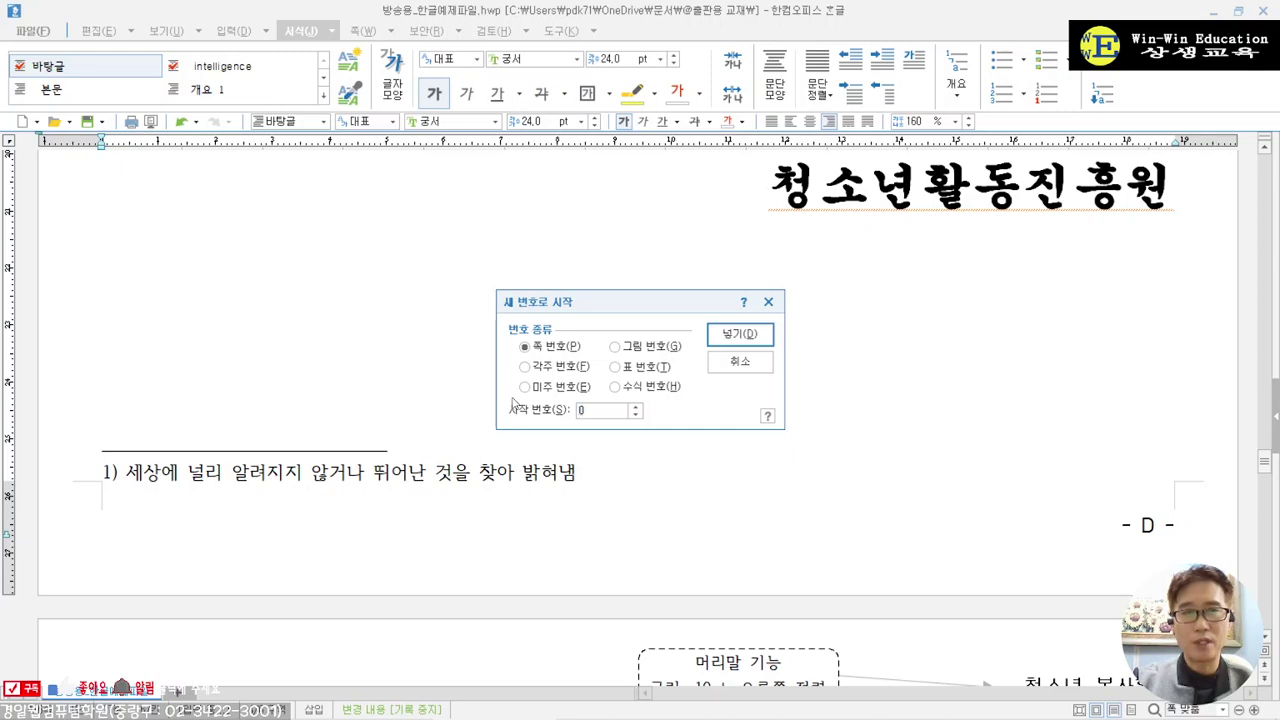
{"action": "type", "text": "4"}
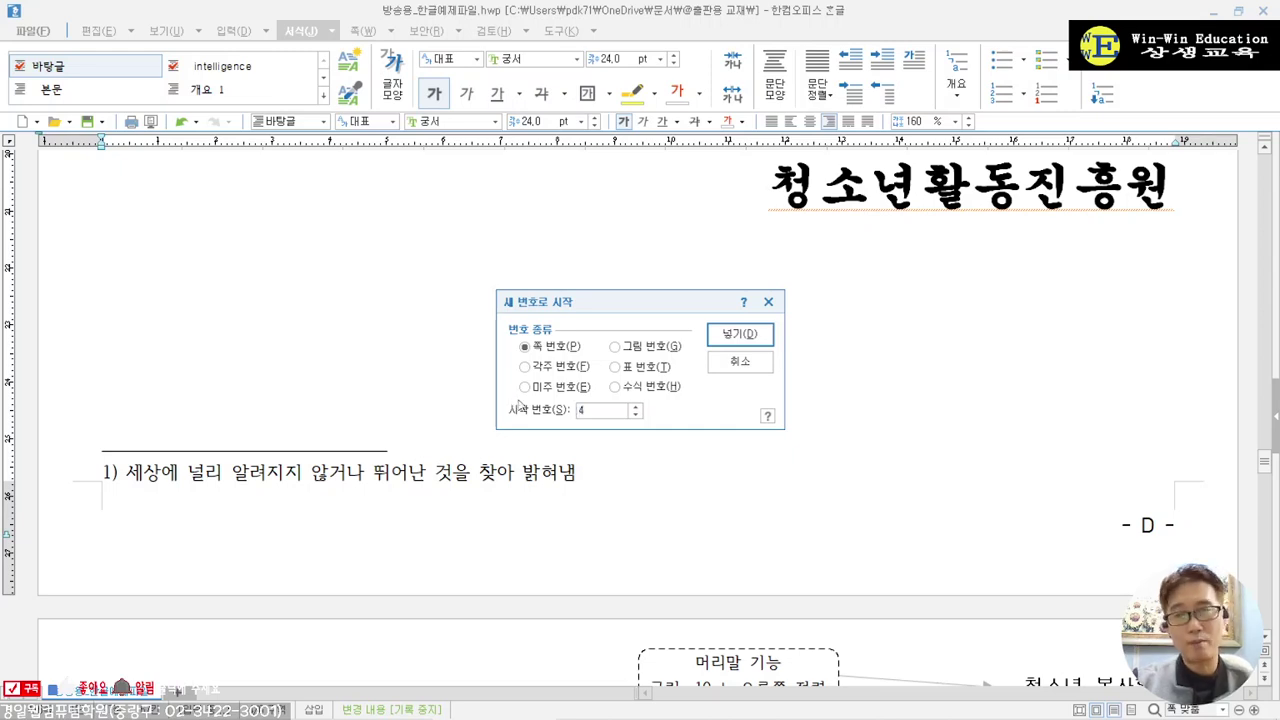
{"action": "left_click", "coordinate": [741, 335]}
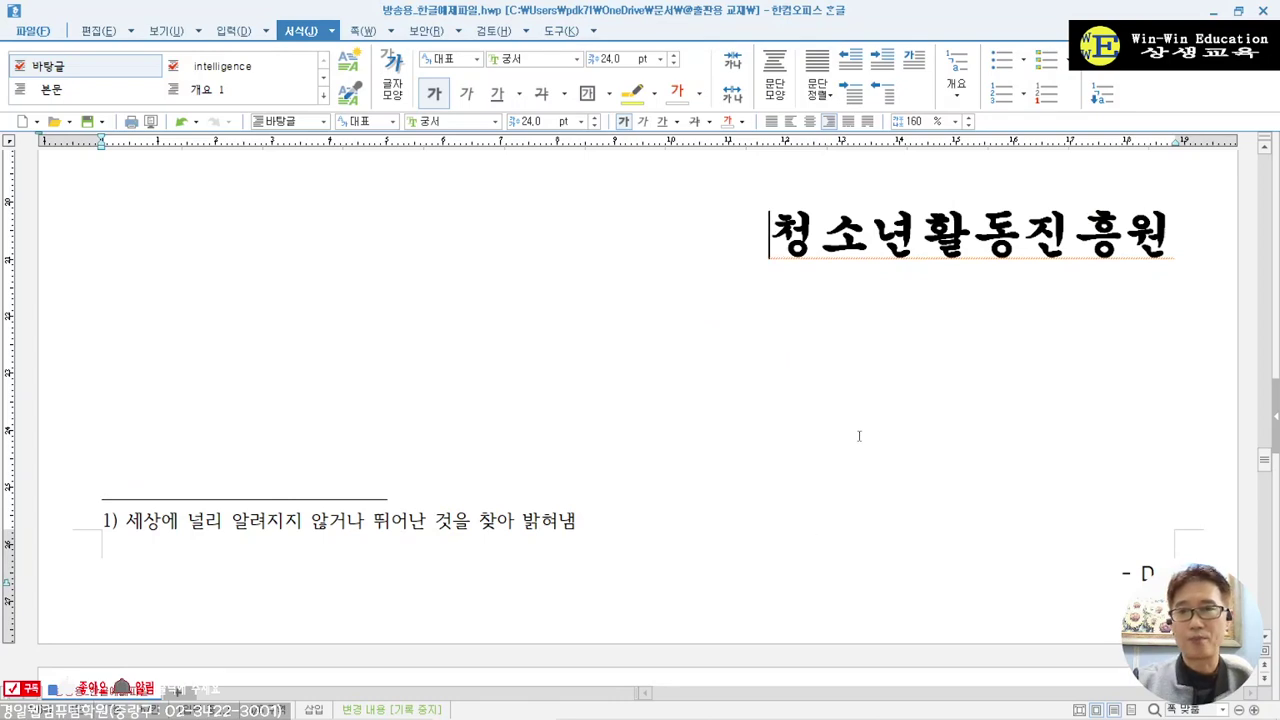
- Review the finished practice page as a whole page, then return to the page-width view
{"action": "scroll", "coordinate": [858, 436], "scroll_direction": "up", "scroll_amount": 10}
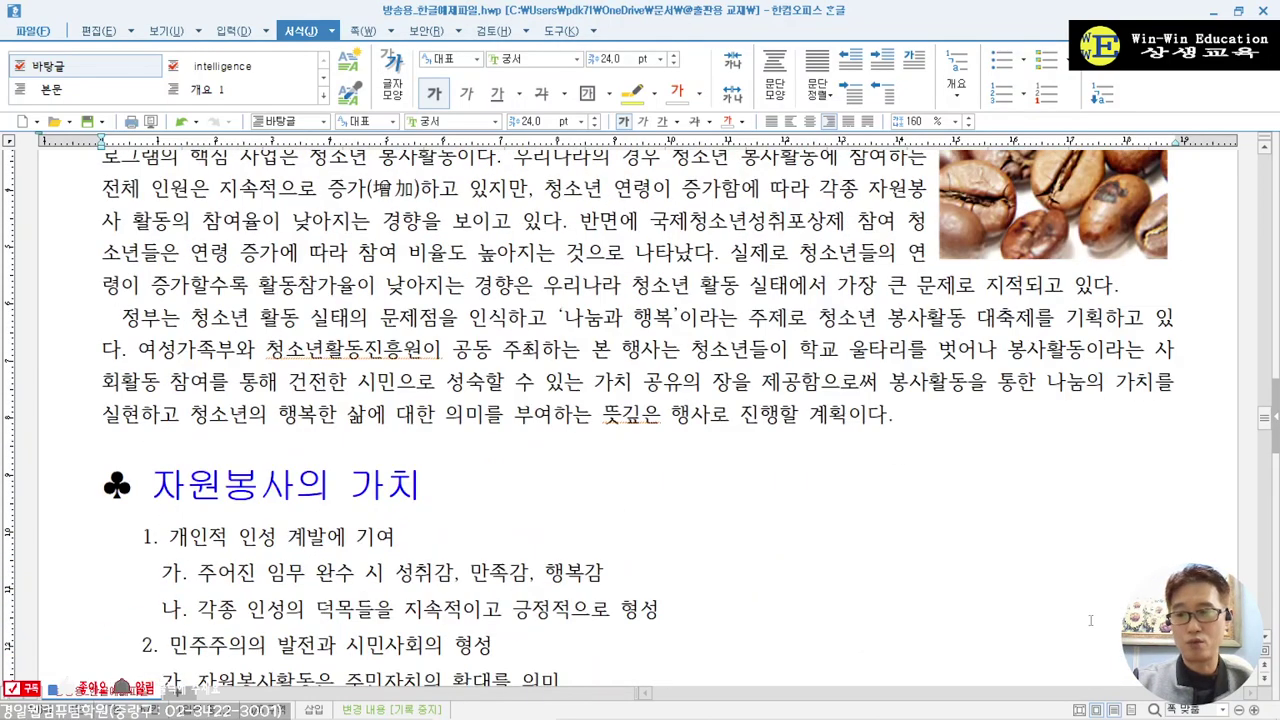
{"action": "left_click", "coordinate": [1220, 709]}
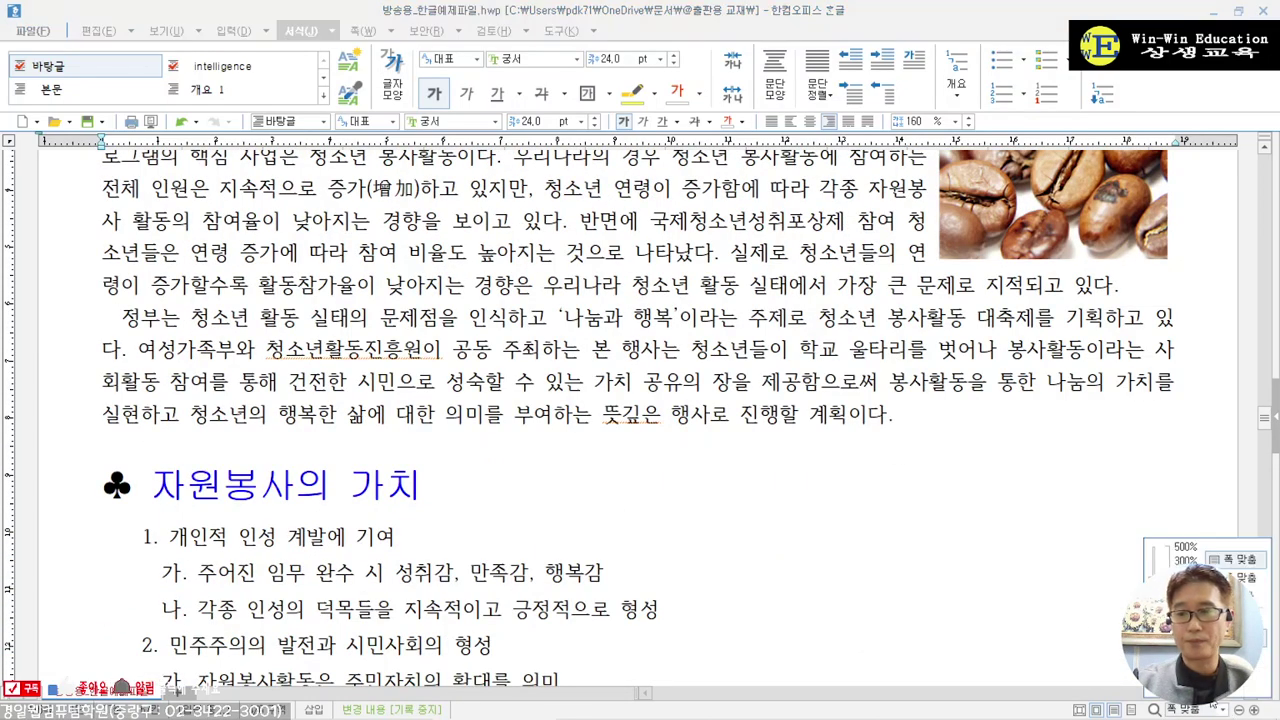
{"action": "left_click", "coordinate": [1240, 578]}
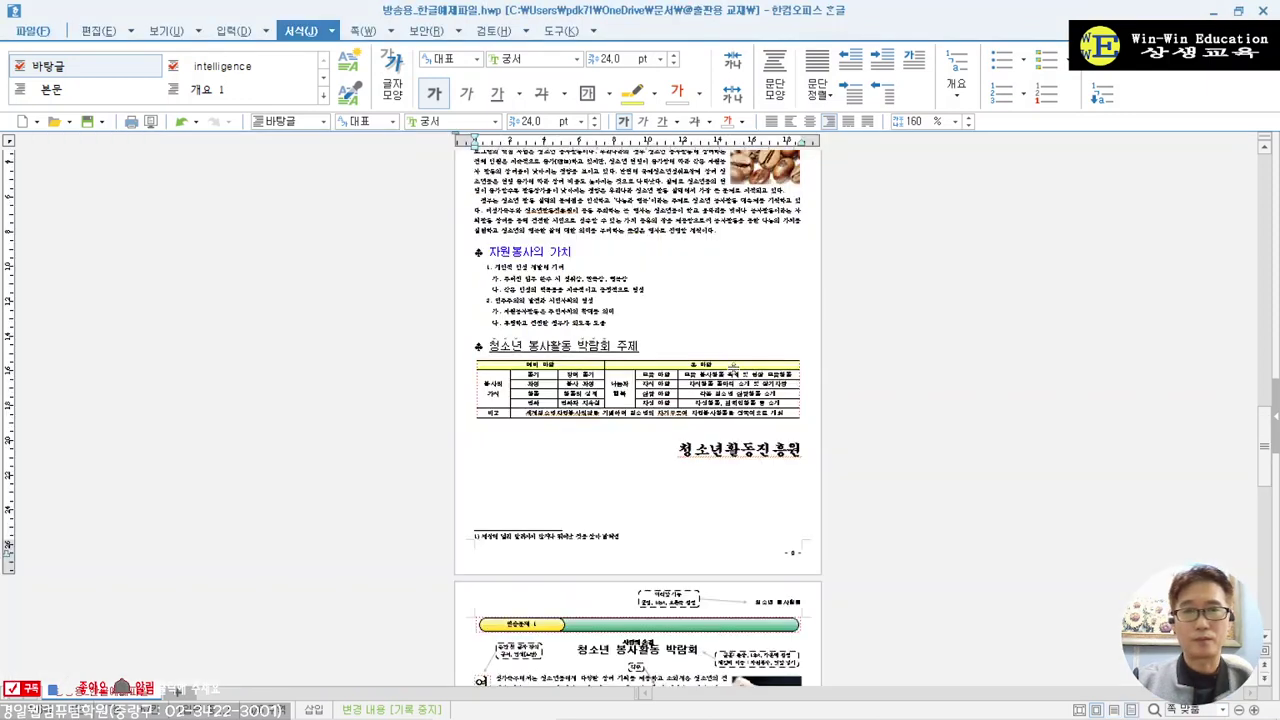
{"action": "scroll", "coordinate": [757, 360], "scroll_direction": "up", "scroll_amount": 2}
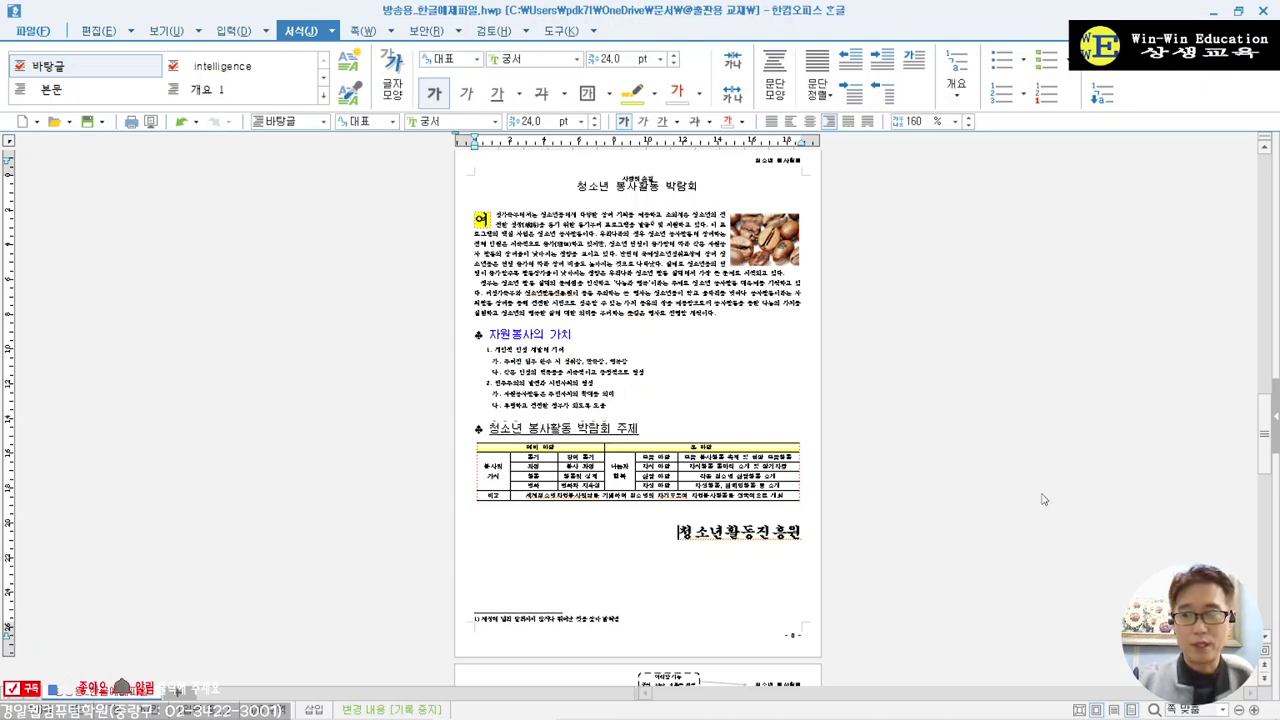
{"action": "left_click", "coordinate": [1226, 709]}
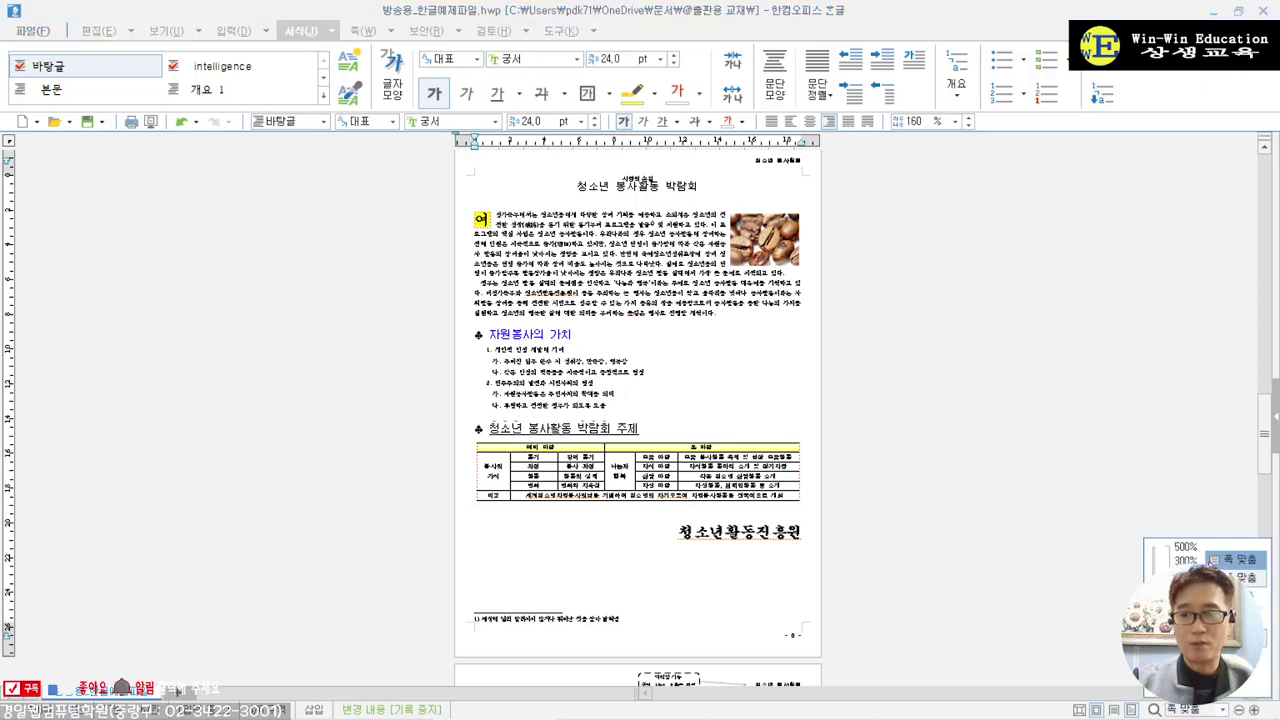
{"action": "left_click", "coordinate": [1213, 560]}
{"action": "scroll", "coordinate": [519, 373], "scroll_direction": "up", "scroll_amount": 5}
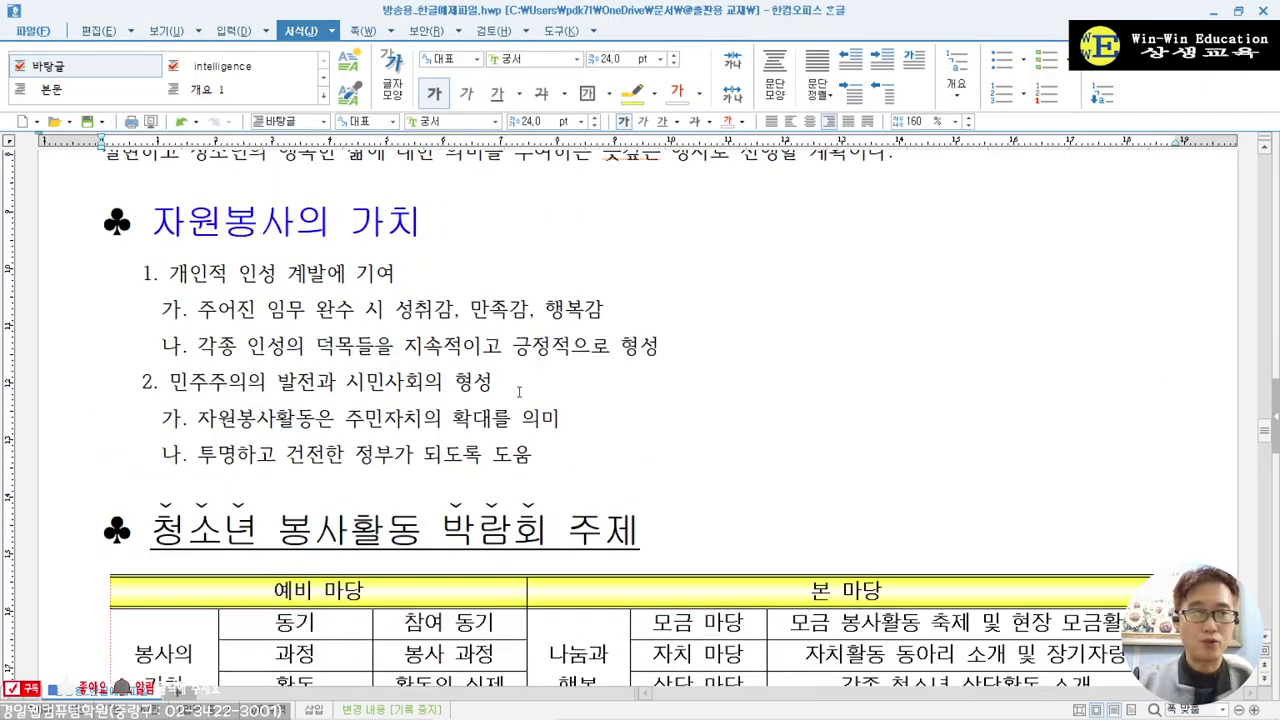
- Compare the finished practice page with the 연습문제 1 sample page, then return to the 청소년 봉사활동 박람회 title
{"action": "scroll", "coordinate": [535, 425], "scroll_direction": "up", "scroll_amount": 3}
{"action": "scroll", "coordinate": [535, 425], "scroll_direction": "up", "scroll_amount": 5}
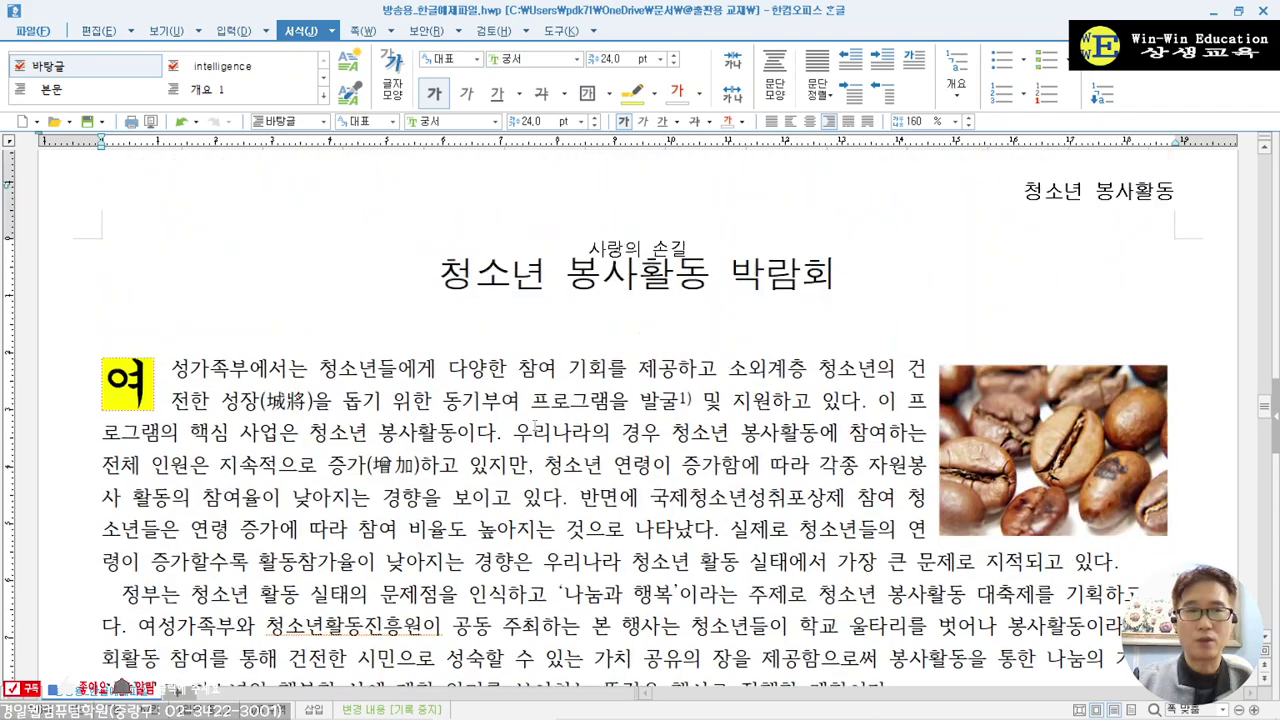
{"action": "scroll", "coordinate": [534, 427], "scroll_direction": "down", "scroll_amount": 11}
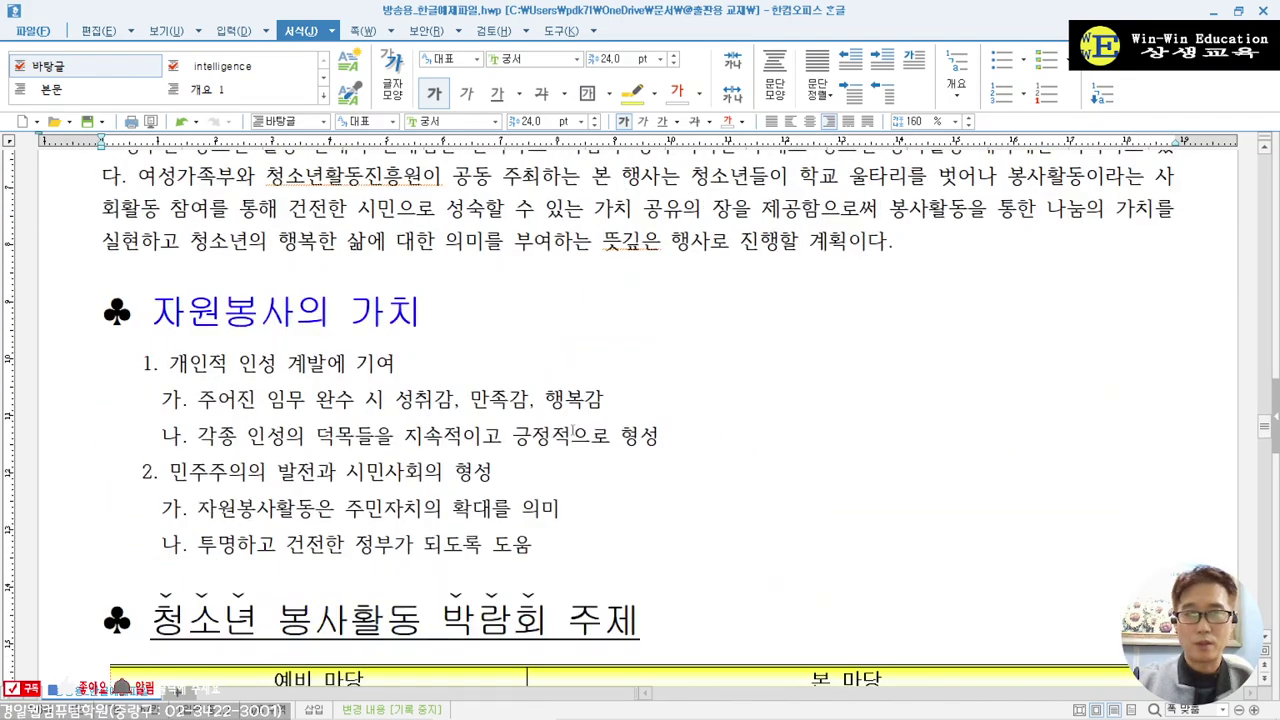
{"action": "scroll", "coordinate": [573, 430], "scroll_direction": "down", "scroll_amount": 20}
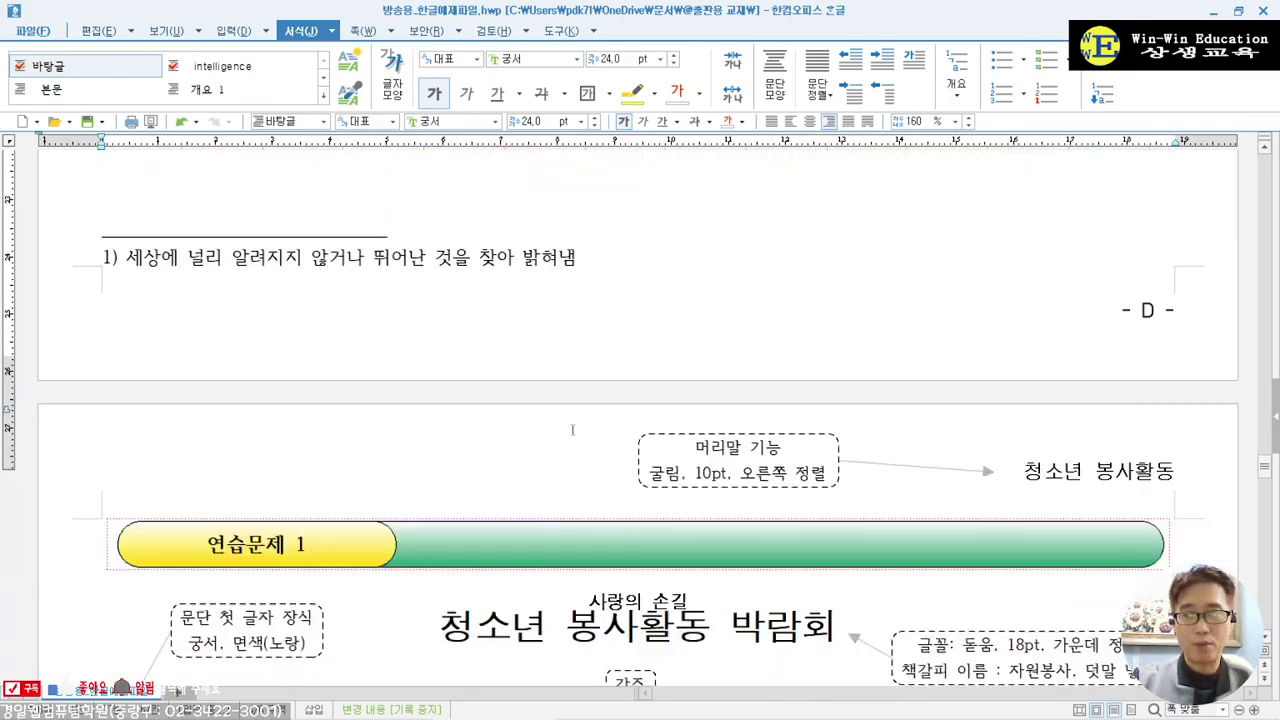
{"action": "scroll", "coordinate": [575, 435], "scroll_direction": "down", "scroll_amount": 2}
{"action": "scroll", "coordinate": [575, 435], "scroll_direction": "up", "scroll_amount": 20}
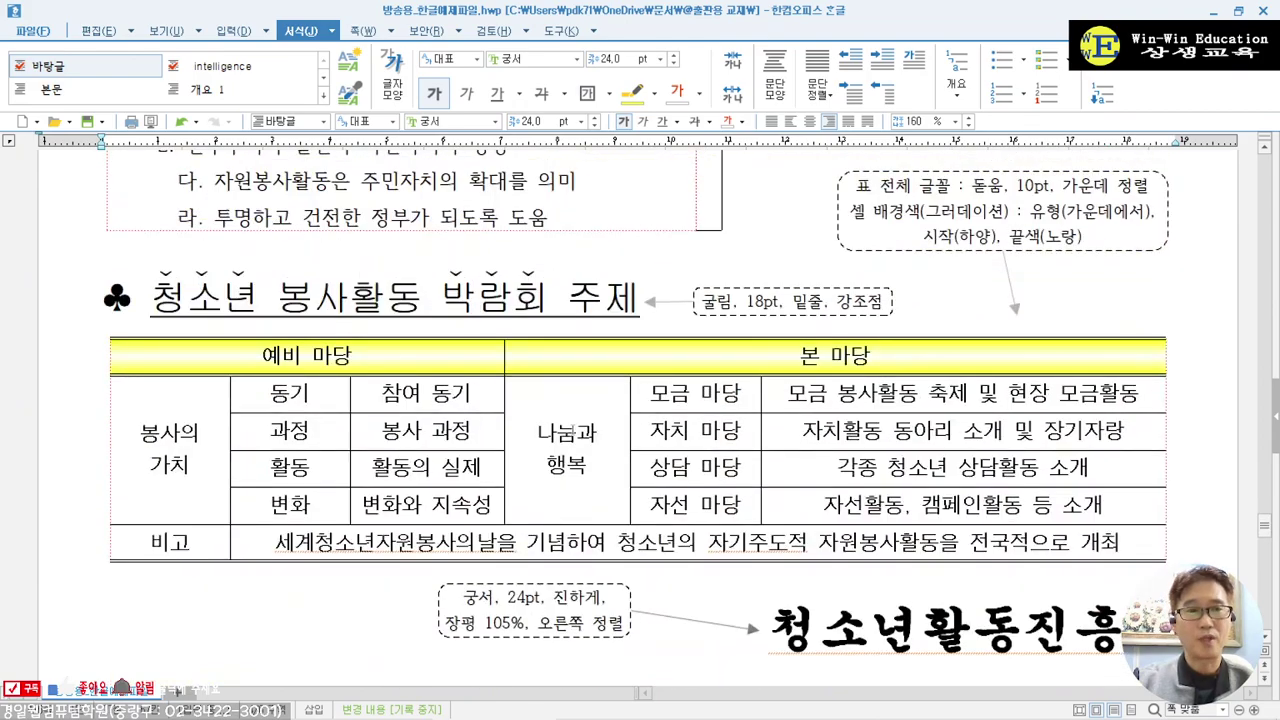
{"action": "scroll", "coordinate": [575, 435], "scroll_direction": "up", "scroll_amount": 12}
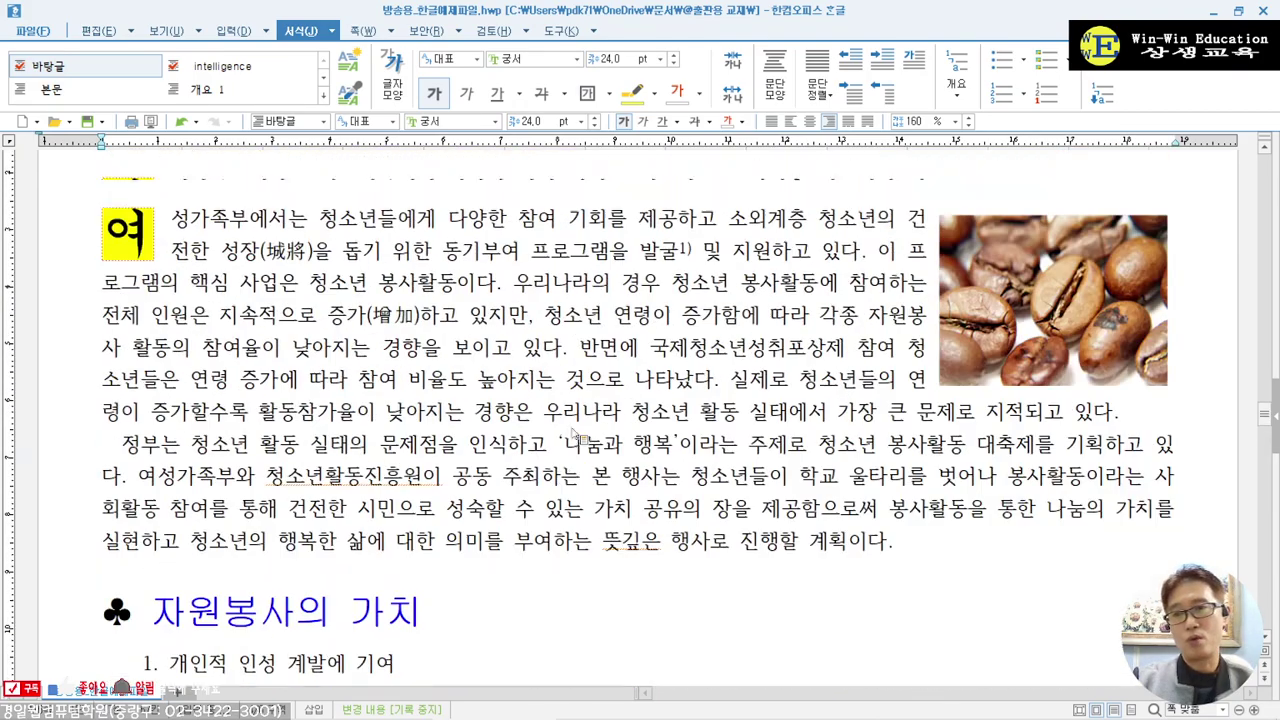
{"action": "left_click", "coordinate": [440, 272]}
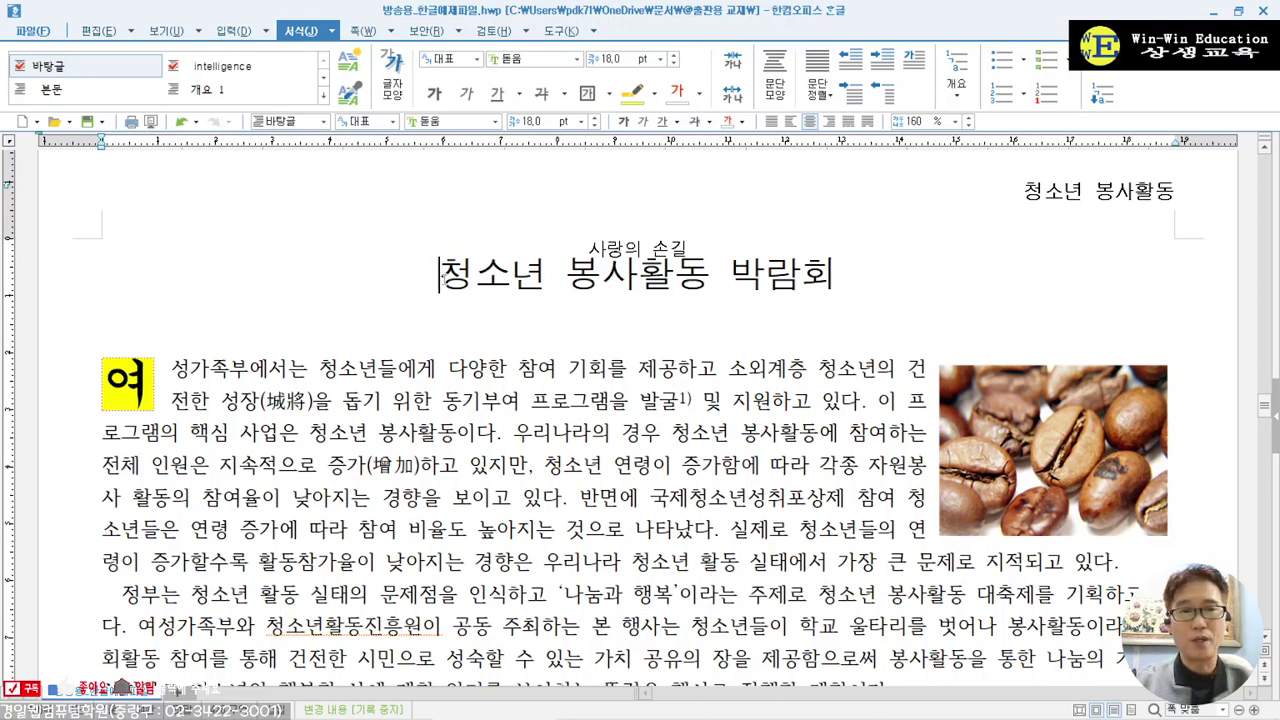
- Switch to PowerPoint and bring up the running slide show's presenter view with the ITQ 한글2013 feature summary slide
{"action": "mouse_move", "coordinate": [605, 713]}
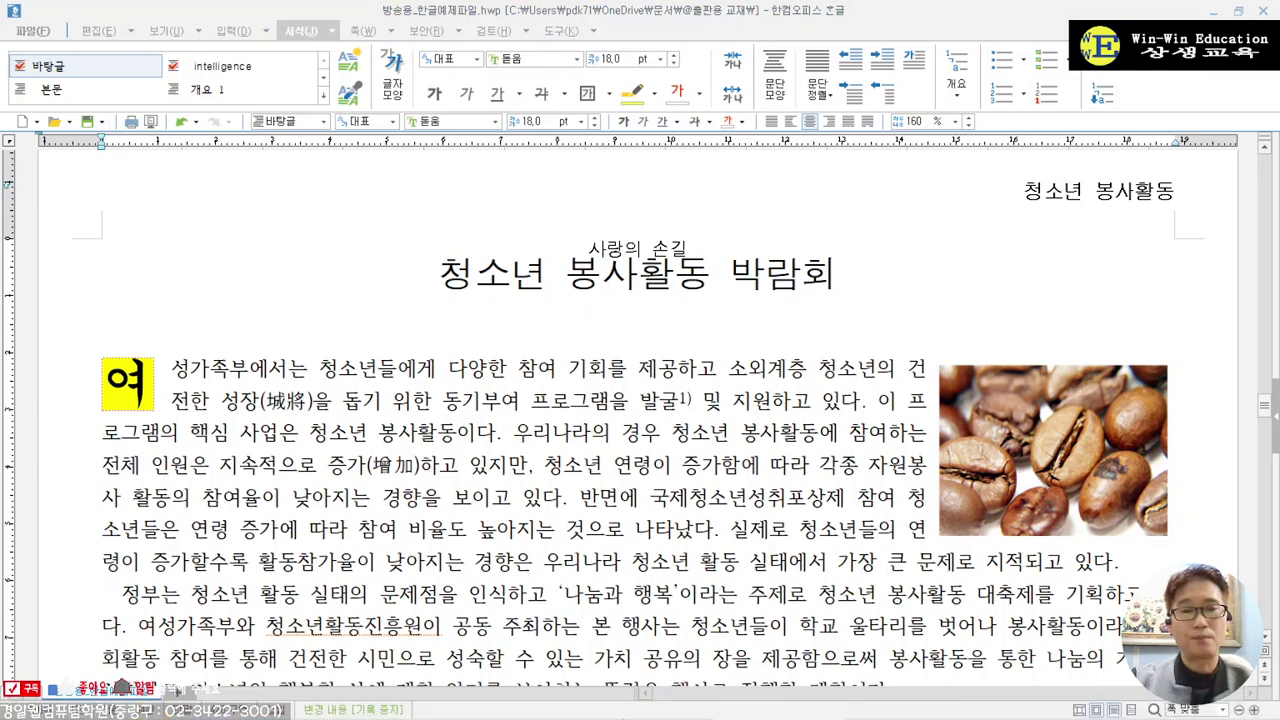
{"action": "left_click", "coordinate": [614, 714]}
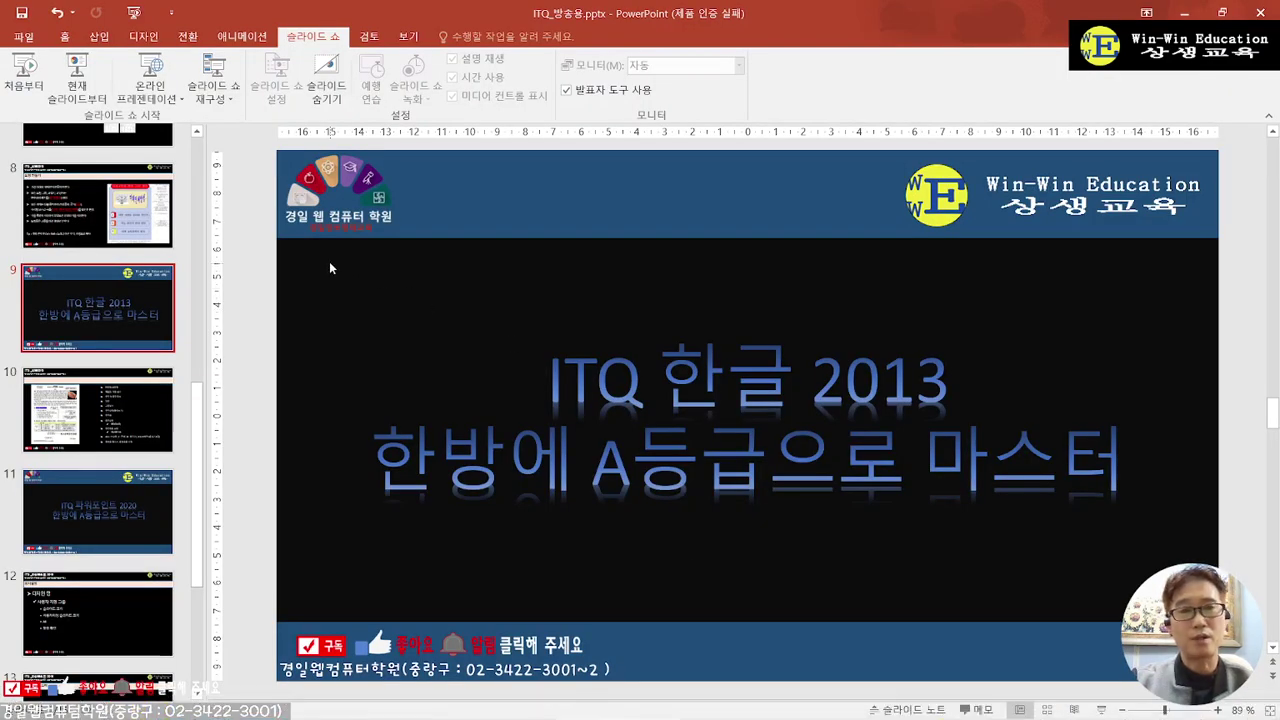
{"action": "mouse_move", "coordinate": [700, 718]}
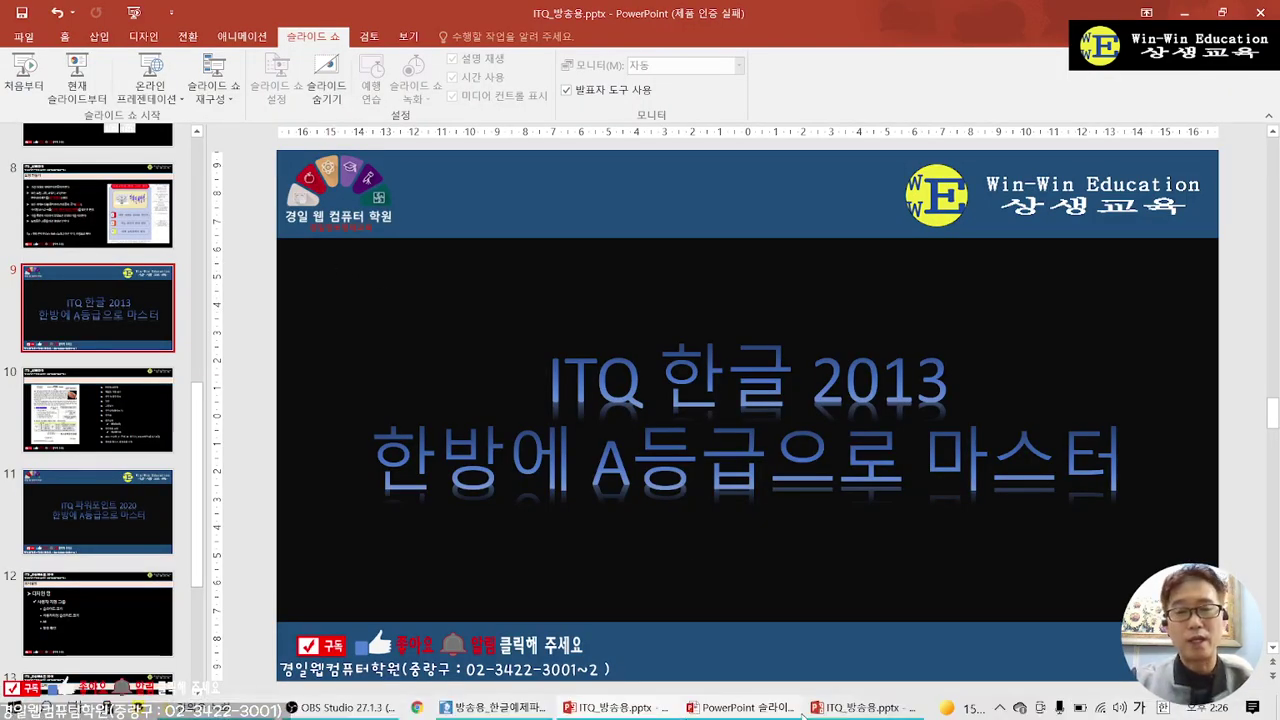
{"action": "left_click", "coordinate": [897, 716]}
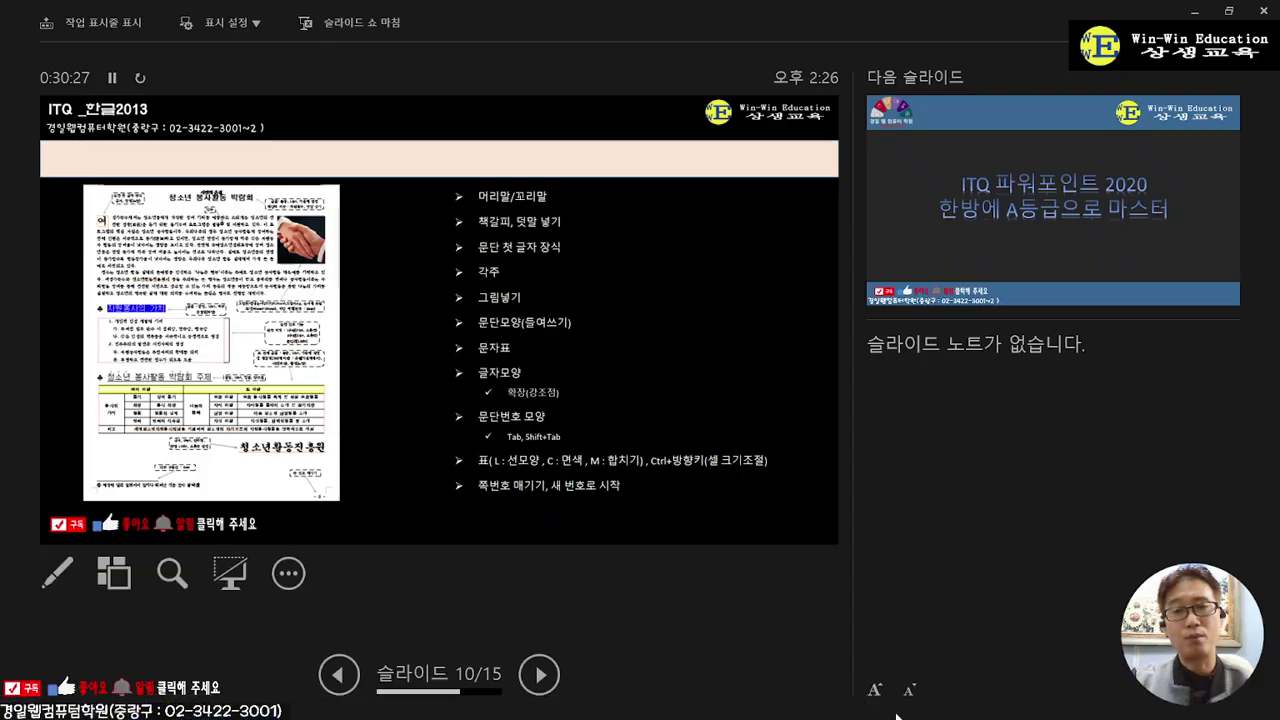